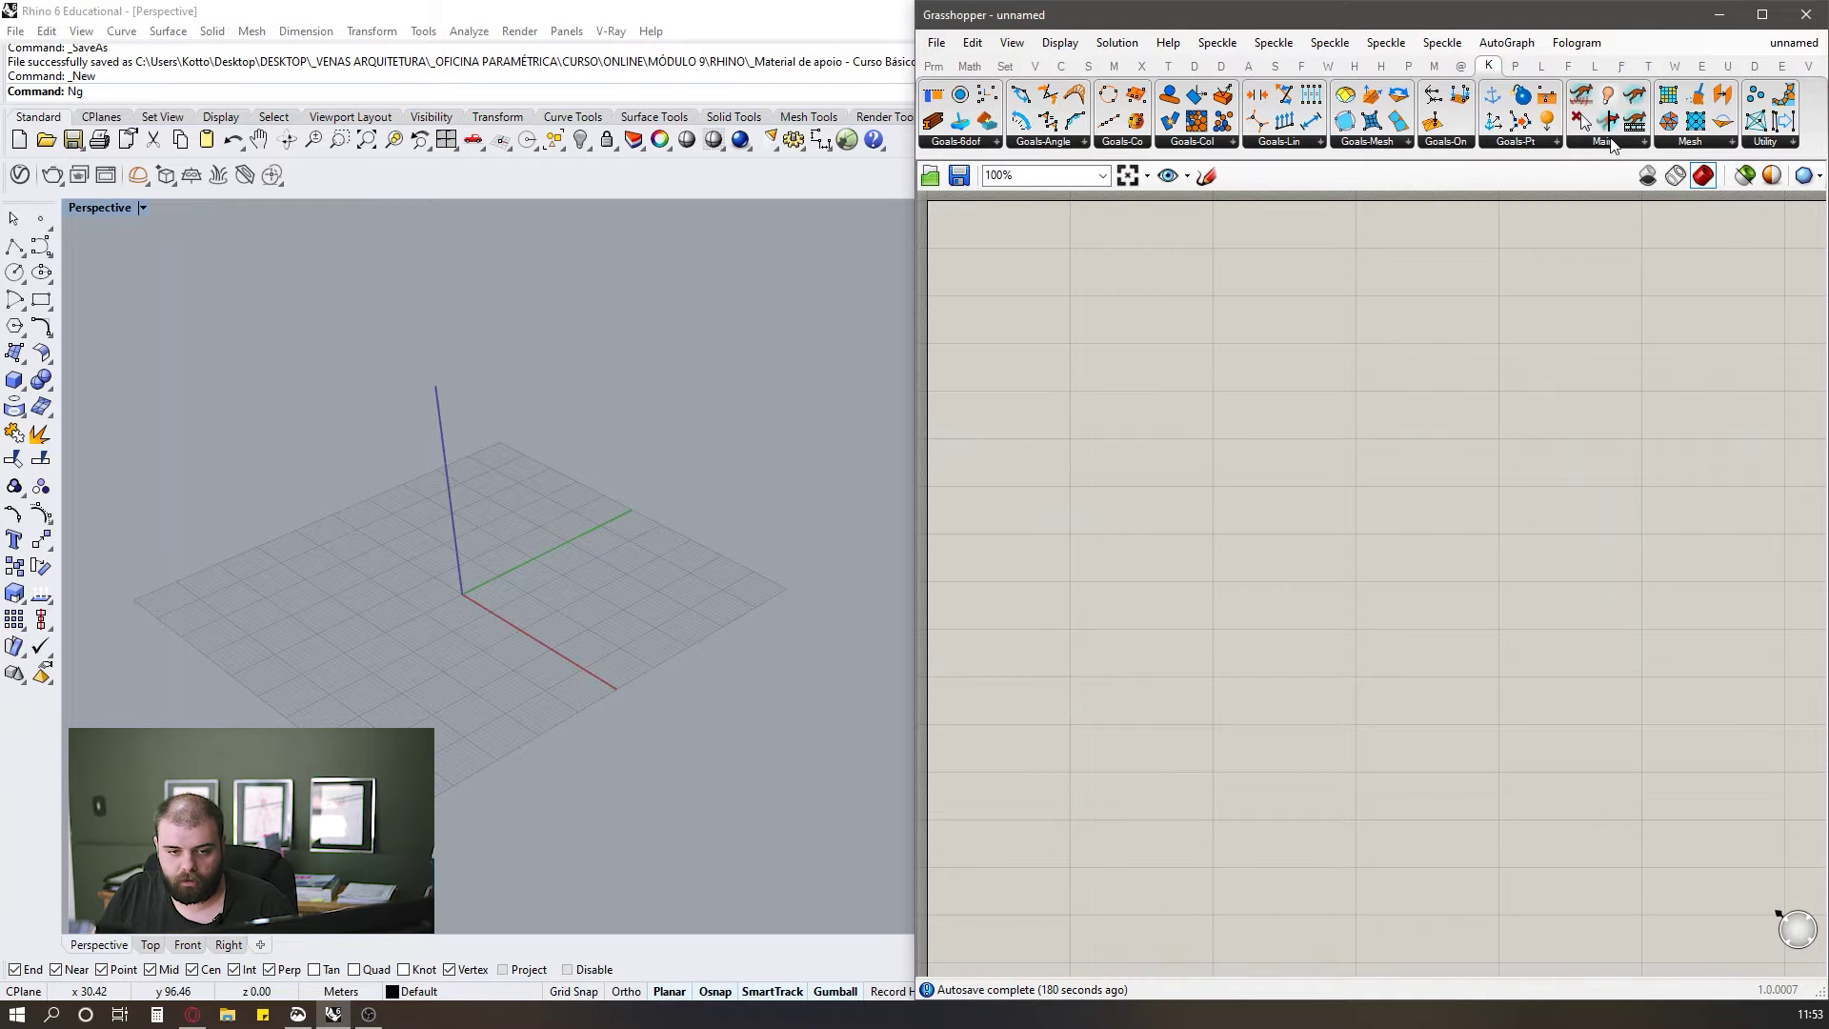
Place a Kangaroo BouncySolver component on the empty Grasshopper canvas.
left_click(1610, 145)
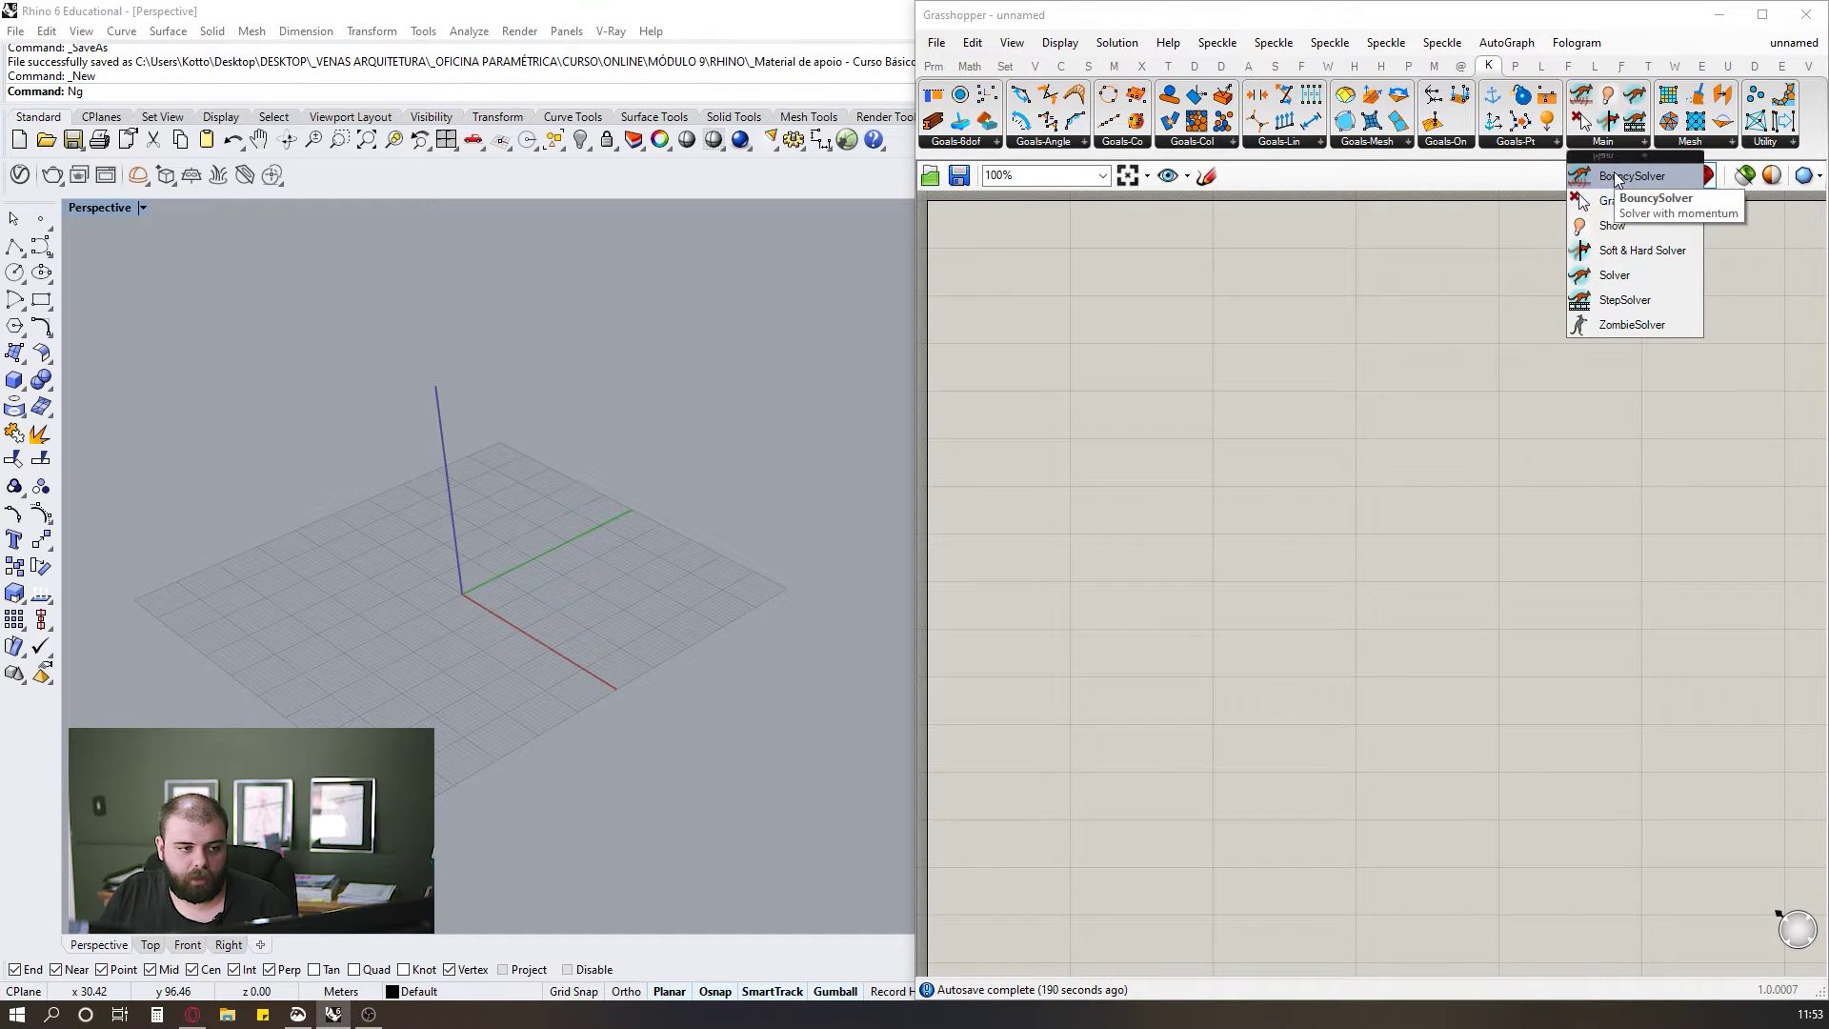
left_click_drag(1616, 178, 1597, 547)
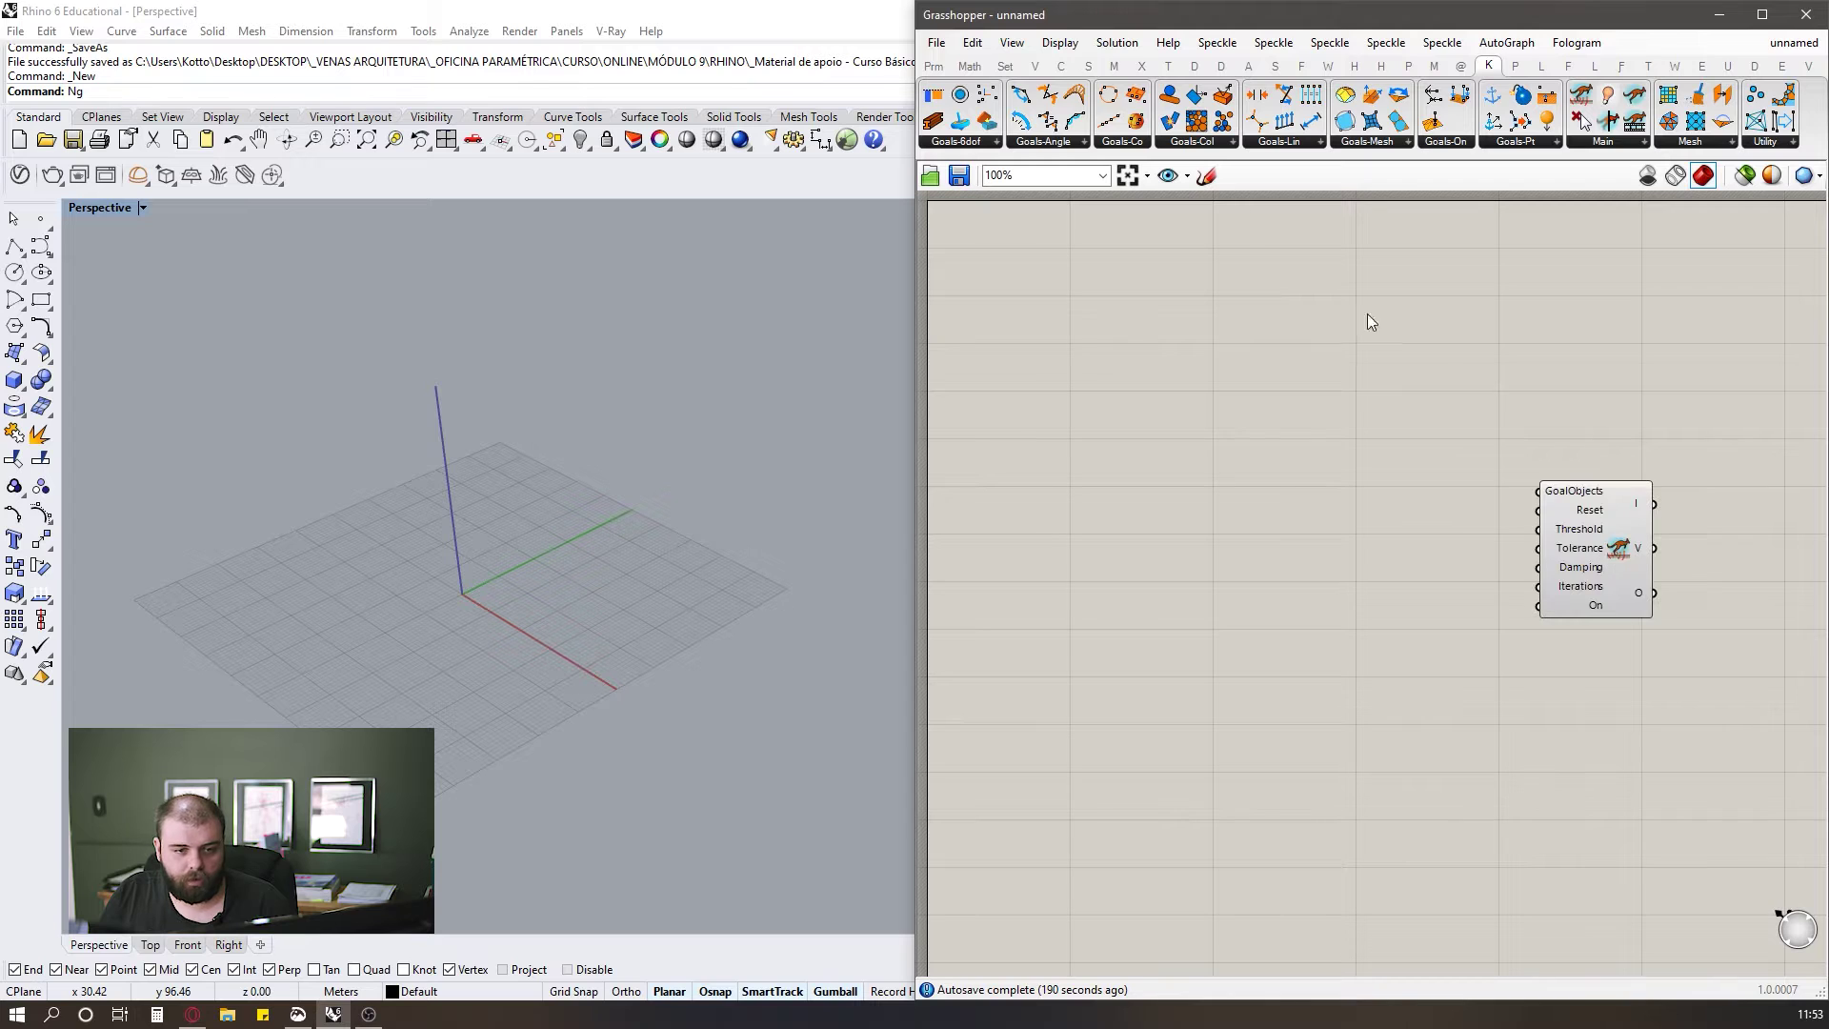
left_click(934, 66)
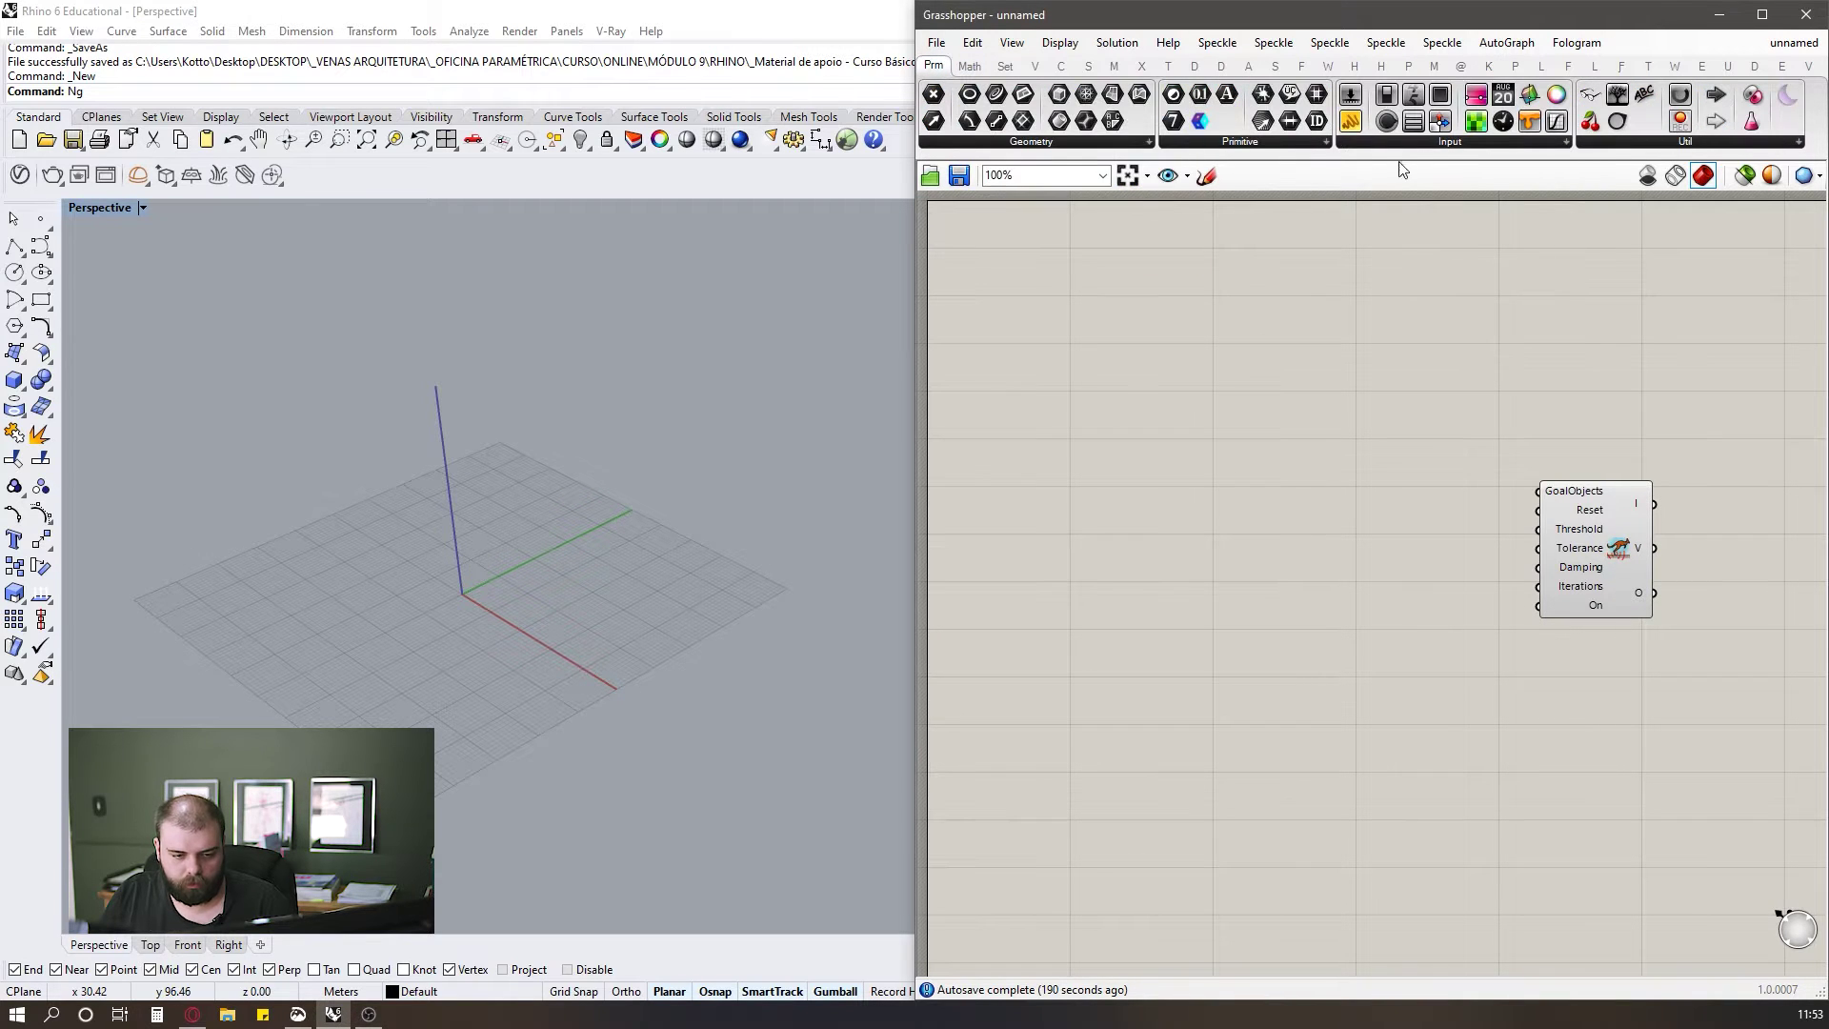
left_click(1446, 150)
left_click_drag(1427, 208, 1570, 504)
scroll(1426, 507, "up", 2)
left_click_drag(1372, 500, 1364, 417)
left_click_drag(1537, 586, 1393, 389)
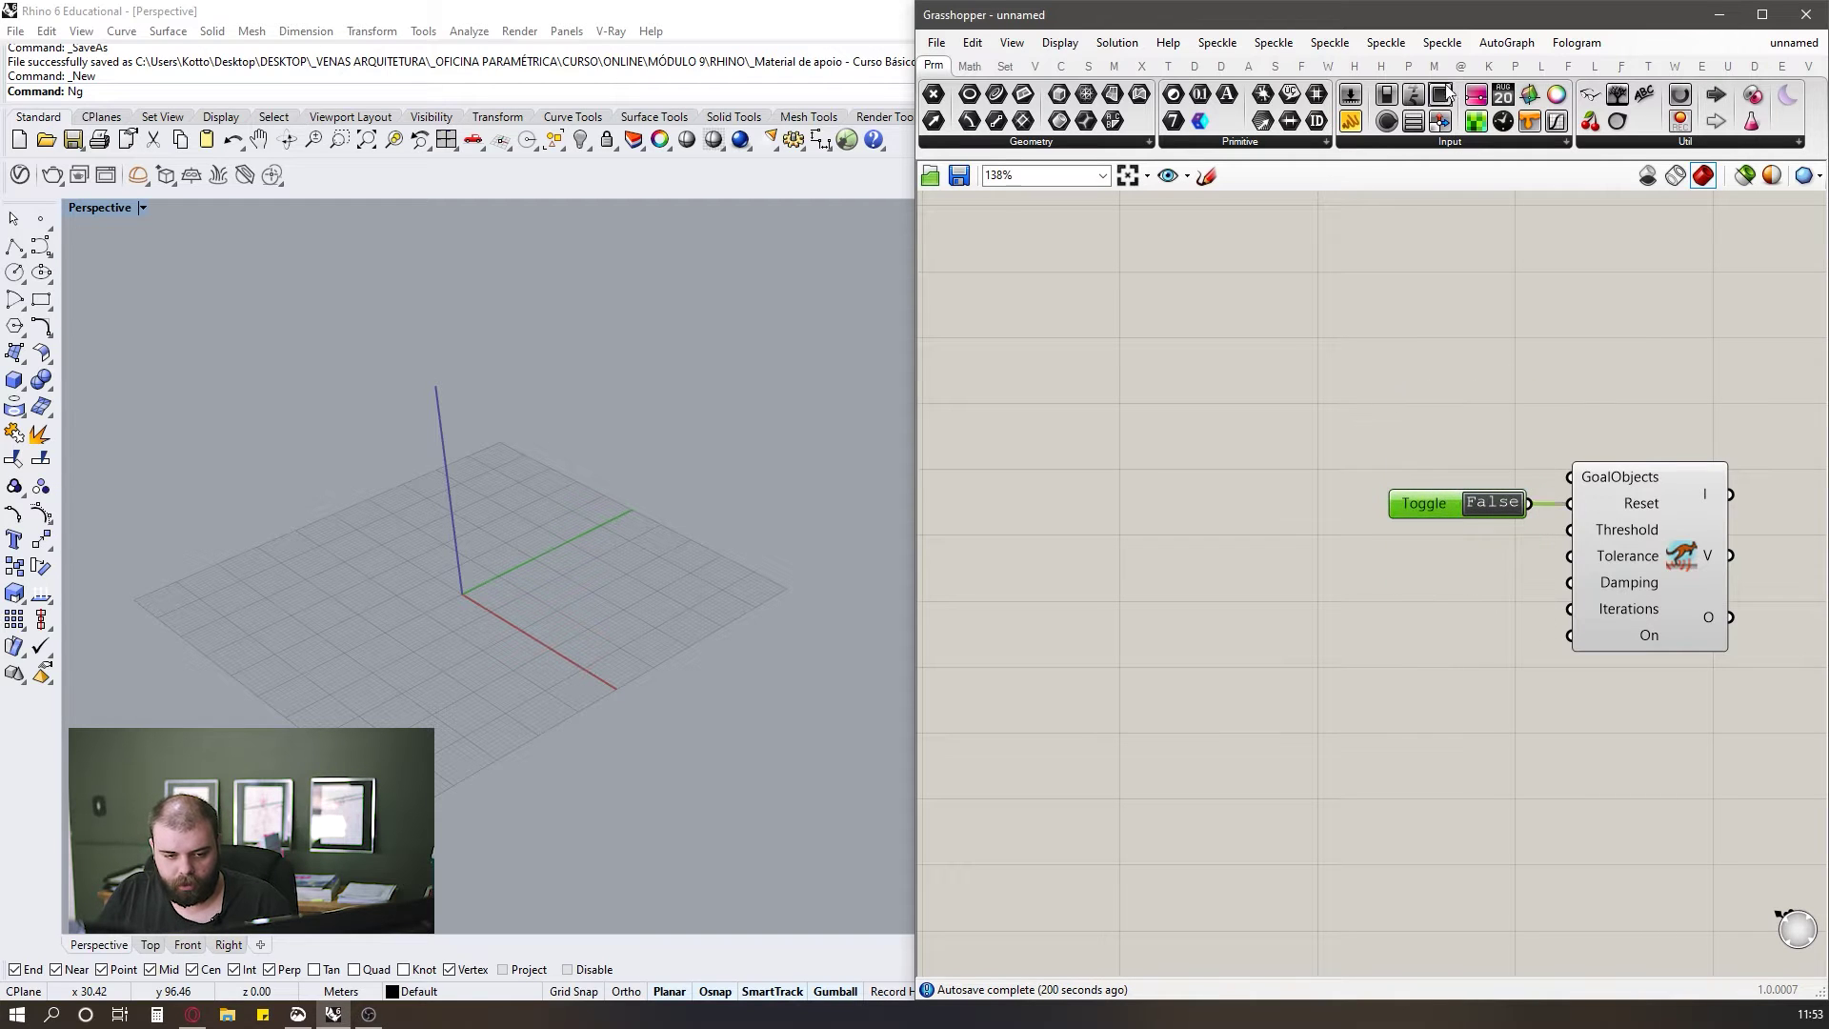
key("Delete")
Wire a Button into the BouncySolver's Reset input and move both components farther right on the canvas sheet.
left_click_drag(1440, 94, 1578, 494)
left_click_drag(1414, 515, 1402, 506)
left_click(1488, 442)
scroll(1512, 442, "down", 3)
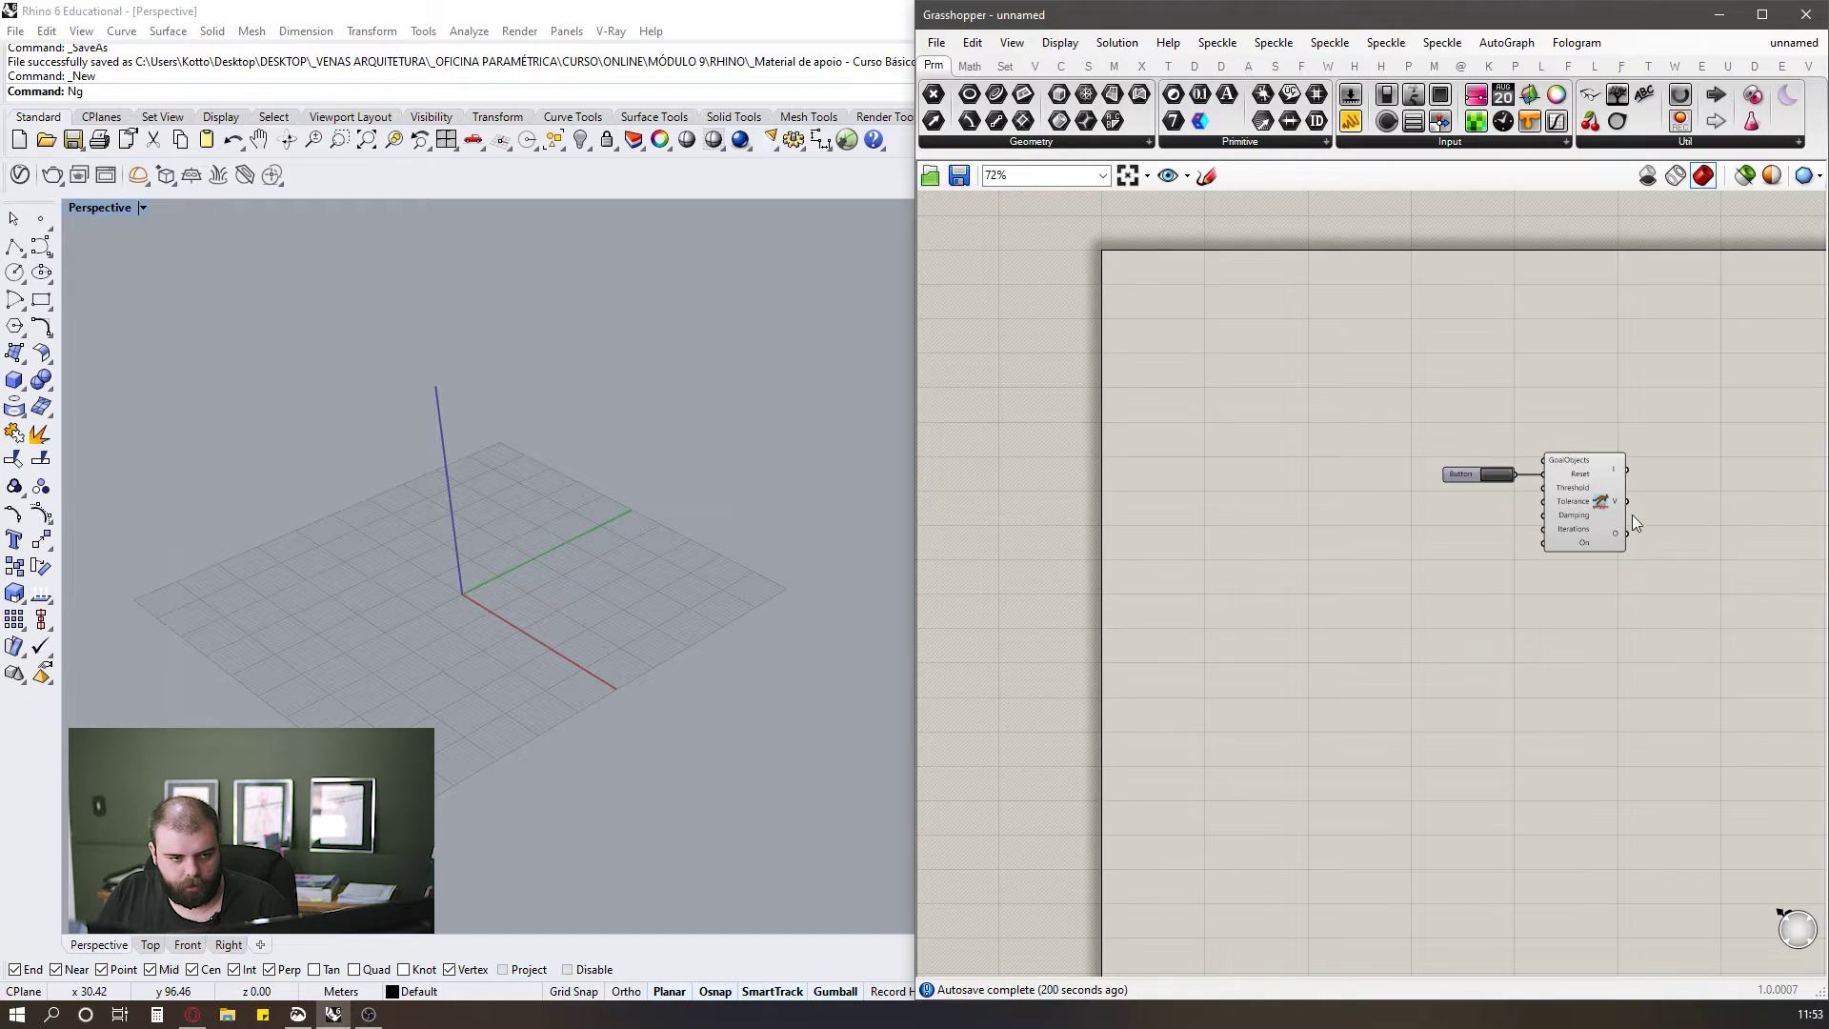
scroll(1110, 432, "down", 5)
left_click_drag(1617, 687, 1594, 458)
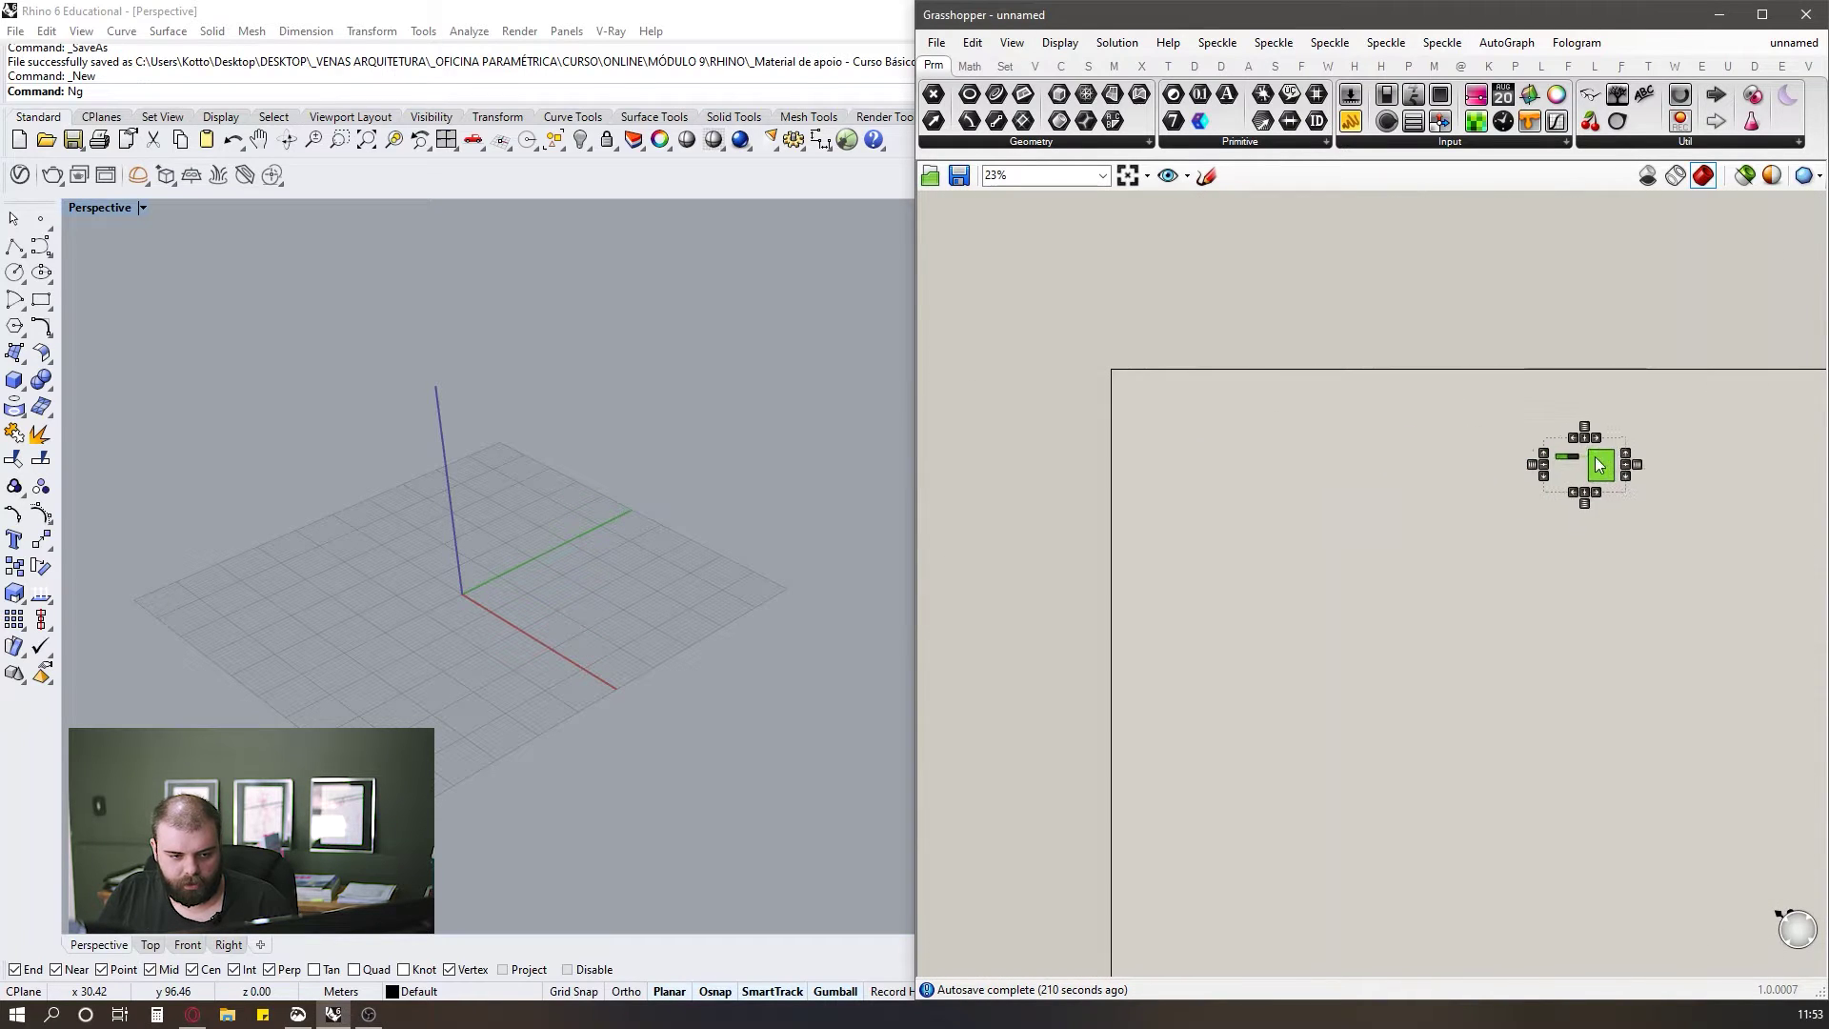
Sketch a freehand horizontal line on the canvas and cross it with nine slanted tick marks along its length.
left_click(1206, 175)
scroll(1333, 410, "up", 6)
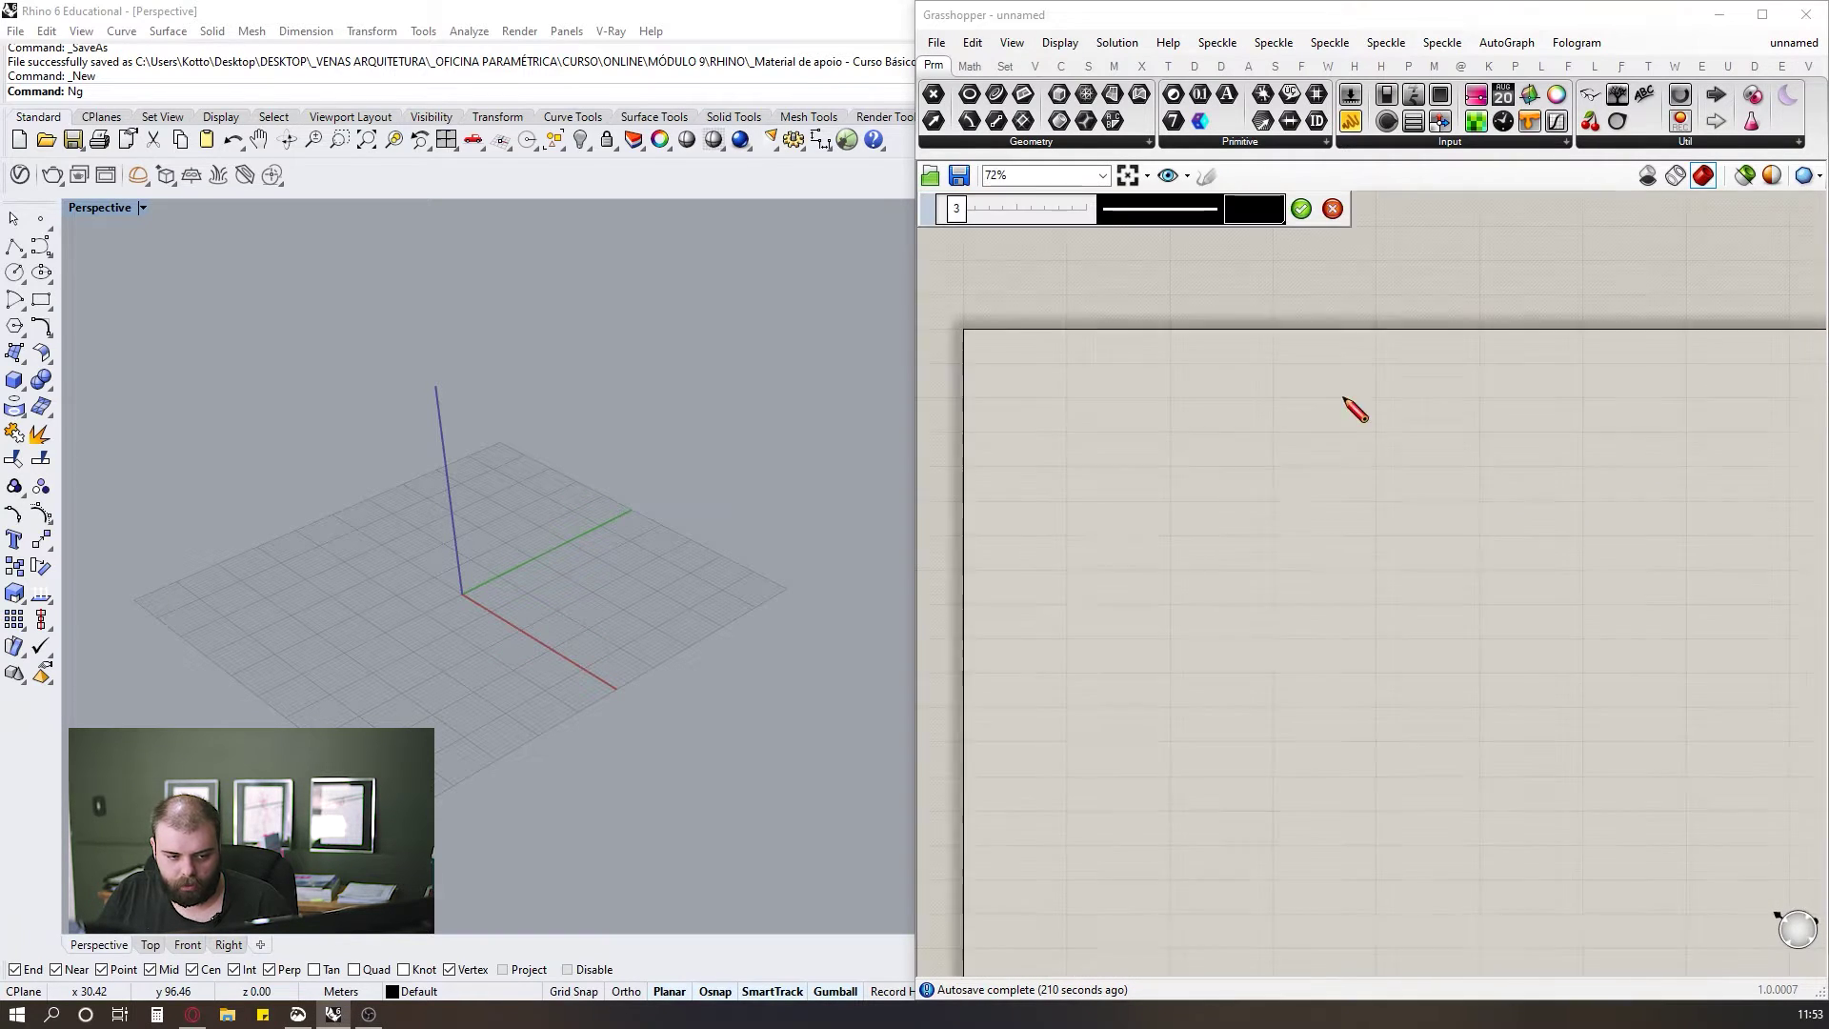
scroll(1315, 424, "down", 3)
left_click_drag(1008, 519, 1606, 517)
scroll(1353, 476, "down", 2)
scroll(1315, 483, "up", 3)
scroll(1298, 473, "down", 1)
scroll(1079, 493, "up", 3)
scroll(1067, 498, "down", 3)
mouse_move(1044, 479)
left_mouse_down()
mouse_move(1022, 537)
mouse_move(1149, 539)
left_mouse_up()
mouse_move(1240, 491)
left_mouse_down()
mouse_move(1229, 526)
mouse_move(1260, 538)
left_mouse_up()
mouse_move(1353, 488)
left_mouse_down()
mouse_move(1332, 536)
mouse_move(1383, 531)
left_mouse_up()
mouse_move(1452, 495)
left_mouse_down()
mouse_move(1433, 536)
mouse_move(1483, 531)
left_mouse_up()
Draw a small circle around each crossing of the sketched line and its tick marks.
scroll(1045, 516, "up", 4)
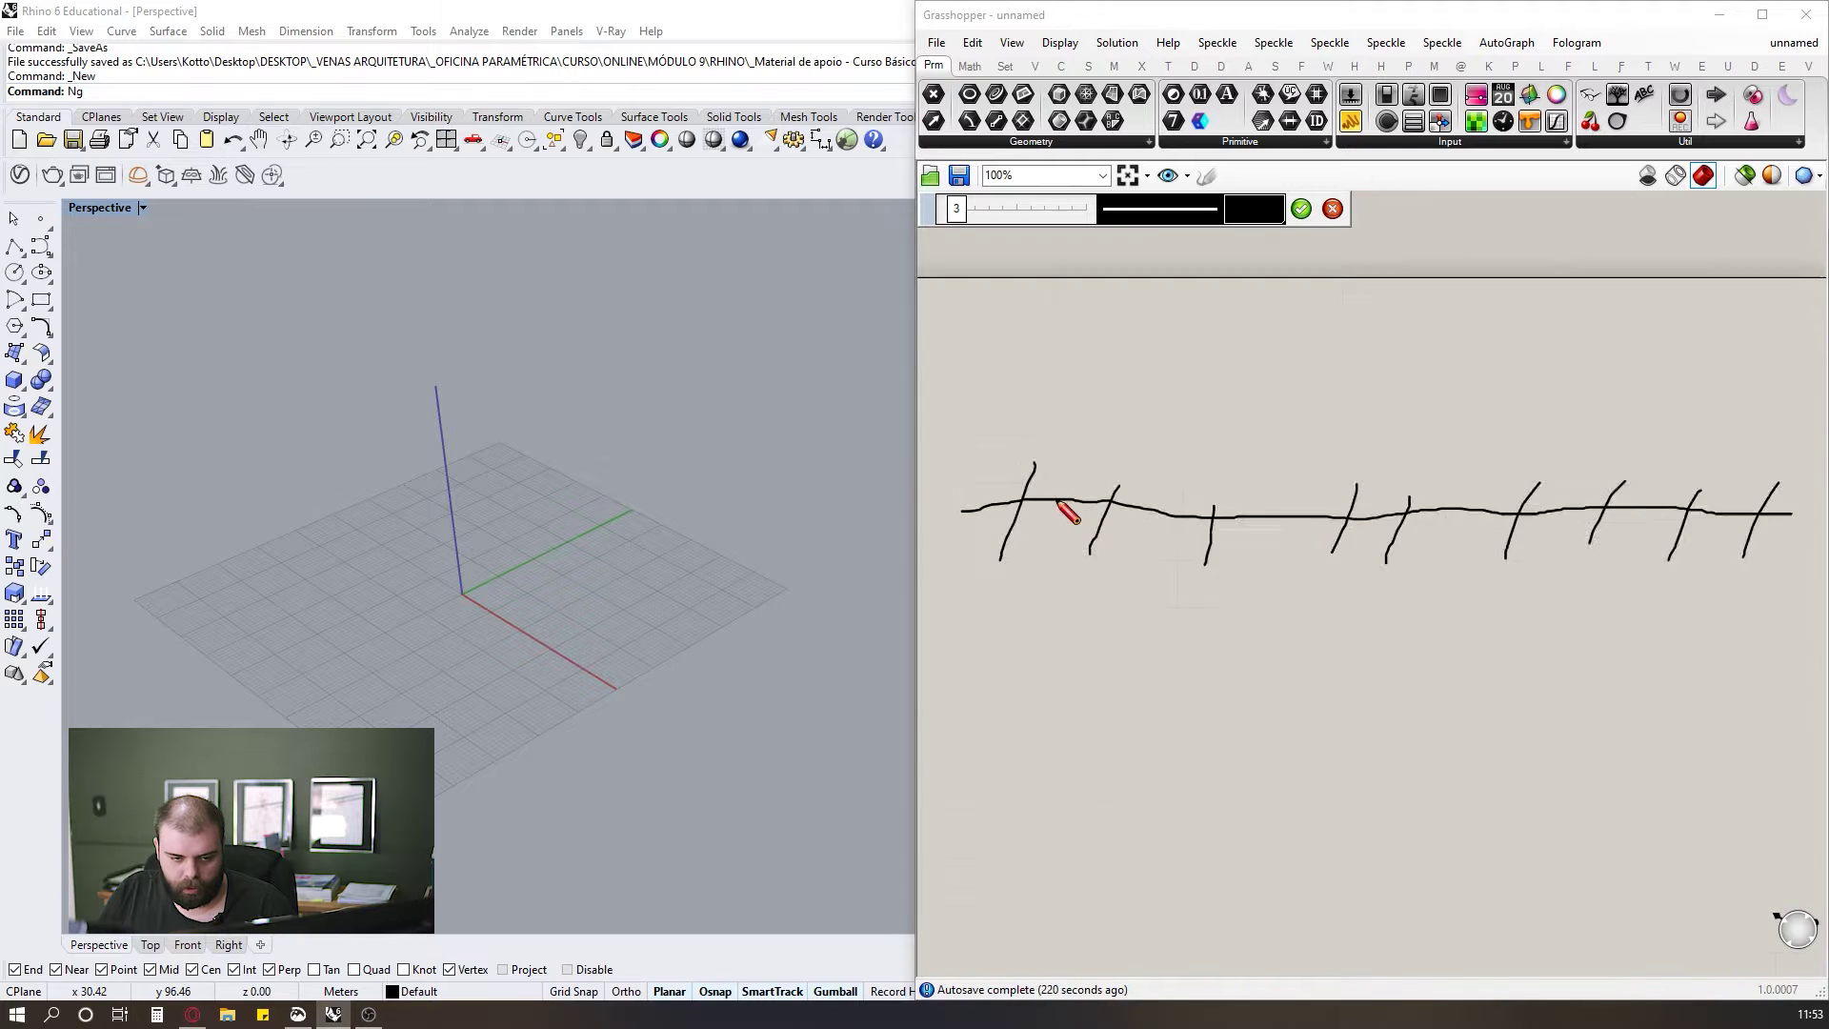
left_click_drag(1027, 488, 1017, 505)
left_click_drag(1158, 513, 1181, 494)
left_click_drag(1330, 514, 1344, 547)
mouse_move(1541, 517)
left_mouse_down()
mouse_move(1558, 541)
mouse_move(1653, 515)
left_mouse_up()
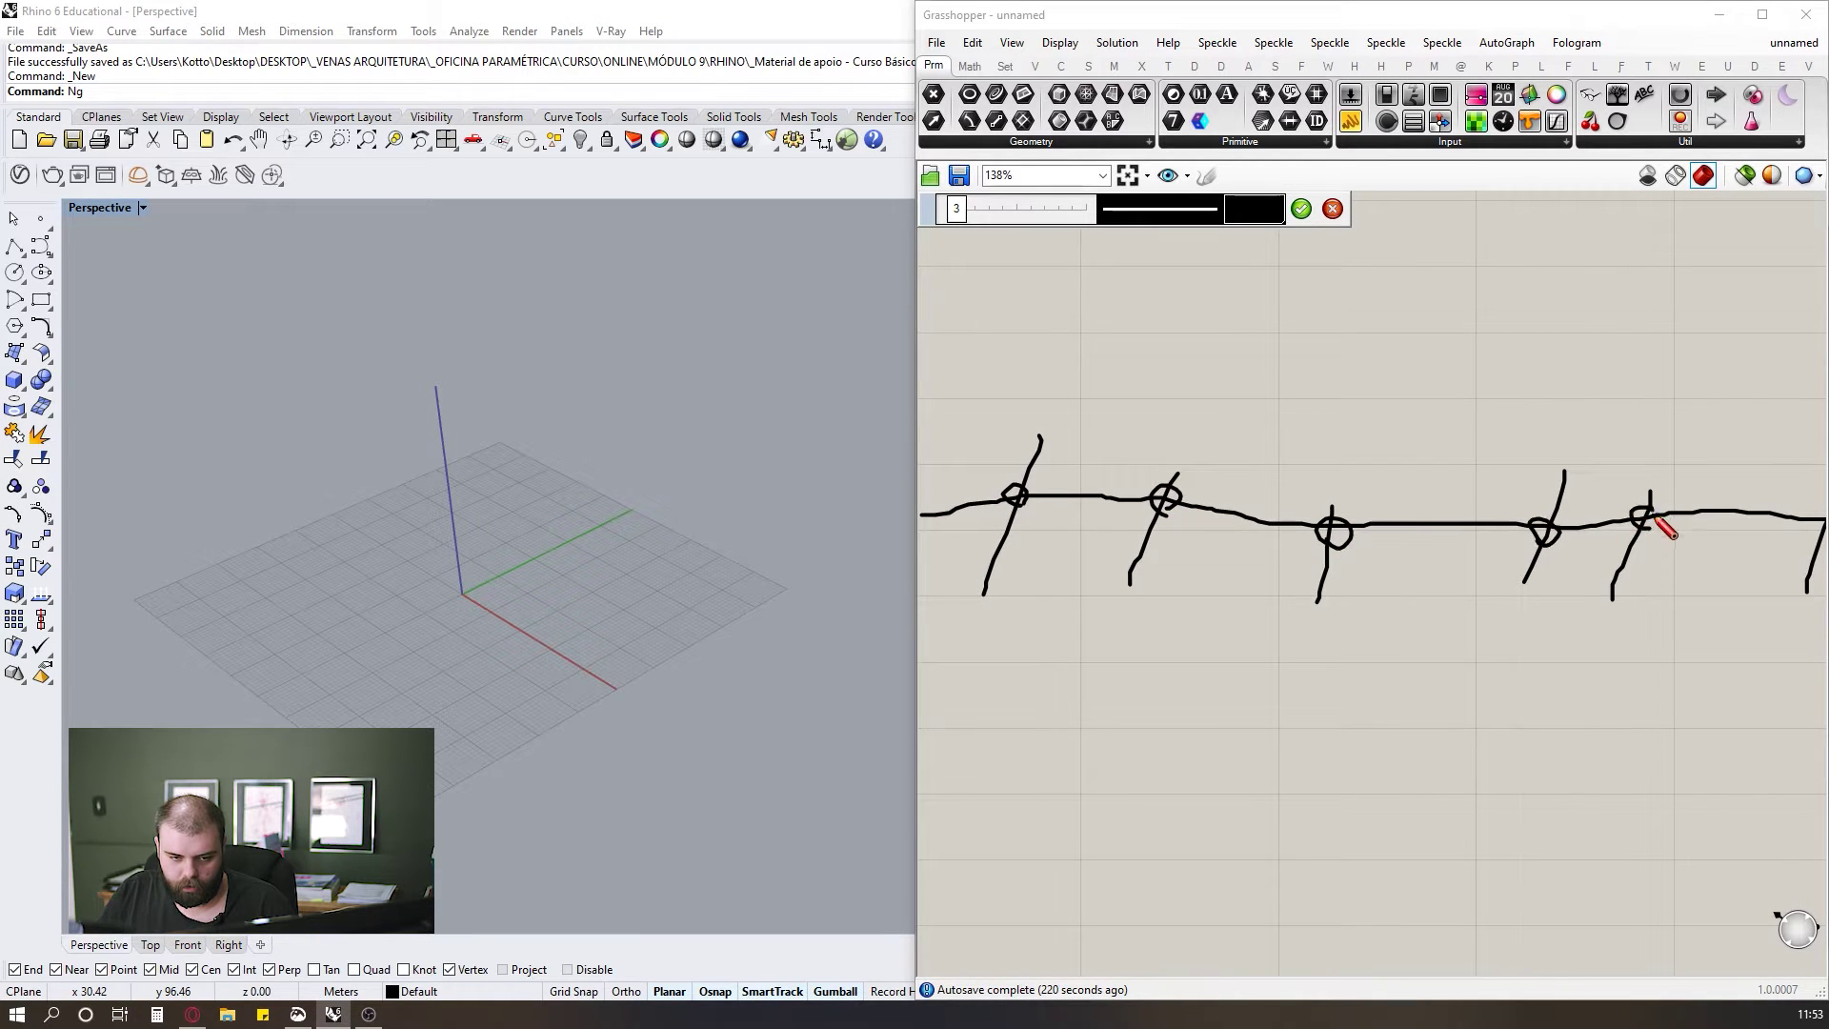
scroll(1225, 503, "down", 4)
scroll(1586, 524, "up", 2)
mouse_move(1508, 511)
left_mouse_down()
mouse_move(1719, 491)
mouse_move(1726, 524)
left_mouse_up()
scroll(1589, 508, "down", 2)
scroll(1701, 512, "up", 3)
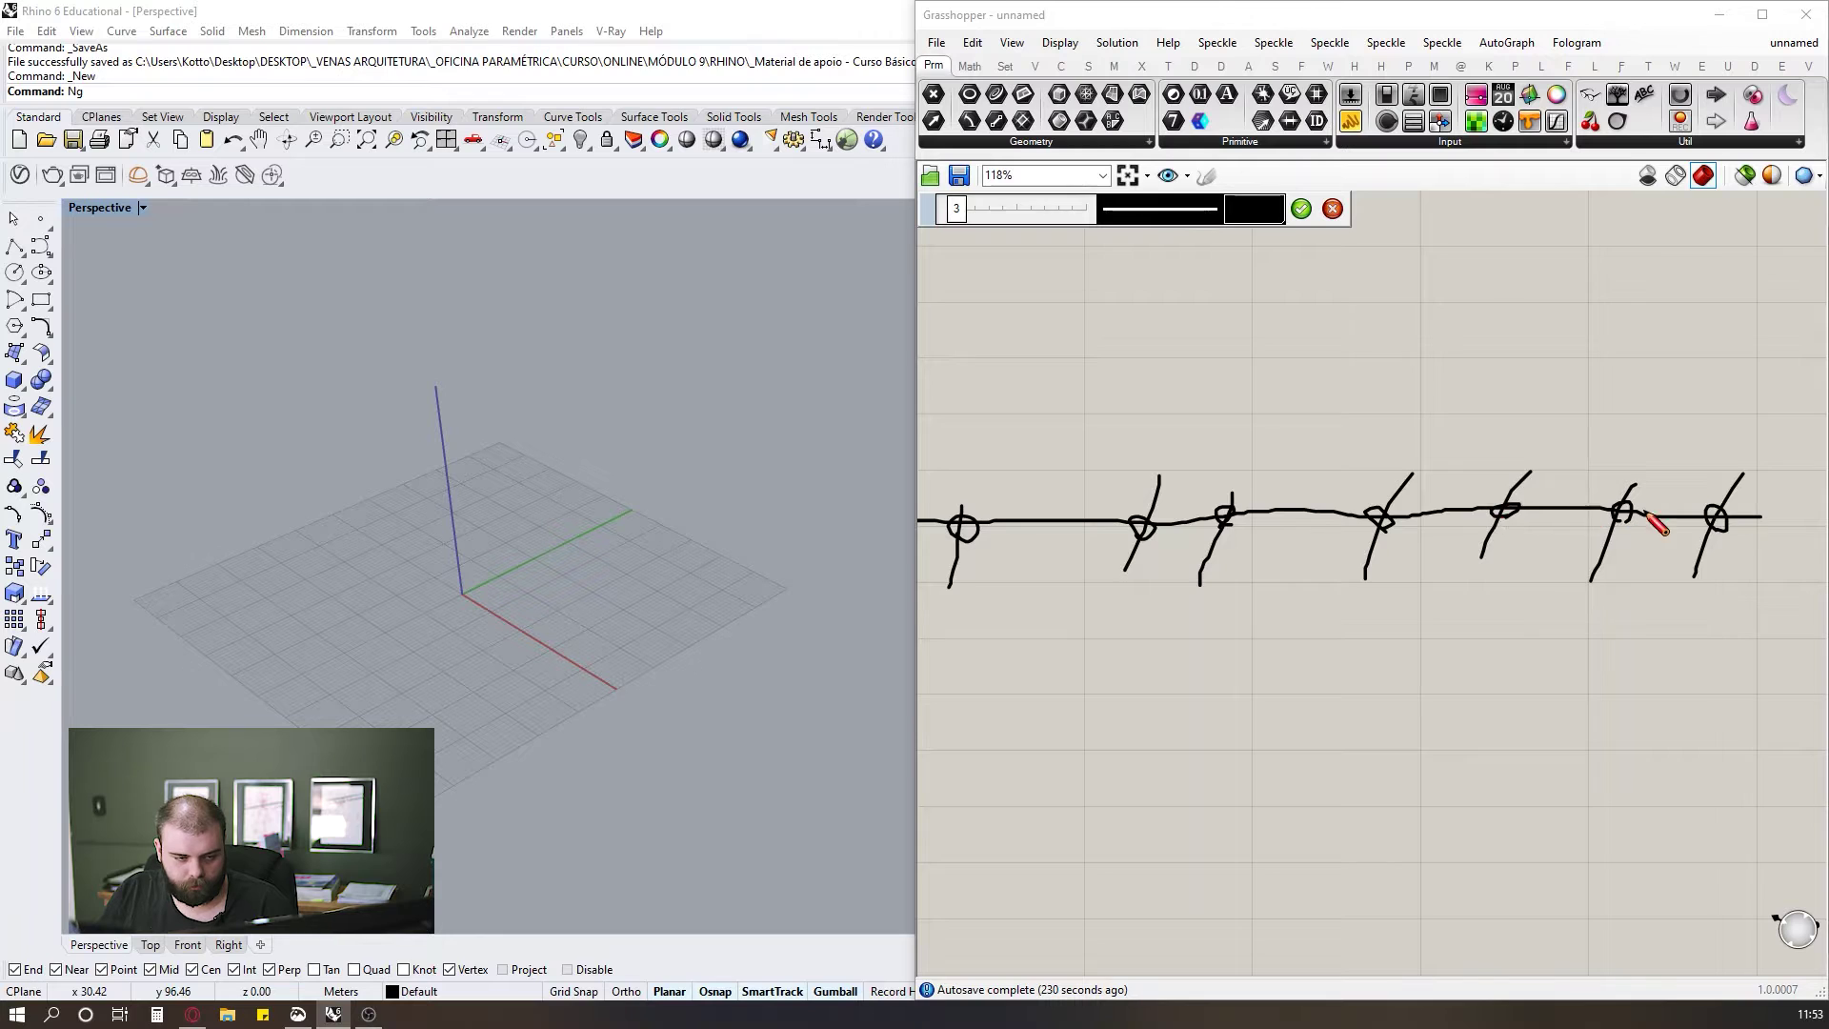
Sketch an upward arrow above each of the first three circled points of the line.
scroll(1499, 534, "down", 2)
scroll(1110, 491, "up", 4)
scroll(1100, 505, "down", 6)
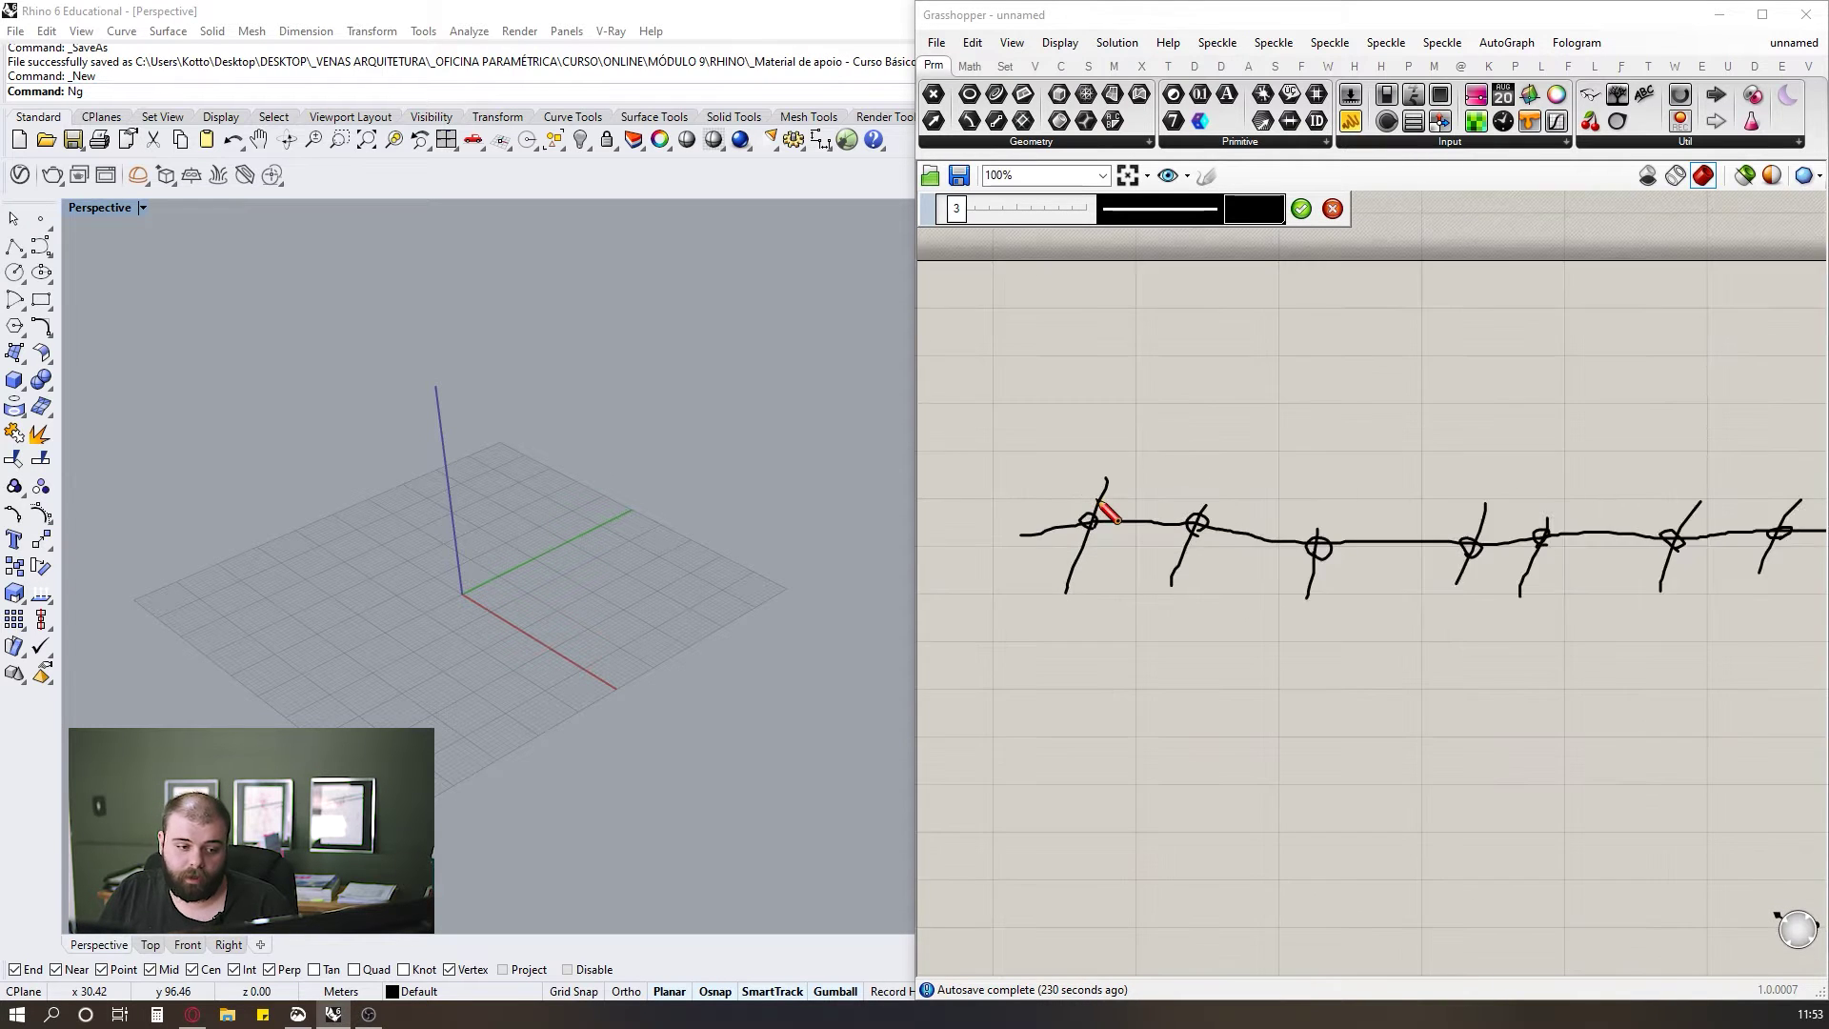
scroll(1091, 535, "down", 2)
scroll(1095, 561, "up", 3)
scroll(1087, 598, "down", 3)
scroll(1085, 592, "up", 6)
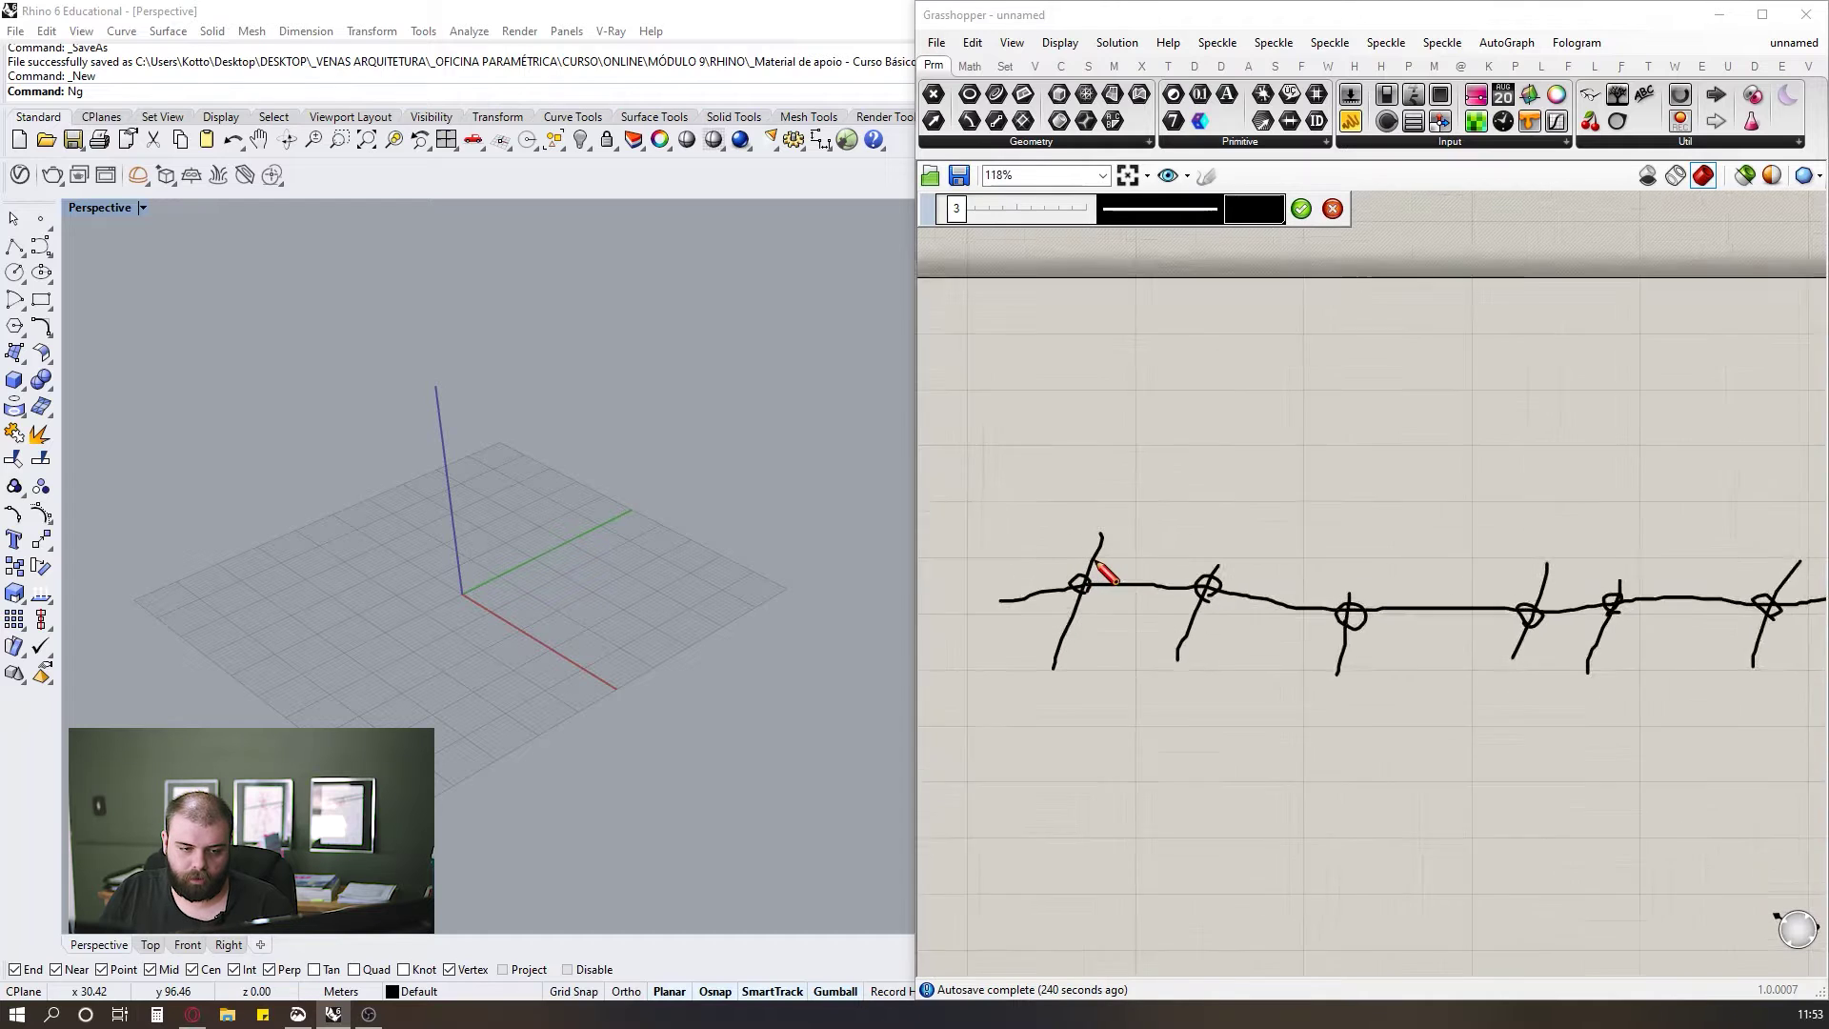
mouse_move(1076, 560)
left_mouse_down()
mouse_move(1074, 409)
mouse_move(1052, 431)
left_mouse_up()
left_click_drag(1082, 386, 1156, 443)
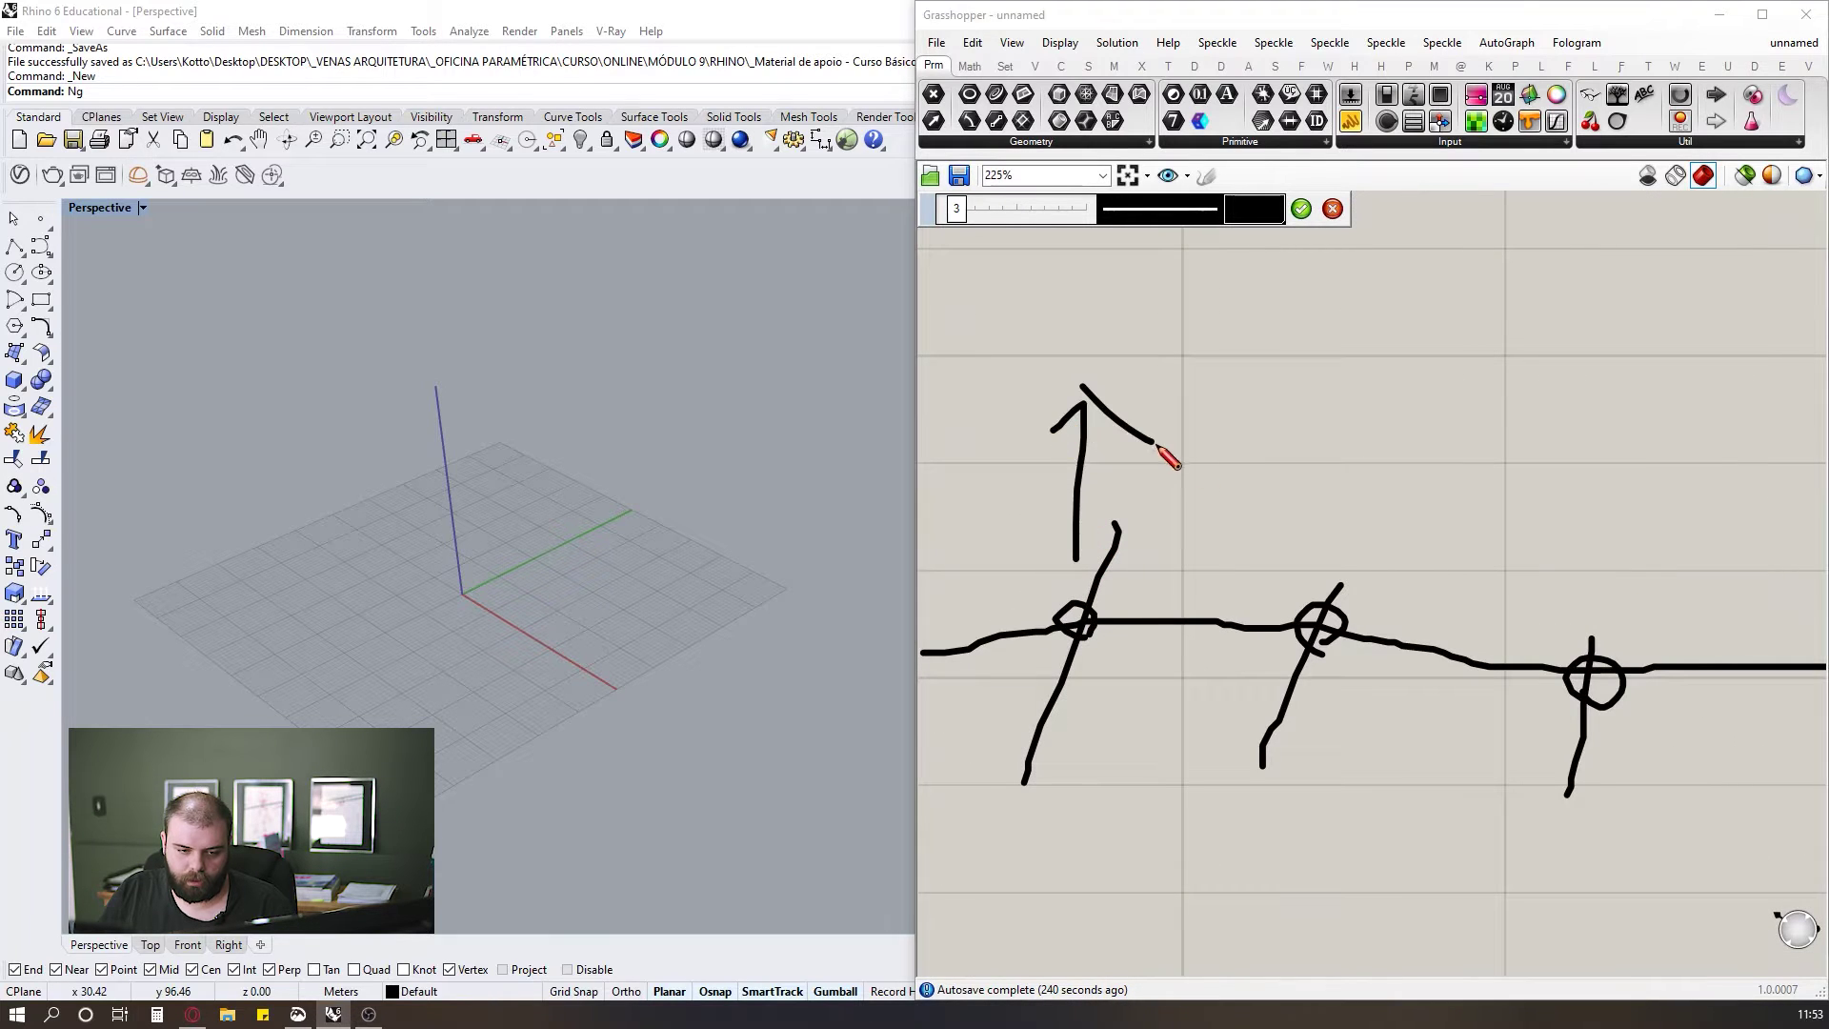
mouse_move(1321, 547)
left_mouse_down()
mouse_move(1280, 442)
mouse_move(1397, 479)
left_mouse_up()
scroll(1213, 523, "down", 2)
left_click_drag(1401, 568, 1400, 426)
mouse_move(1360, 462)
left_mouse_down()
mouse_move(1404, 426)
mouse_move(1440, 465)
left_mouse_up()
Draw a small circle around each of the two end points of the sketched line.
scroll(1266, 572, "down", 5)
scroll(1205, 589, "up", 7)
scroll(1059, 490, "down", 8)
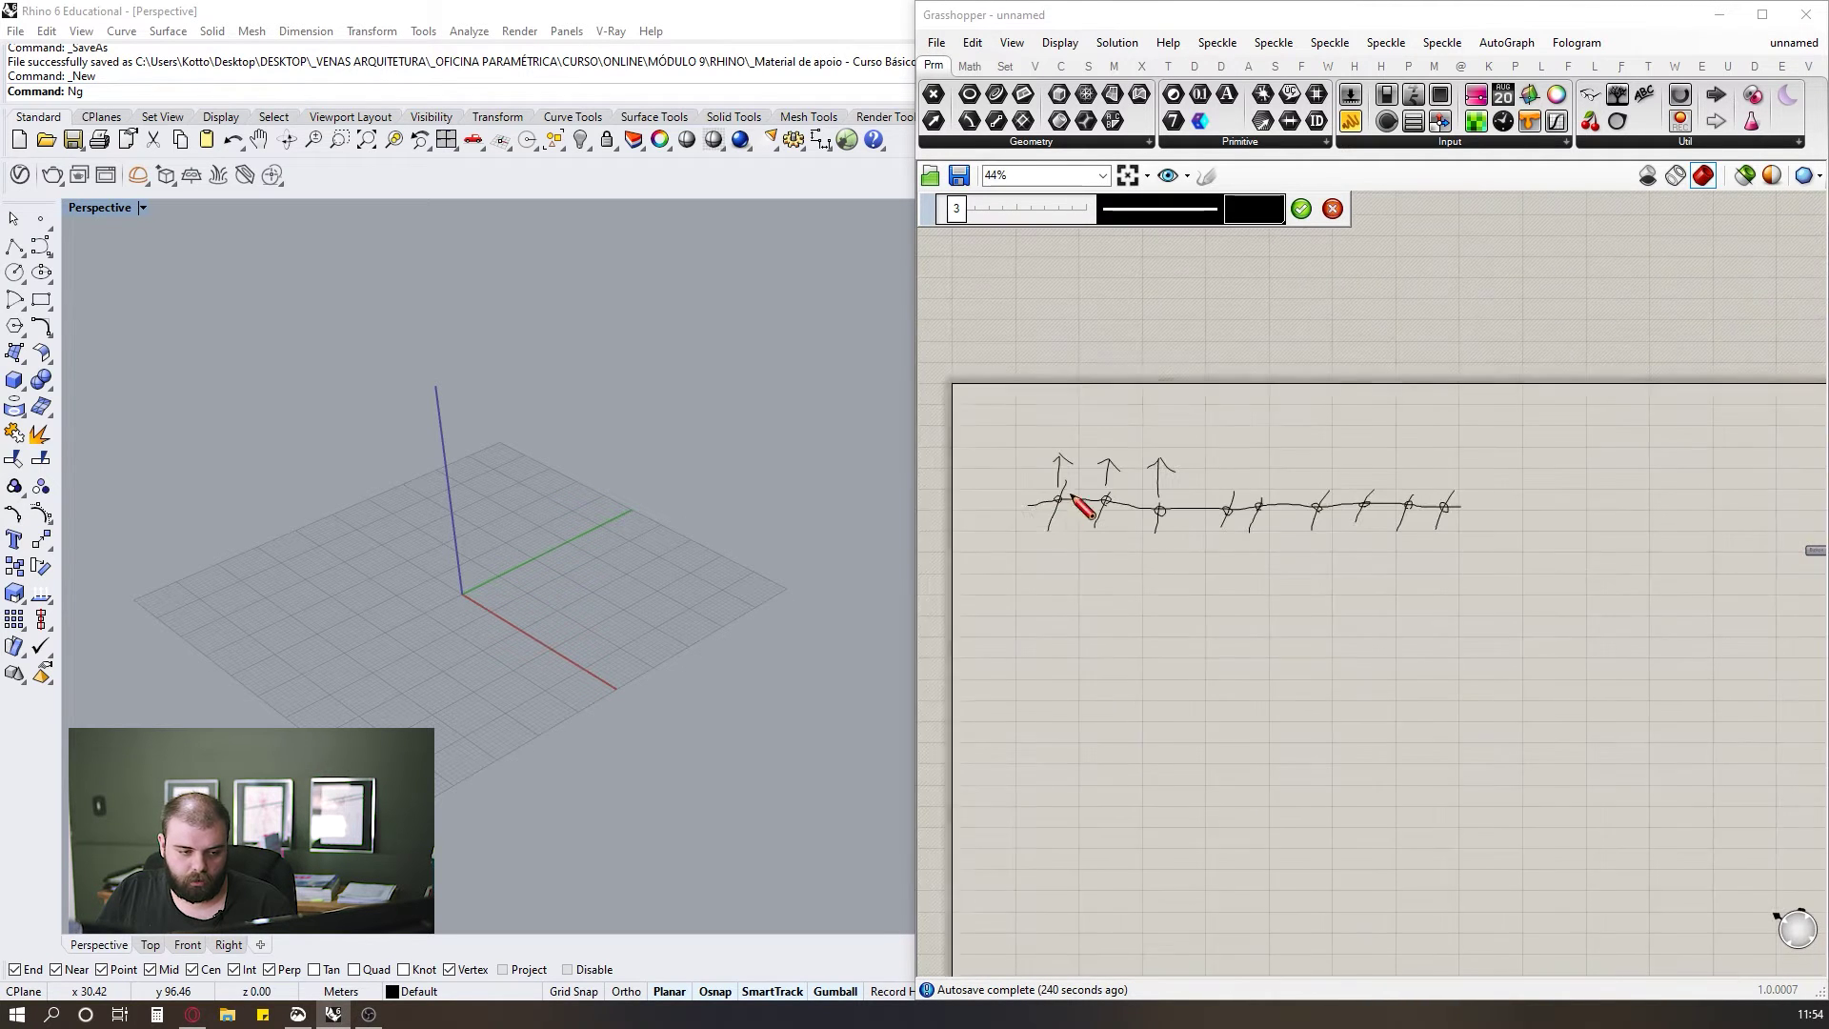
scroll(1038, 500, "up", 5)
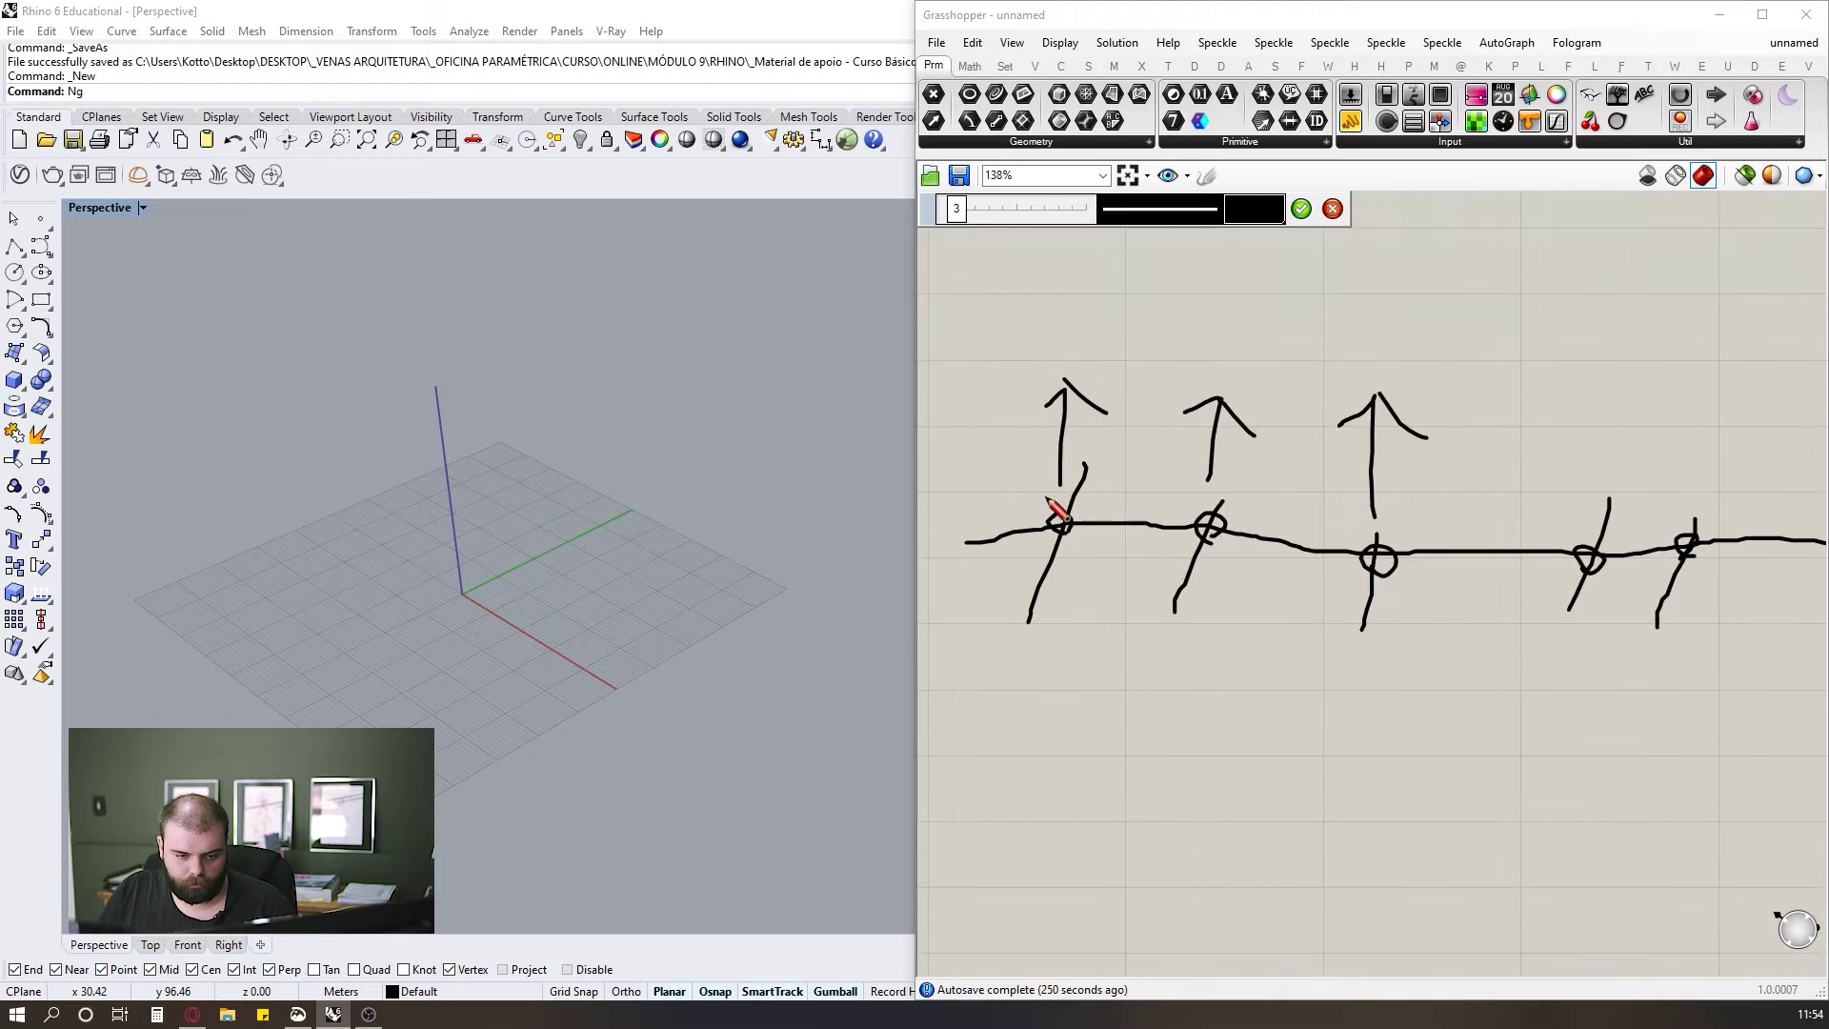
mouse_move(974, 553)
left_mouse_down()
mouse_move(988, 541)
mouse_move(964, 554)
left_mouse_up()
scroll(941, 546, "down", 5)
scroll(1396, 548, "up", 4)
scroll(1381, 567, "up", 3)
left_click_drag(1325, 505, 1343, 563)
scroll(1334, 533, "down", 5)
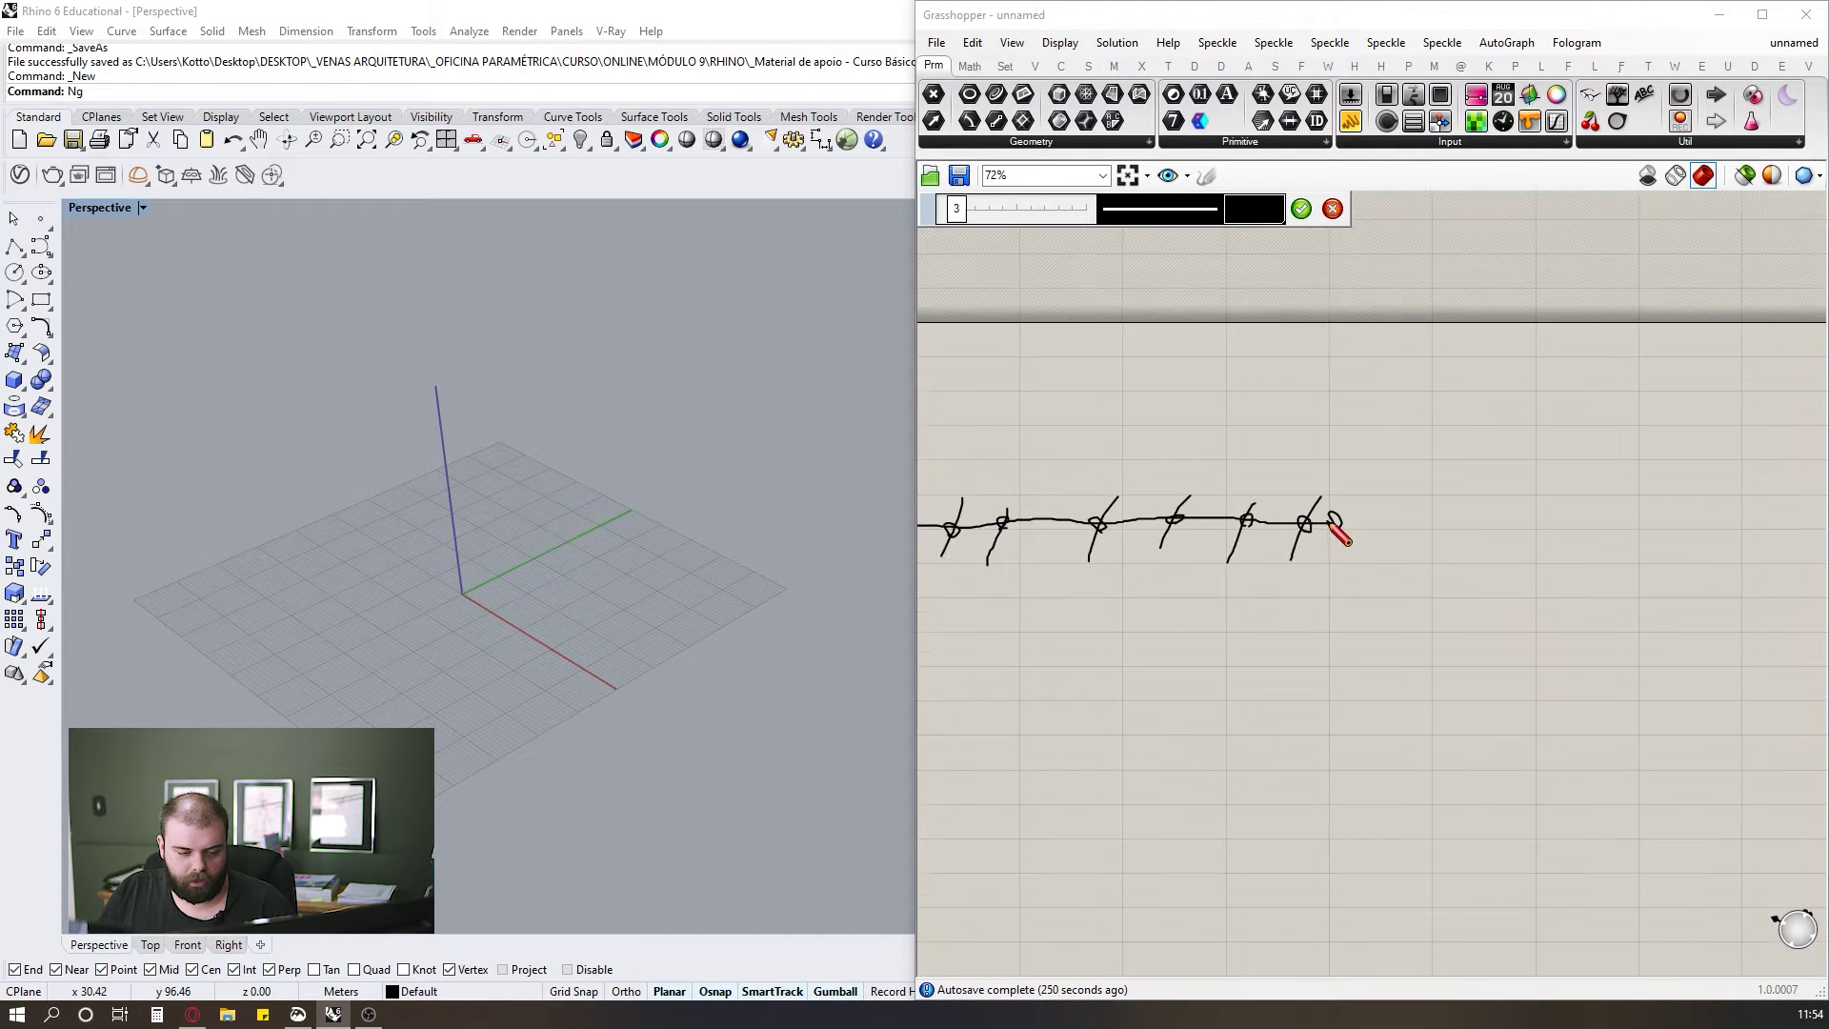
scroll(1123, 510, "down", 2)
Mark both circled end points of the sketched line with crossing strokes as anchors.
scroll(1173, 510, "up", 8)
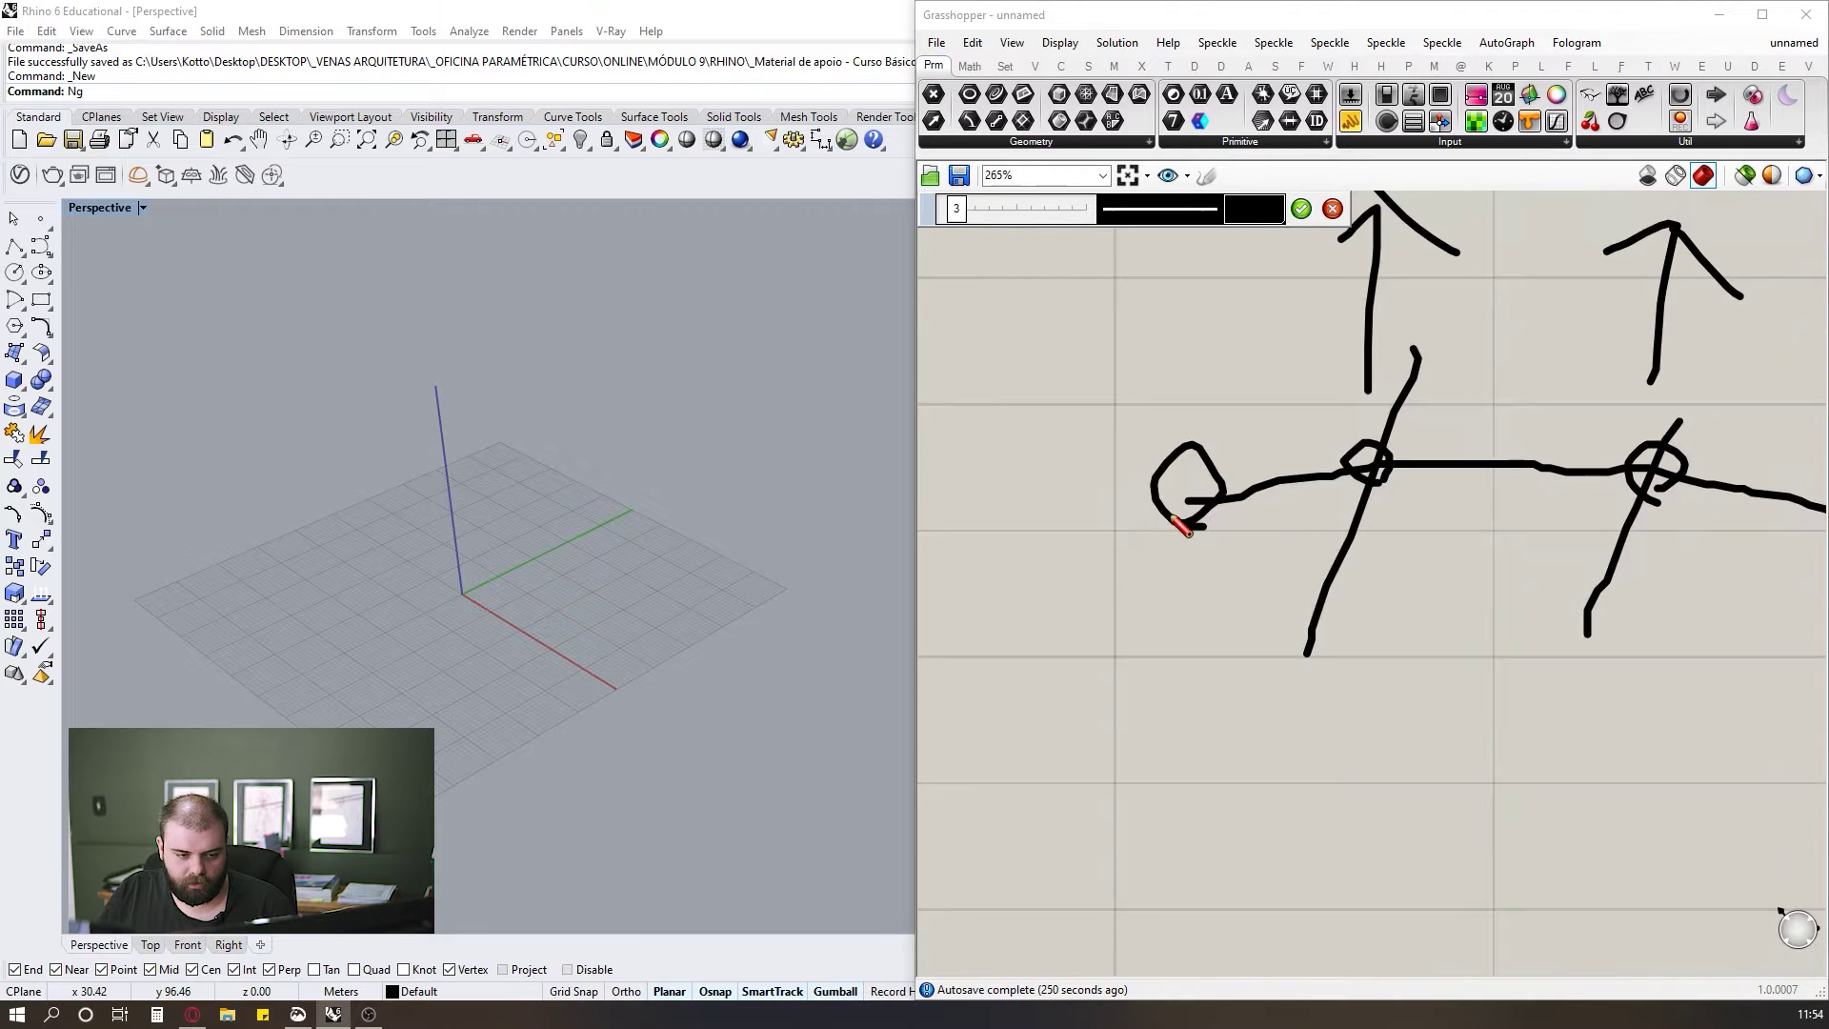
left_click_drag(1138, 485, 1241, 534)
left_click_drag(1248, 426, 1151, 555)
left_click_drag(1102, 451, 1240, 549)
scroll(996, 543, "down", 3)
scroll(1568, 543, "down", 2)
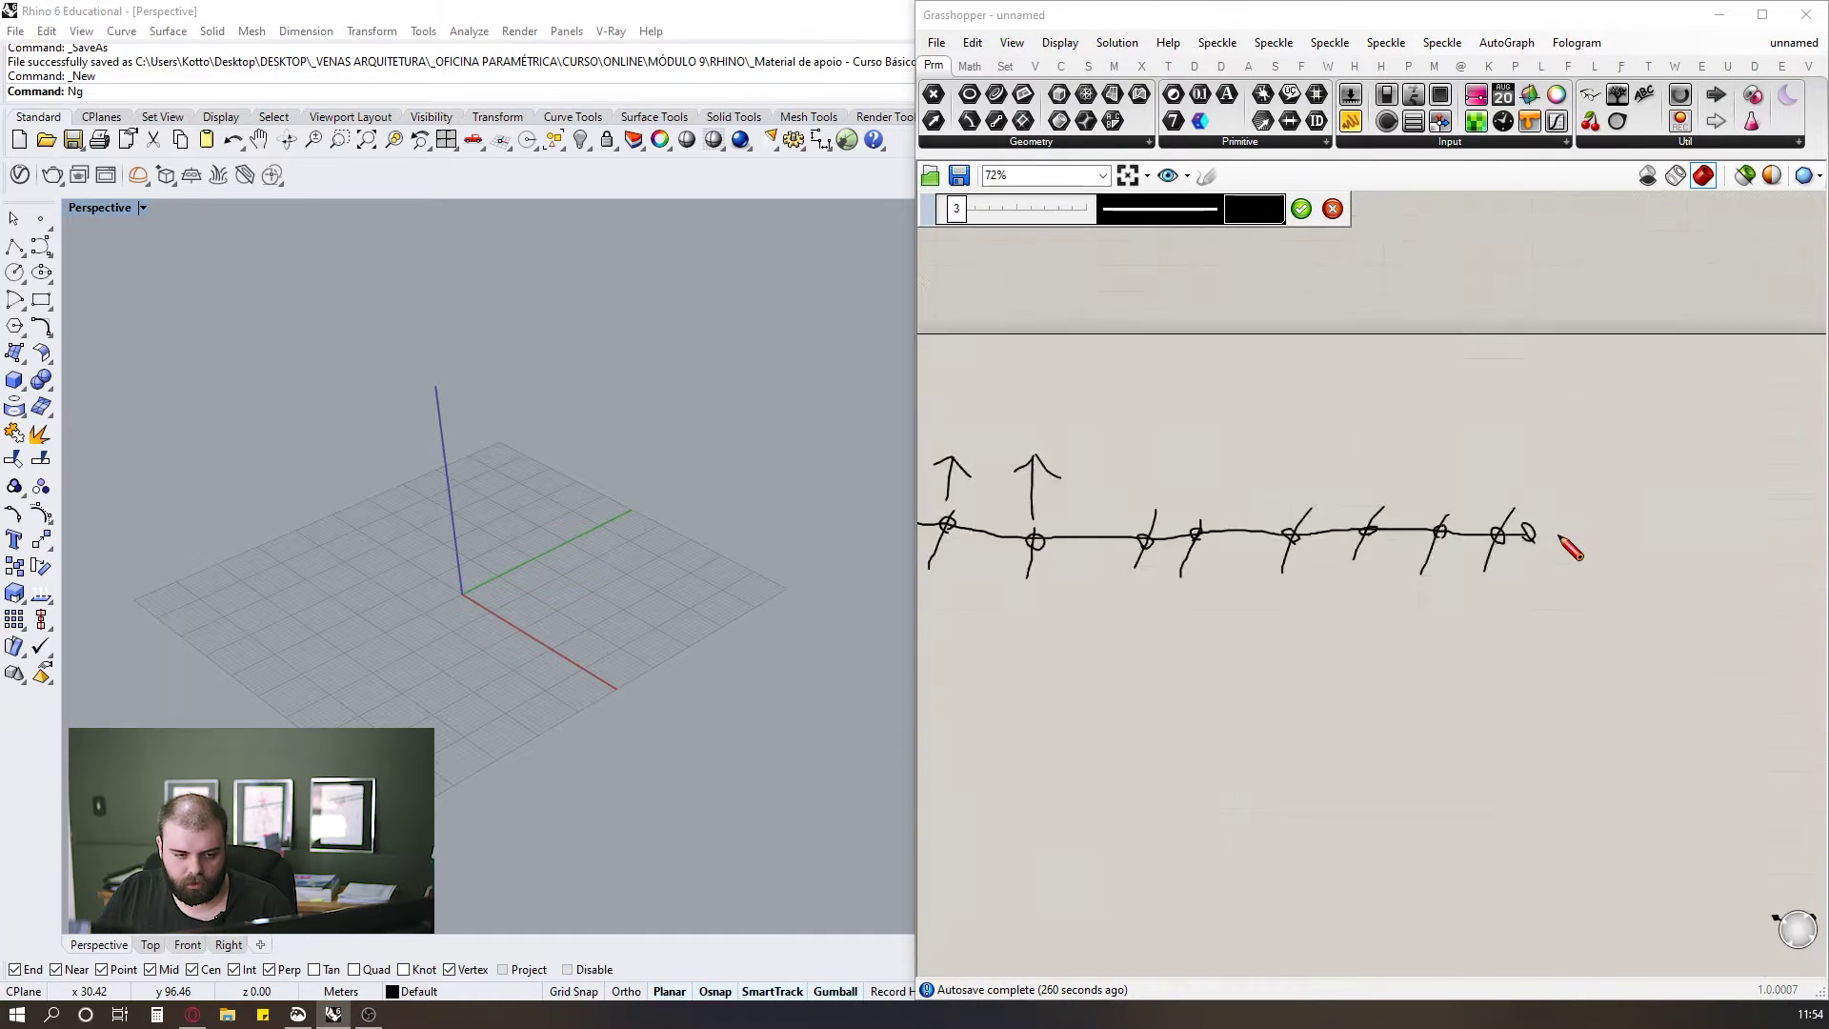
scroll(1429, 488, "up", 8)
left_click_drag(1376, 452, 1561, 636)
left_click_drag(1481, 414, 1379, 656)
left_click_drag(1372, 412, 1589, 628)
Emphasize the line segment between the first two ticked points with several freehand loops around it.
scroll(1584, 601, "down", 7)
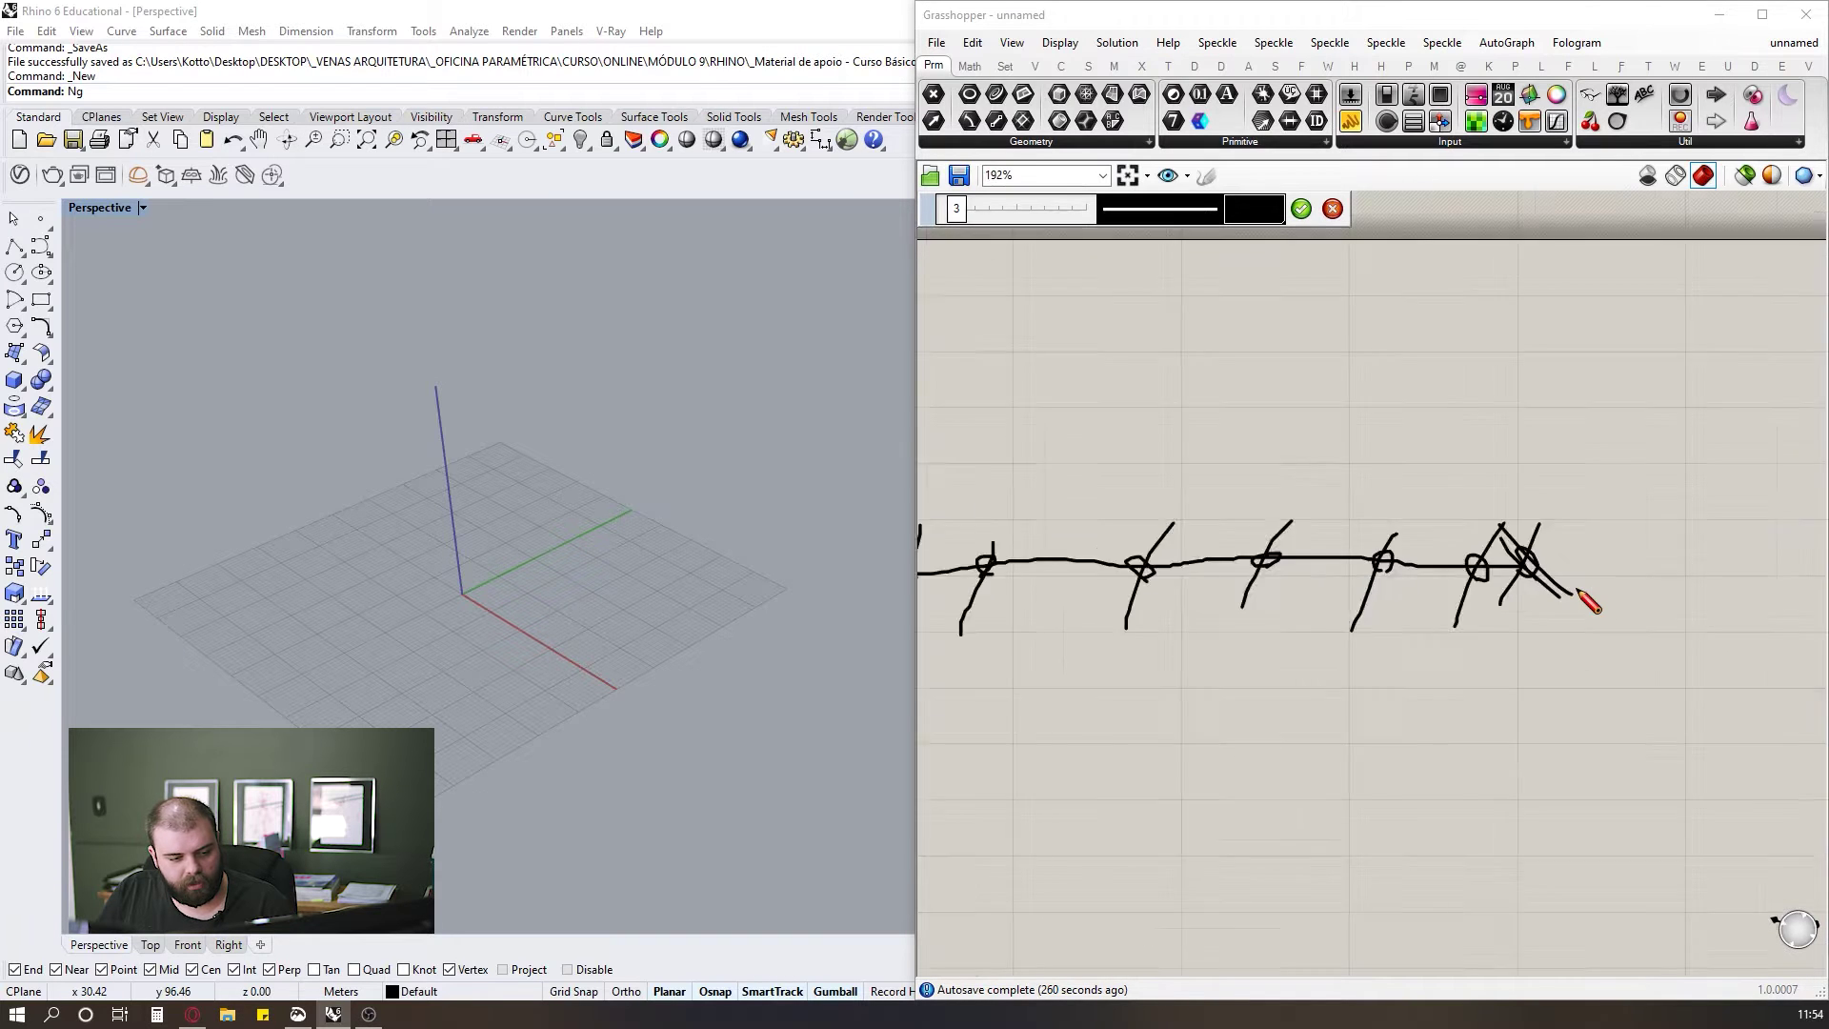
scroll(1135, 552, "up", 4)
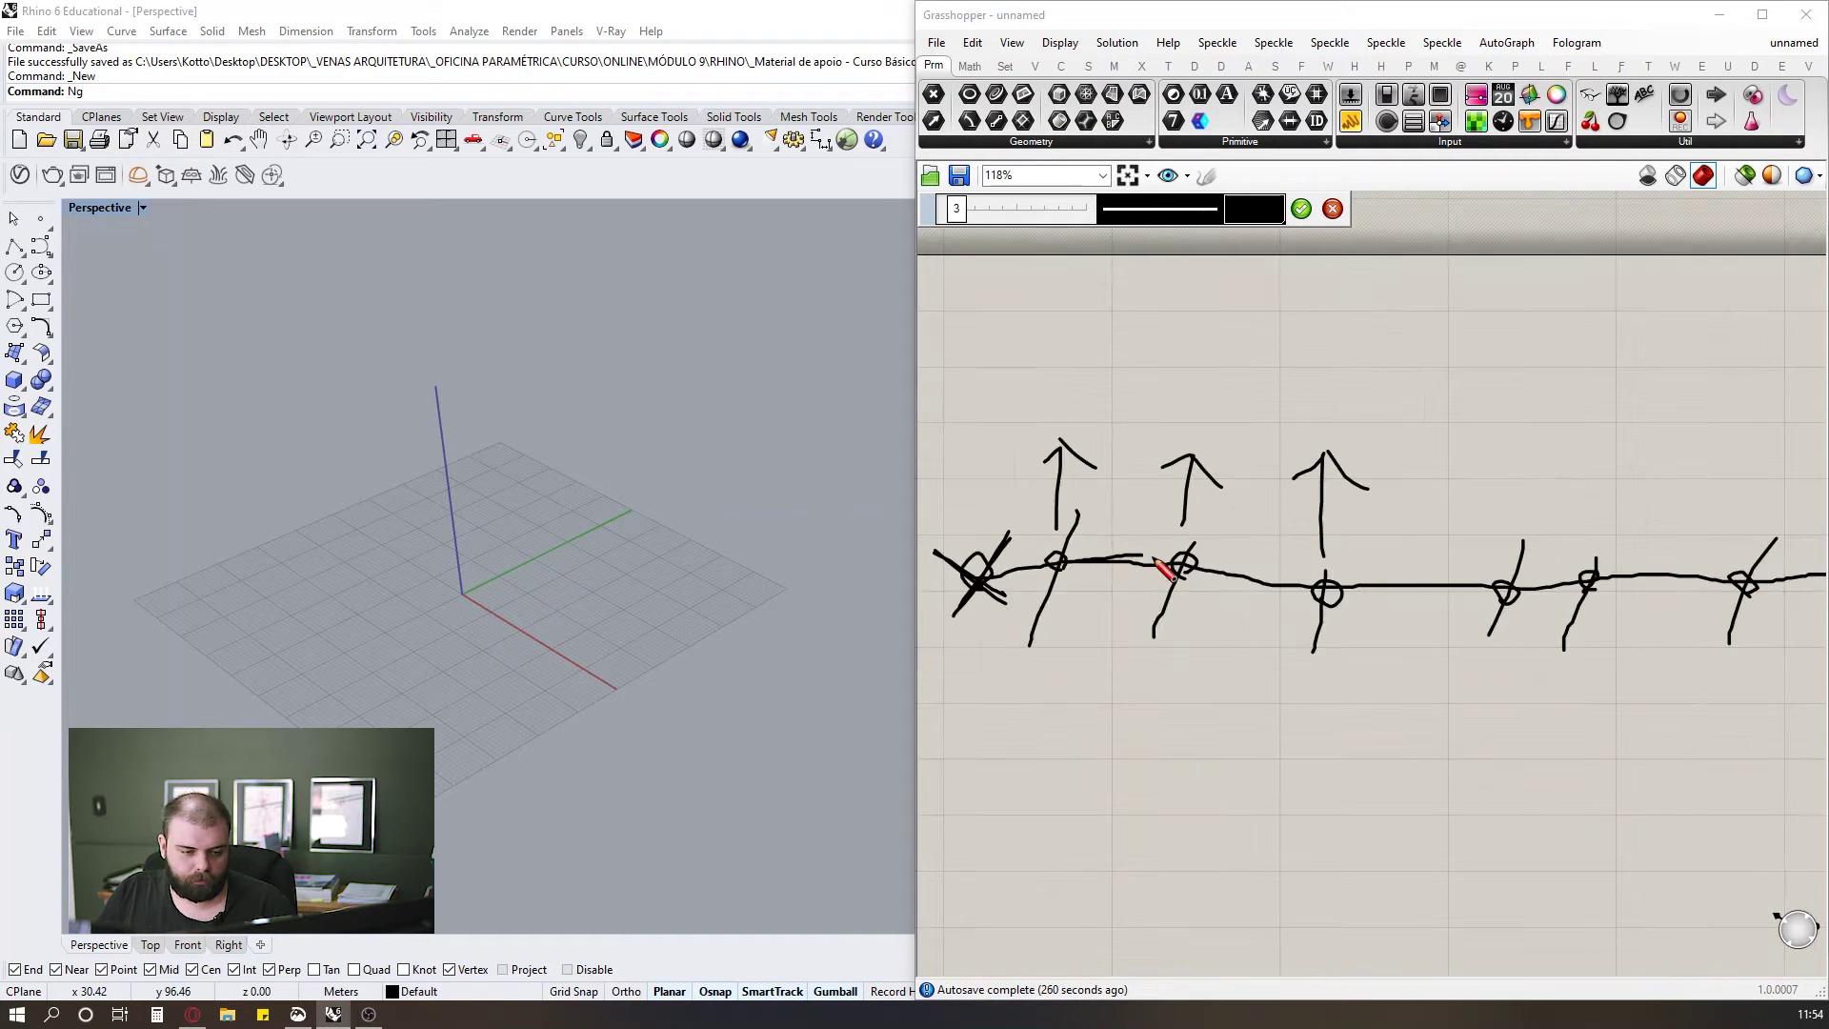
scroll(1171, 563, "up", 2)
scroll(1055, 579, "up", 2)
mouse_move(1183, 606)
left_mouse_down()
mouse_move(1372, 572)
mouse_move(1220, 620)
left_mouse_up()
scroll(1219, 620, "down", 3)
scroll(1107, 600, "up", 3)
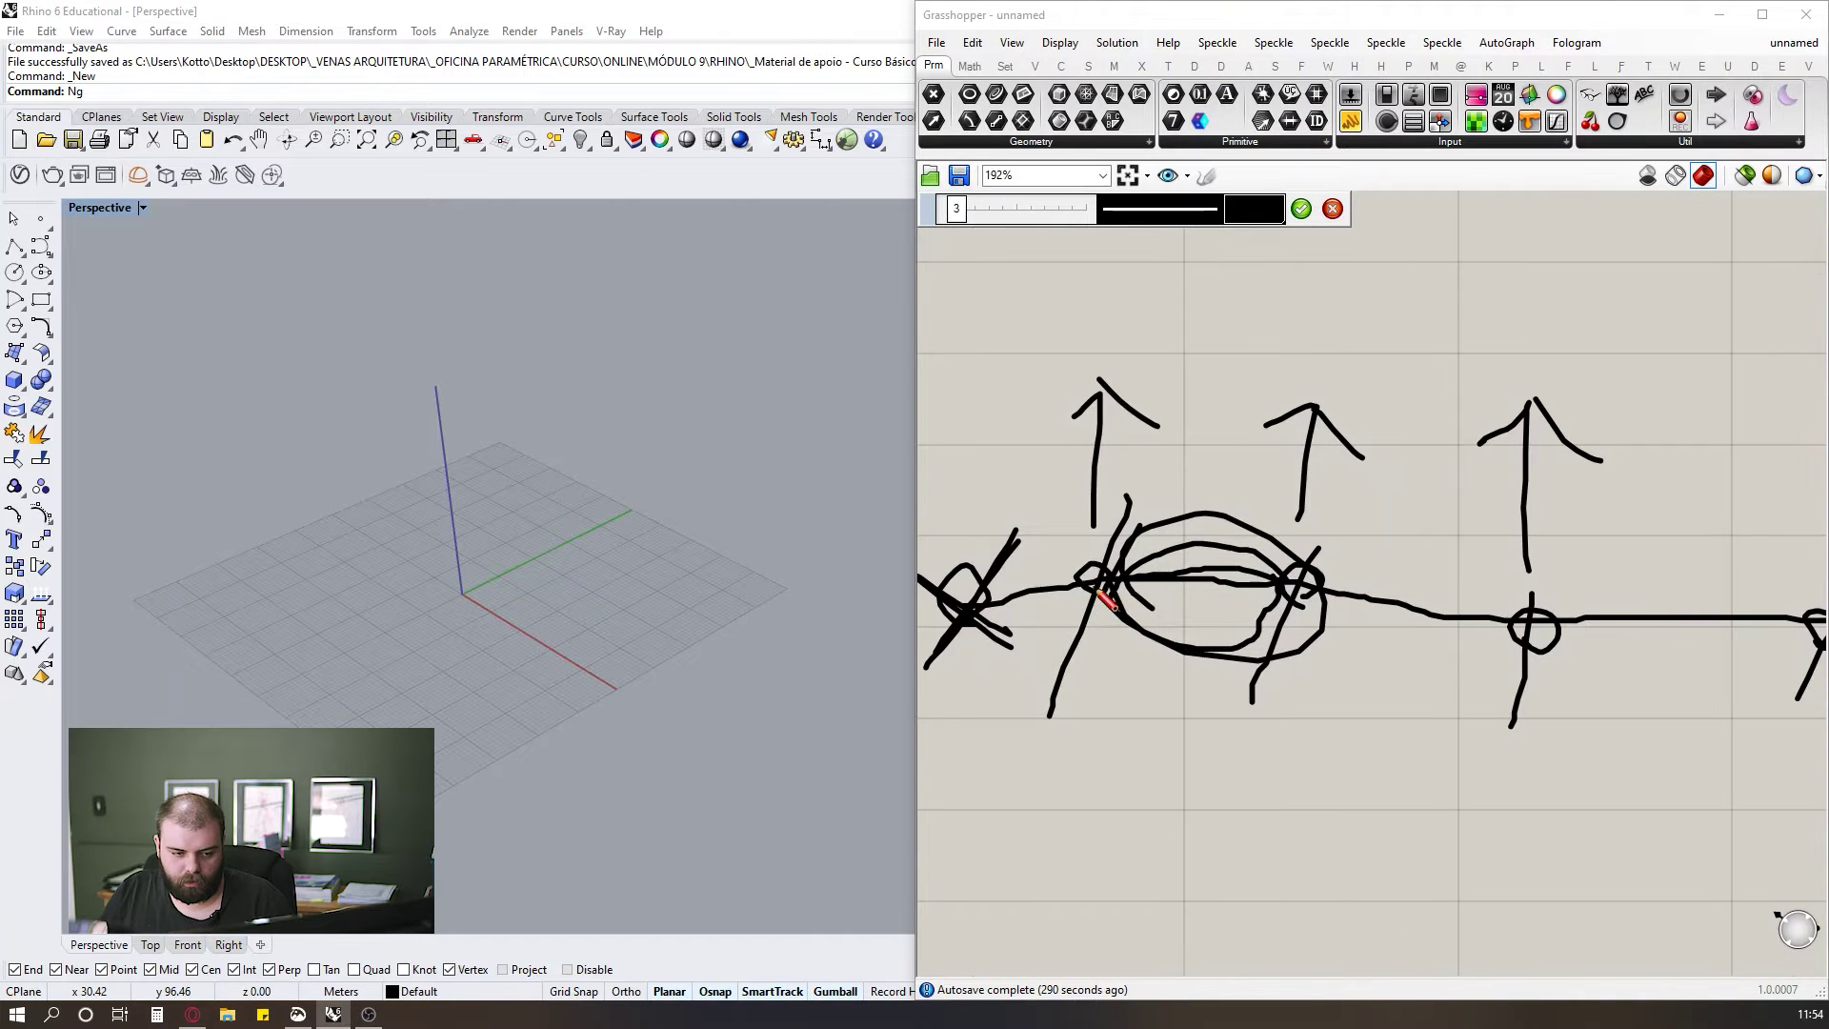
Sketch a tall arch connecting the two crossed-out end points of the line.
scroll(1156, 610, "down", 4)
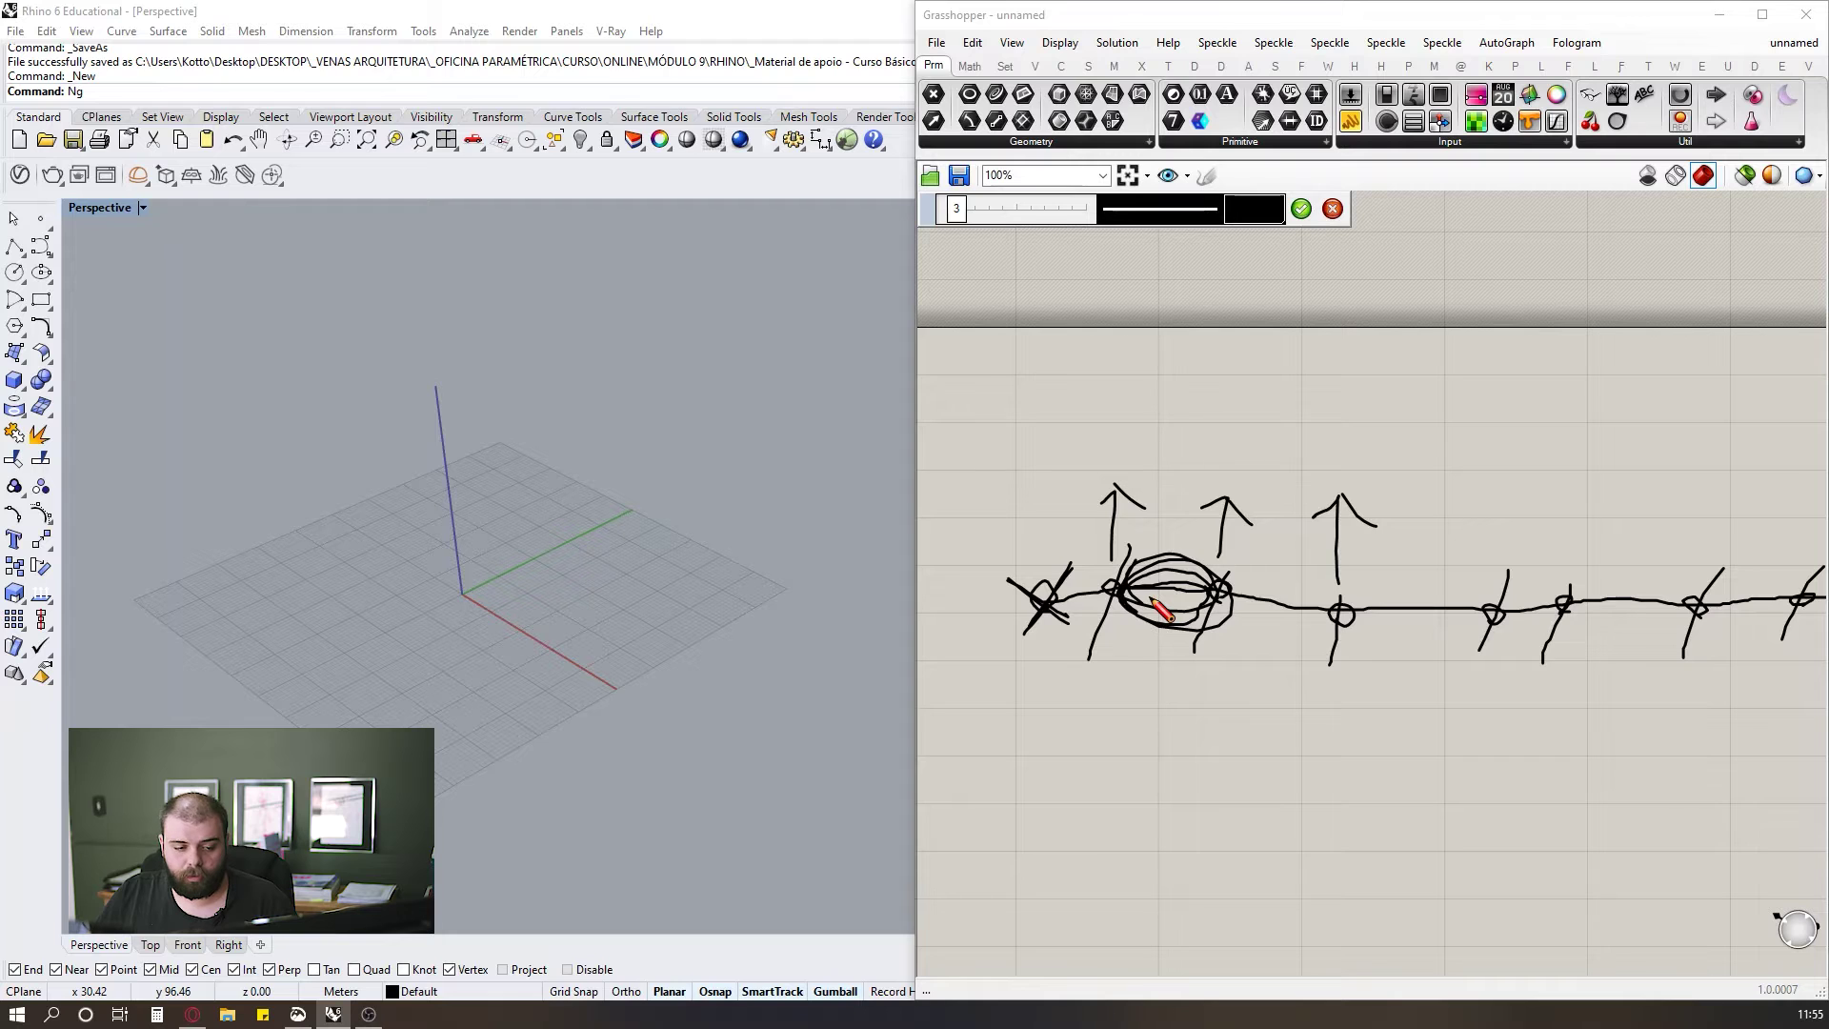
scroll(1095, 609, "down", 4)
scroll(1073, 568, "up", 2)
scroll(1065, 610, "down", 2)
scroll(1070, 552, "up", 3)
mouse_move(1054, 632)
left_mouse_down()
mouse_move(1219, 415)
mouse_move(1351, 377)
mouse_move(1513, 461)
mouse_move(1669, 654)
left_mouse_up()
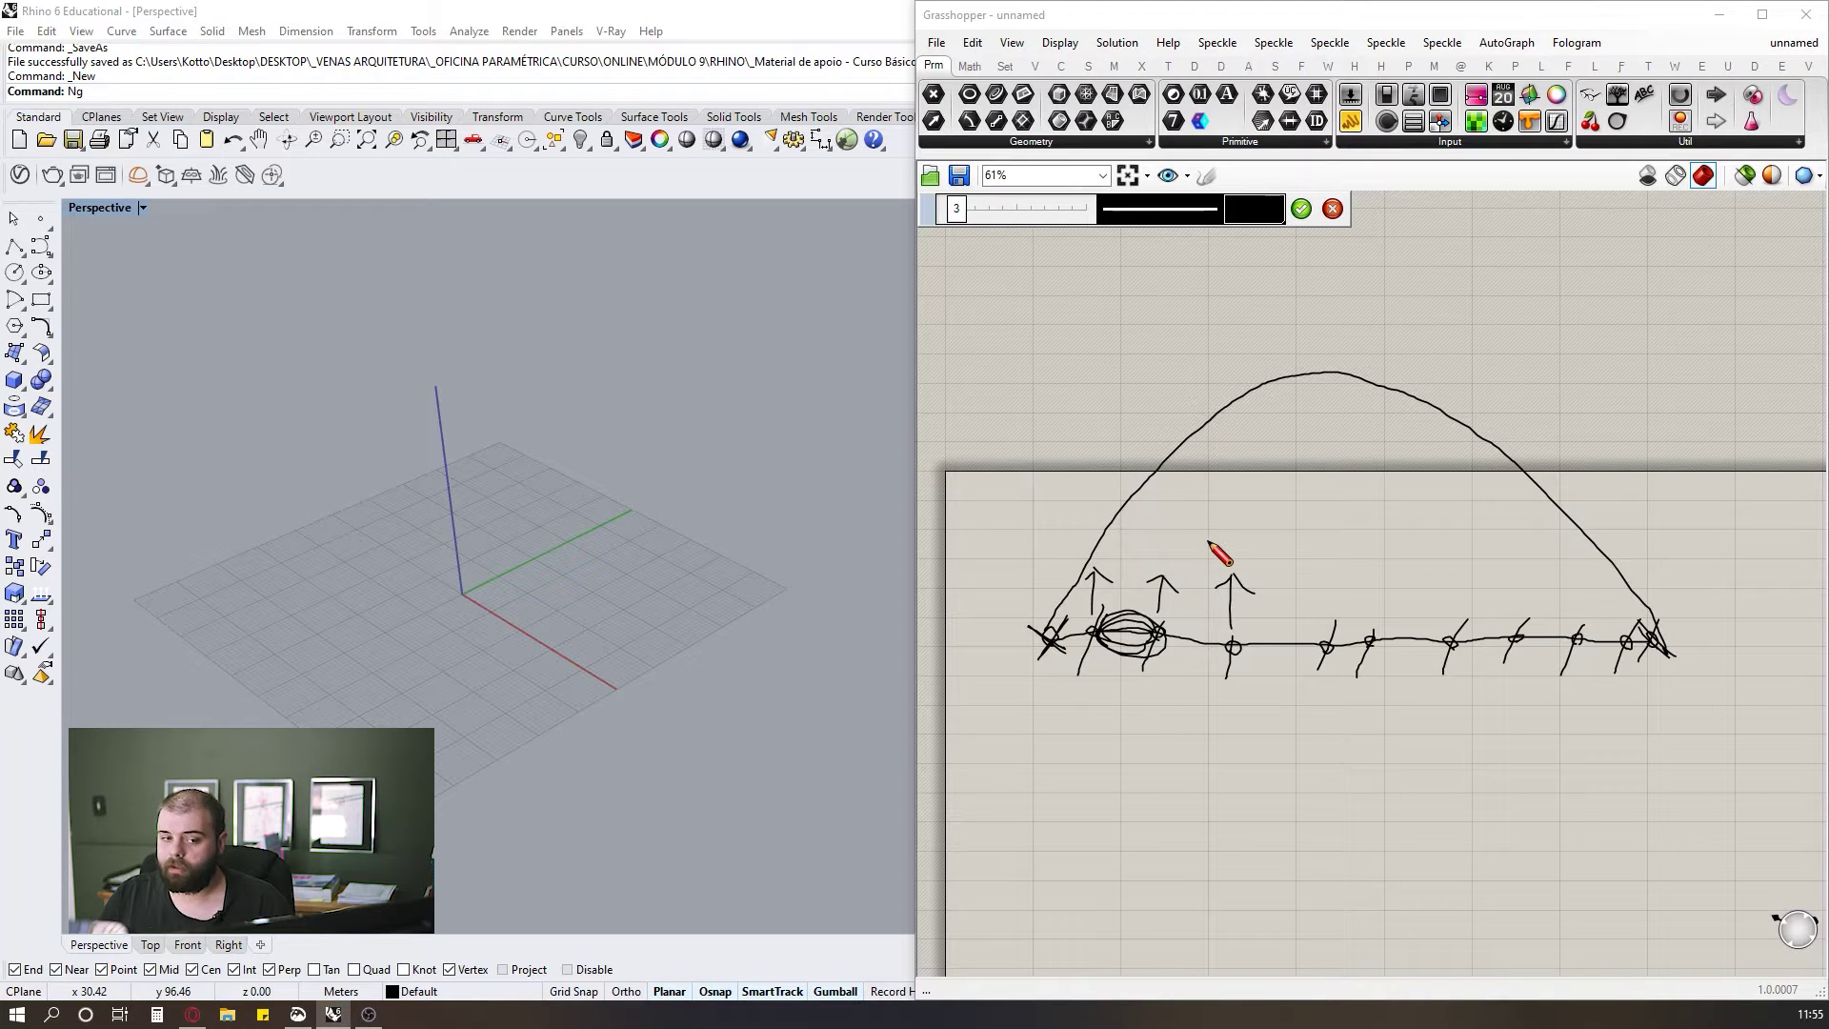
Finish the freehand sketch and move it above the canvas sheet's upper edge.
scroll(1096, 633, "down", 2)
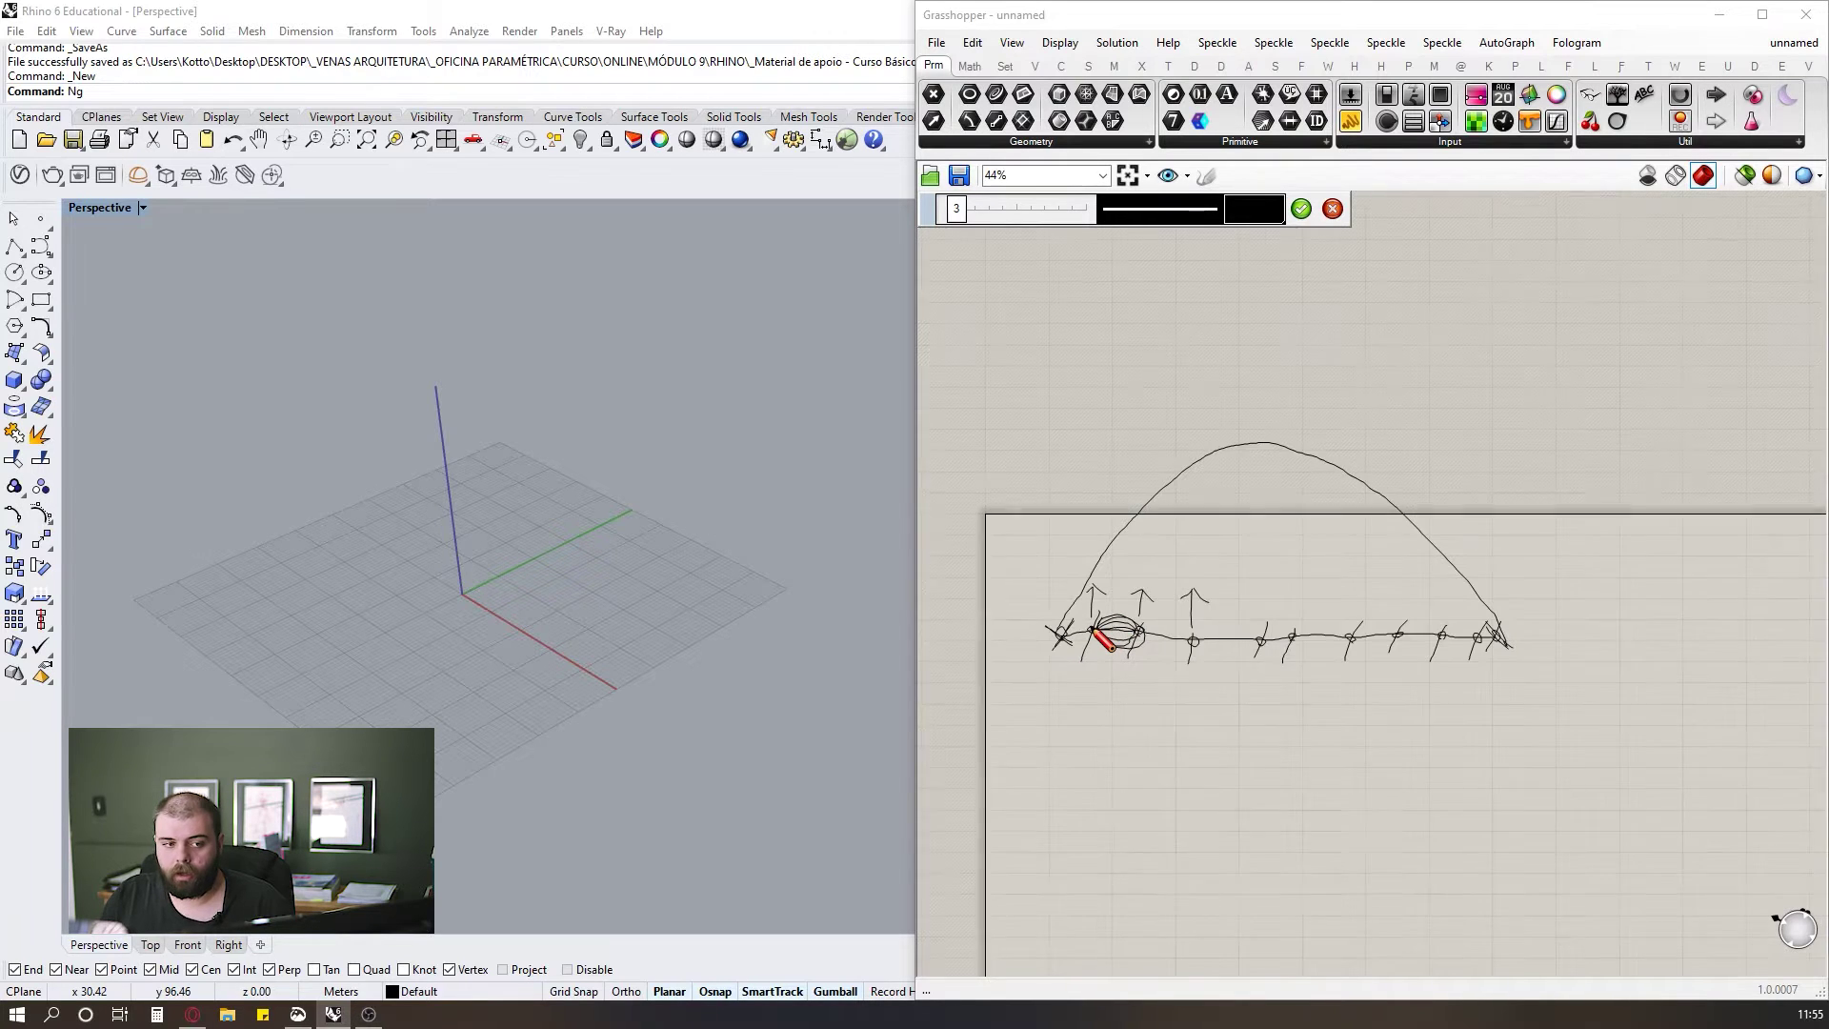
scroll(1103, 638, "up", 2)
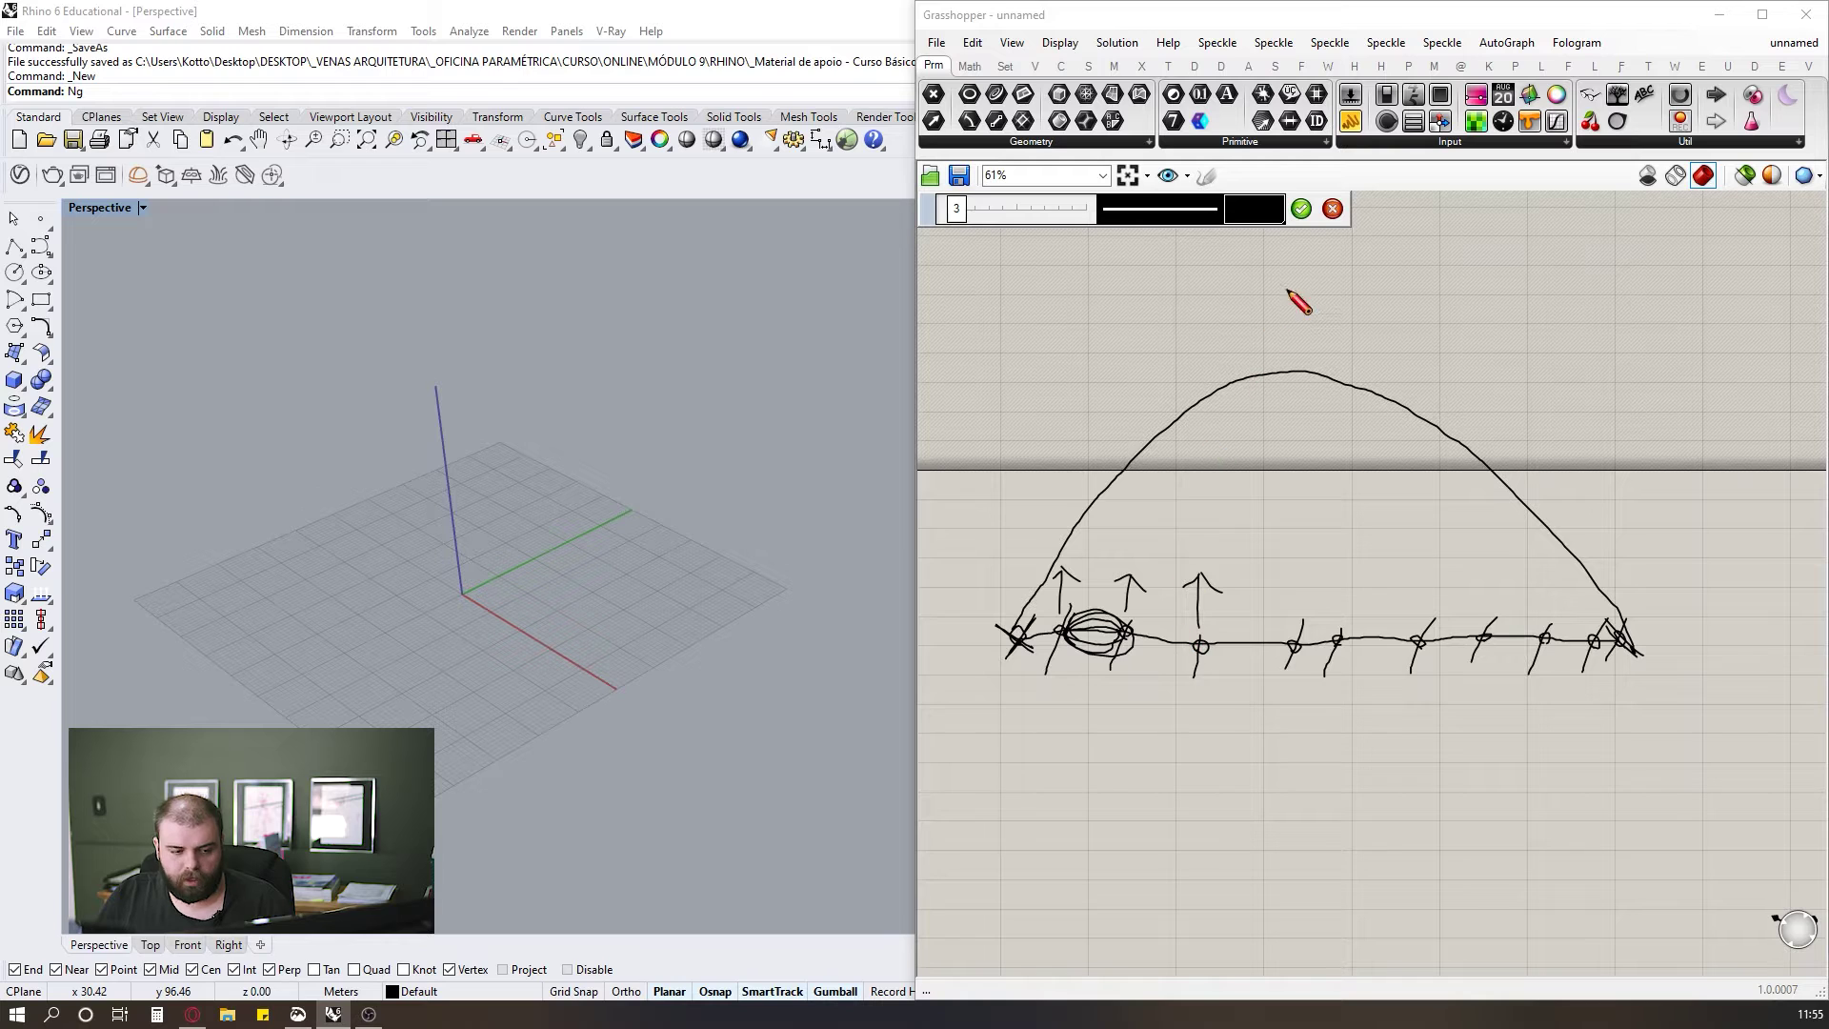
left_click(1301, 209)
scroll(1330, 448, "down", 3)
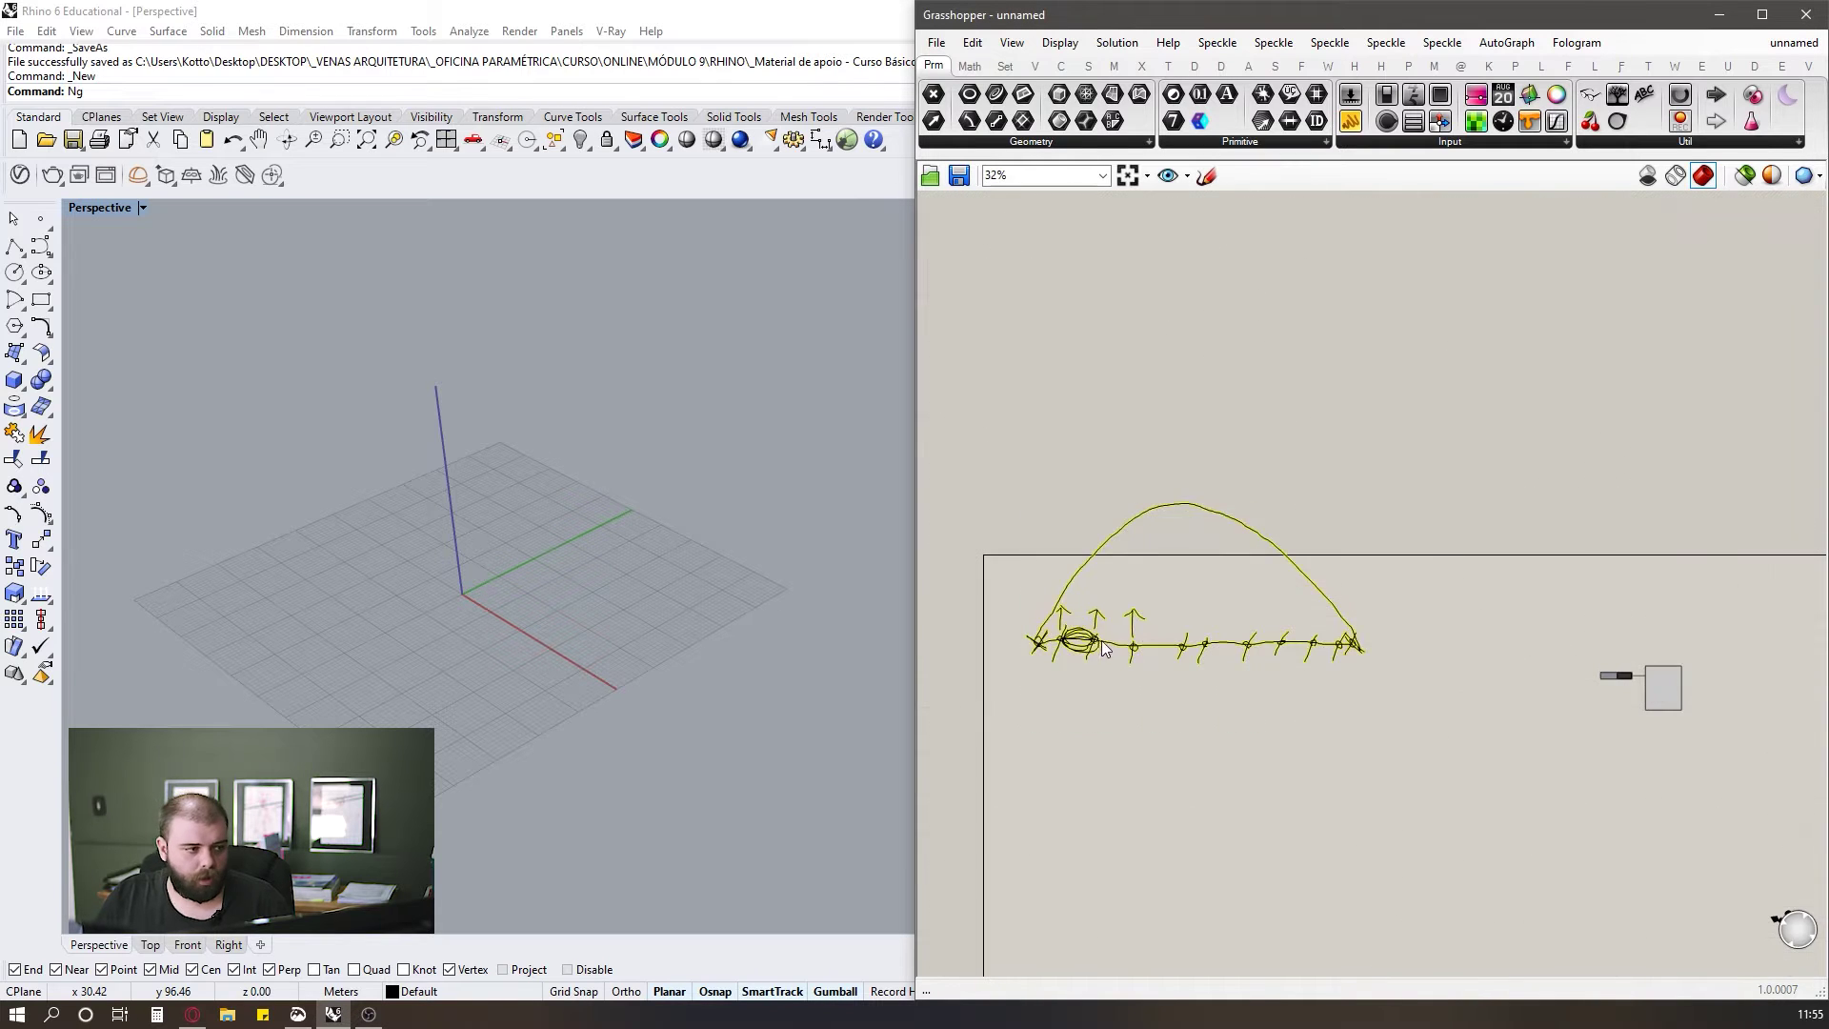
left_click_drag(1219, 544, 1304, 479)
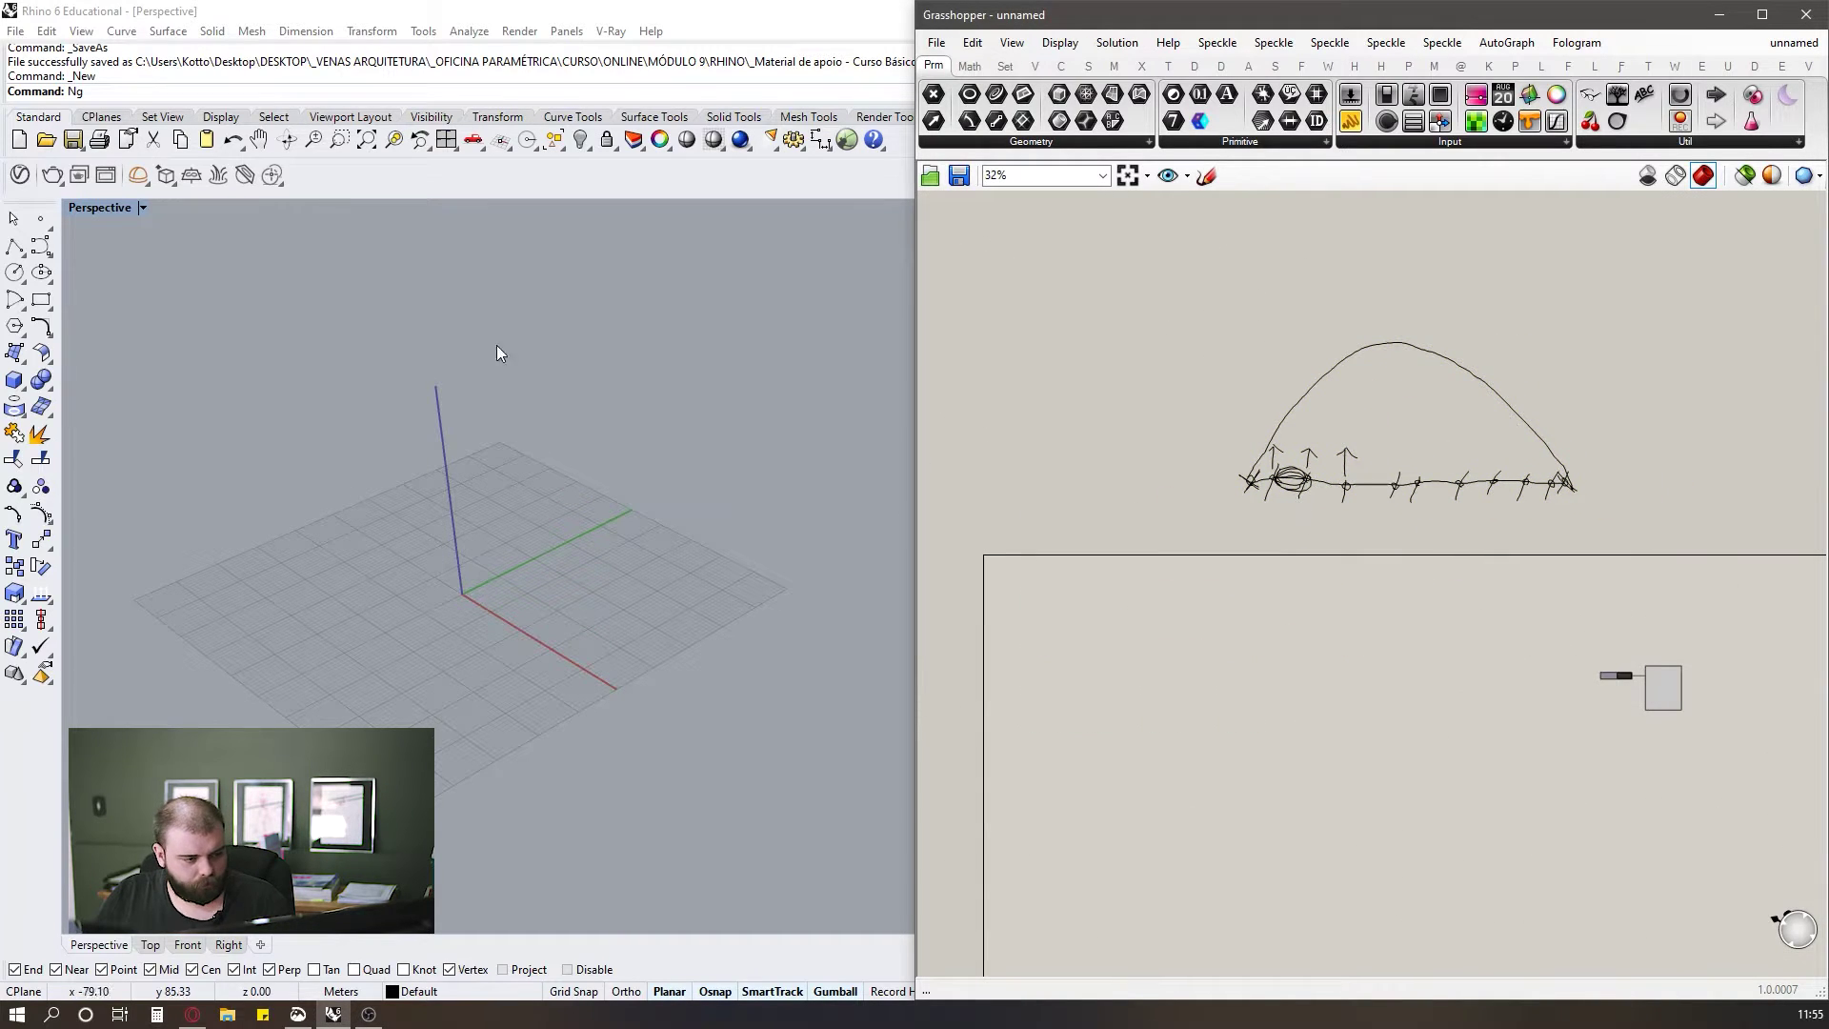
In Rhino, draw a single-segment straight polyline on the ground plane, roughly alongside the X axis.
left_click(15, 250)
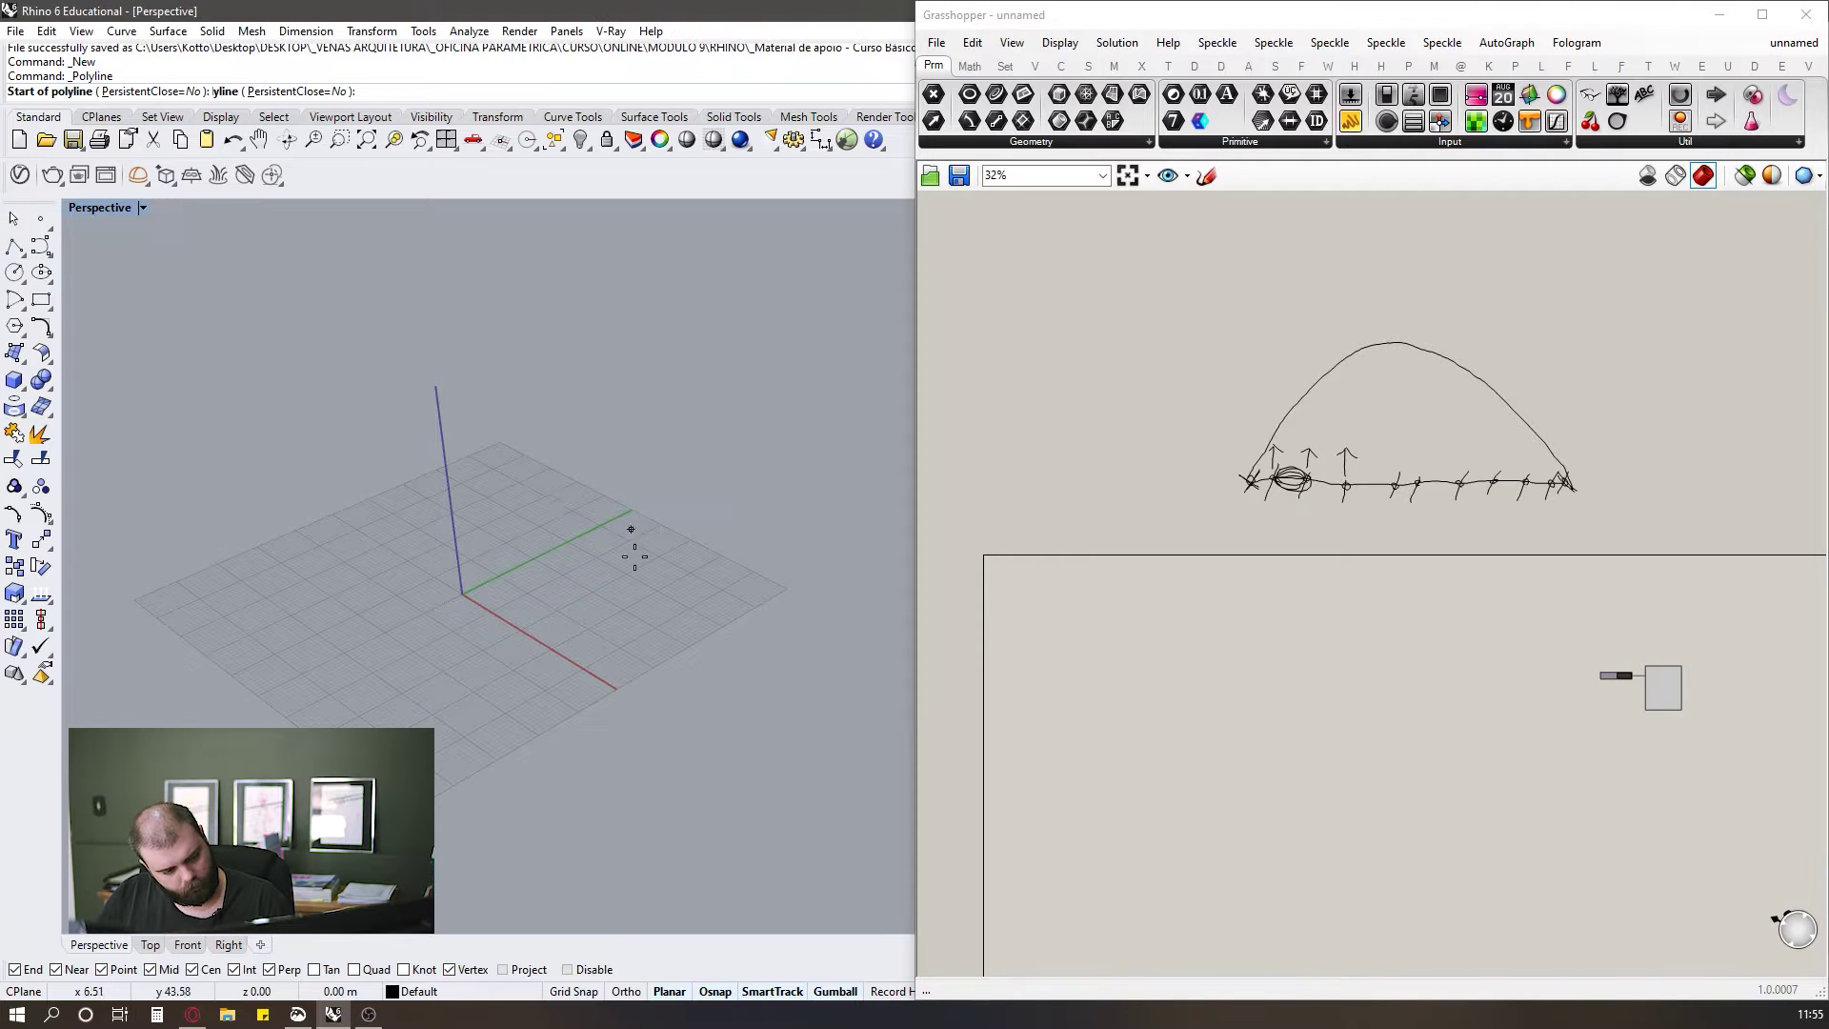
left_click(504, 580)
left_click(837, 777)
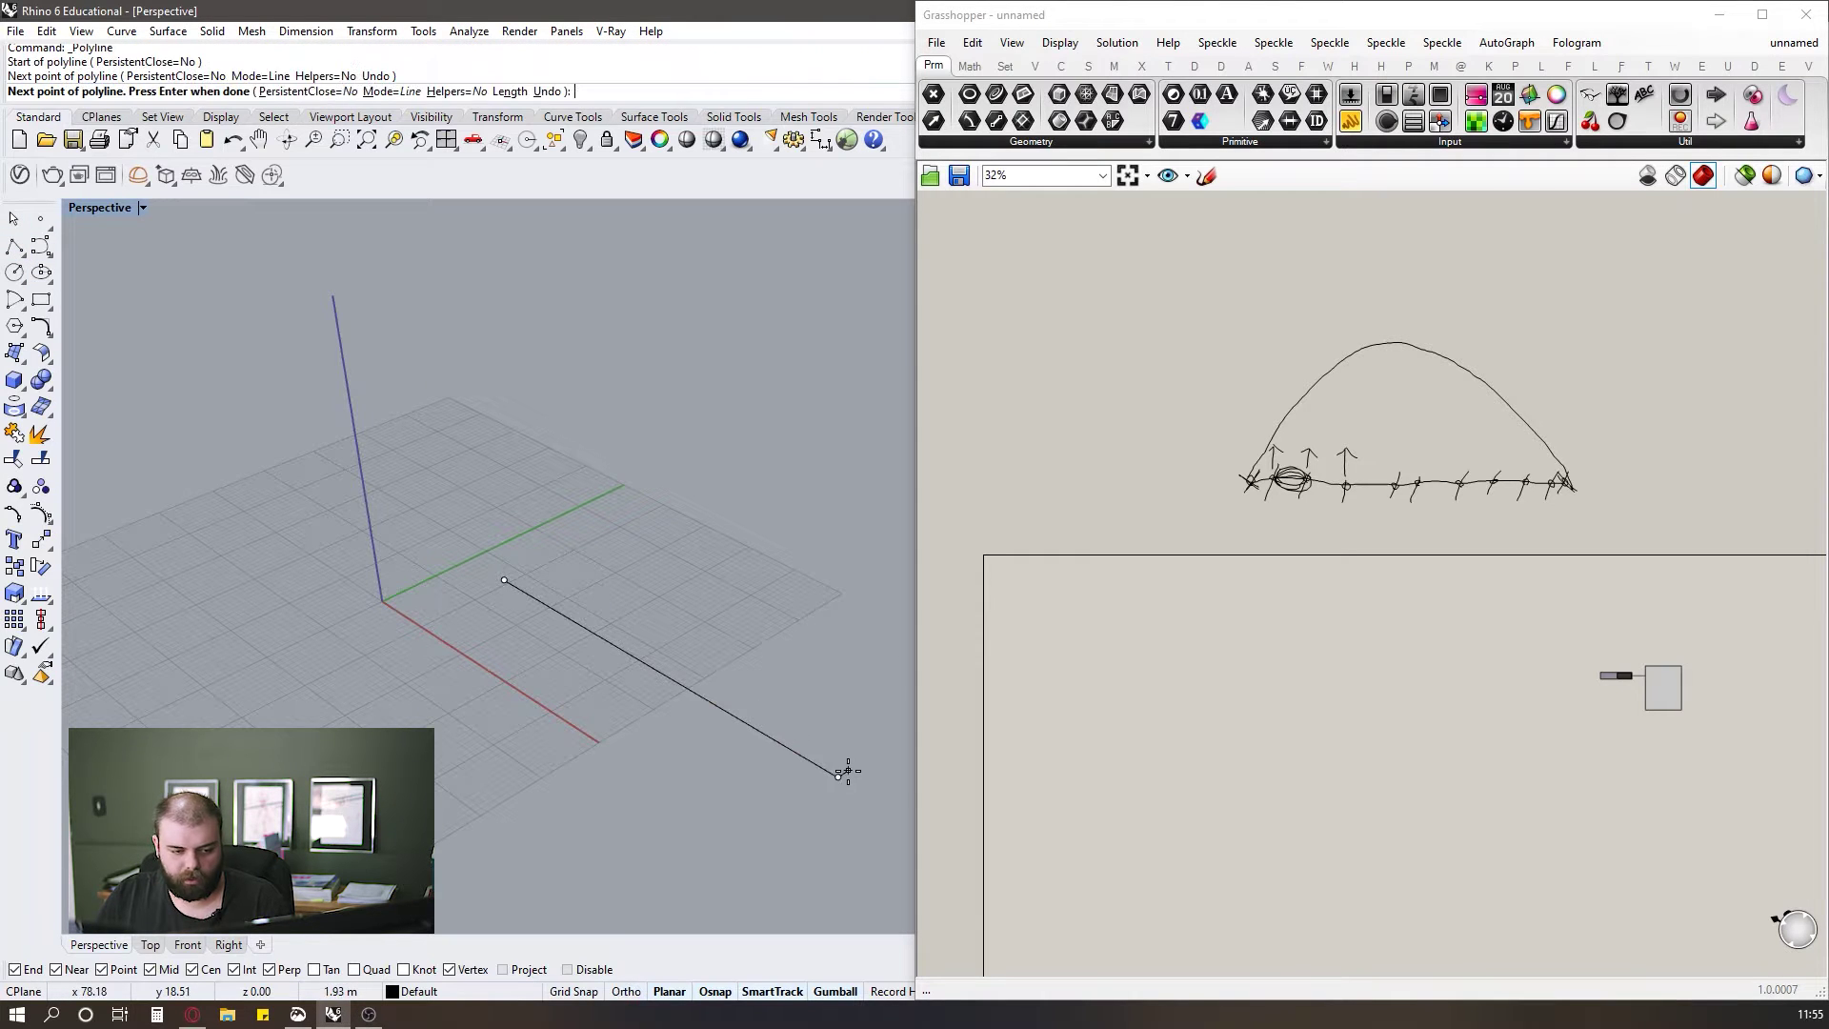
key("Return")
In Grasshopper, place a Curve parameter near the upper-left corner of the canvas sheet.
scroll(976, 610, "up", 2)
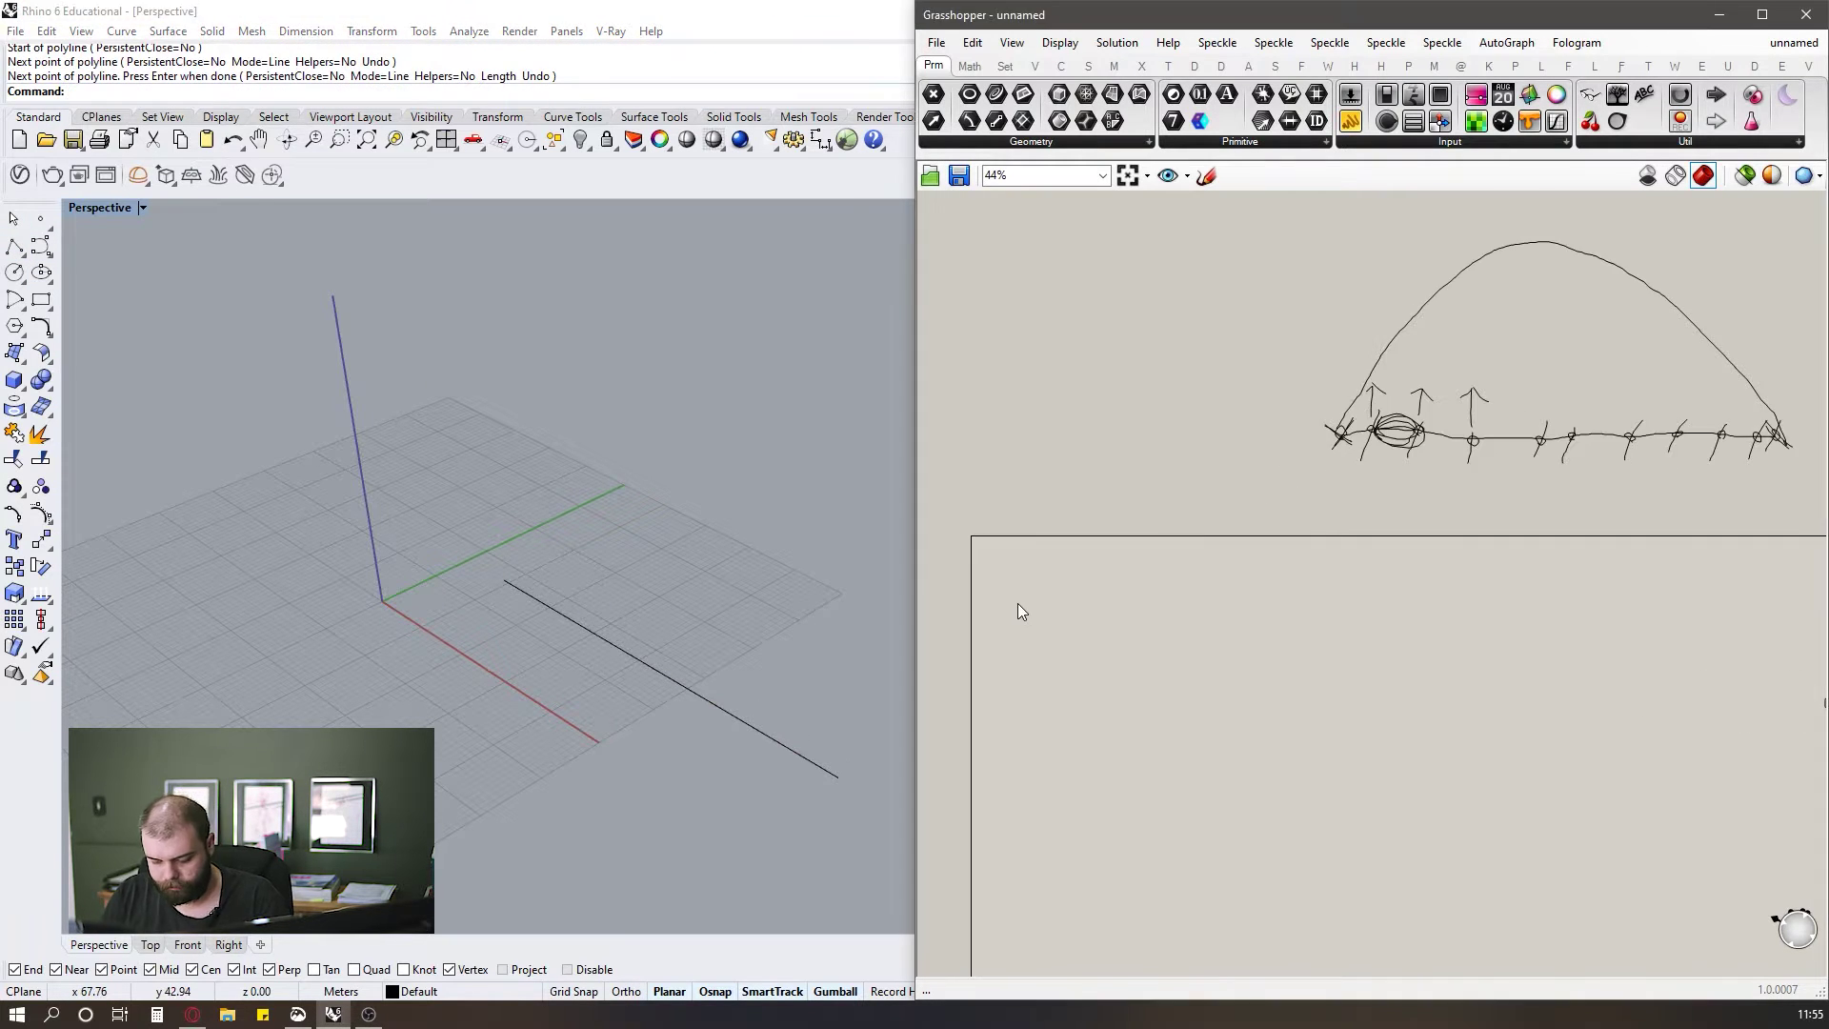
double_click(1017, 603)
type("crve")
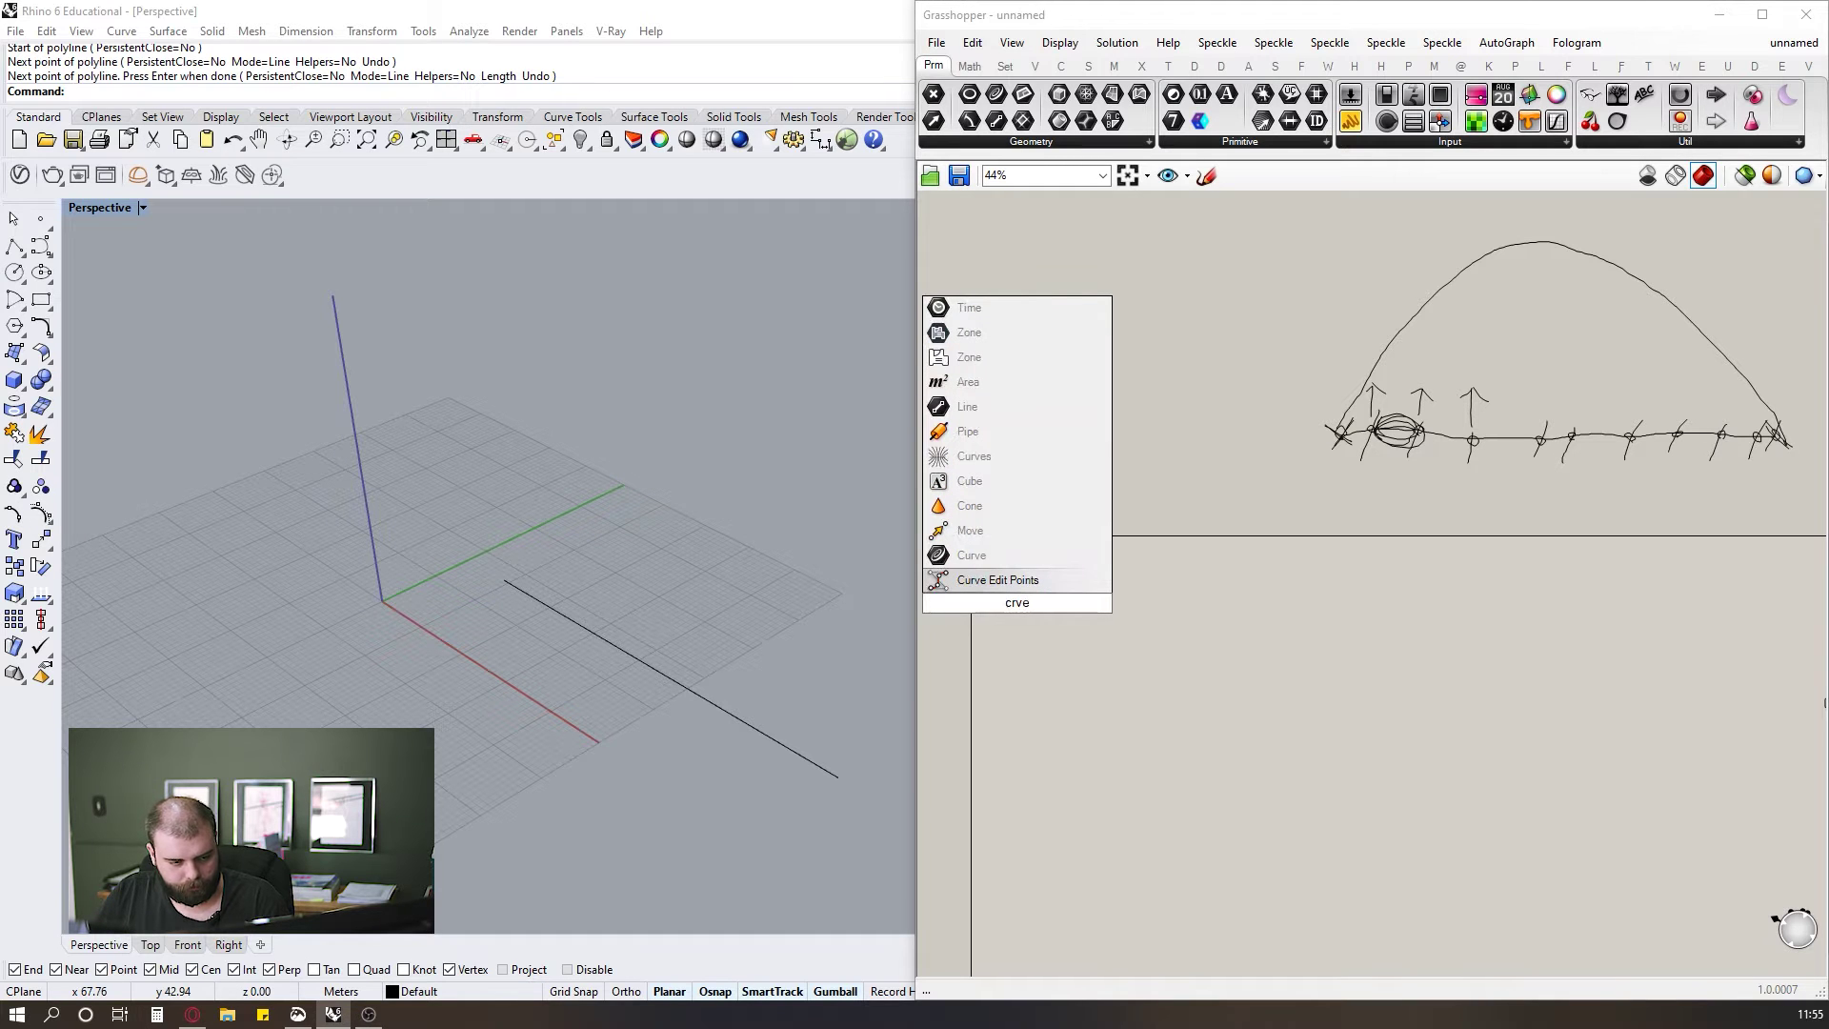
left_click(1010, 552)
scroll(1038, 608, "up", 6)
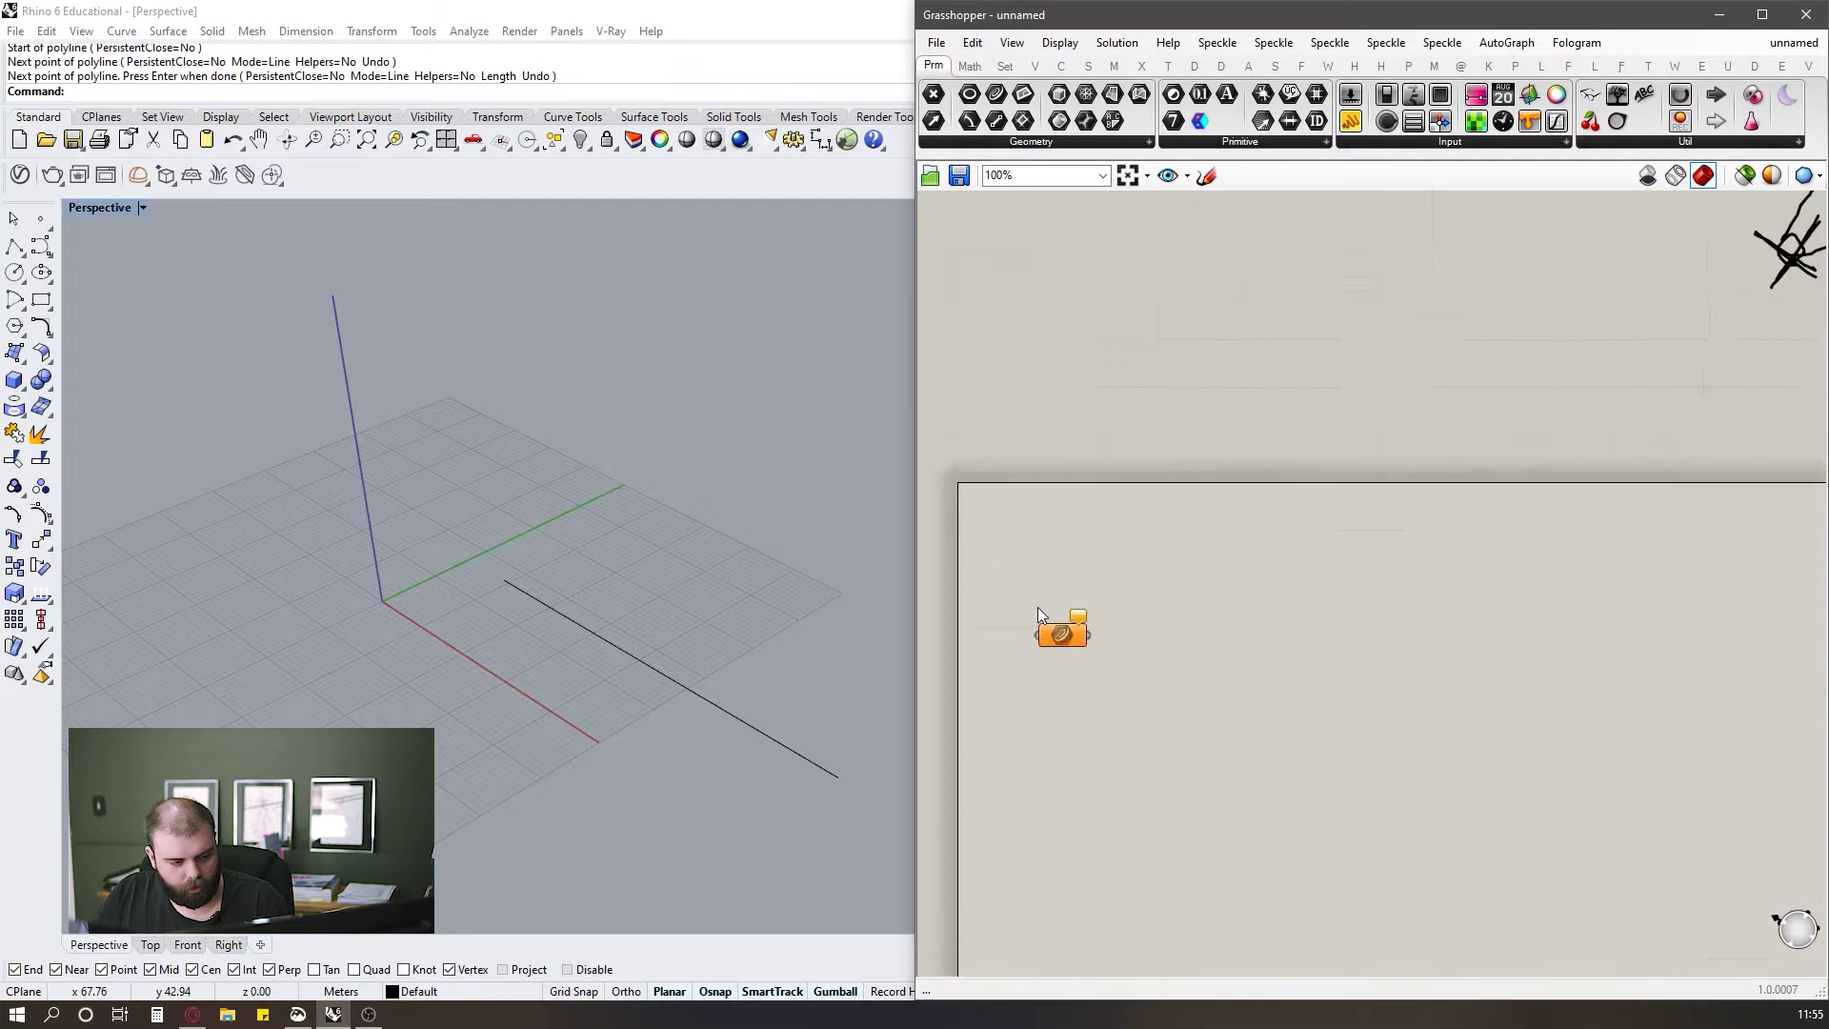
Reference the drawn Rhino line in the Curve parameter and hide the original line.
right_click(1096, 661)
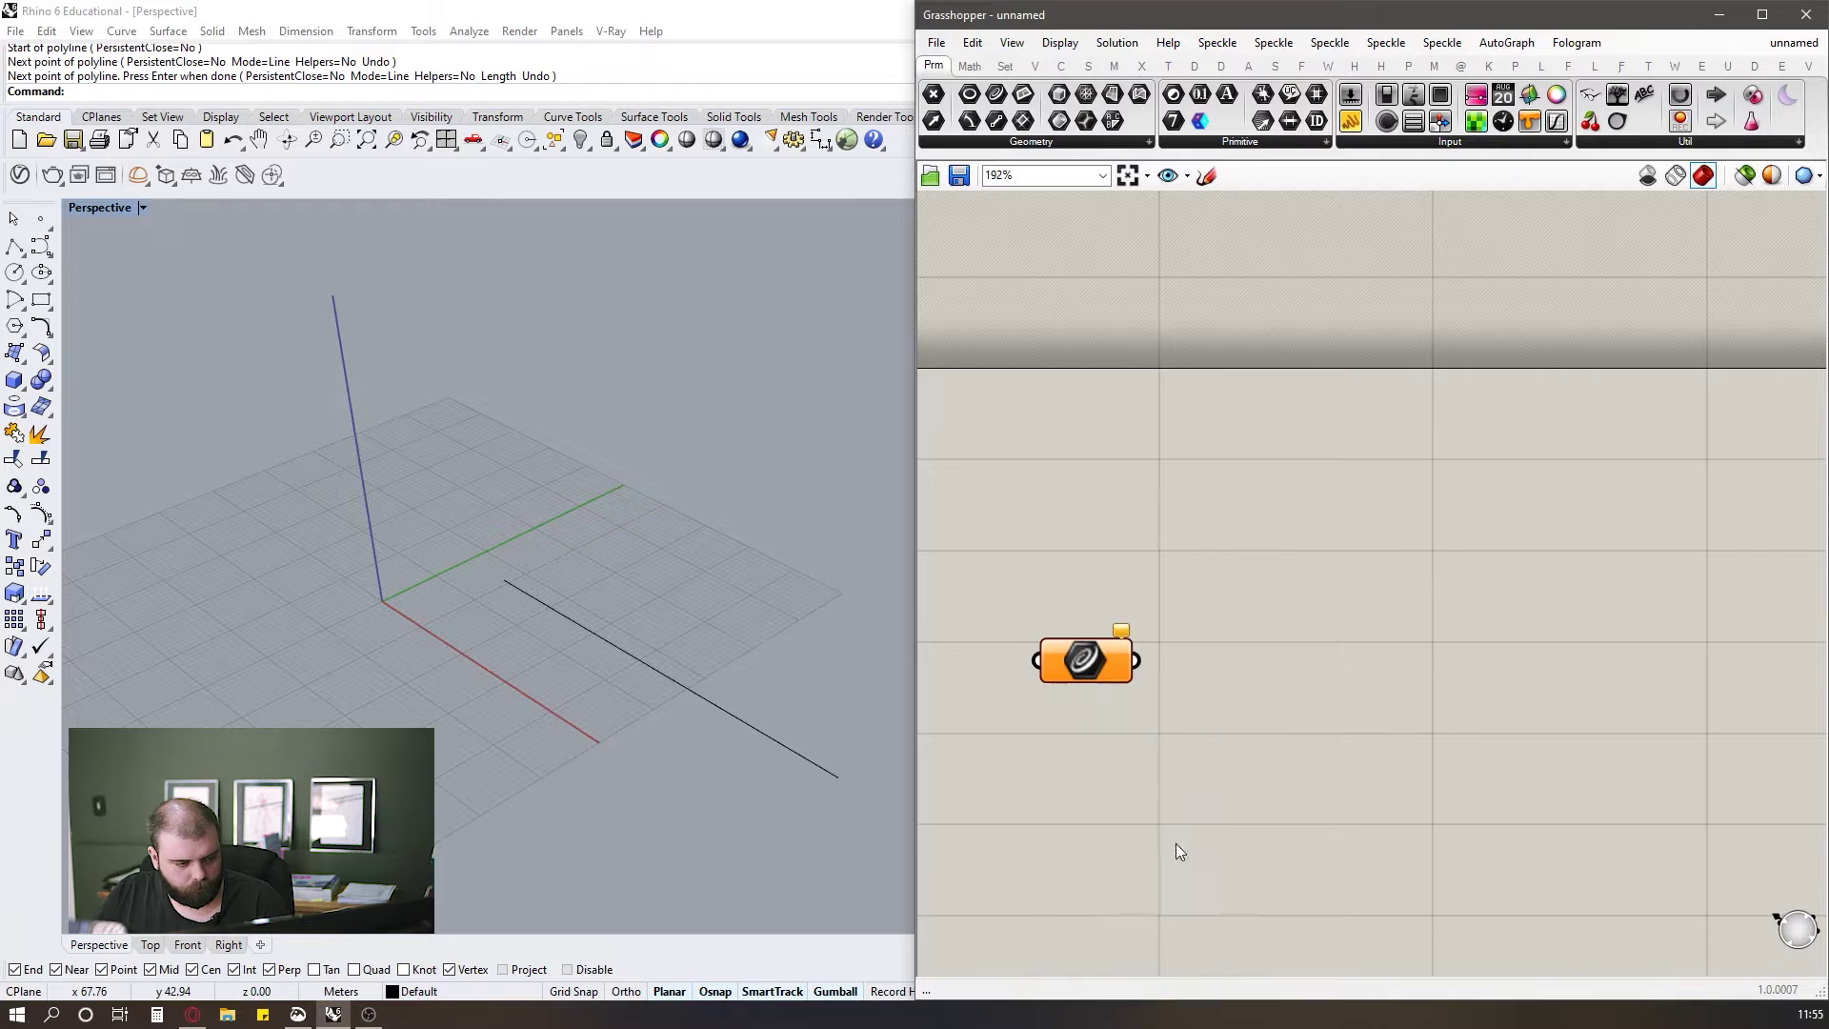
left_click(1165, 849)
left_click(686, 693)
scroll(450, 534, "down", 5)
right_click_drag(450, 535, 523, 534)
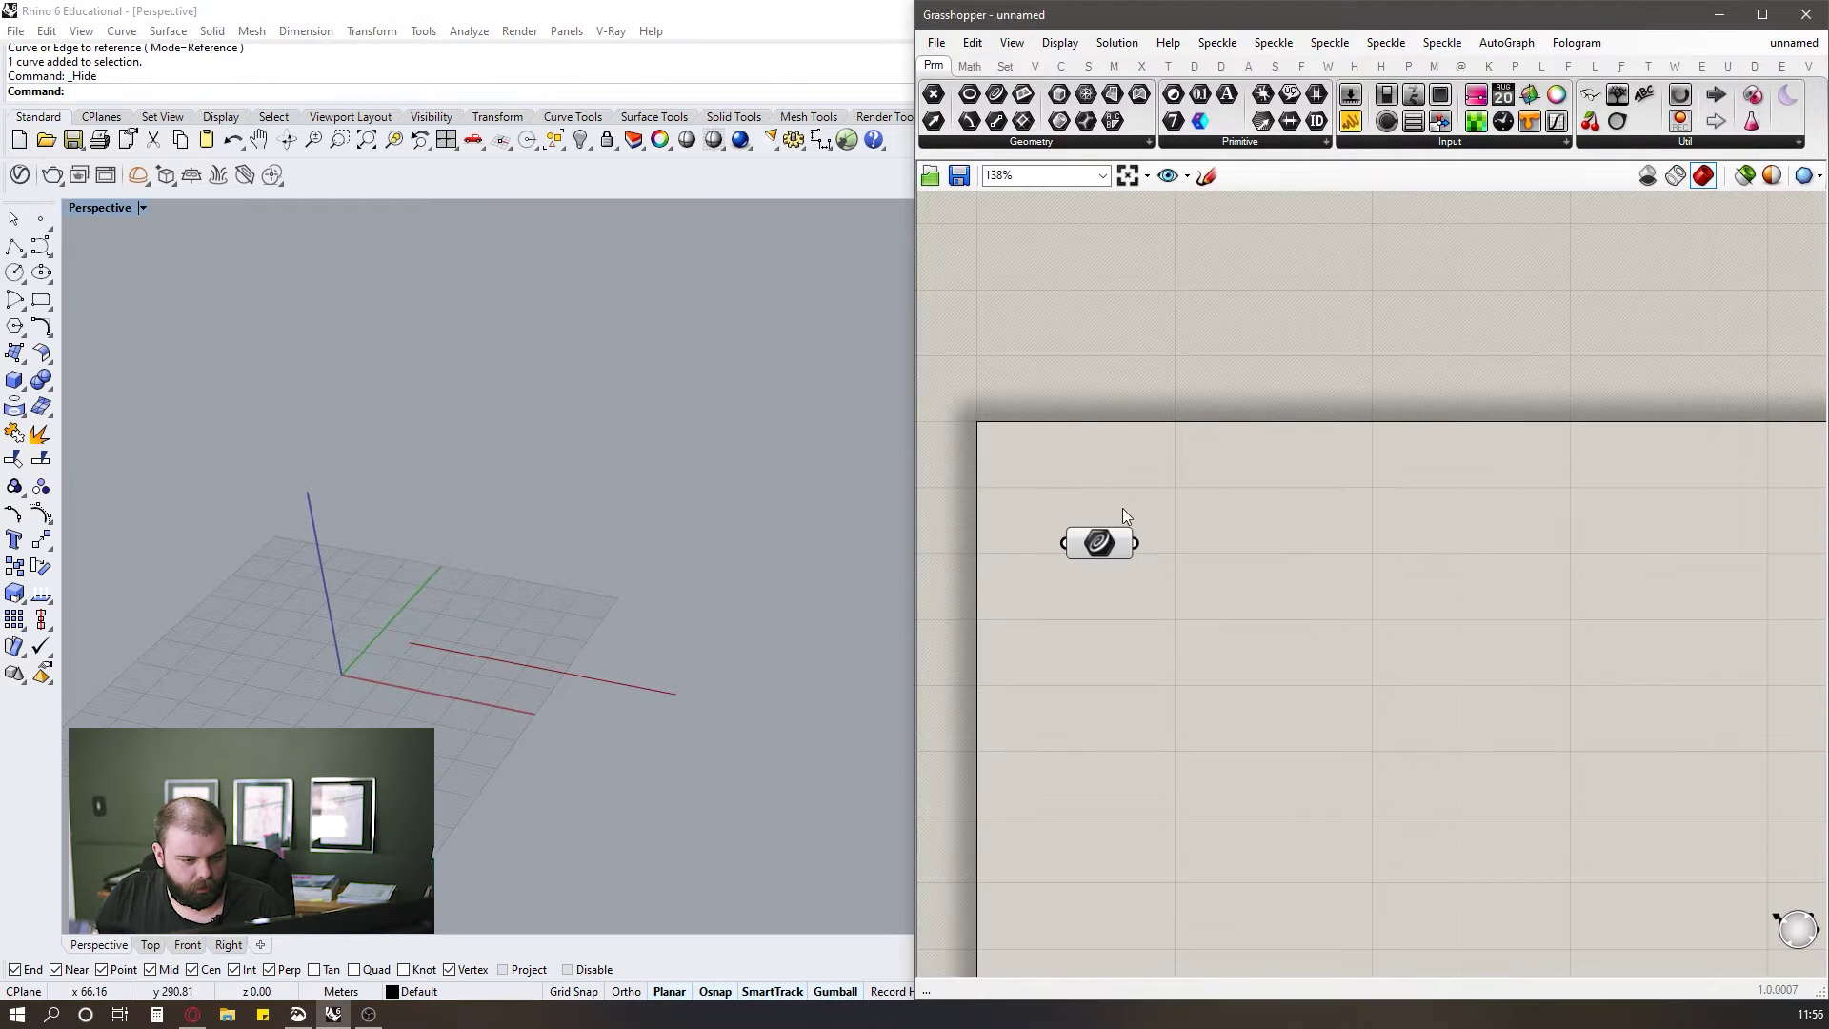
left_click_drag(1016, 444, 1282, 659)
left_click(1229, 543)
left_click_drag(1101, 552, 1130, 549)
left_click_drag(1009, 452, 1236, 618)
left_click(1203, 564)
left_click_drag(1151, 530, 1145, 527)
left_click(1100, 471)
scroll(1099, 472, "down", 2)
scroll(1301, 557, "up", 3)
scroll(1302, 557, "down", 1)
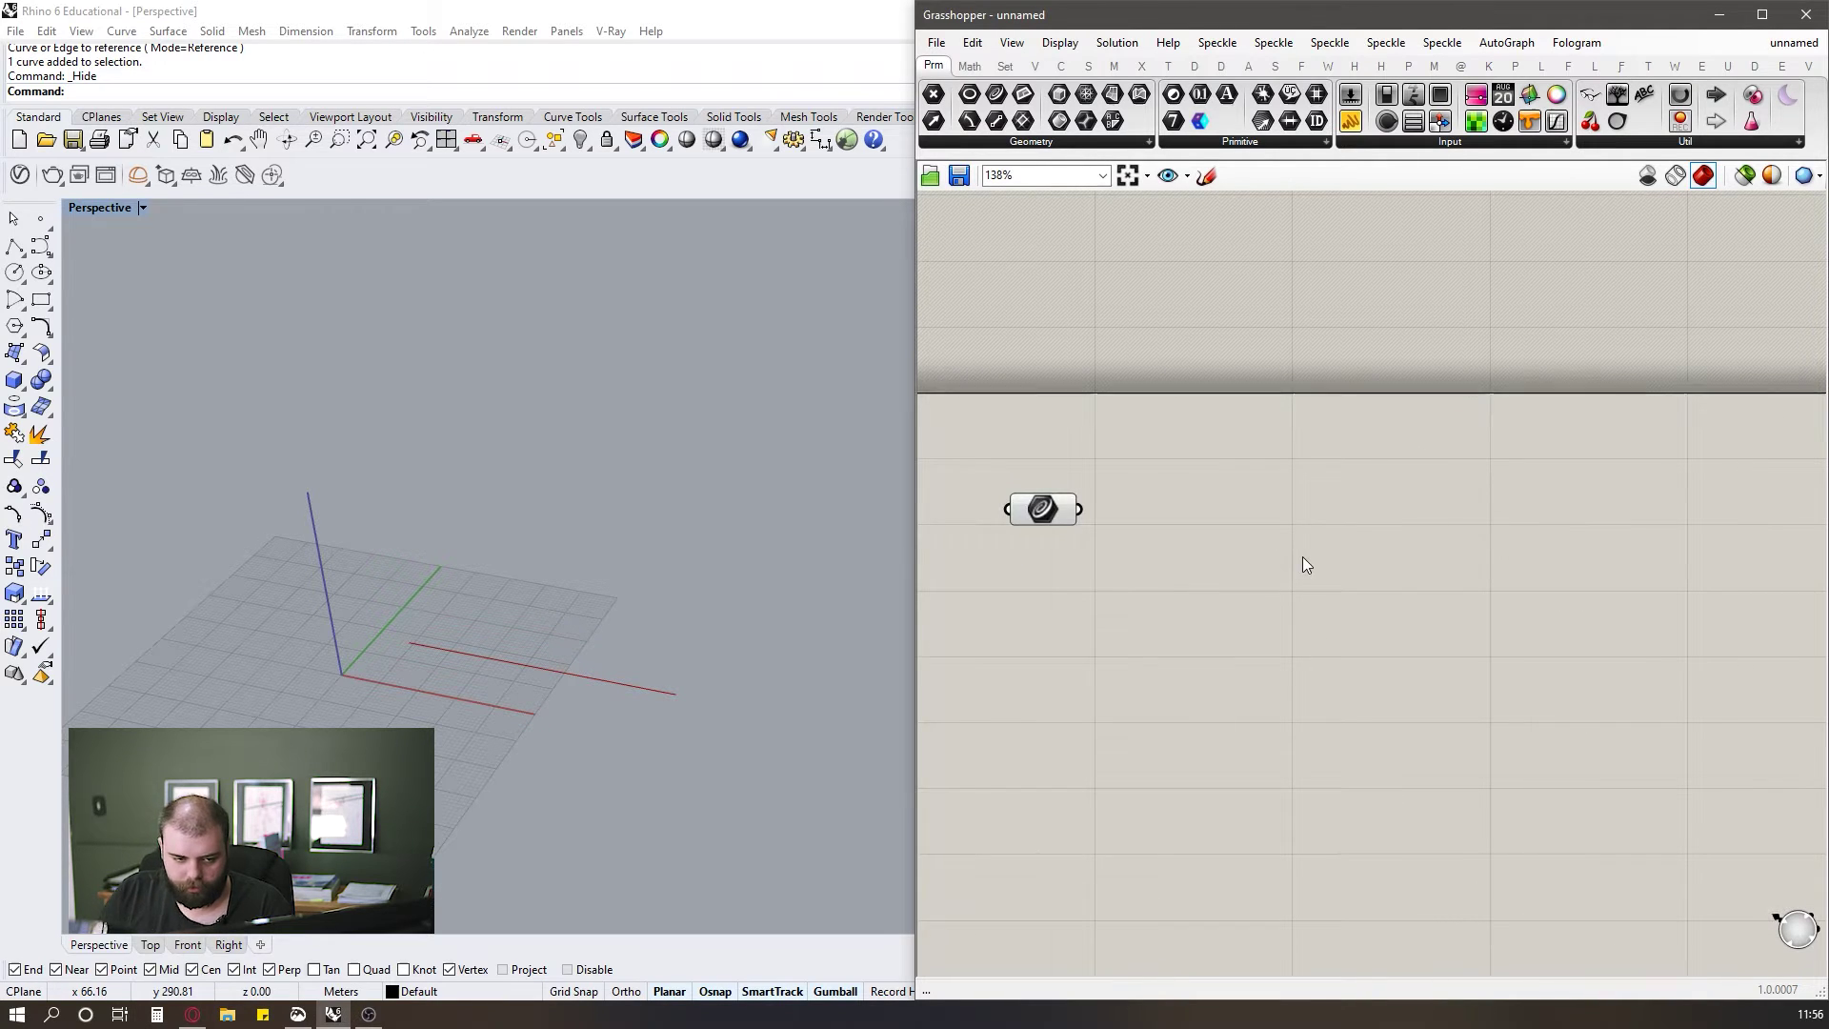
Add a Divide Curve component beside the Curve parameter and feed the referenced line into its curve input.
double_click(1304, 559)
type("divide cur")
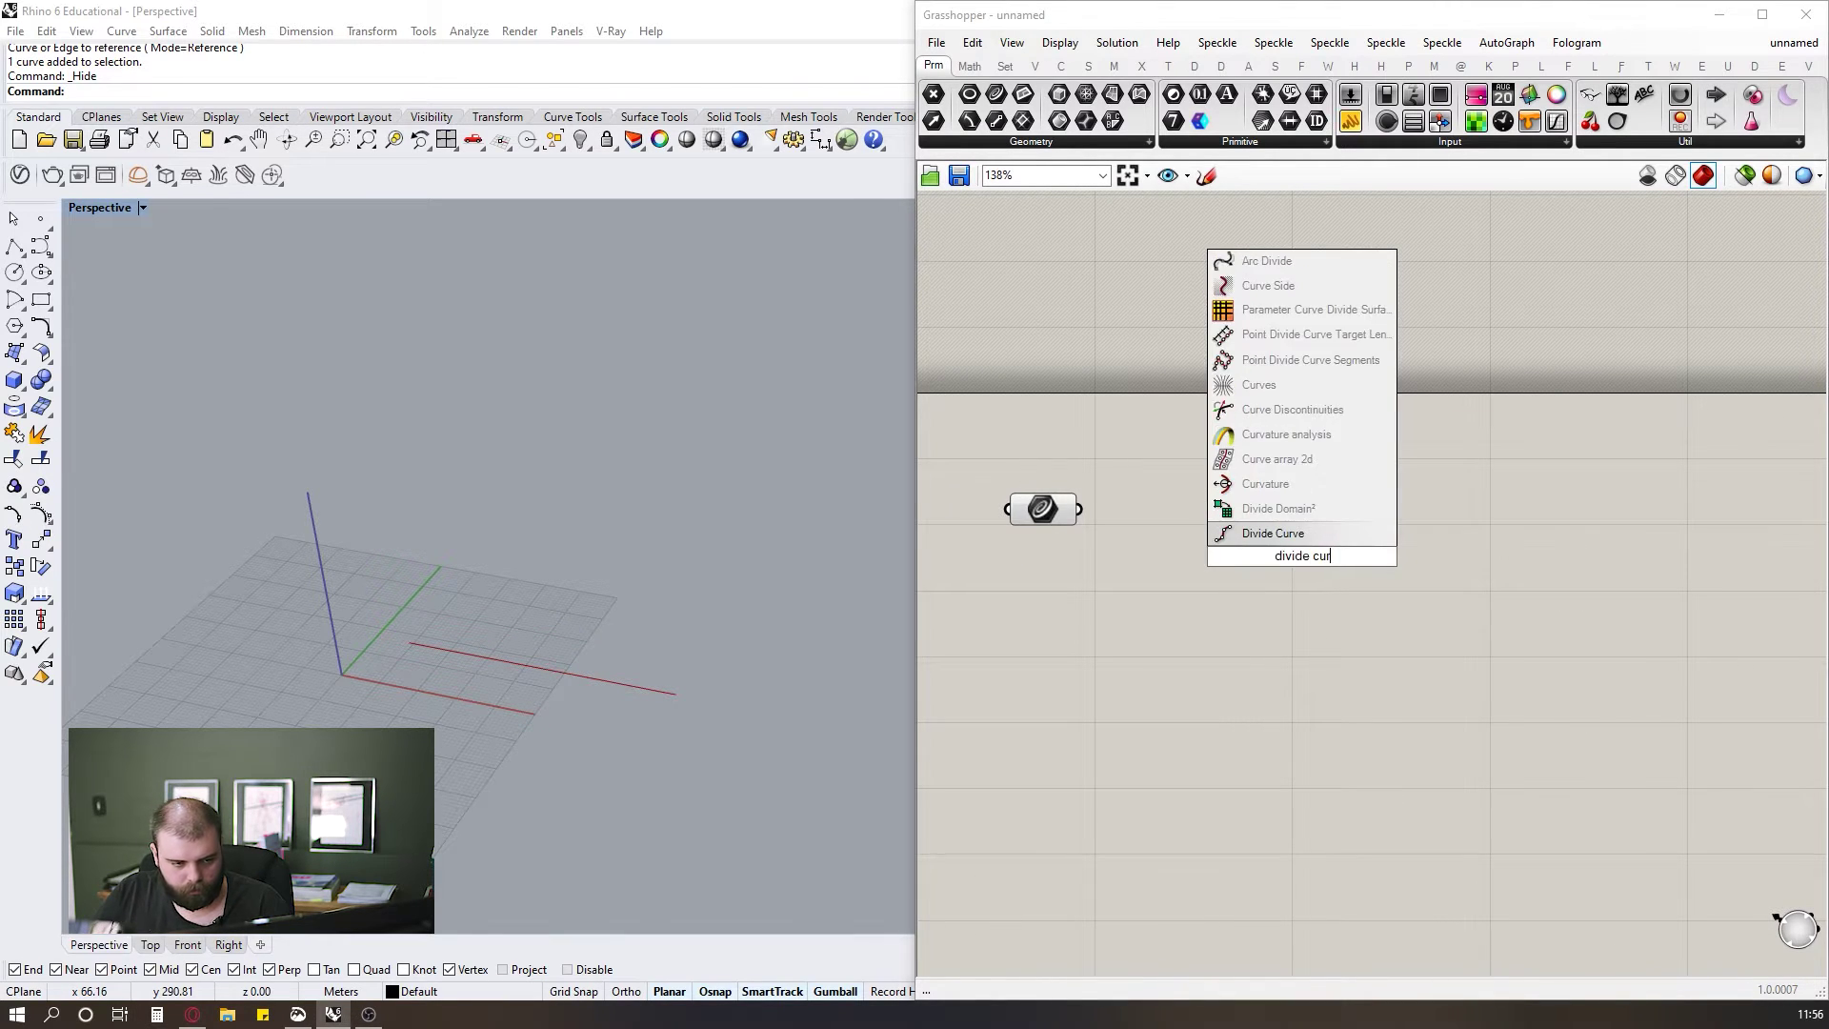
key("Return")
scroll(1303, 494, "up", 1)
left_click_drag(1071, 498, 1302, 559)
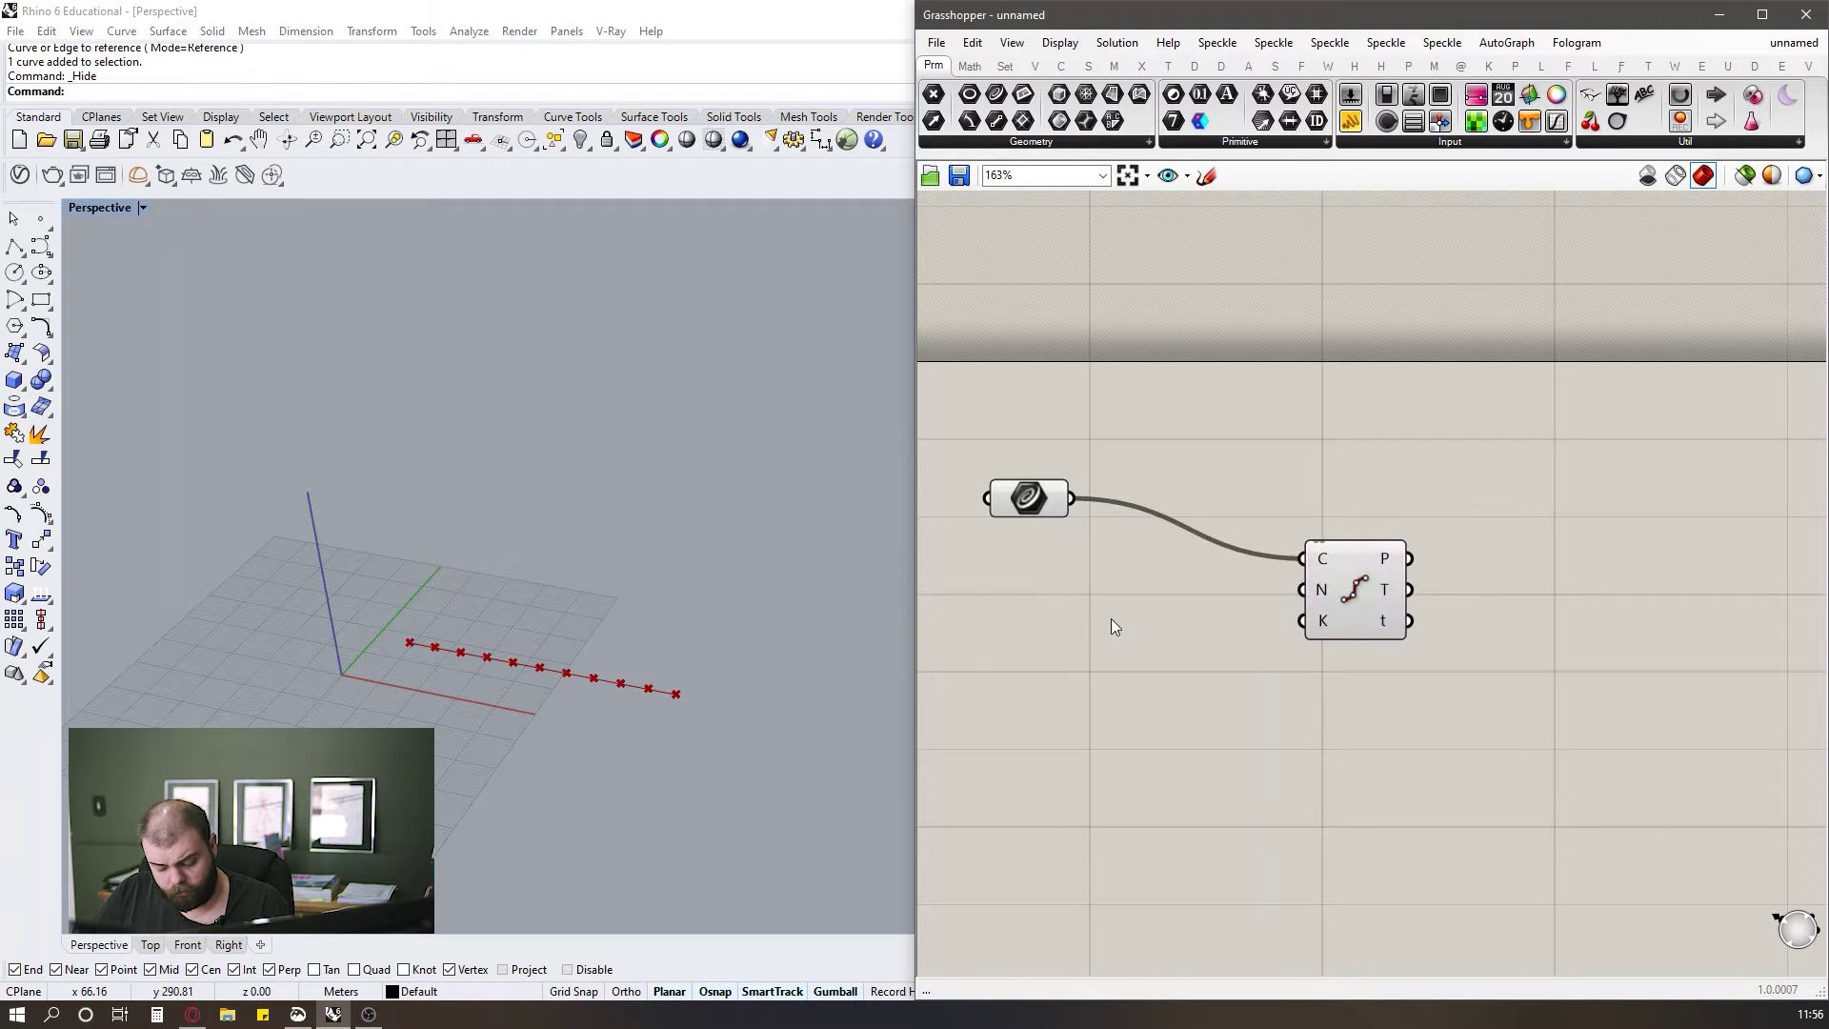
Add a number slider ranging from 0 to 25 and connect it to Divide Curve's N input.
double_click(1111, 619)
type("0<25")
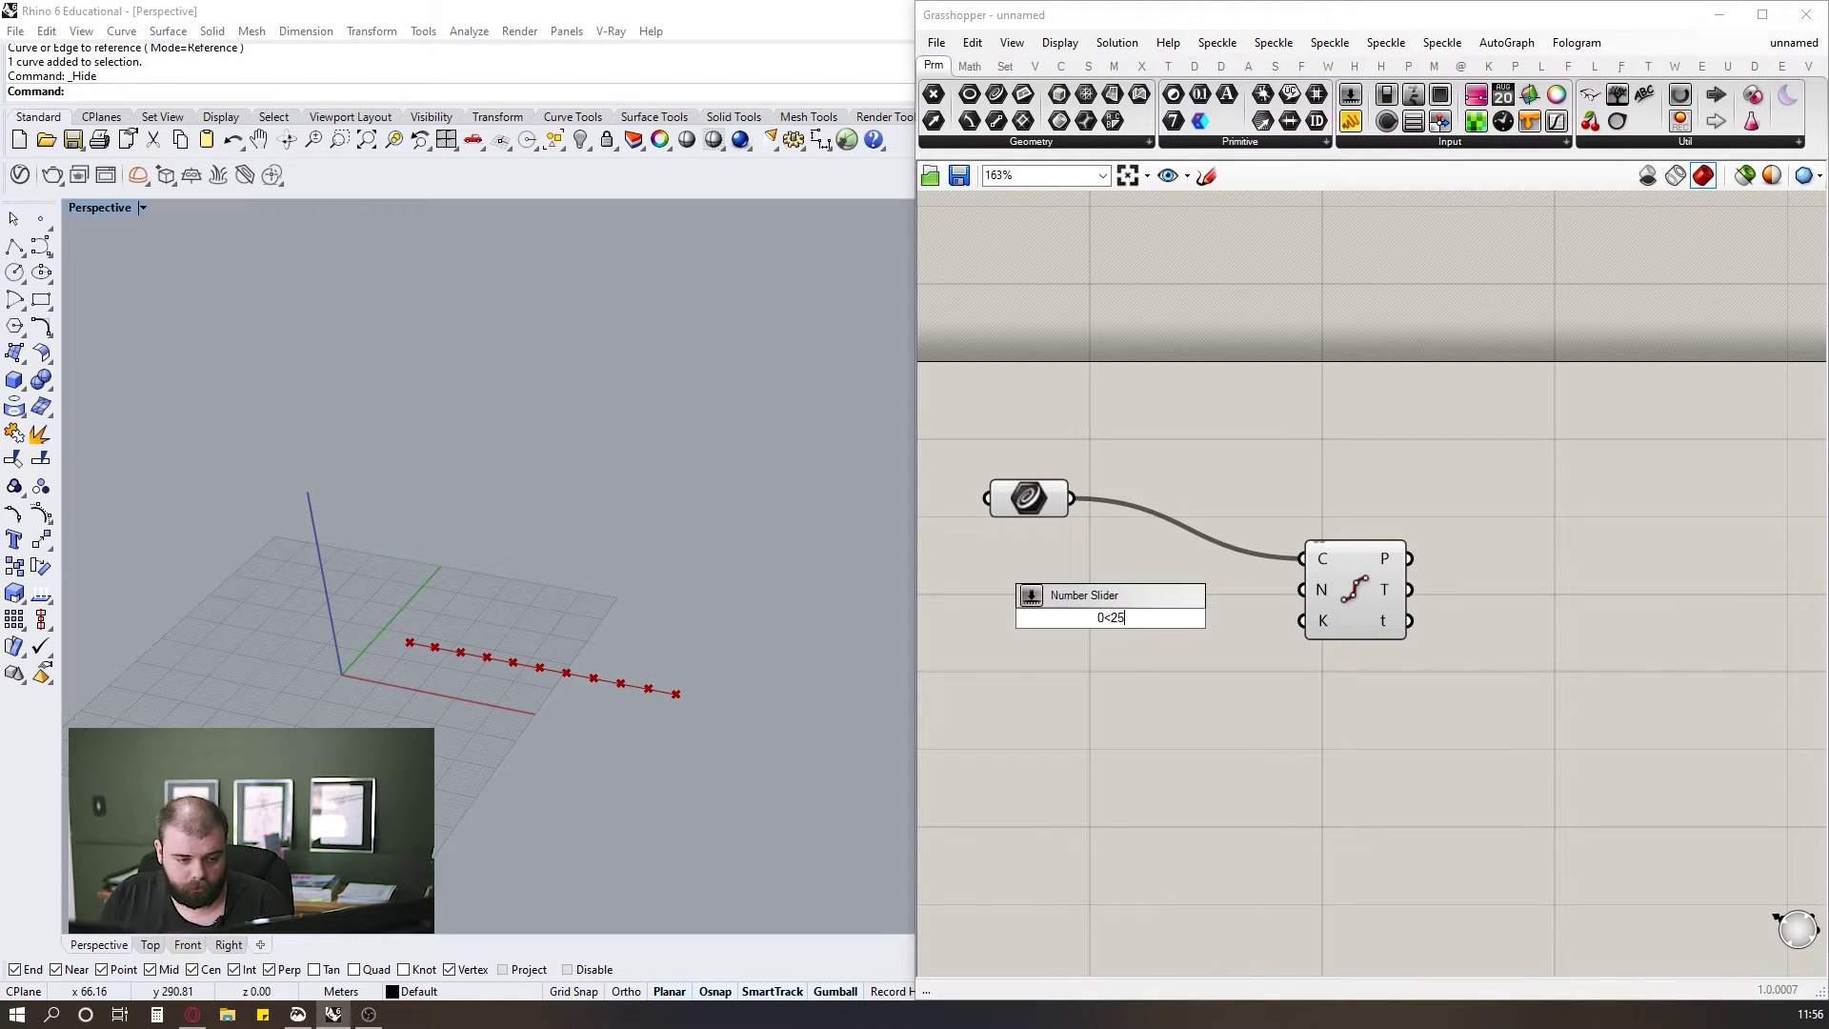
key("Return")
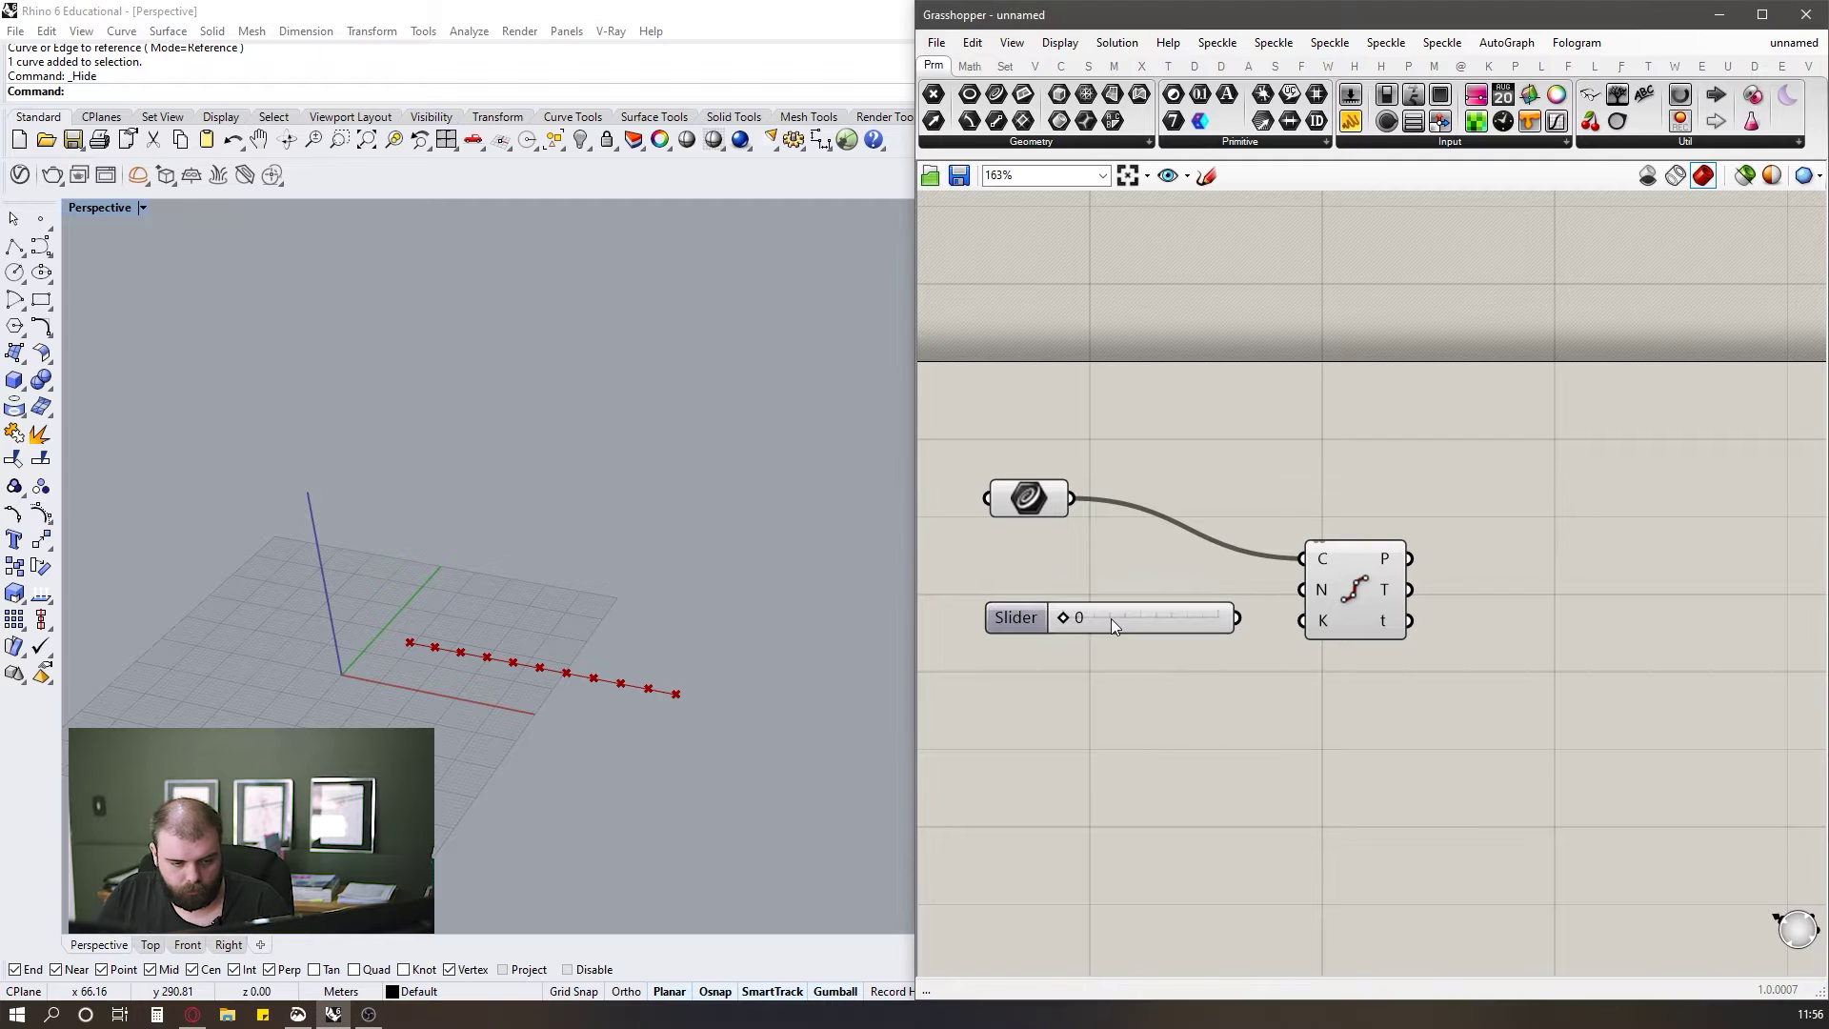
left_click_drag(1235, 617, 1304, 597)
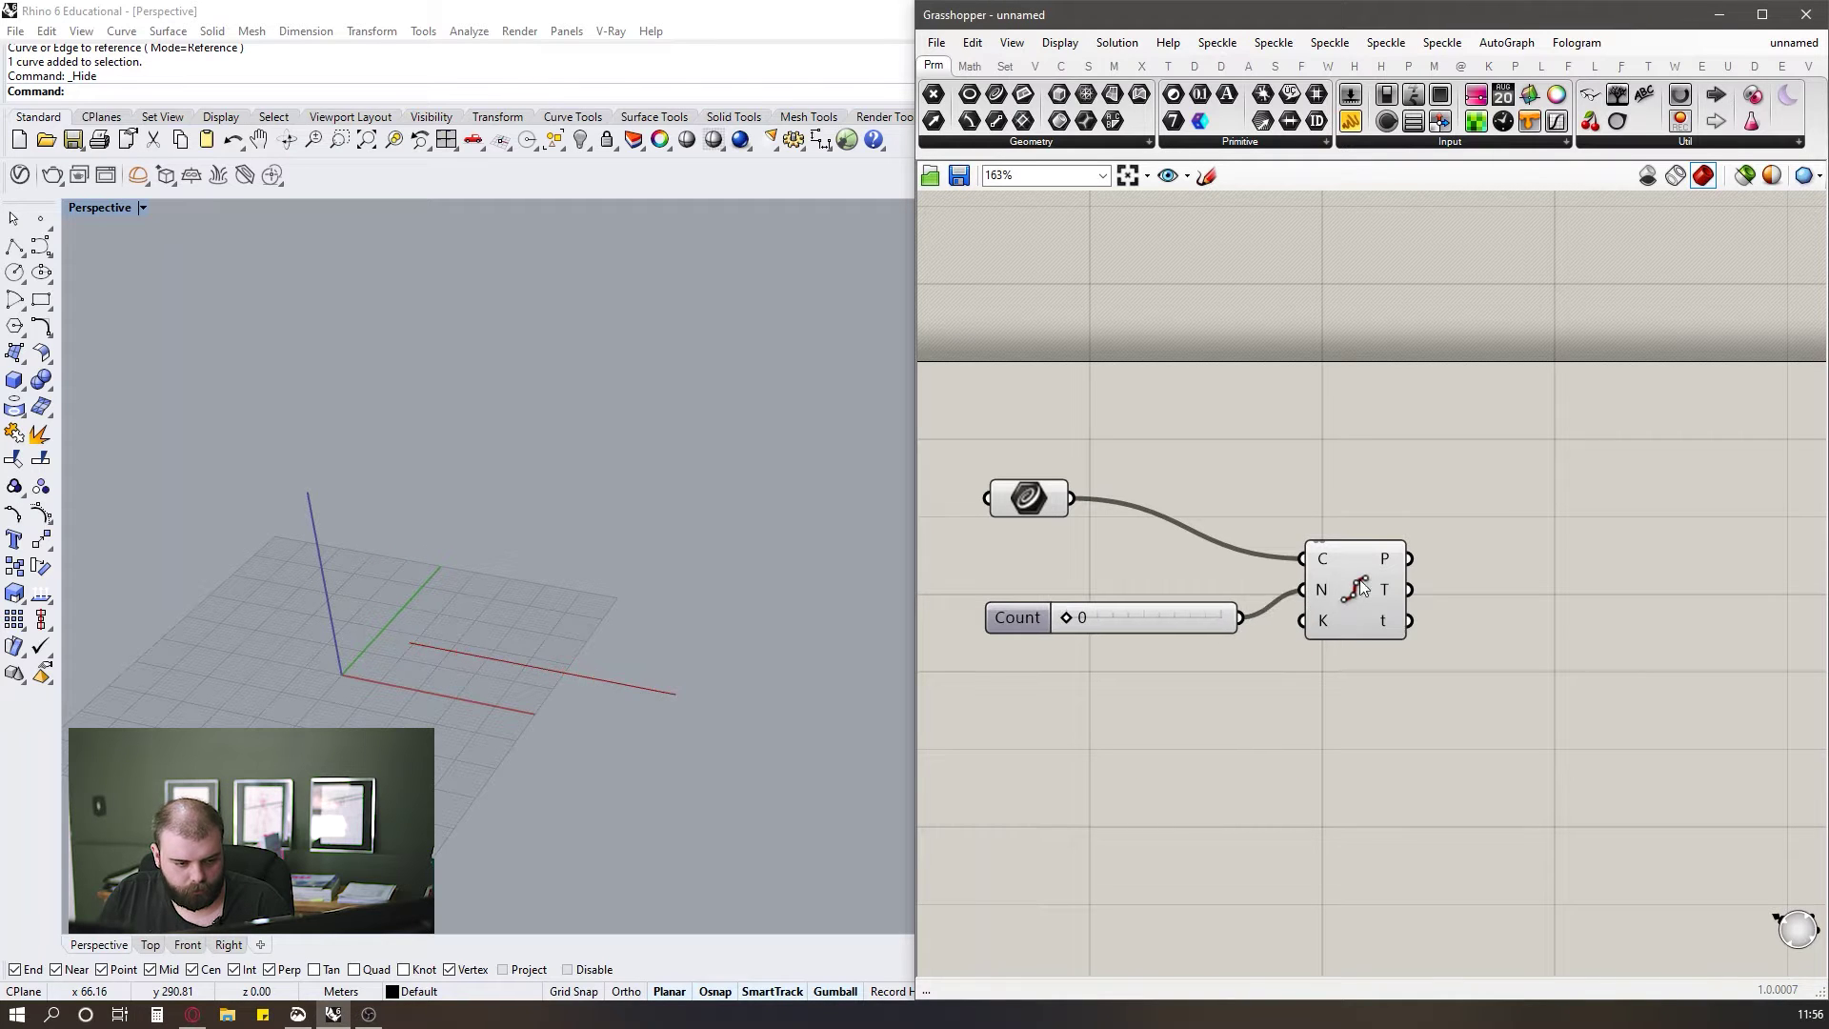
Set the Count slider to 8 and check the division points along the line in the Rhino viewport.
left_click(1358, 583)
left_click_drag(1149, 630, 1116, 629)
left_click(1096, 667)
scroll(735, 625, "down", 3)
right_click_drag(736, 625, 645, 654)
scroll(672, 706, "up", 6)
scroll(646, 654, "up", 1)
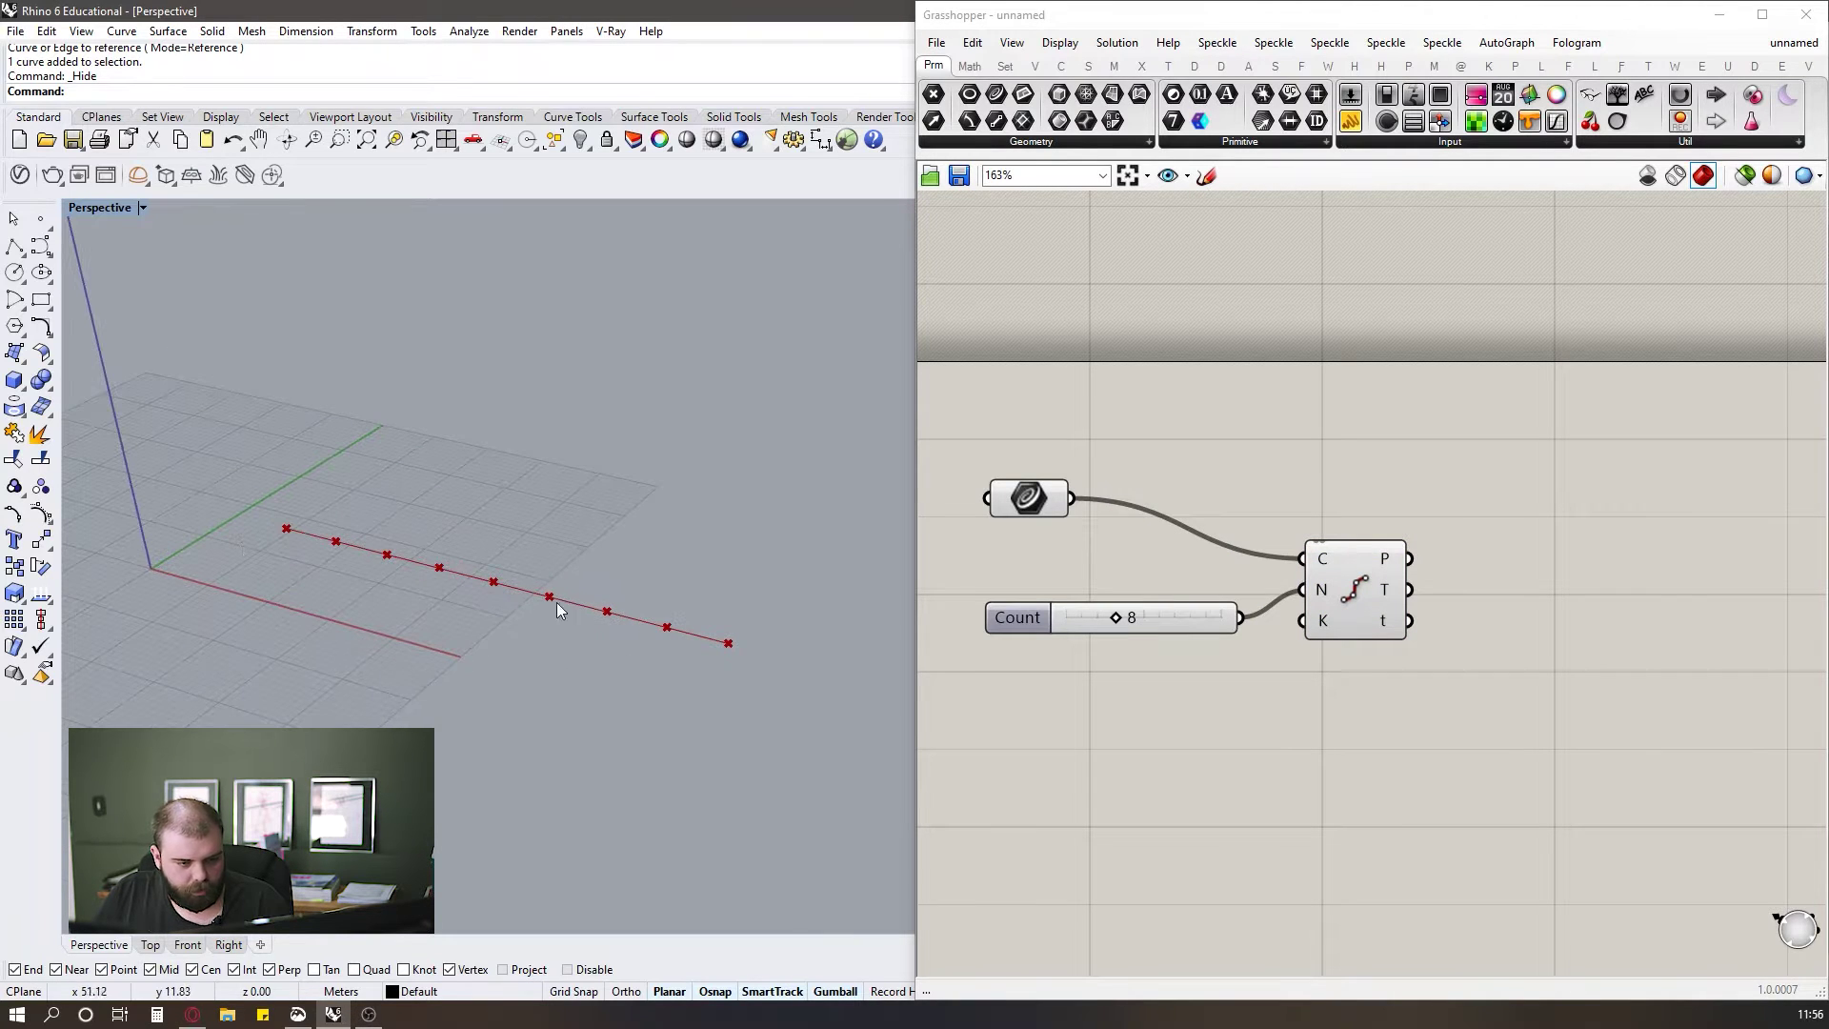
scroll(1035, 550, "down", 3)
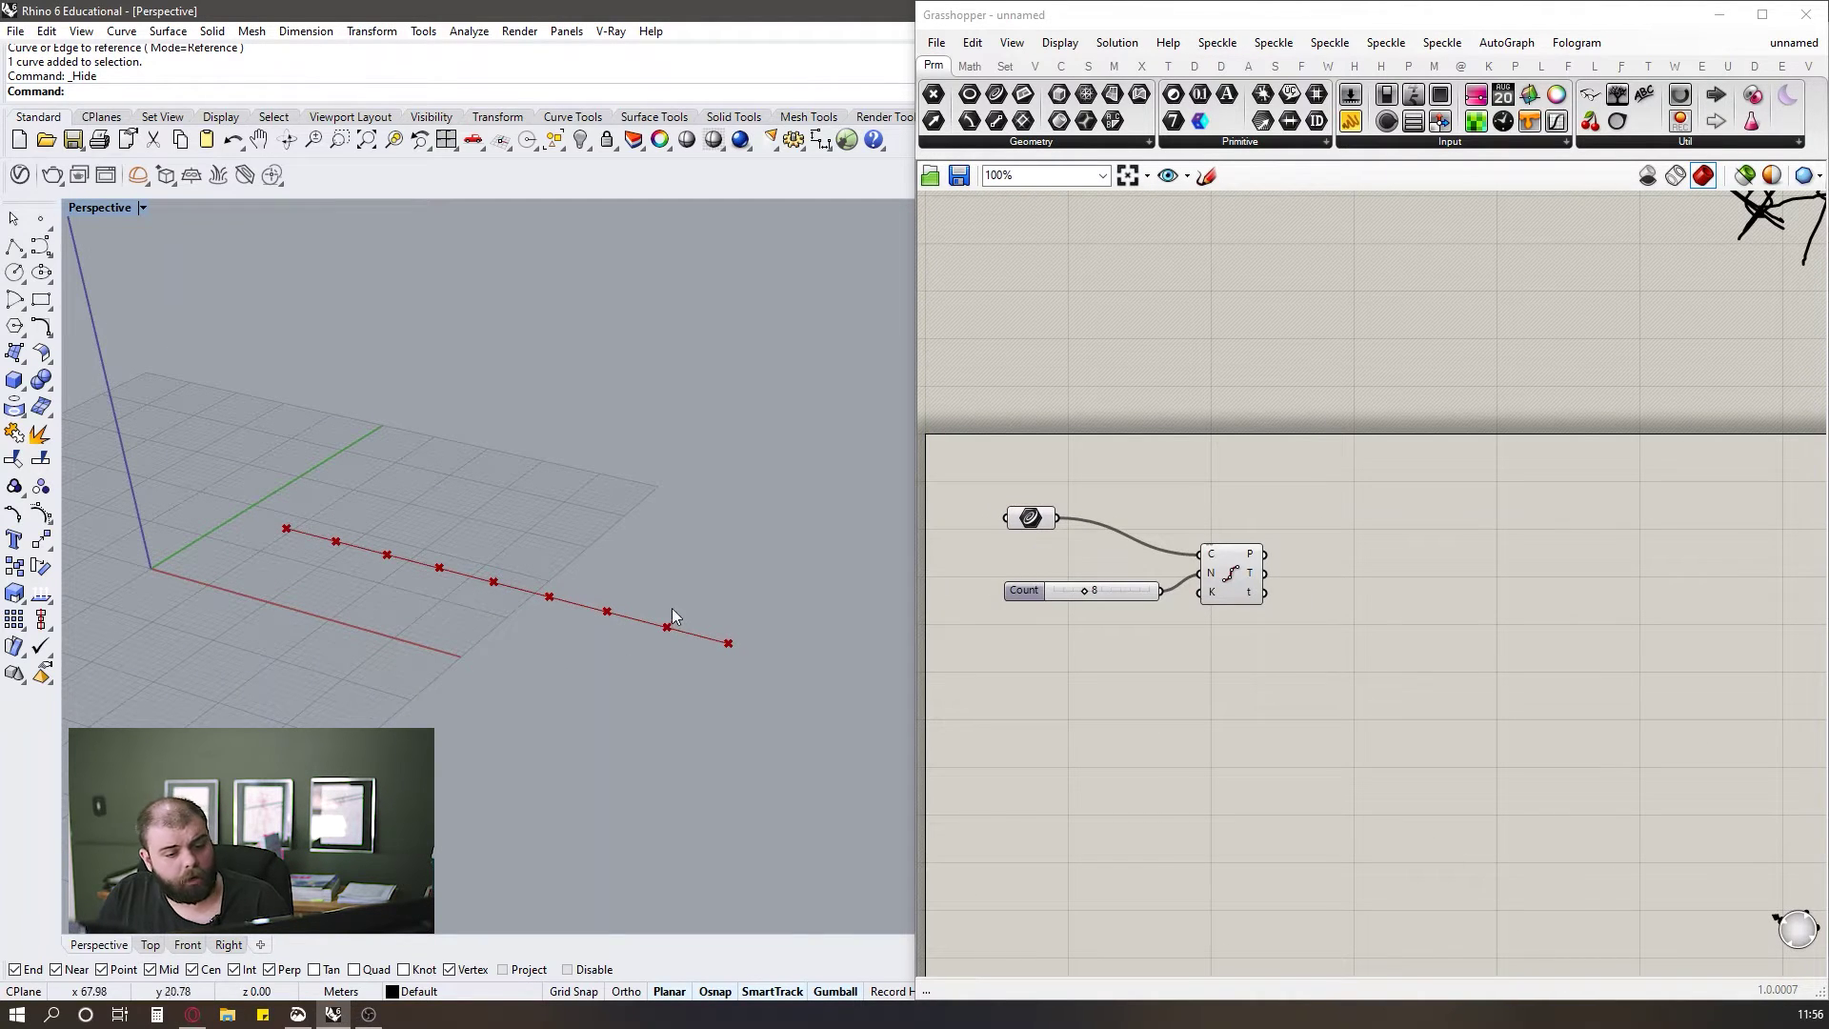
Move Divide Curve and its Count slider slightly lower and farther from the Curve parameter.
left_click_drag(1351, 705, 1103, 507)
left_click_drag(1247, 616, 1261, 631)
left_click(1243, 557)
scroll(695, 650, "up", 2)
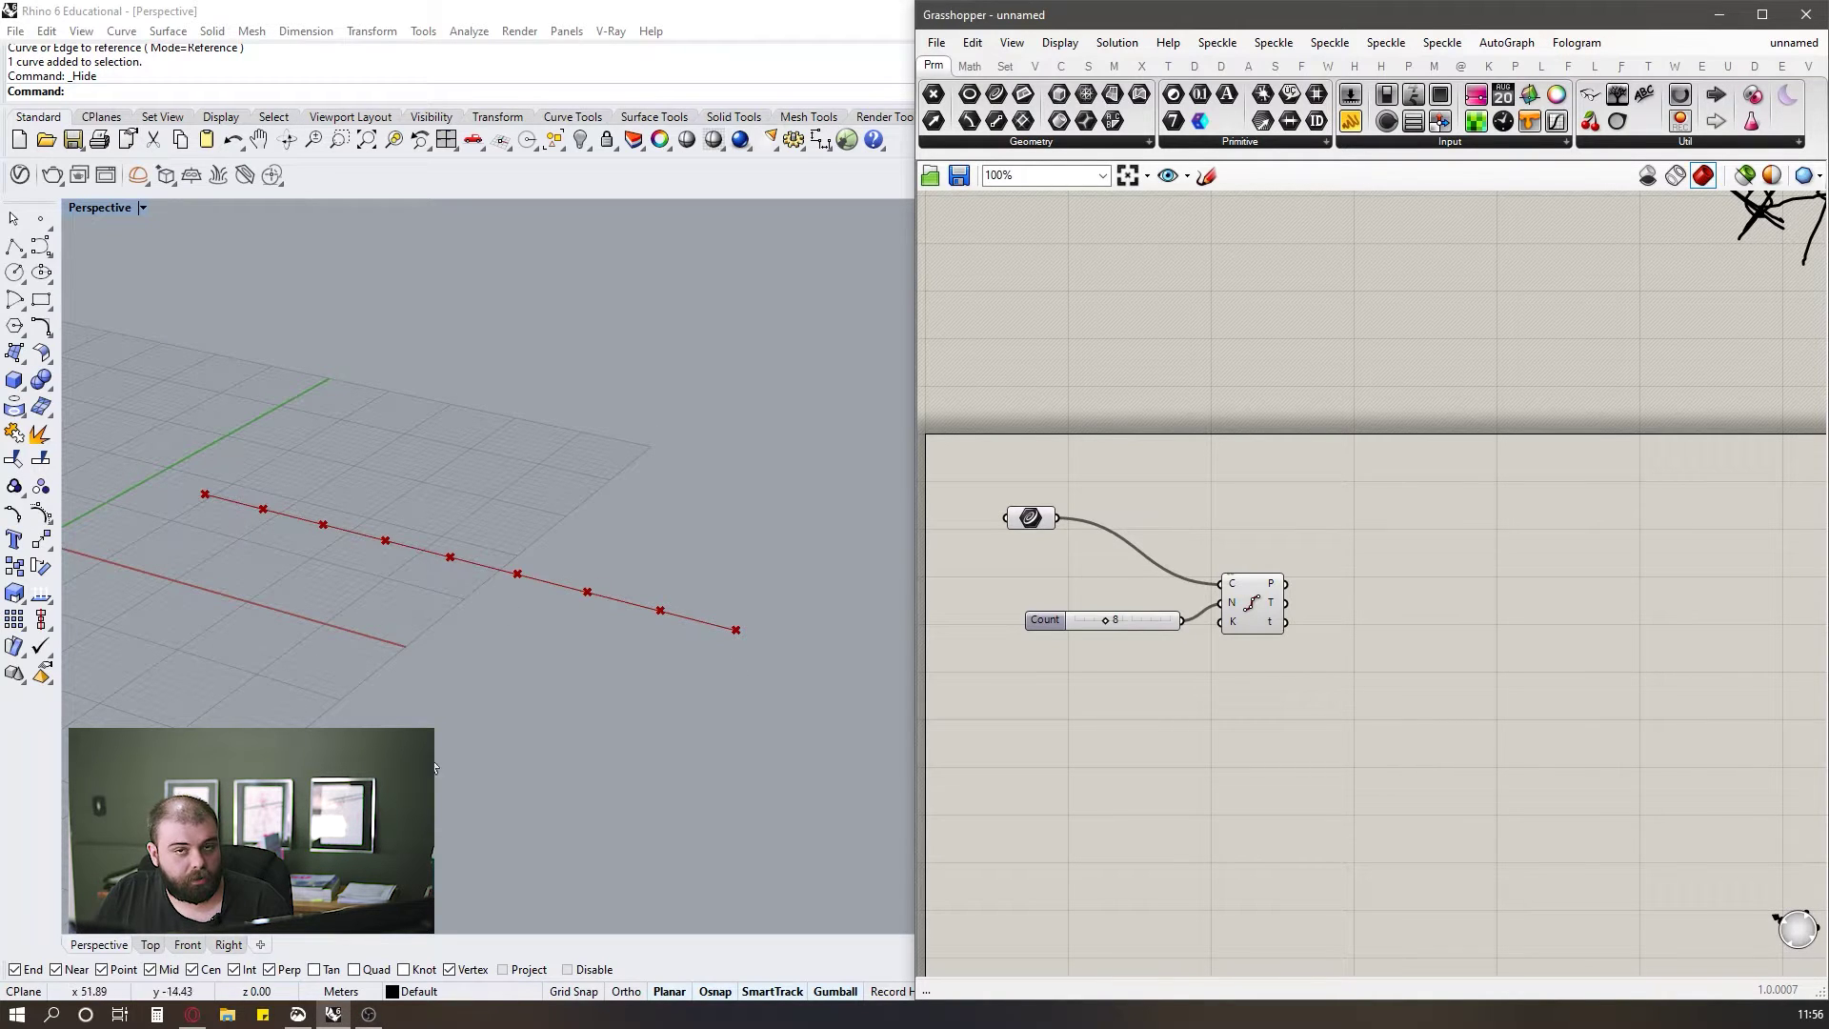
Add a Shatter component above and beyond Divide Curve, and inspect Divide Curve's t output values.
double_click(1332, 540)
type("shatt")
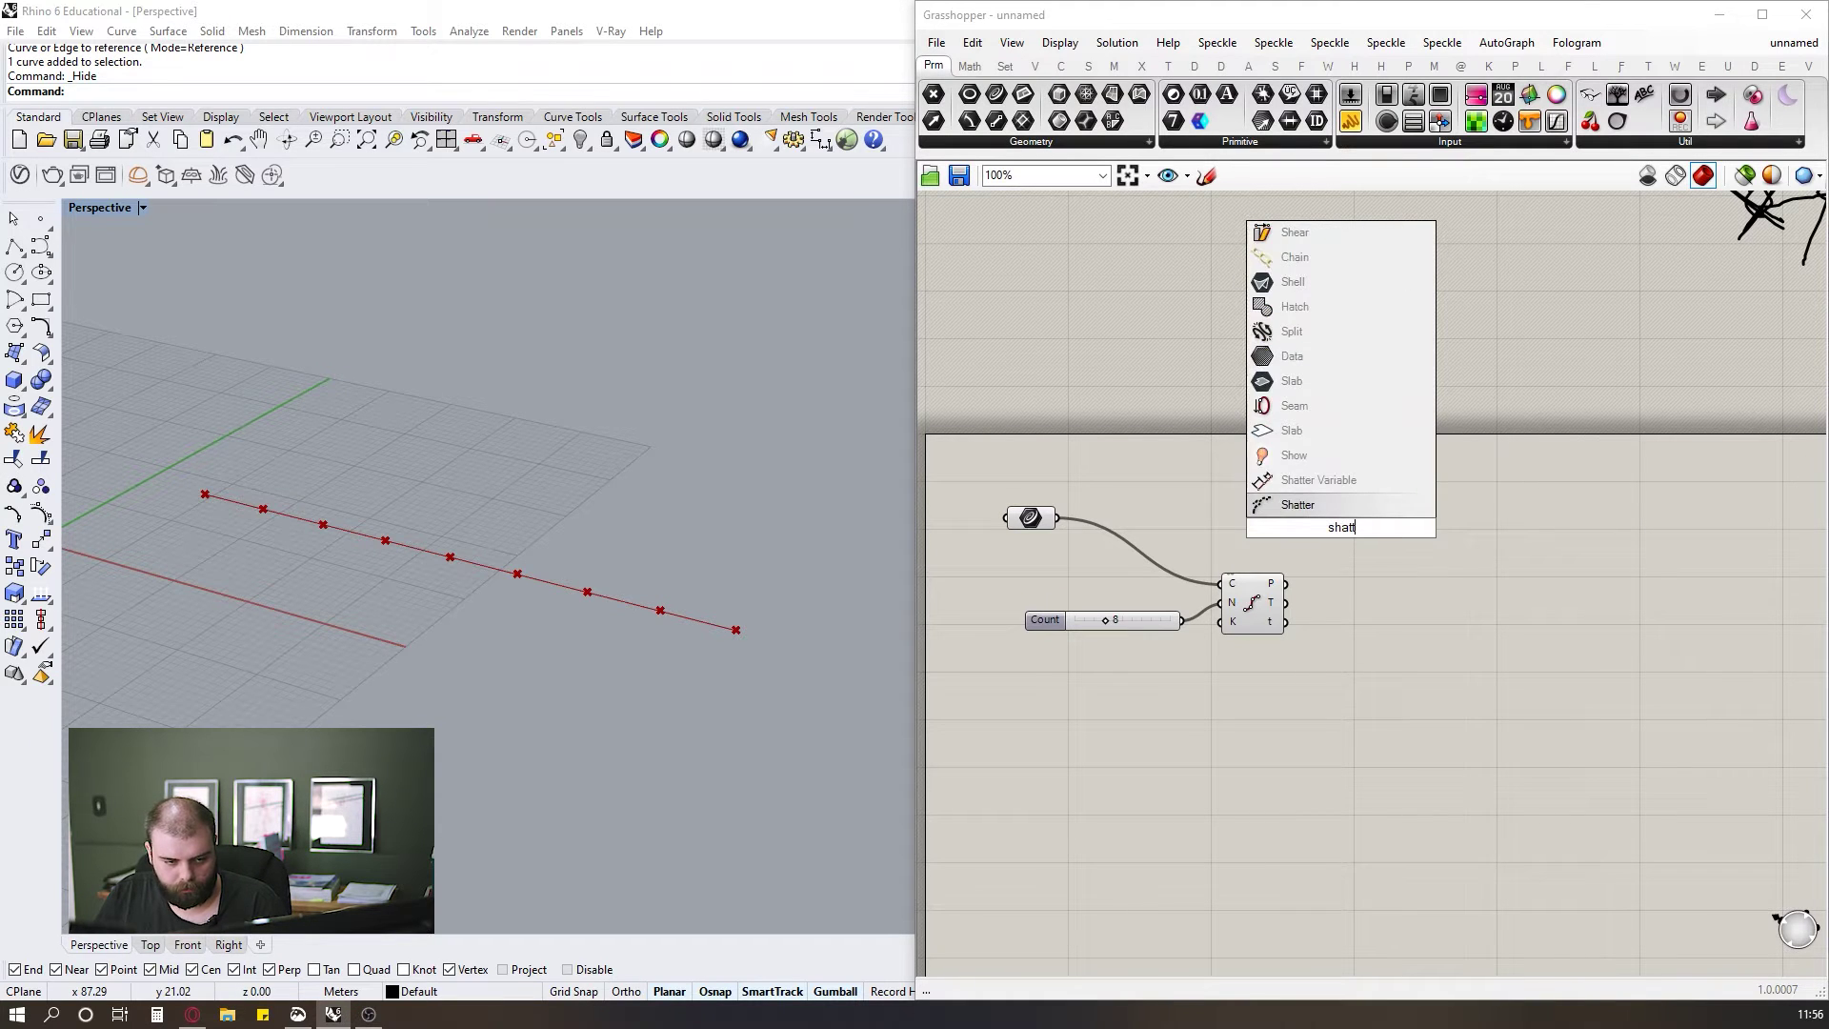
key("Return")
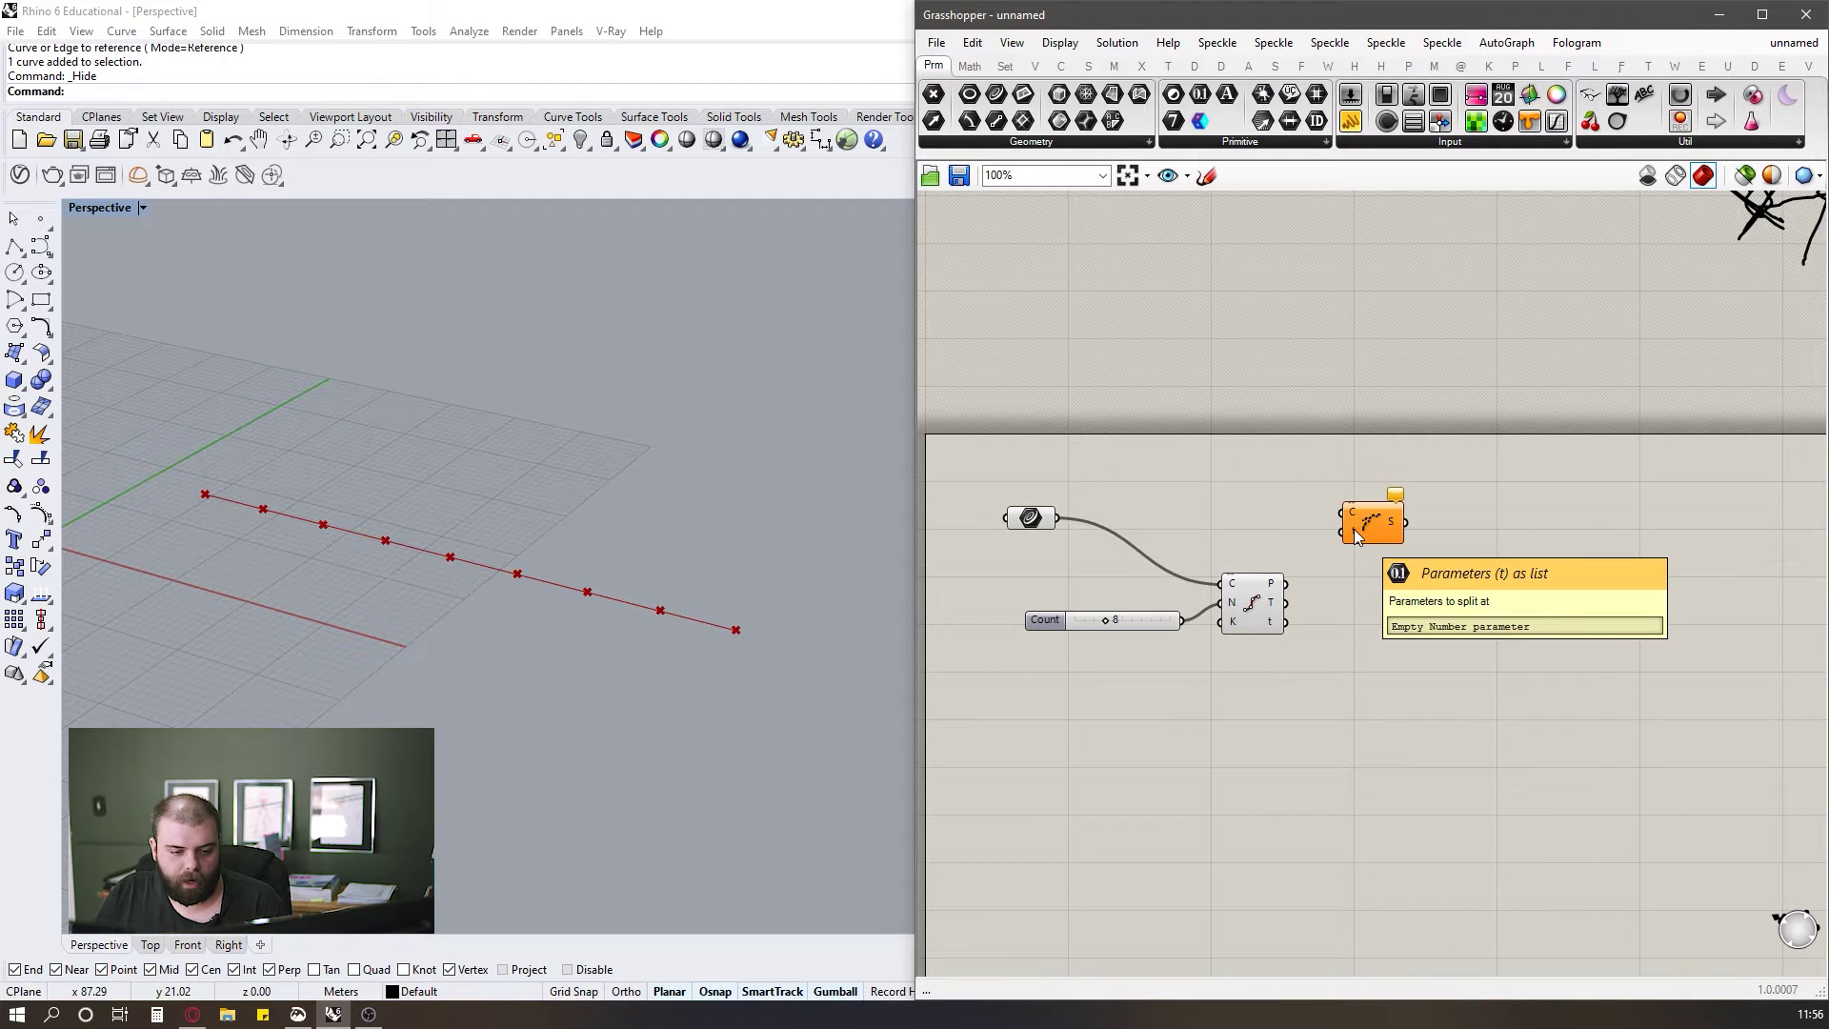
scroll(1353, 529, "up", 3)
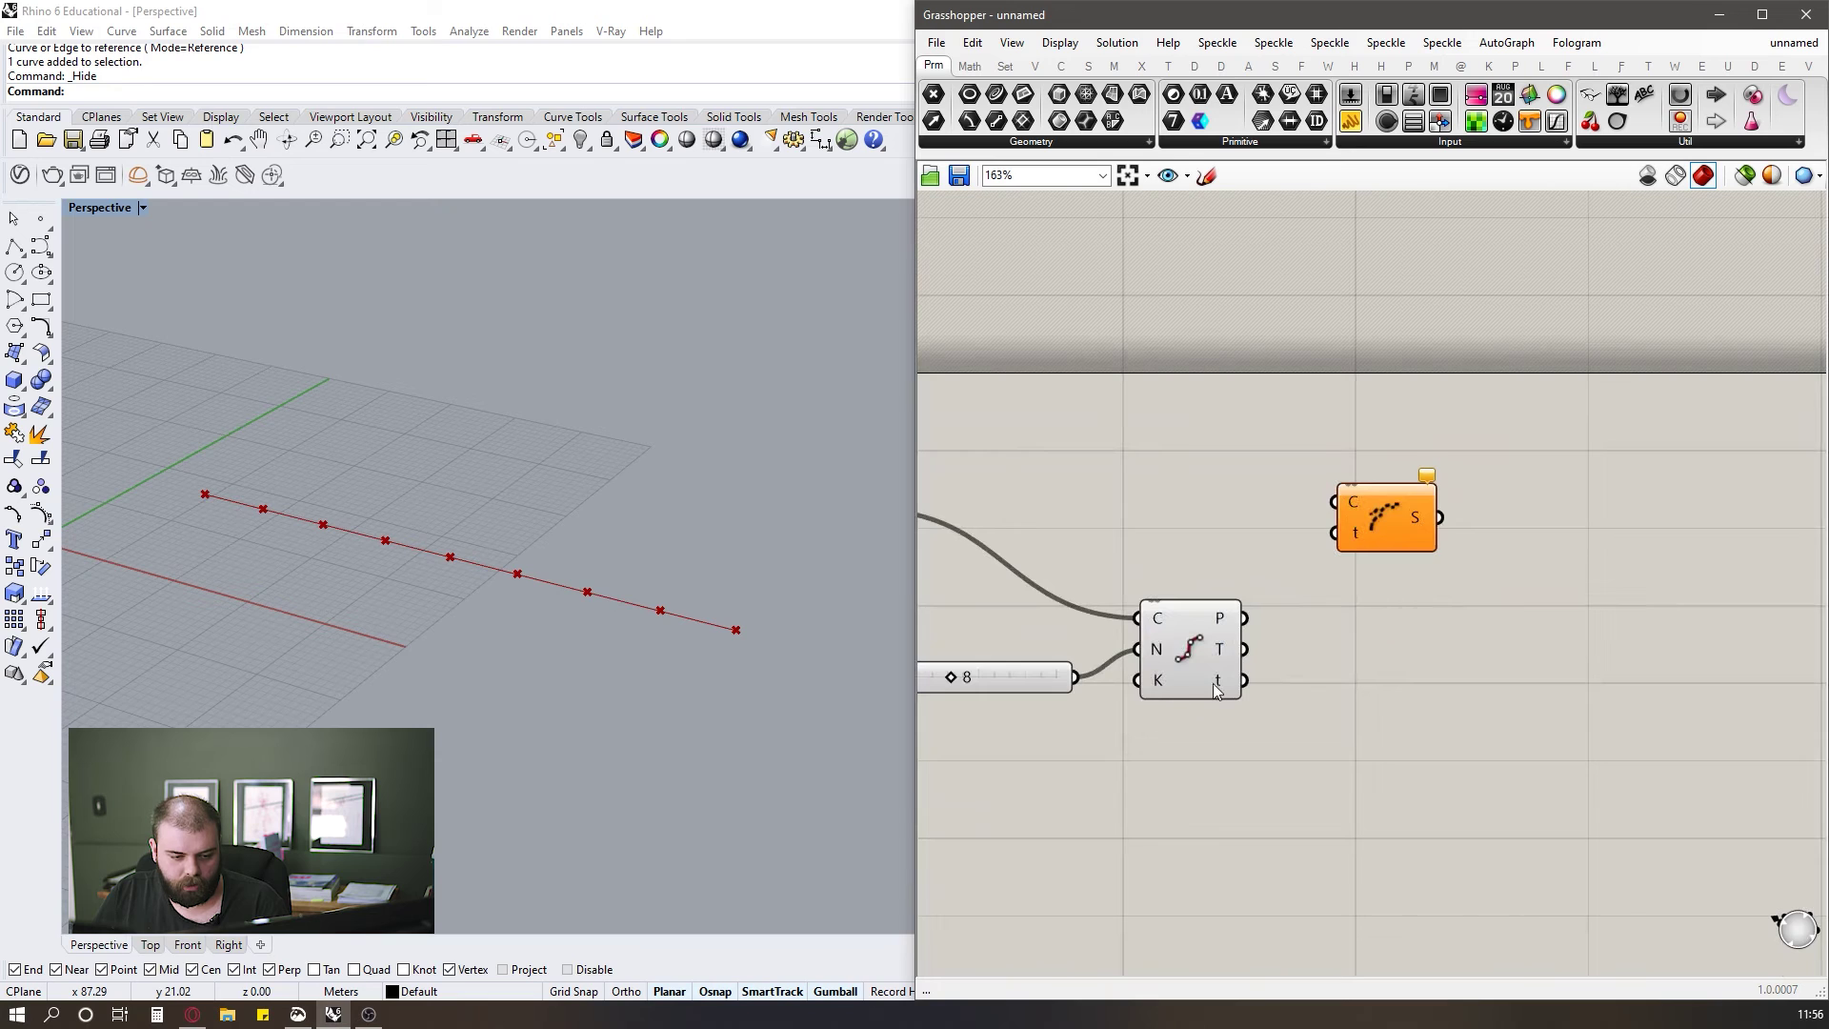
mouse_move(1217, 688)
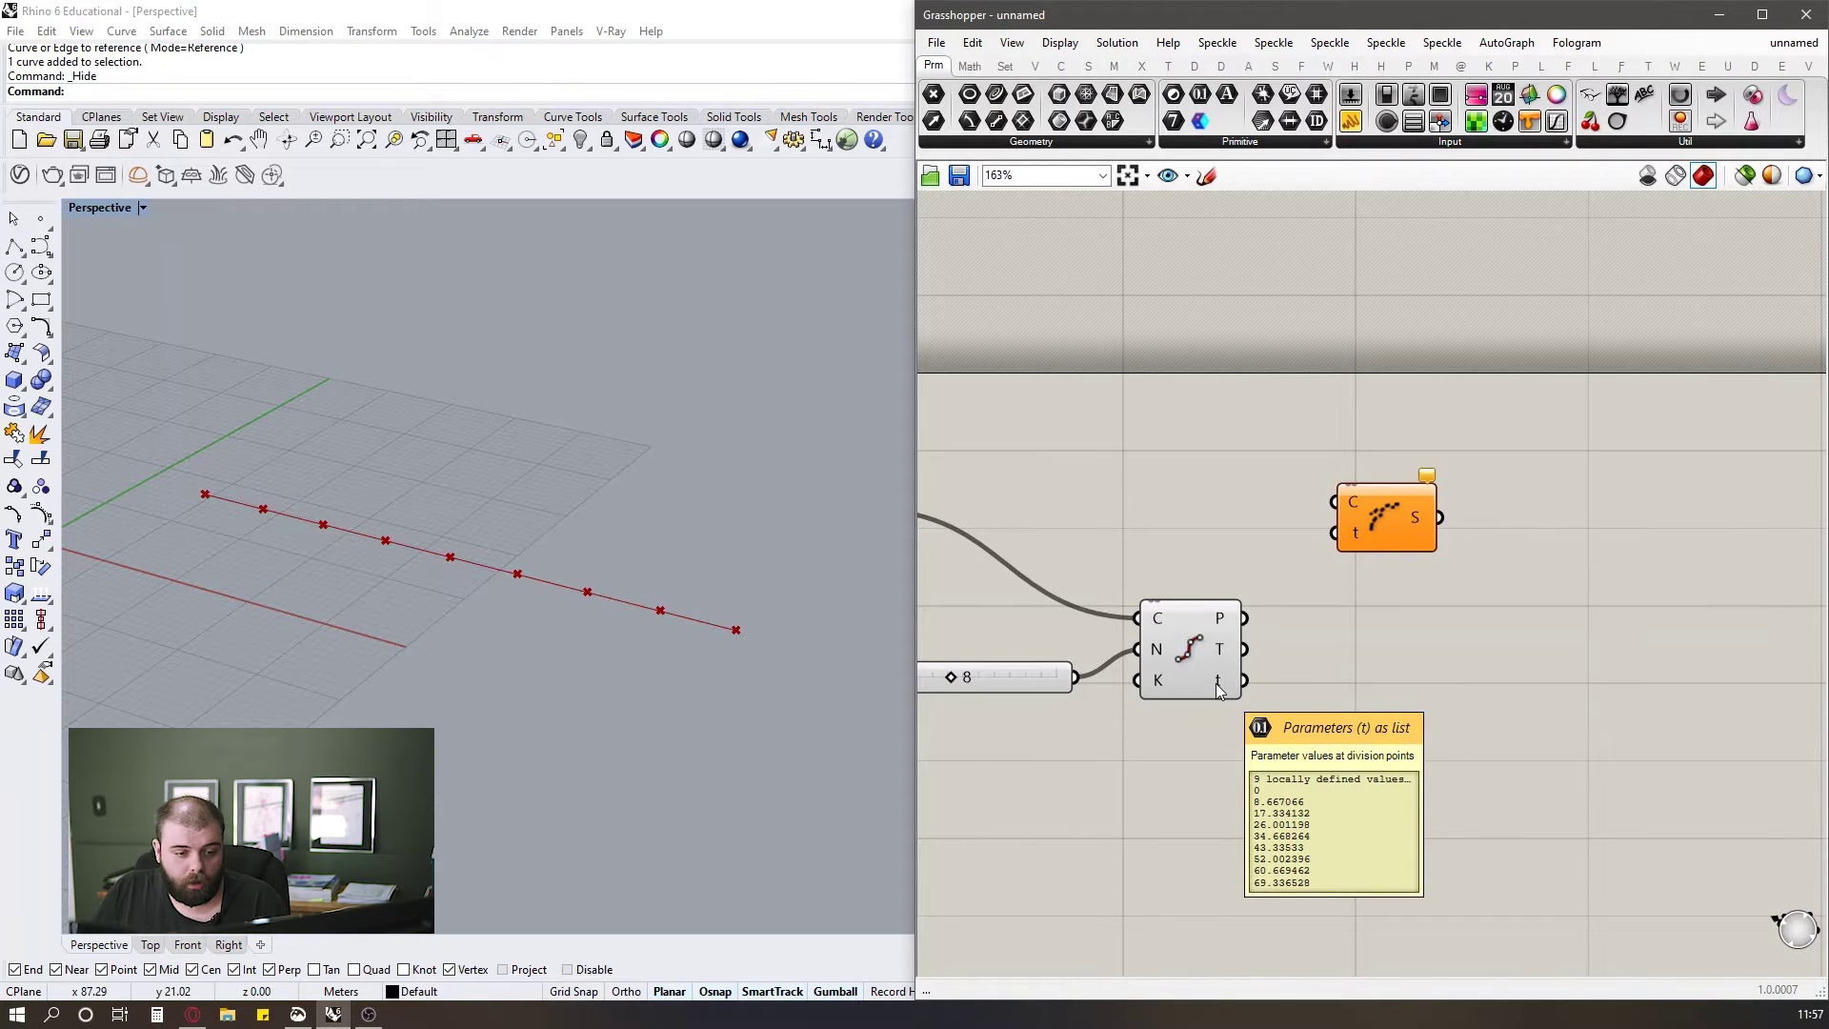
scroll(1543, 677, "down", 3)
scroll(1309, 661, "up", 2)
scroll(1364, 604, "down", 2)
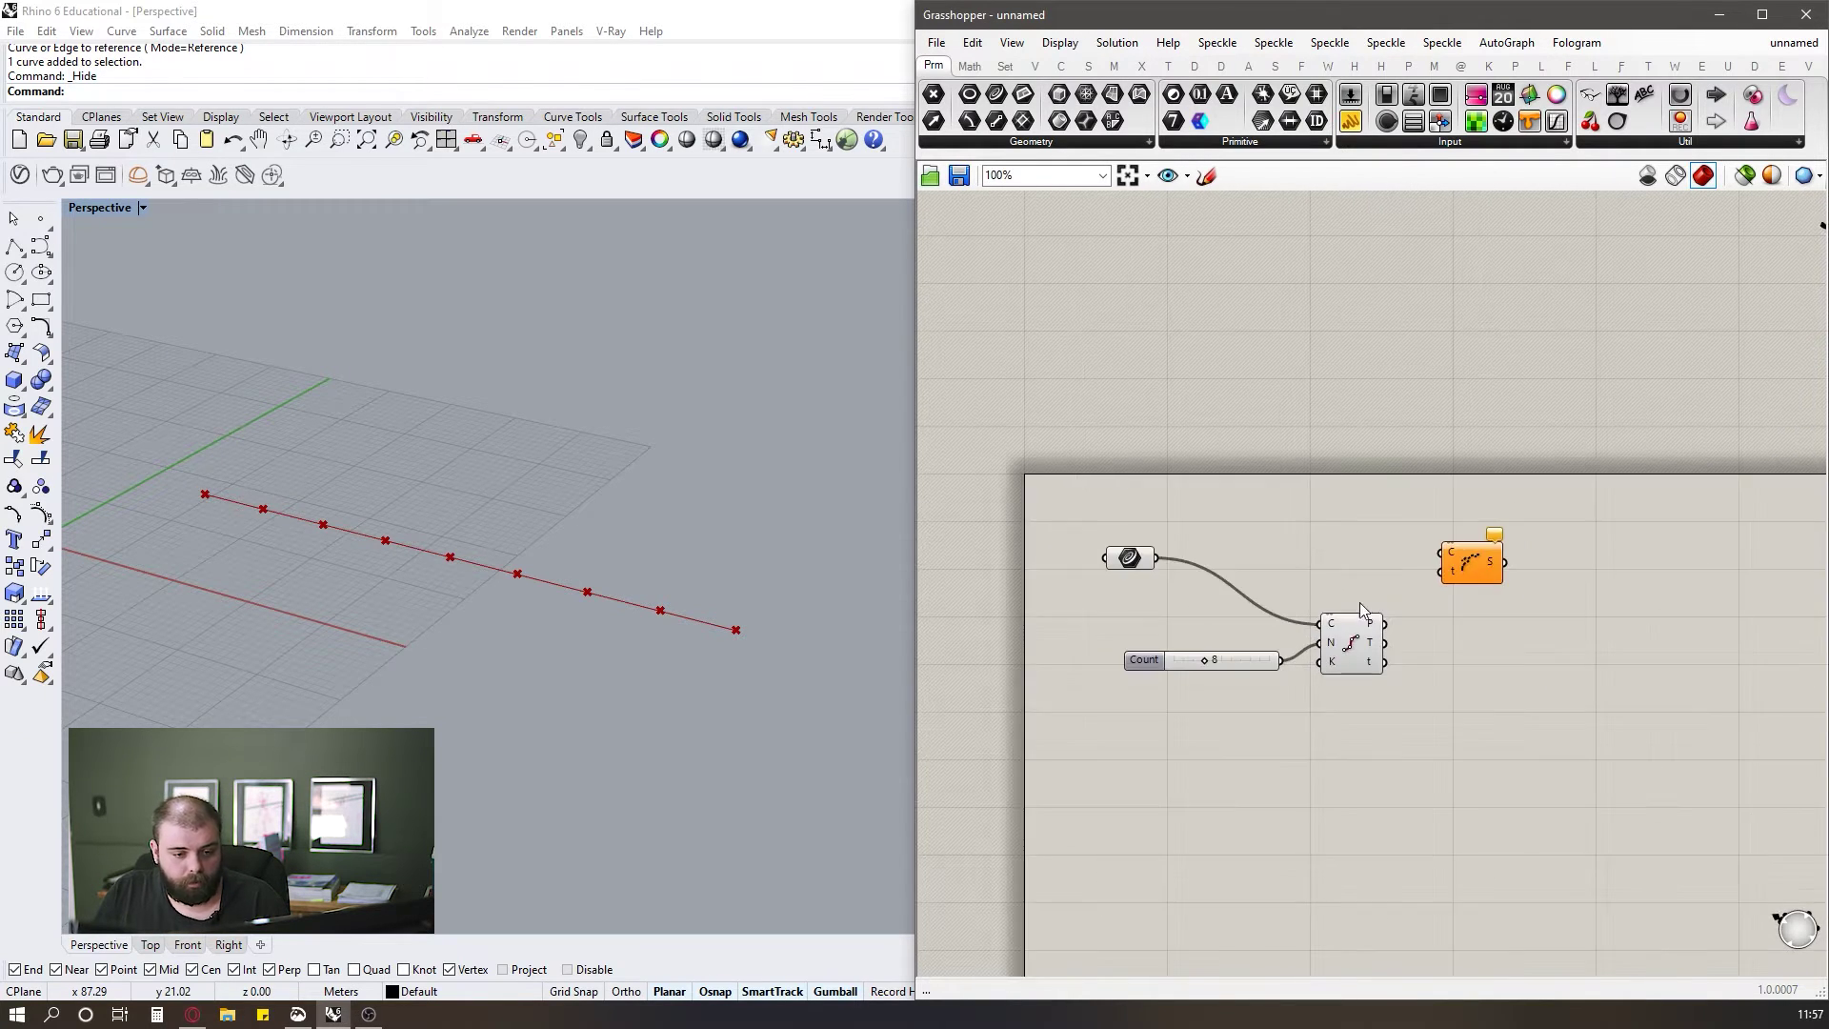
scroll(1513, 598, "up", 1)
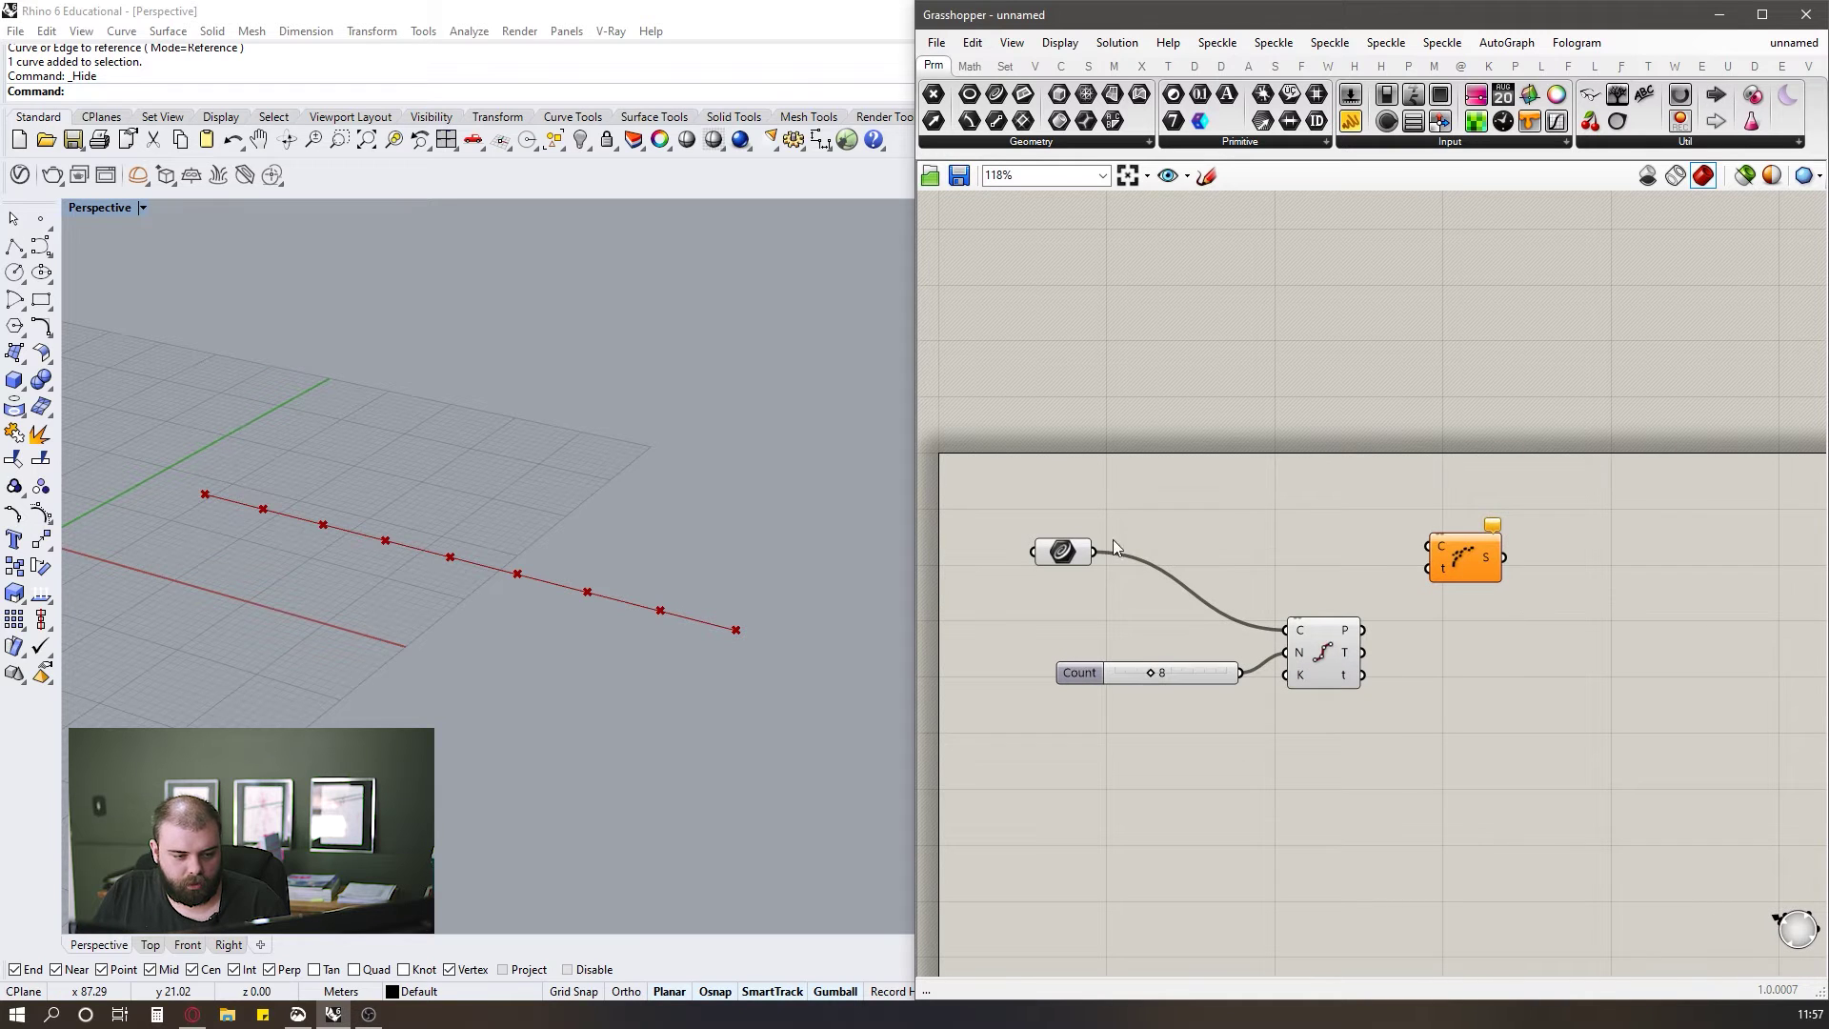
Reparameterize the Curve parameter and inspect the resulting t values on Divide Curve.
right_click(1079, 552)
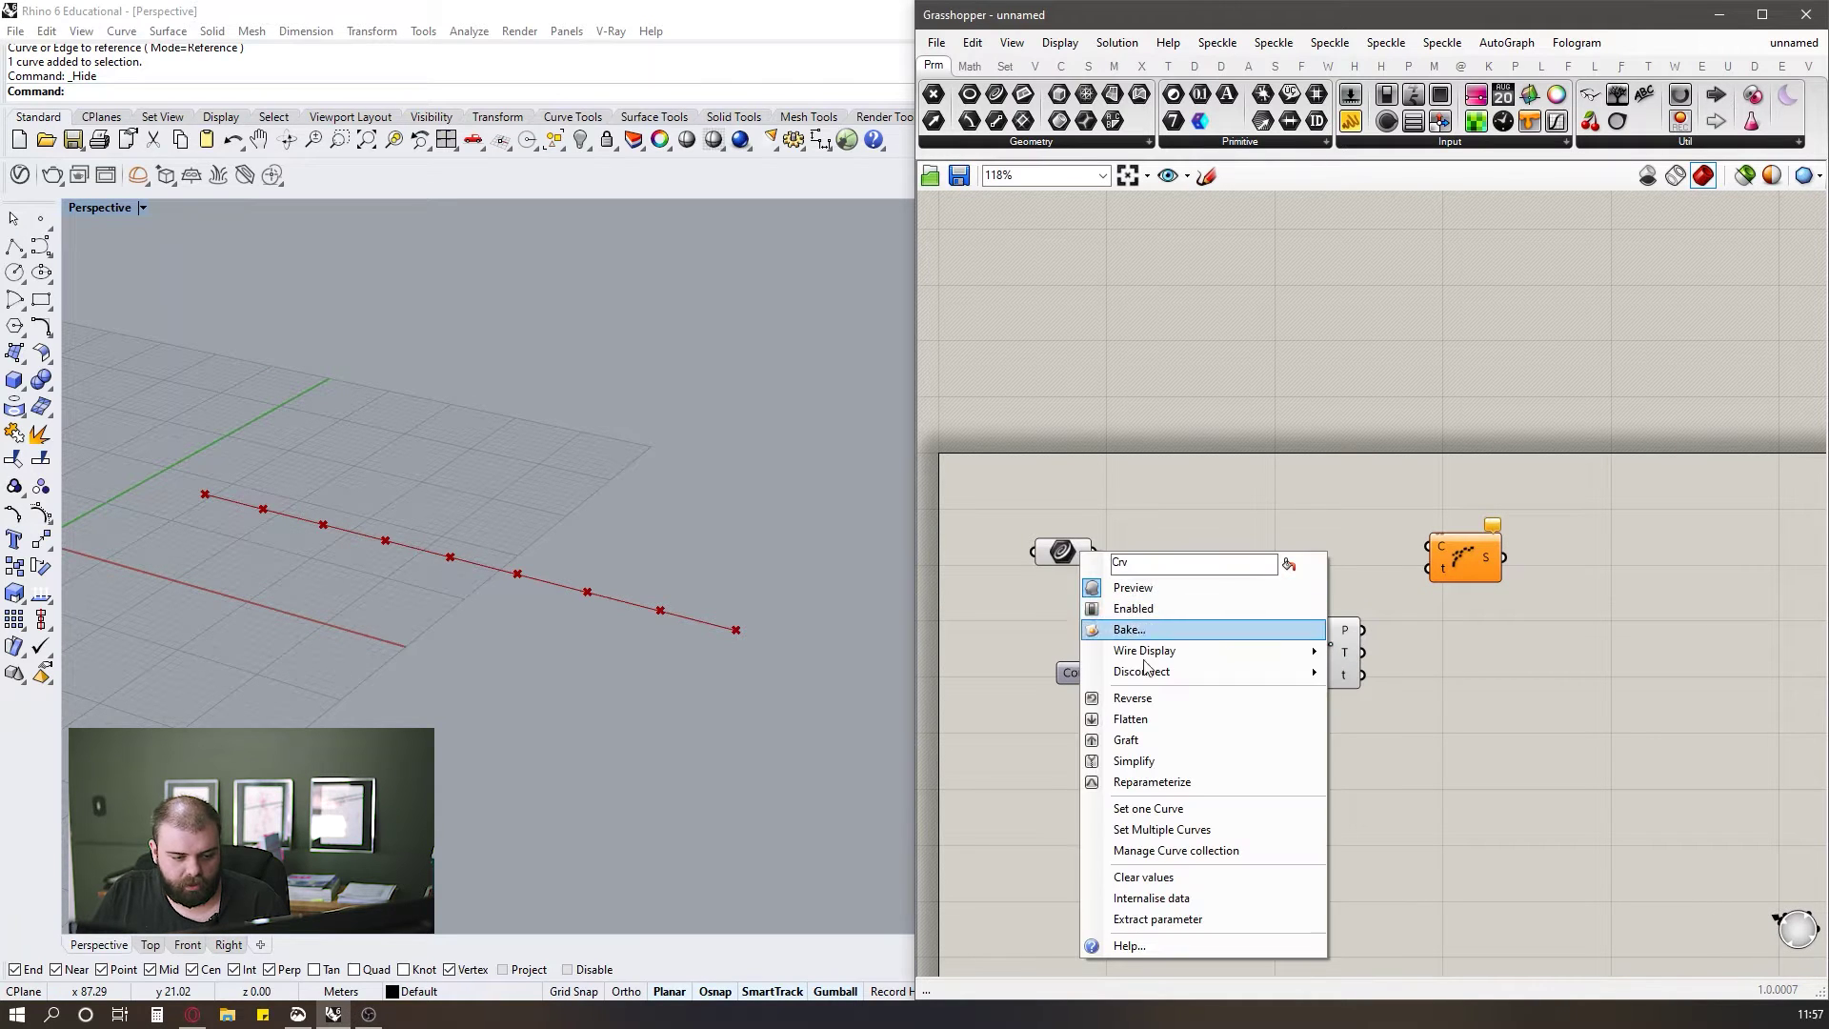
left_click(1168, 782)
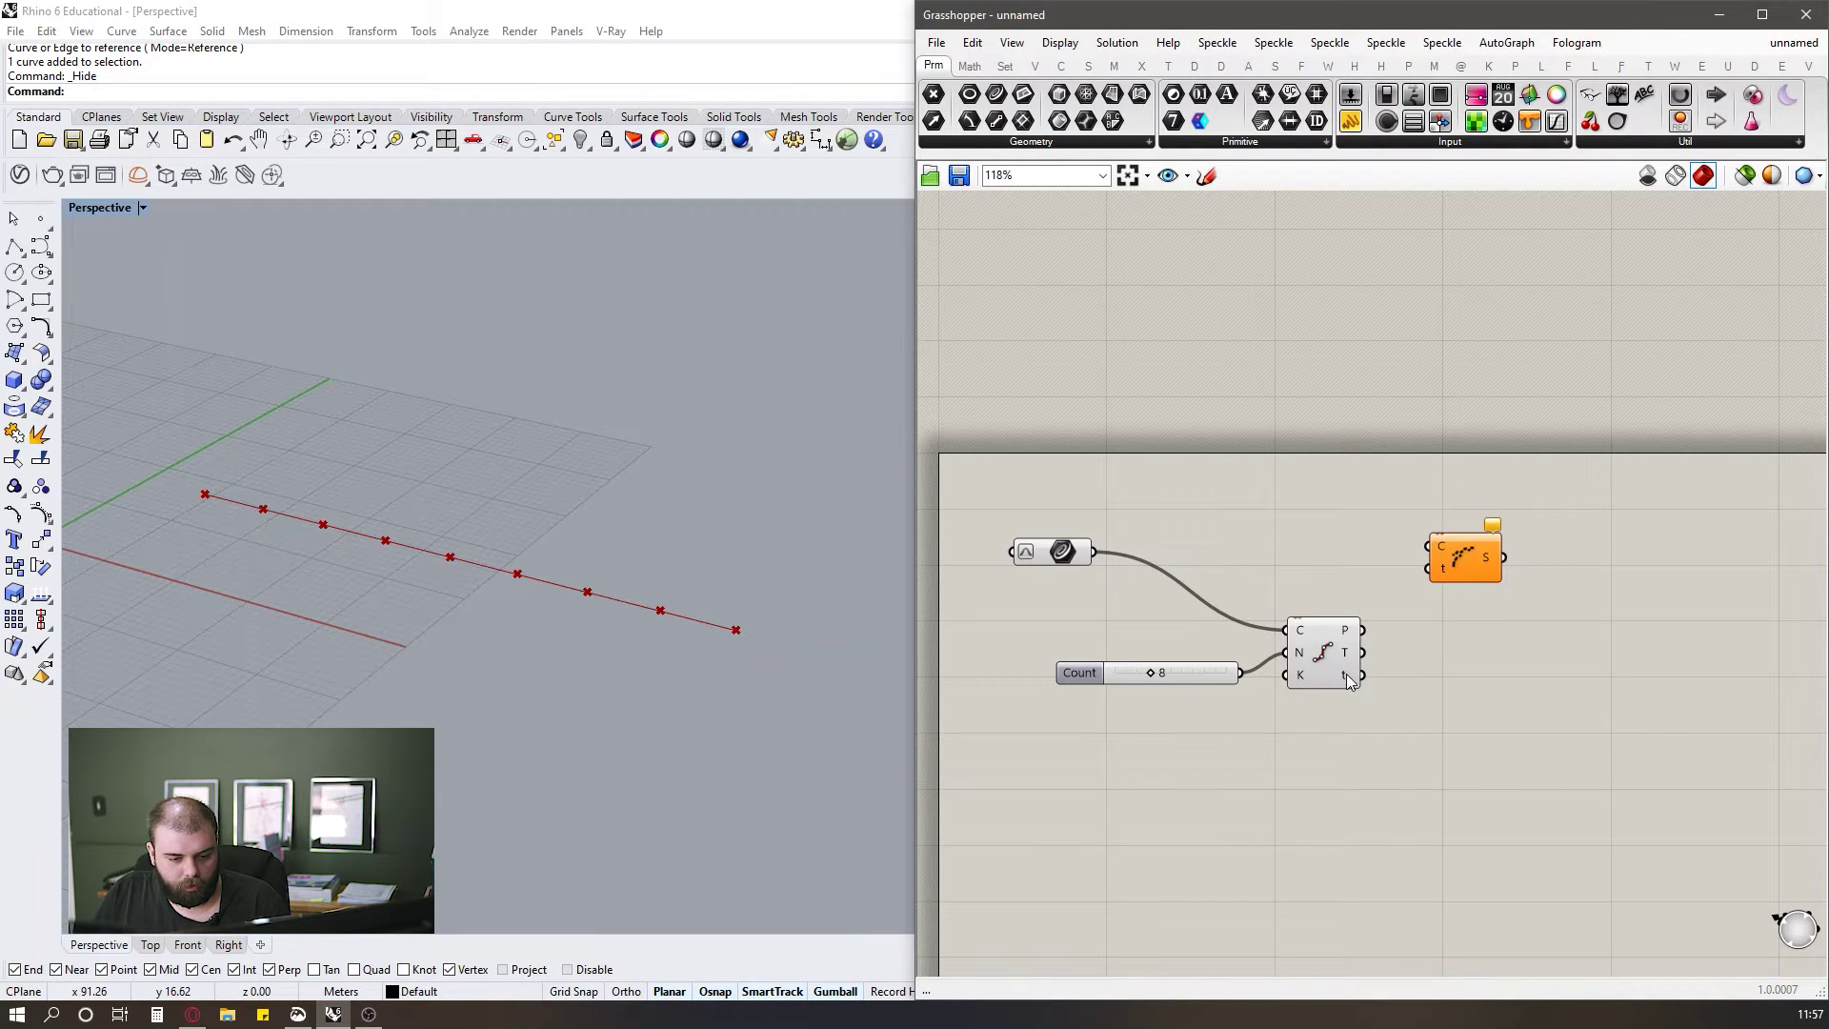
mouse_move(1346, 674)
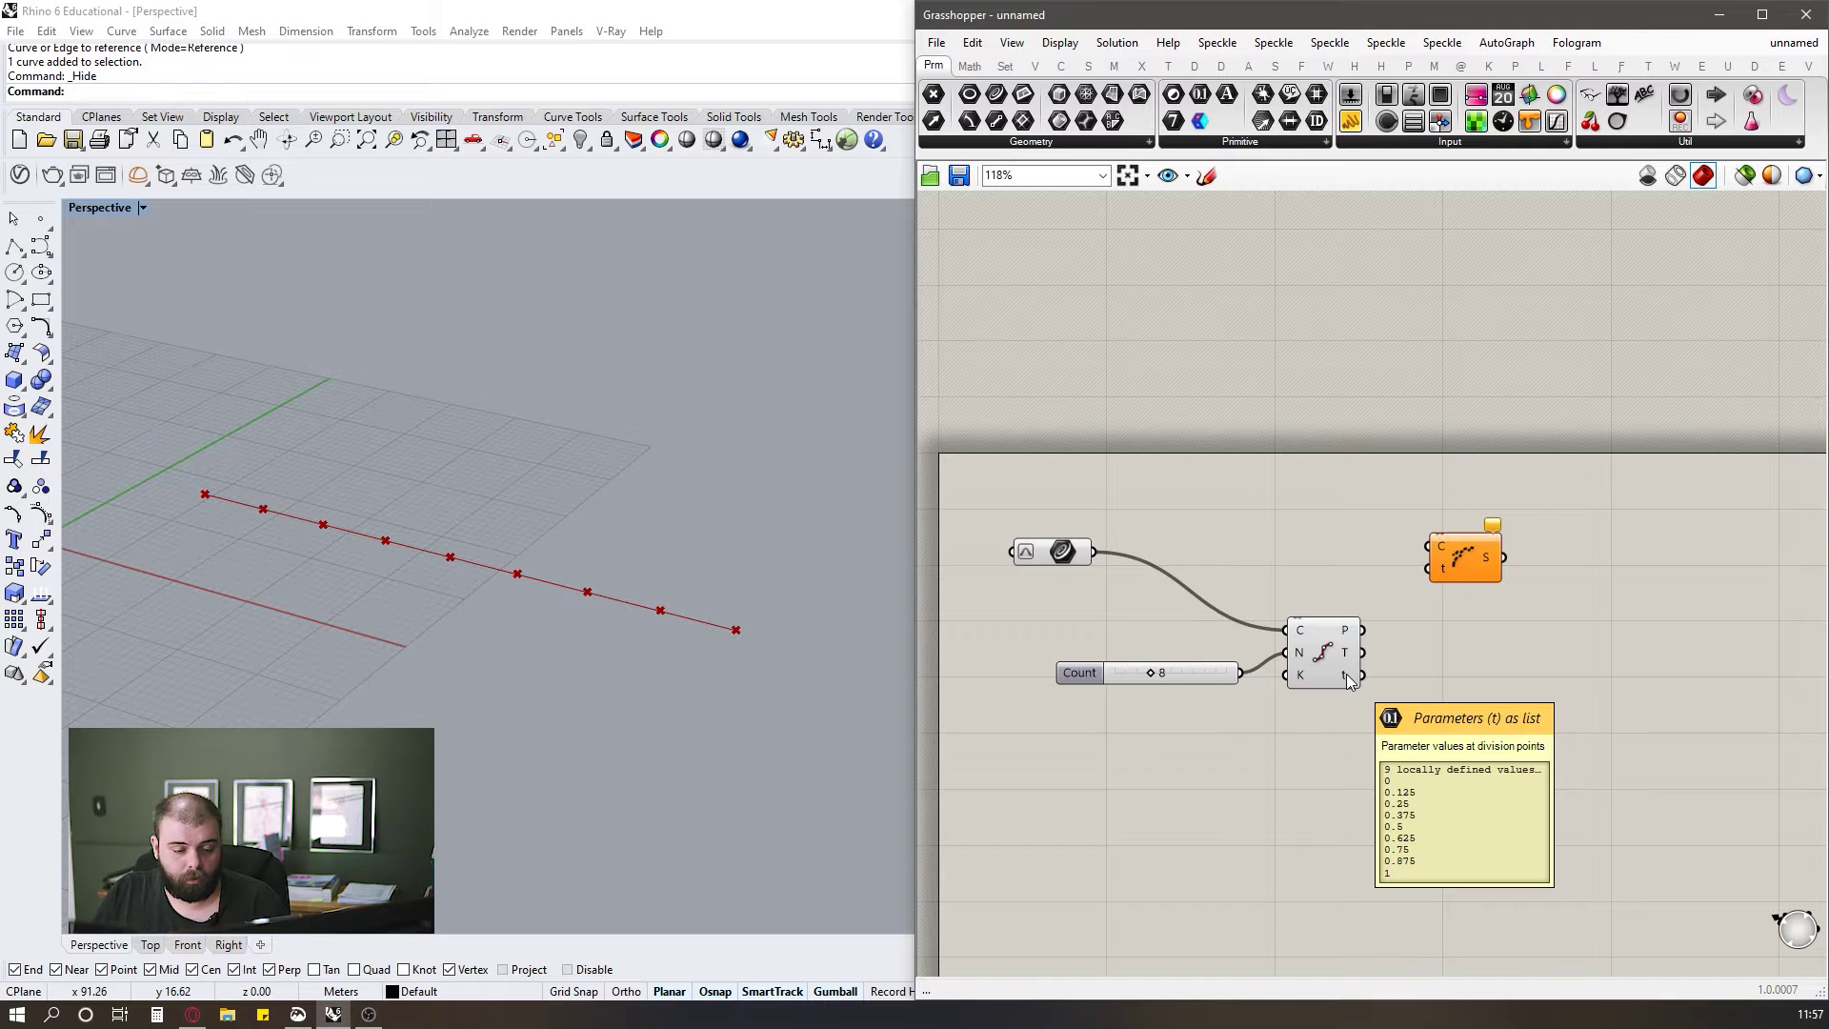
Connect the Curve parameter to Shatter's C input, positioning Divide Curve lower and Shatter level with the Curve parameter.
left_click_drag(1317, 651, 1304, 675)
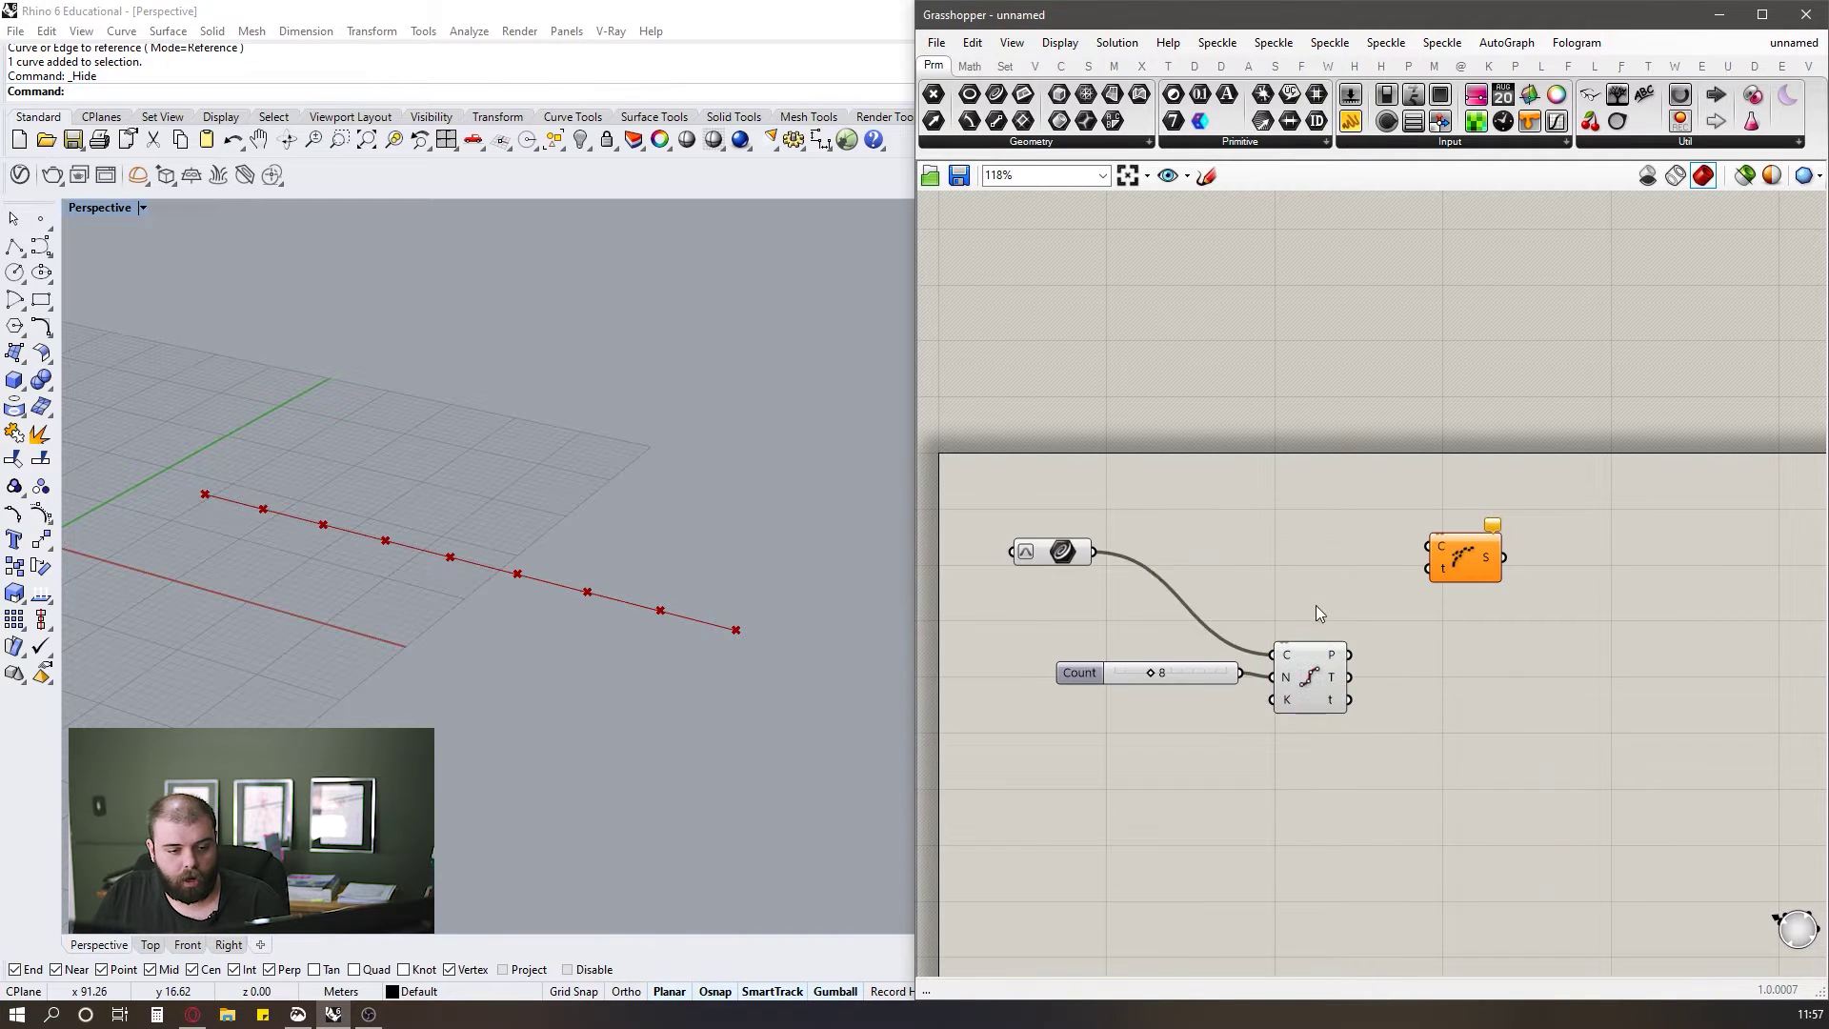
left_click_drag(1093, 551, 1428, 548)
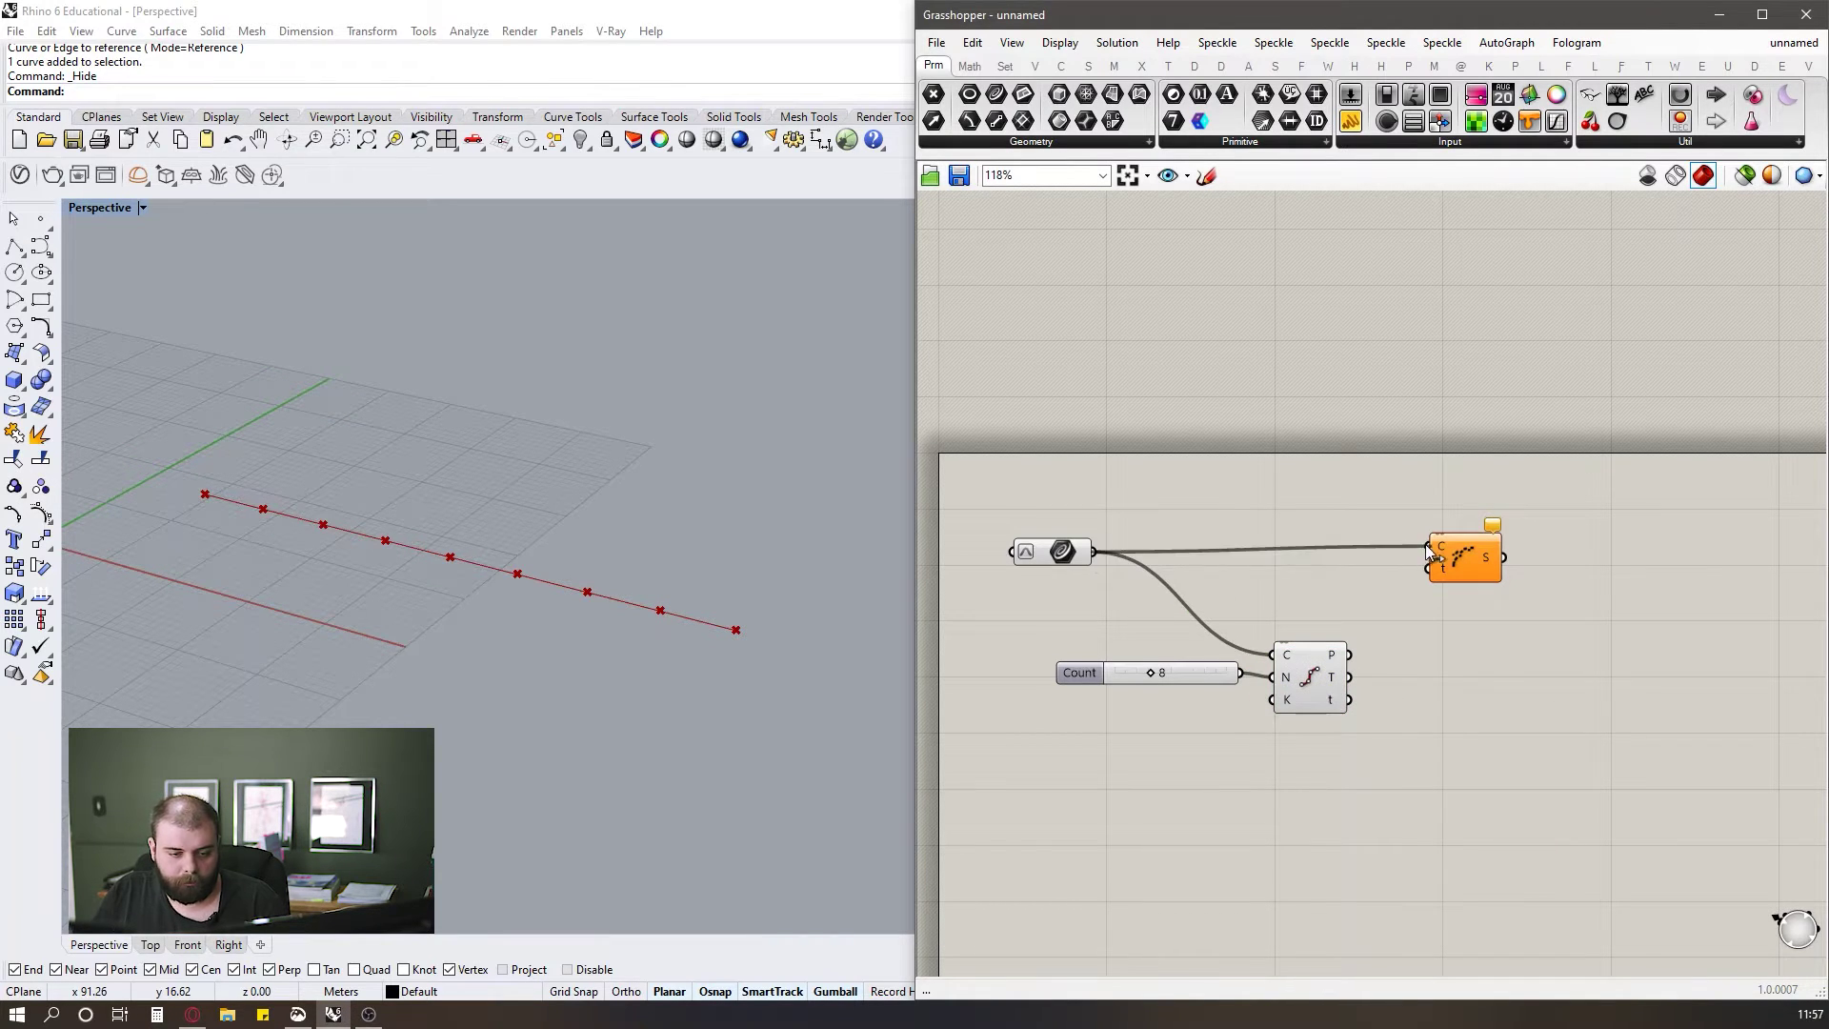
scroll(1425, 613, "up", 3)
left_click(1301, 678)
left_click(1437, 569)
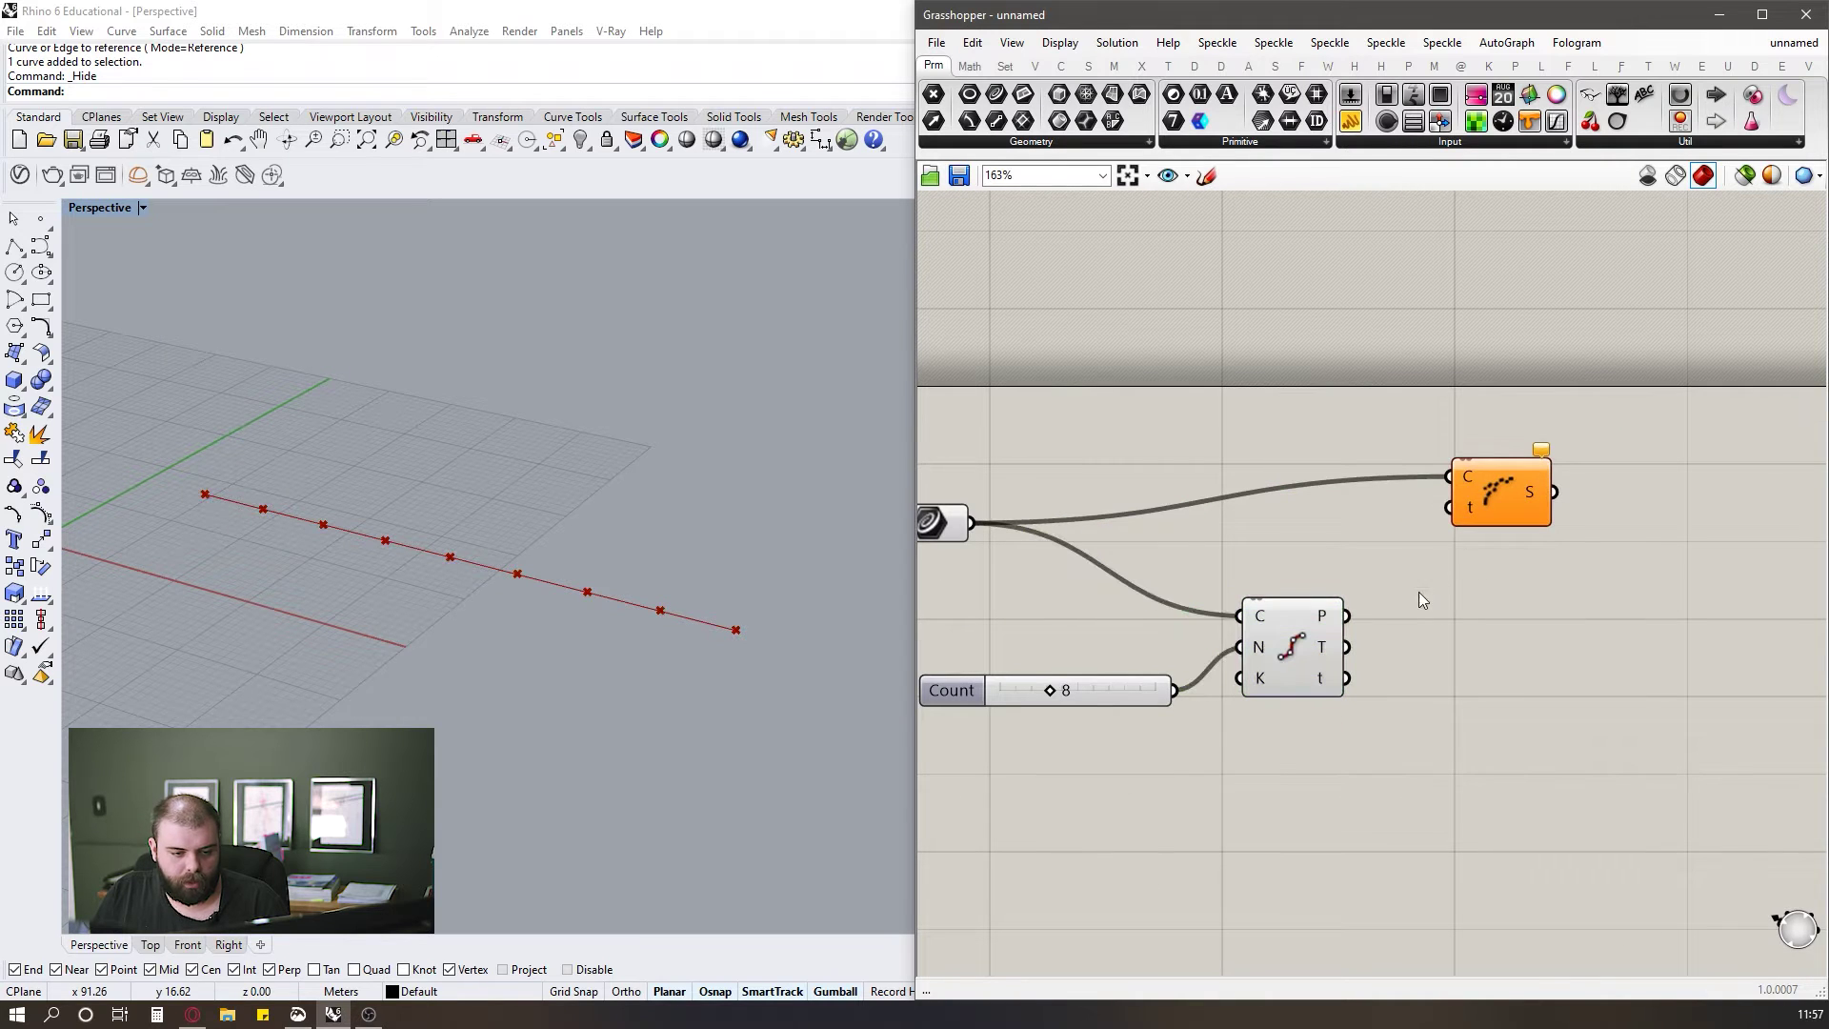
left_click(1482, 531)
left_click(1048, 547)
Turn off Reparameterize on the Curve parameter and compare Divide Curve's t values.
right_click(947, 511)
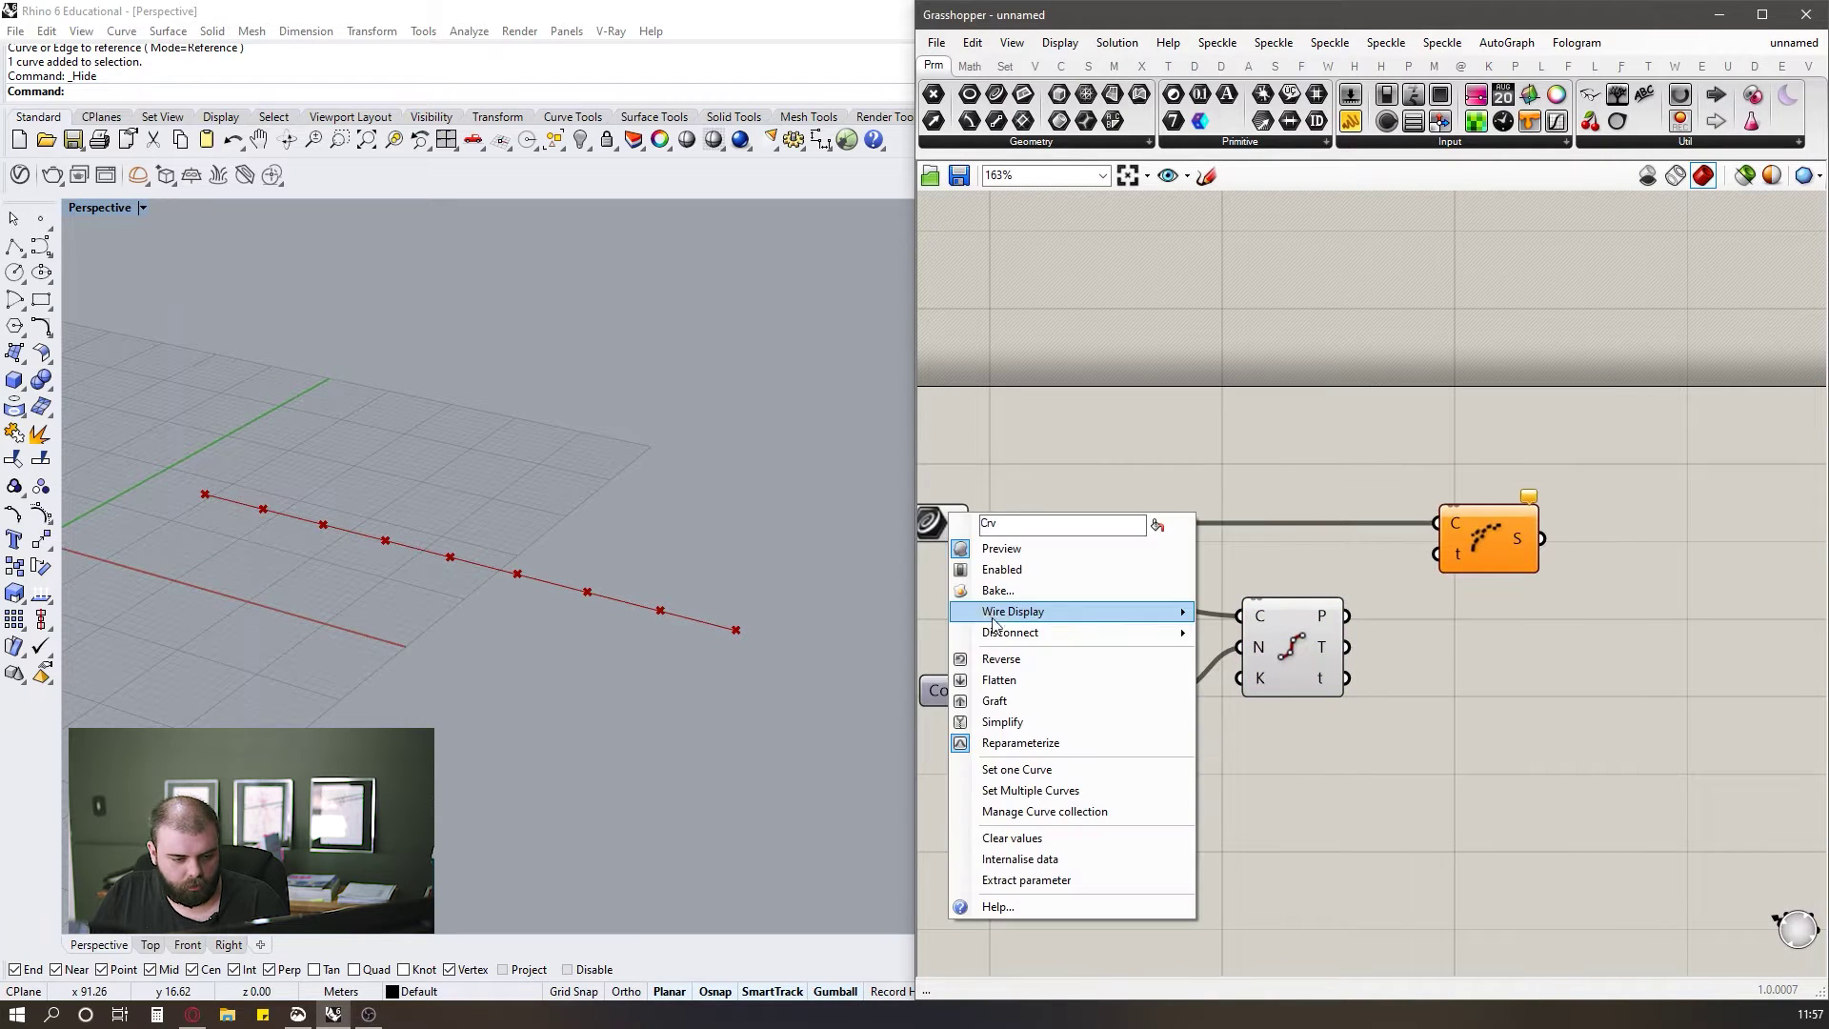
left_click(1039, 744)
mouse_move(1326, 678)
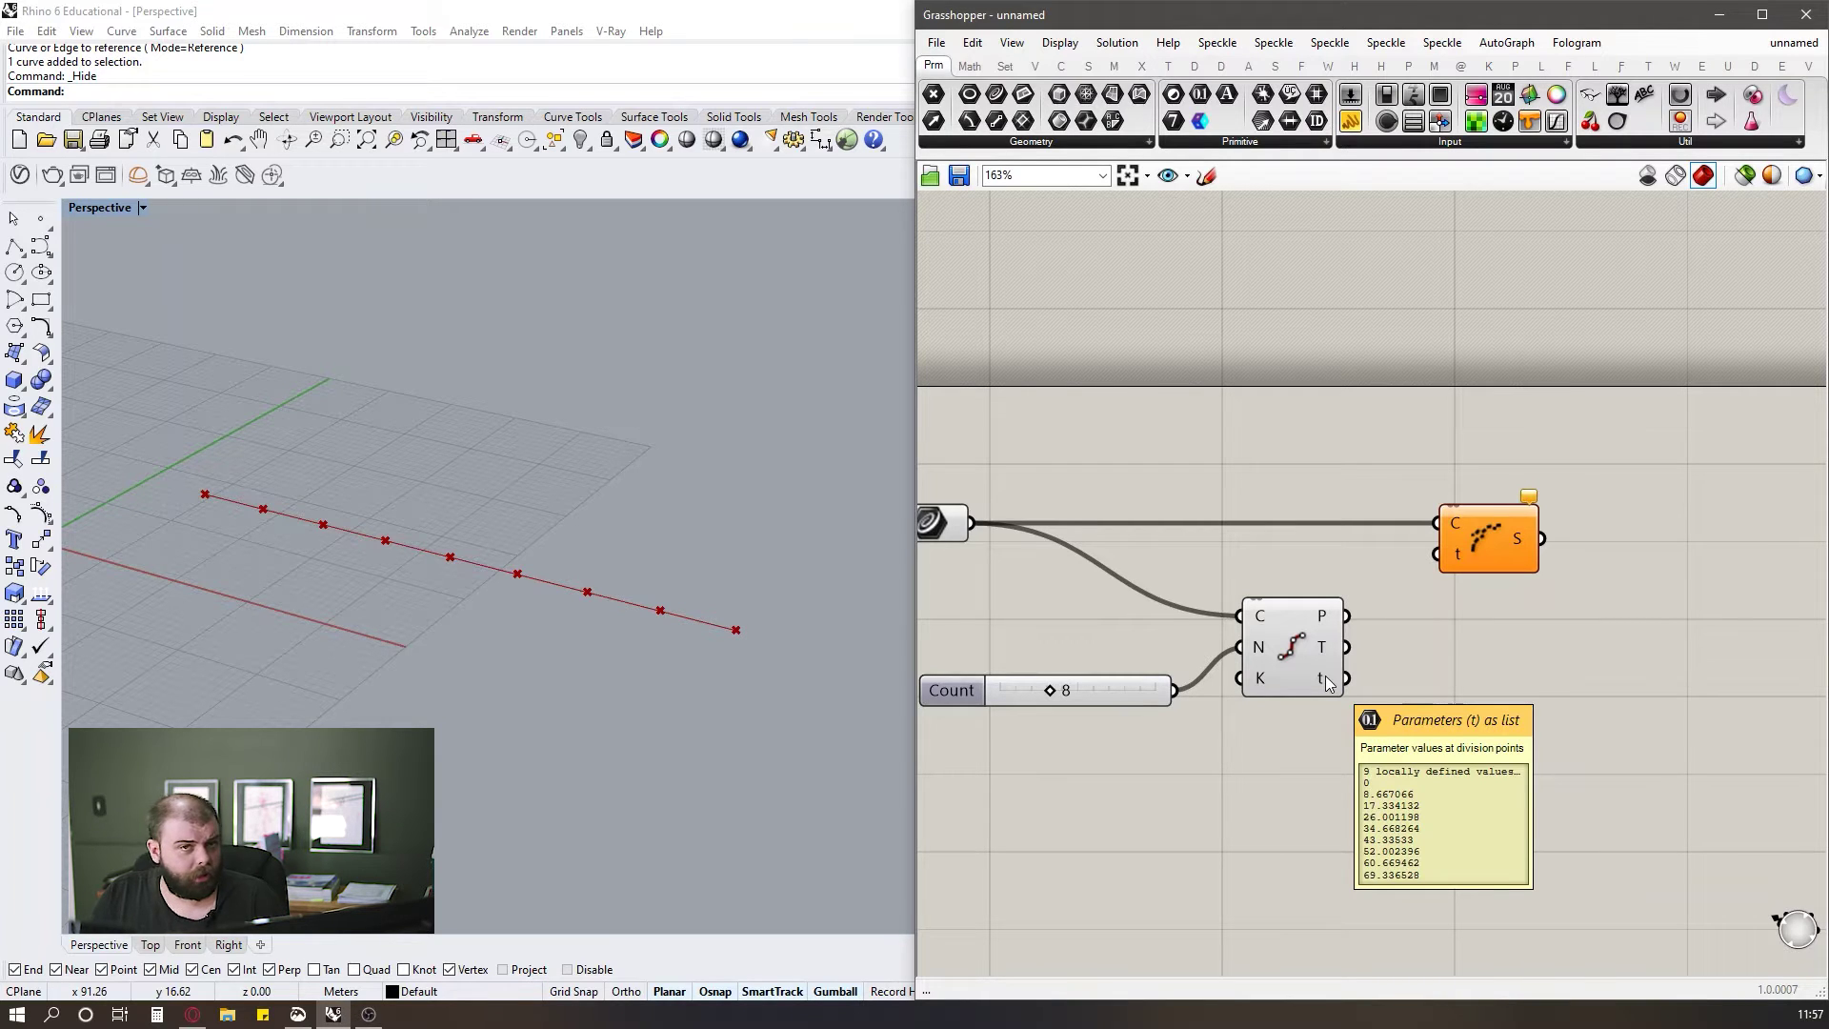
scroll(1324, 676, "down", 1)
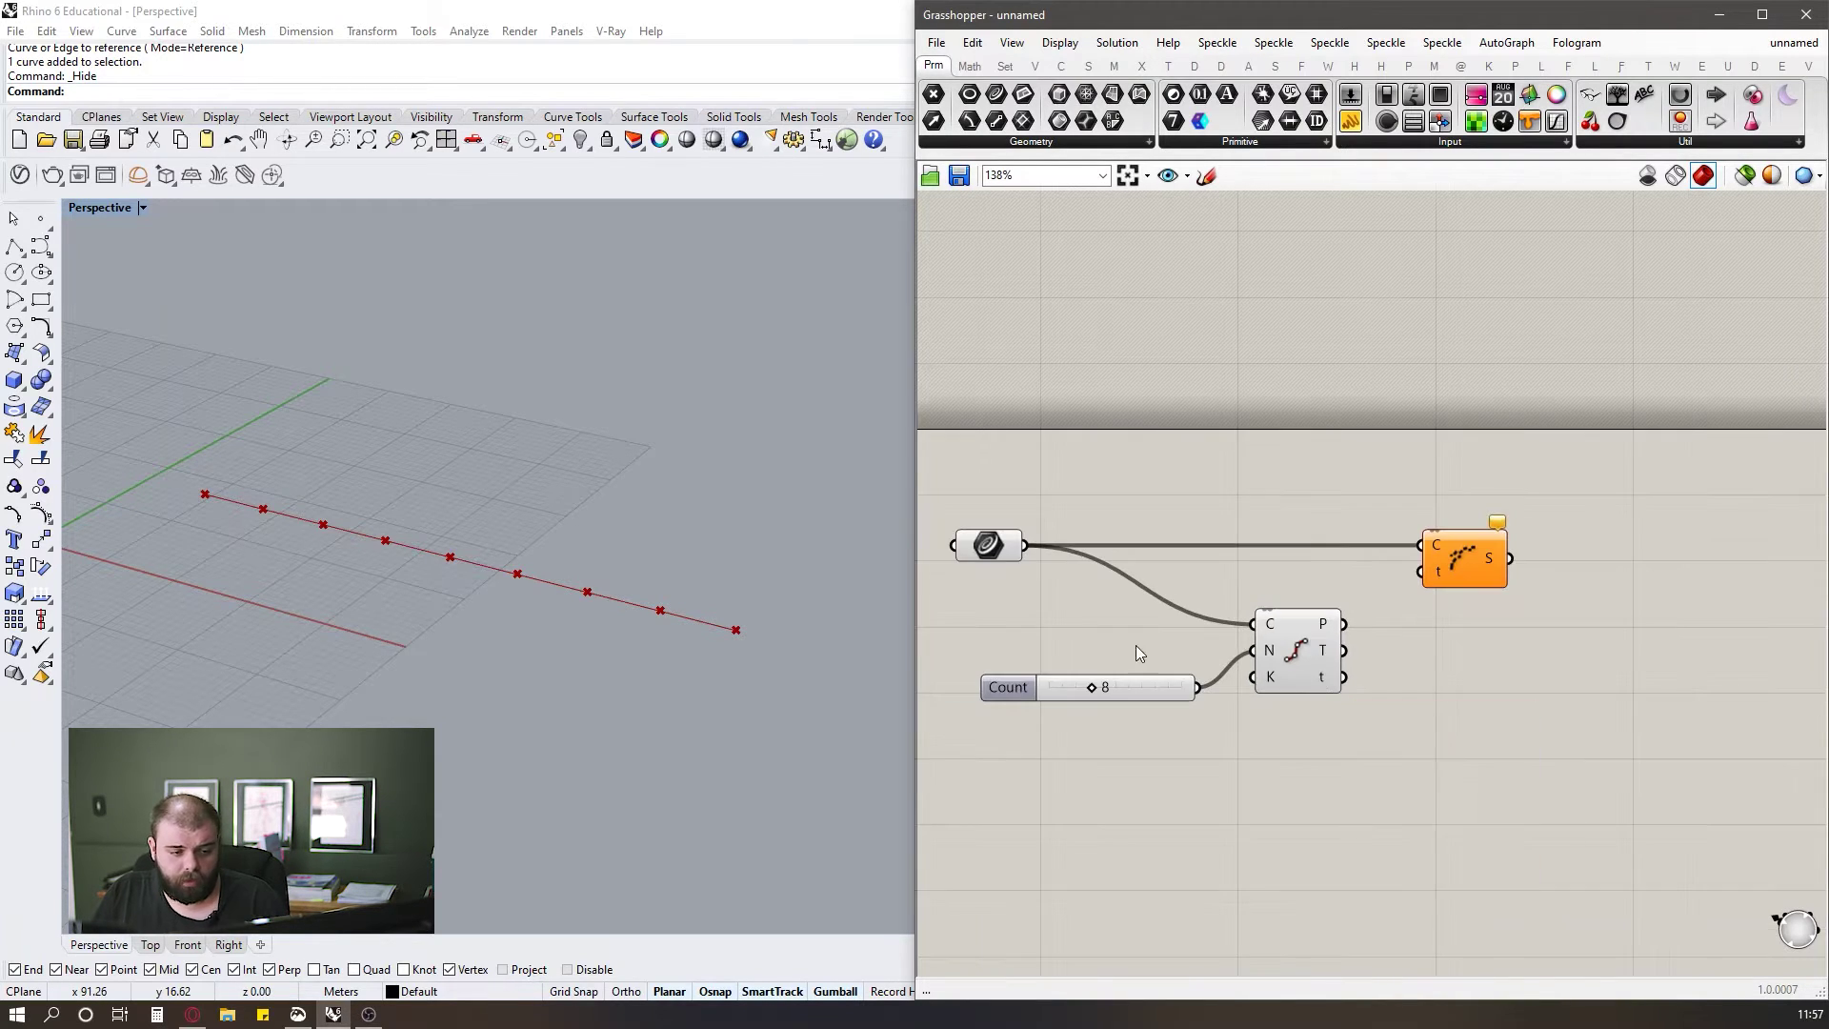
Turn Reparameterize back on for the Curve parameter and recheck Divide Curve's t output.
right_click(994, 551)
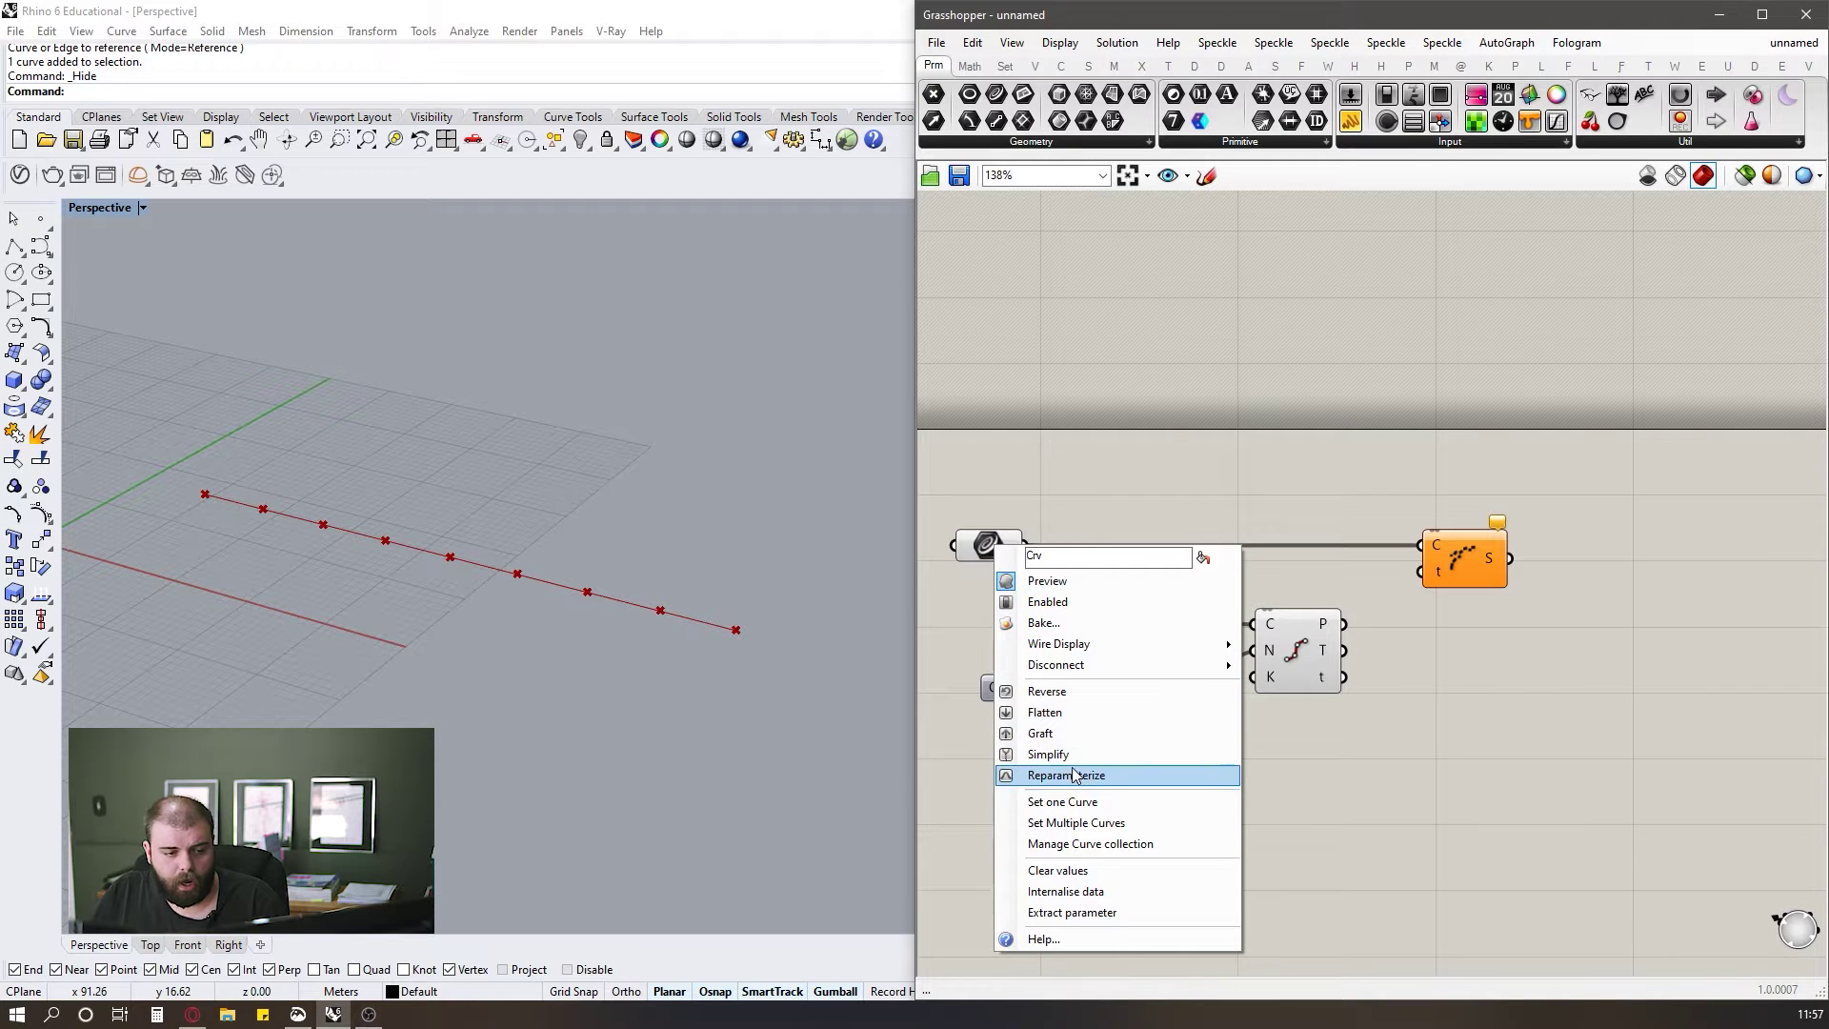
left_click(1074, 770)
scroll(1426, 636, "up", 2)
mouse_move(1278, 699)
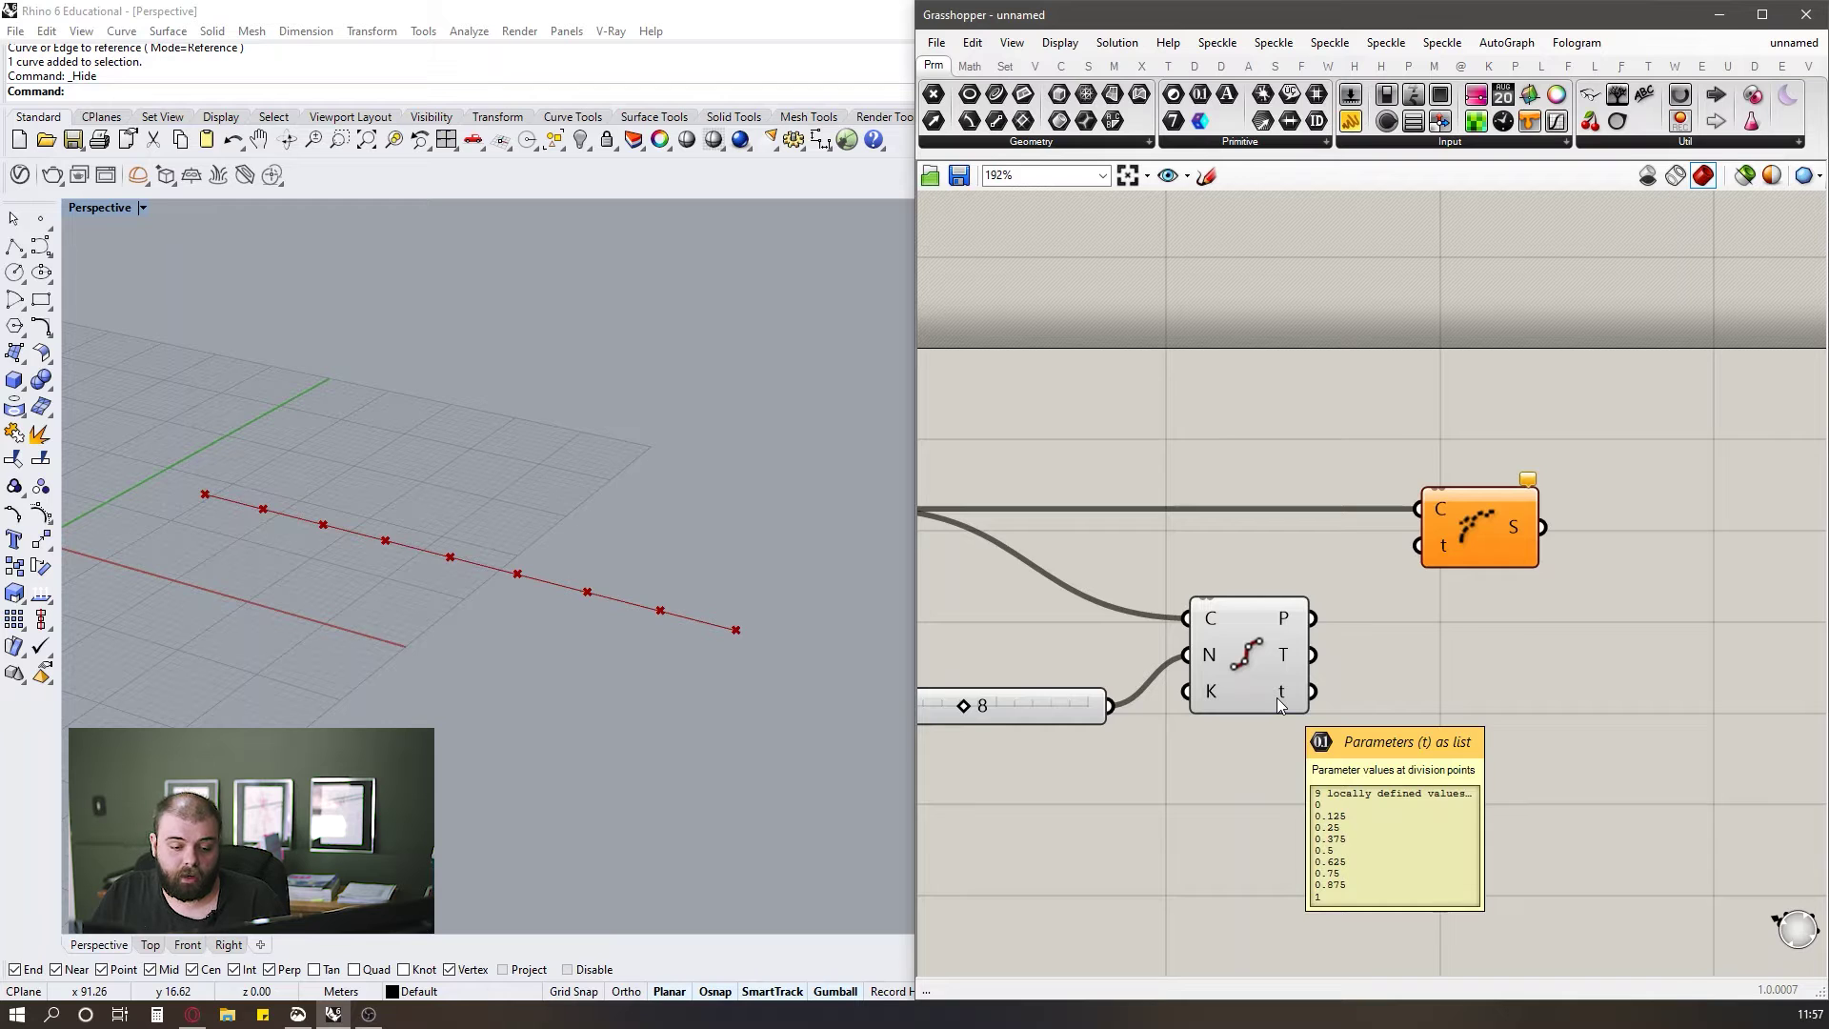
scroll(1276, 697, "down", 3)
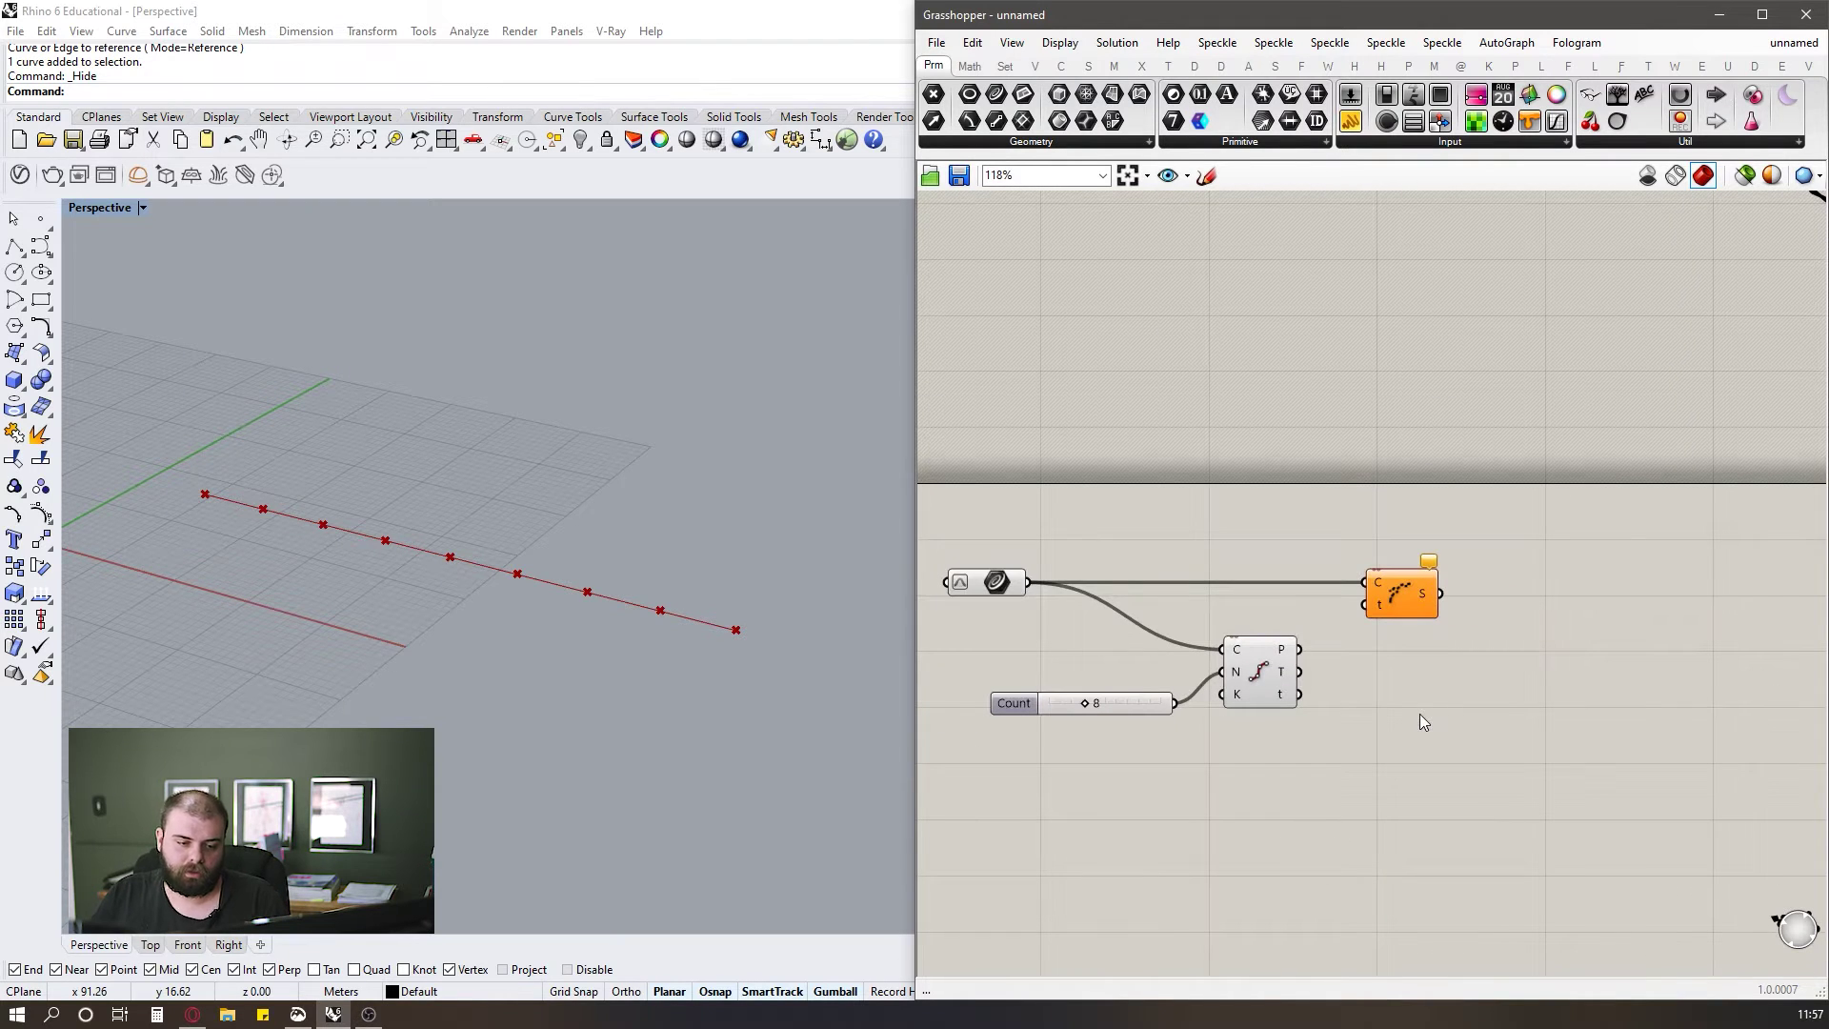
Connect Divide Curve's t output to Shatter's t input and bring Shatter slightly closer.
left_click_drag(1299, 695, 1368, 606)
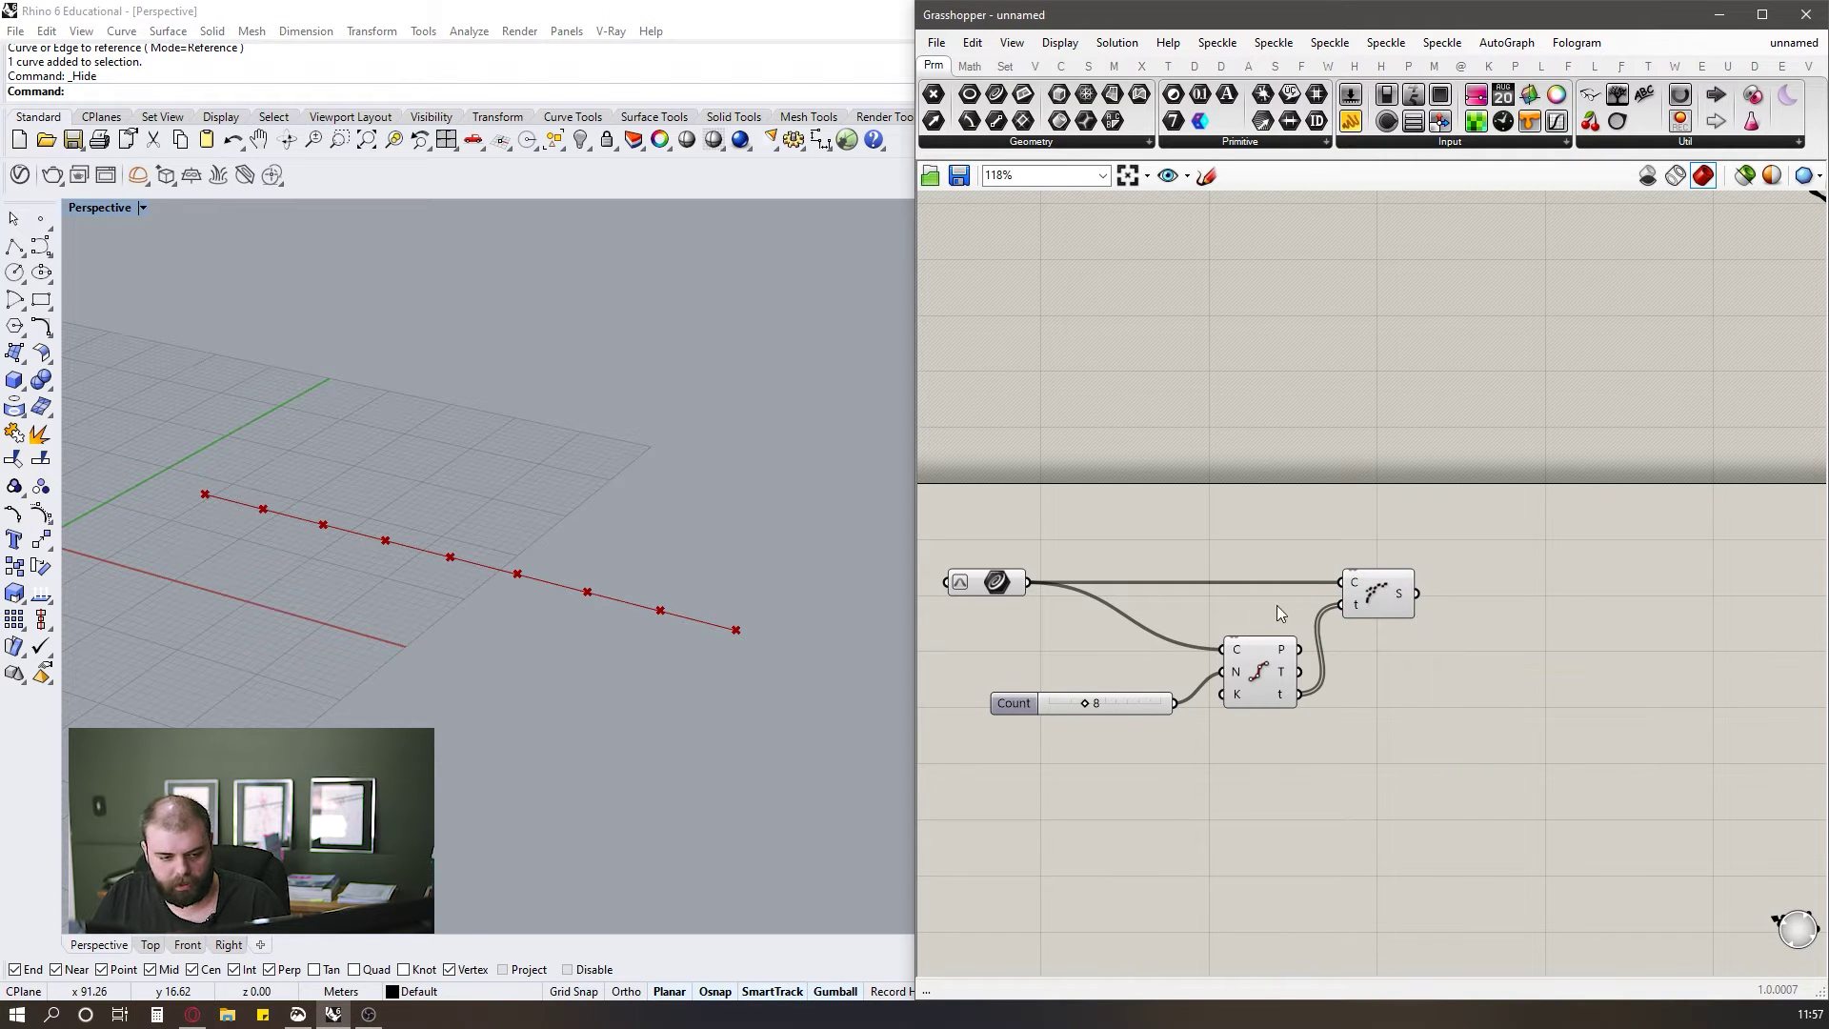
scroll(1277, 604, "down", 5)
scroll(1096, 567, "up", 5)
left_click(1036, 526)
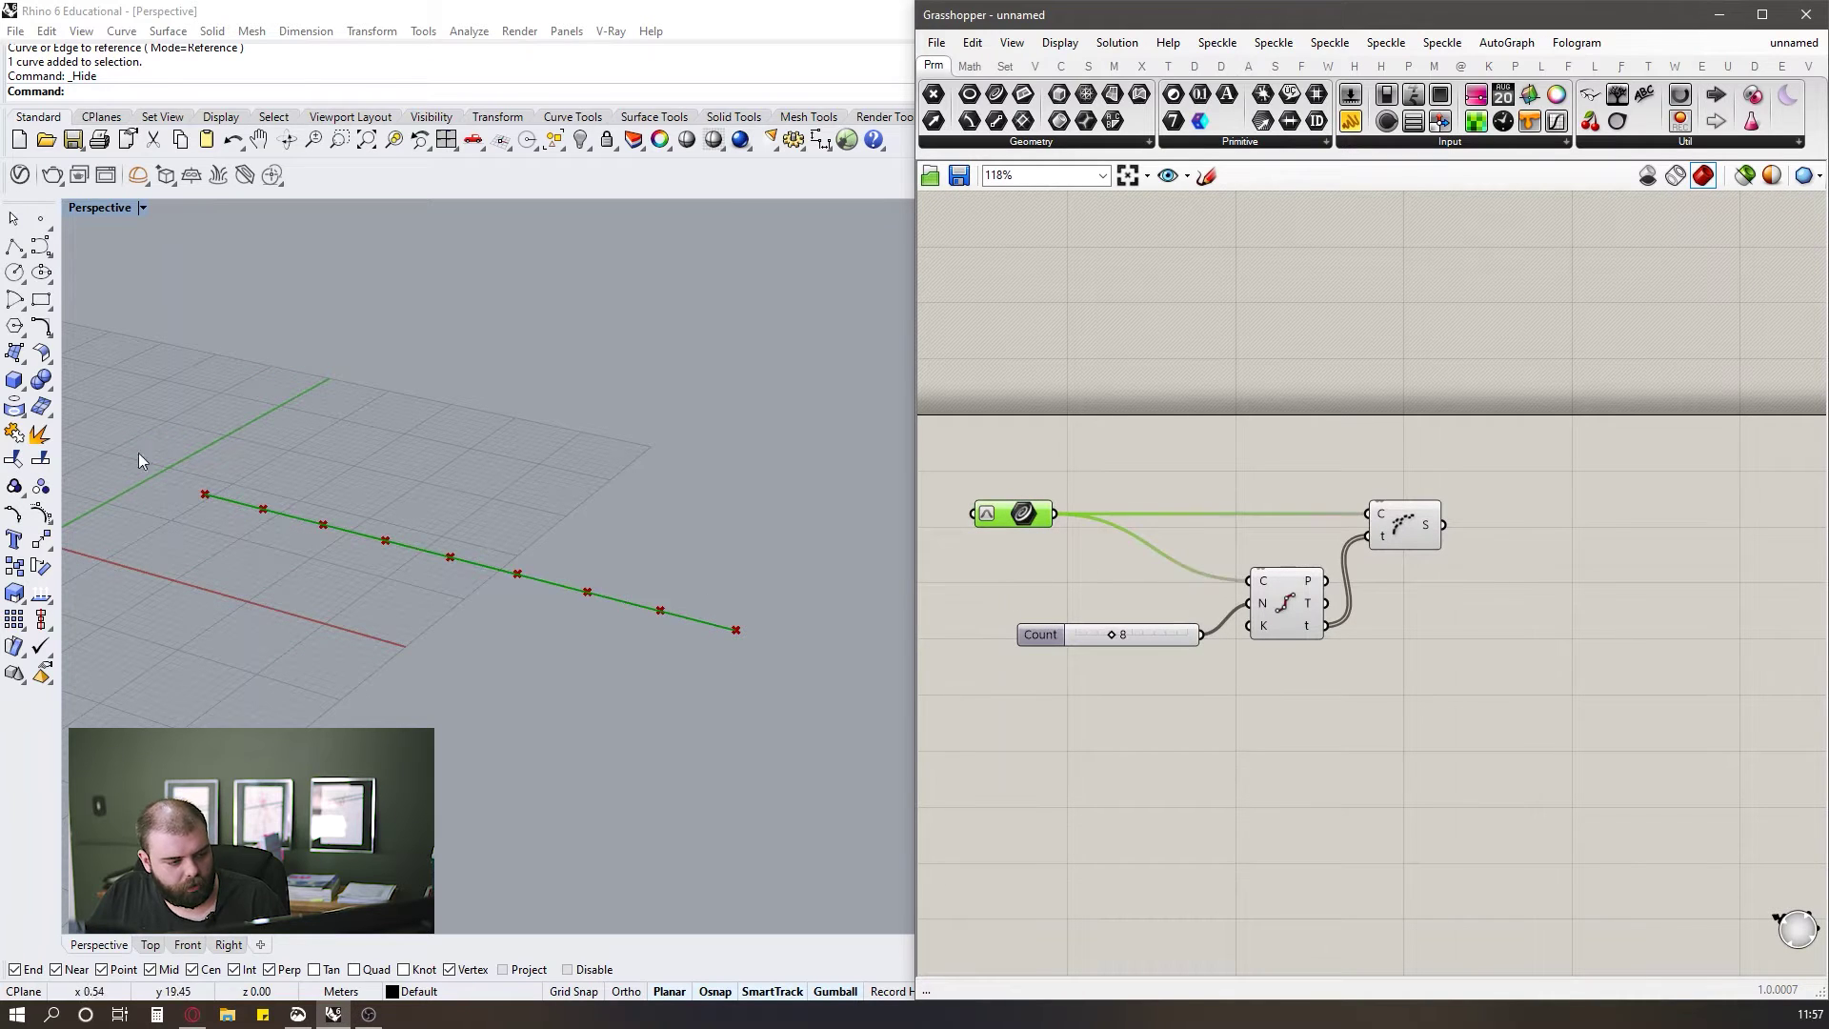
Add an End Points component below Divide Curve and connect the Curve parameter to its curve input.
double_click(1347, 722)
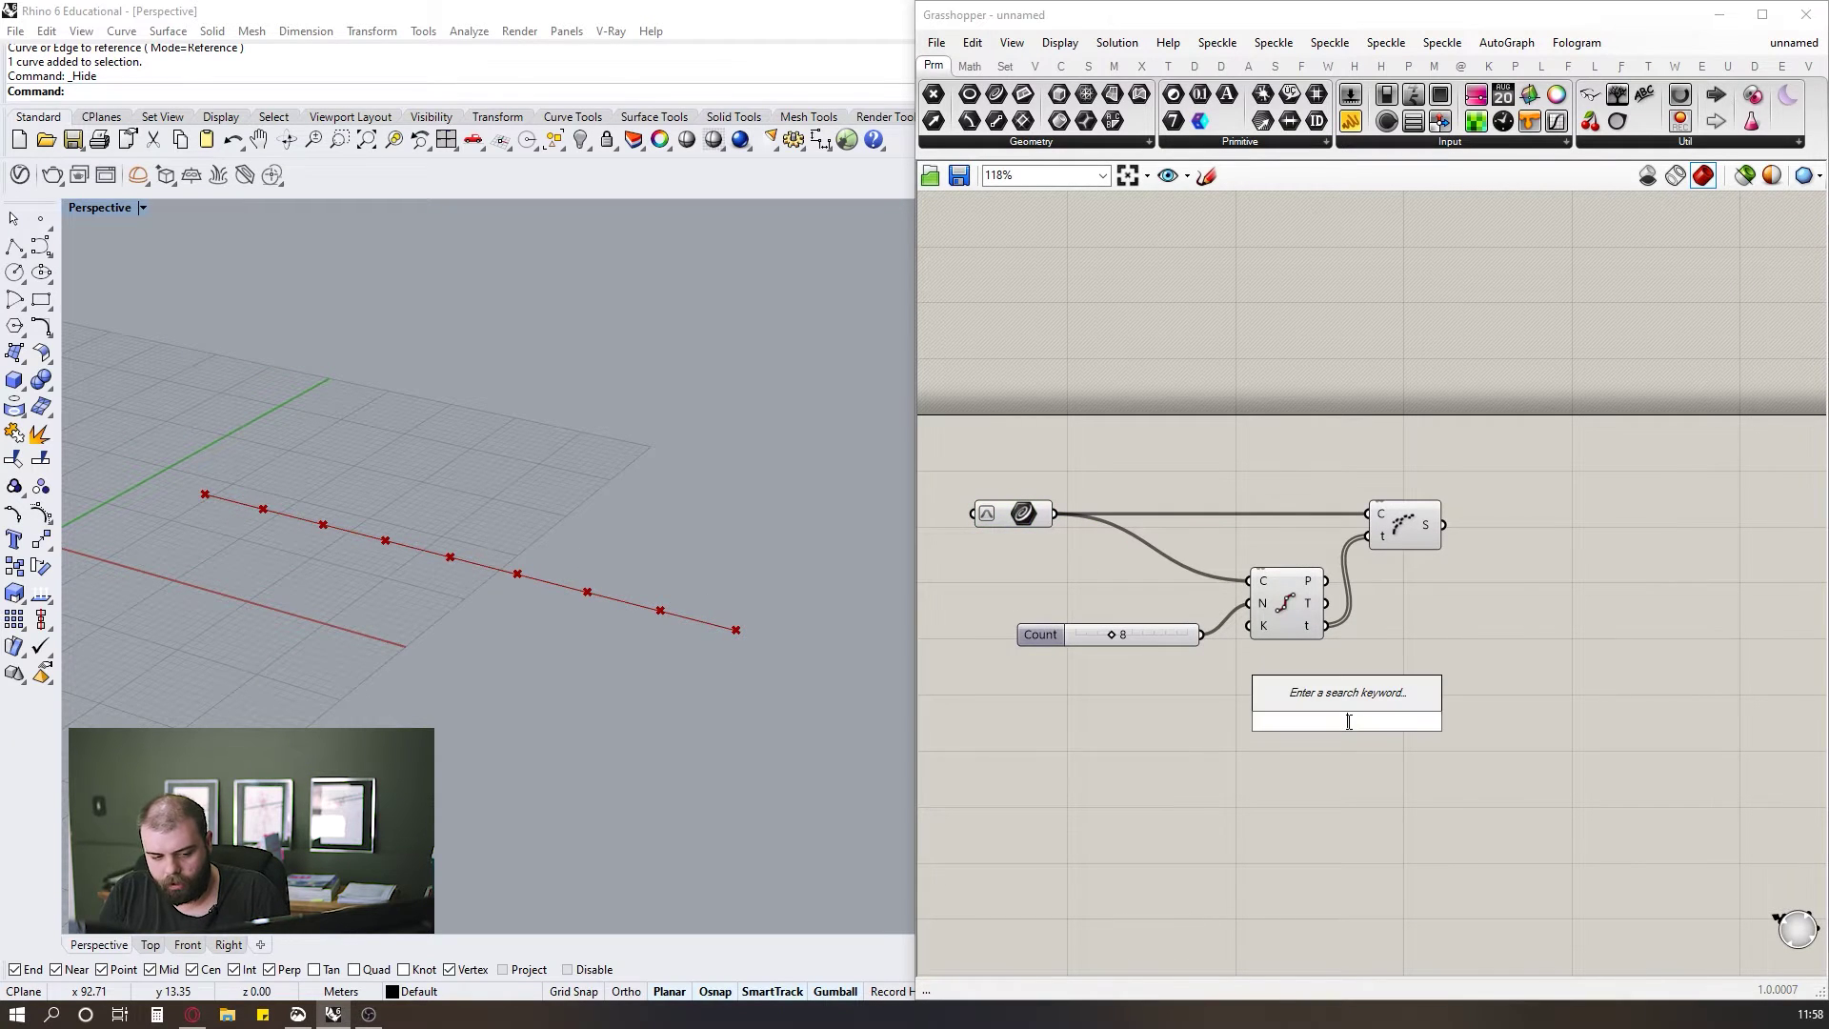
type("end")
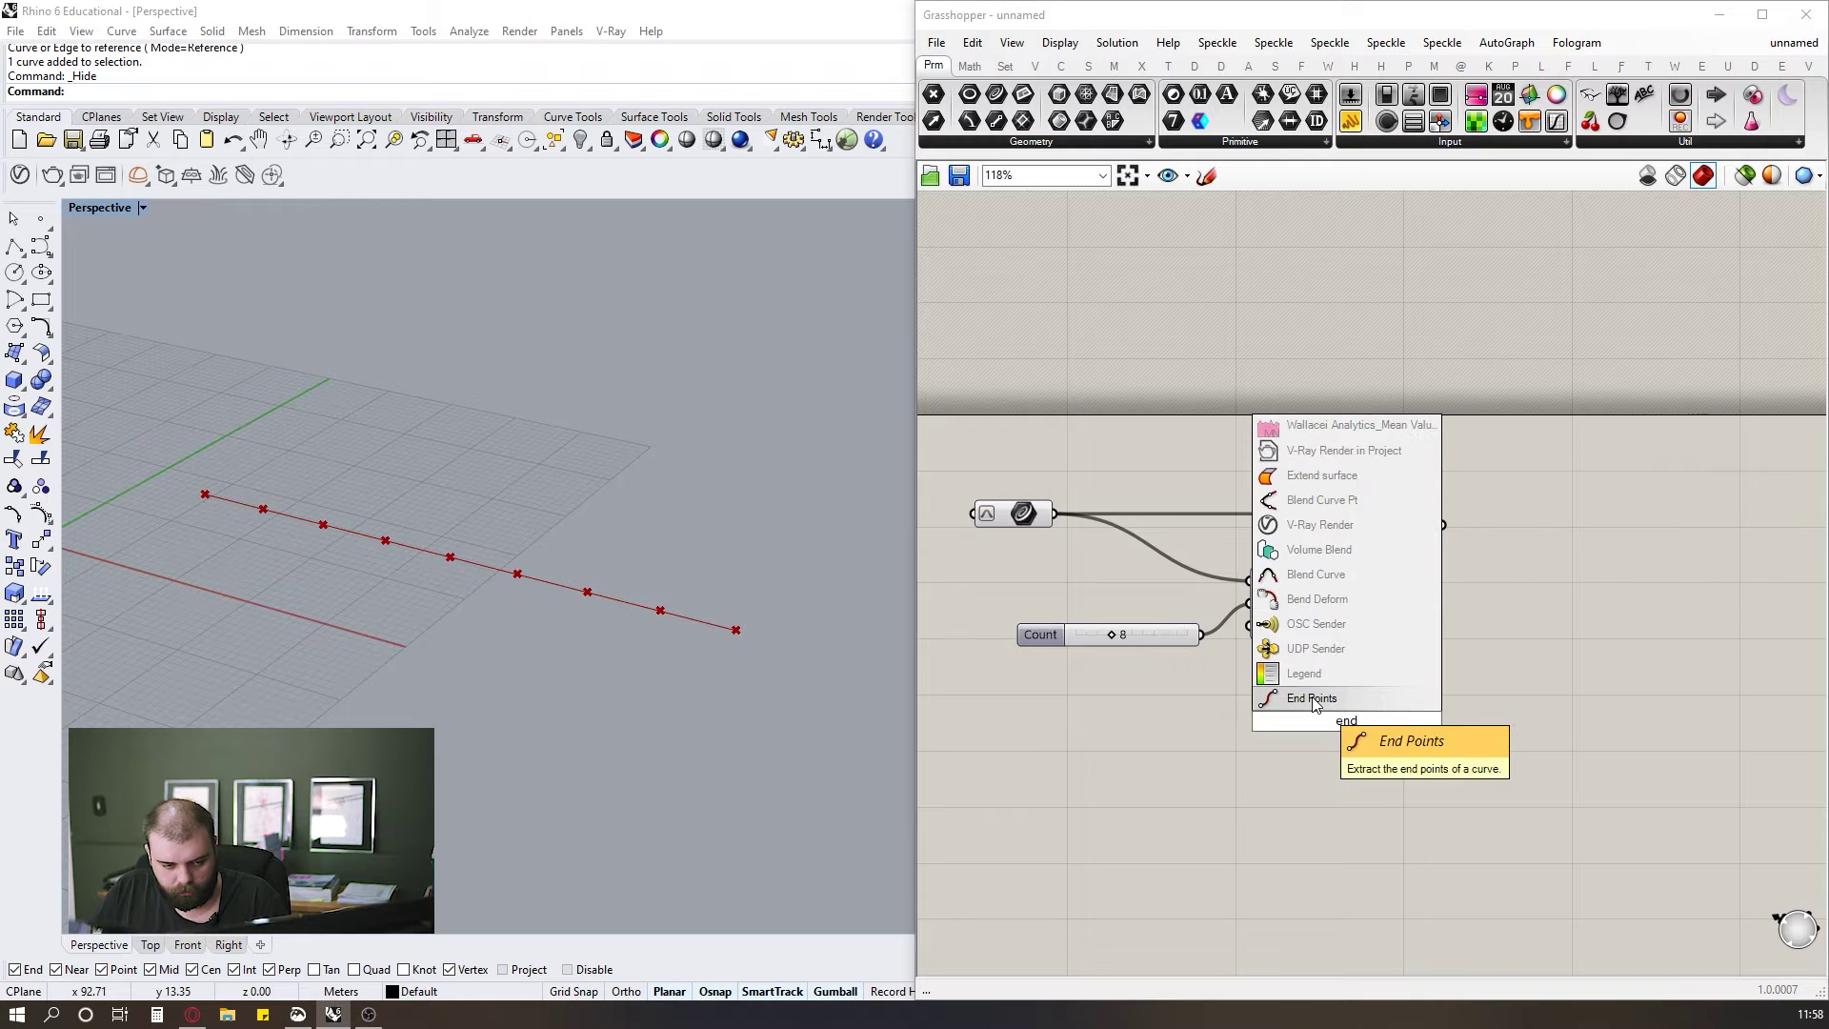
key("Return")
left_click_drag(1055, 517, 1312, 722)
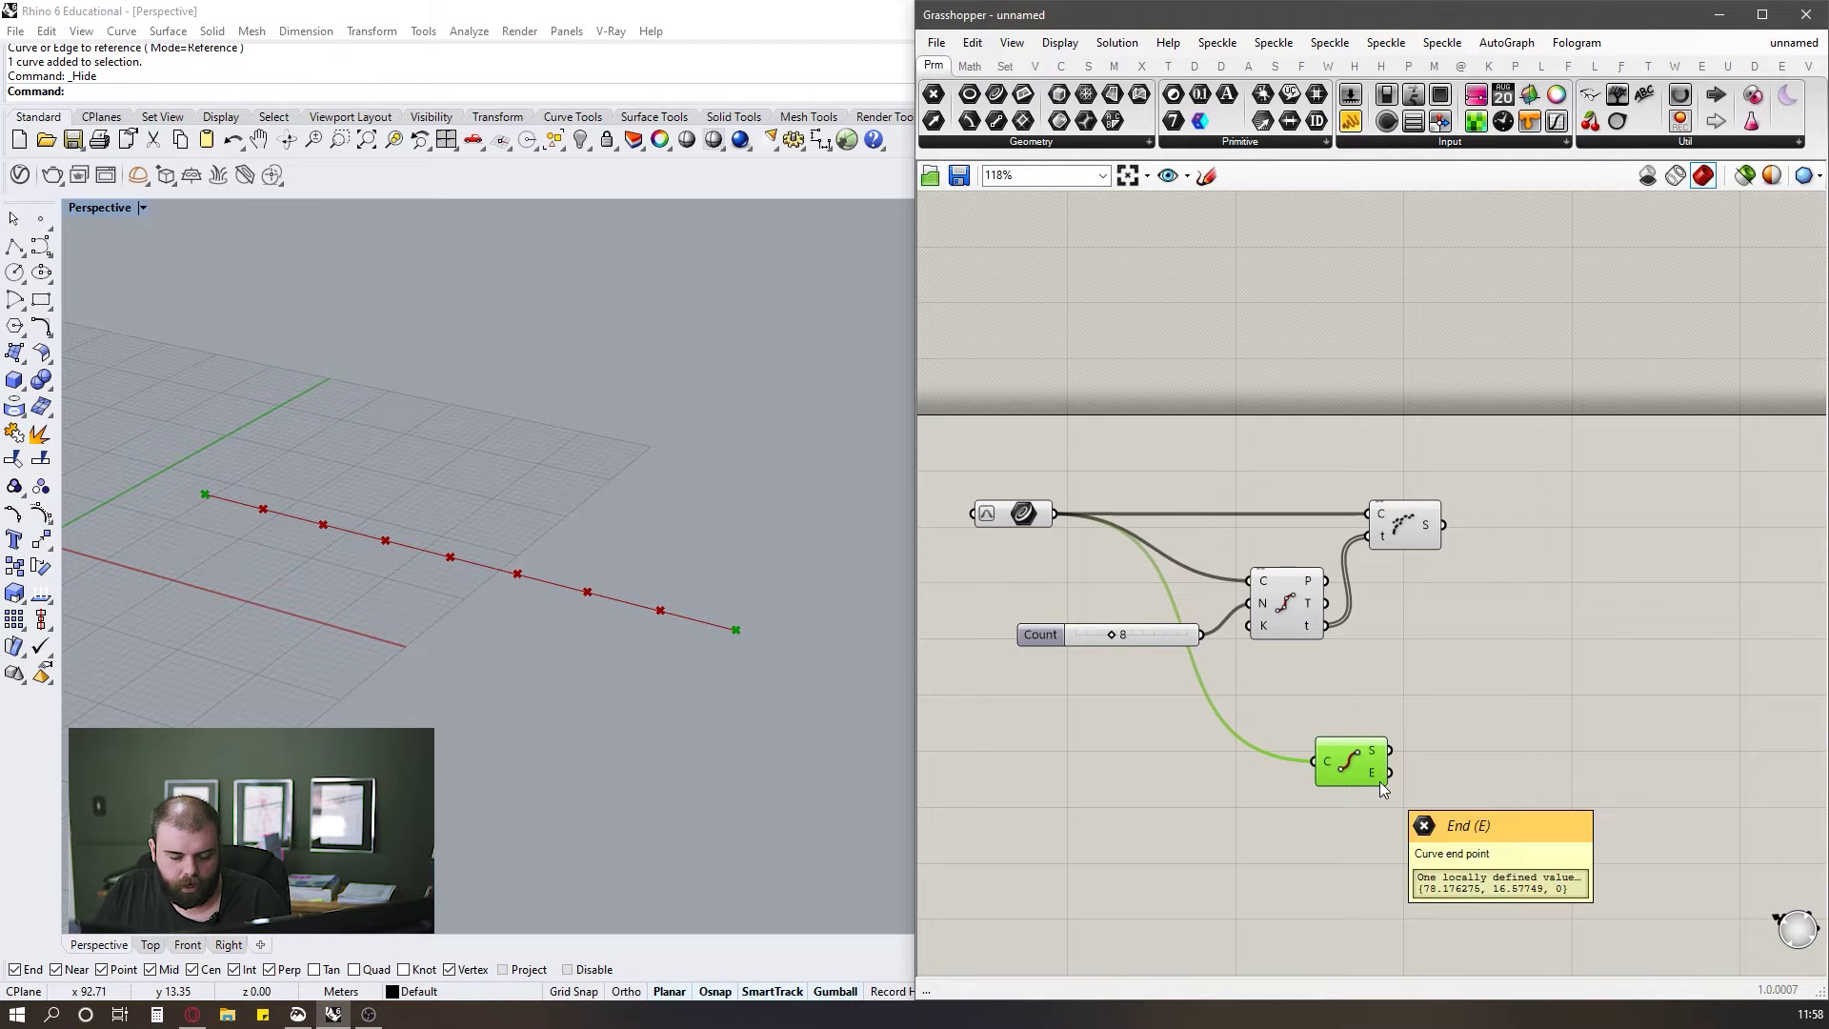
scroll(1321, 740, "up", 1)
left_click(1233, 662)
Reposition the curve components in the sheet's upper-left area and arrange the solver with its button beside them.
scroll(1274, 659, "down", 3)
scroll(1275, 659, "down", 2)
left_click_drag(1362, 768, 1031, 506)
scroll(1263, 648, "up", 2)
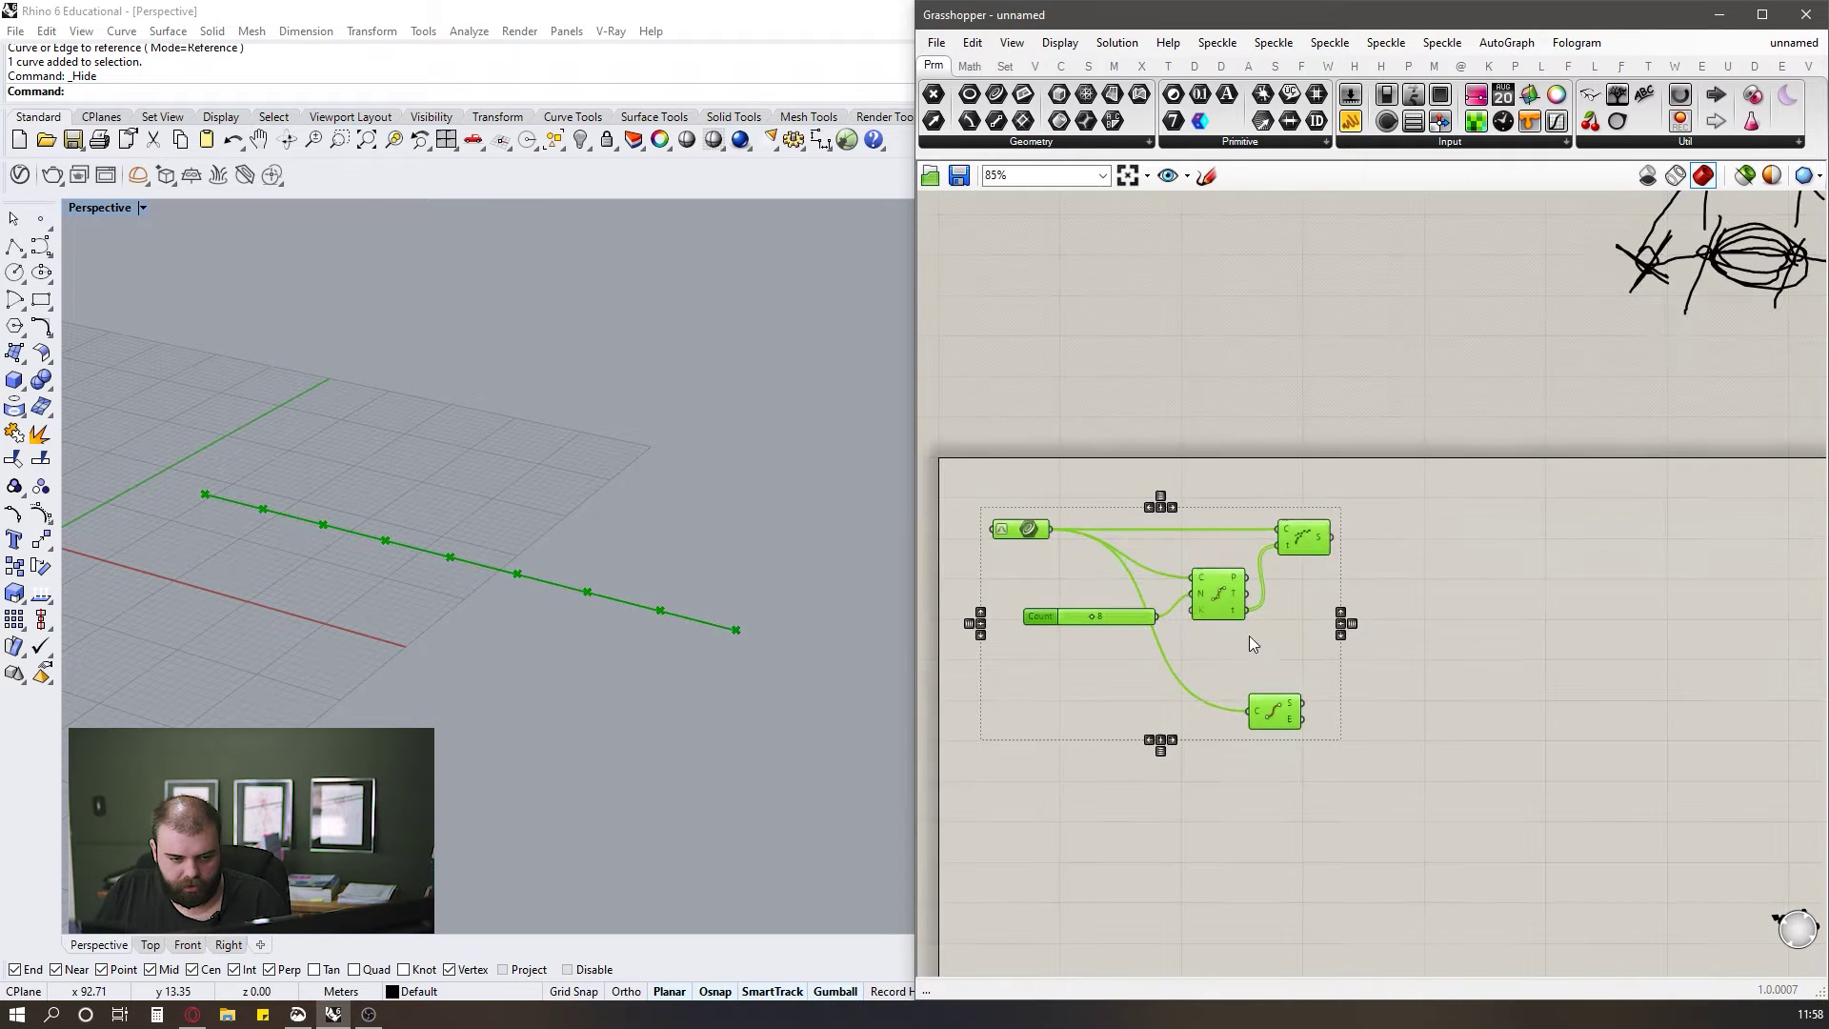
left_click(1252, 553)
scroll(1172, 514, "down", 5)
left_click_drag(1743, 685, 1472, 564)
left_click(1313, 539)
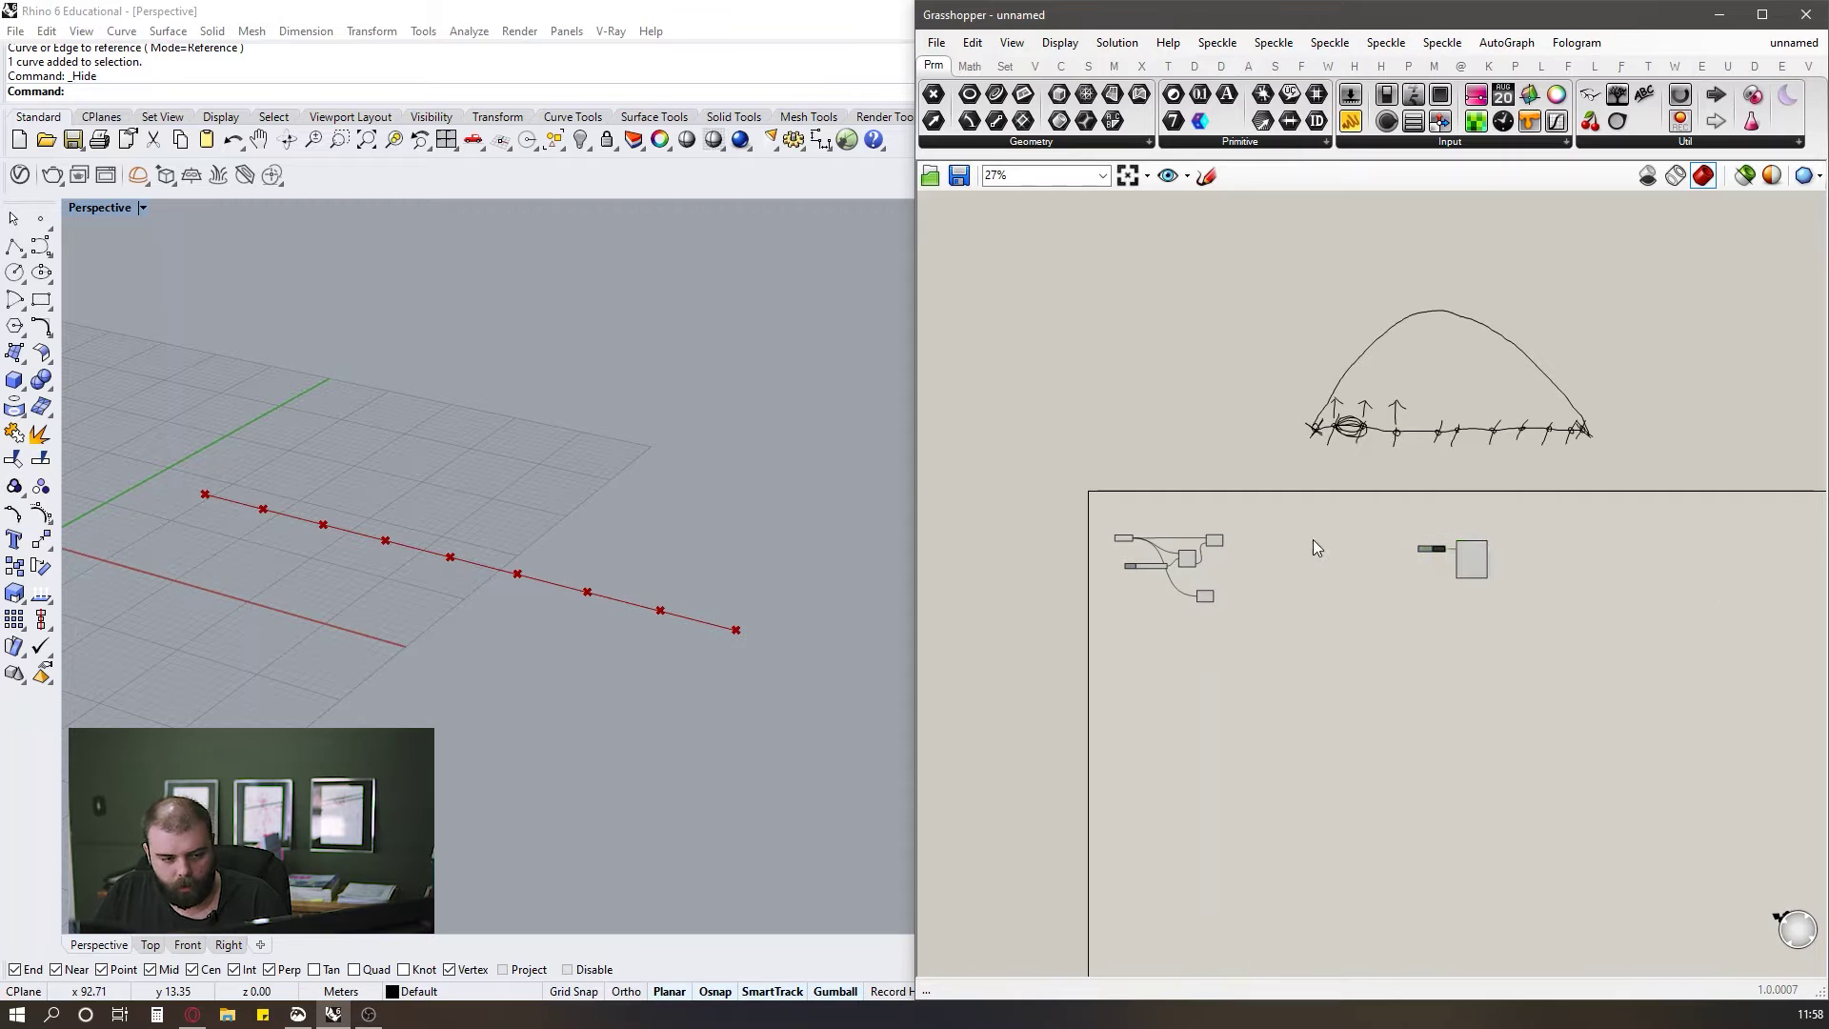
scroll(1270, 560, "up", 4)
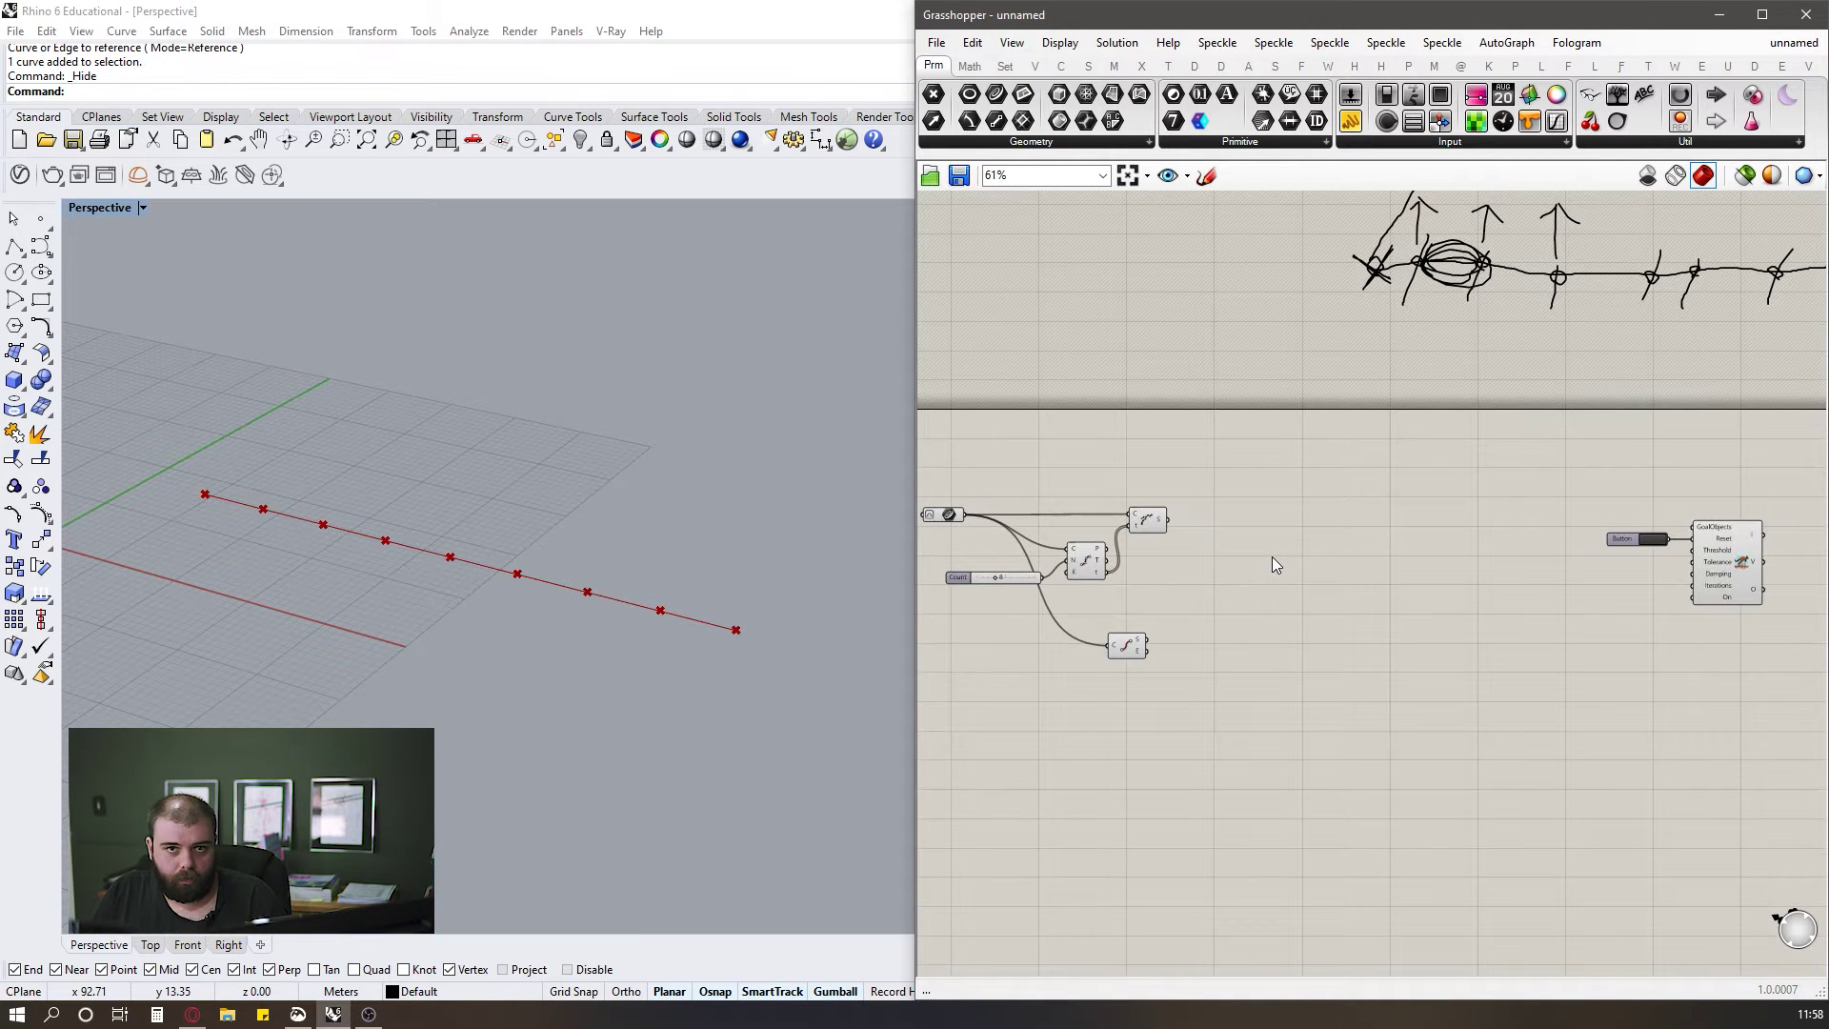
scroll(1276, 602, "down", 2)
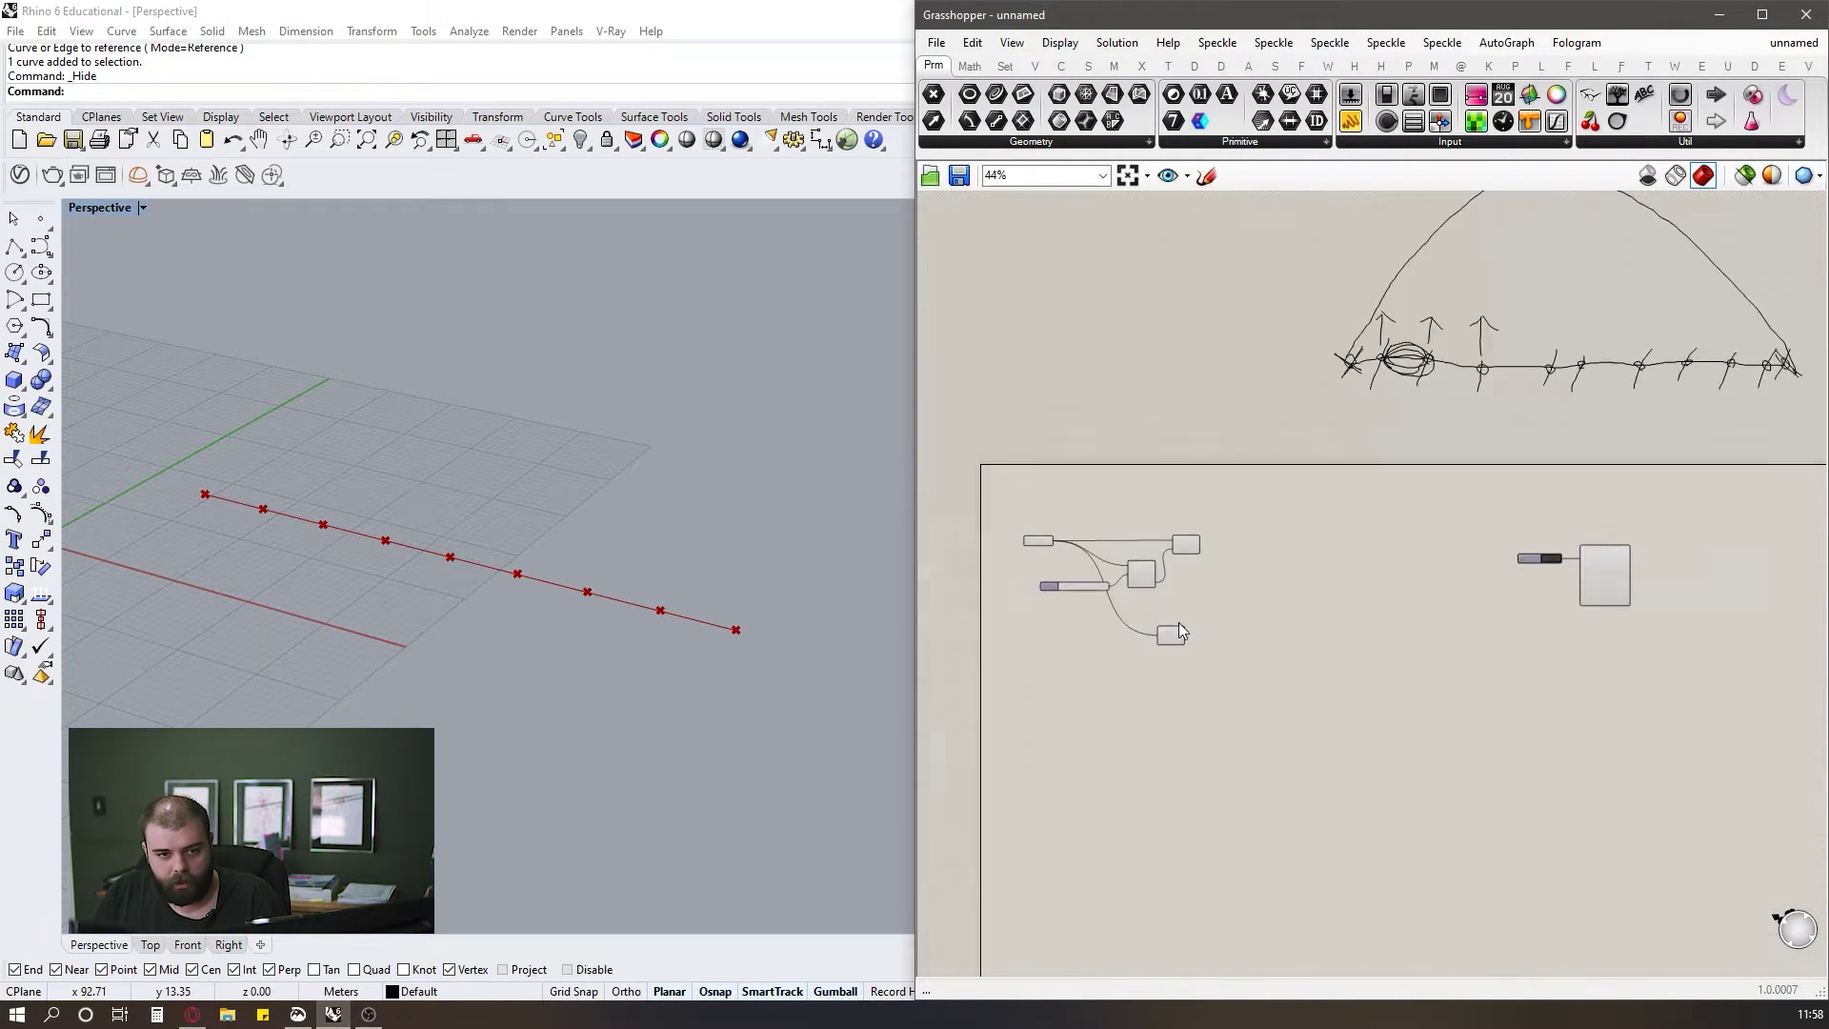
Add a Kangaroo Load goal below and well to the right of the End Points component.
scroll(1180, 621, "up", 3)
left_click(1489, 67)
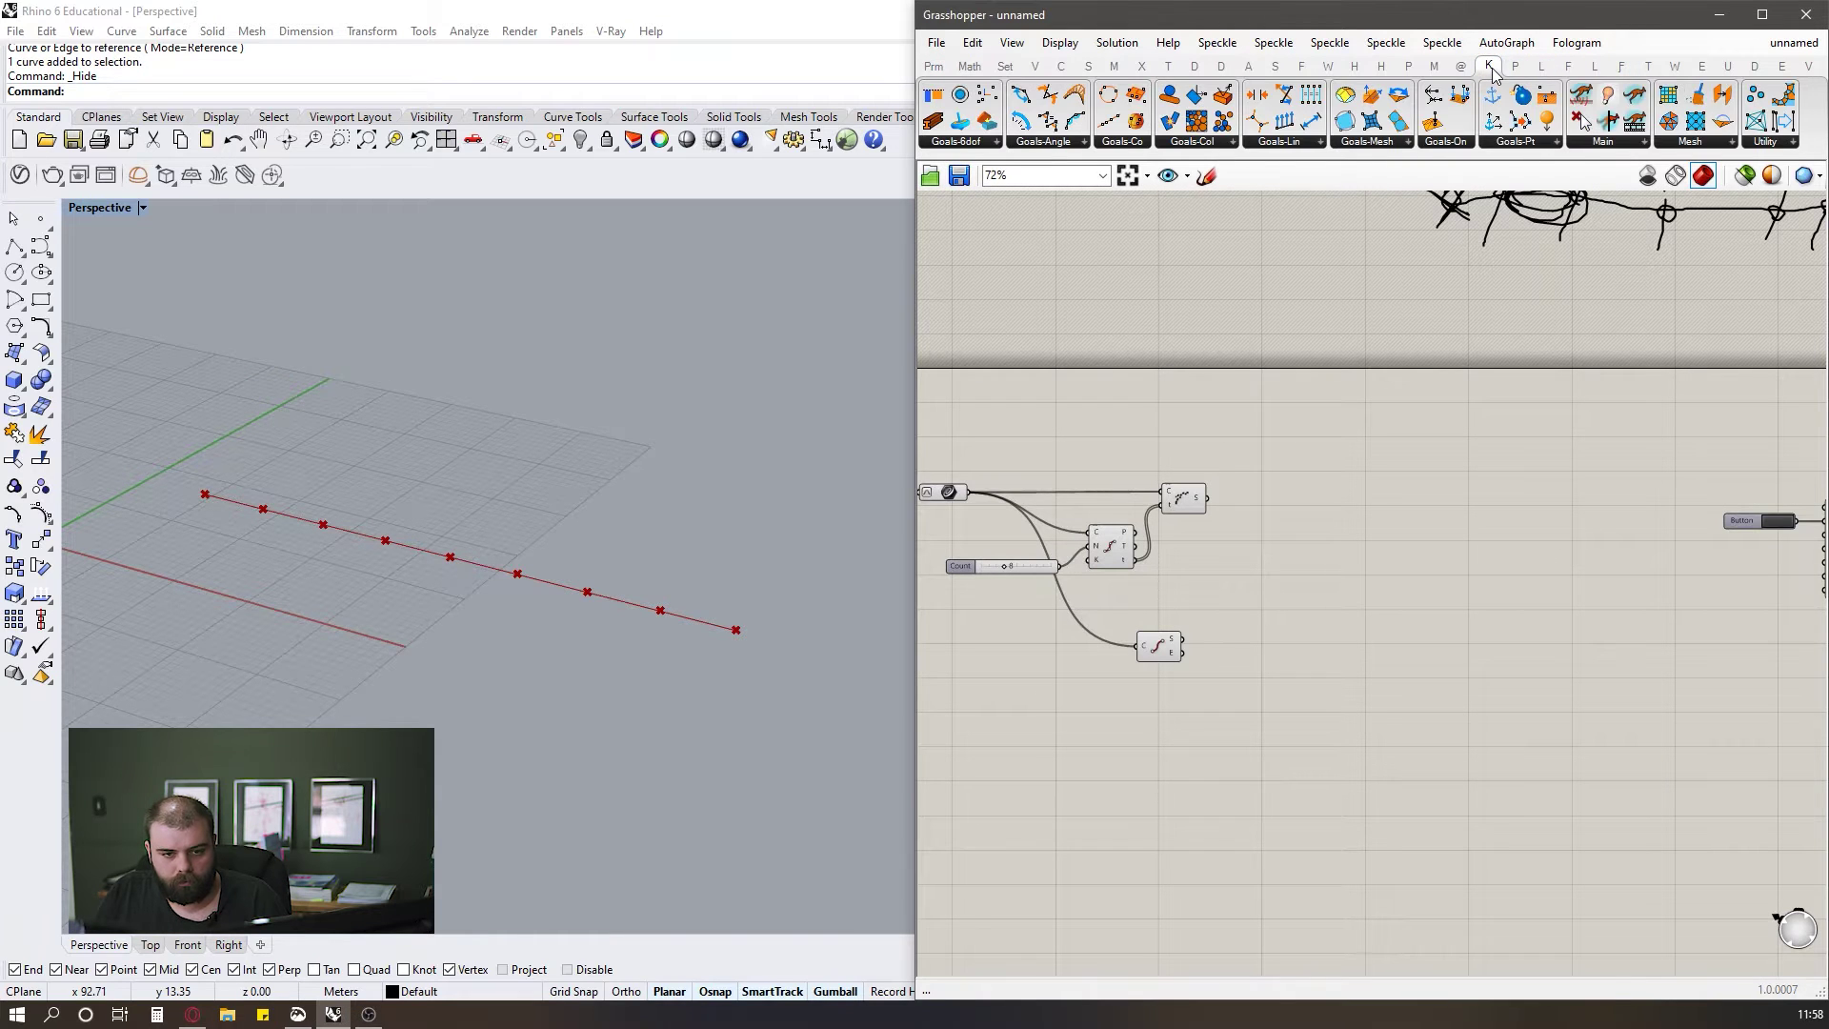
left_click(1502, 145)
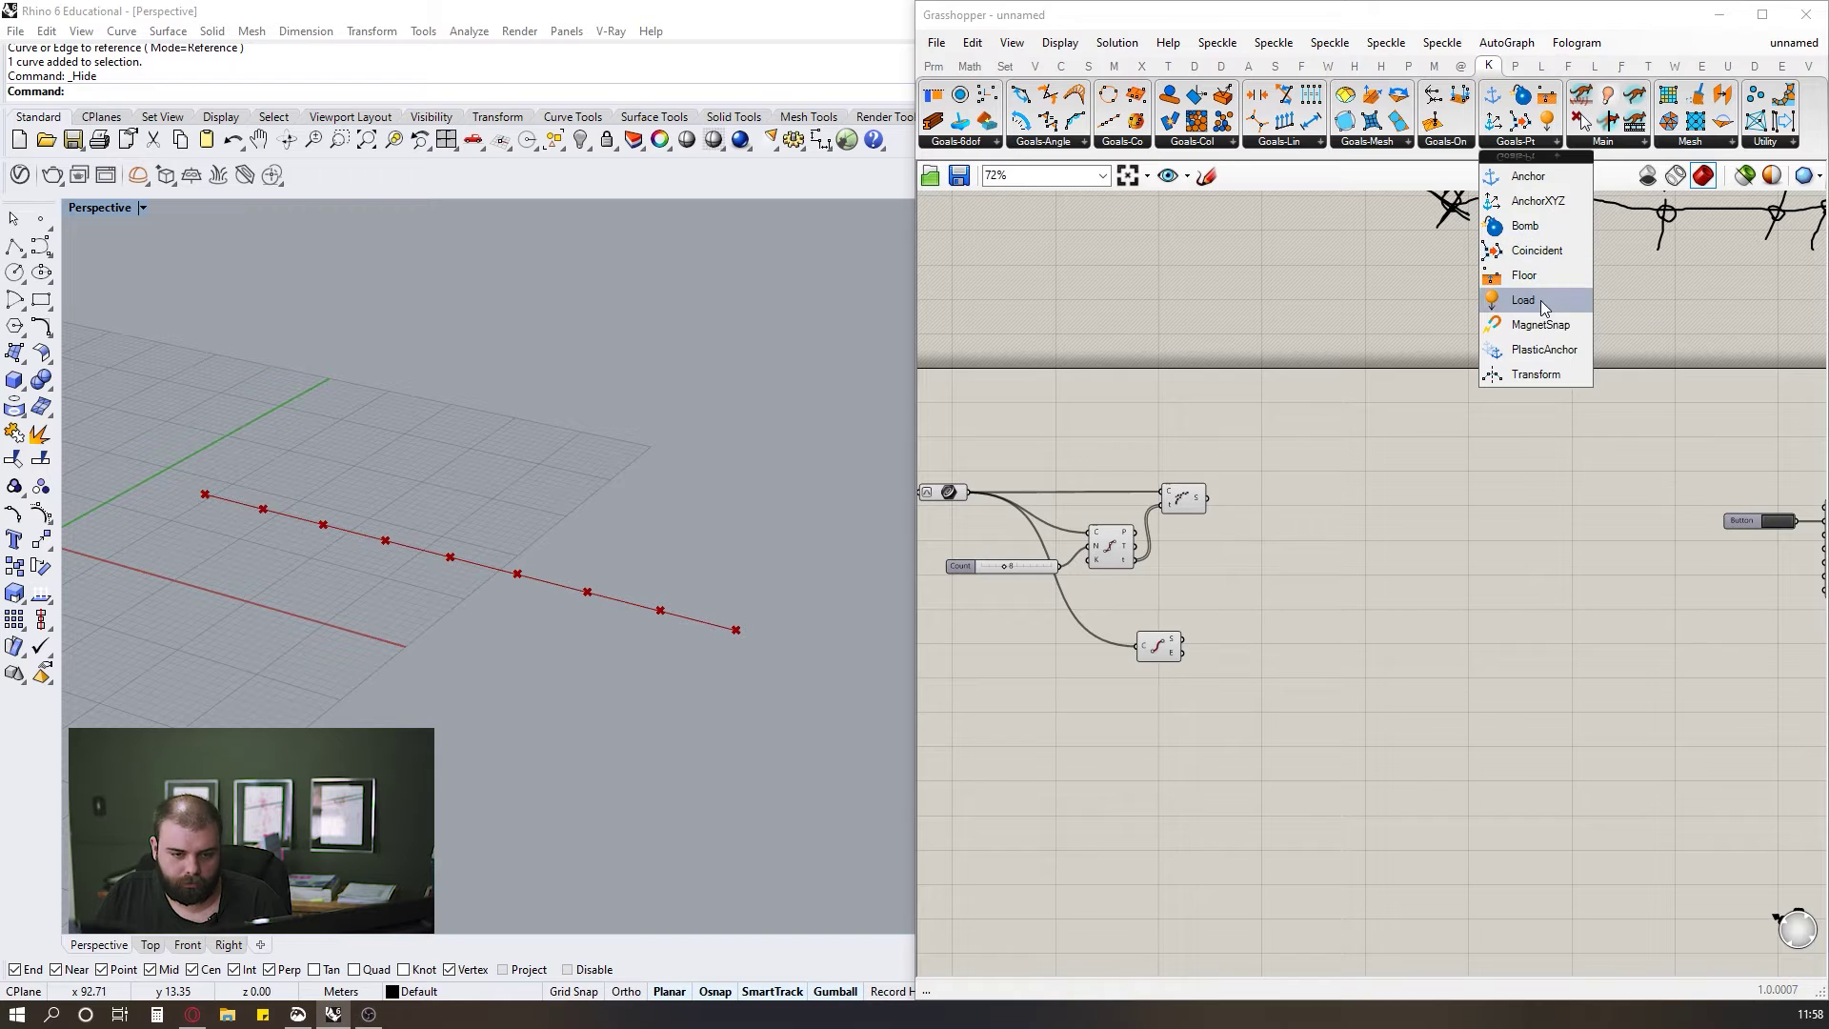
left_click_drag(1523, 300, 1412, 473)
left_click(1307, 695)
scroll(1191, 666, "up", 3)
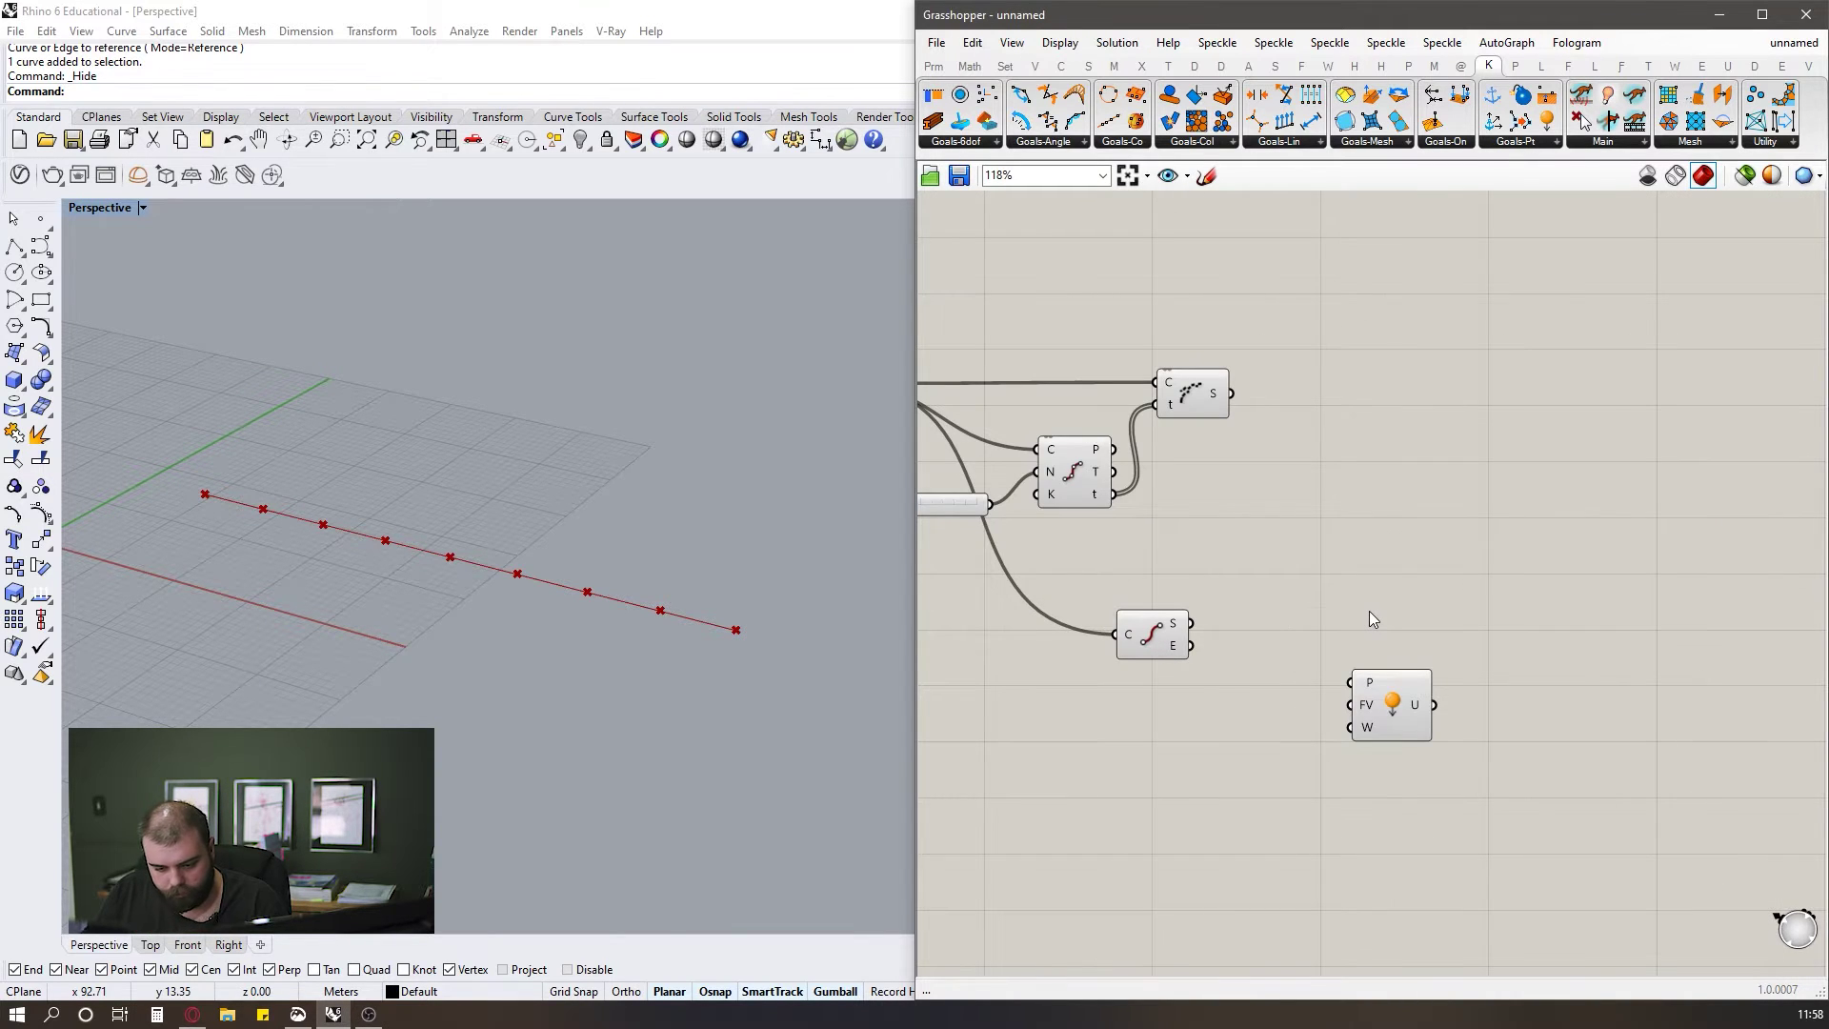
scroll(1369, 610, "down", 3)
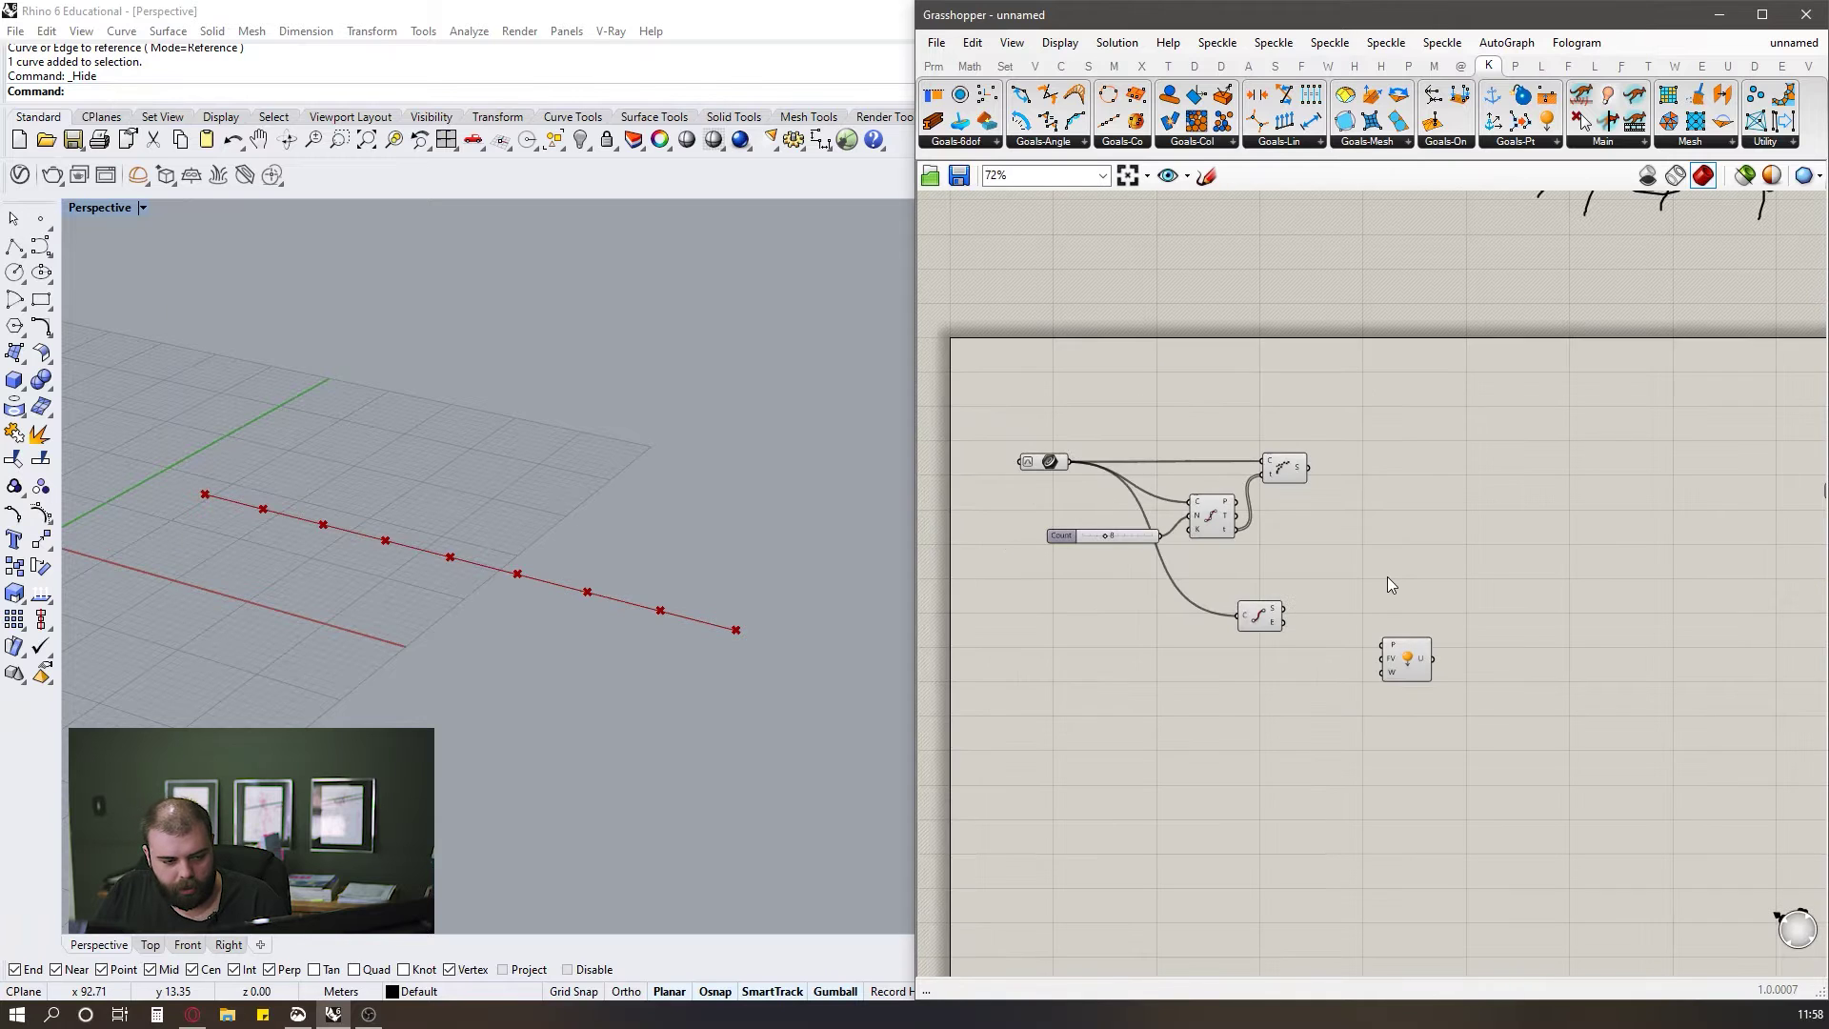
scroll(1344, 593, "up", 1)
left_click_drag(1414, 672, 1489, 658)
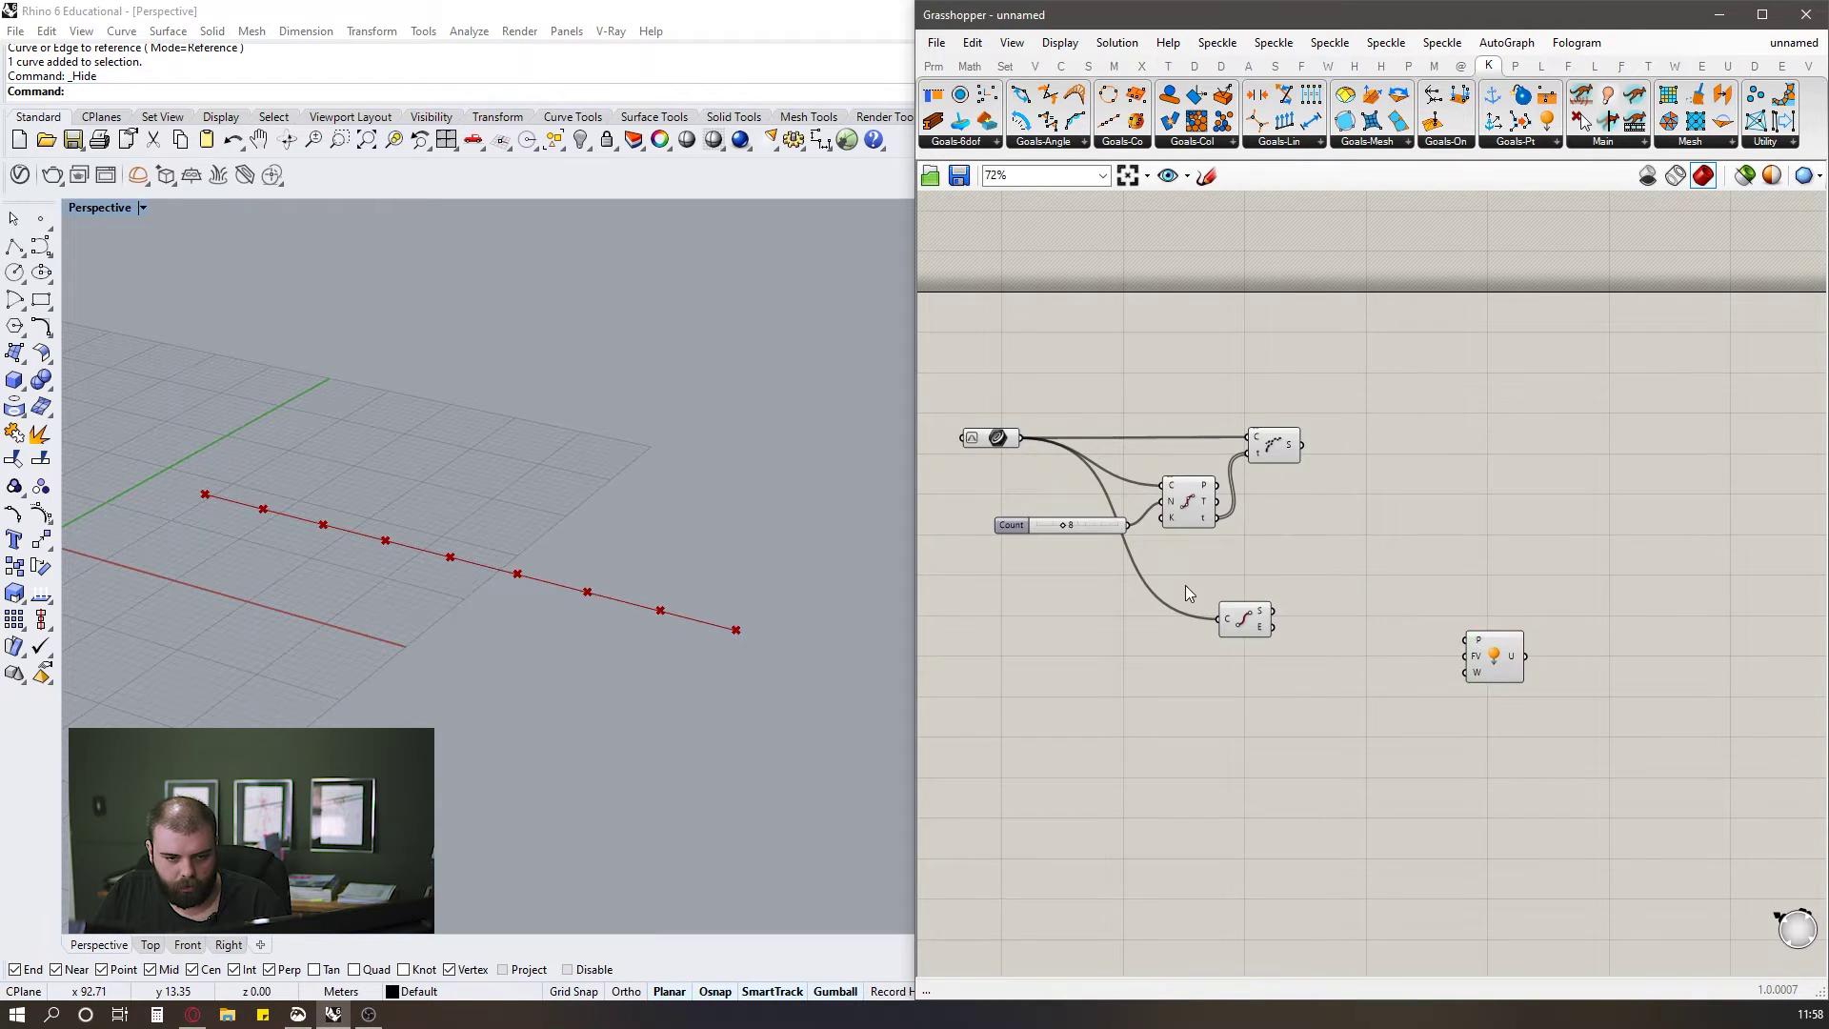
Connect Divide Curve's P output to the Load goal's P input and adjust the goal's placement.
scroll(1185, 586, "down", 4)
scroll(1255, 357, "up", 2)
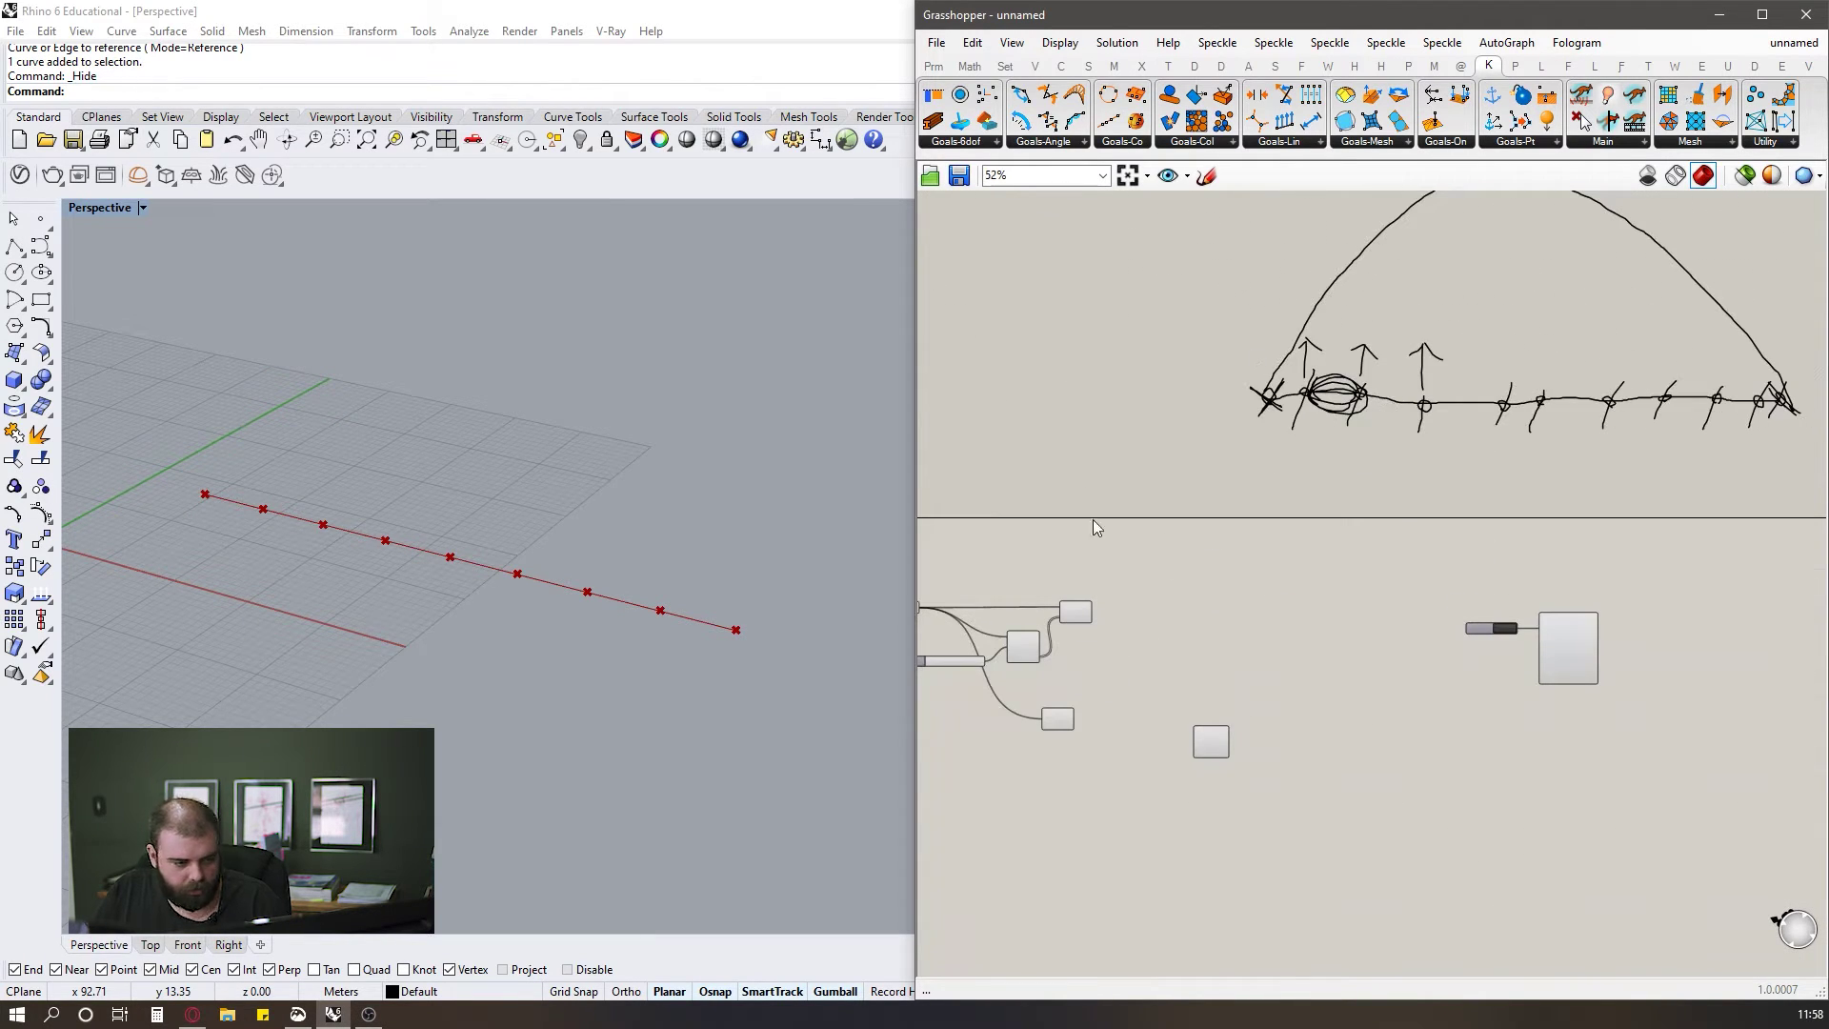
scroll(1082, 630, "up", 3)
left_click(1052, 571)
left_click_drag(1090, 570, 1385, 753)
scroll(1226, 595, "down", 6)
scroll(1325, 781, "up", 4)
left_click_drag(1280, 563, 1323, 559)
Add a Unit Z vector near Load and connect it to Load's FV input.
scroll(1323, 559, "up", 2)
scroll(1324, 560, "up", 2)
mouse_move(1299, 550)
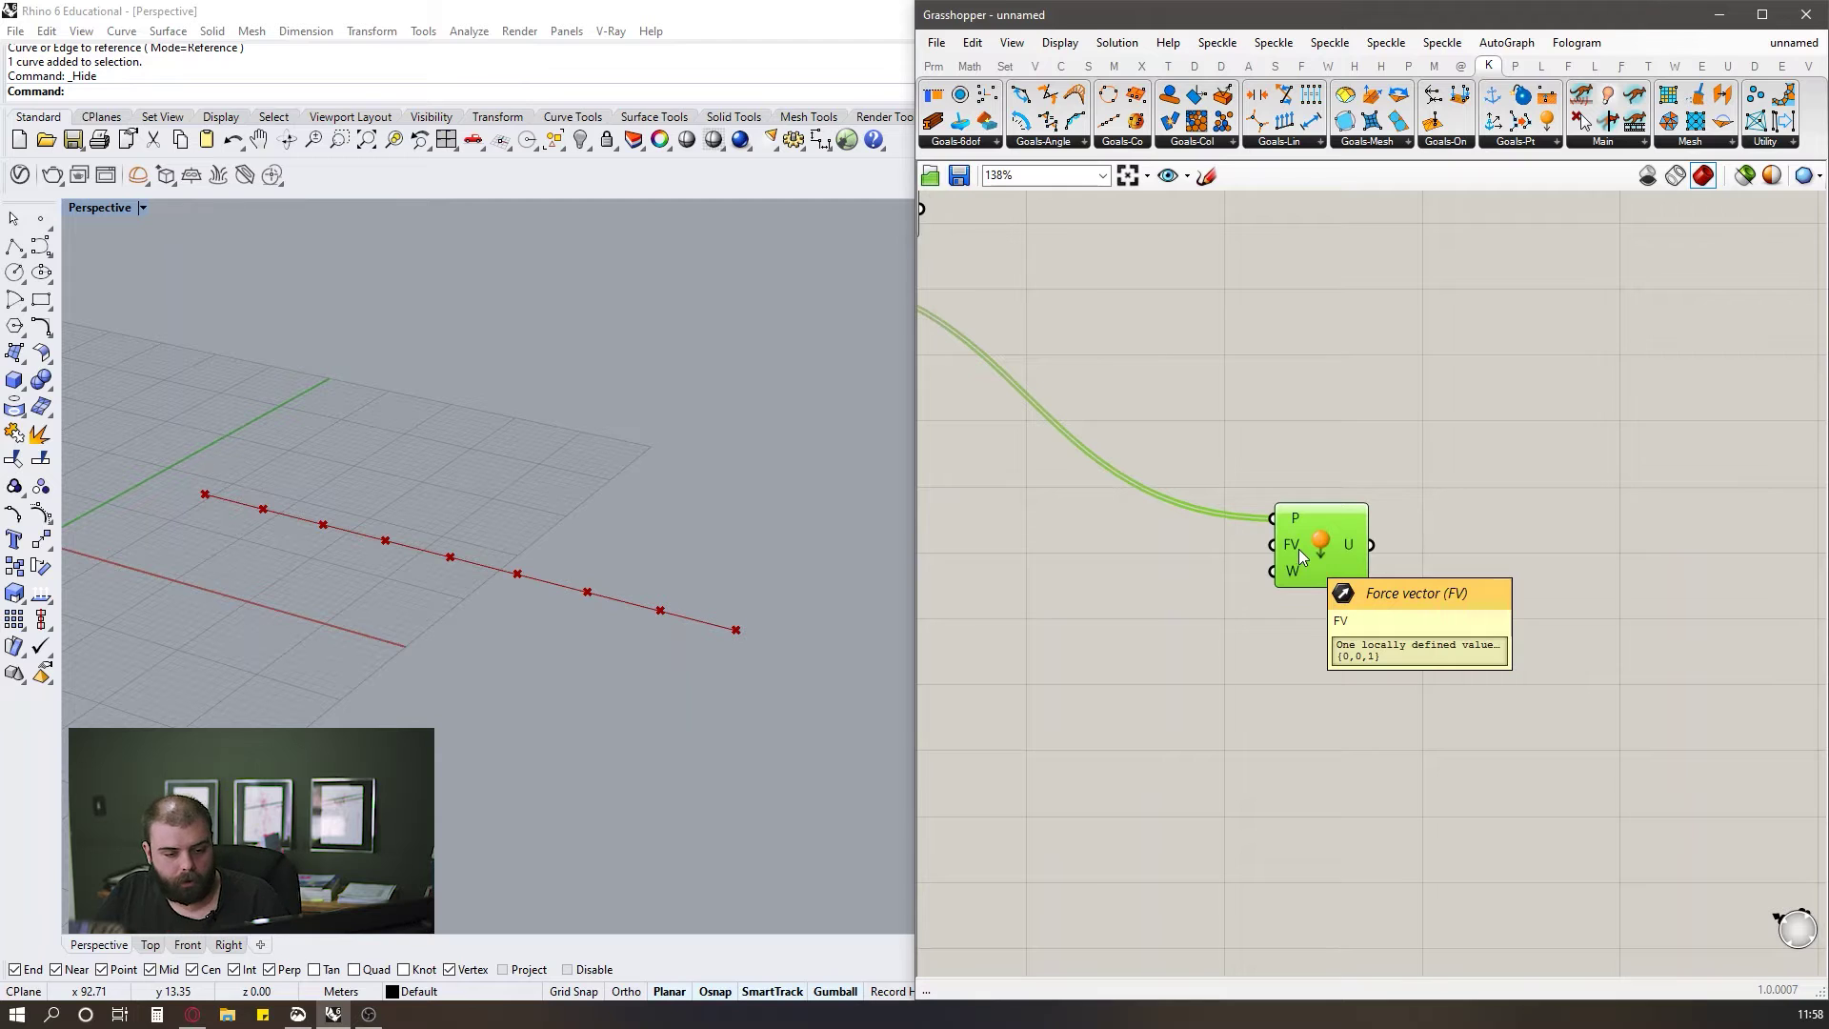
double_click(1124, 665)
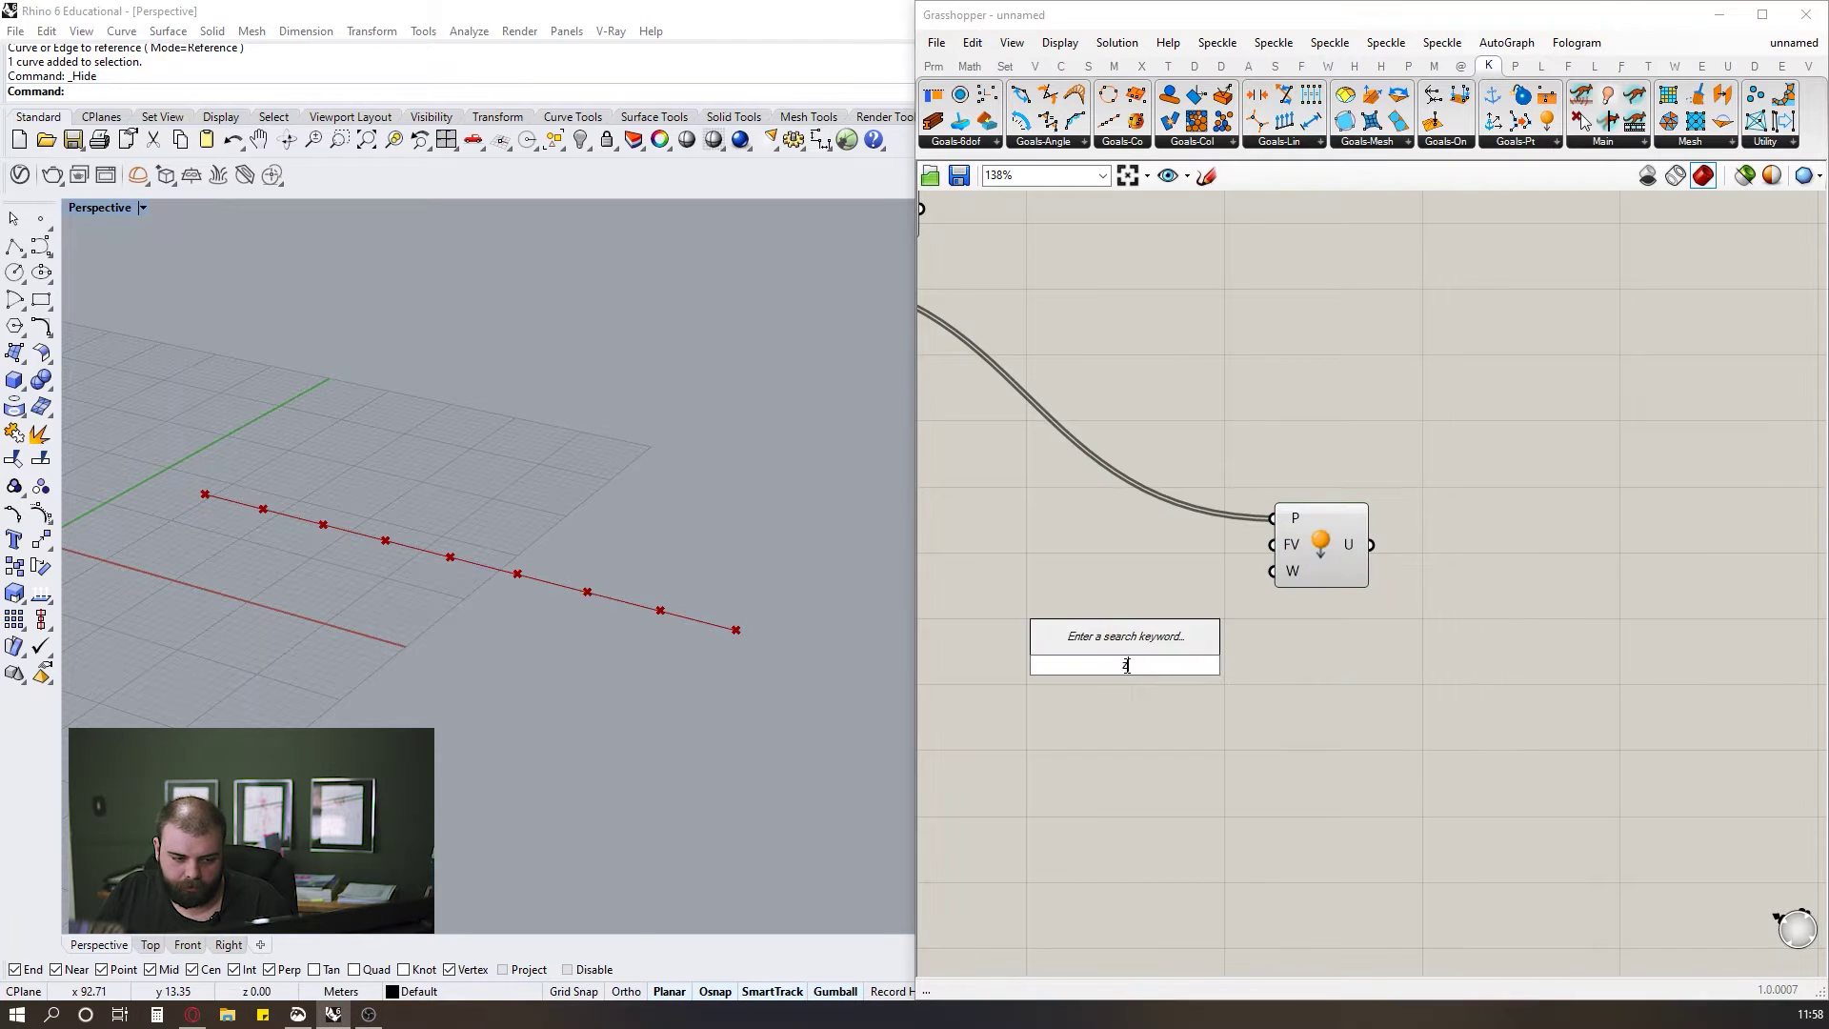
type("z")
left_click(1080, 643)
left_click_drag(1171, 667, 1286, 549)
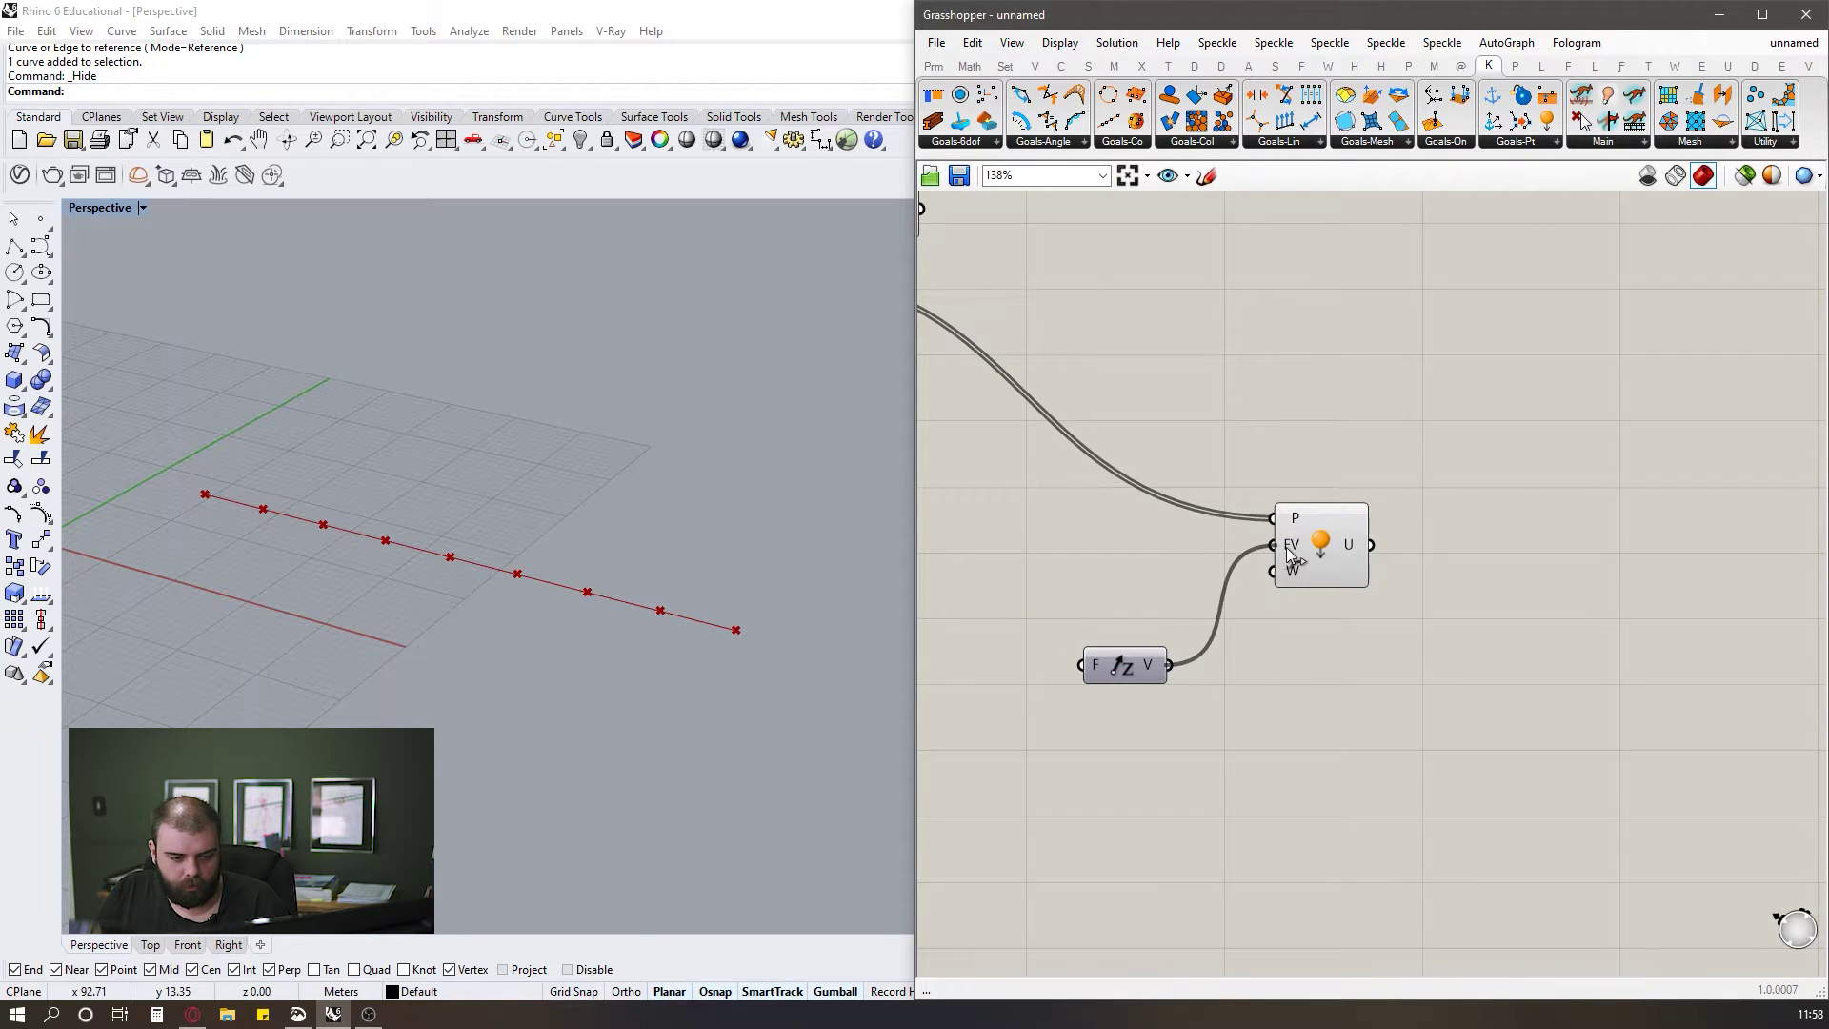
Add a number slider defined as 0<10.00 and place it beside the Unit Z component.
scroll(1477, 591, "down", 3)
scroll(1238, 625, "up", 2)
double_click(1098, 672)
type("0<10.00")
key("Return")
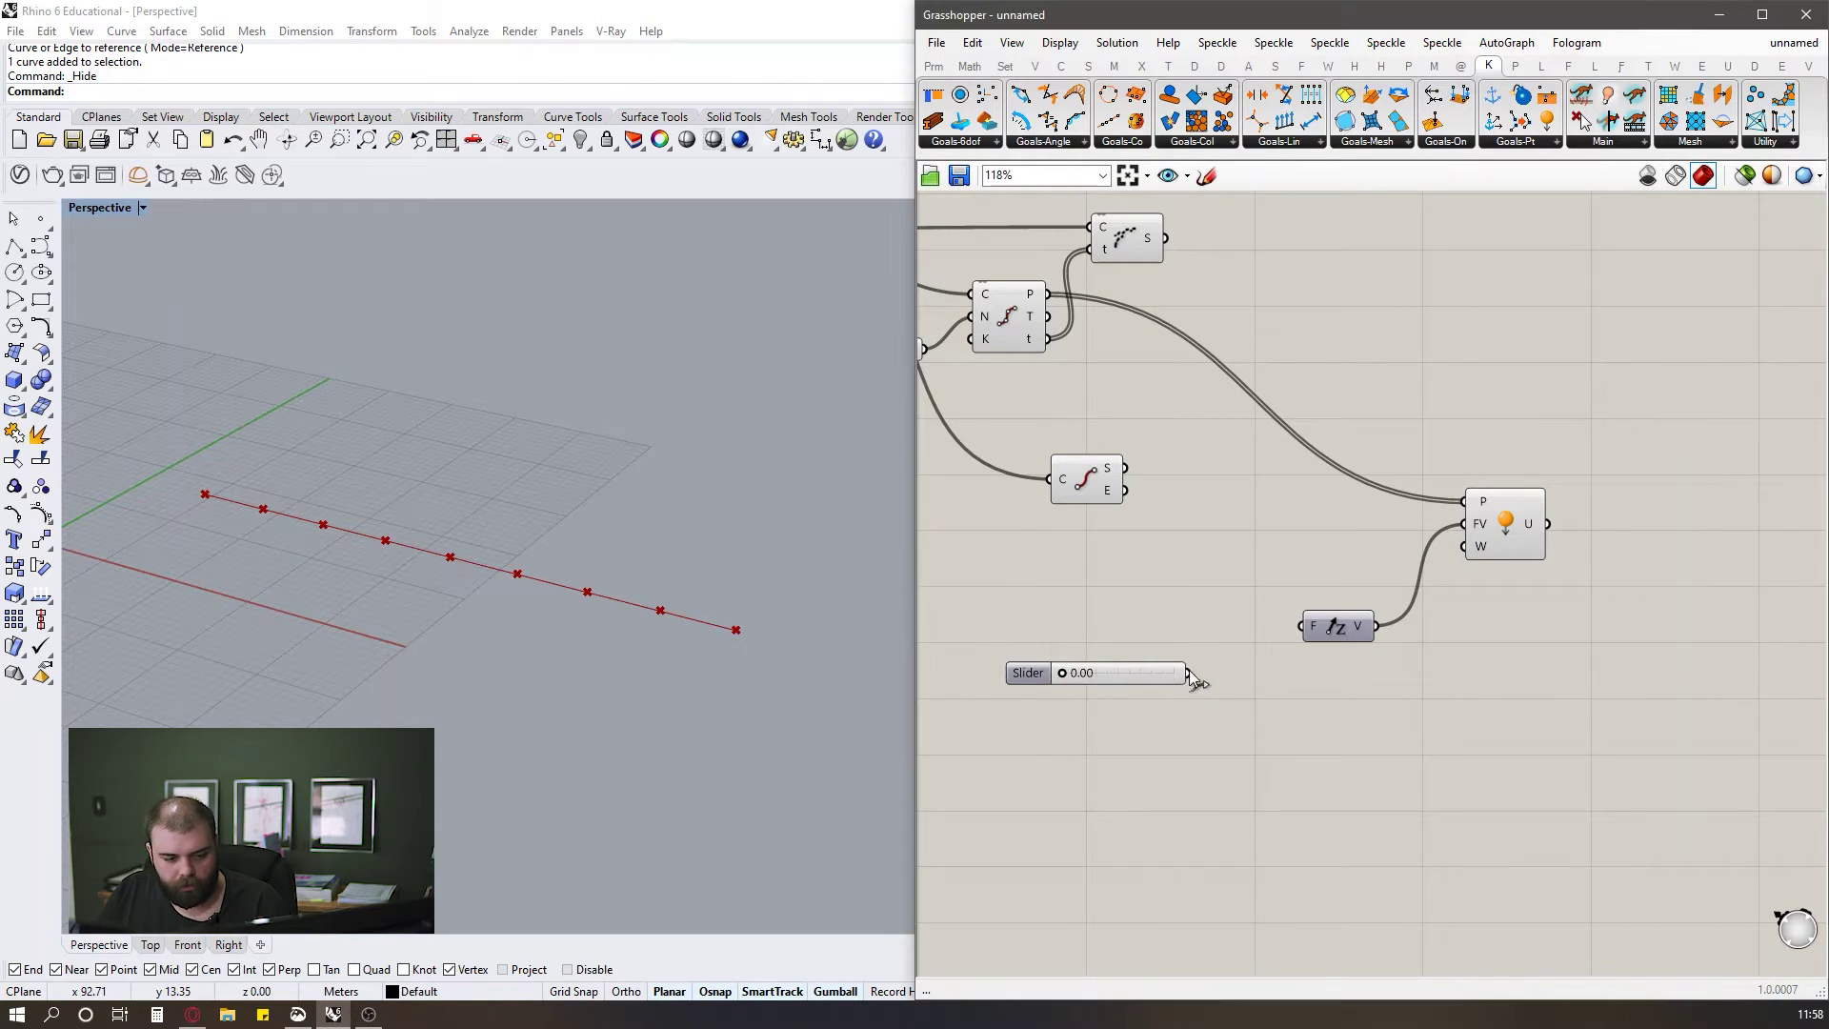
left_click_drag(1146, 671, 1190, 633)
double_click(1176, 731)
type("0<10.00")
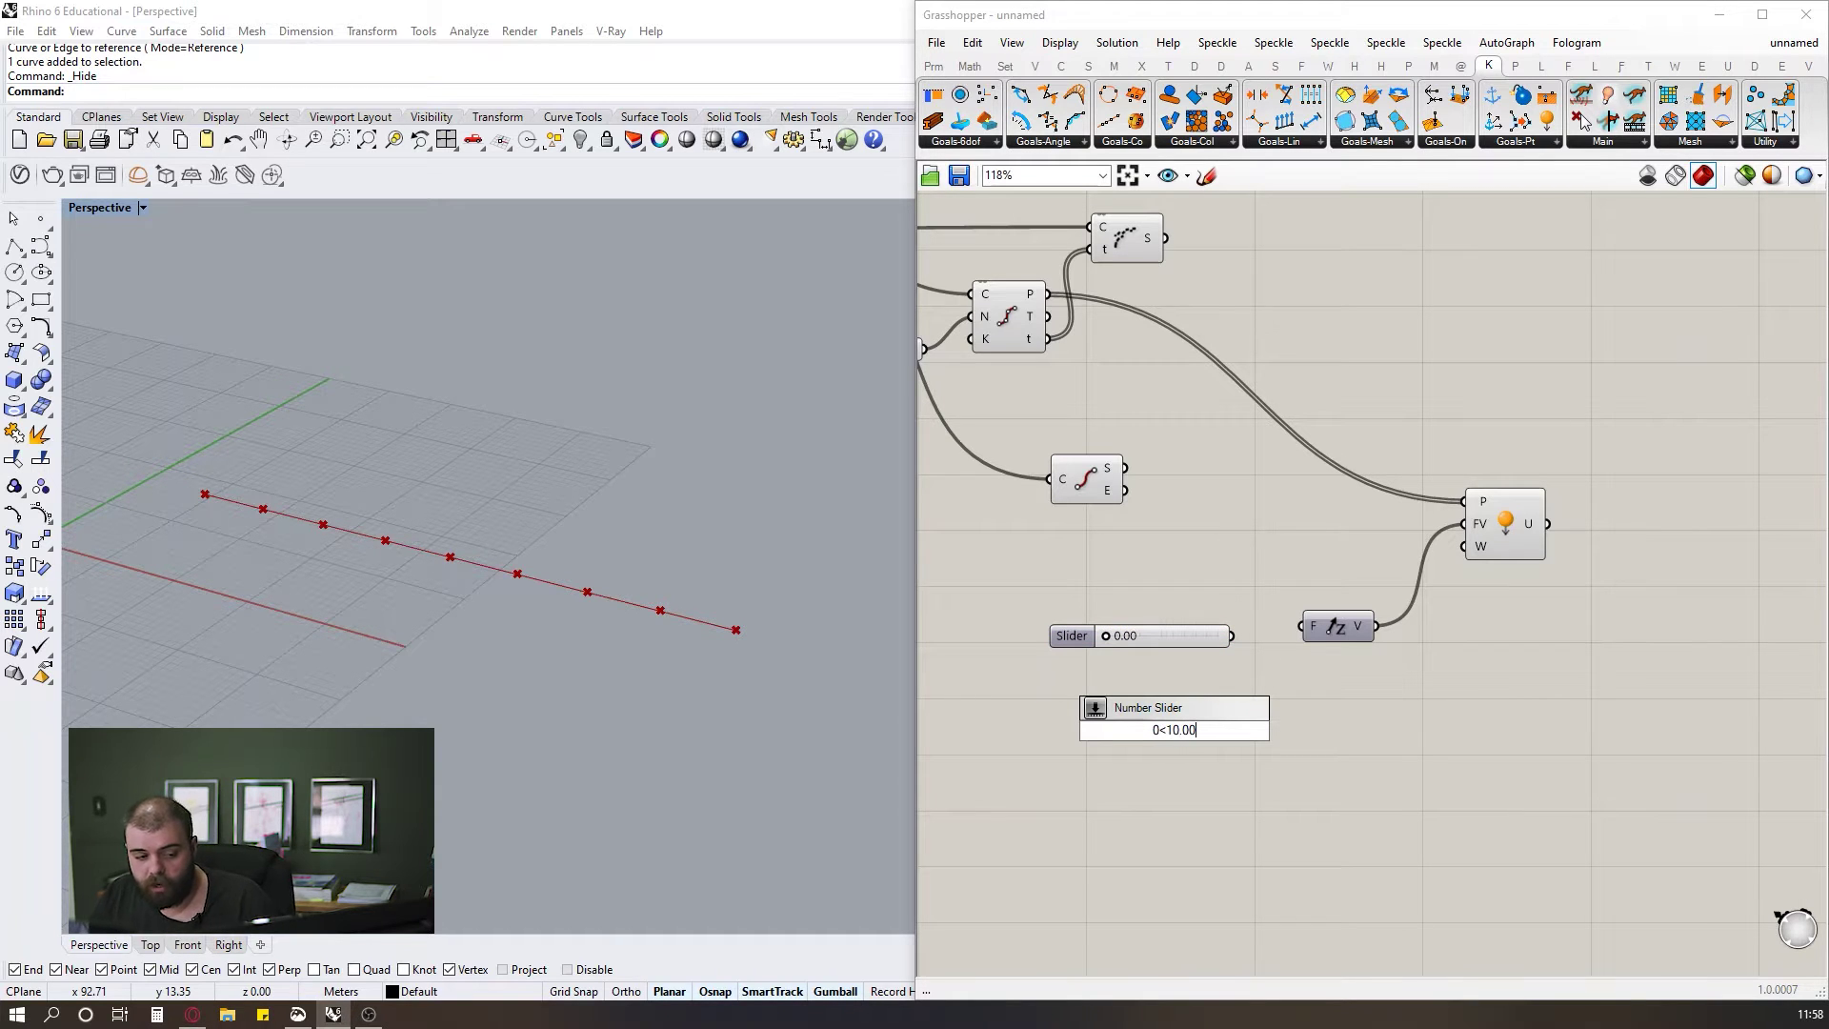
left_click(1365, 768)
Connect the number slider to Unit Z's F input and move the Load goal slightly down.
left_click_drag(1179, 641, 1193, 641)
scroll(1205, 658, "down", 3)
scroll(1208, 607, "up", 3)
left_click_drag(1229, 803, 999, 655)
left_click_drag(1265, 851, 987, 682)
left_click(1143, 620)
scroll(1110, 724, "up", 3)
scroll(1248, 637, "down", 3)
left_click_drag(1294, 700, 1355, 691)
left_click_drag(1548, 583, 1545, 627)
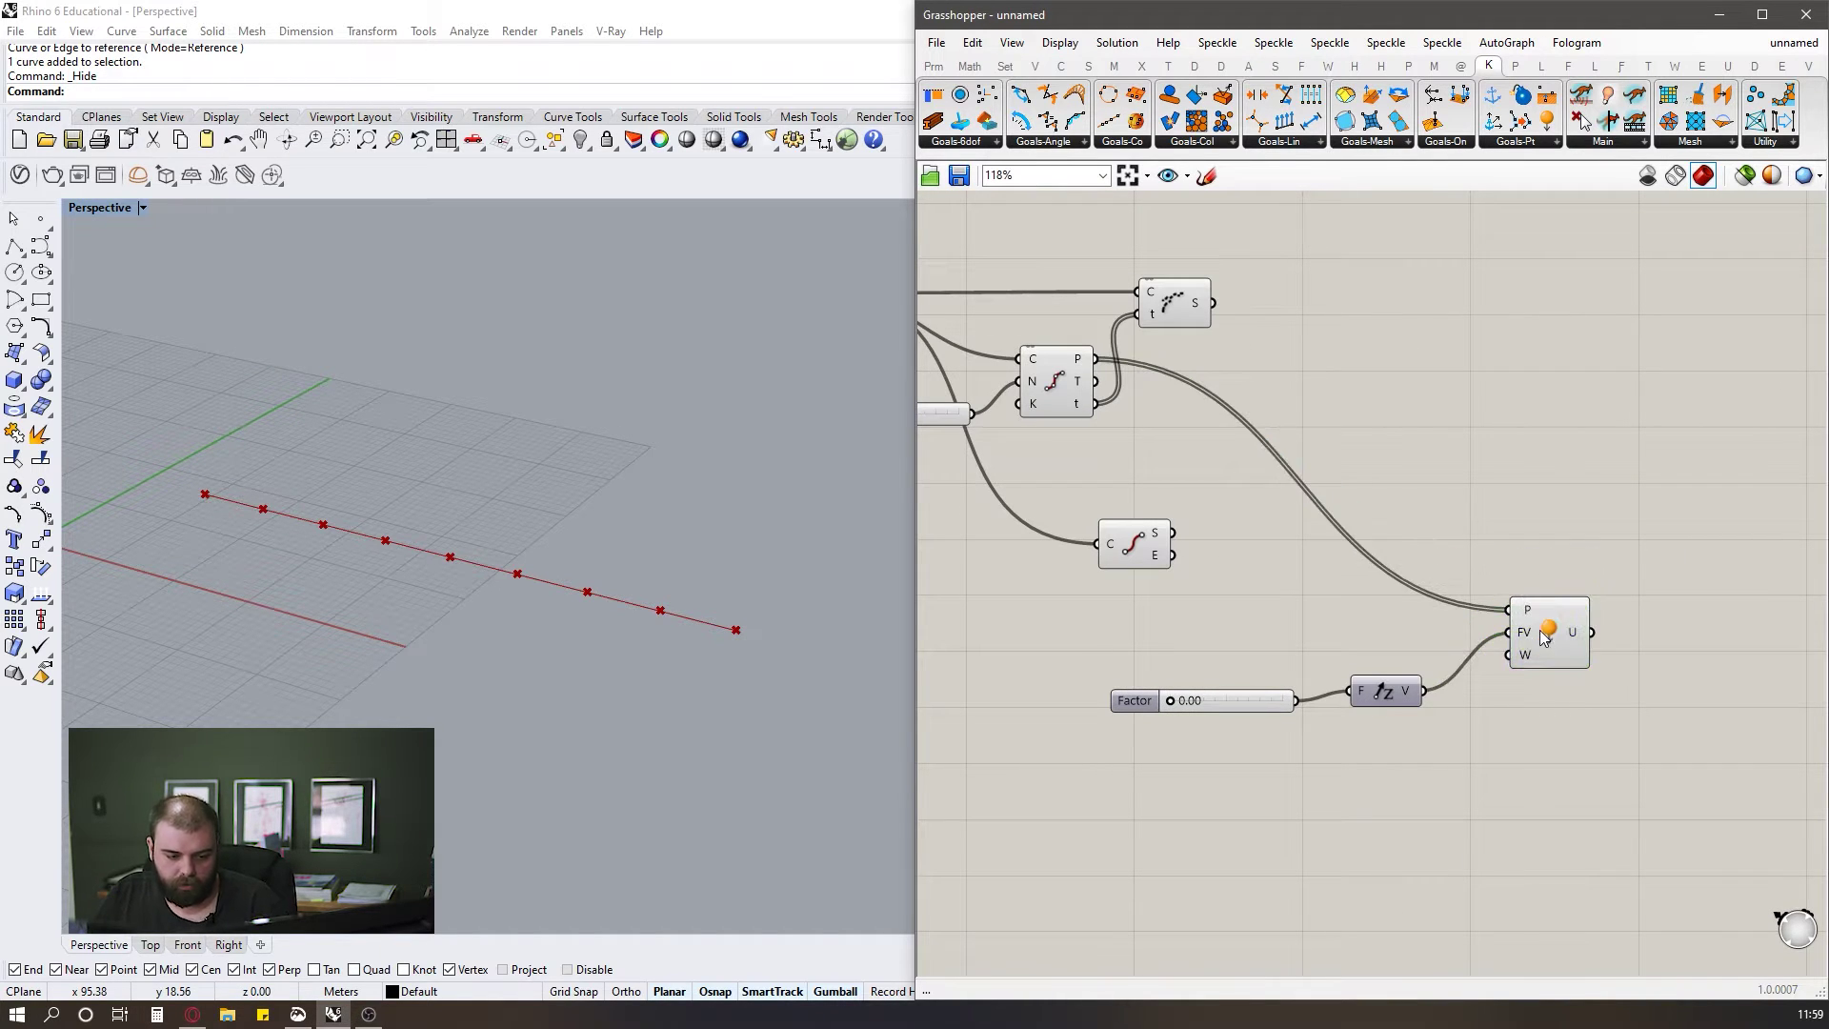
Set the Factor slider to 3.23 and move the Load goal farther right of Unit Z.
left_click_drag(1184, 701, 1206, 703)
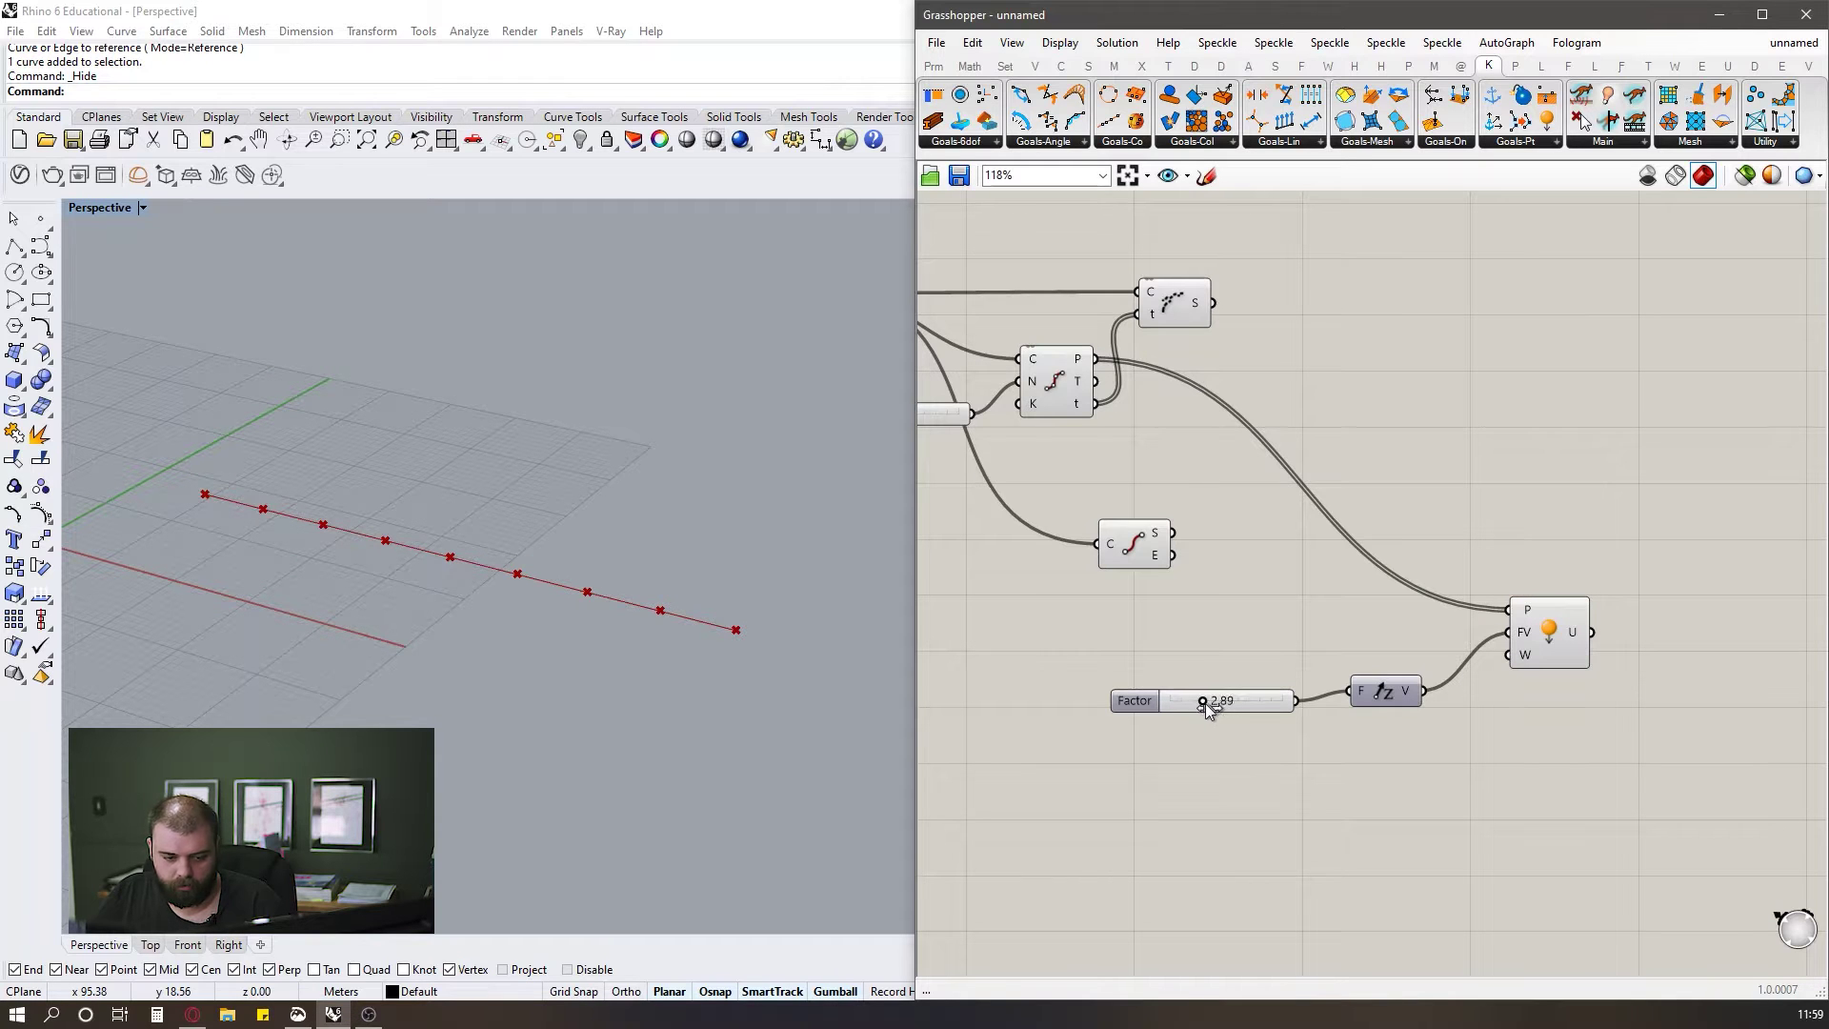
right_click_drag(1463, 675, 1380, 674)
left_click_drag(1460, 628, 1543, 632)
left_click(1328, 621)
left_click(1334, 636)
Add a Kangaroo Anchor goal to the canvas above the Load goal.
scroll(1287, 672, "down", 5)
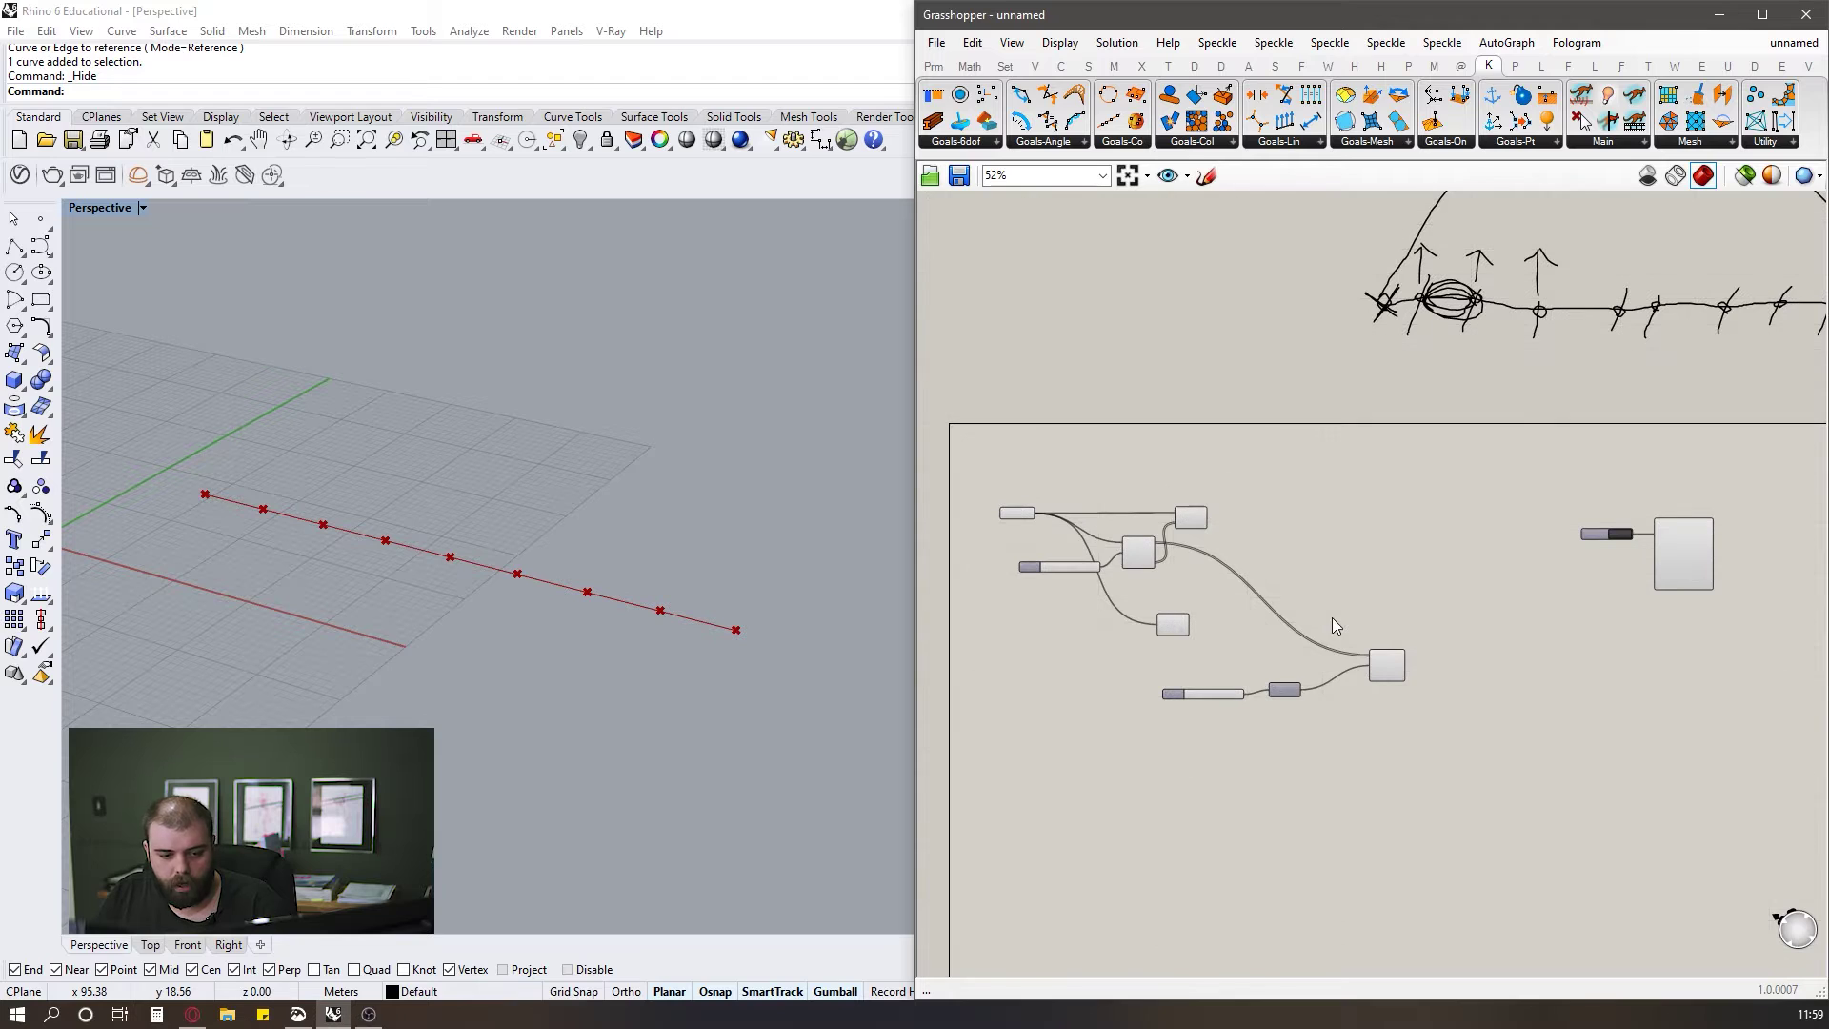
scroll(1305, 587, "up", 3)
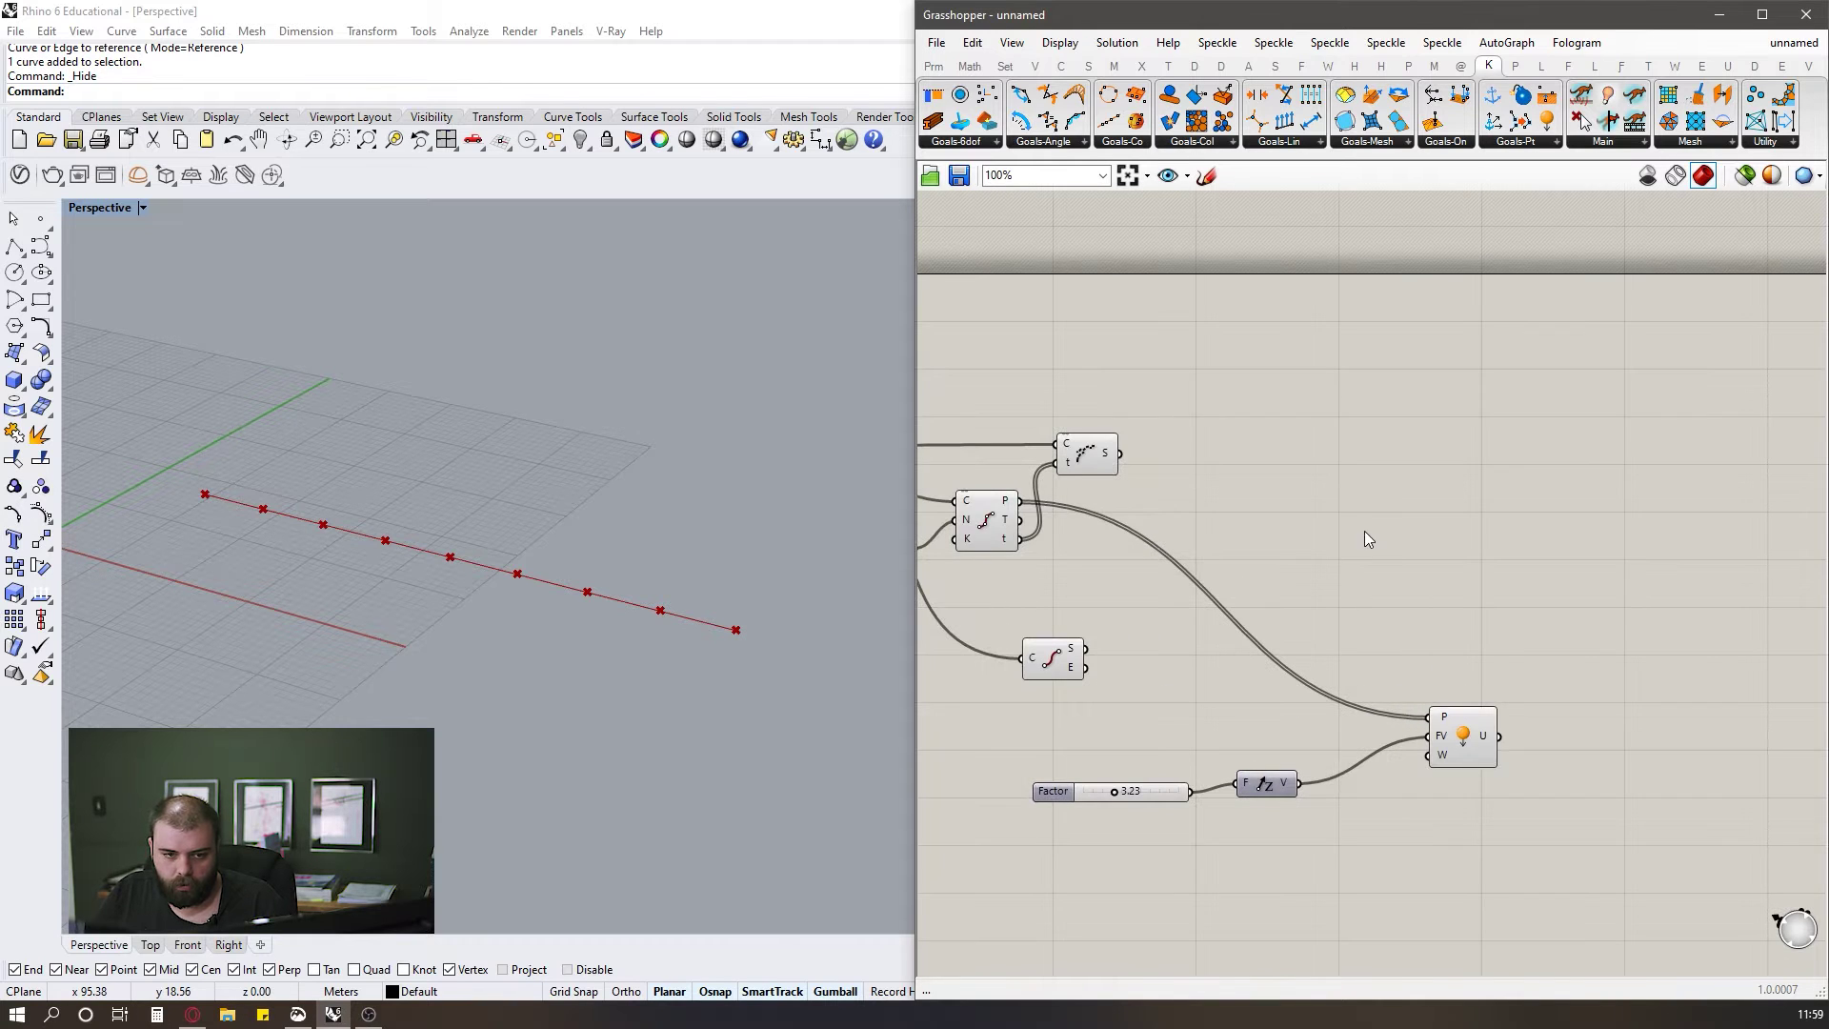
left_click(1525, 142)
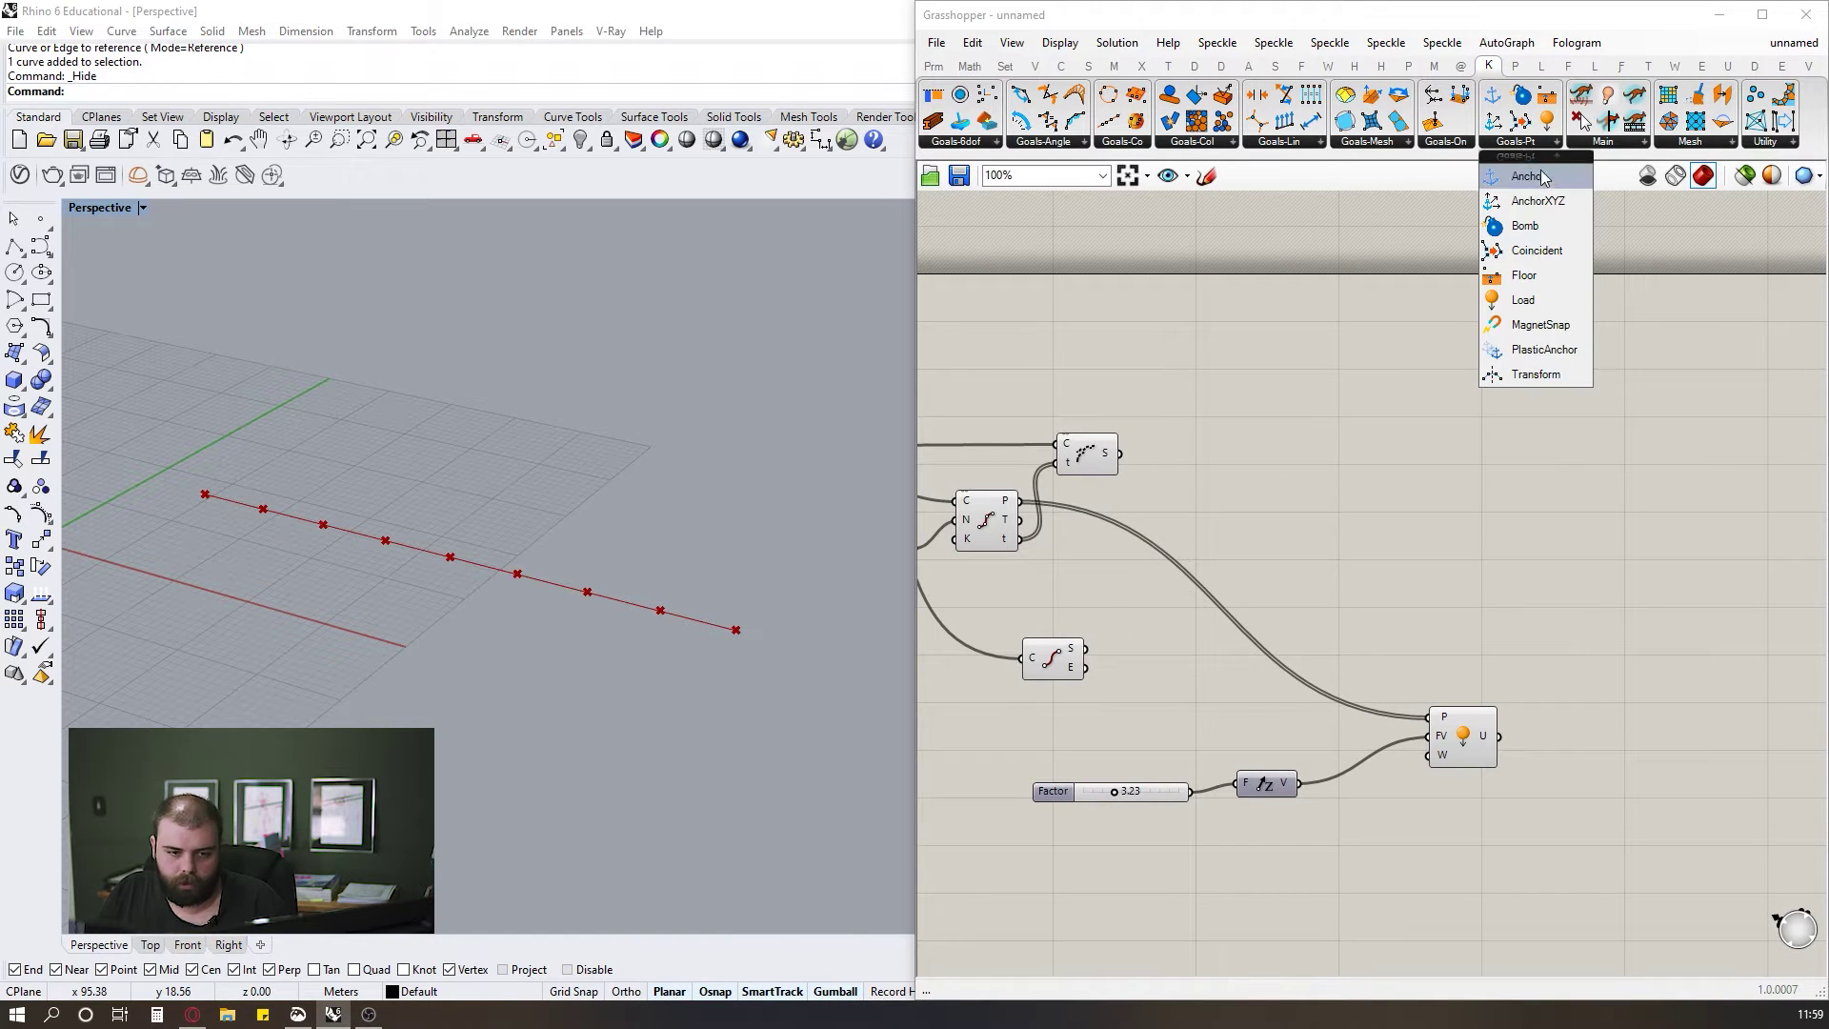
left_click_drag(1544, 183, 1381, 543)
Connect both the S and E outputs of End Points to the Anchor goal's P input.
scroll(1248, 569, "up", 2)
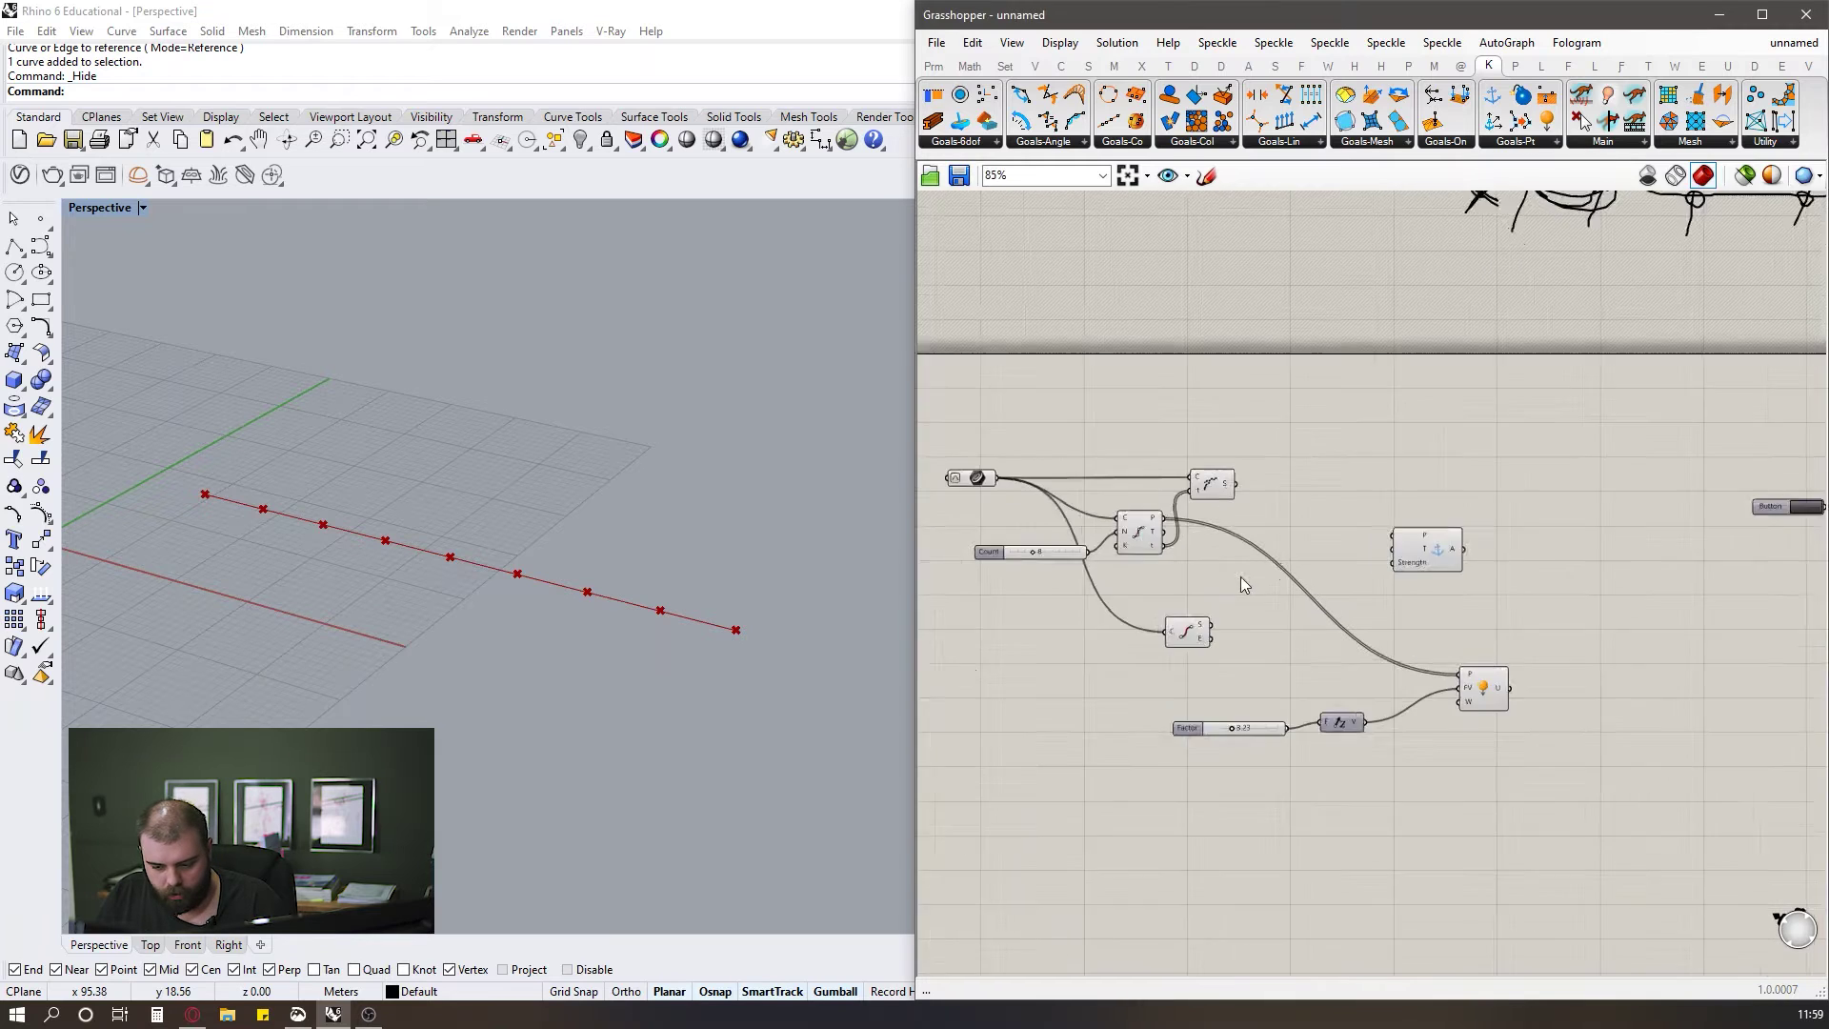
left_click(1153, 692)
left_click_drag(1179, 675, 1525, 503)
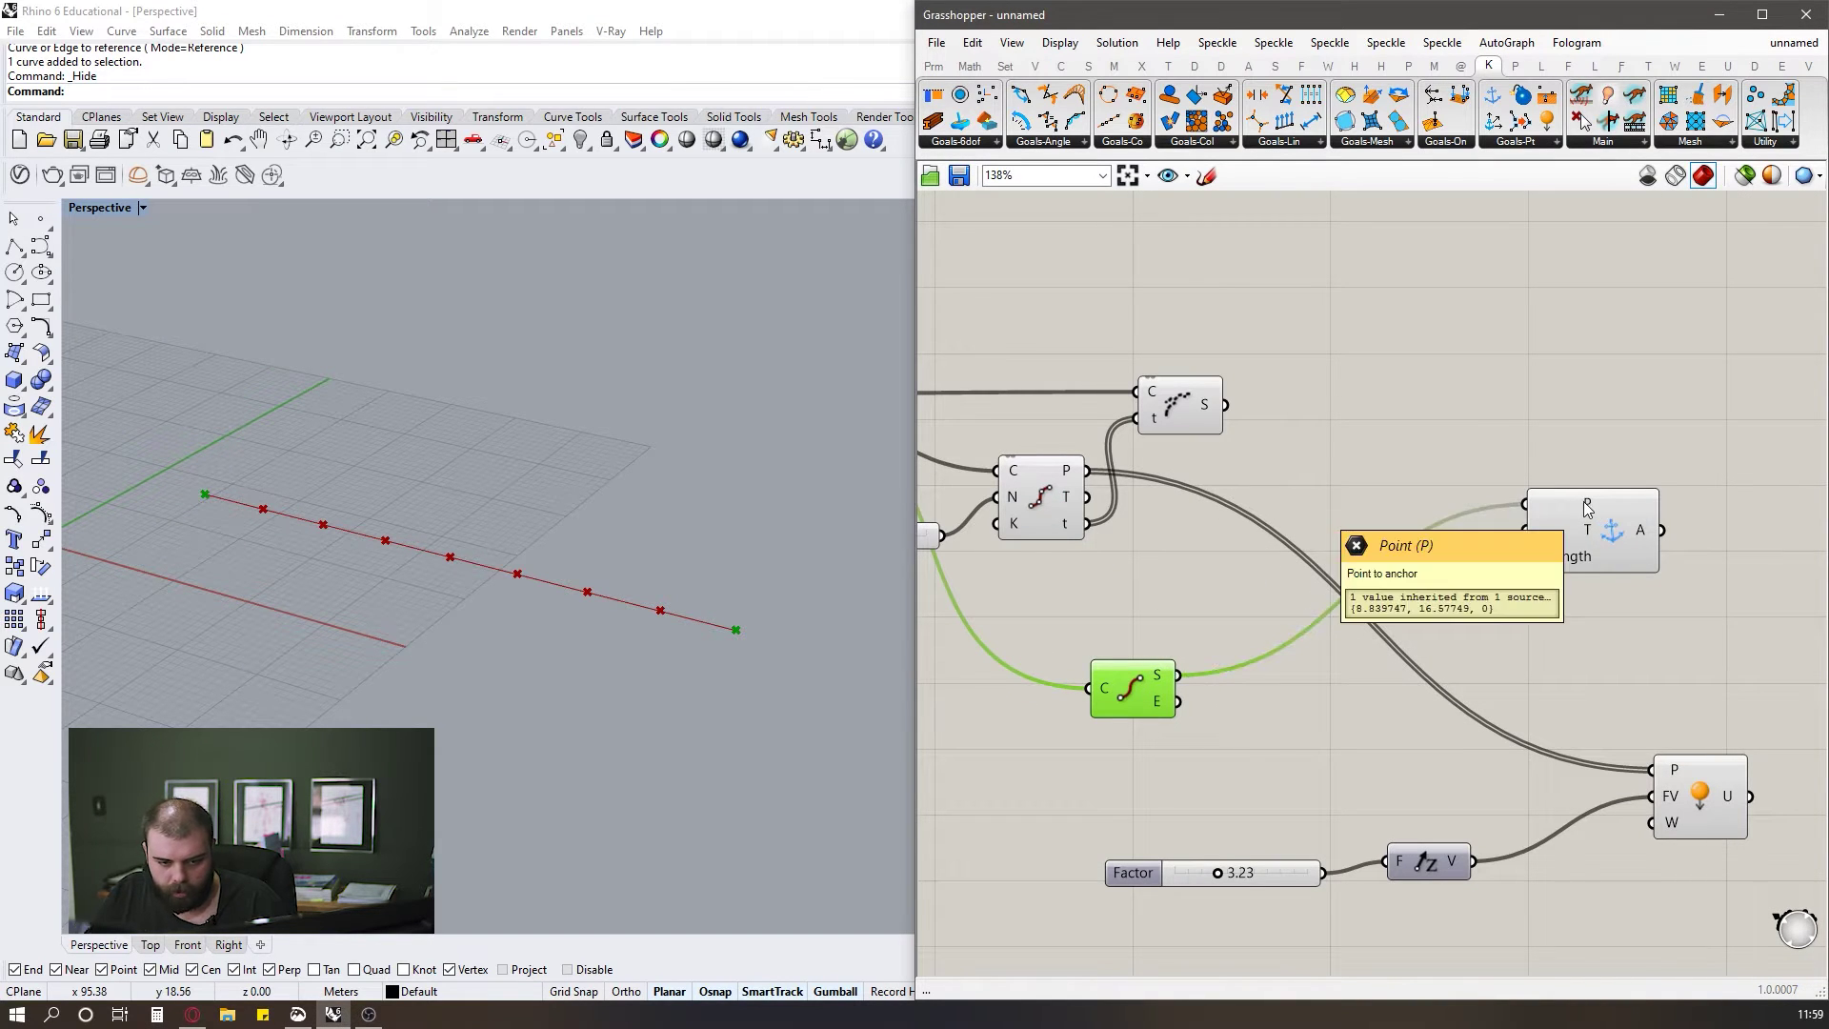
left_click_drag(1181, 701, 1527, 517, "shift")
scroll(1216, 558, "down", 3)
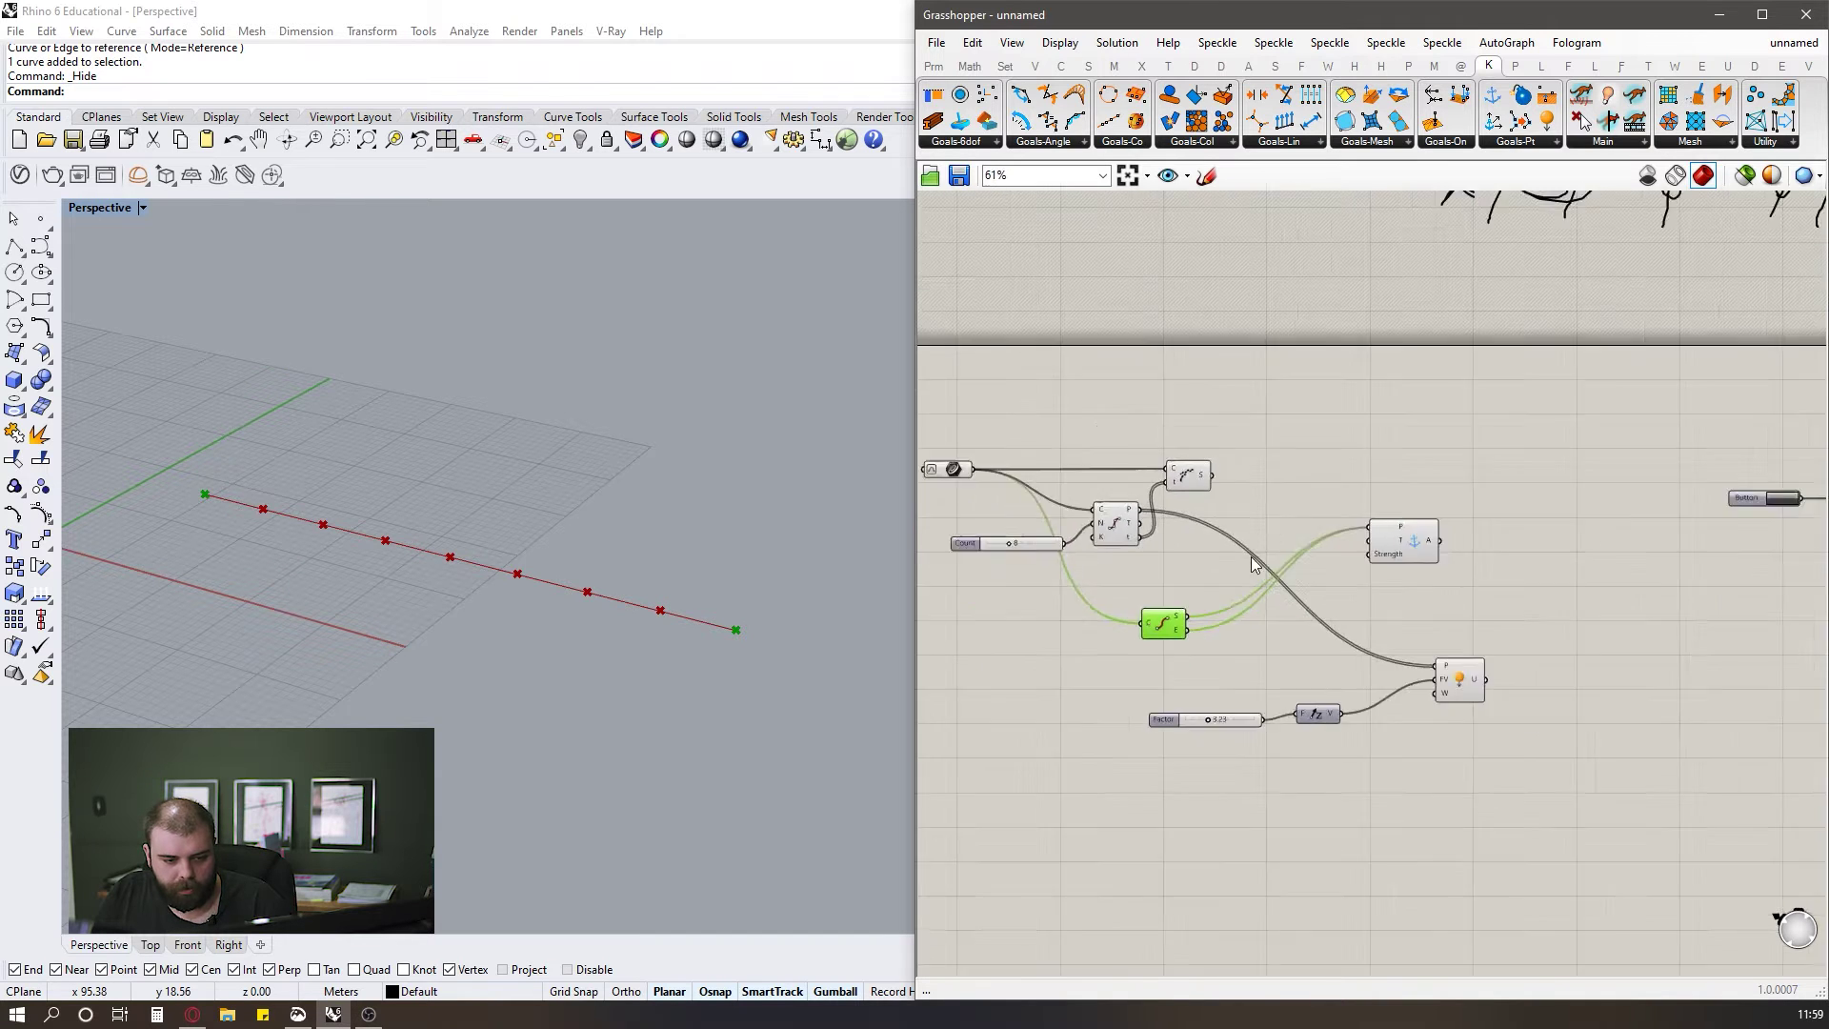
Check the Anchor goal's Strength input and shift the Anchor and Load goals right to line them up.
scroll(1705, 564, "up", 3)
left_click_drag(1284, 518, 1297, 556)
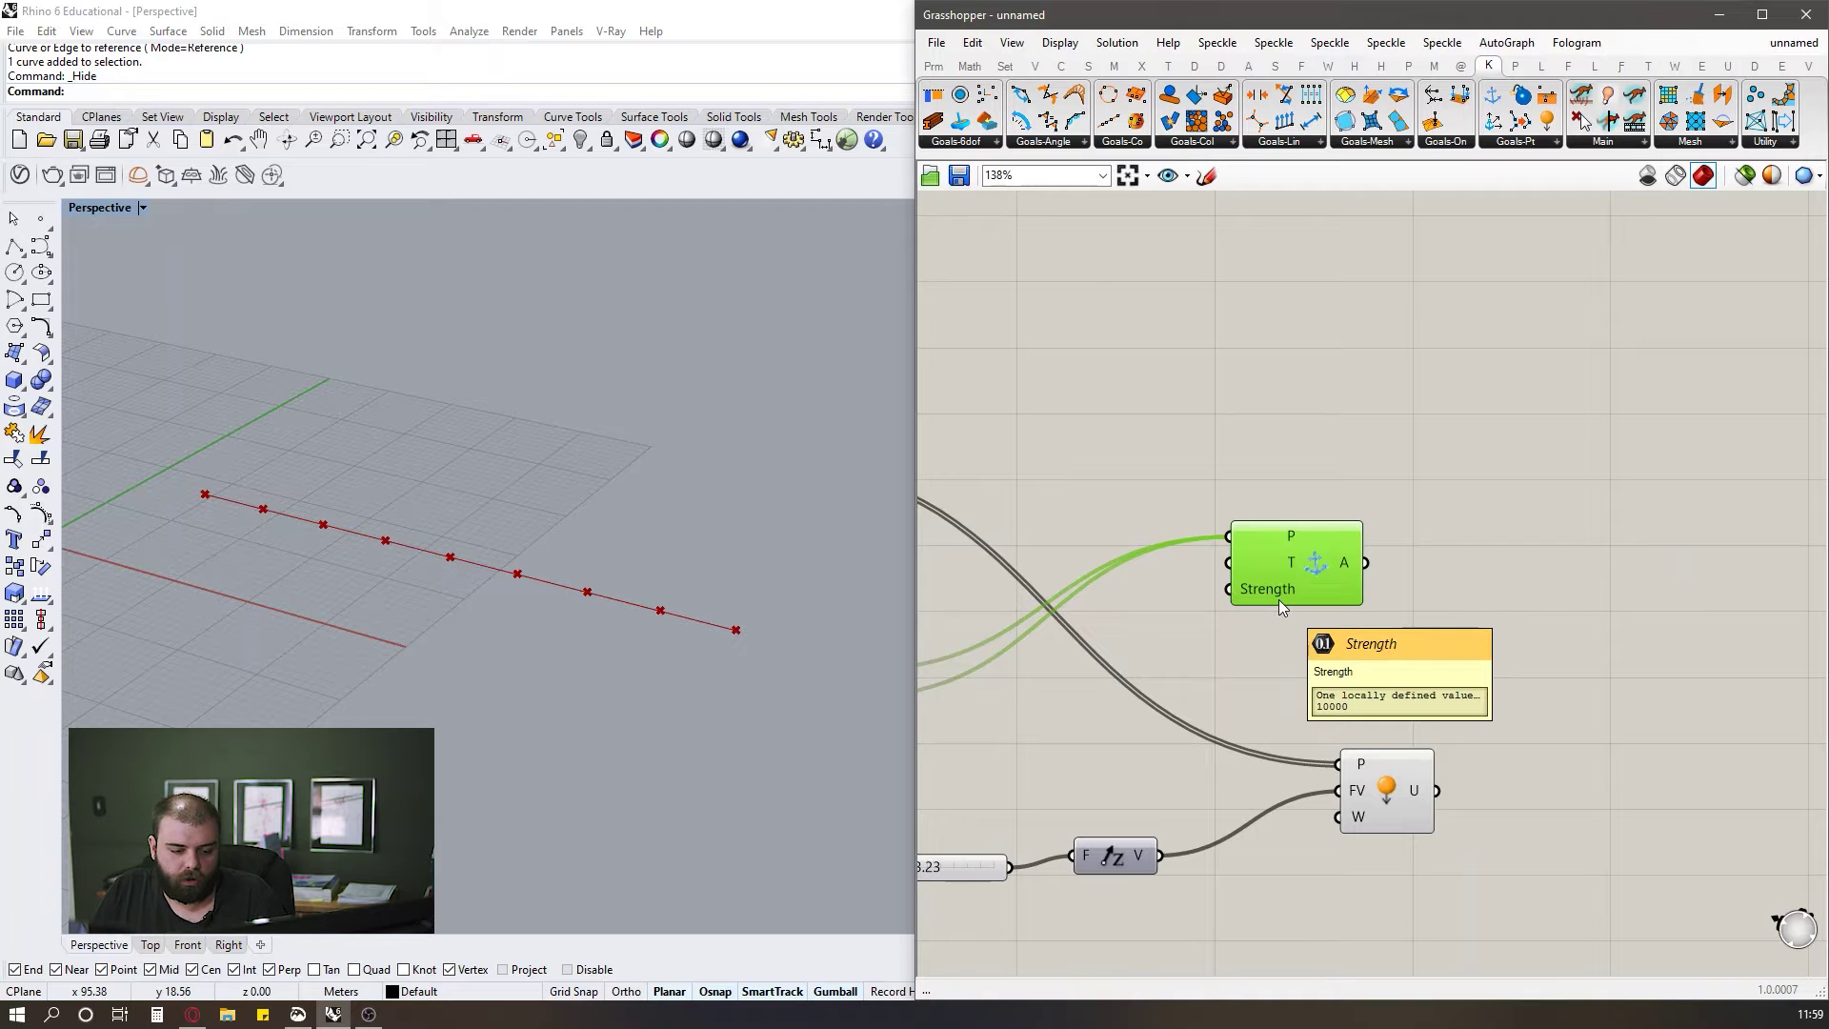
scroll(1525, 615, "down", 2)
left_click(1431, 745)
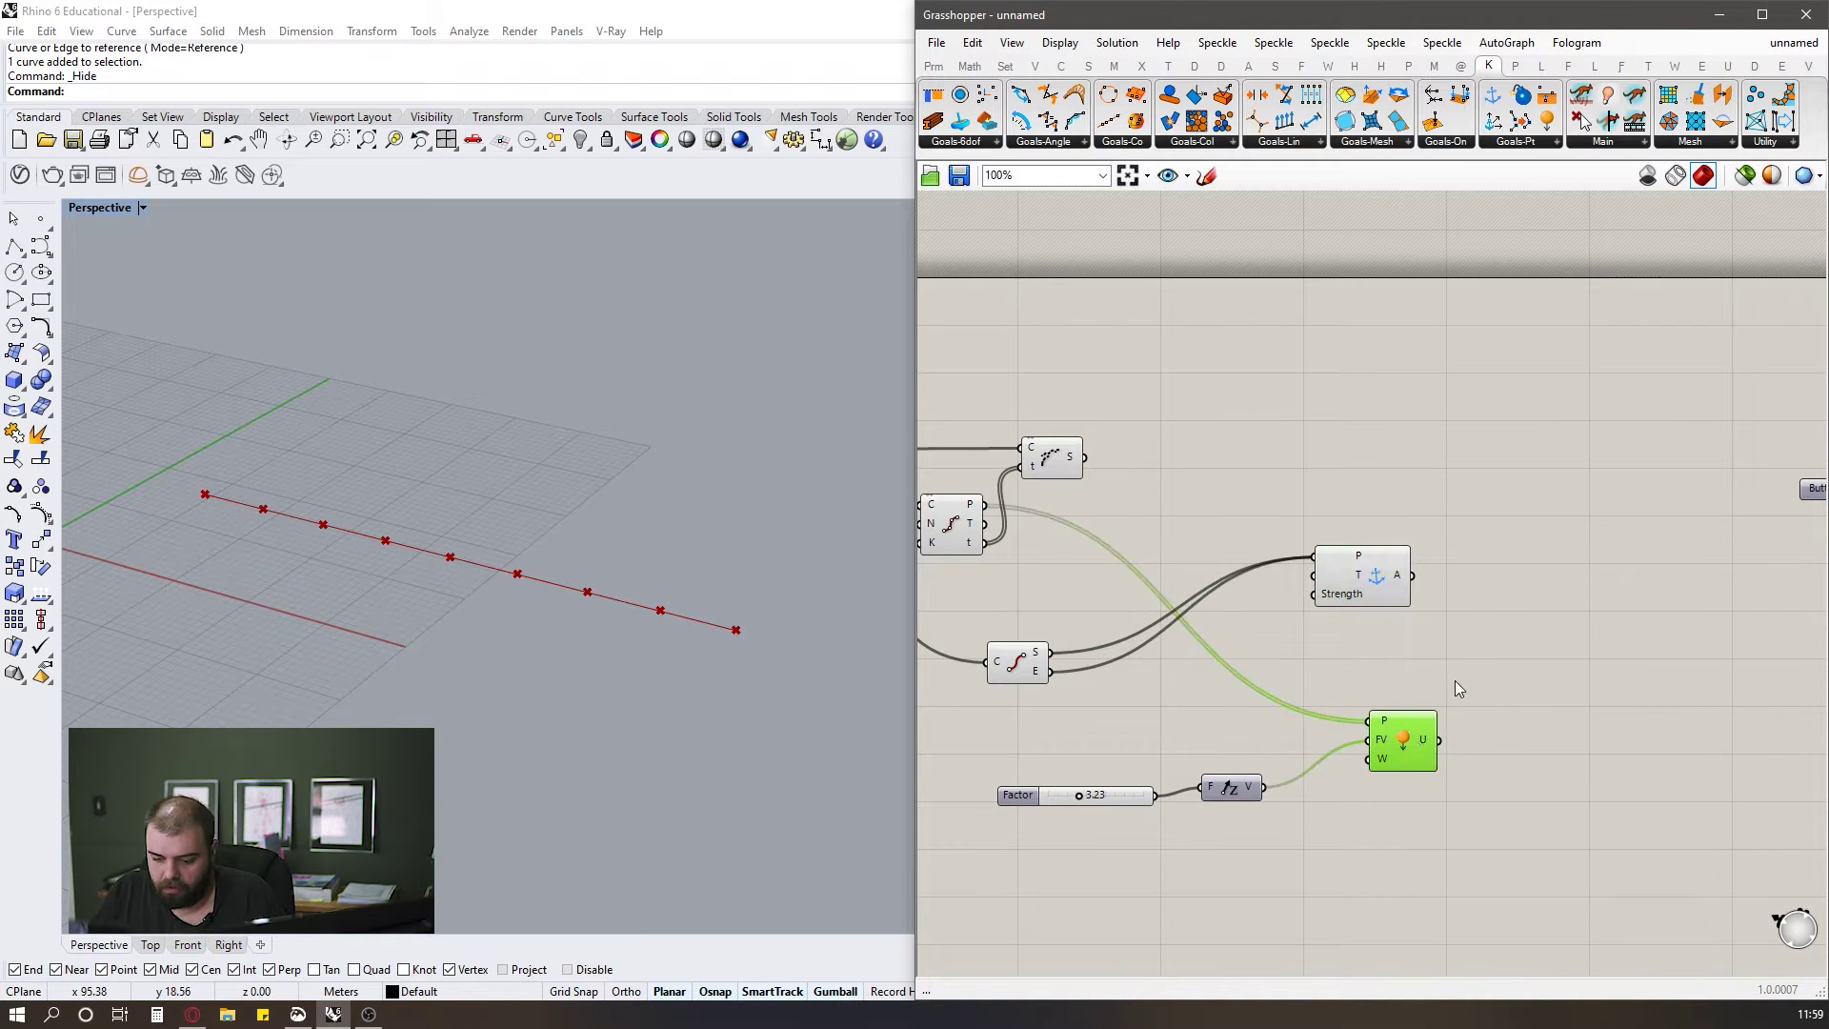
left_click_drag(1408, 741, 1427, 743)
left_click_drag(1353, 581, 1437, 619)
left_click(1405, 559)
left_click(1431, 575)
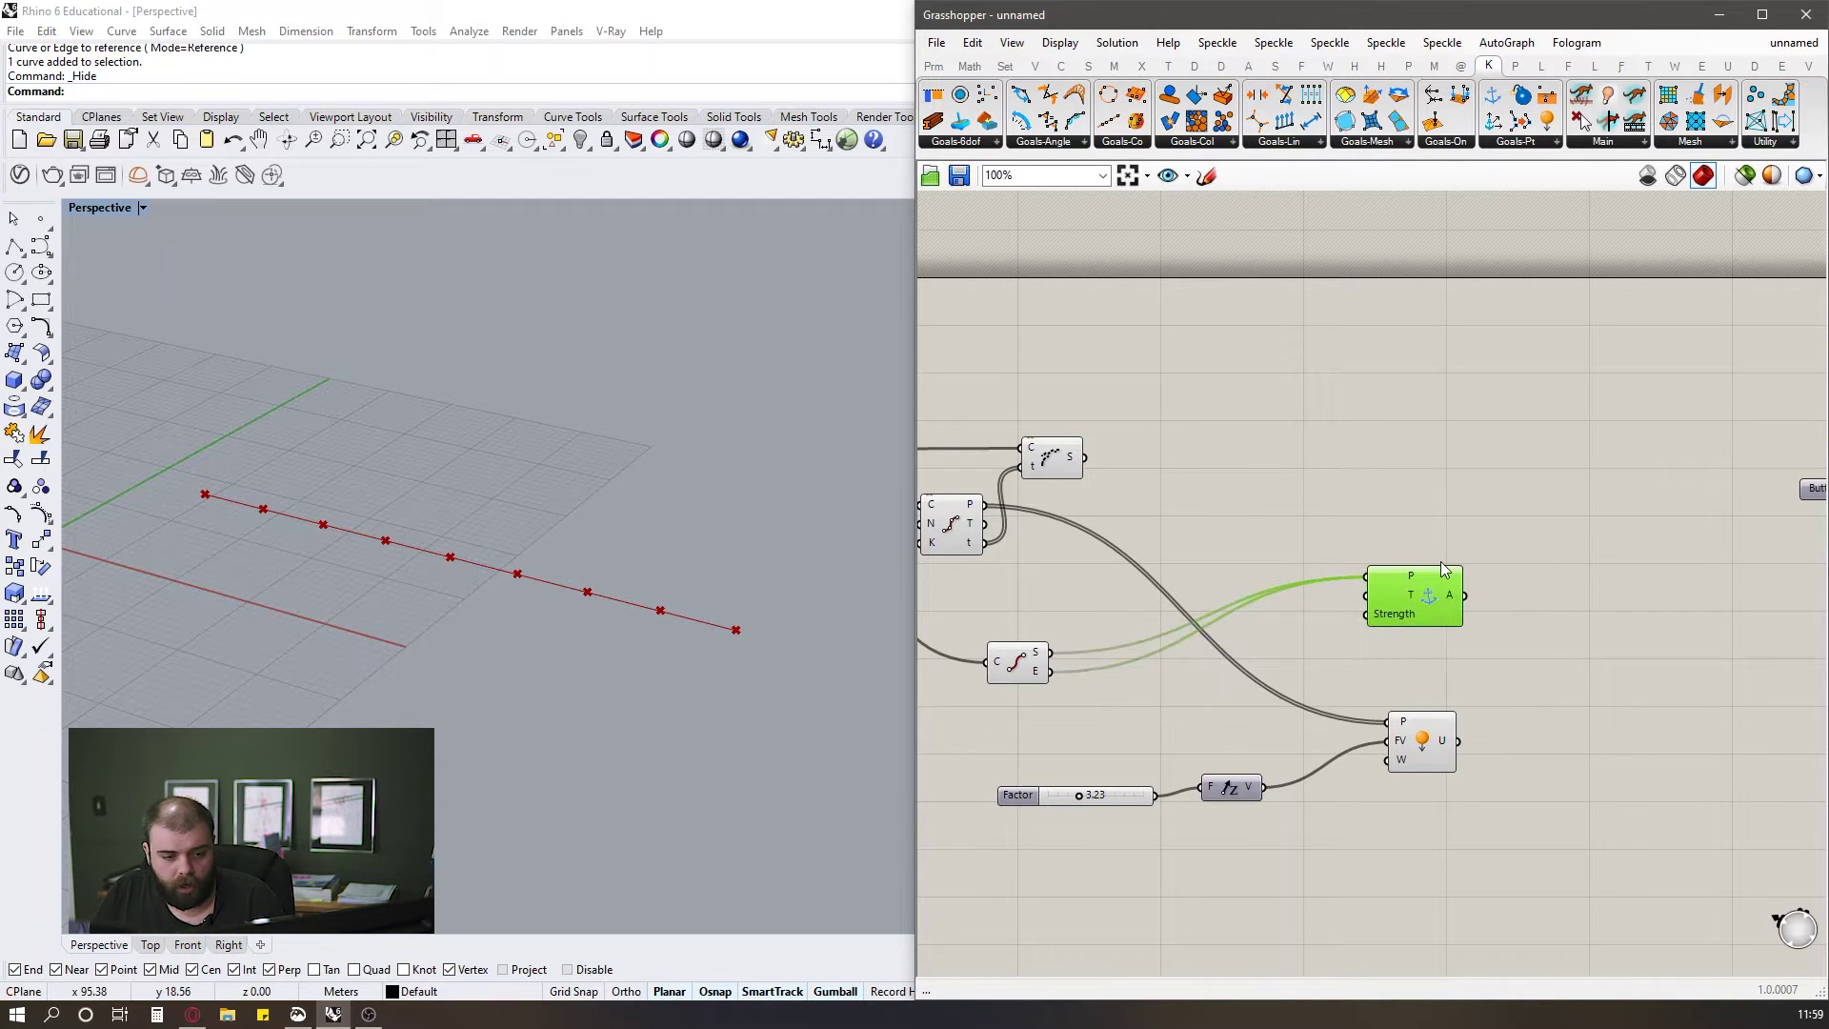
scroll(1546, 598, "down", 2)
scroll(1362, 539, "up", 2)
double_click(1448, 461)
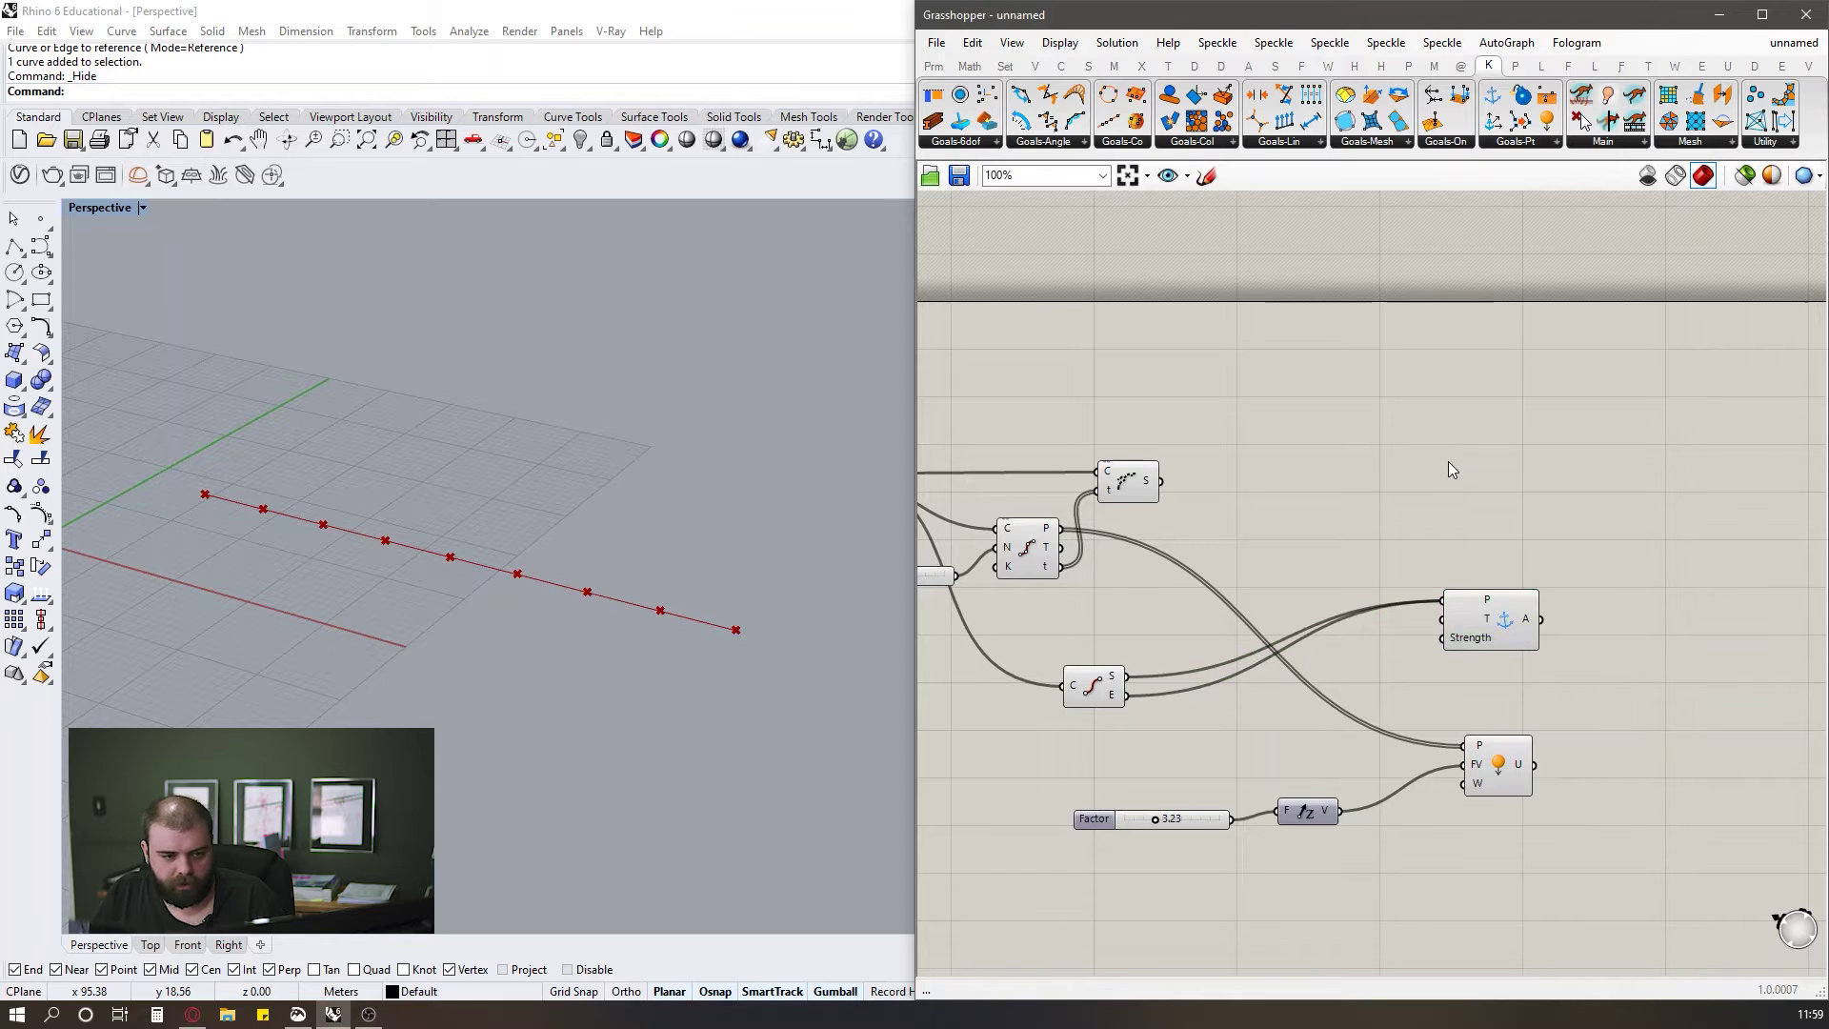
key("Escape")
scroll(1358, 459, "up", 2)
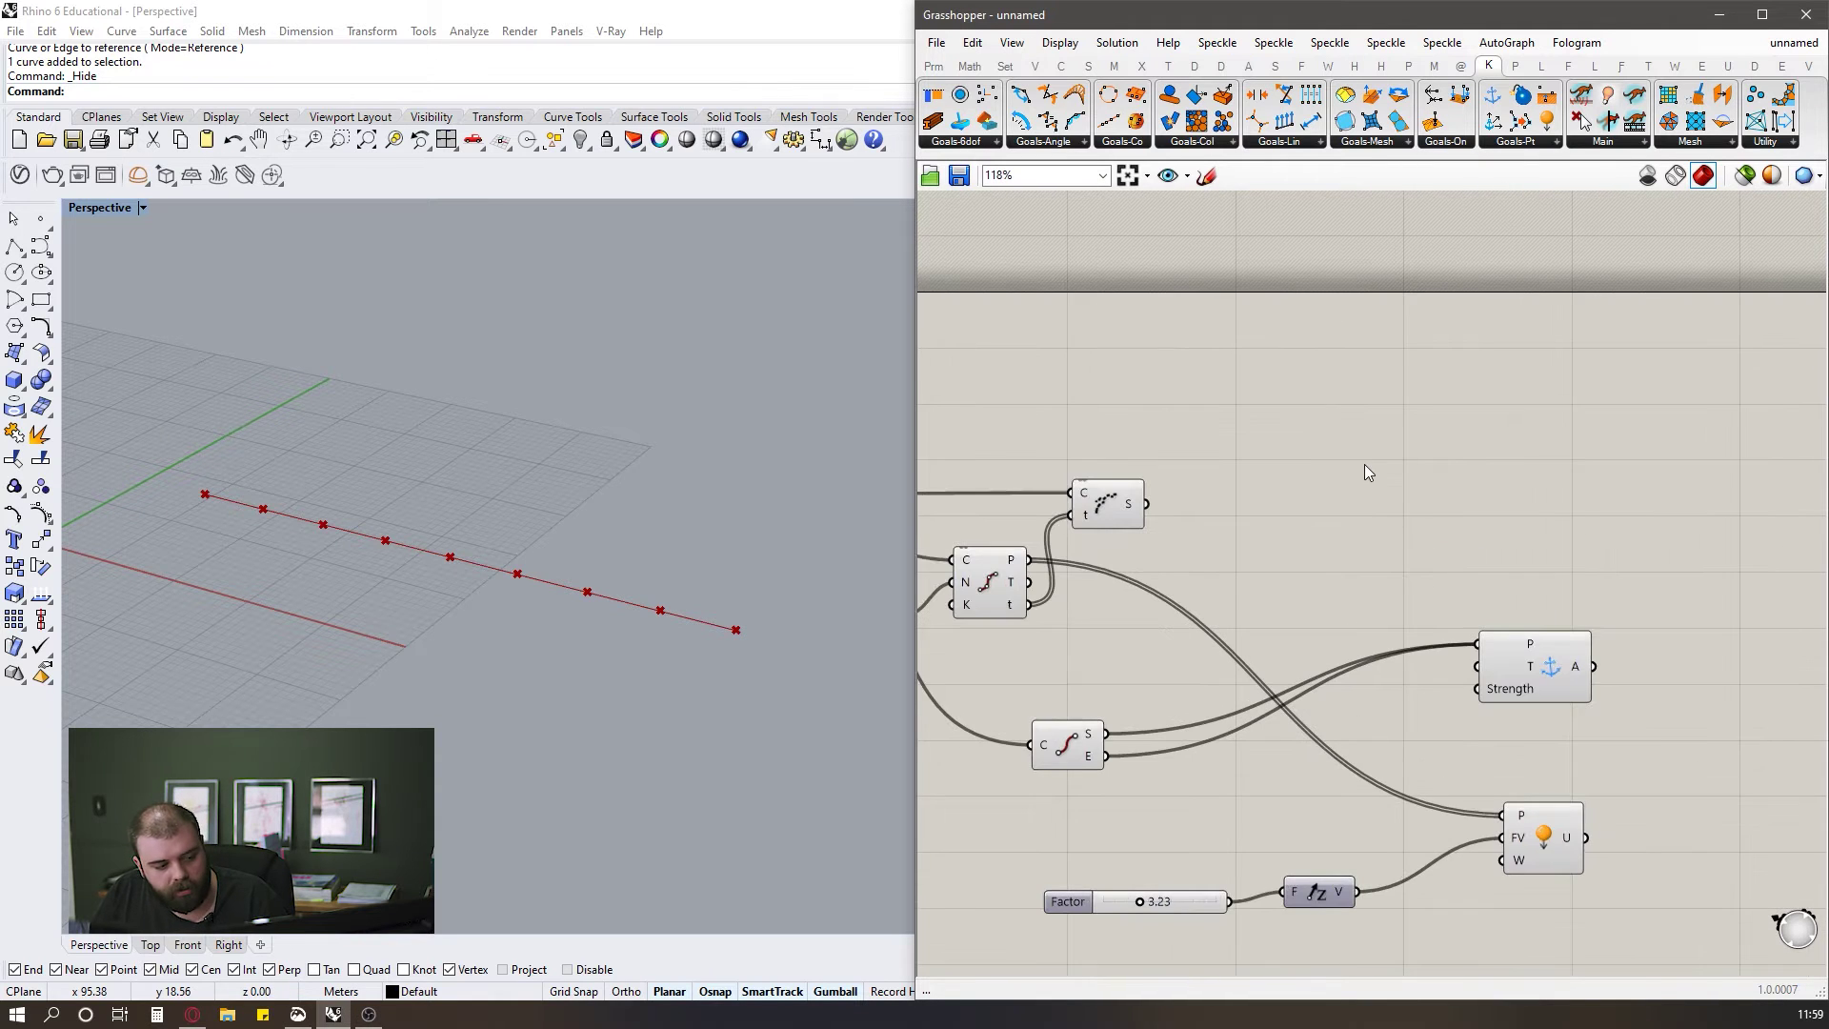
right_click_drag(645, 611, 677, 609)
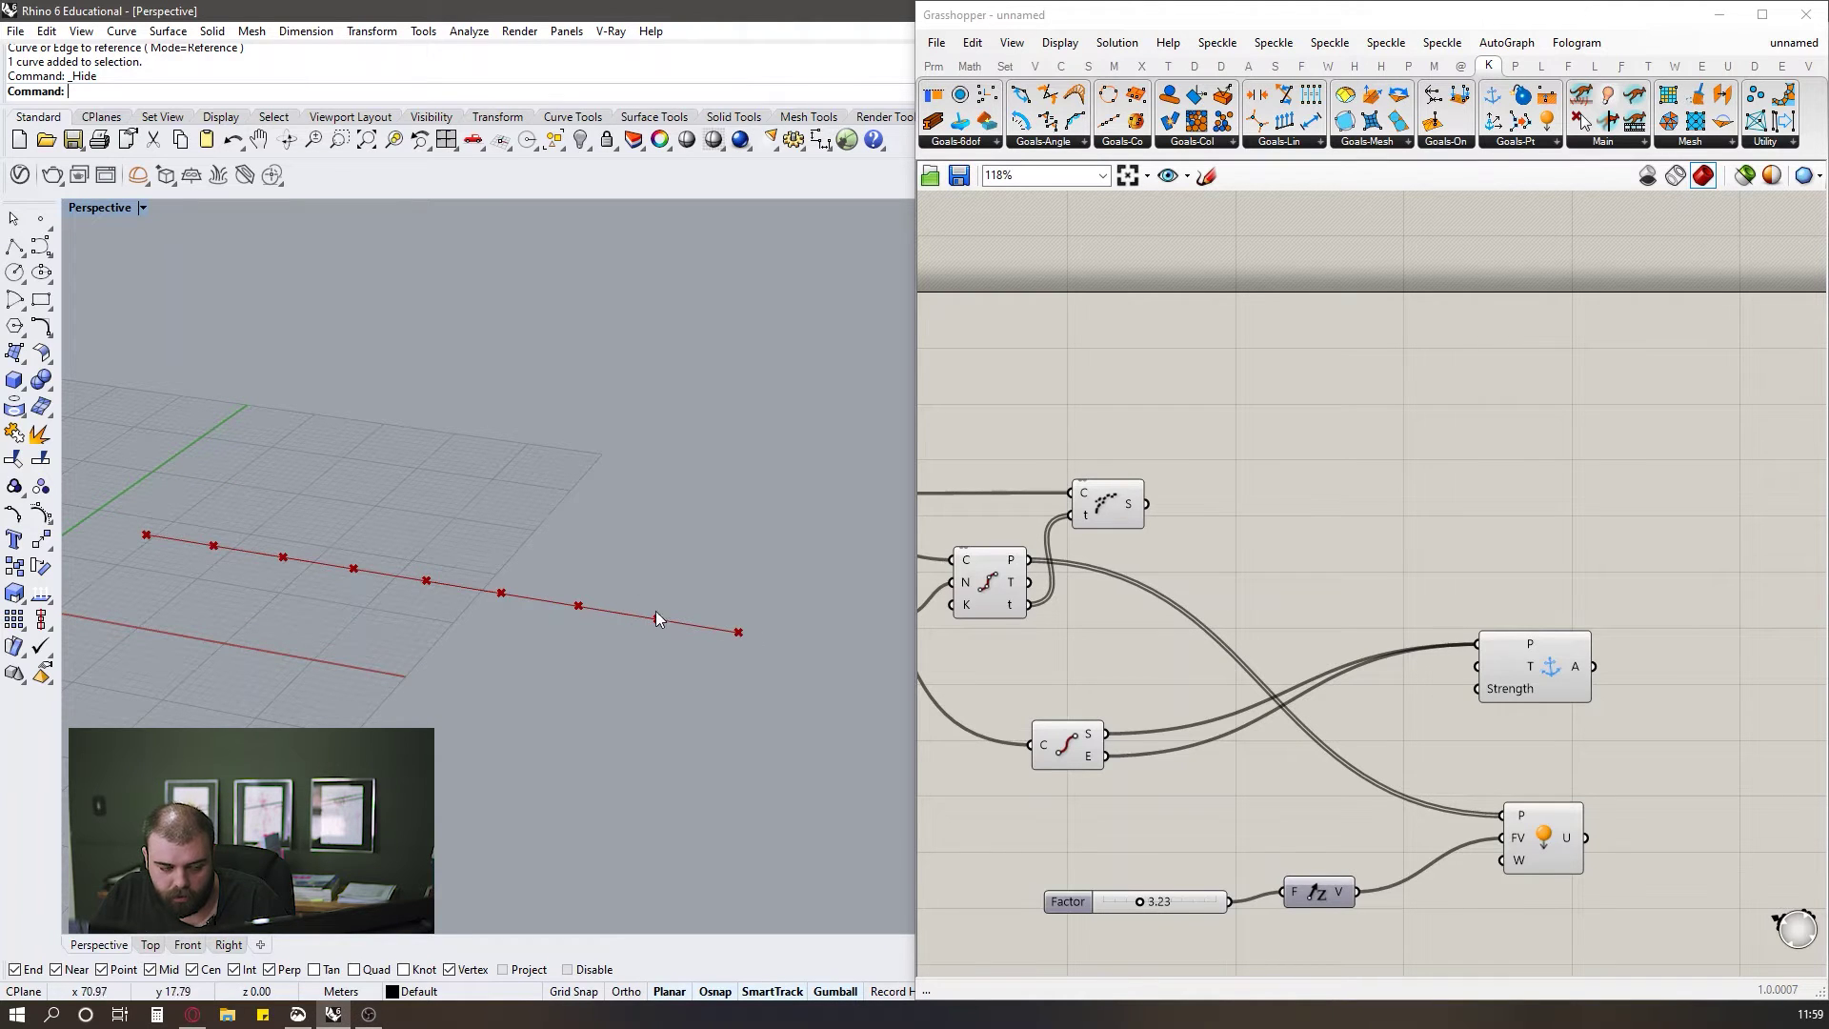
Move the Shatter component slightly right, farther from Divide Curve.
scroll(1338, 556, "down", 2)
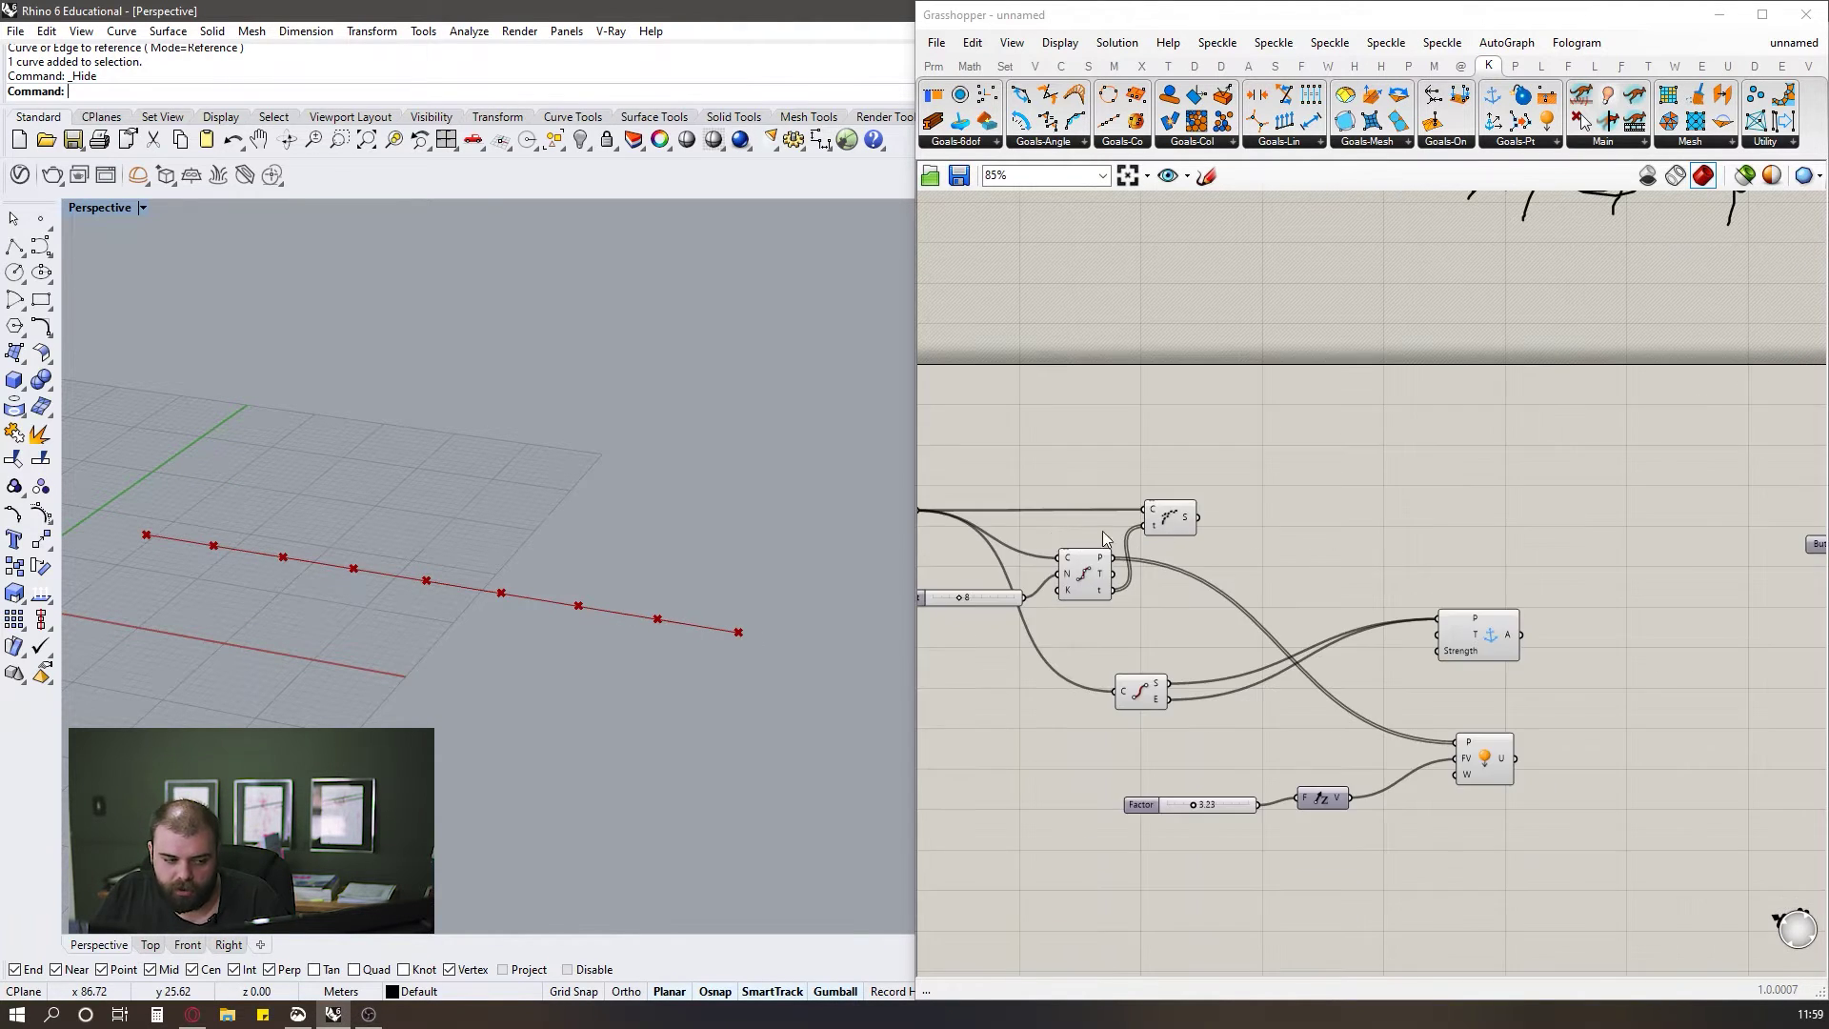
scroll(1047, 552, "up", 2)
left_click_drag(1238, 519, 1285, 505)
left_click(1307, 443)
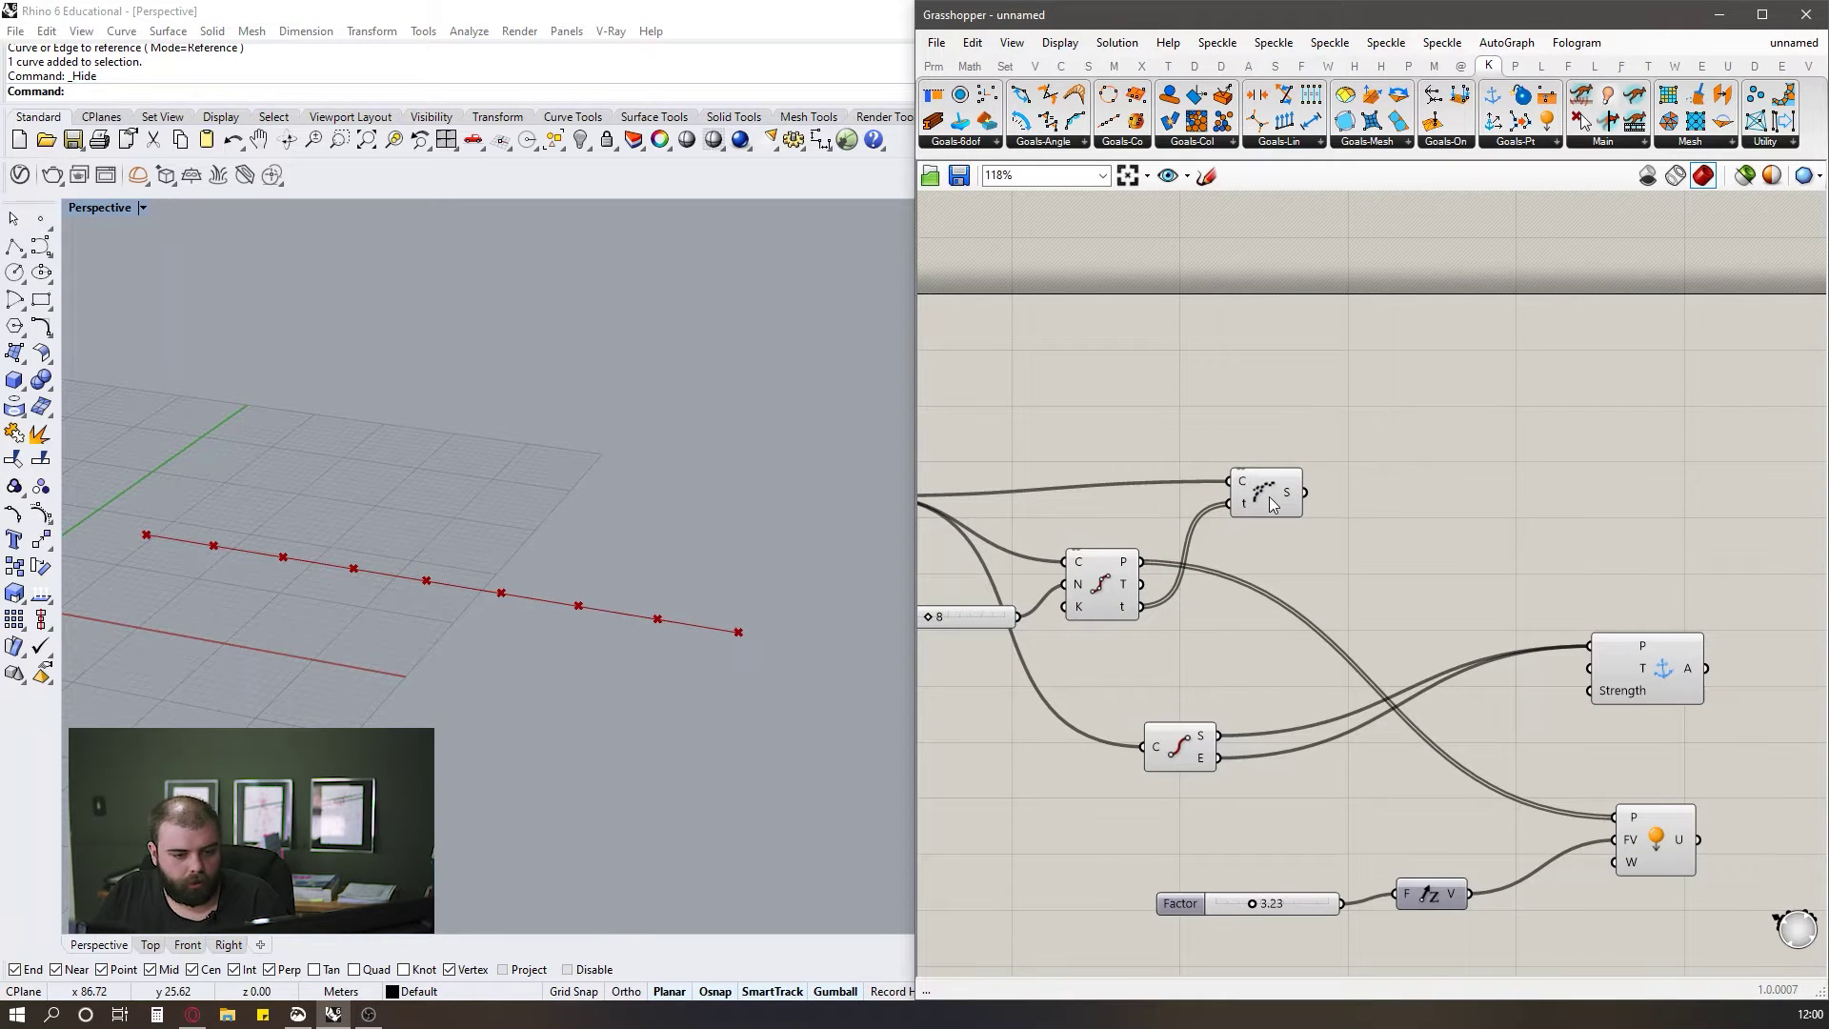
double_click(1425, 389)
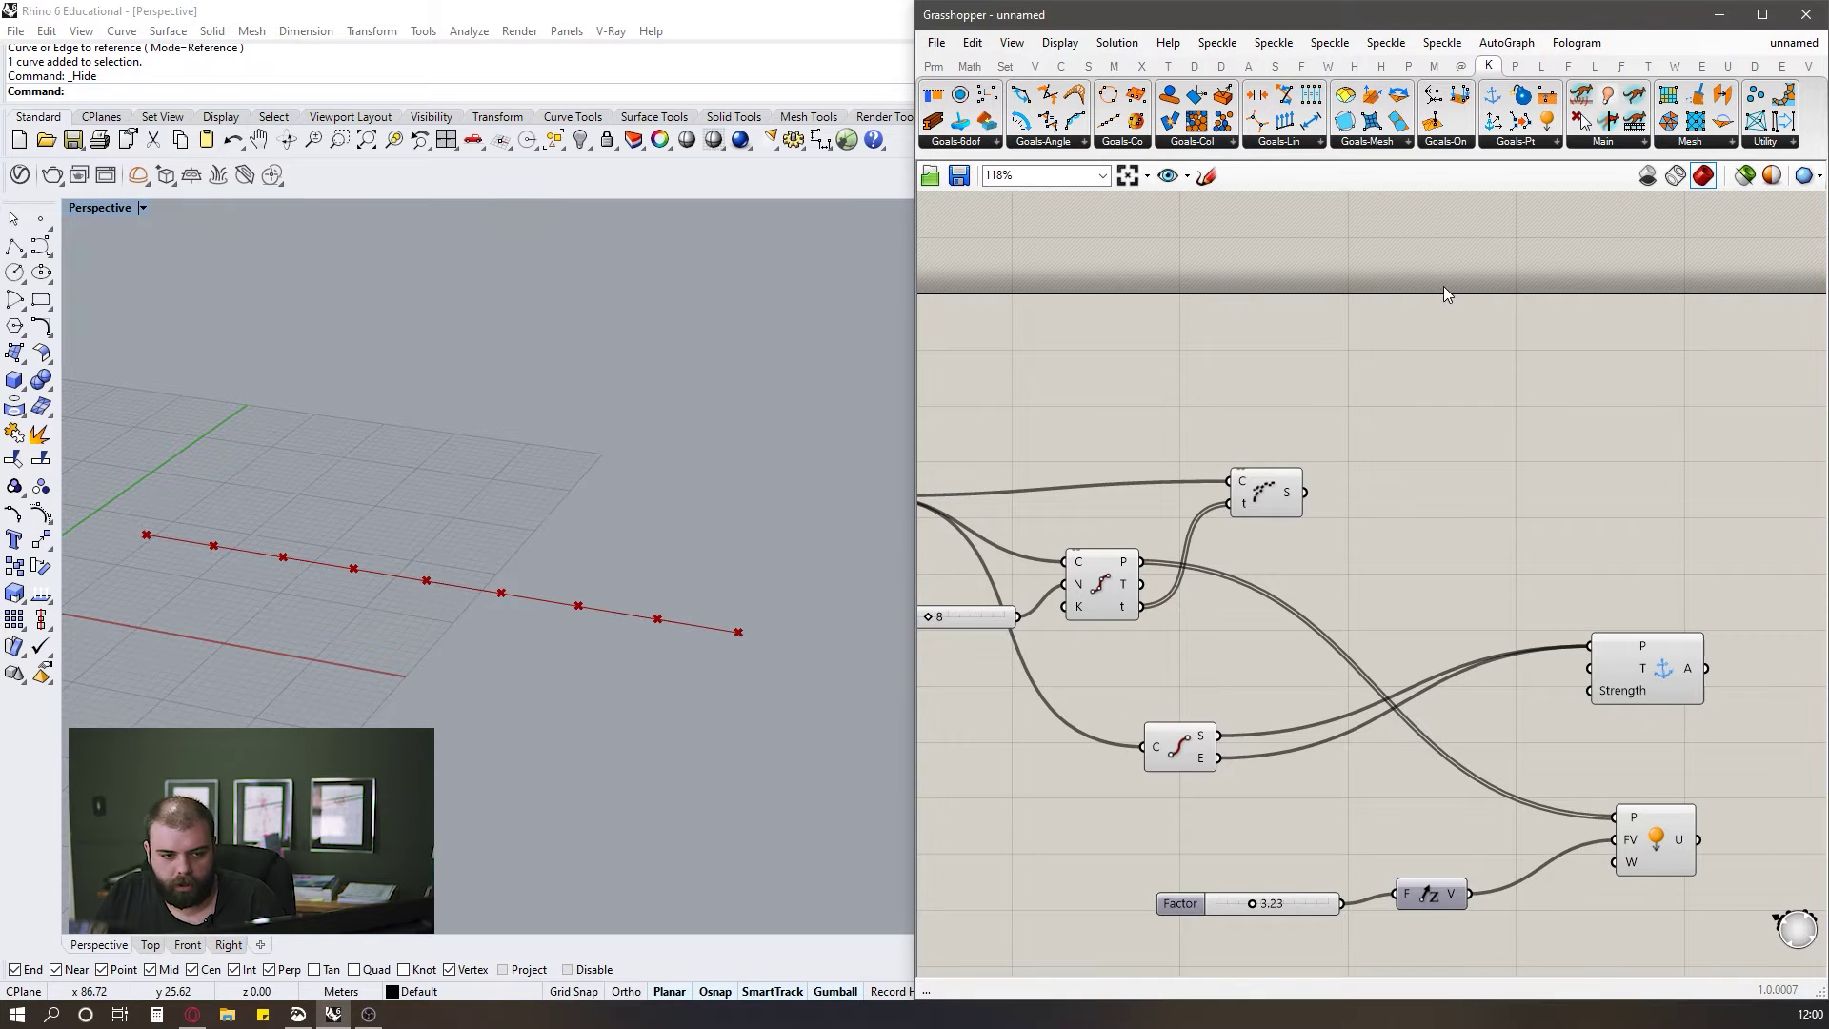
Add a Length(Line) goal above Anchor, connect Shatter's S output to its Line input and raise Shatter level with it.
left_click(1300, 143)
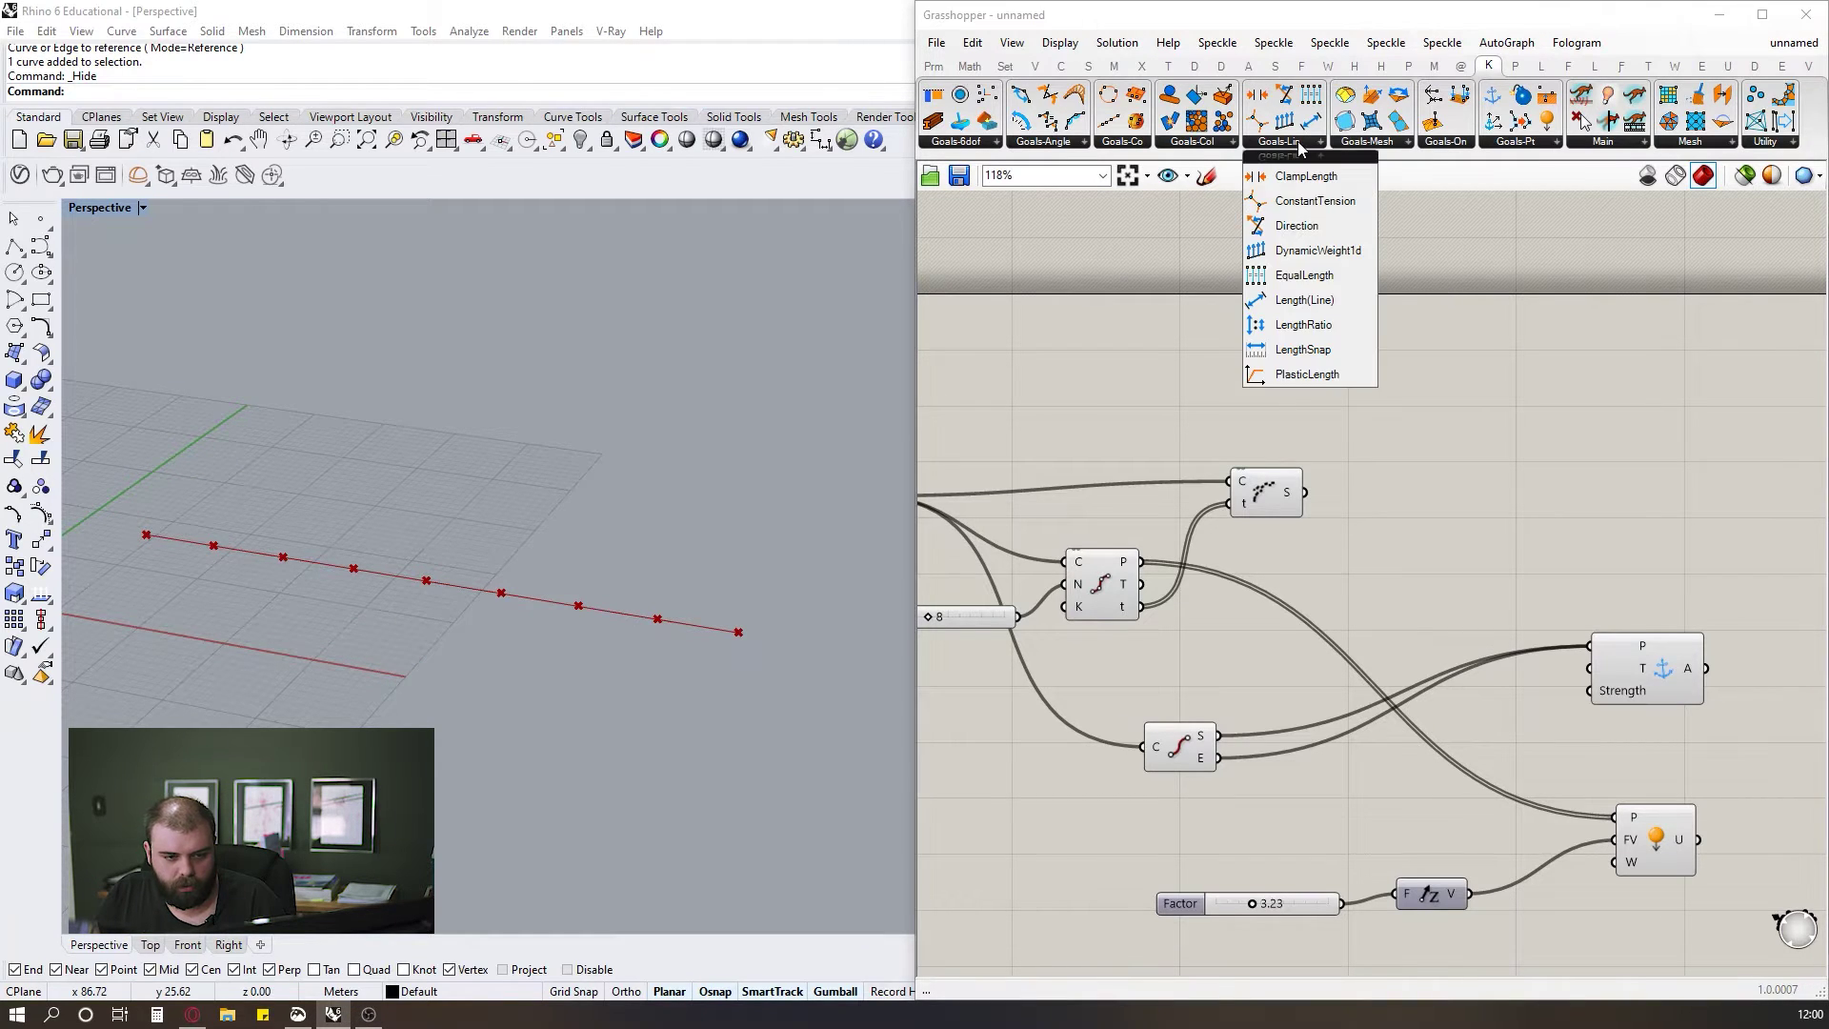
left_click(1334, 309)
scroll(1209, 388, "down", 3)
left_click(1519, 425)
scroll(1372, 381, "up", 3)
left_click_drag(1619, 468, 1483, 501)
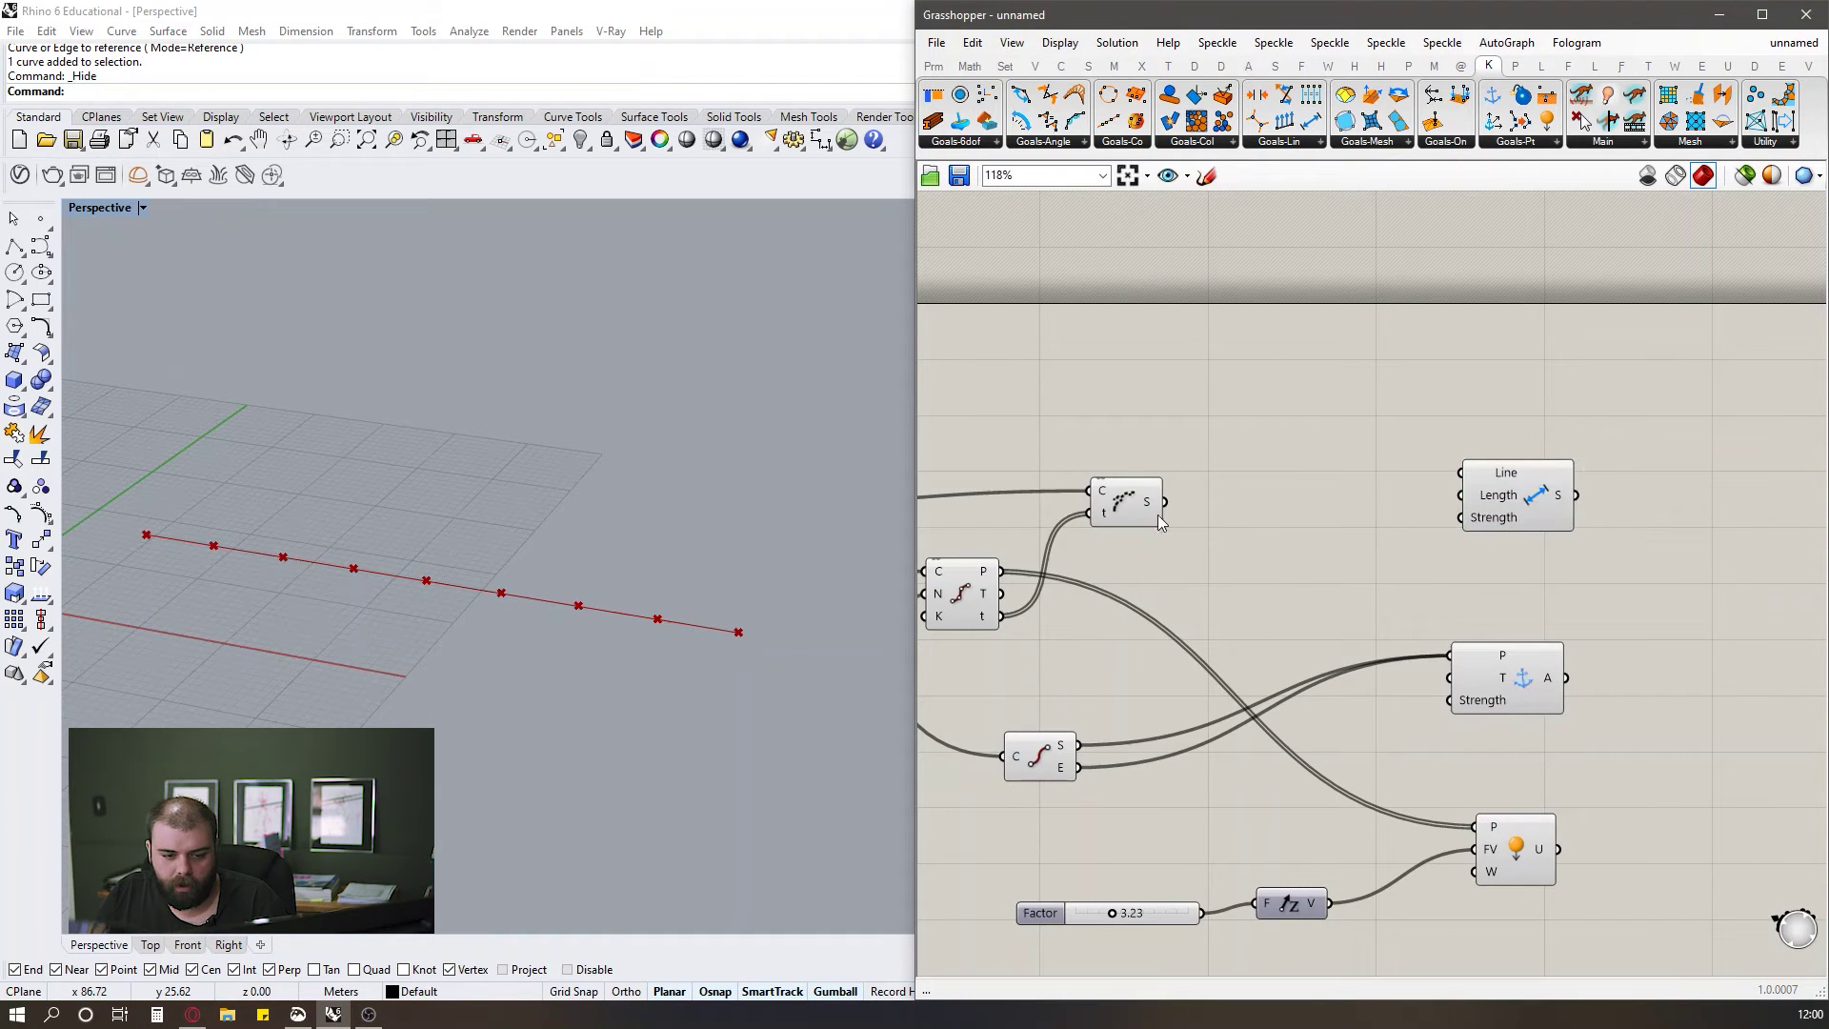
left_click_drag(1165, 502, 1119, 443)
Add a curve Length component fed by Shatter's S output and bring the Length(Line) goal slightly closer.
double_click(1278, 543)
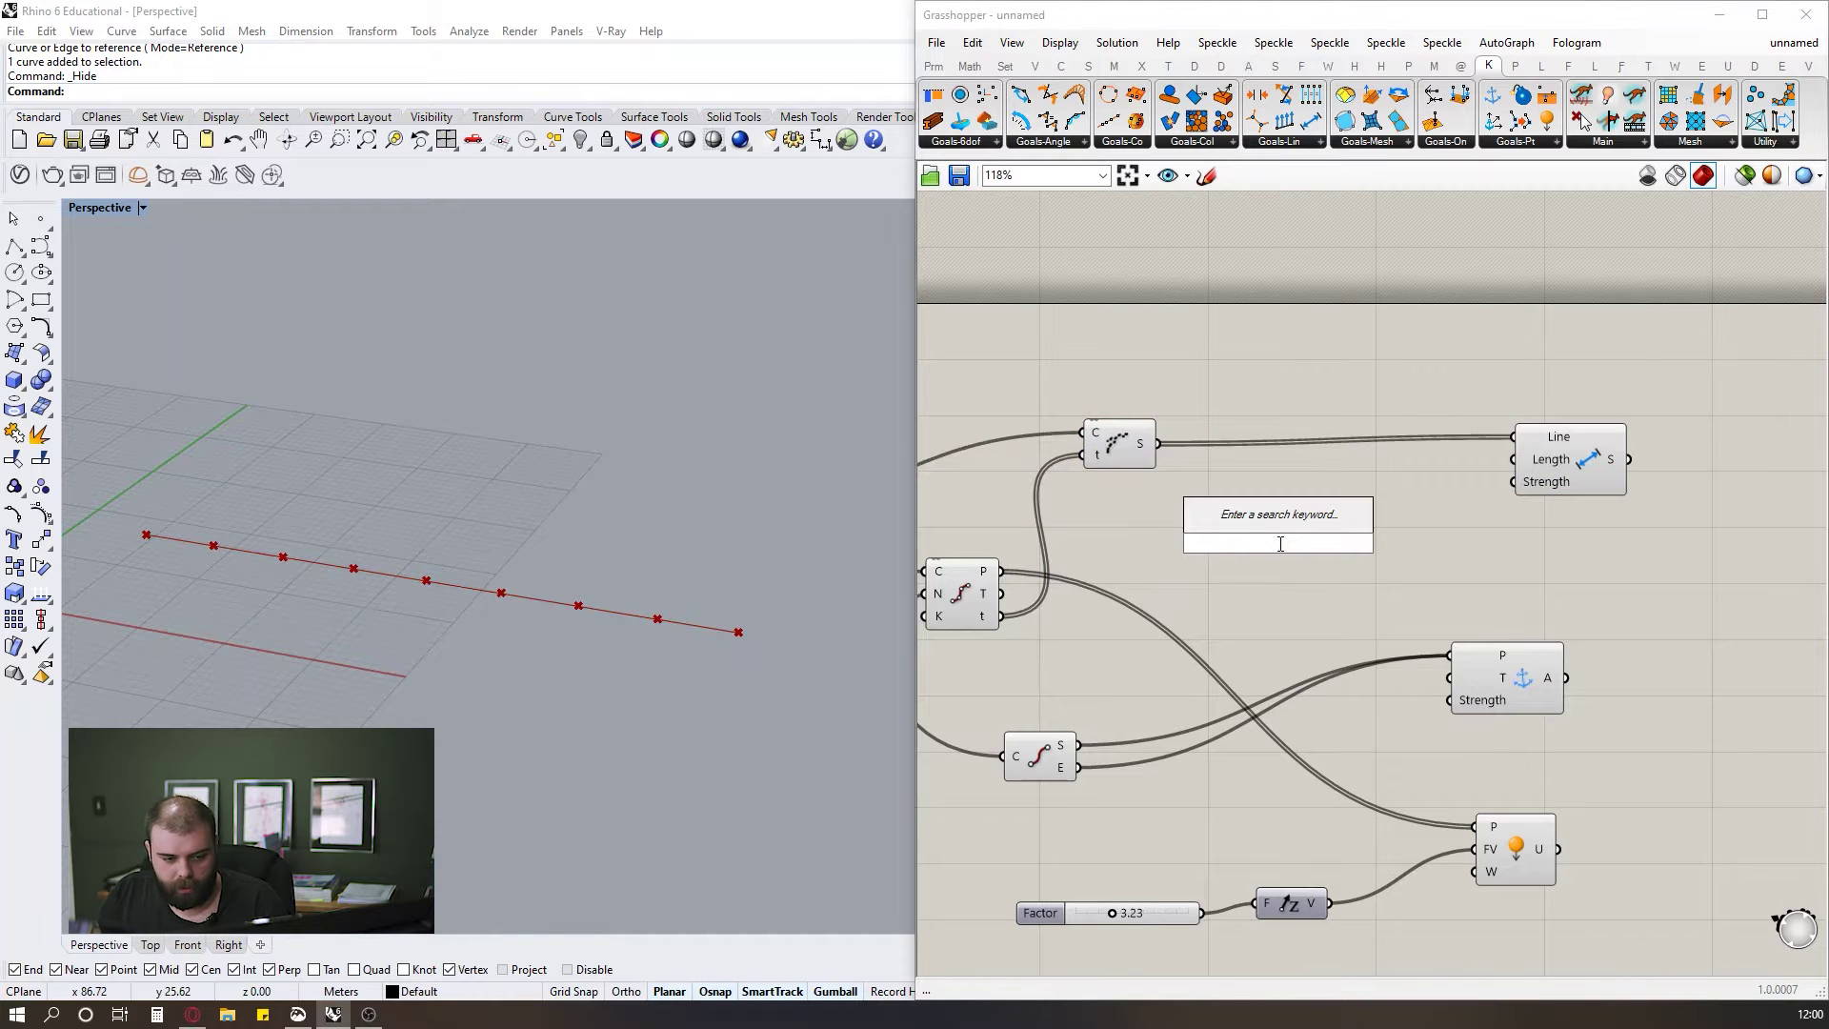
type("length")
key("Return")
left_click_drag(1159, 445, 1262, 508)
left_click(1364, 489)
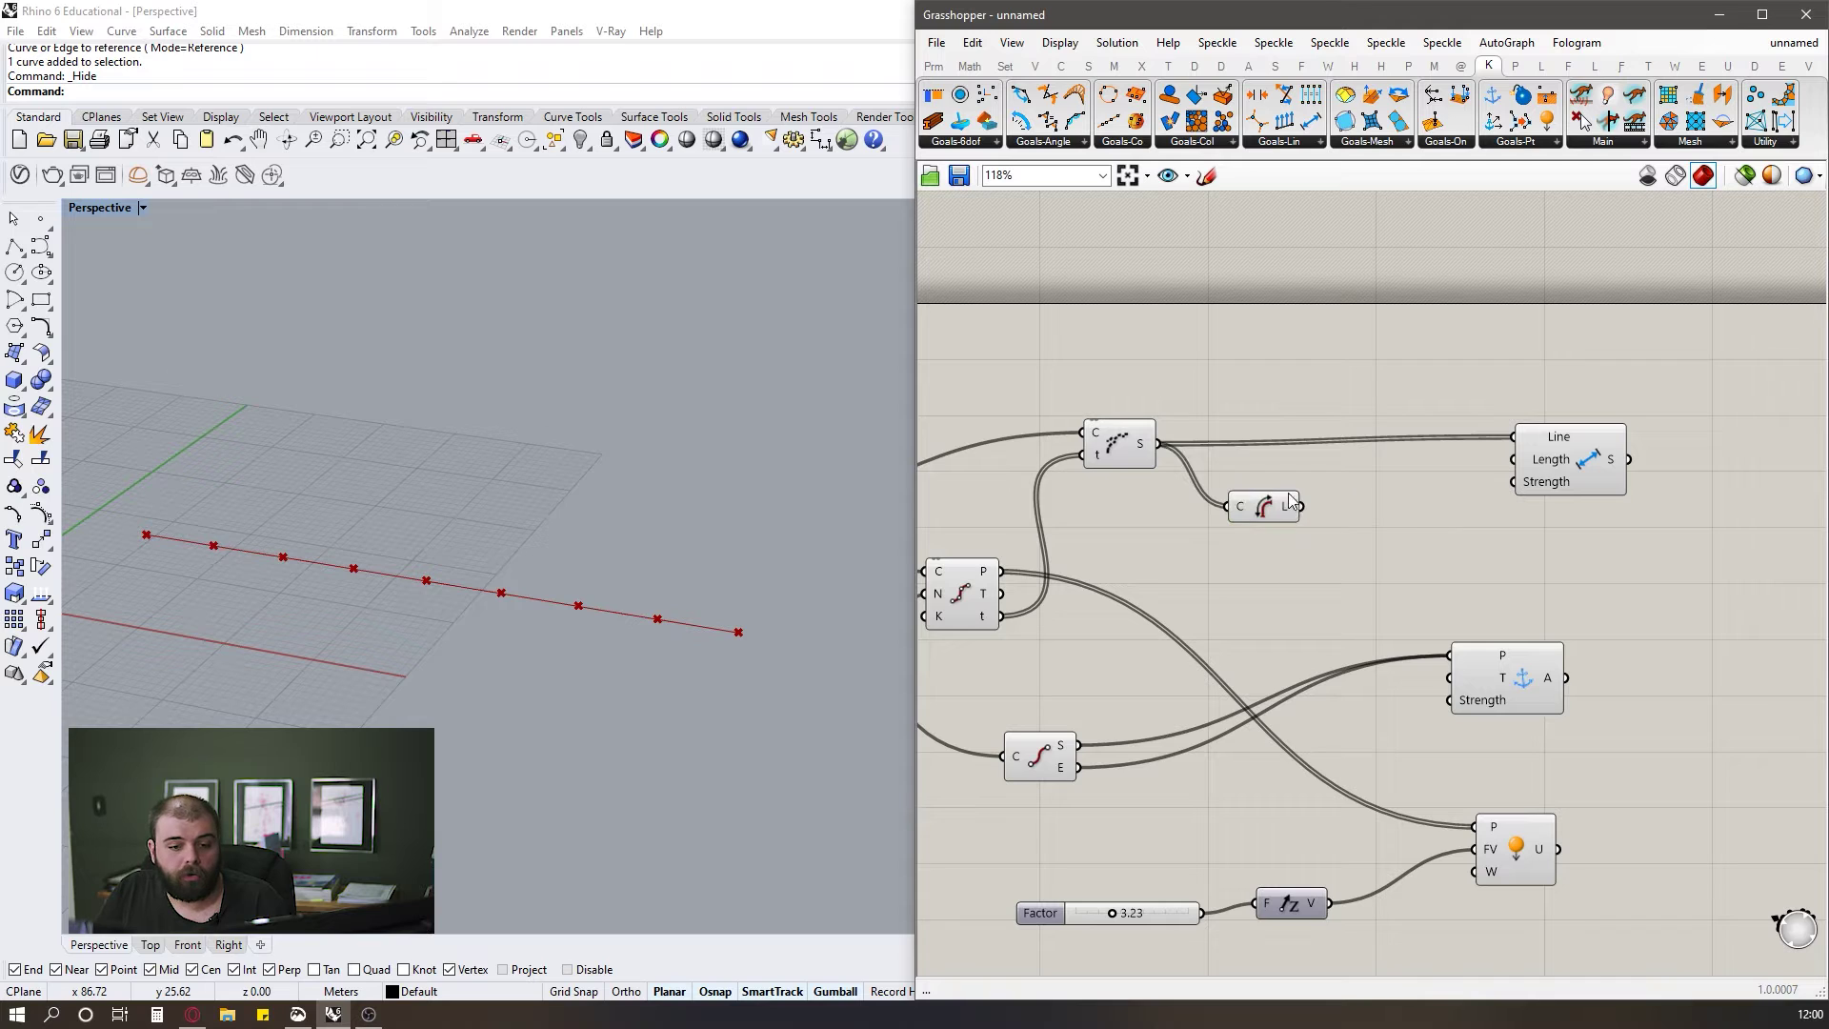
left_click_drag(1602, 455, 1582, 456)
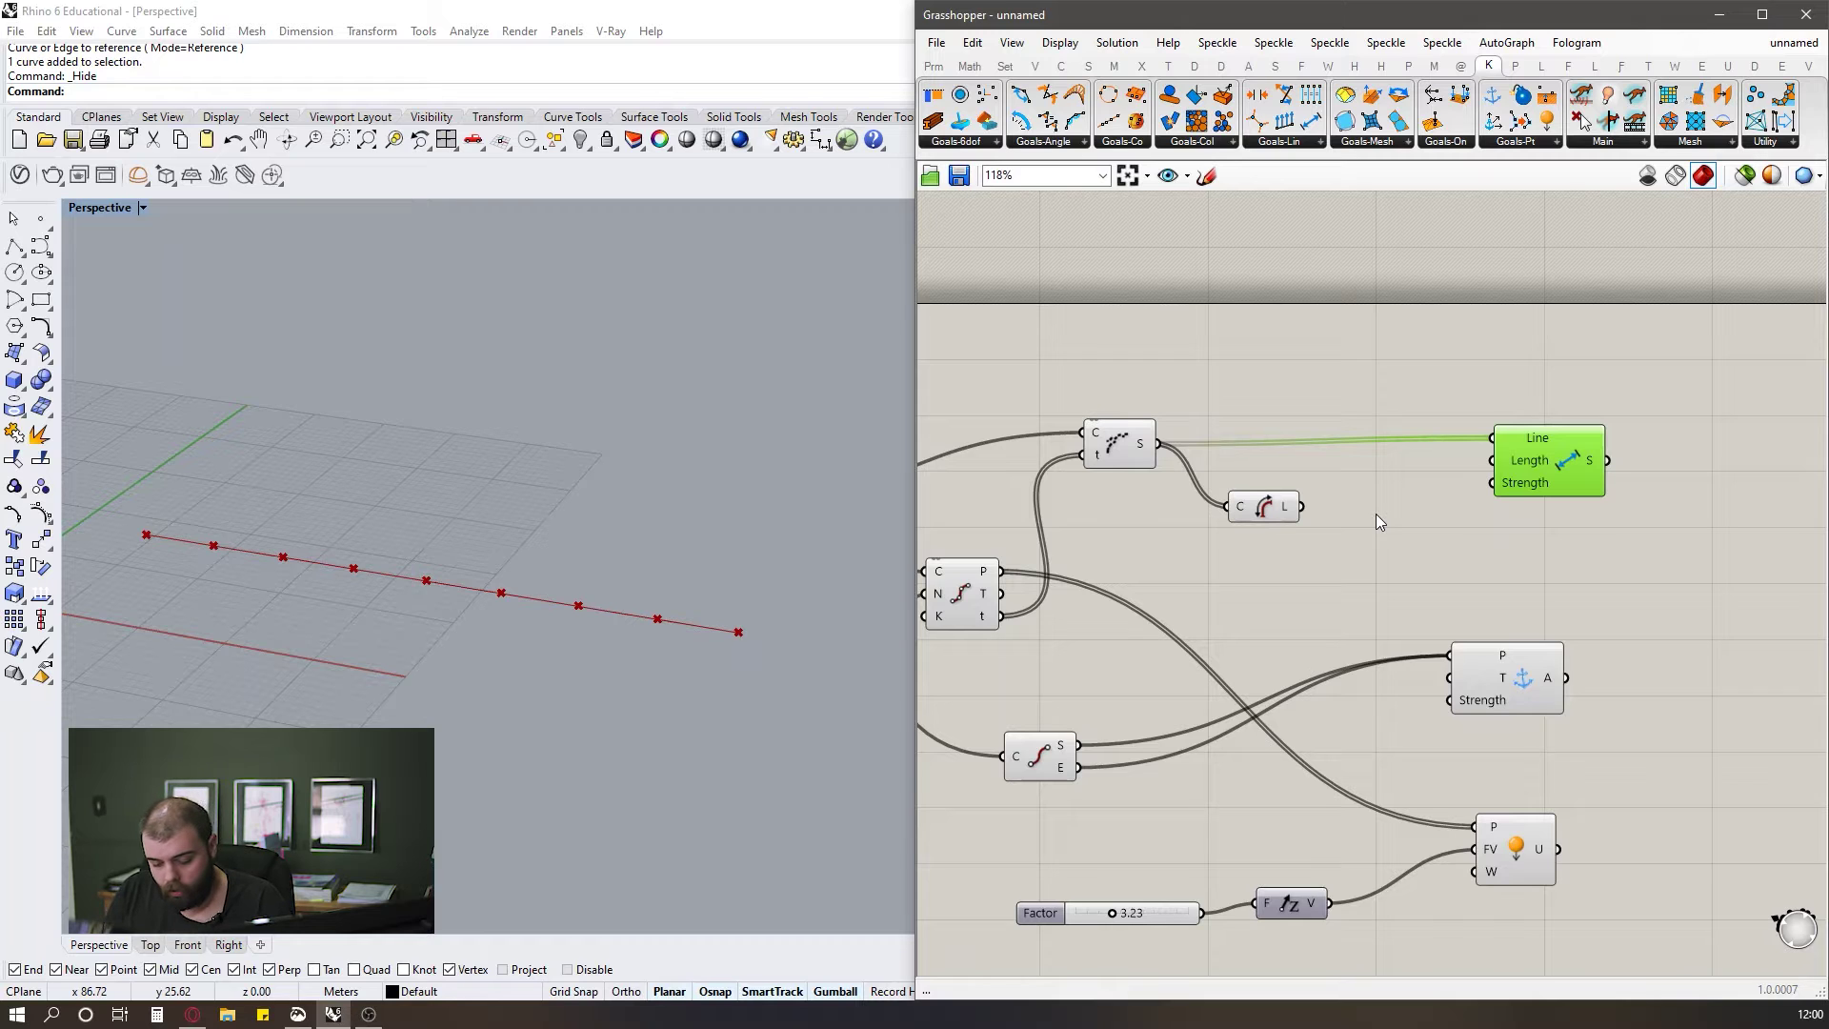
Add a Multiplication component below the Length component and connect Length's L output to its A input.
double_click(1373, 587)
type("mult")
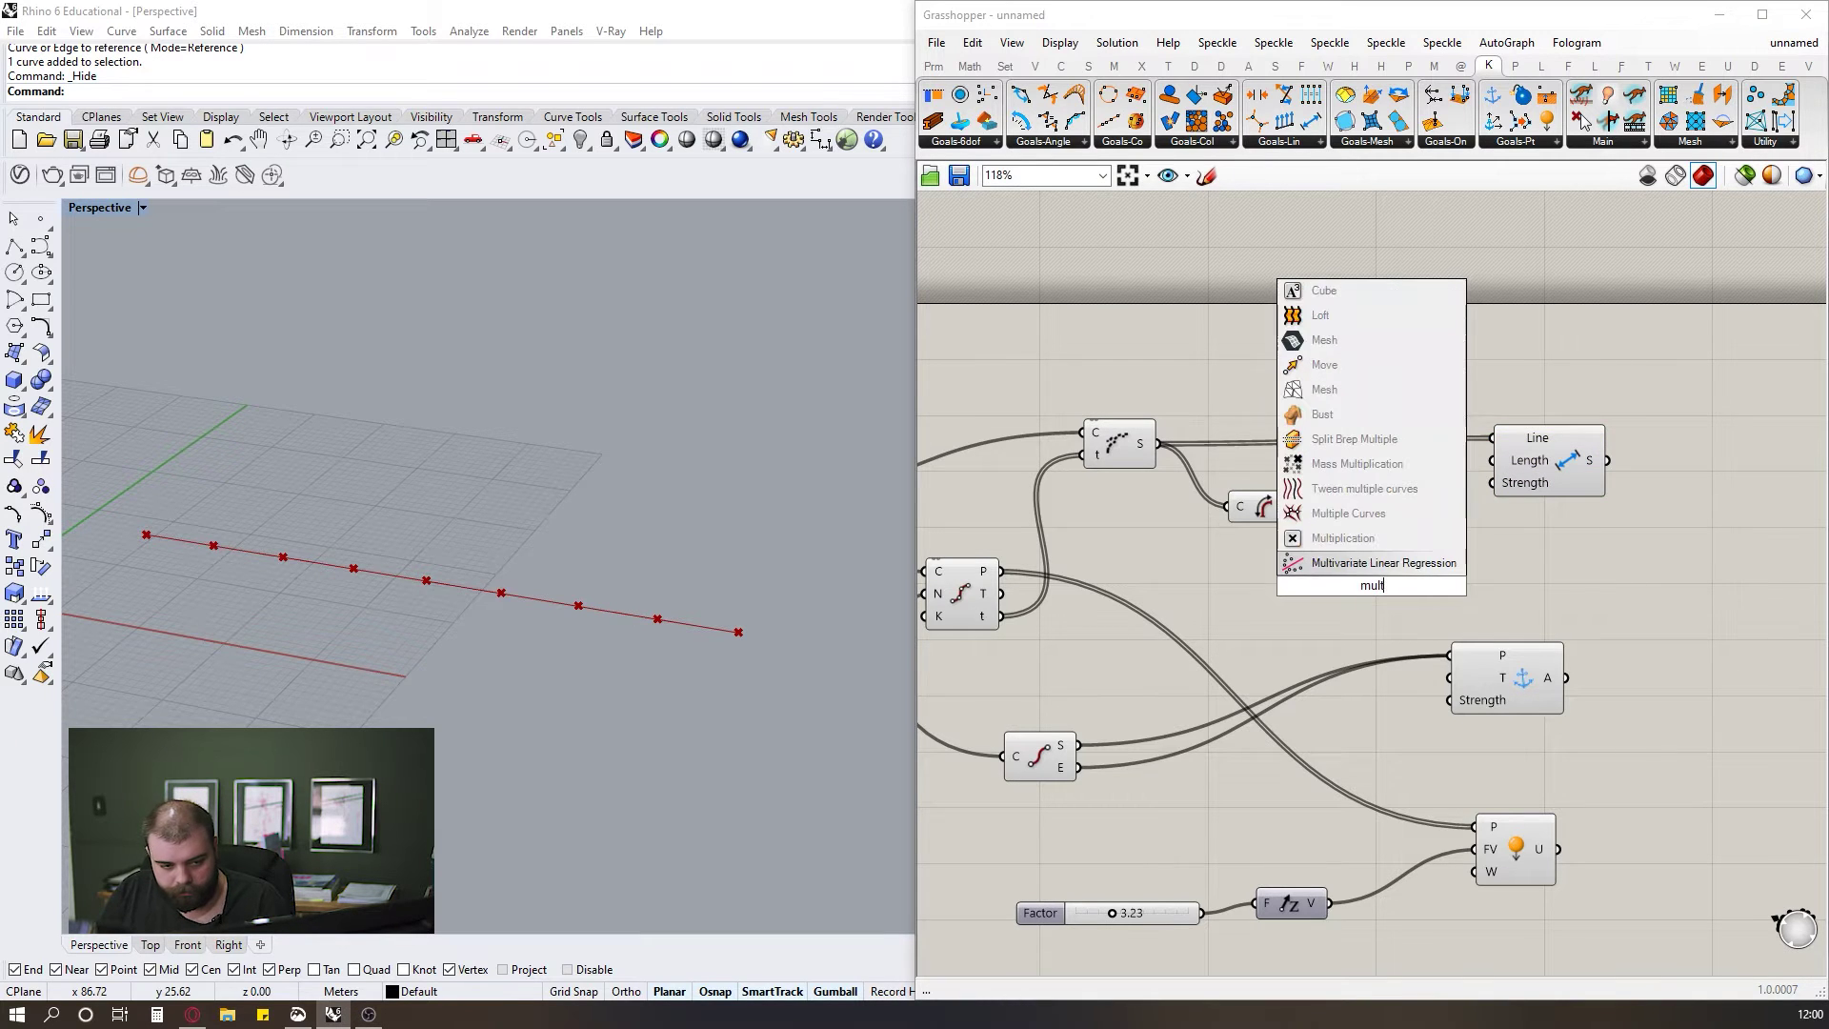
left_click(1371, 543)
scroll(1331, 568, "up", 2)
left_click_drag(1291, 483, 1334, 578)
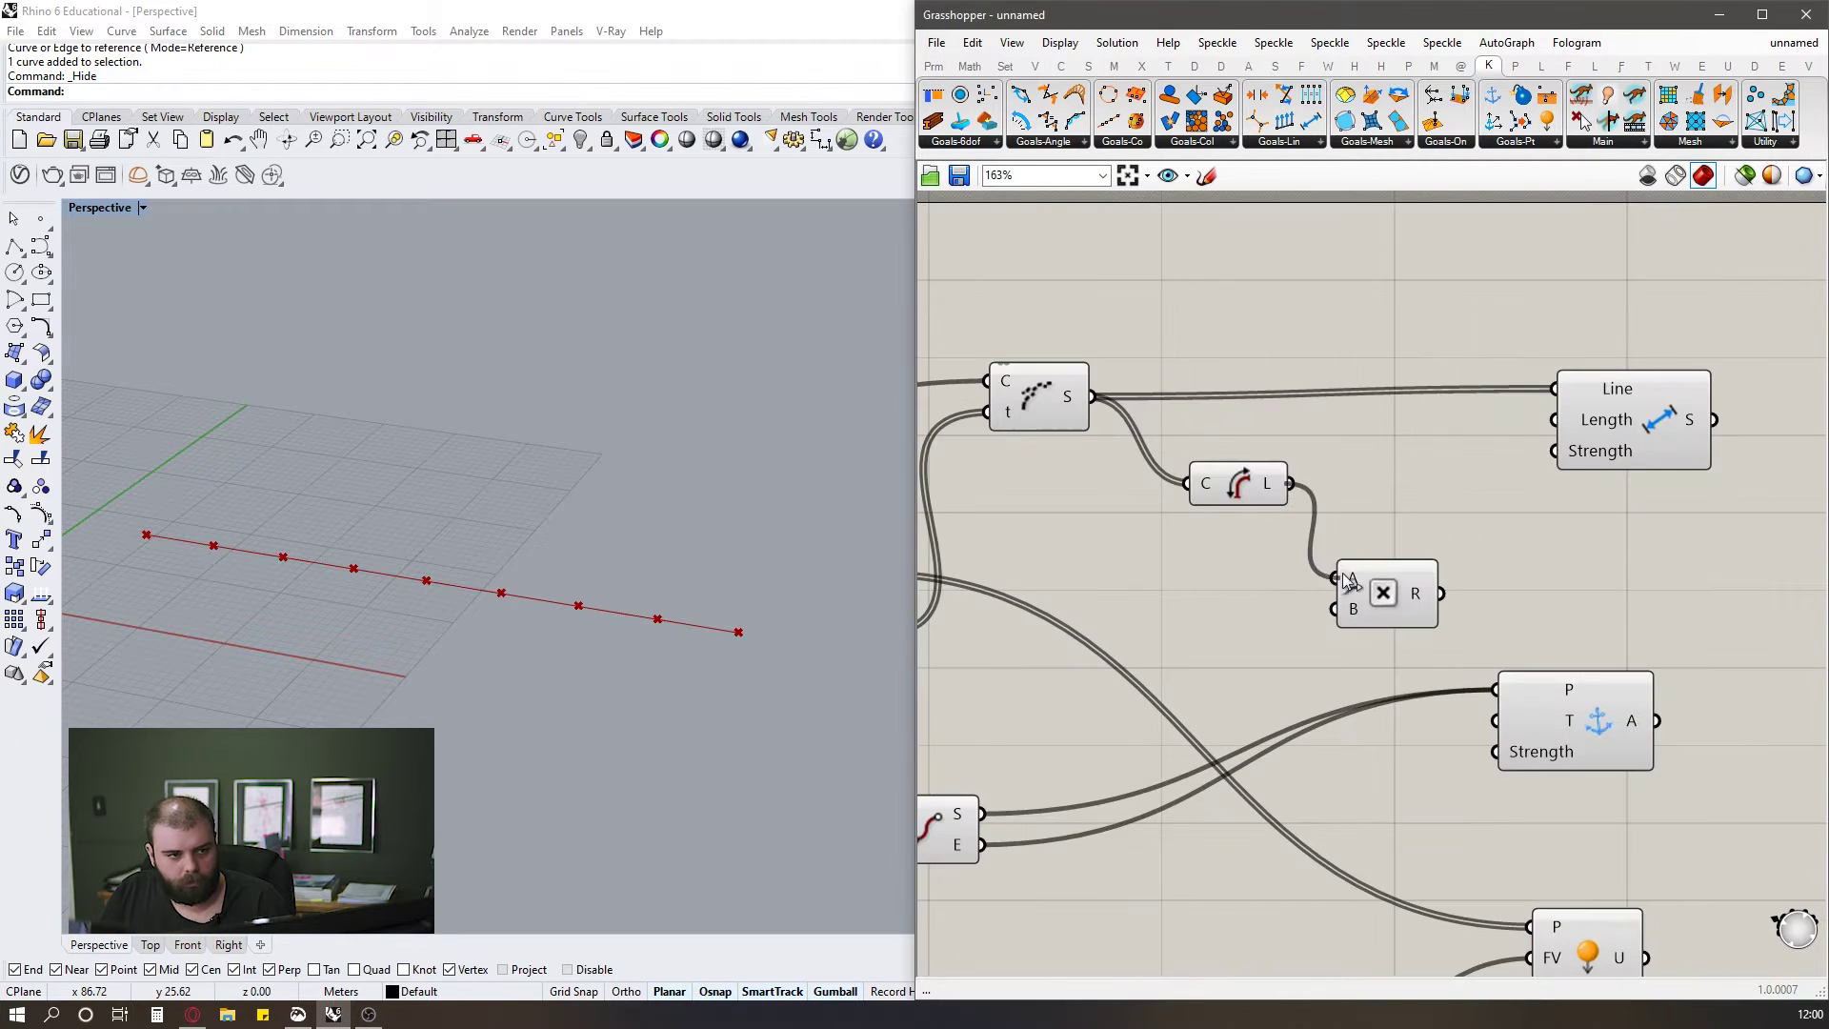
Add a number slider starting at 0 with two decimals, connect it to Multiplication's B input and set it to 1.54.
left_click(934, 66)
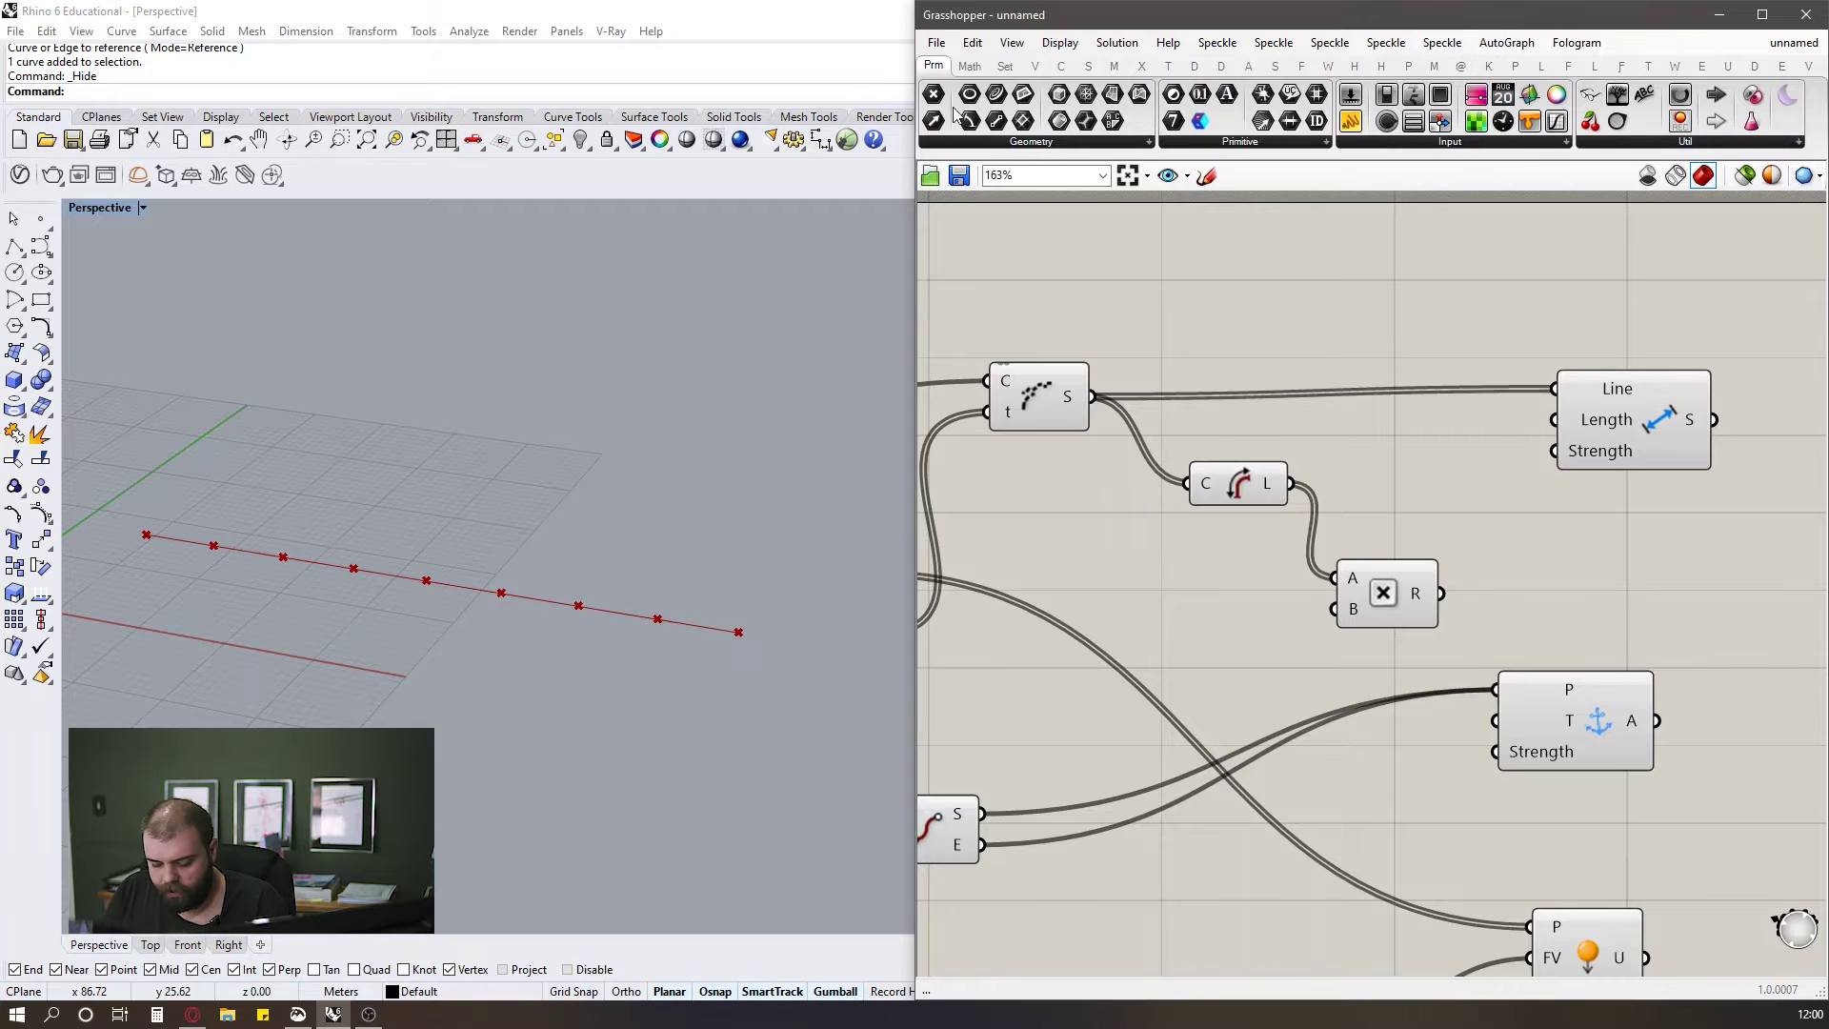
double_click(1181, 629)
type("0<0.00")
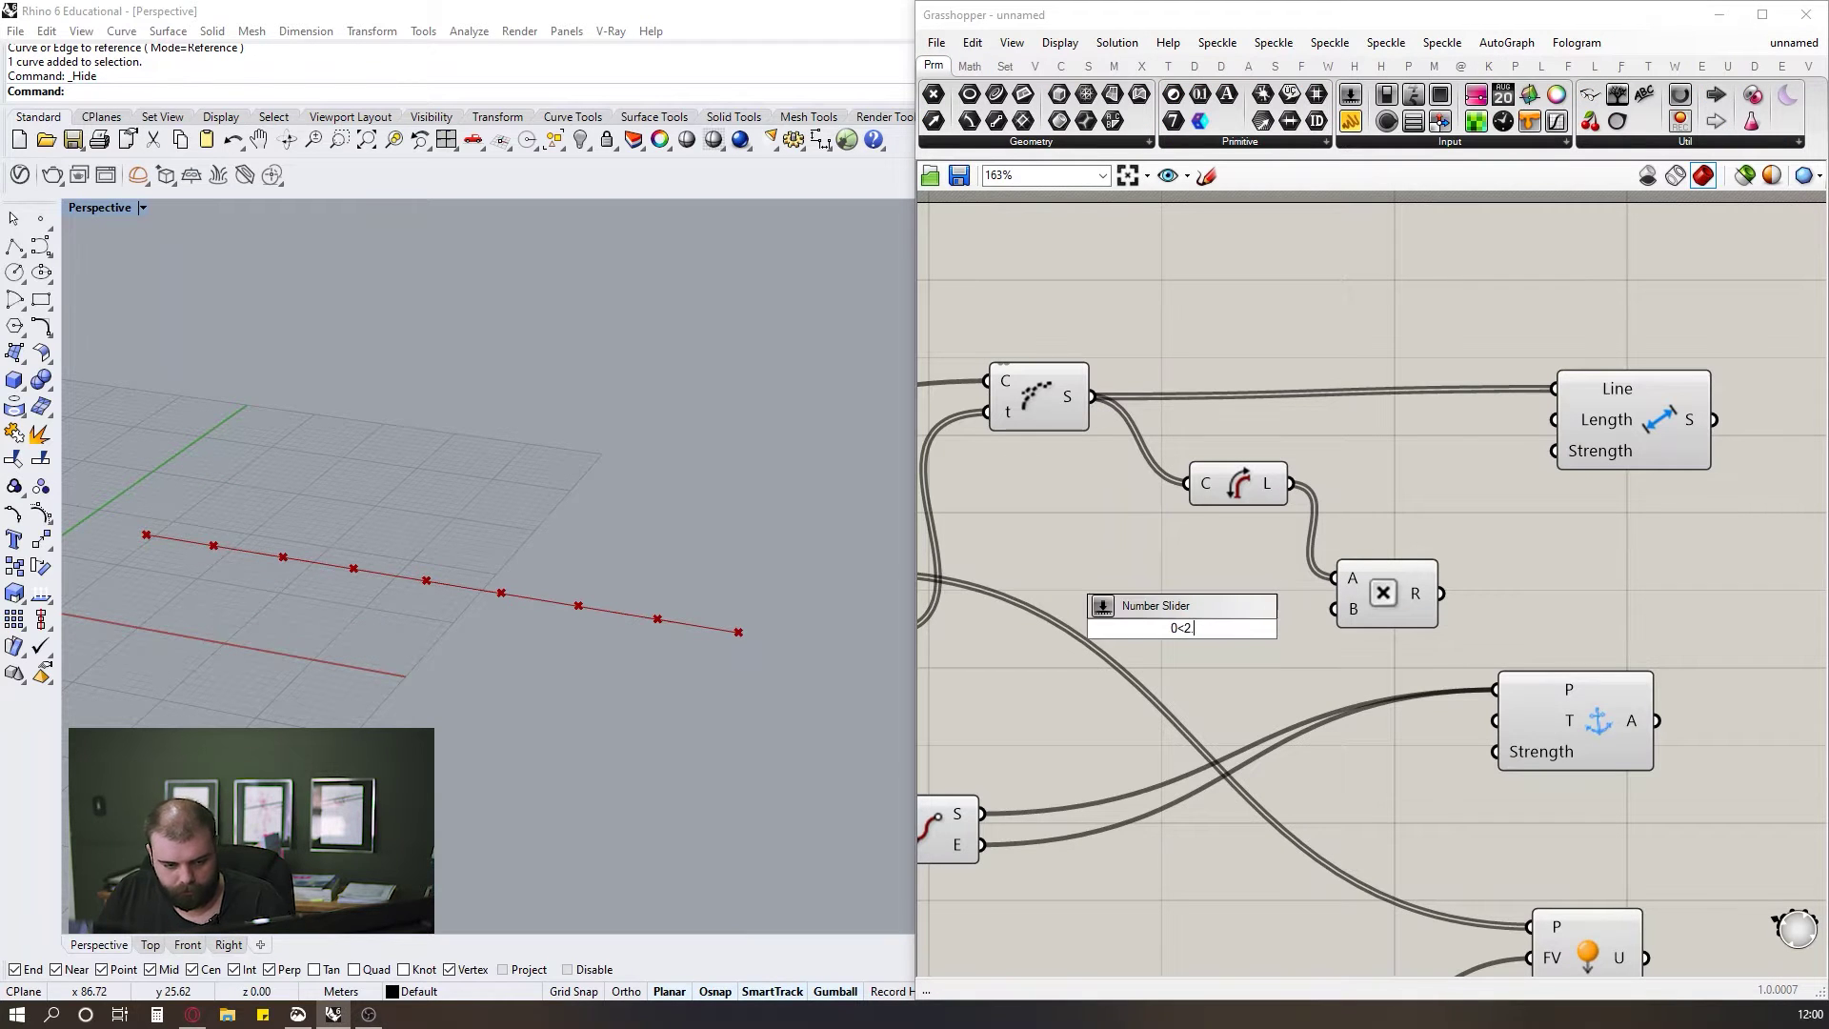
key("Return")
left_click_drag(1312, 634, 1335, 610)
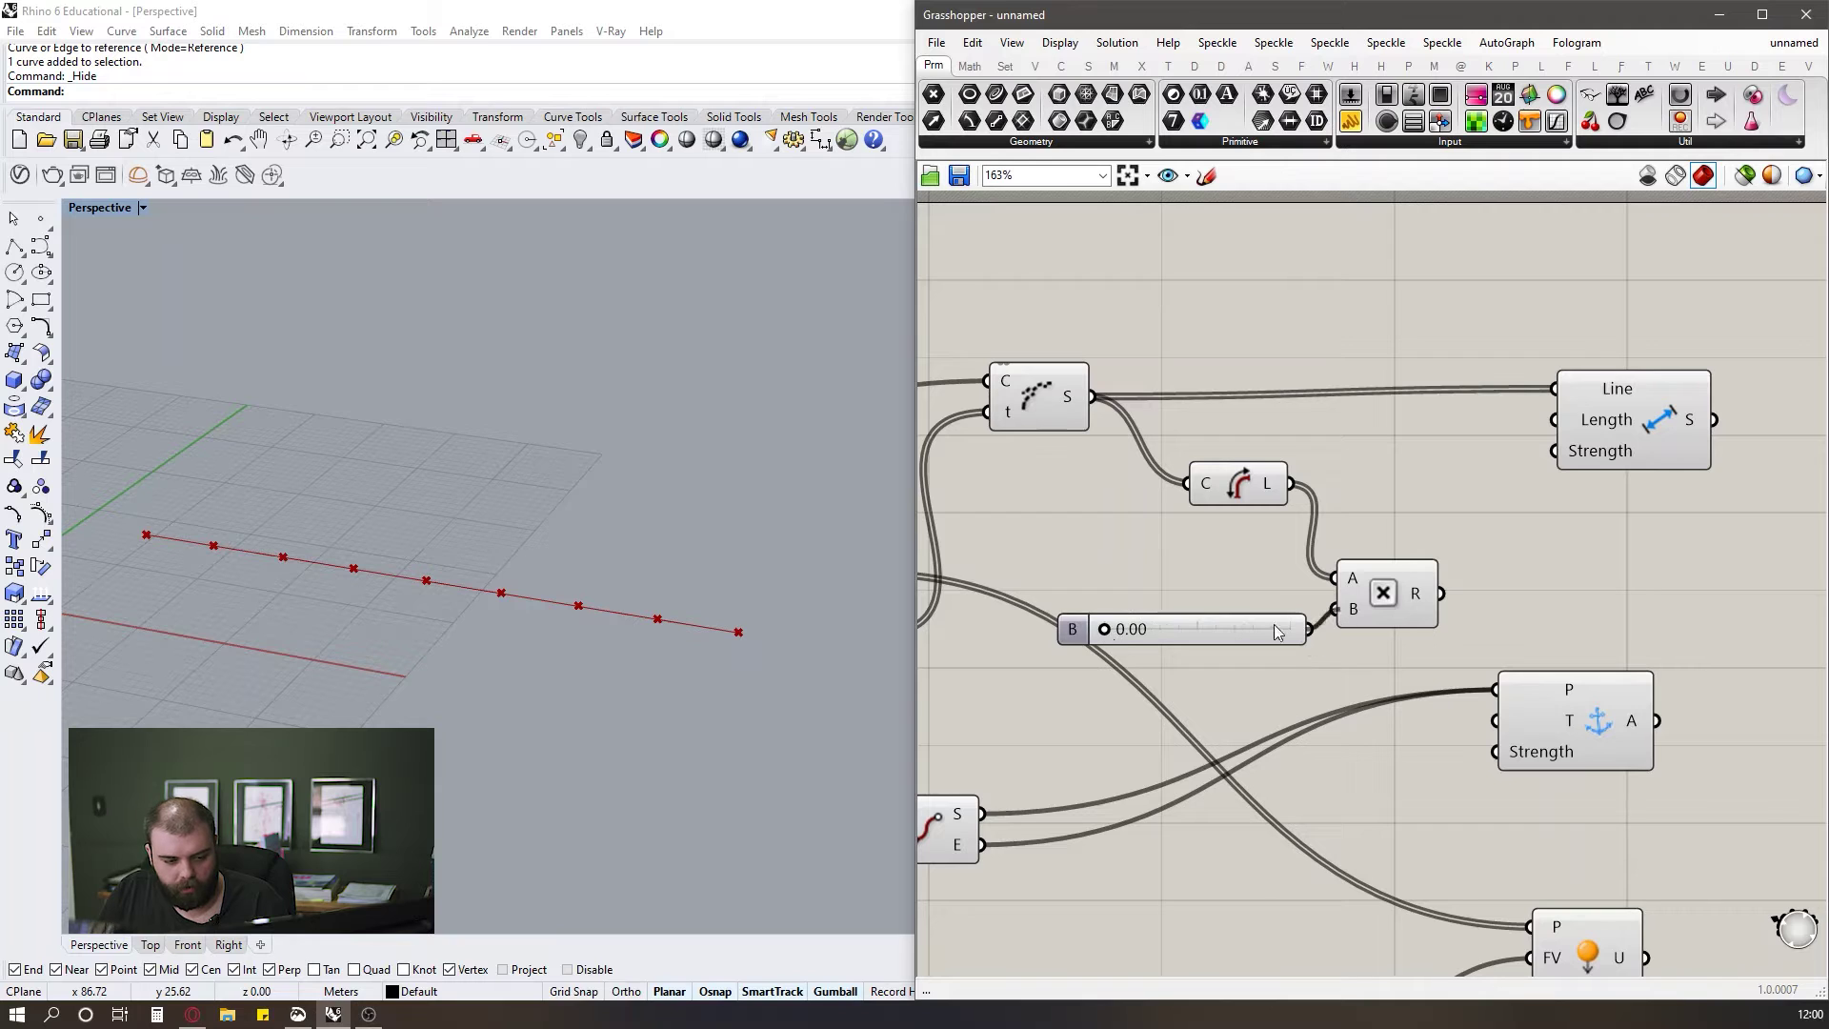
left_click_drag(1106, 630, 1248, 652)
mouse_move(1416, 593)
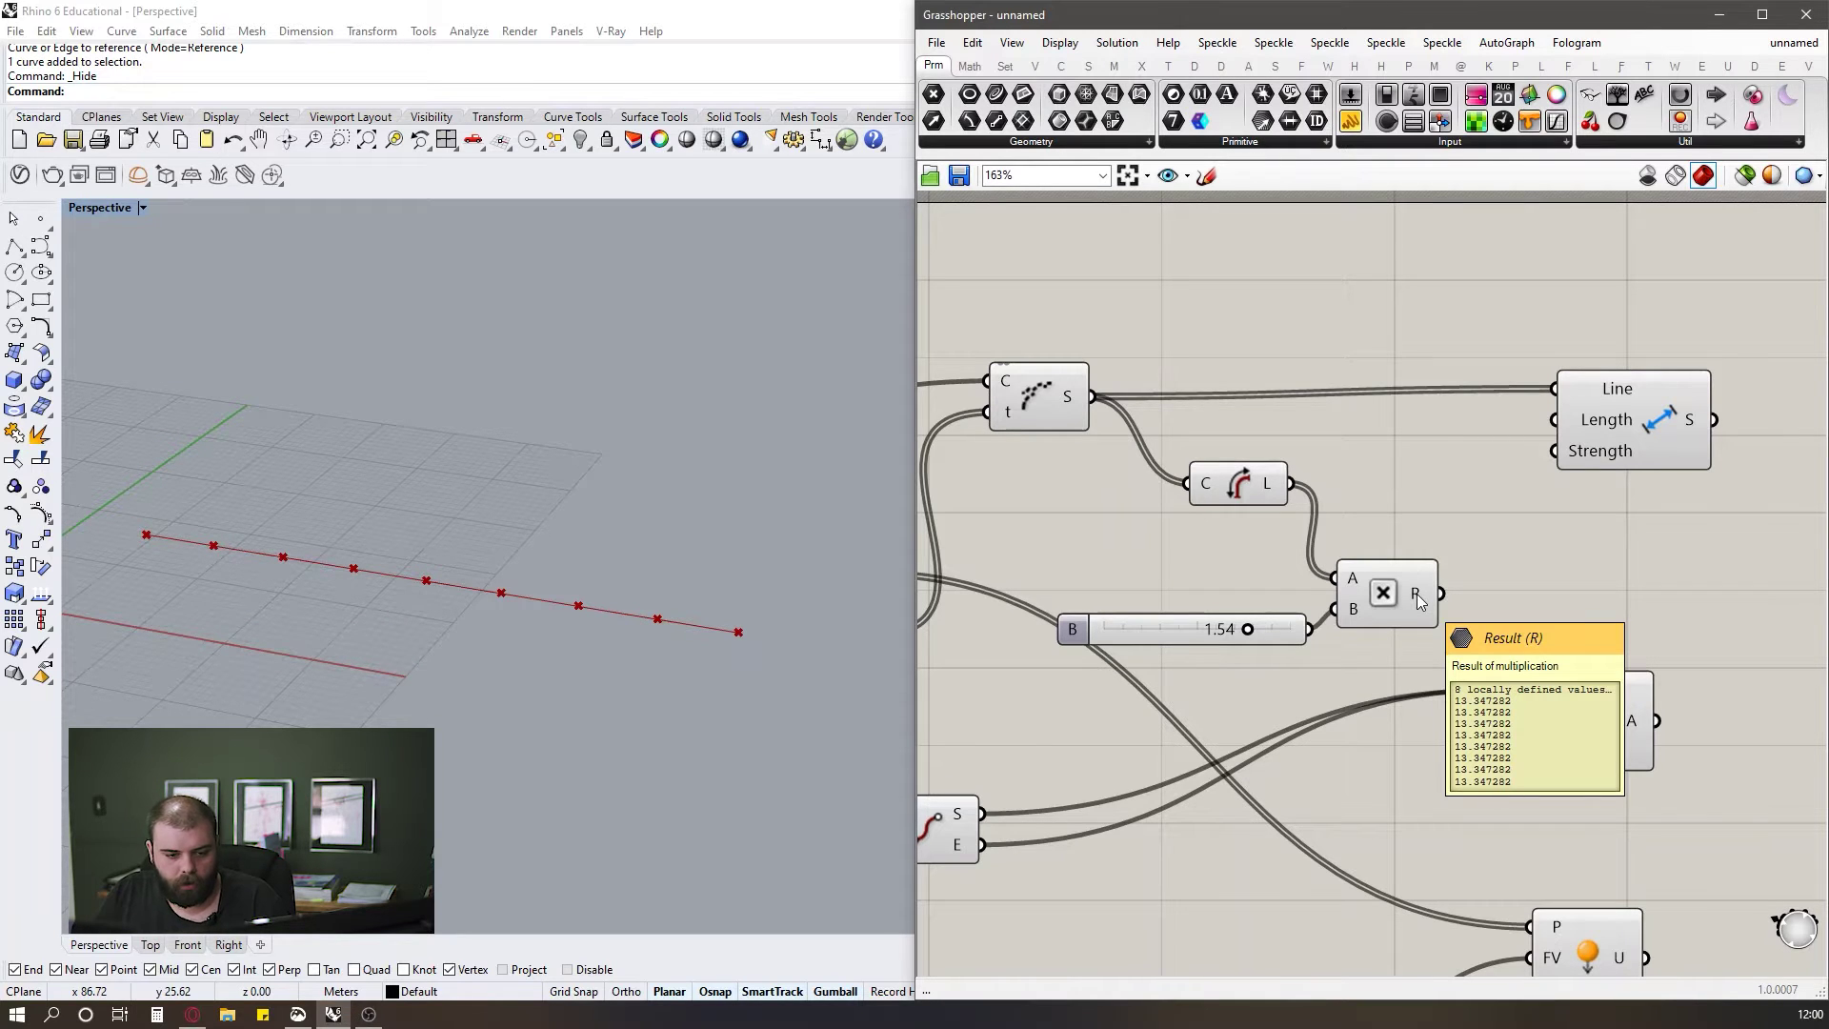
Connect Multiplication's R output to the Length input of the Length(Line) goal.
scroll(1415, 593, "down", 1)
right_click_drag(1376, 619, 1334, 650)
scroll(1334, 650, "up", 1)
left_click_drag(1361, 600, 1517, 449)
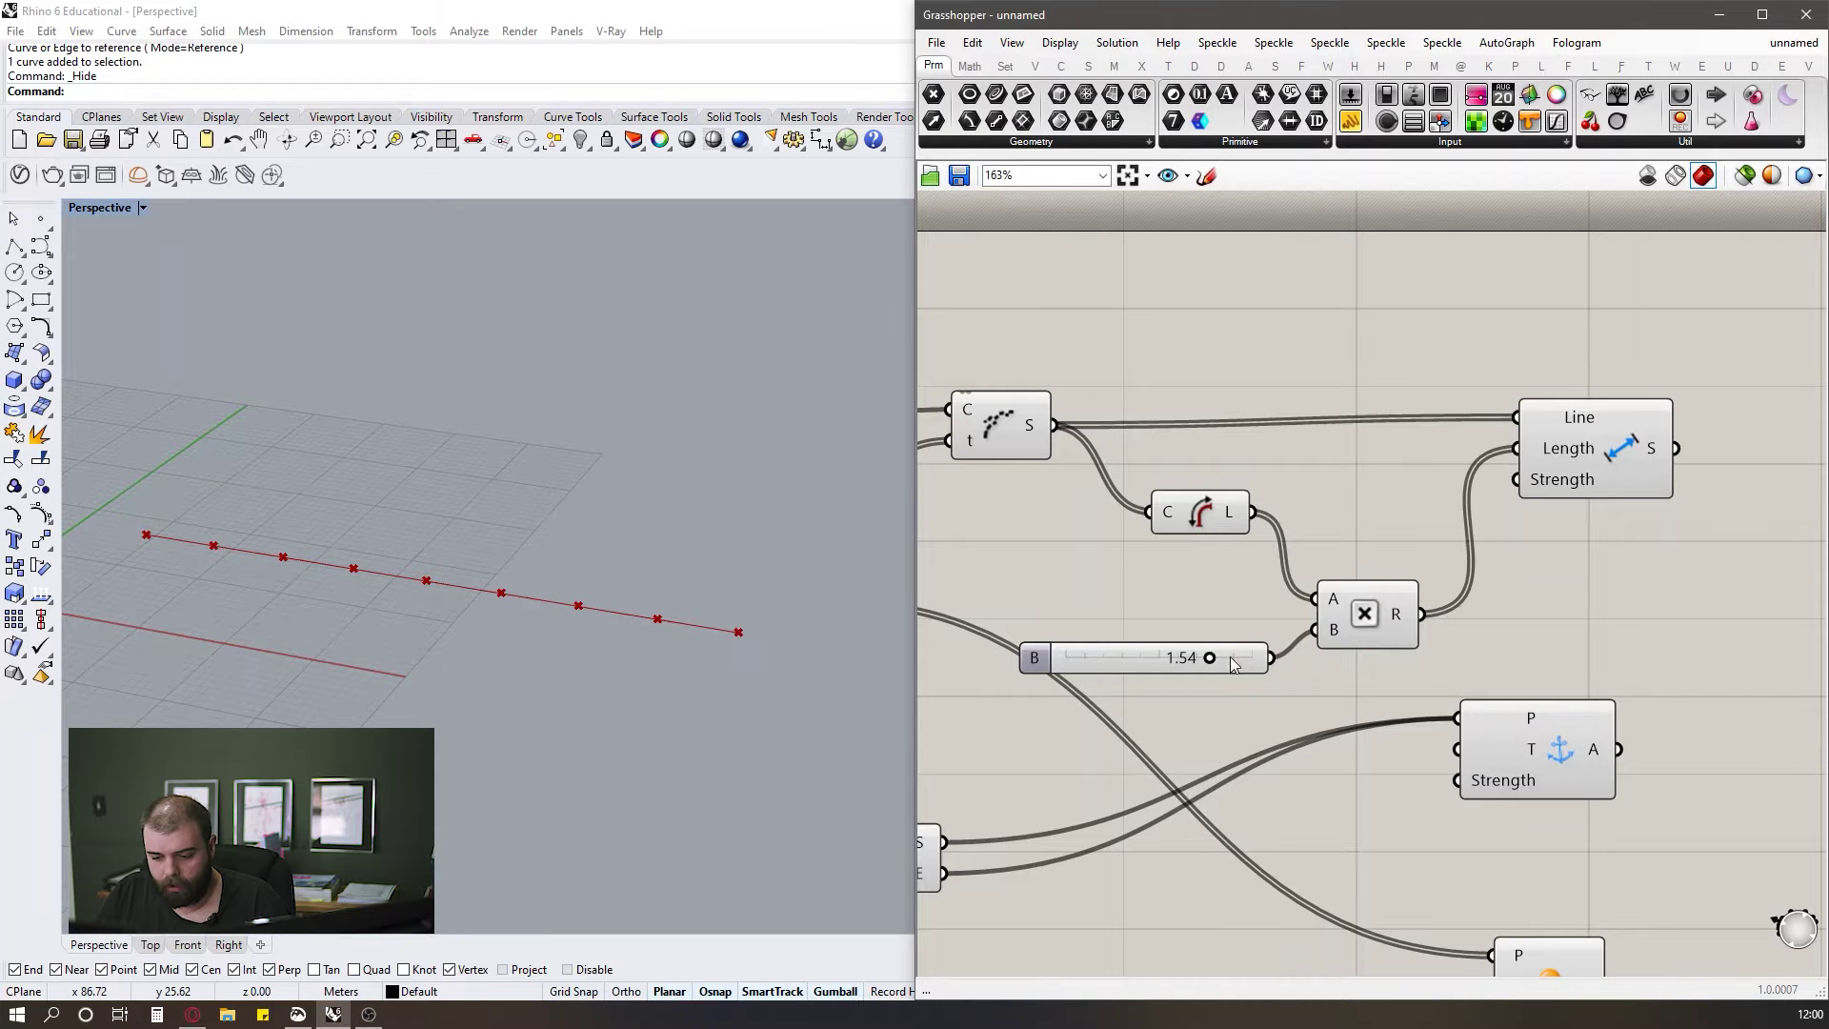
Move the goal components and the components feeding them further right, away from Divide Curve.
scroll(1215, 591, "down", 3)
right_click_drag(1438, 633, 1408, 553)
left_click_drag(1499, 840, 1326, 408)
left_click_drag(1346, 579, 1404, 590)
left_click(1472, 540)
scroll(1473, 540, "down", 2)
left_click_drag(1532, 749, 1395, 404)
scroll(1505, 545, "up", 2)
left_click_drag(1592, 777, 986, 315)
left_click_drag(976, 644, 1168, 655)
left_click_drag(1450, 874, 1301, 409)
left_click(1624, 579)
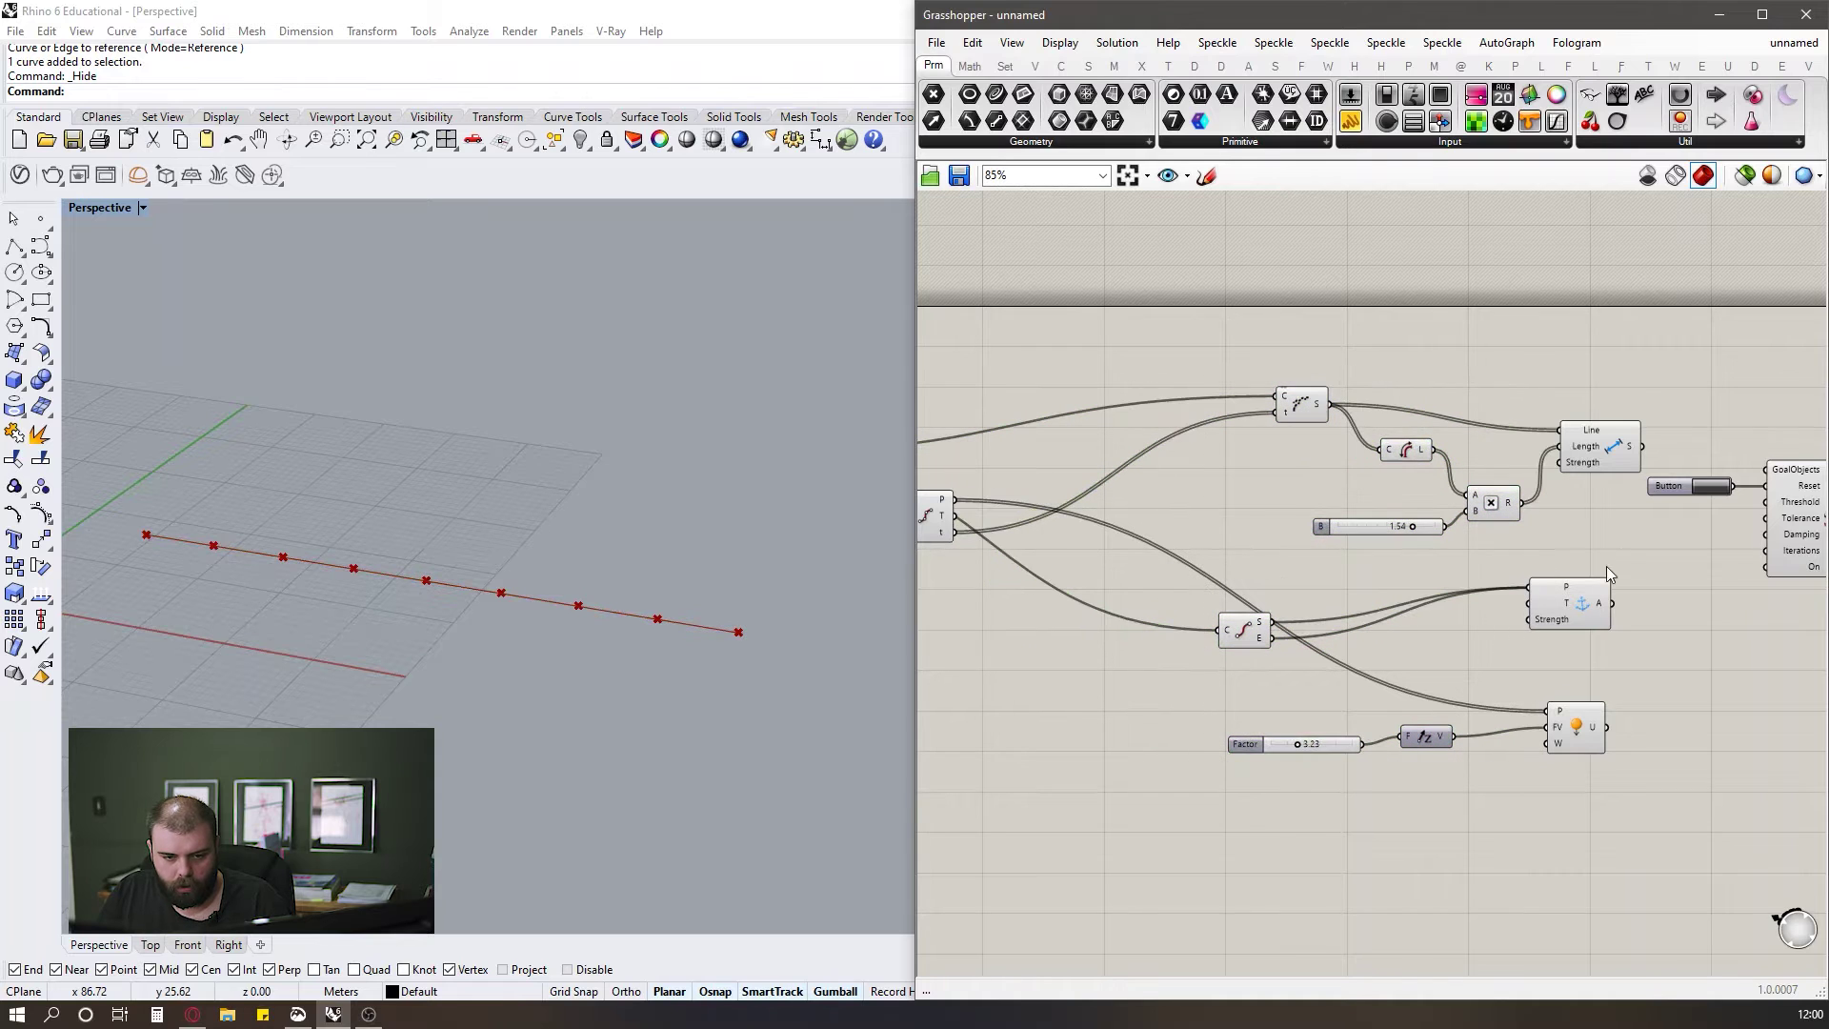
Reposition the BouncySolver and its reset Button slightly lower and further from the goals.
left_click(1363, 434)
left_click_drag(1583, 461, 1540, 503)
scroll(1362, 438, "down", 3)
scroll(1544, 494, "up", 3)
left_click(1346, 438)
left_click_drag(1372, 454, 1399, 494)
left_click(1409, 444)
left_click_drag(1555, 549, 1551, 546)
left_click(1313, 476)
Connect the Length(Line), Anchor and Load outputs together to the solver's GoalObjects input and reset the simulation.
scroll(1313, 477, "up", 2)
left_click_drag(1351, 389, 1566, 458)
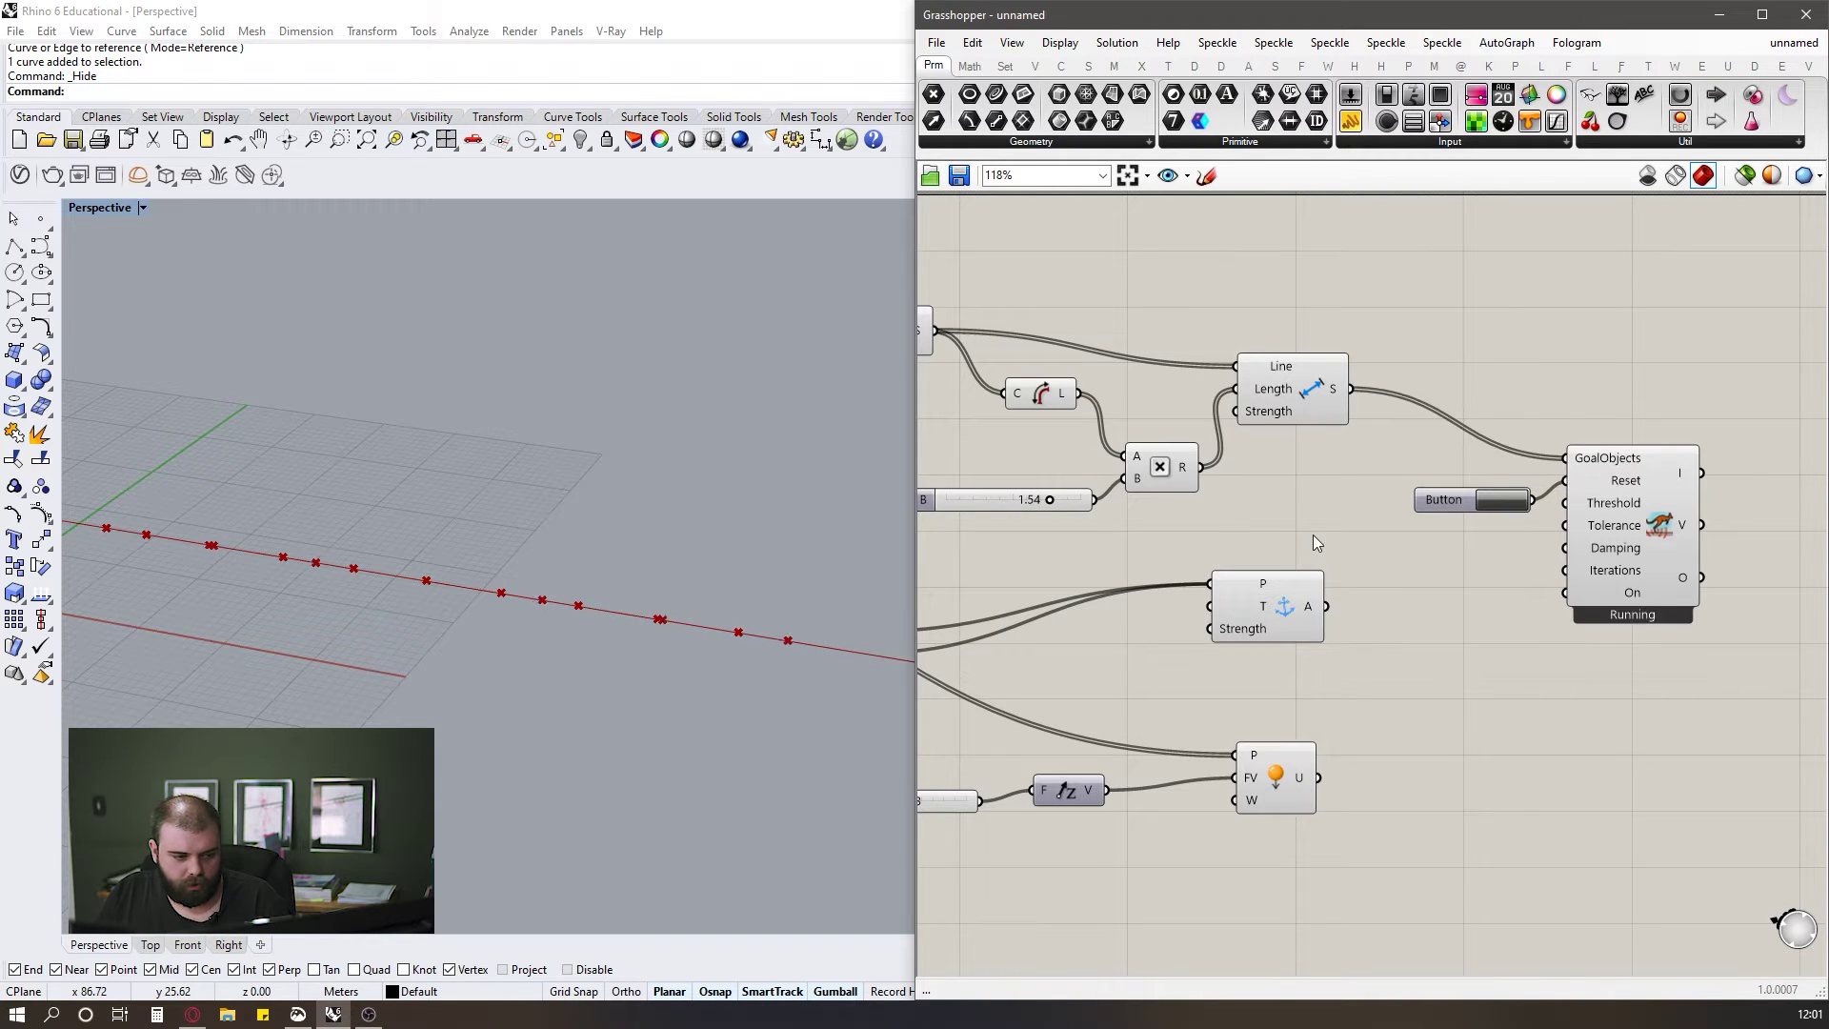
scroll(590, 536, "down", 5)
left_click_drag(1327, 606, 1565, 459)
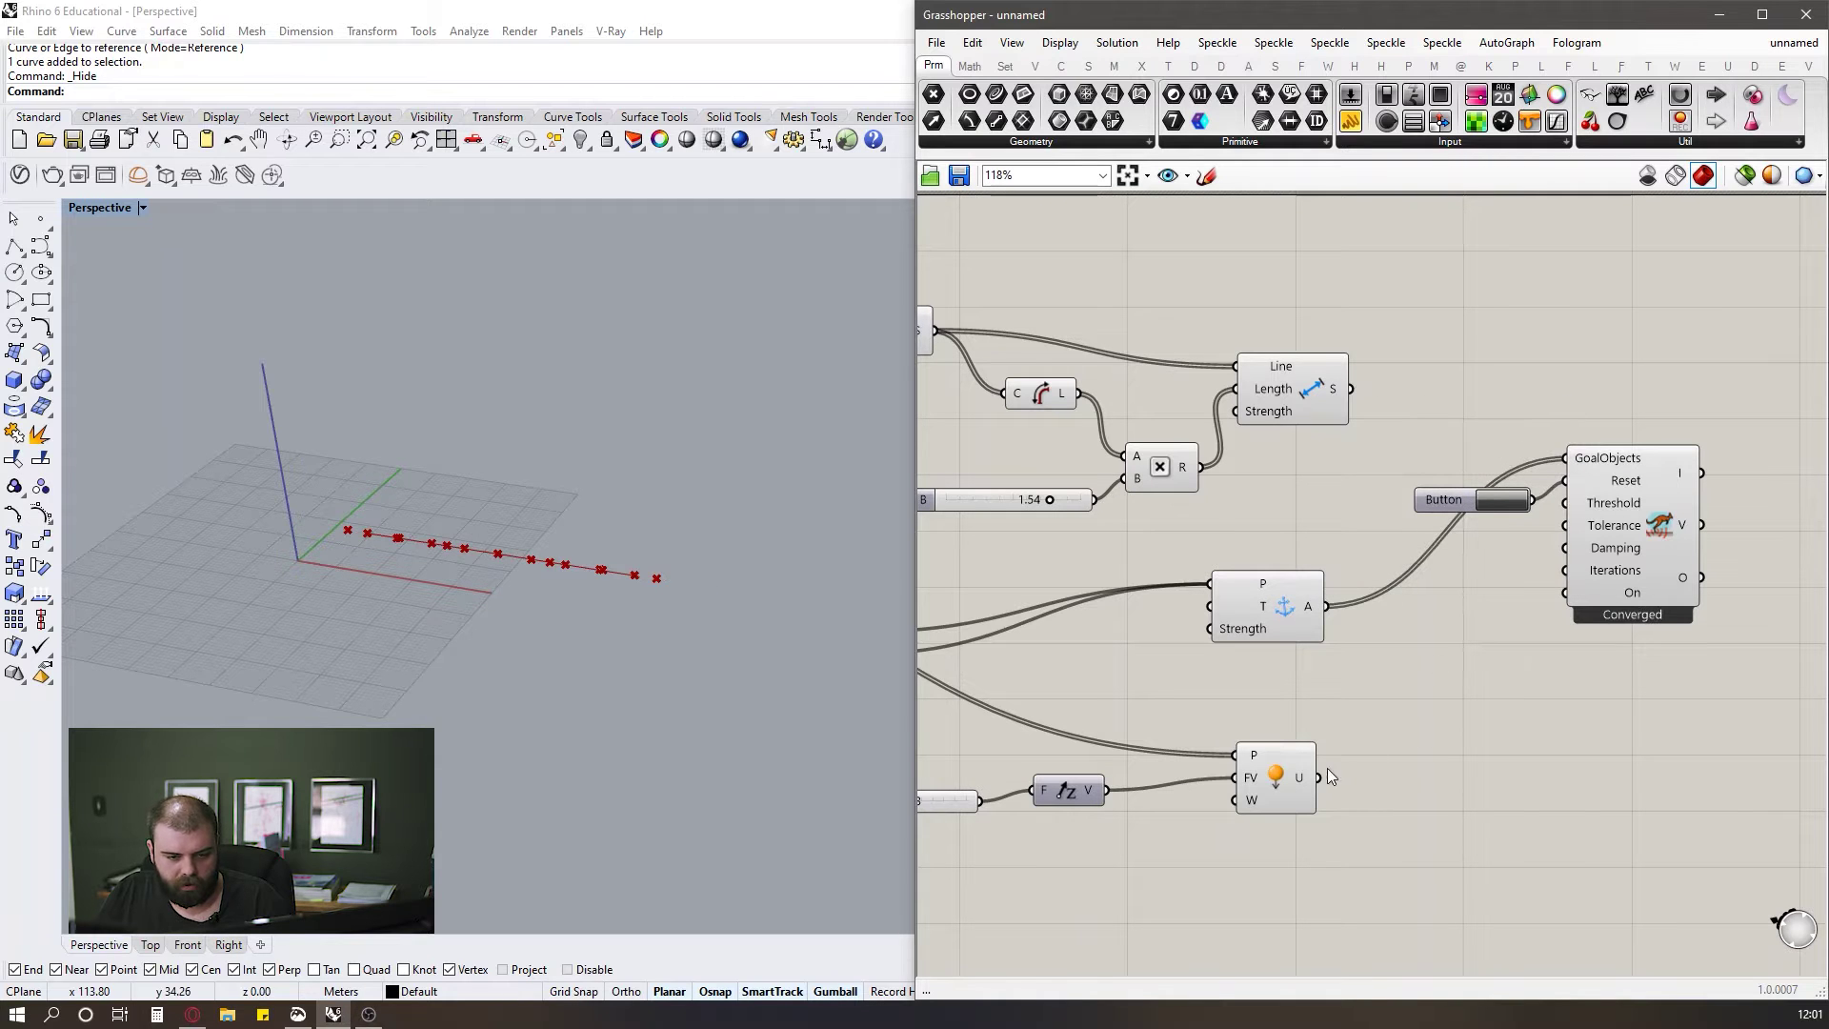
left_click_drag(1318, 777, 1565, 459, "shift")
left_click_drag(1351, 389, 1565, 458, "shift")
left_click(1509, 494)
right_click_drag(500, 578, 456, 391)
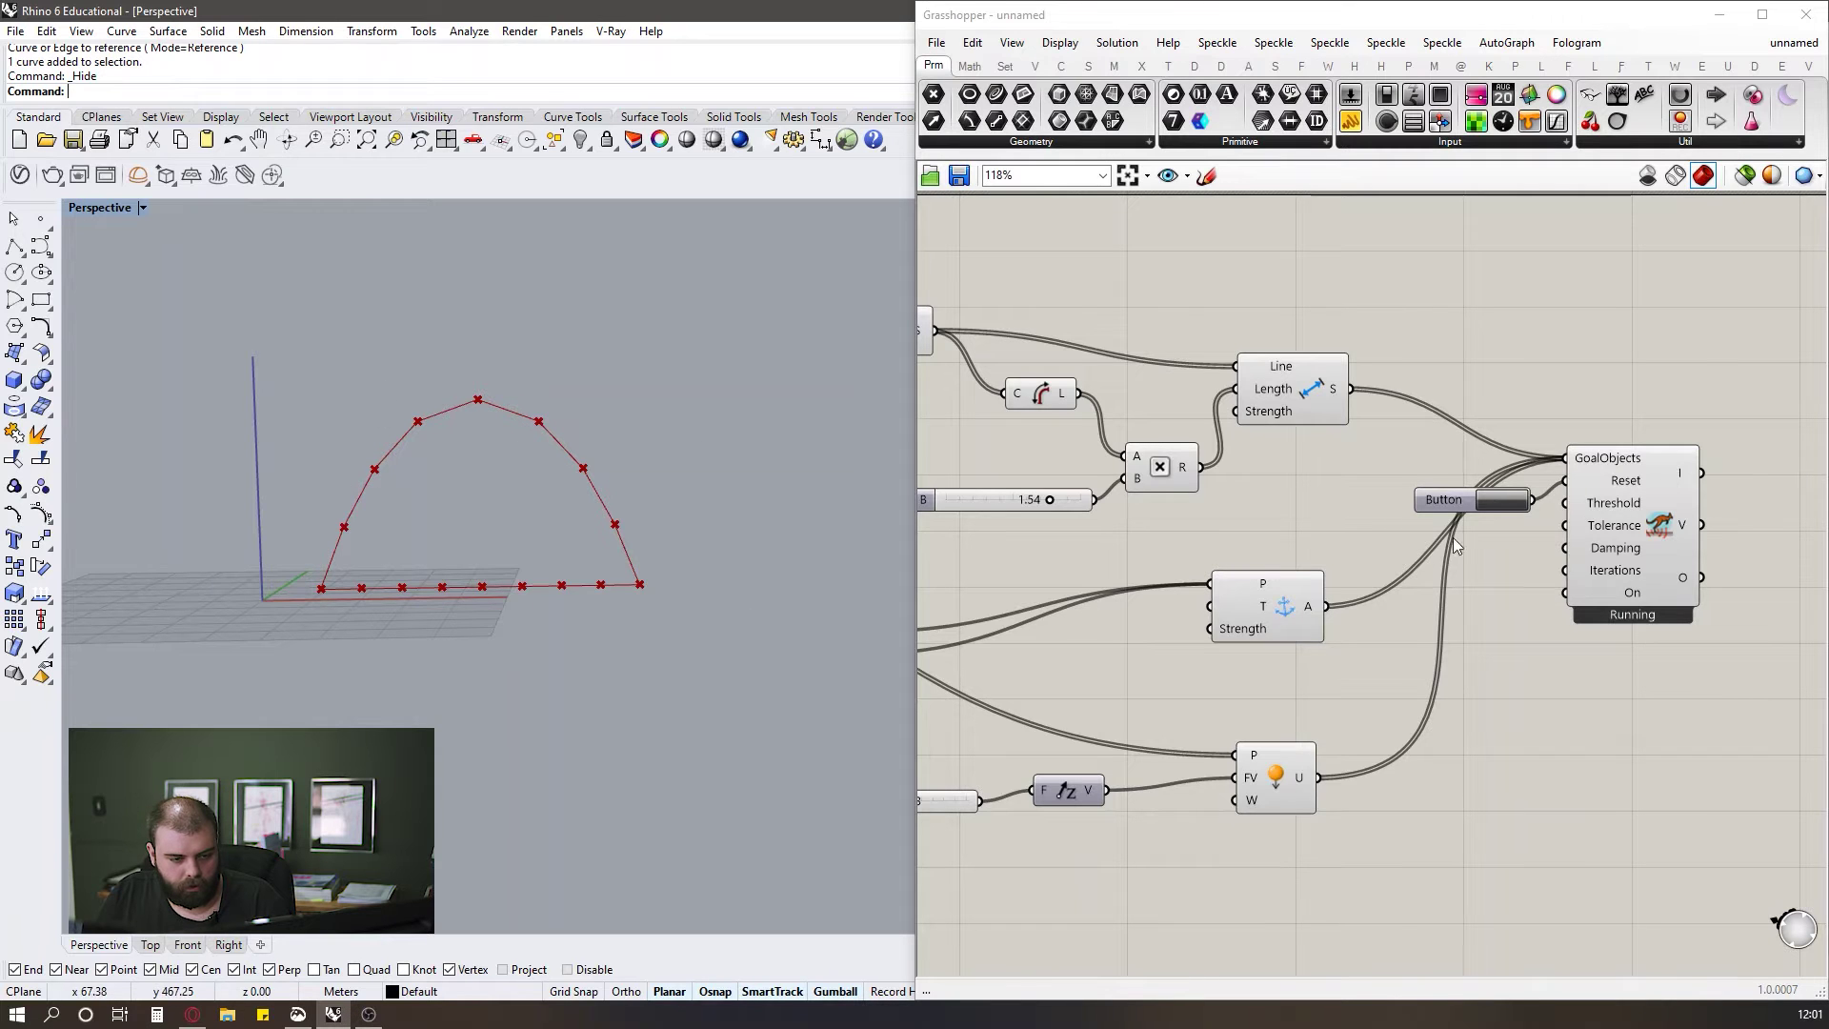
Set the load Factor slider to 10.00 and the length multiplier slider to 0.87.
scroll(1372, 524, "down", 3)
mouse_move(1203, 480)
left_mouse_down()
mouse_move(1158, 480)
mouse_move(1188, 480)
left_mouse_up()
scroll(389, 510, "up", 3)
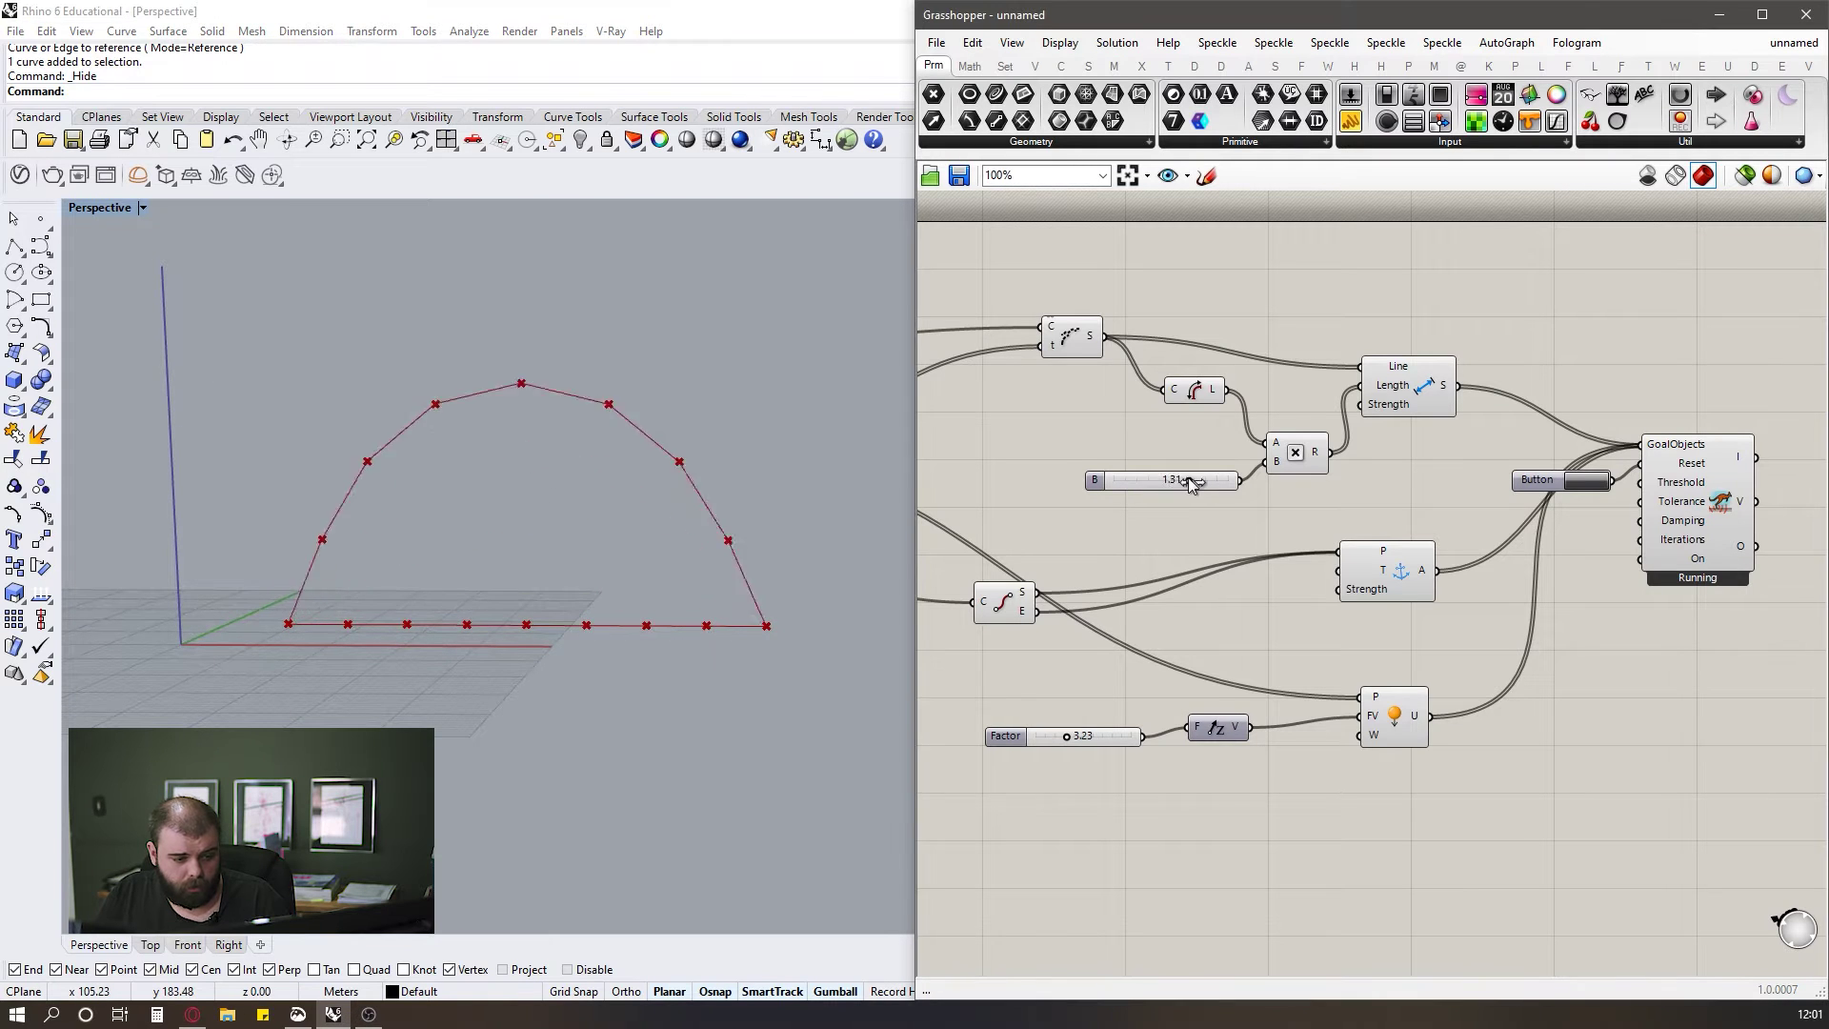
left_click_drag(1065, 739, 1157, 744)
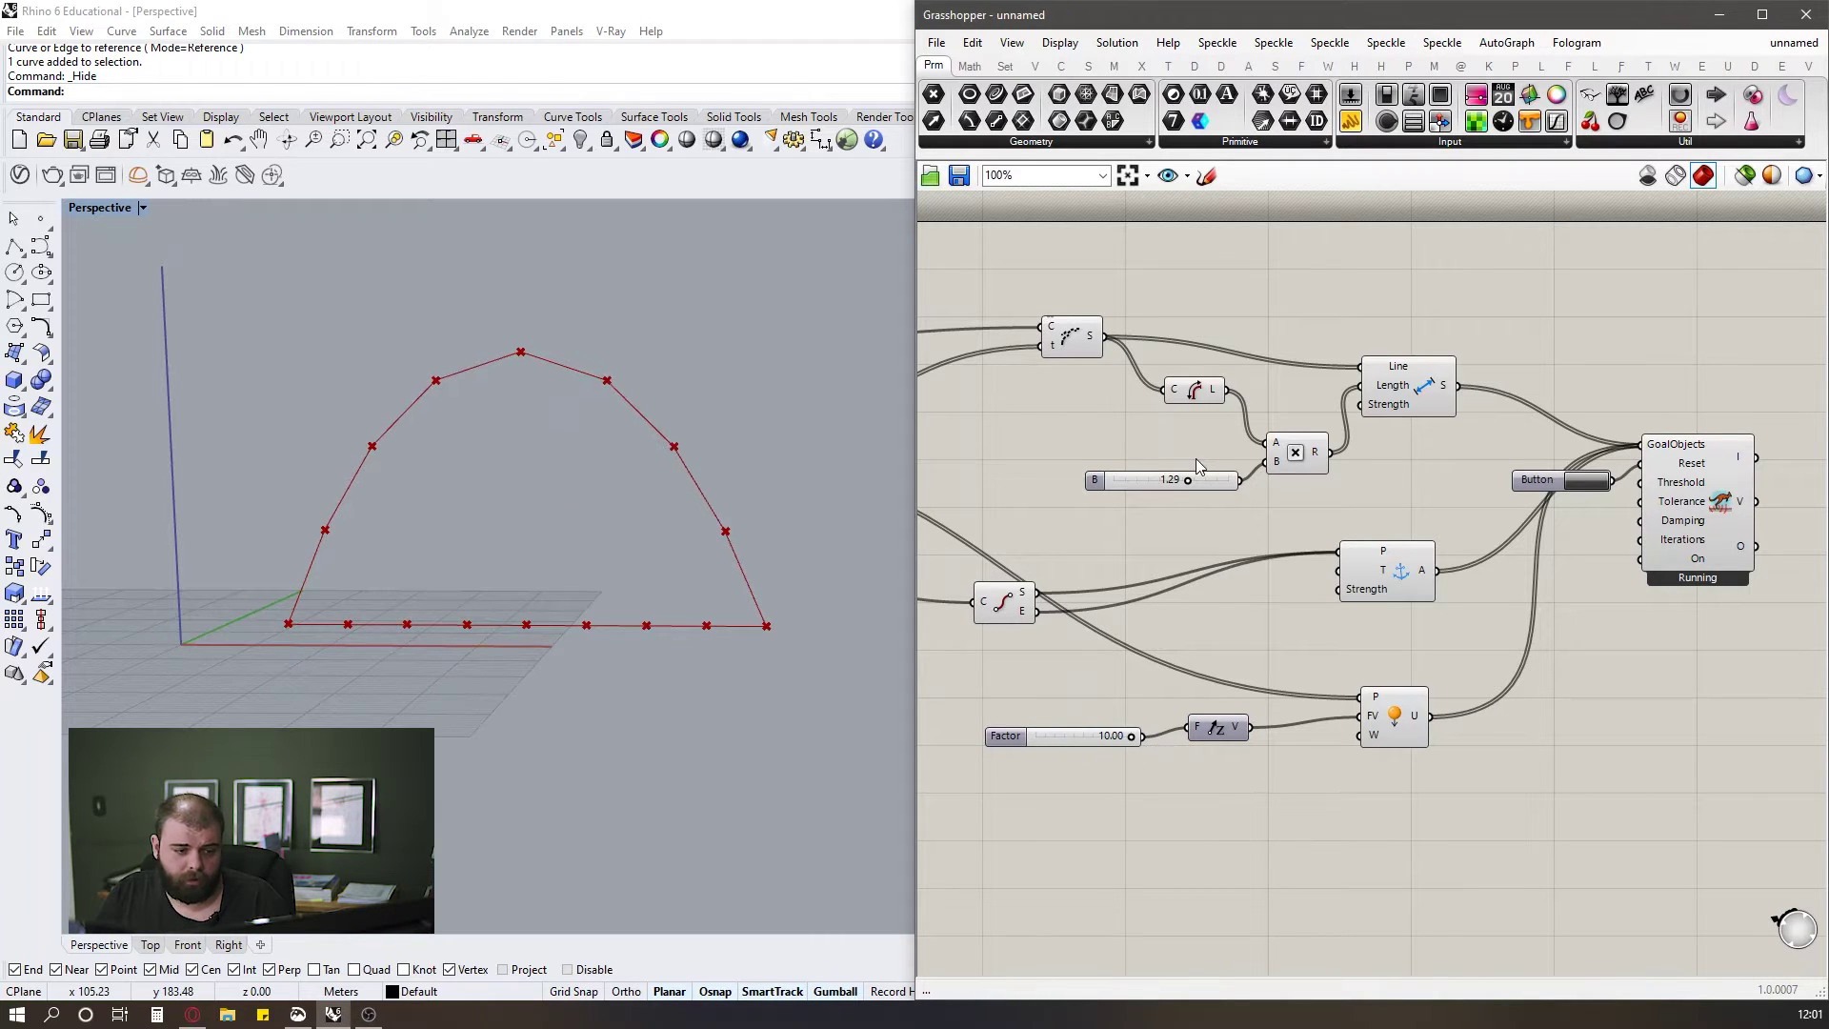
left_click_drag(1188, 479, 1163, 480)
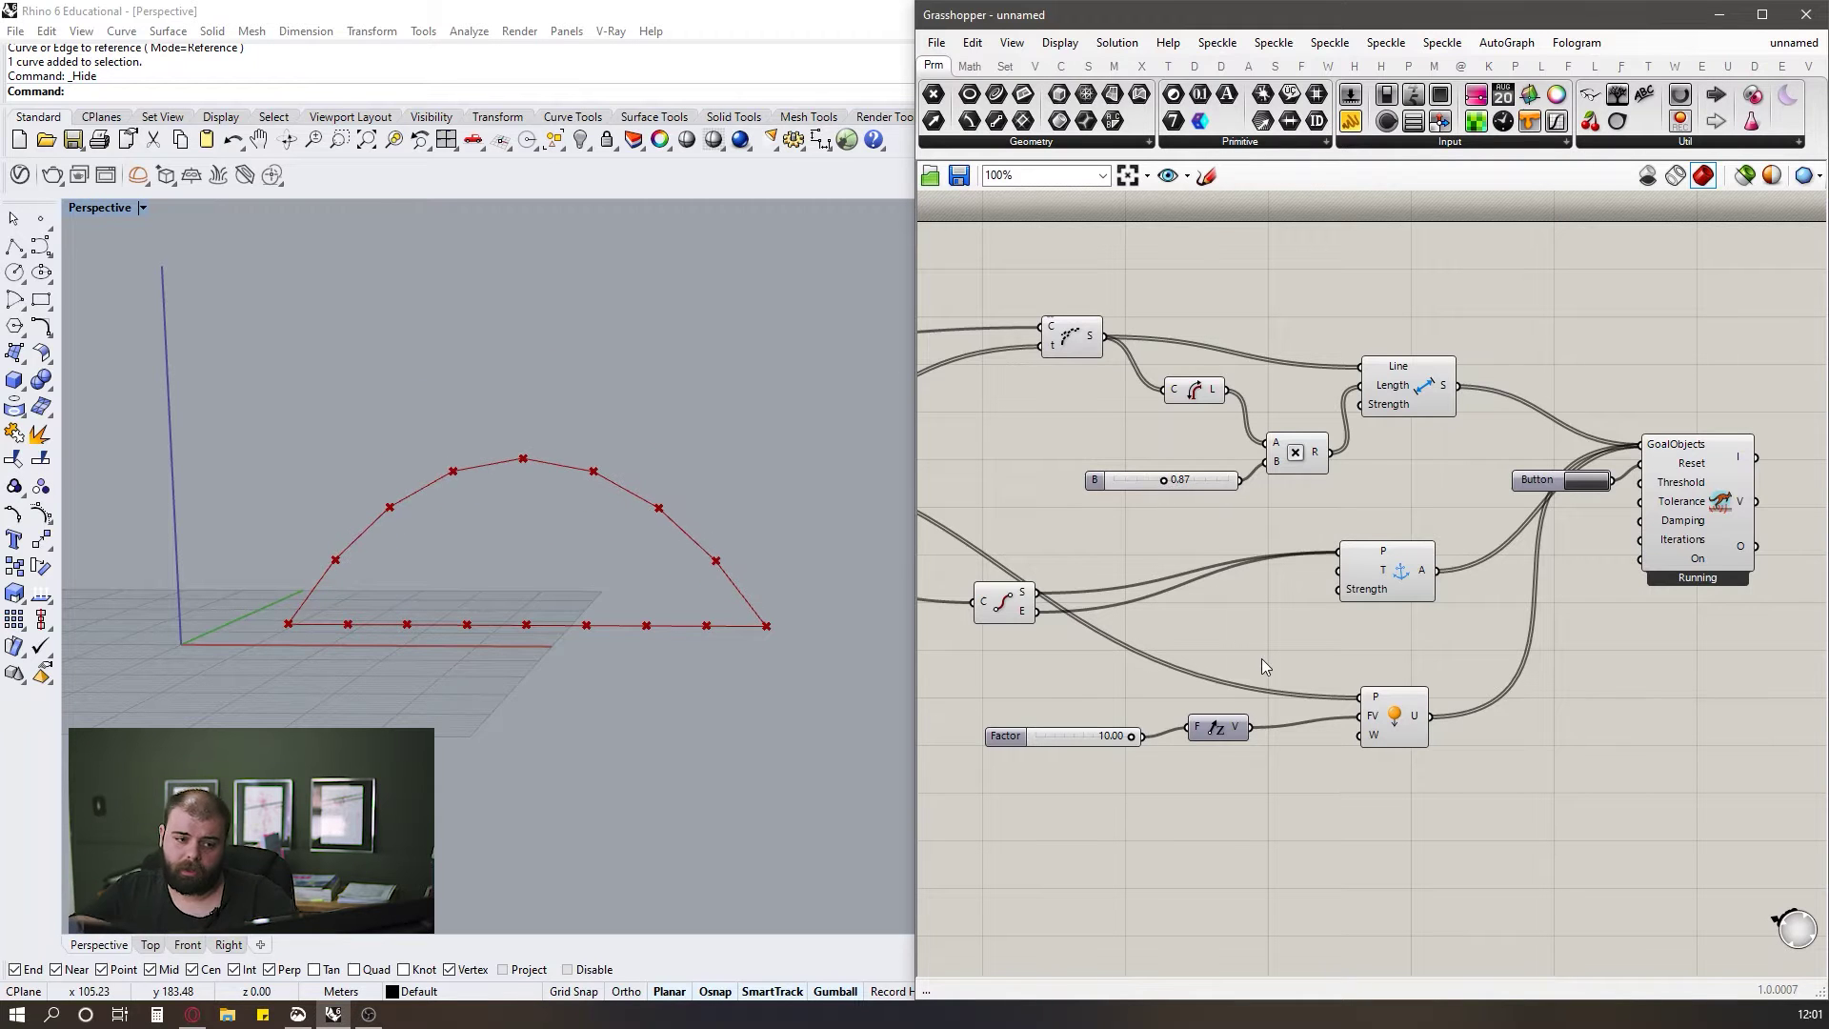
Turn off the preview of all components feeding the solver and turn the base curve's preview back on.
scroll(1261, 659, "down", 1)
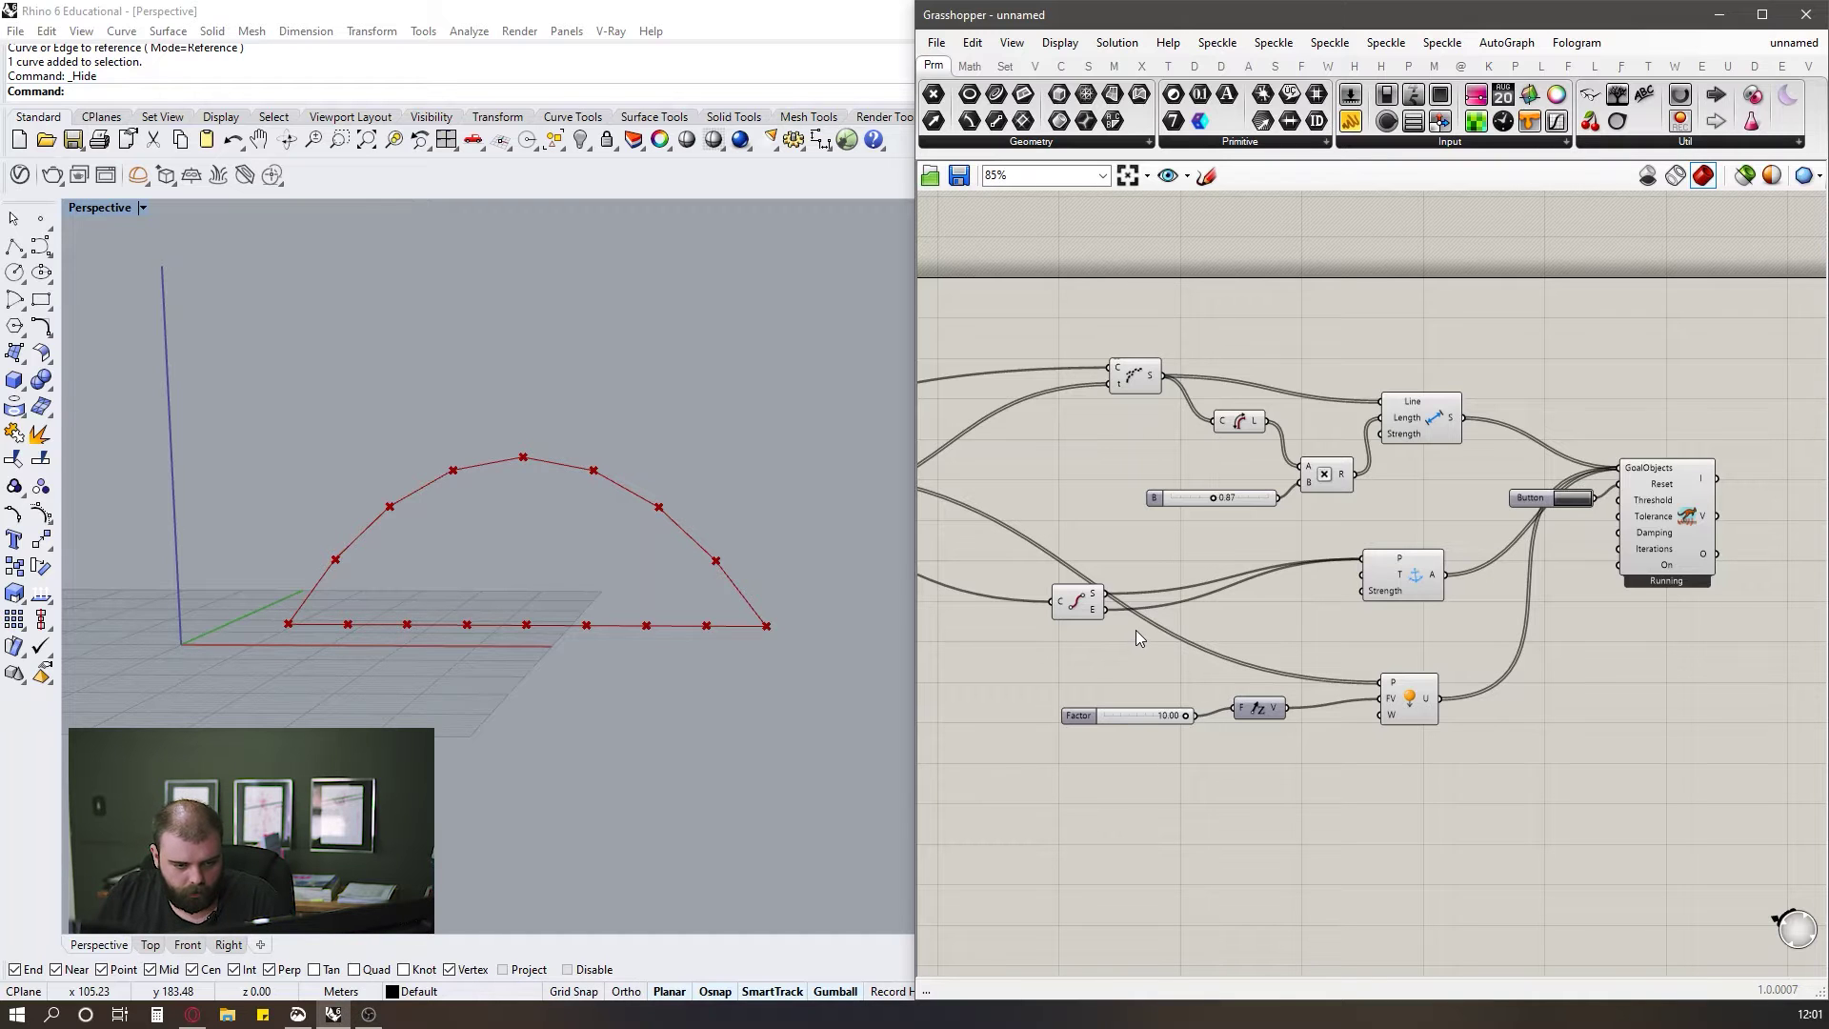
scroll(1092, 657, "down", 3)
scroll(1342, 714, "down", 2)
left_click_drag(1380, 739, 964, 494)
middle_click(1008, 494)
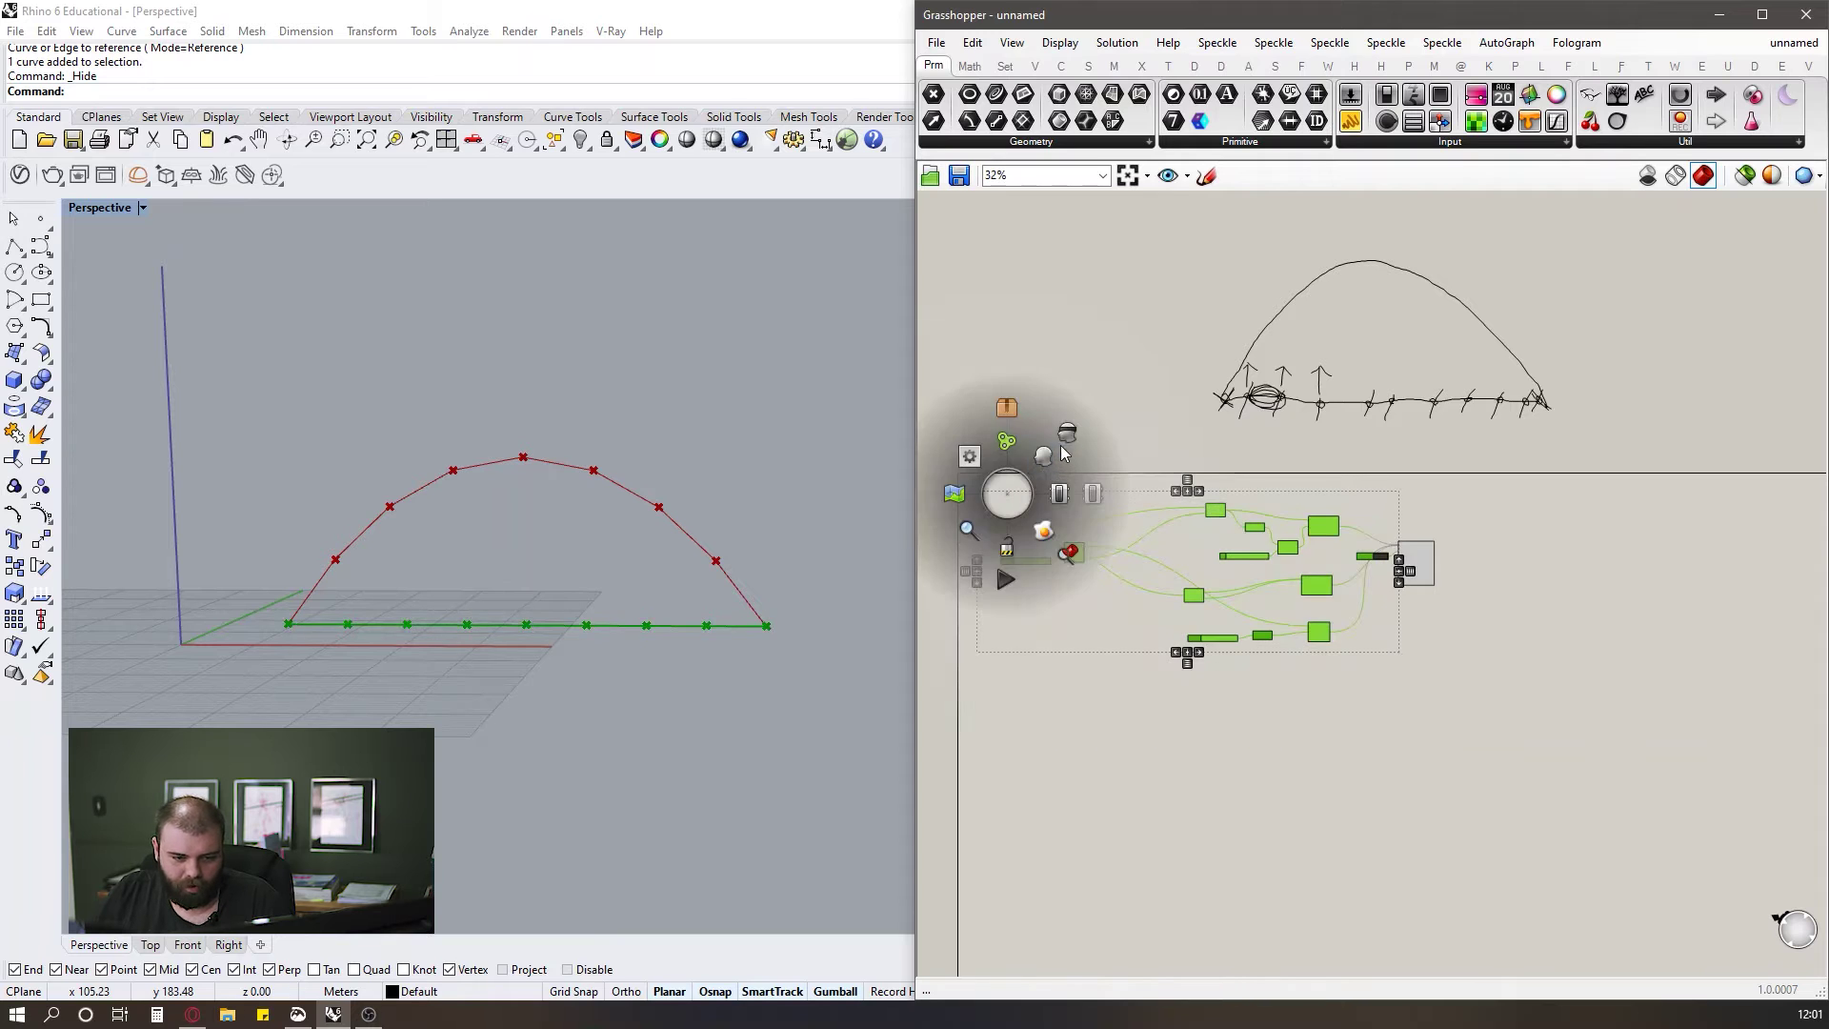
left_click(1063, 452)
scroll(1010, 517, "up", 5)
left_click(1037, 527)
middle_click(1037, 526)
left_click(1079, 505)
left_click(1204, 421)
scroll(1016, 468, "down", 7)
scroll(1361, 512, "up", 11)
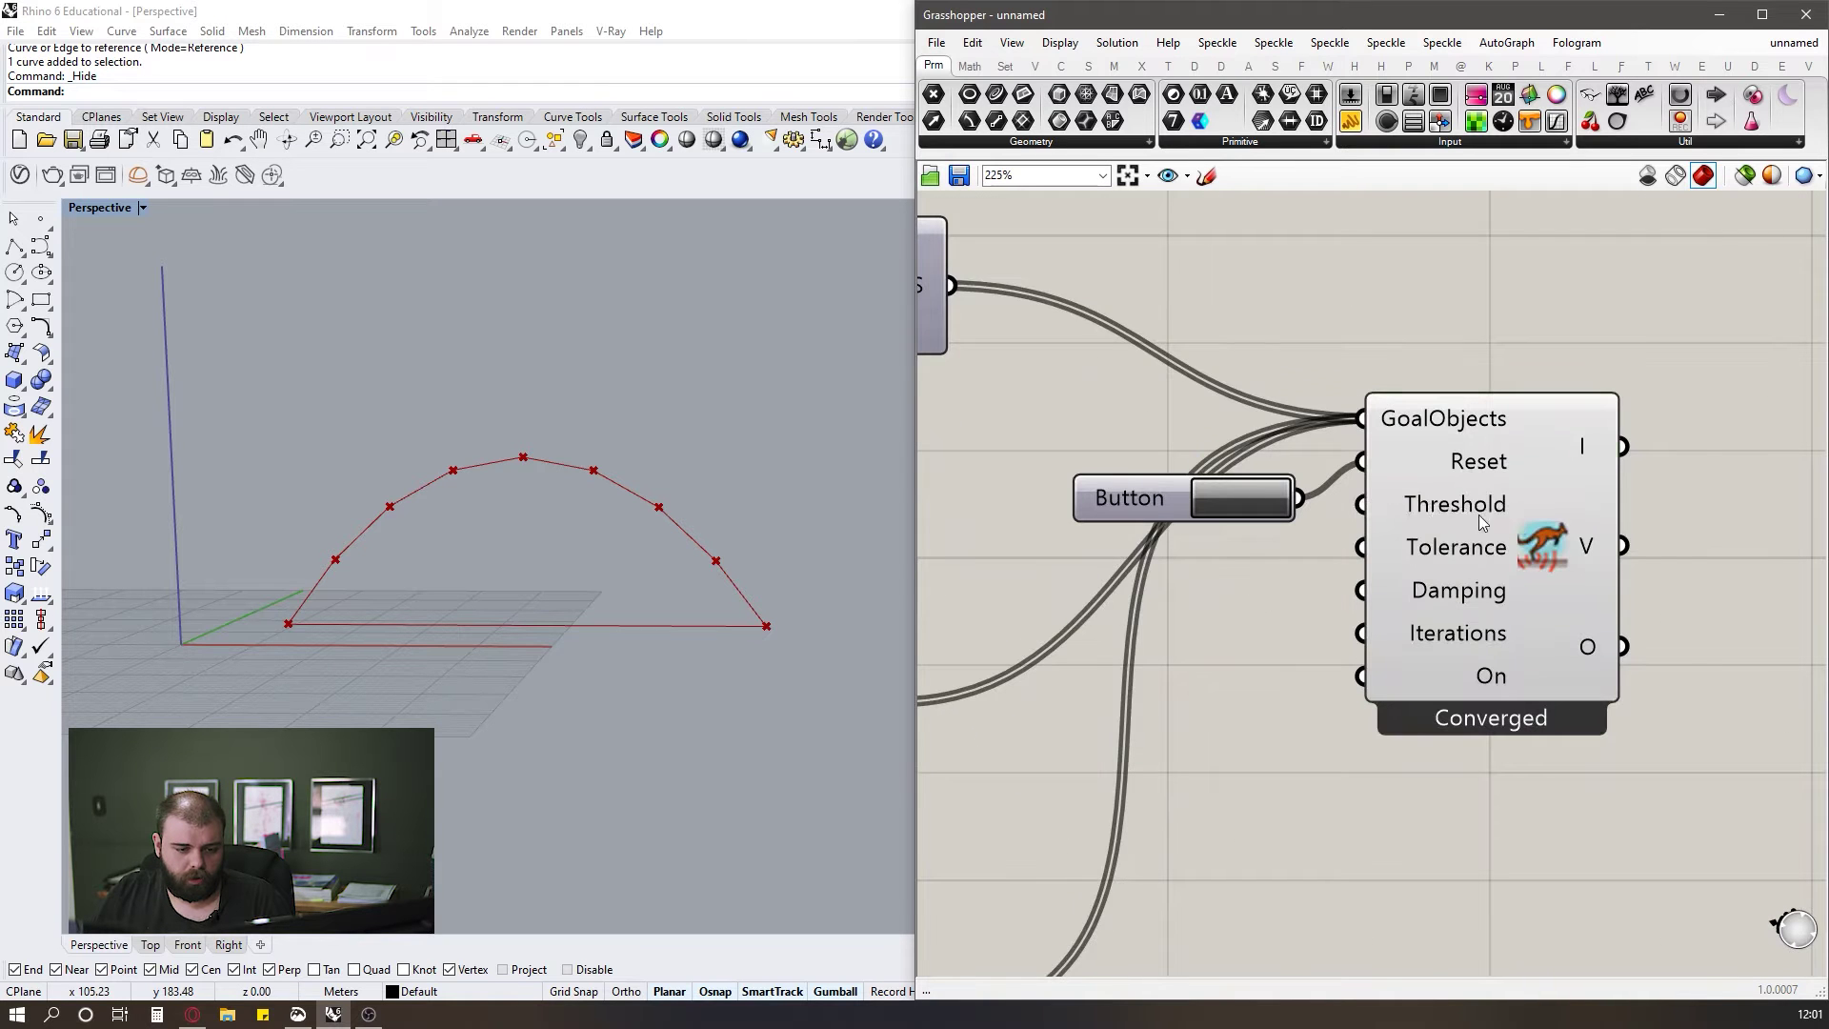
Move the BouncySolver slightly right, farther from its Button, and reset the simulation several times.
left_click_drag(1479, 515, 1552, 521)
left_click(1256, 501)
left_click(1256, 501)
left_click(1256, 502)
left_click(1256, 501)
left_click(1255, 502)
left_click(1255, 501)
left_click(1404, 277)
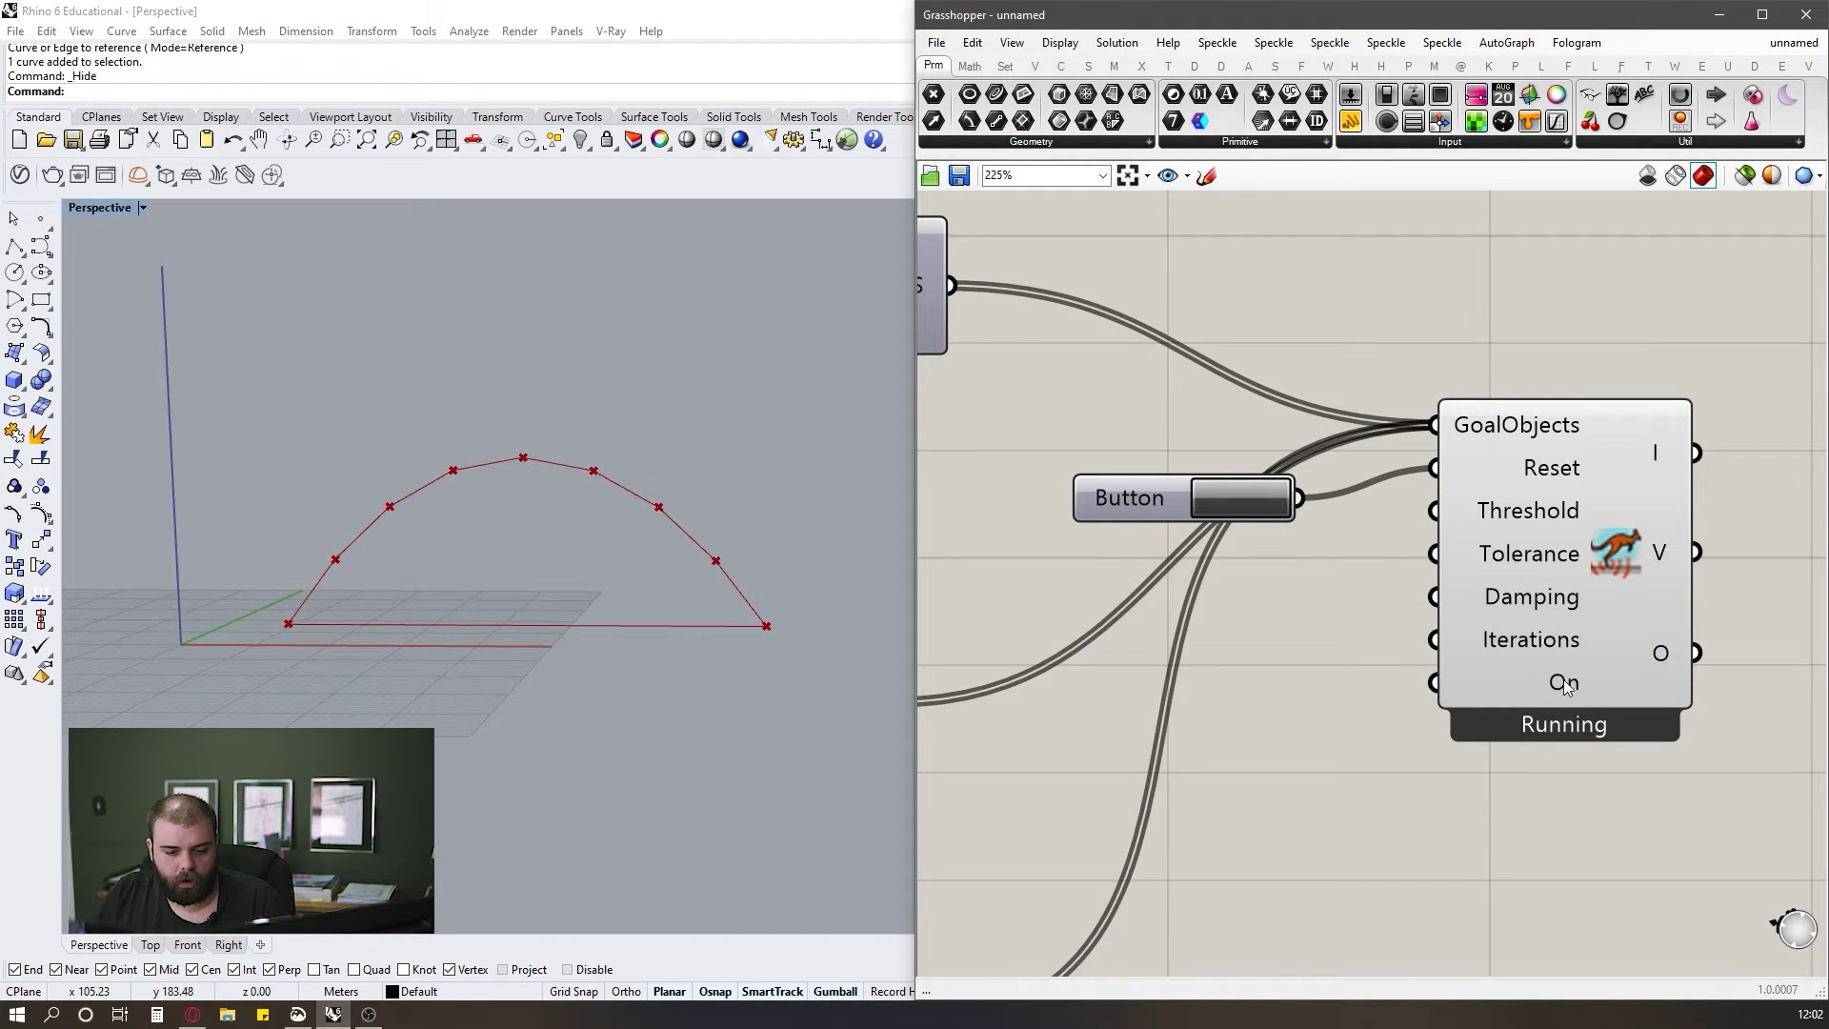
Add a Boolean Toggle below the Button, connect it to the solver's On input, reset the simulation and set the toggle to True.
left_click_drag(1388, 98, 1188, 711)
left_click_drag(1301, 697, 1439, 698)
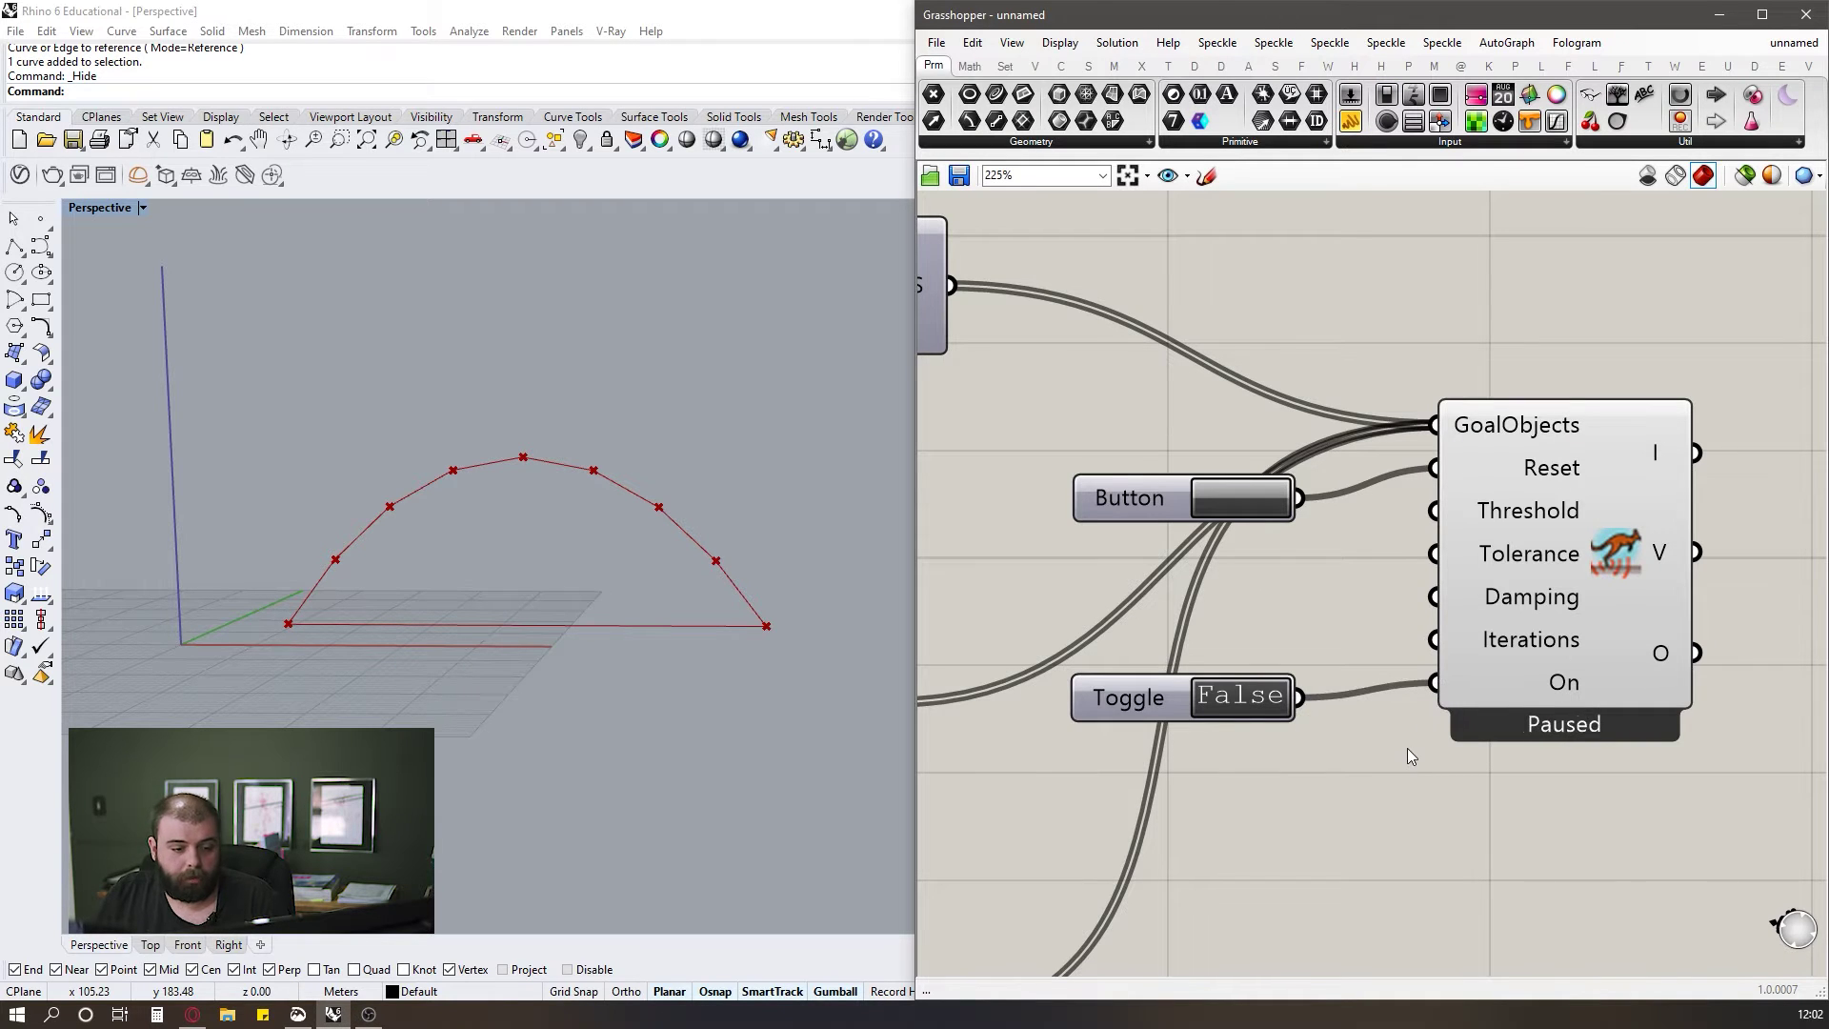
left_click(1595, 577)
left_click(1326, 554)
left_click(1238, 494)
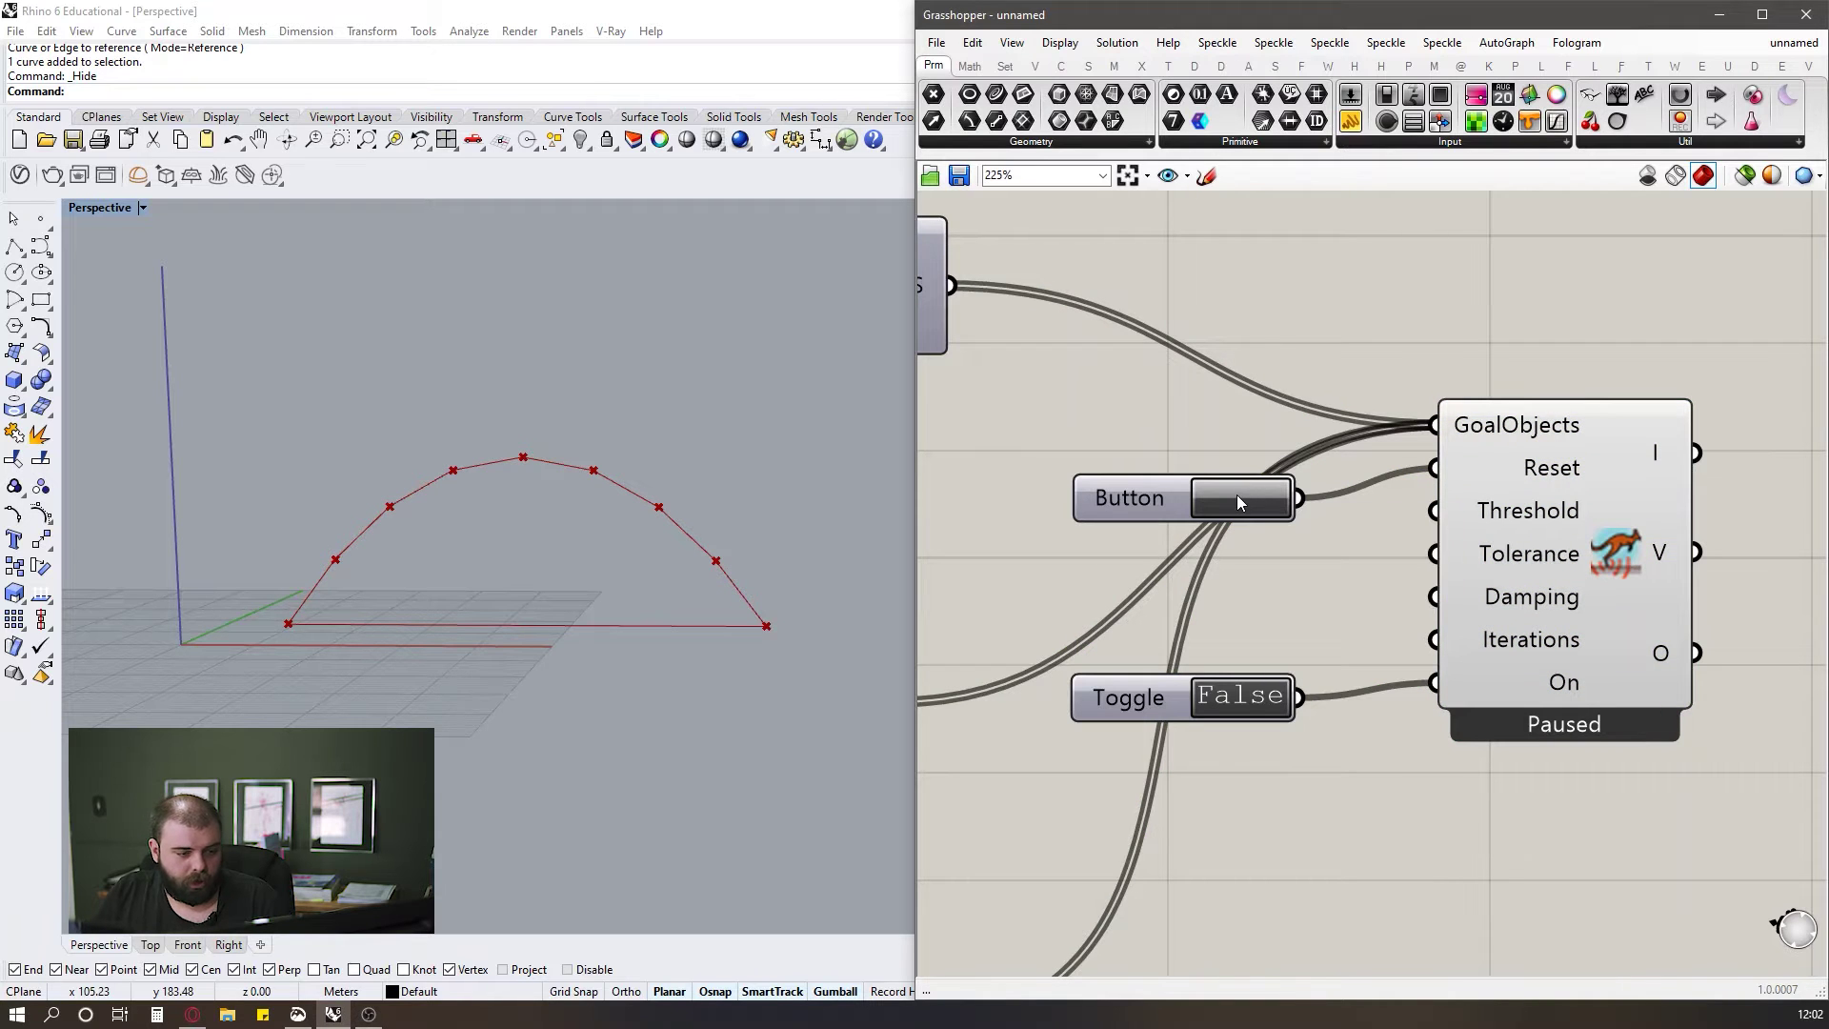
double_click(1251, 712)
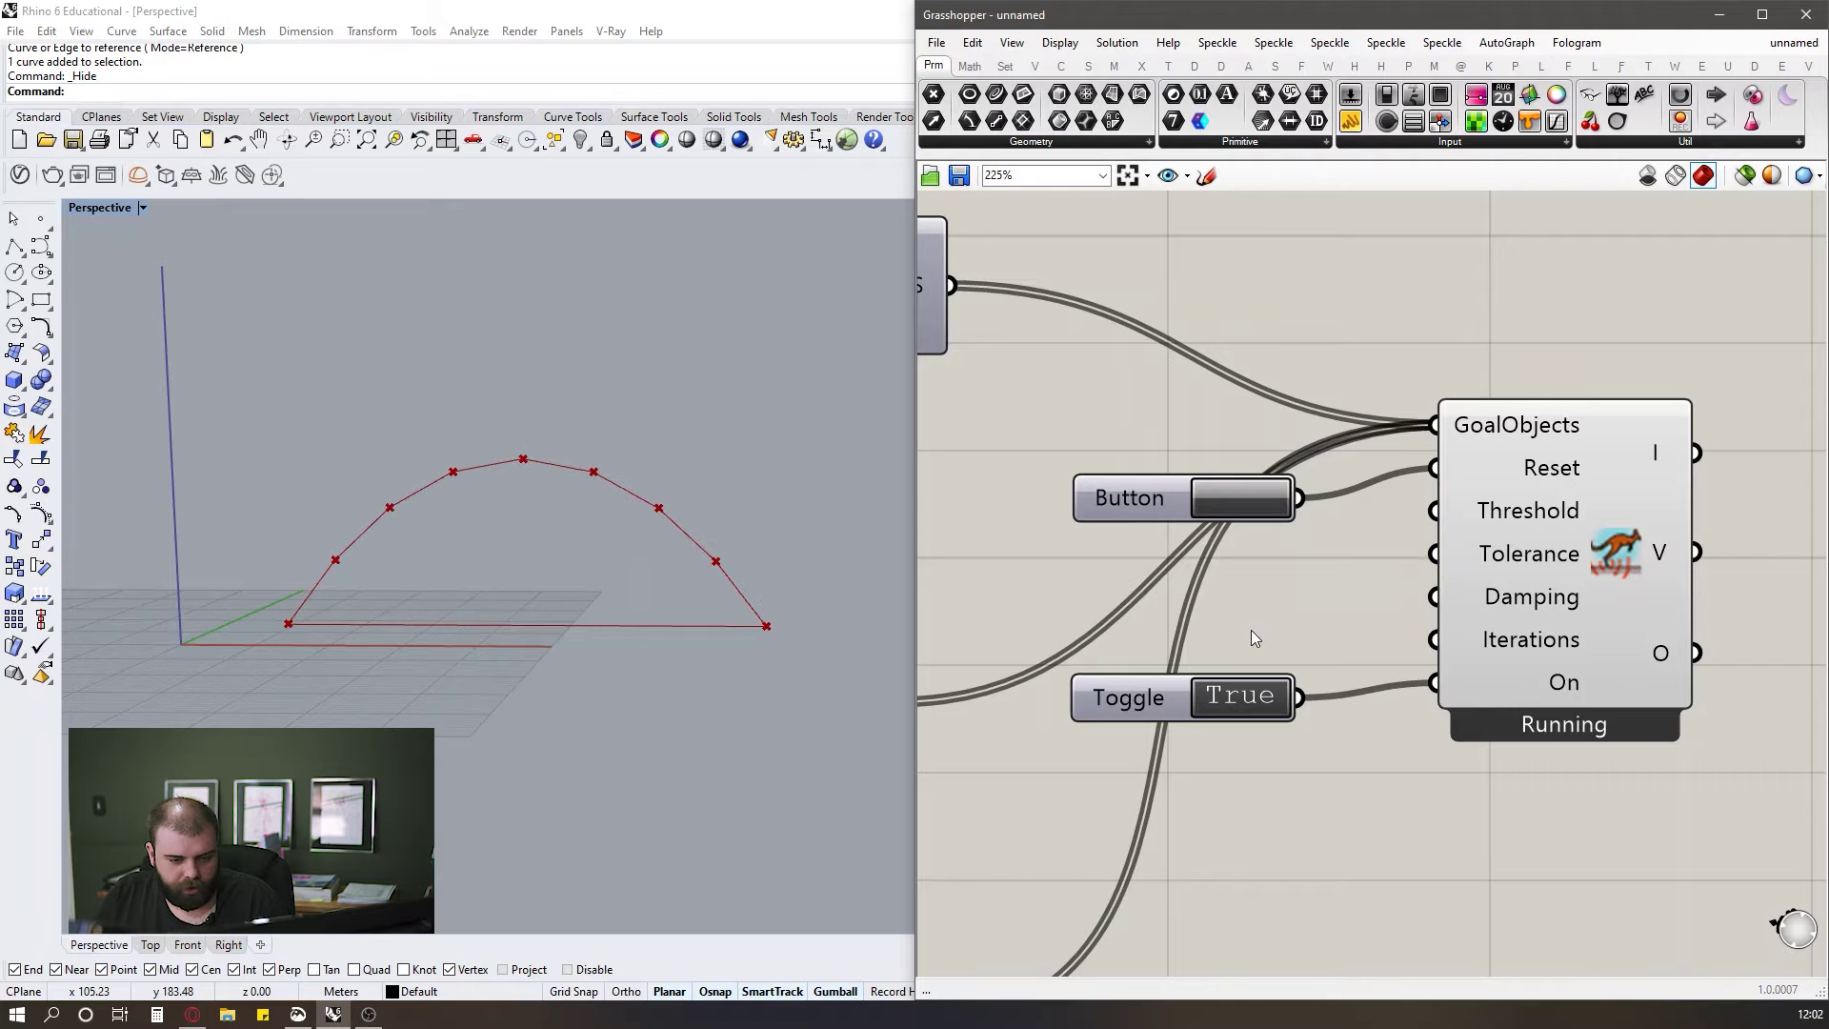
Pause the solver by setting its On toggle to False.
scroll(1253, 636, "down", 3)
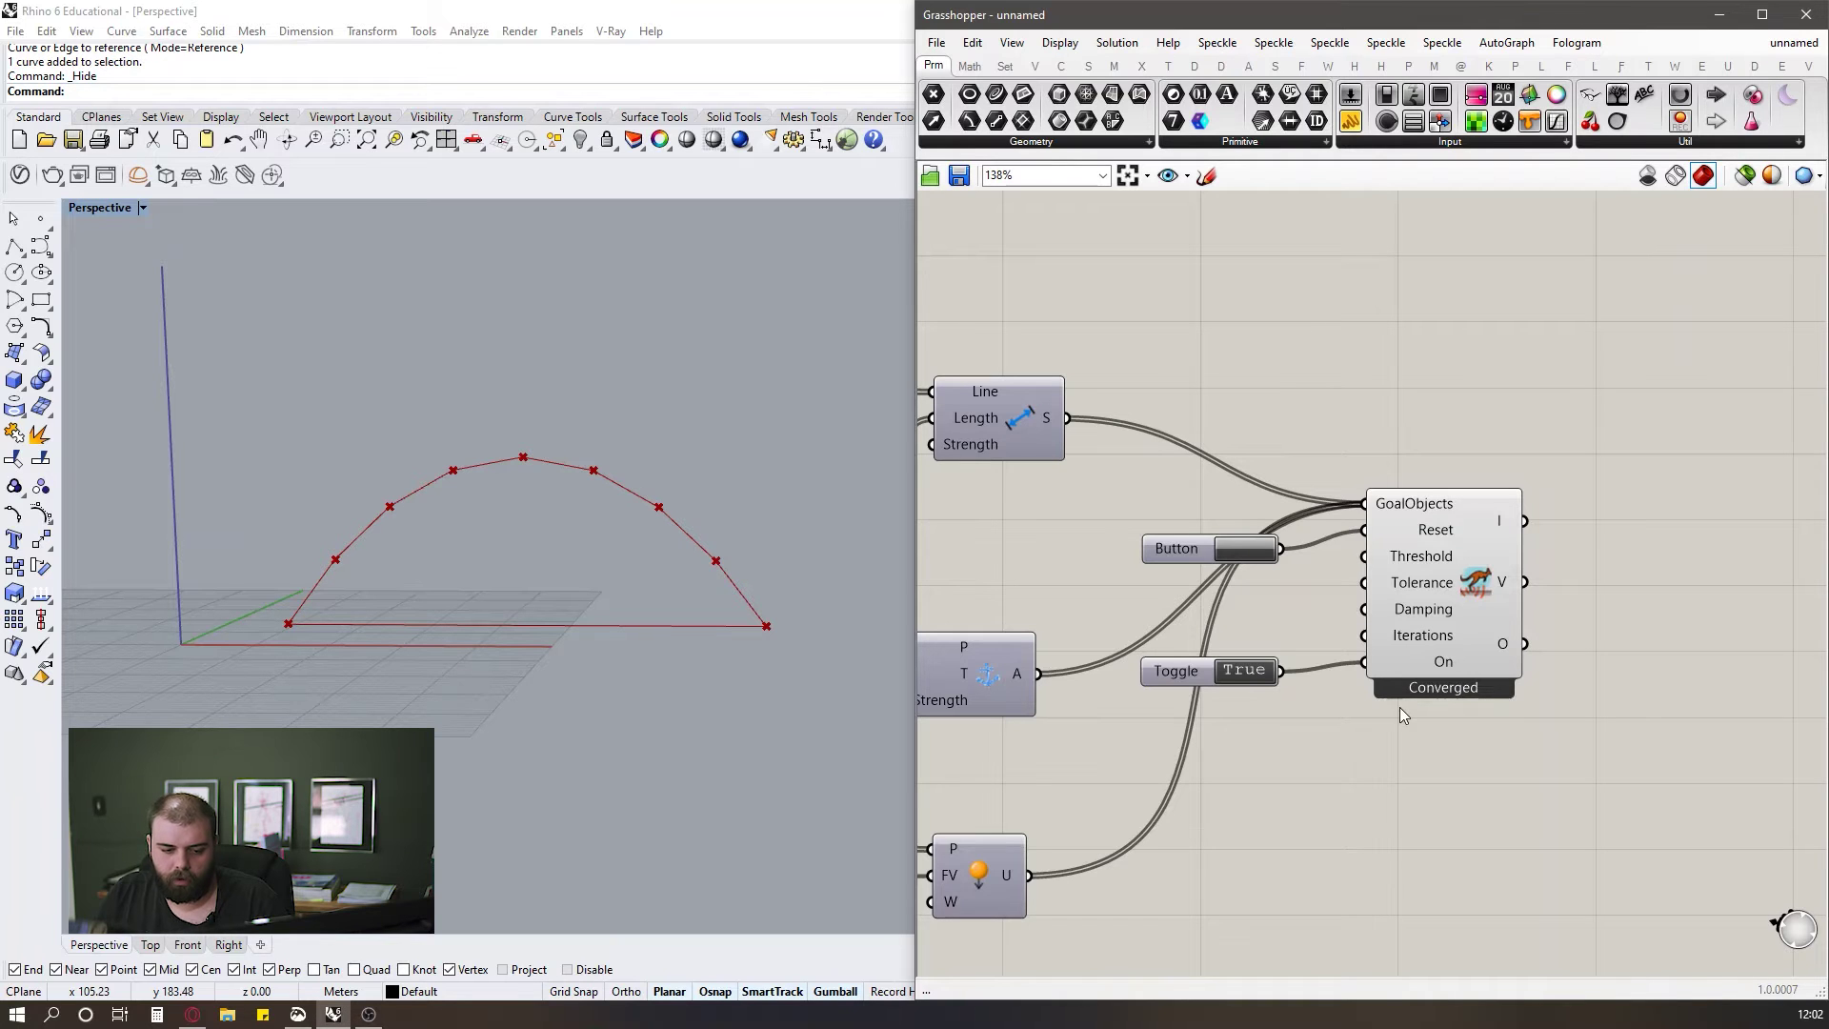
scroll(1467, 689, "up", 3)
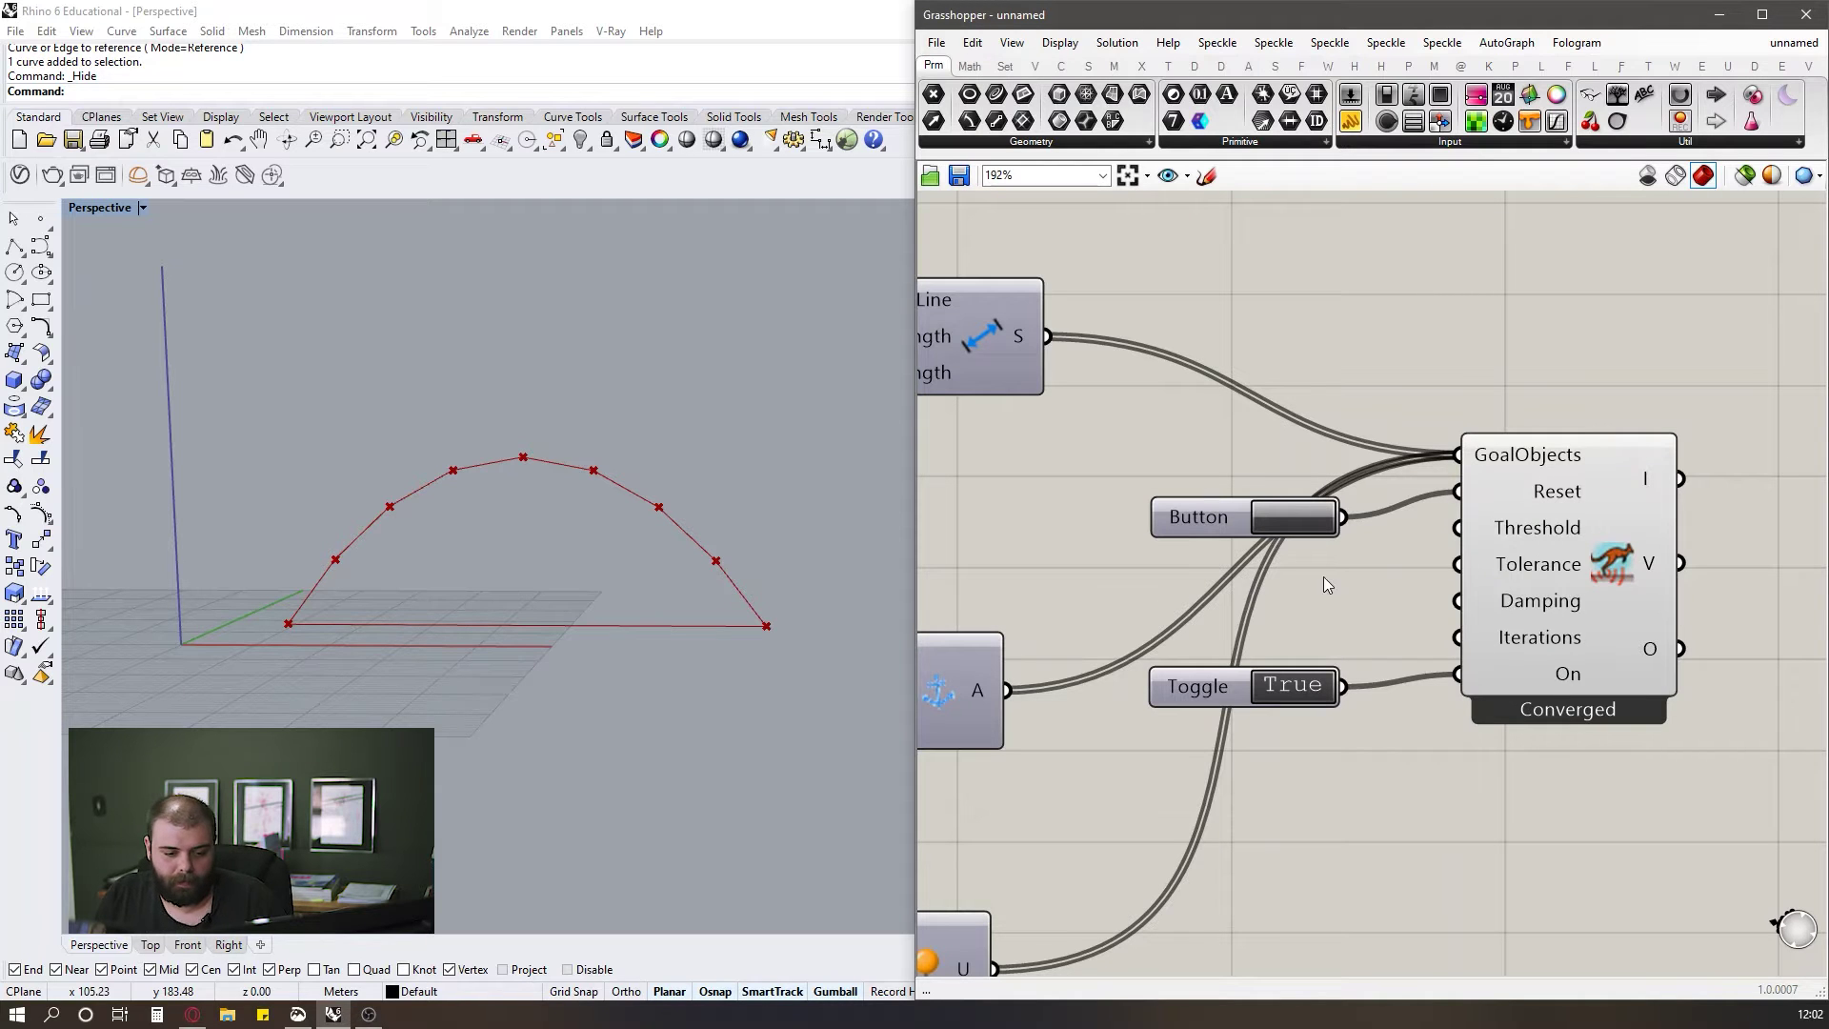
double_click(1301, 687)
scroll(1277, 688, "down", 4)
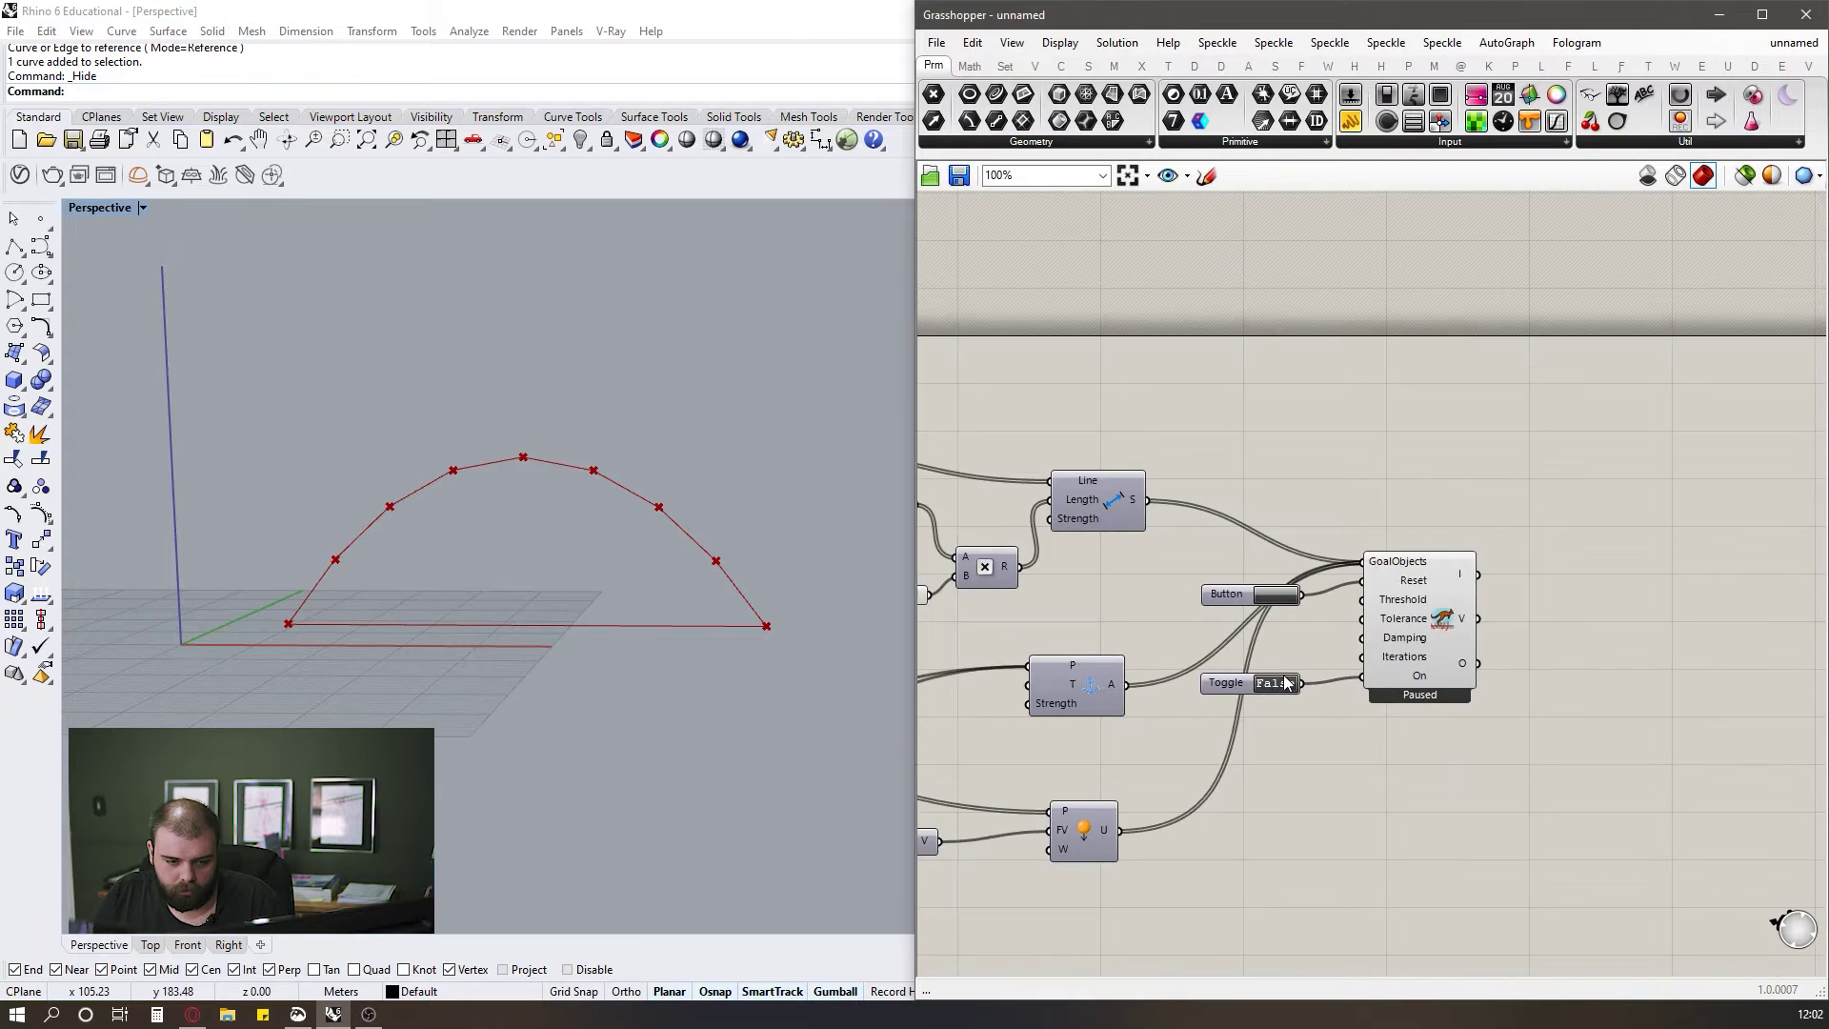
scroll(1397, 700, "up", 4)
scroll(1471, 776, "down", 5)
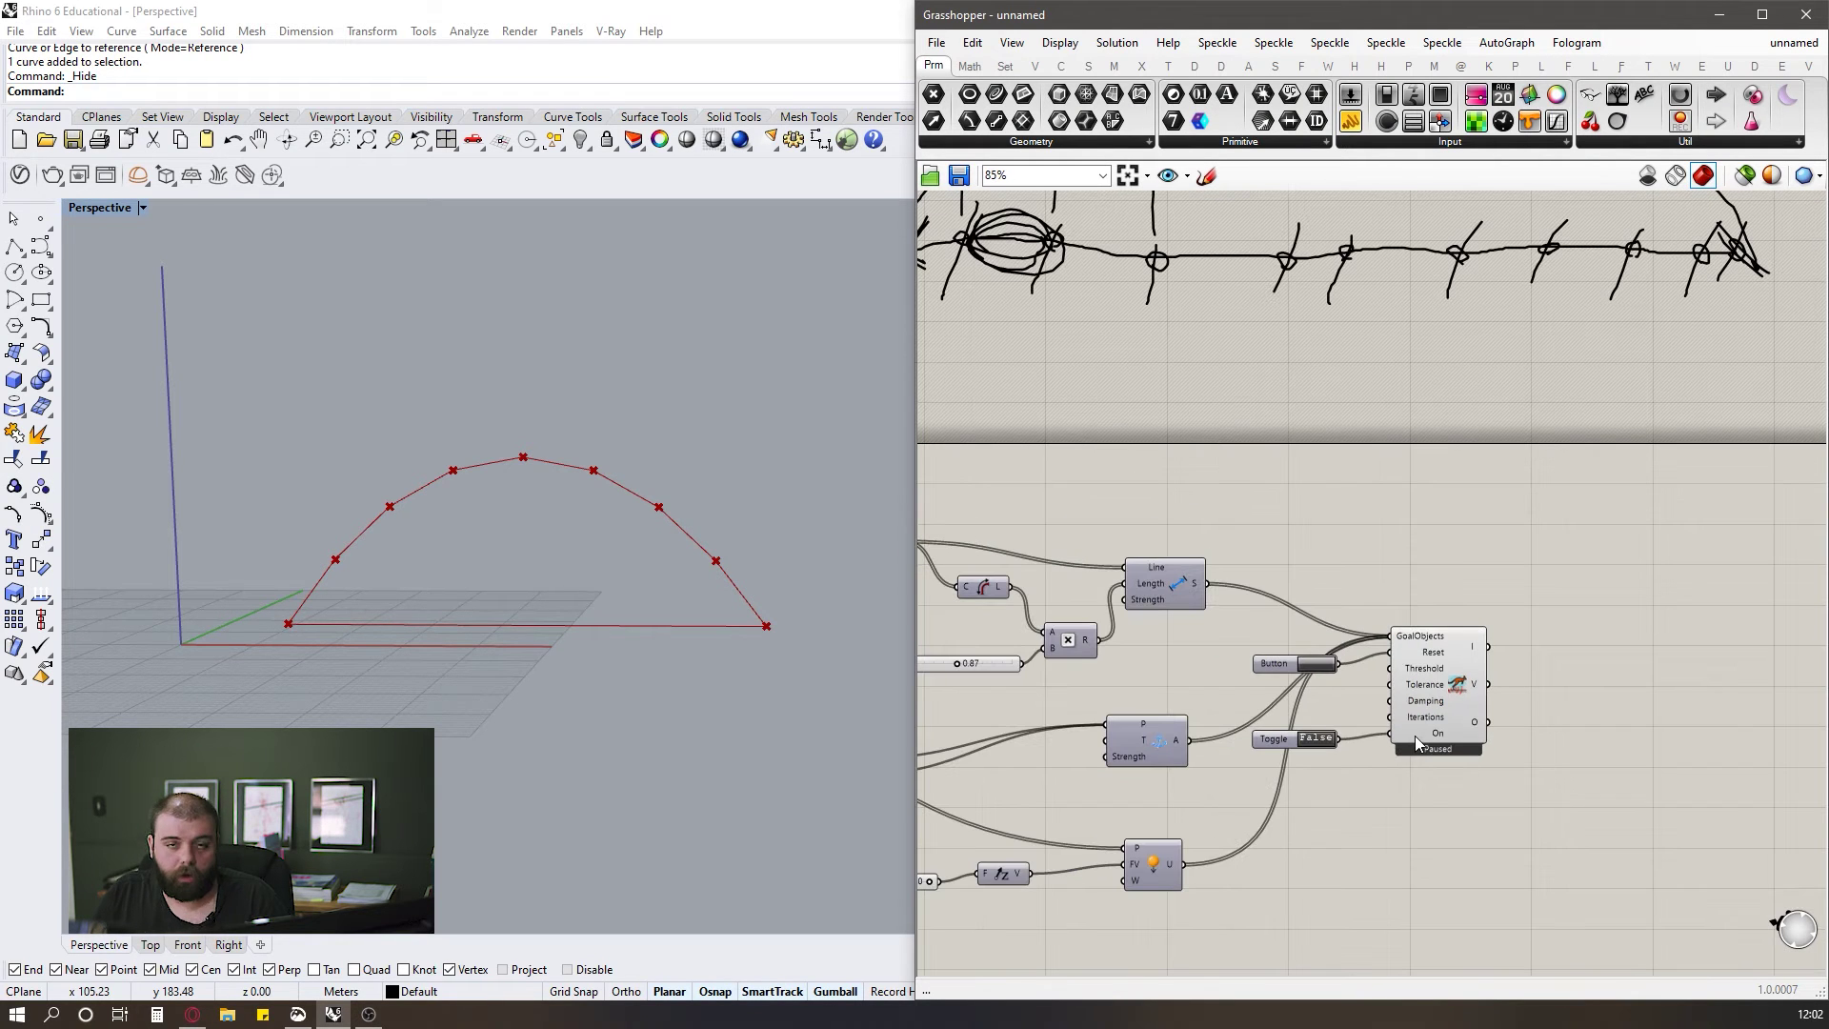
mouse_move(1415, 736)
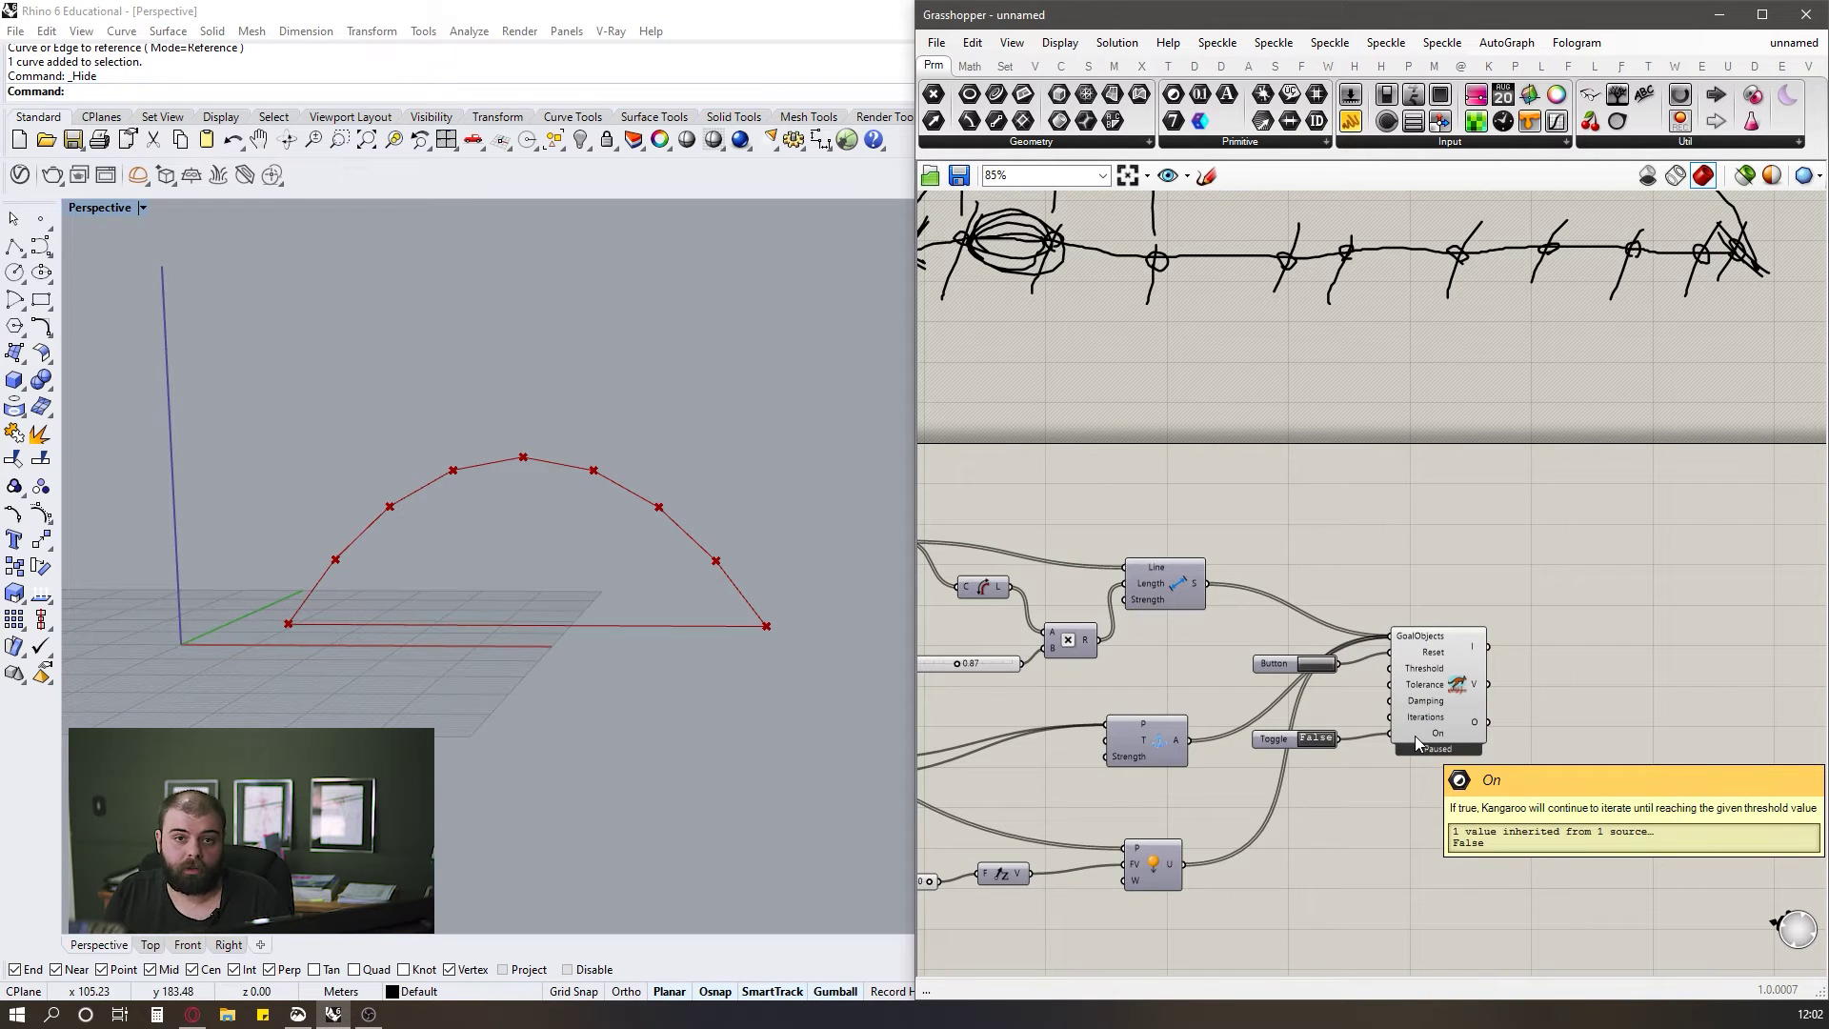
Add a Clean Tree component beside the solver and connect the solver's O output to its T input.
scroll(1244, 689, "down", 3)
scroll(1532, 729, "up", 5)
scroll(1532, 666, "down", 1)
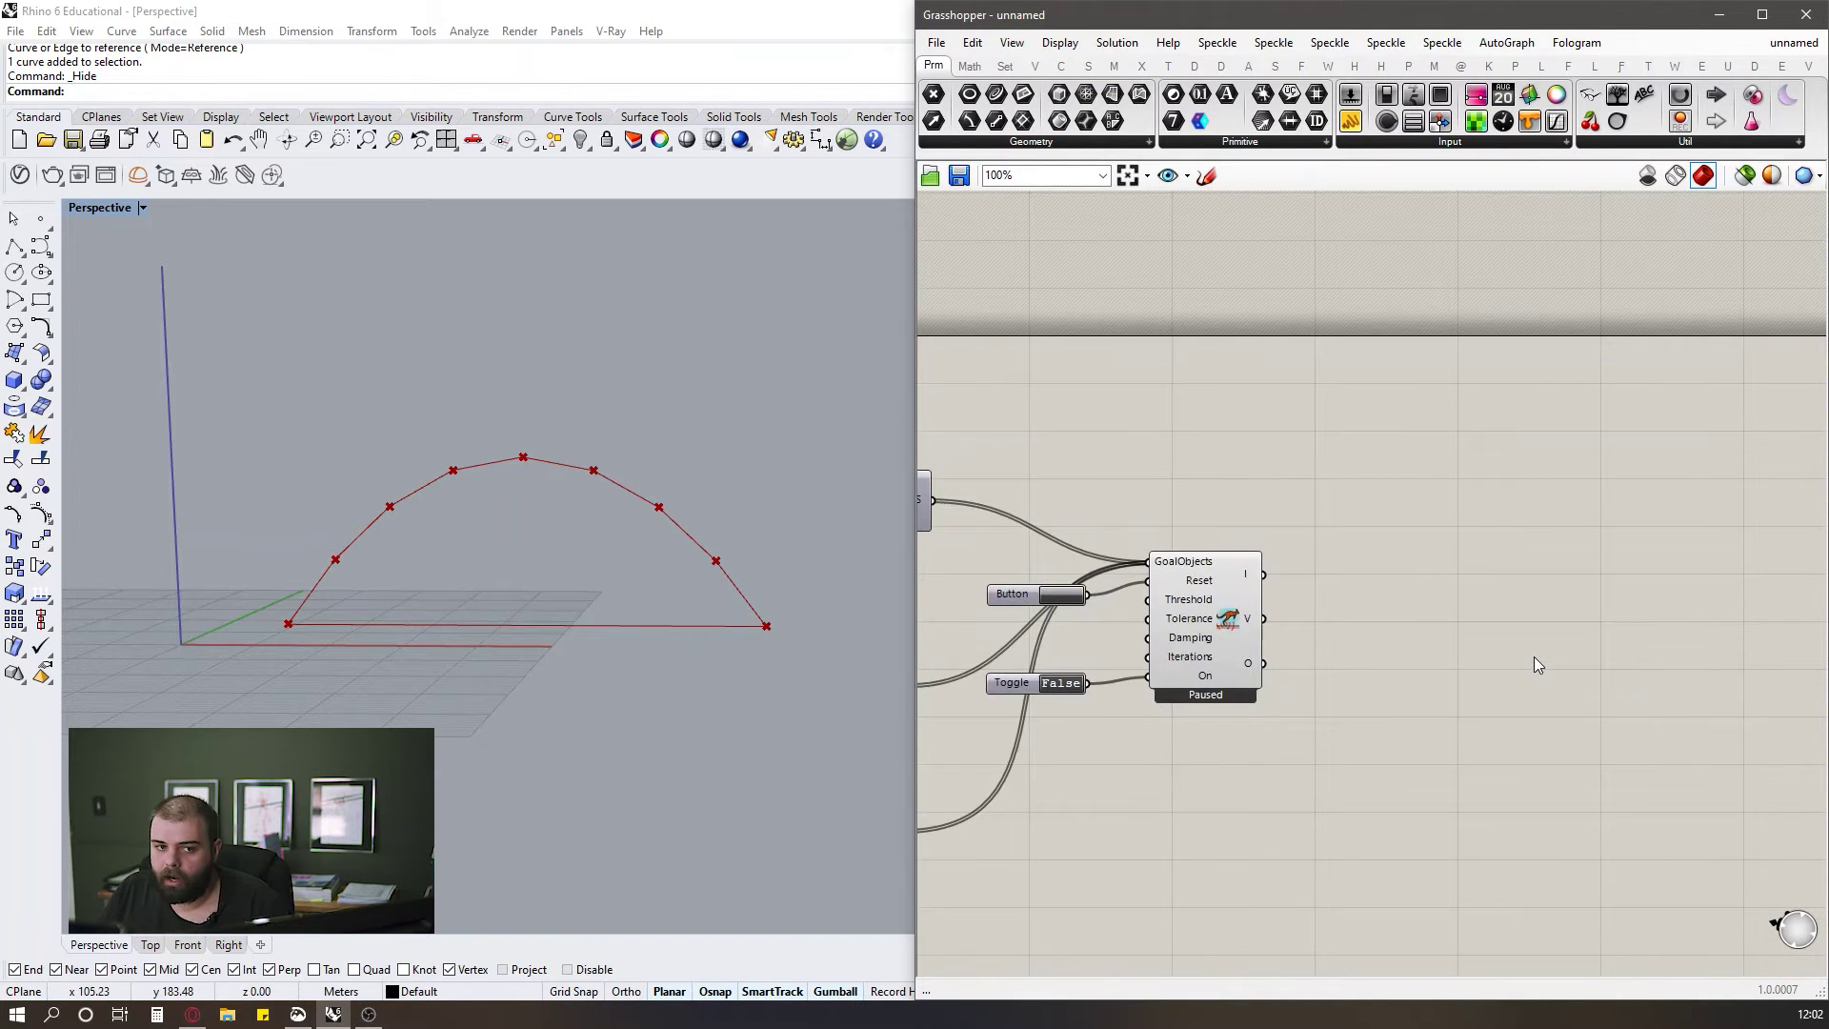
double_click(1380, 667)
type("cle")
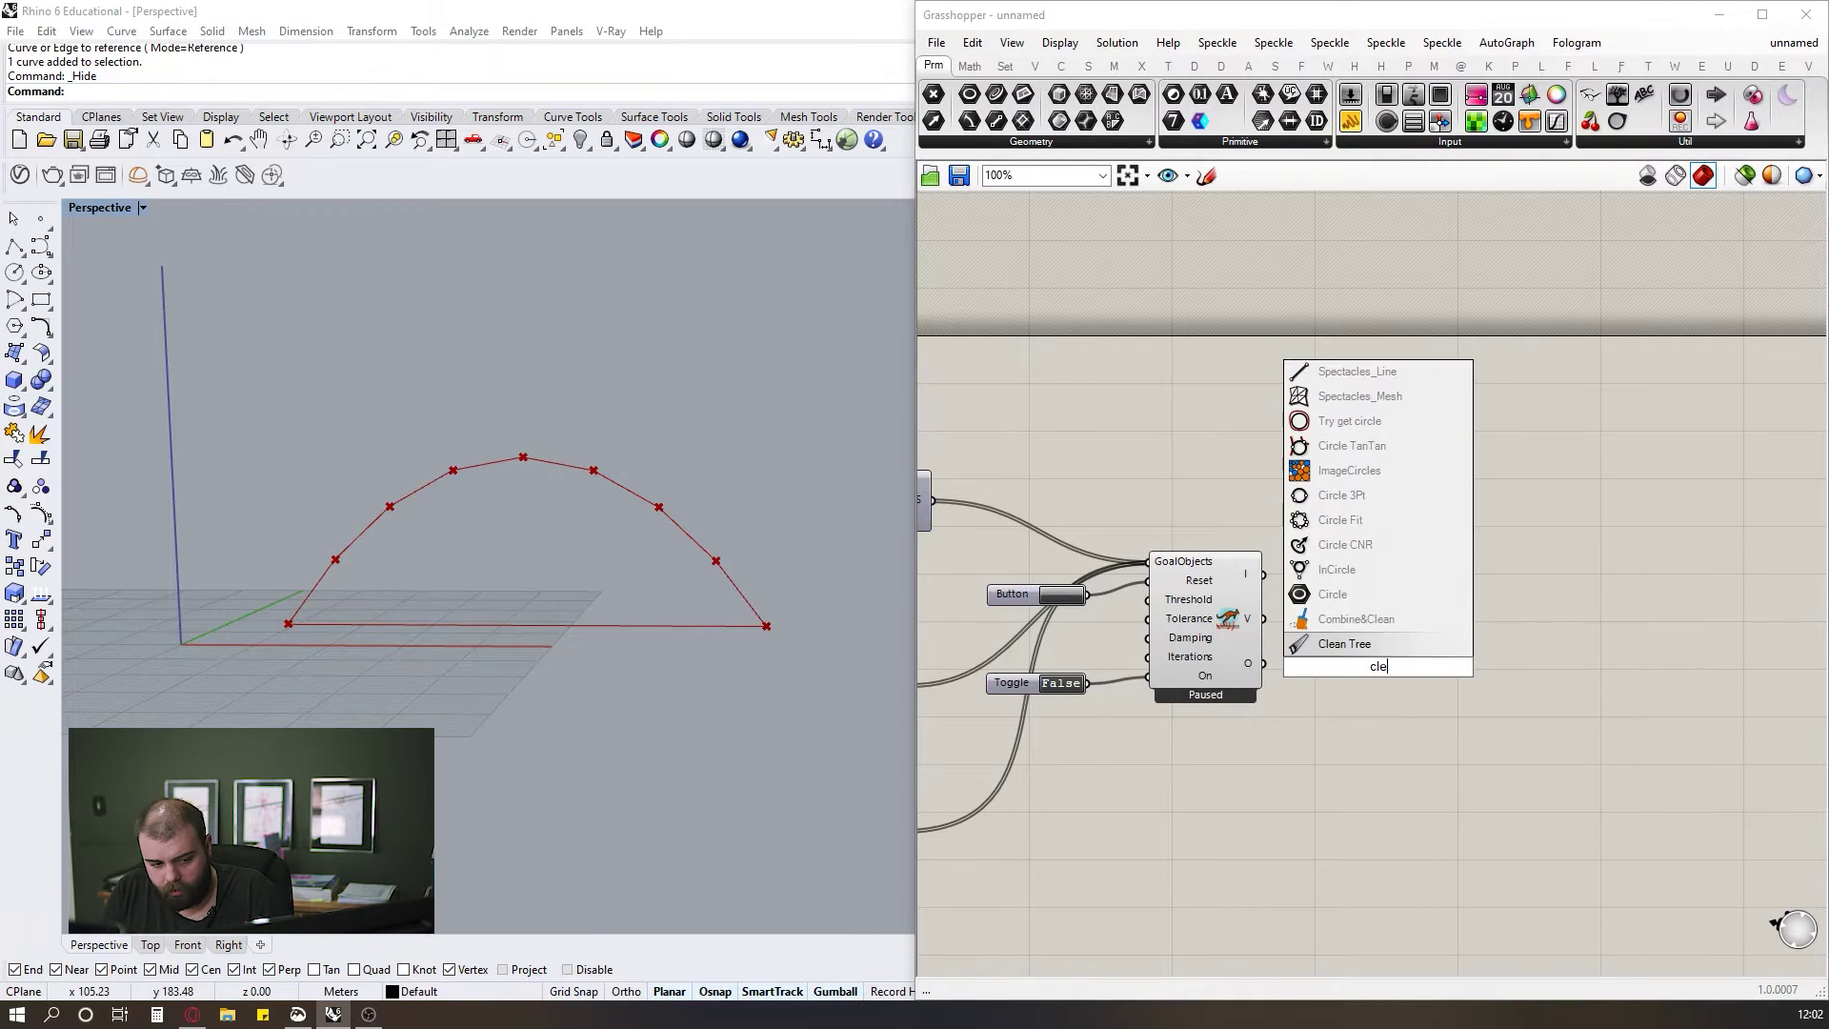
key("Return")
scroll(1397, 657, "up", 3)
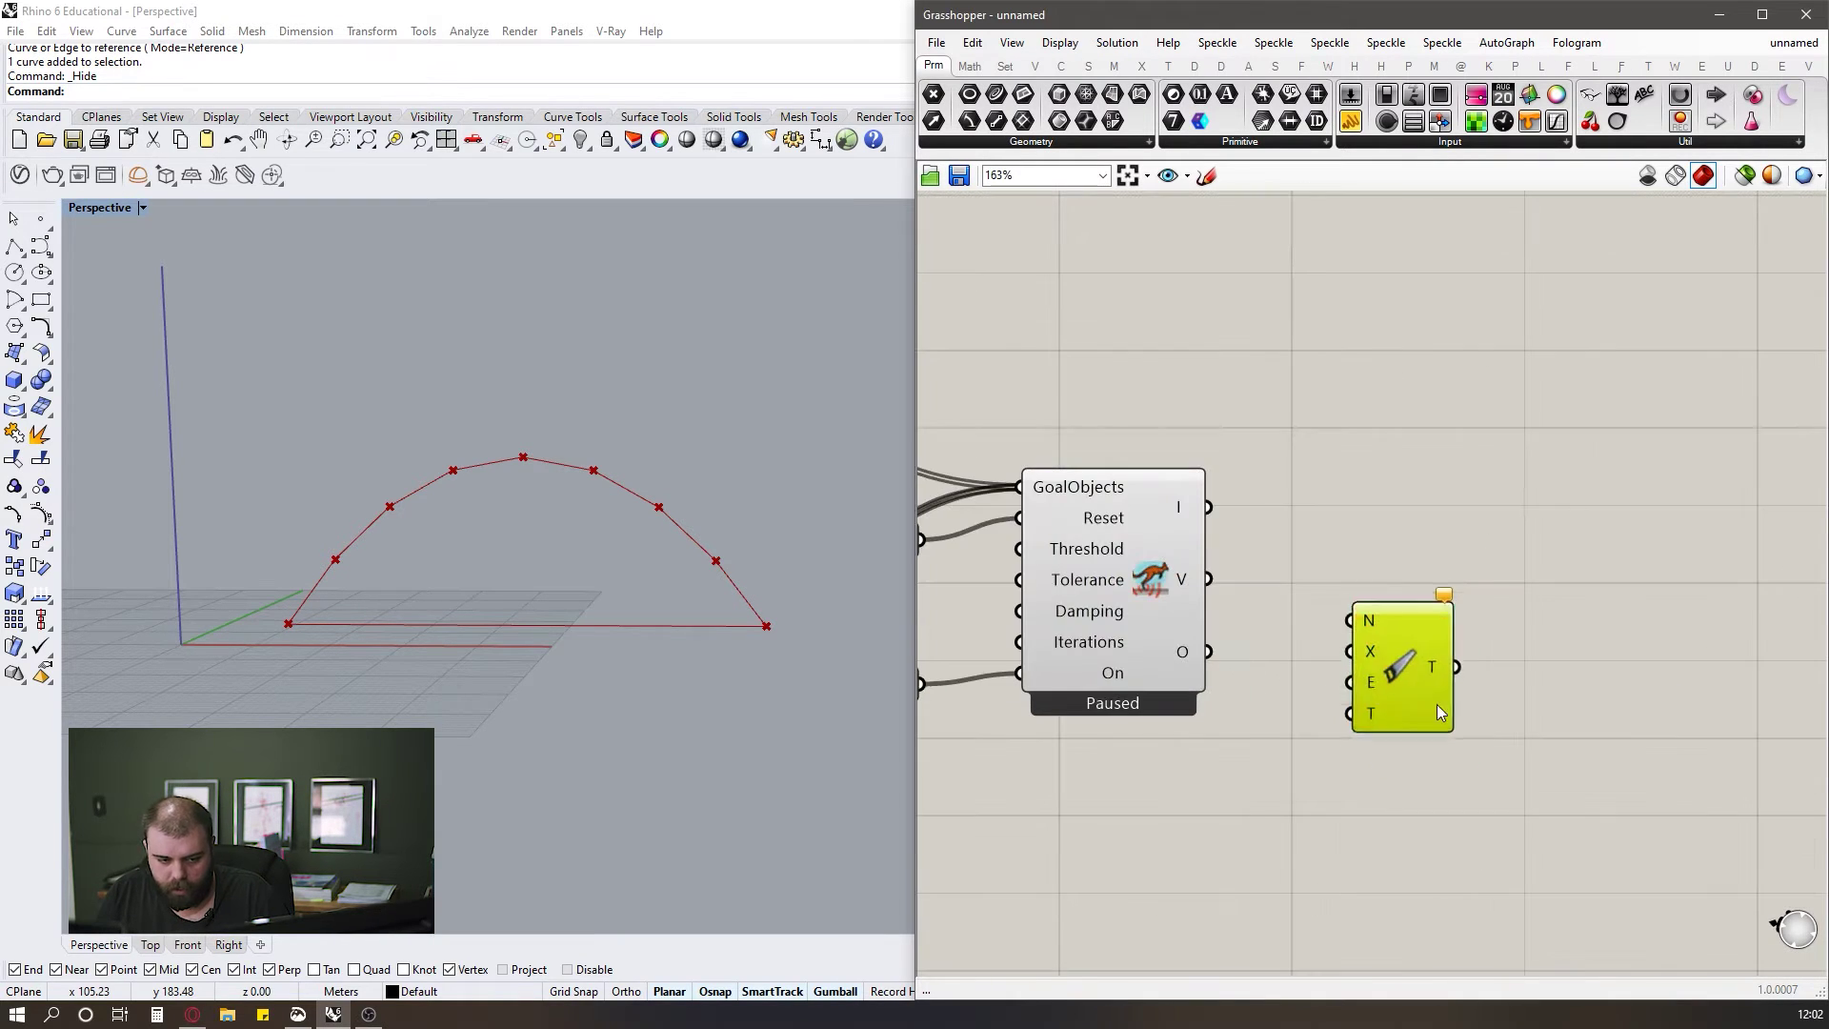
left_click_drag(1208, 653, 1407, 737)
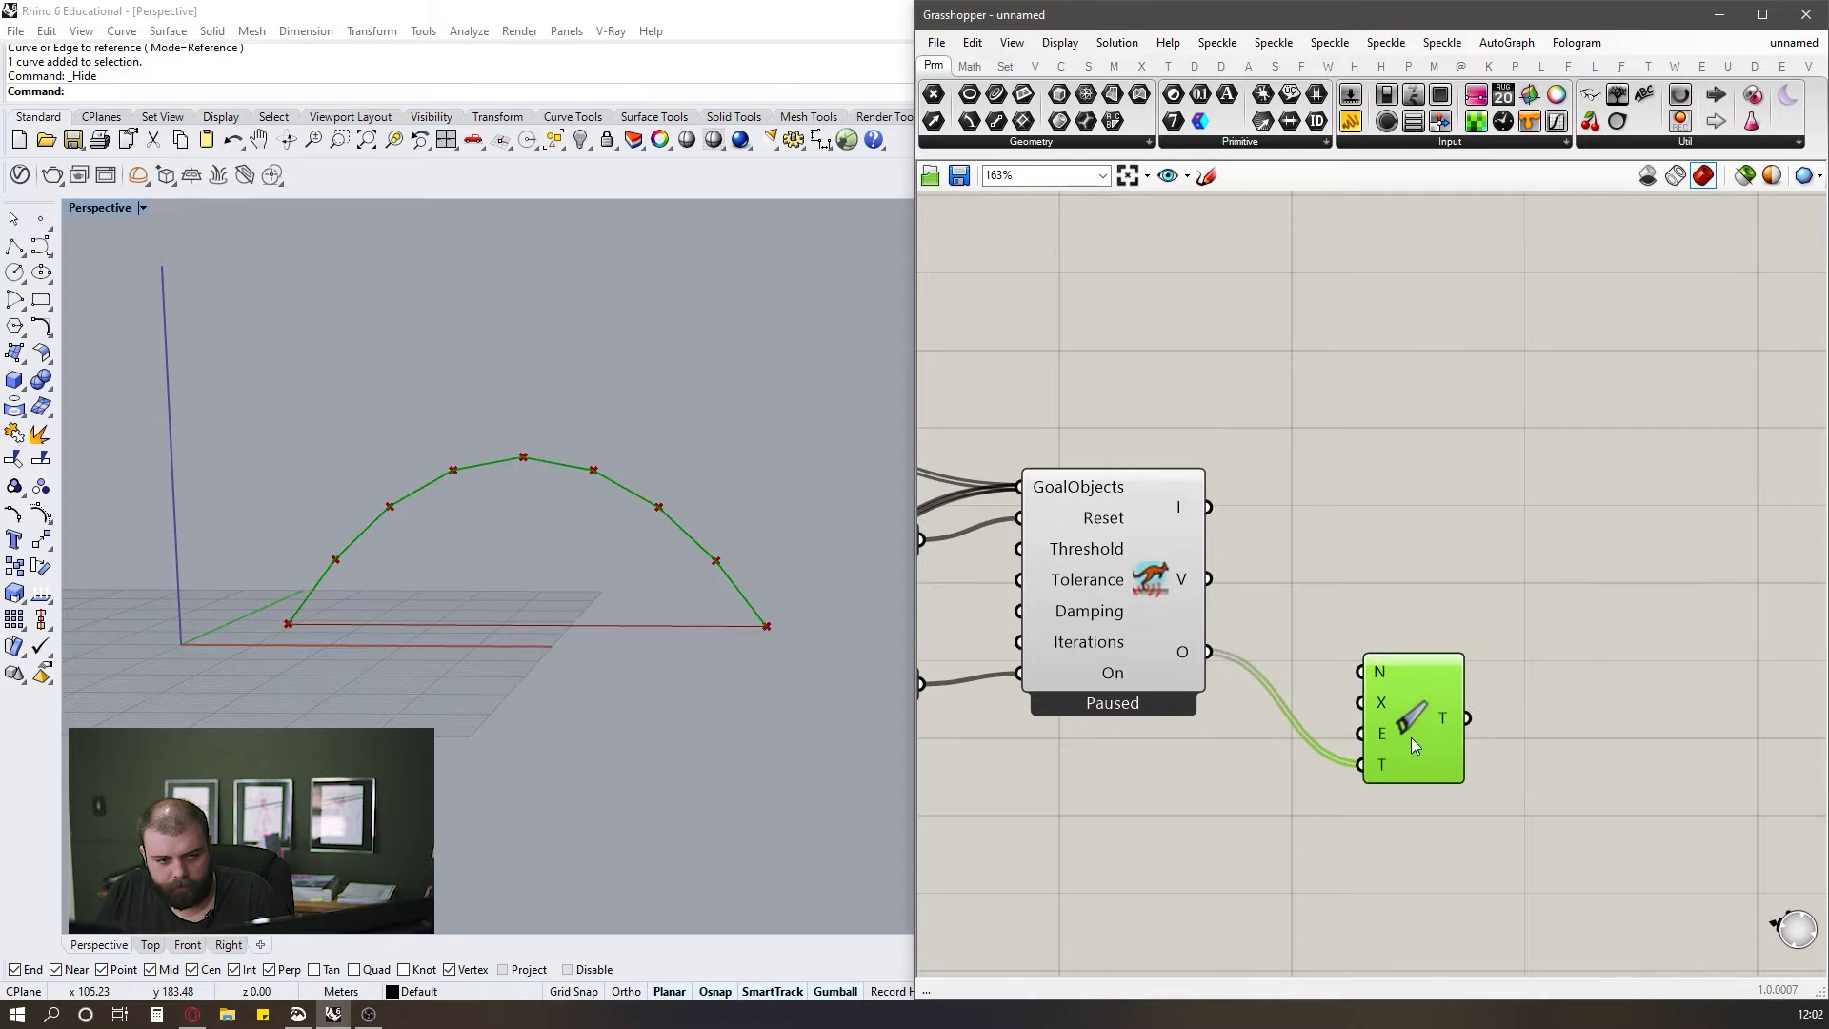
Inspect the solver's O output and the Clean Tree result in a temporary Panel, and delete the Panel.
left_click_drag(1351, 121, 1438, 458)
left_click_drag(1208, 653, 1321, 453)
scroll(1520, 449, "up", 3)
mouse_move(1575, 379)
left_mouse_down()
mouse_move(1587, 535)
mouse_move(1576, 398)
left_mouse_up()
left_click_drag(1440, 495, 1629, 548)
left_click_drag(1439, 835, 1426, 527)
scroll(1267, 526, "down", 3)
scroll(1529, 524, "up", 2)
left_click_drag(1575, 494, 1516, 534)
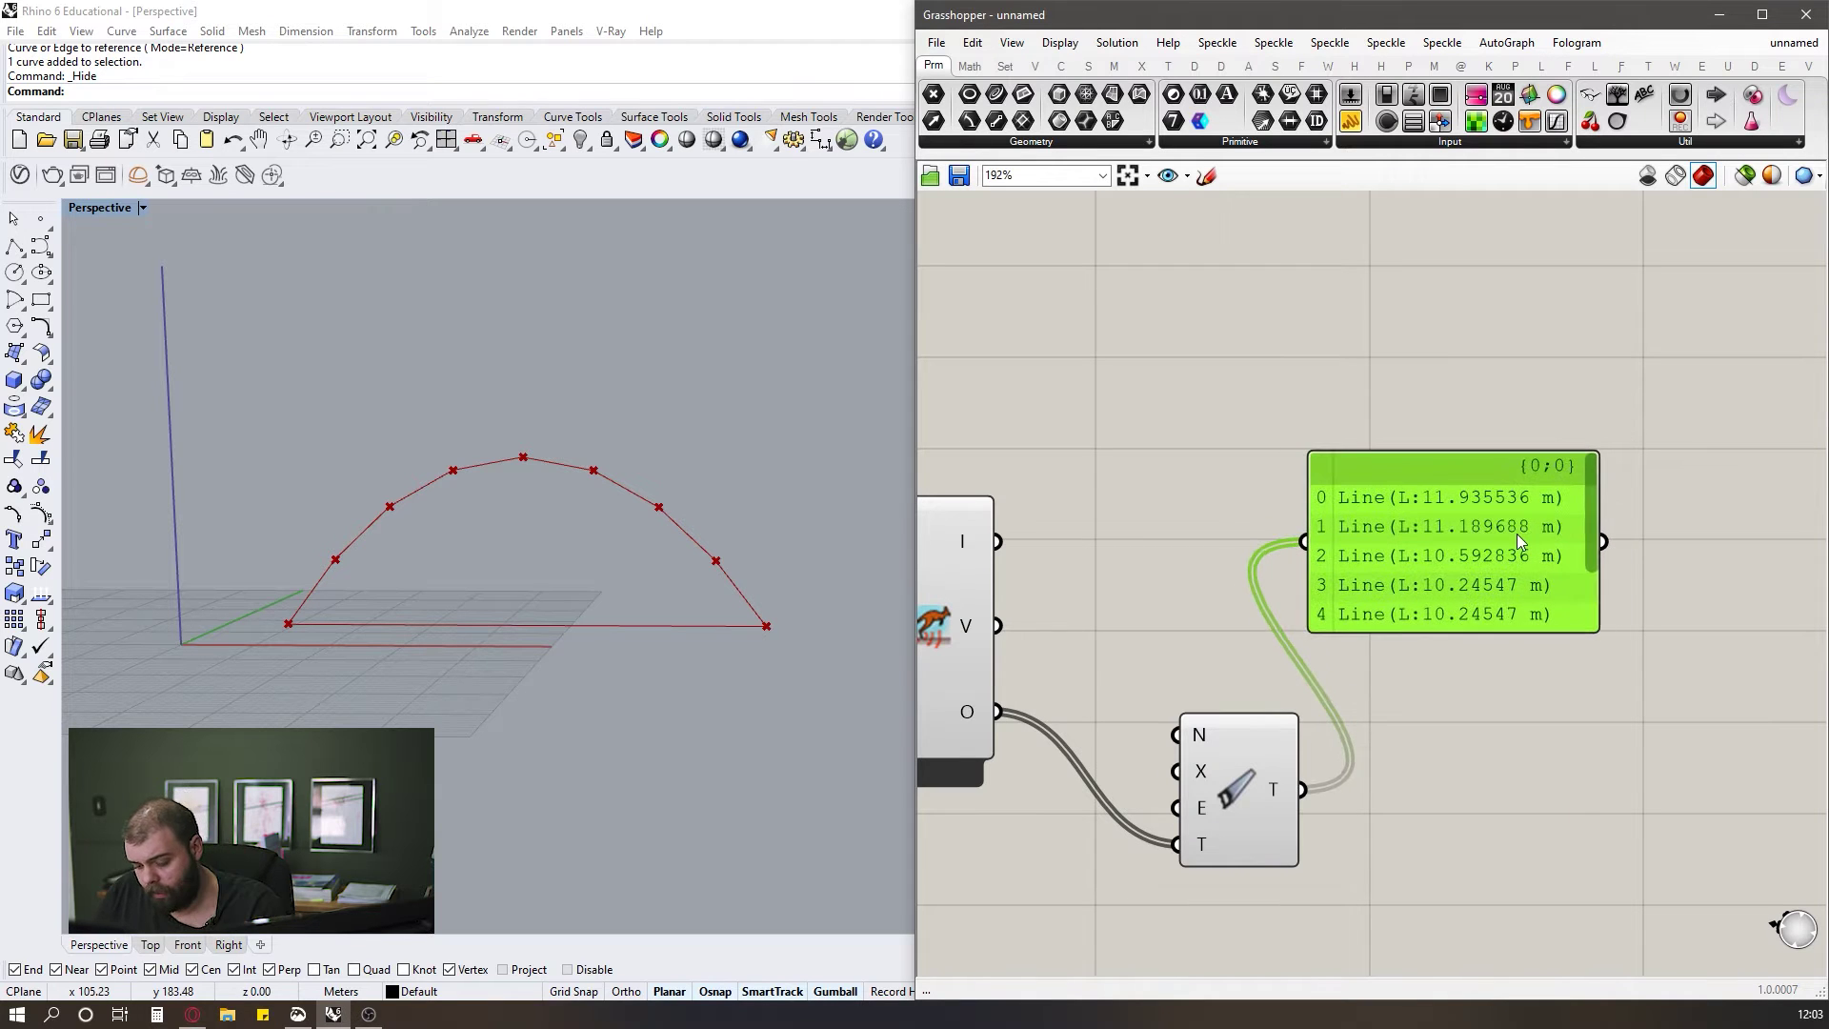
key("Delete")
Move the Clean Tree component closer to the solver.
scroll(1516, 534, "down", 3)
scroll(1313, 721, "up", 3)
left_click_drag(1353, 697, 1279, 671)
scroll(1374, 632, "down", 2)
scroll(1466, 613, "up", 1)
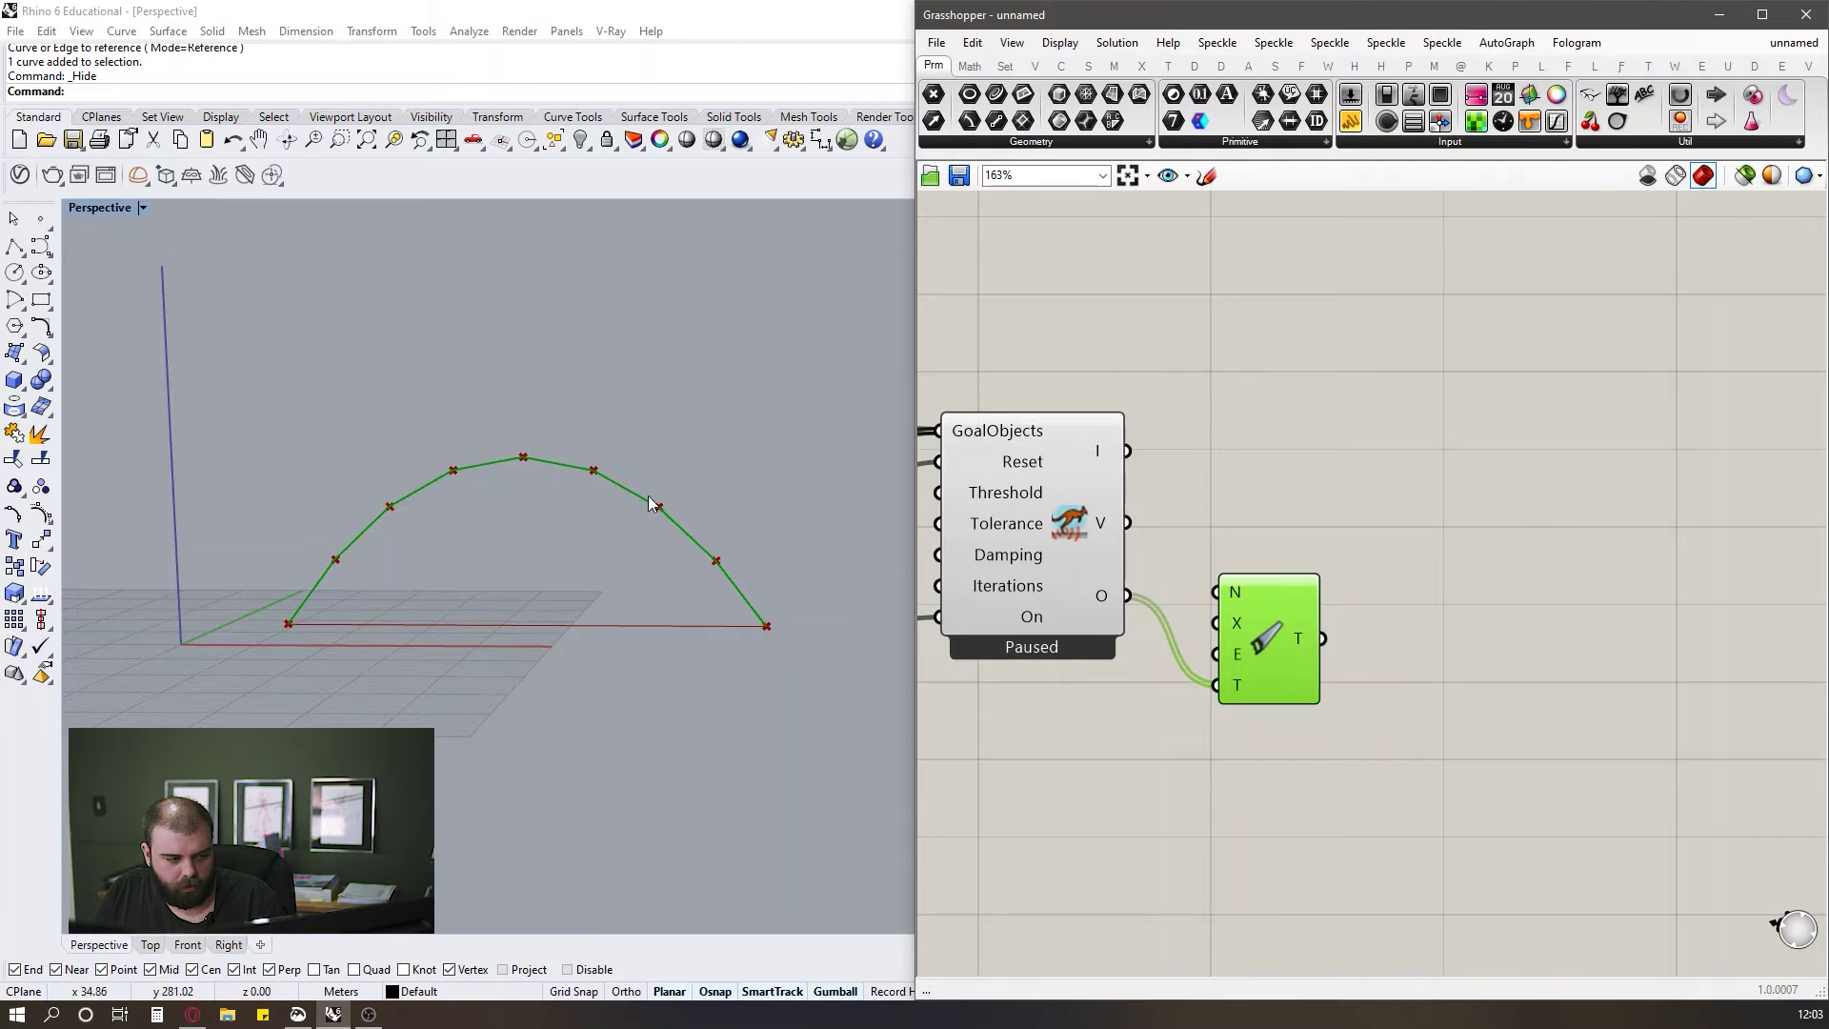
Turn off the BouncySolver's preview while keeping the Clean Tree preview on.
scroll(1425, 724, "down", 5)
left_click(1413, 641)
left_click_drag(1494, 783, 1372, 573)
middle_click(1414, 559)
left_click(1473, 523)
scroll(1575, 570, "up", 2)
left_click(1575, 570)
left_click_drag(1486, 763, 1495, 764)
Add a Discontinuity component after Clean Tree and connect Clean Tree's T output to its C input.
scroll(1544, 786, "down", 2)
right_click_drag(1625, 827, 1534, 777)
scroll(1534, 778, "up", 4)
double_click(1483, 709)
type("discon")
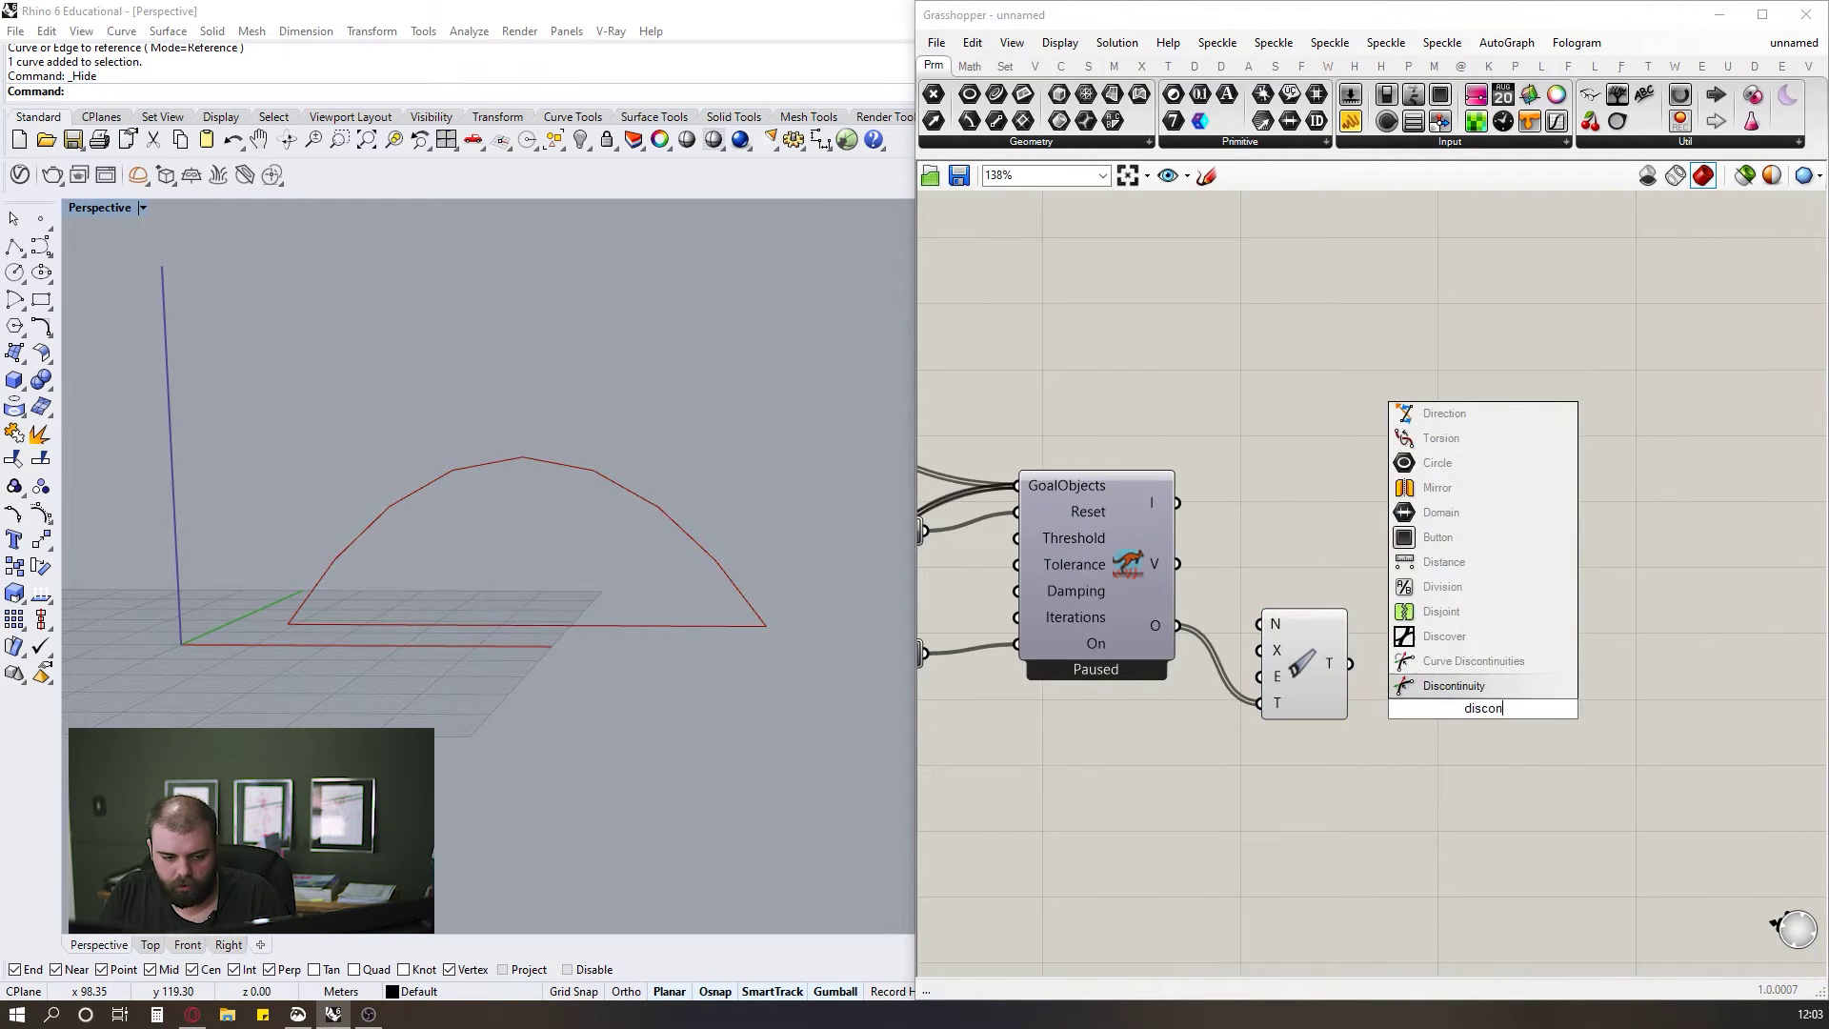
left_click(1458, 686)
scroll(1479, 599, "up", 2)
left_click_drag(1302, 688, 1437, 679)
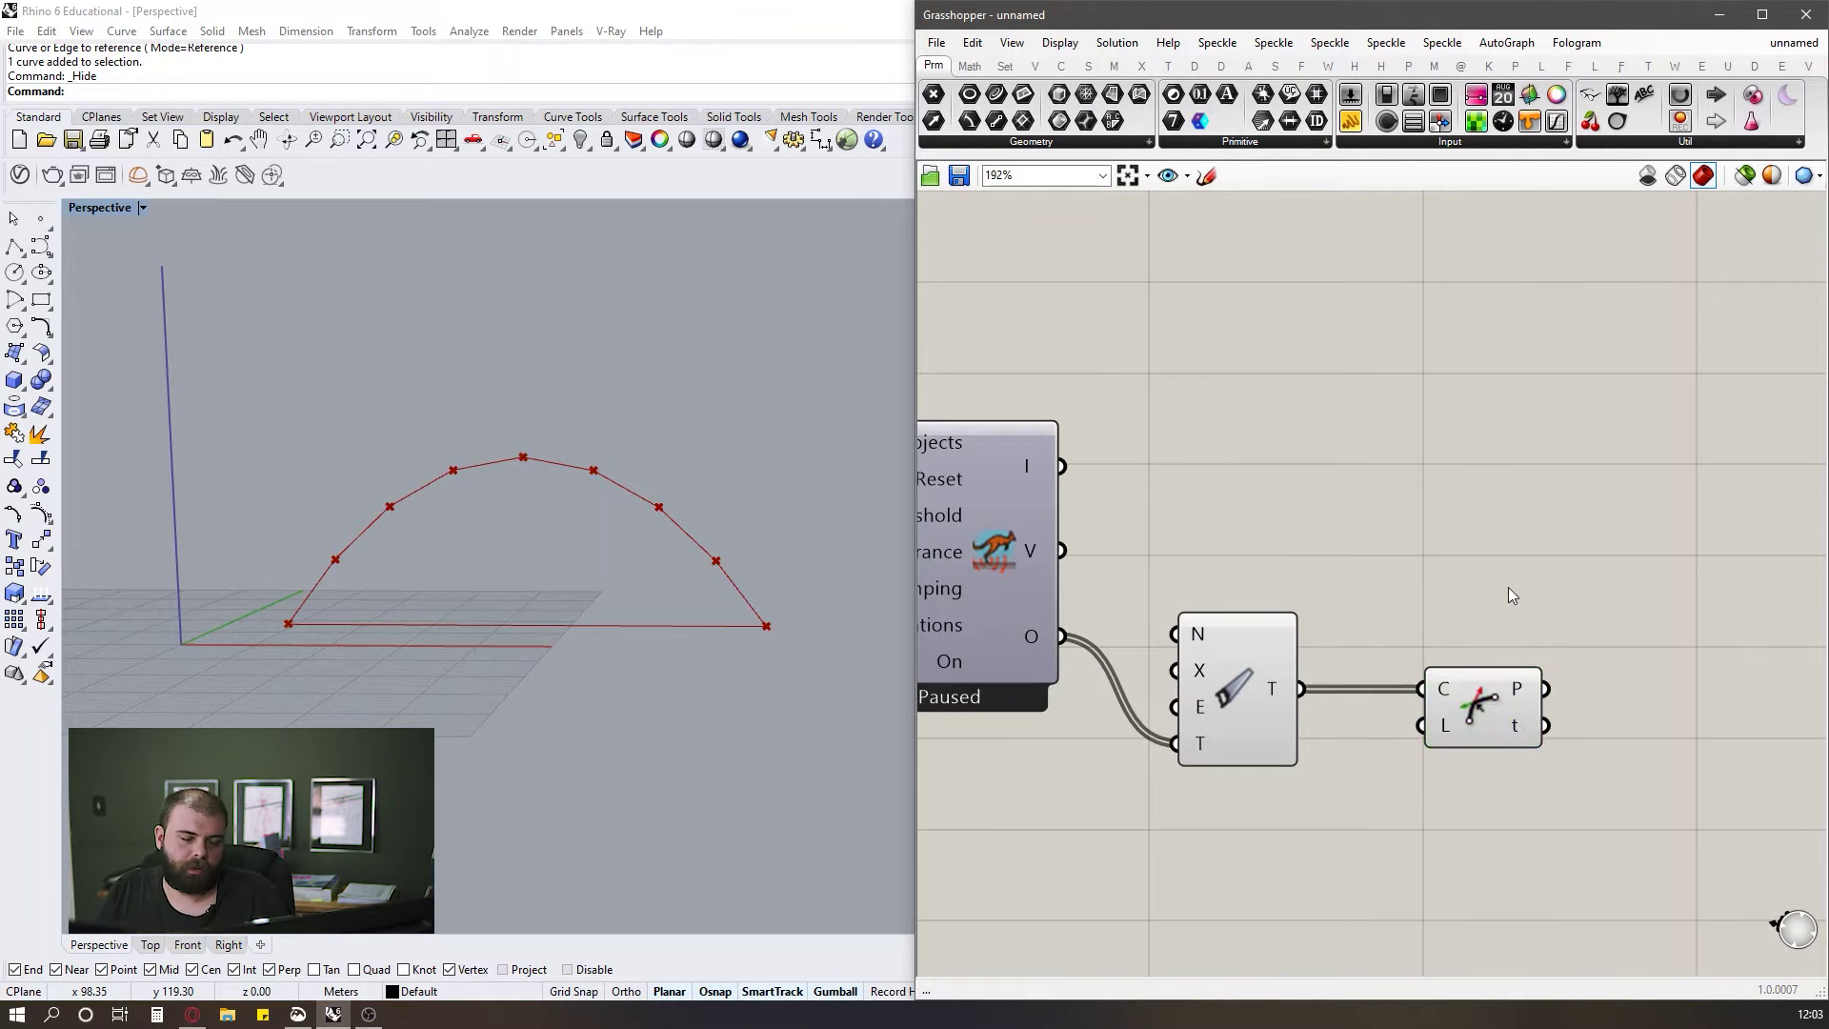
scroll(1483, 563, "down", 2)
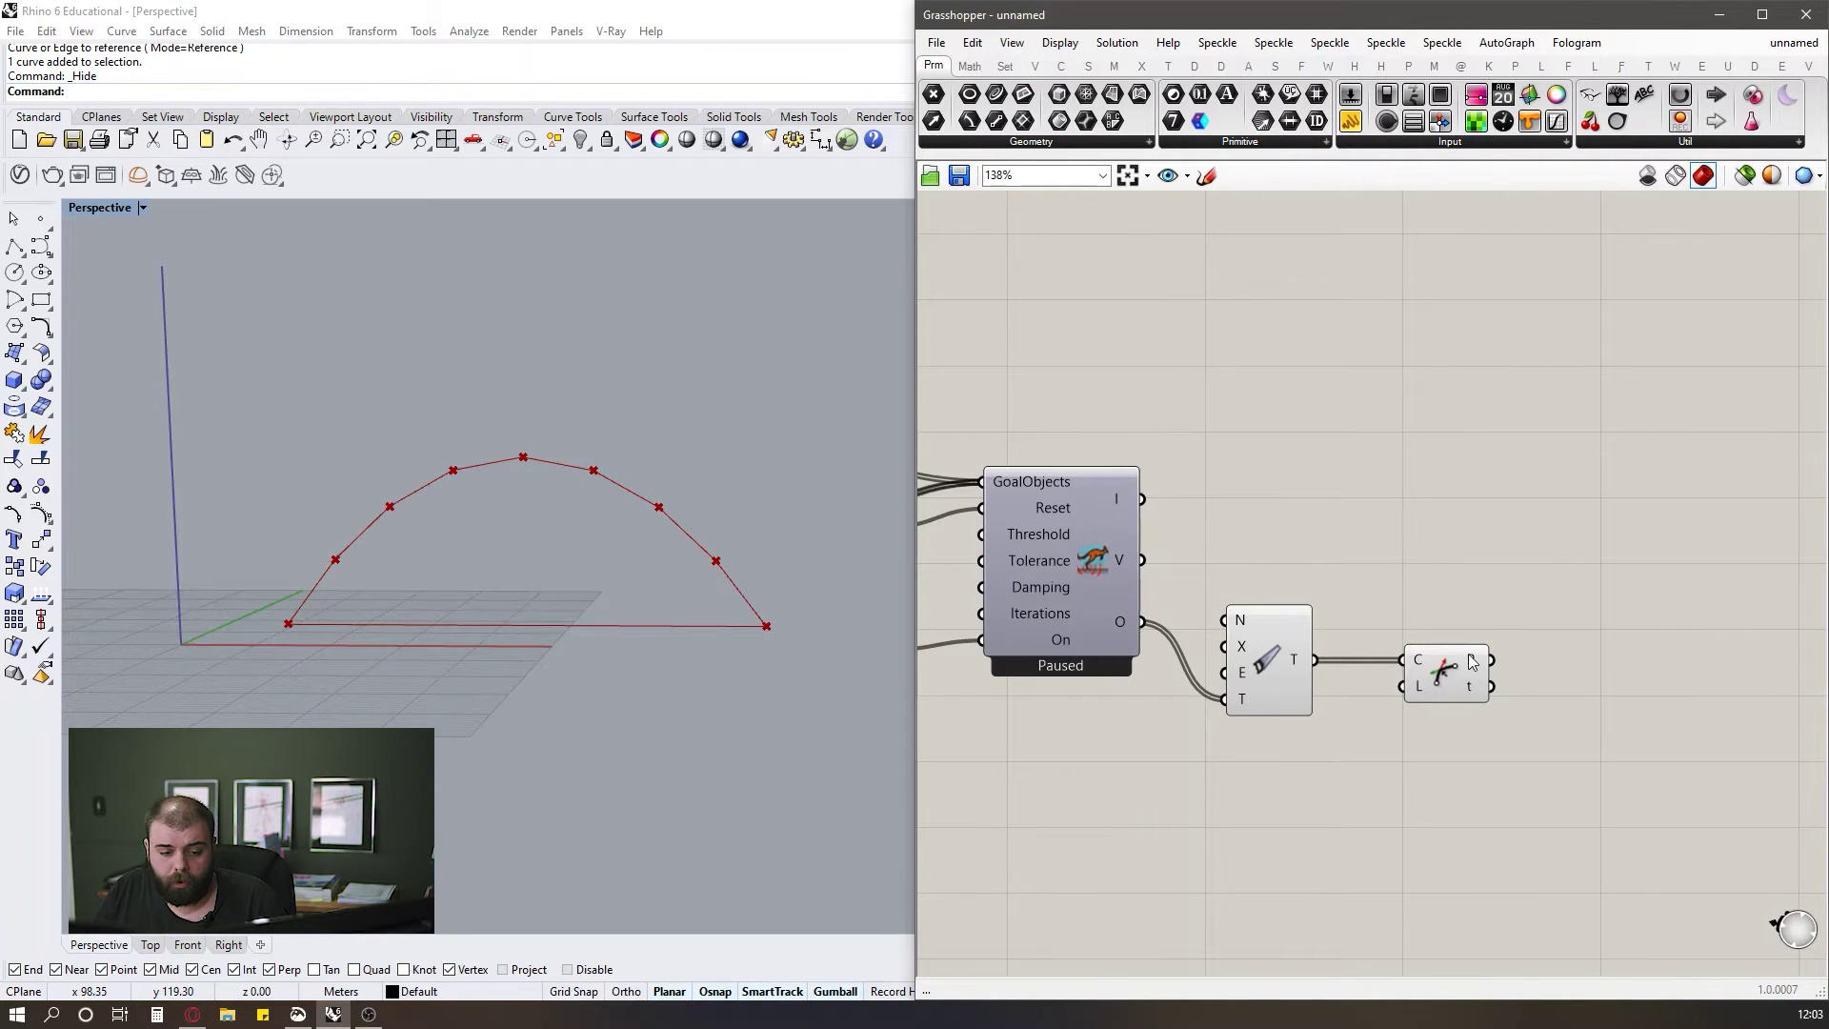
mouse_move(1472, 662)
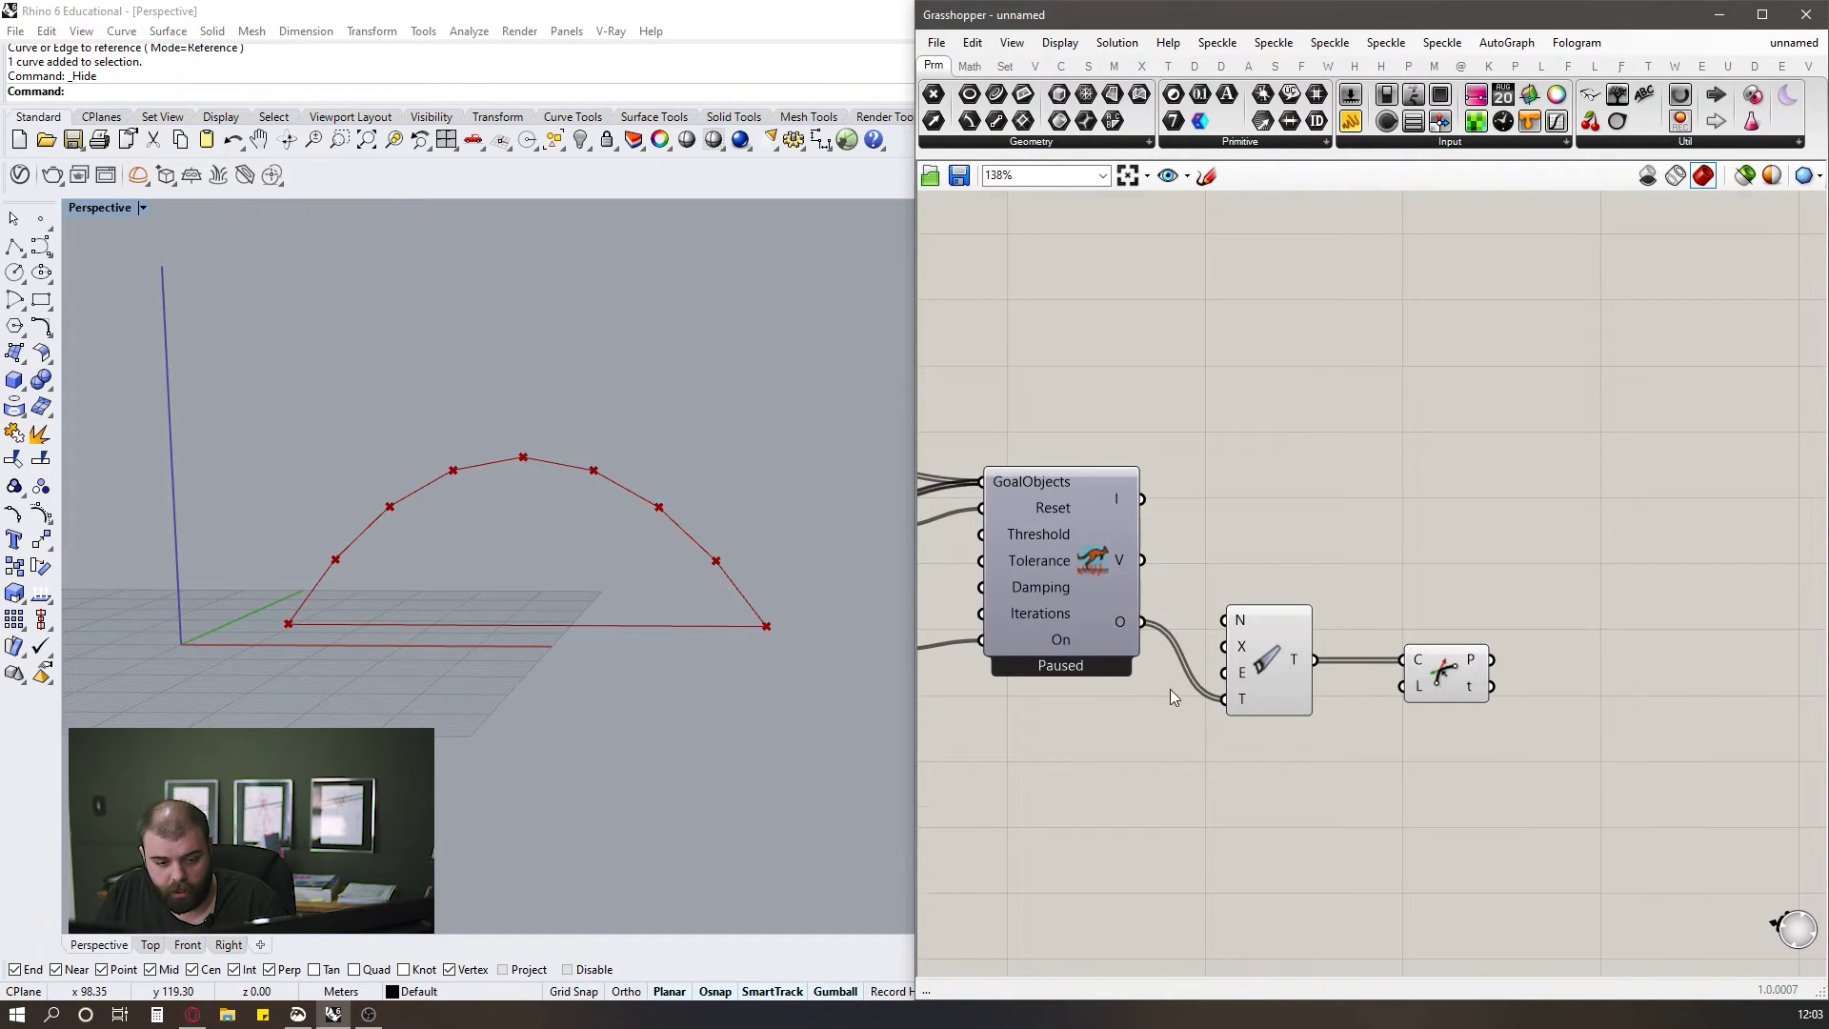
scroll(1172, 690, "down", 2)
scroll(1414, 716, "up", 2)
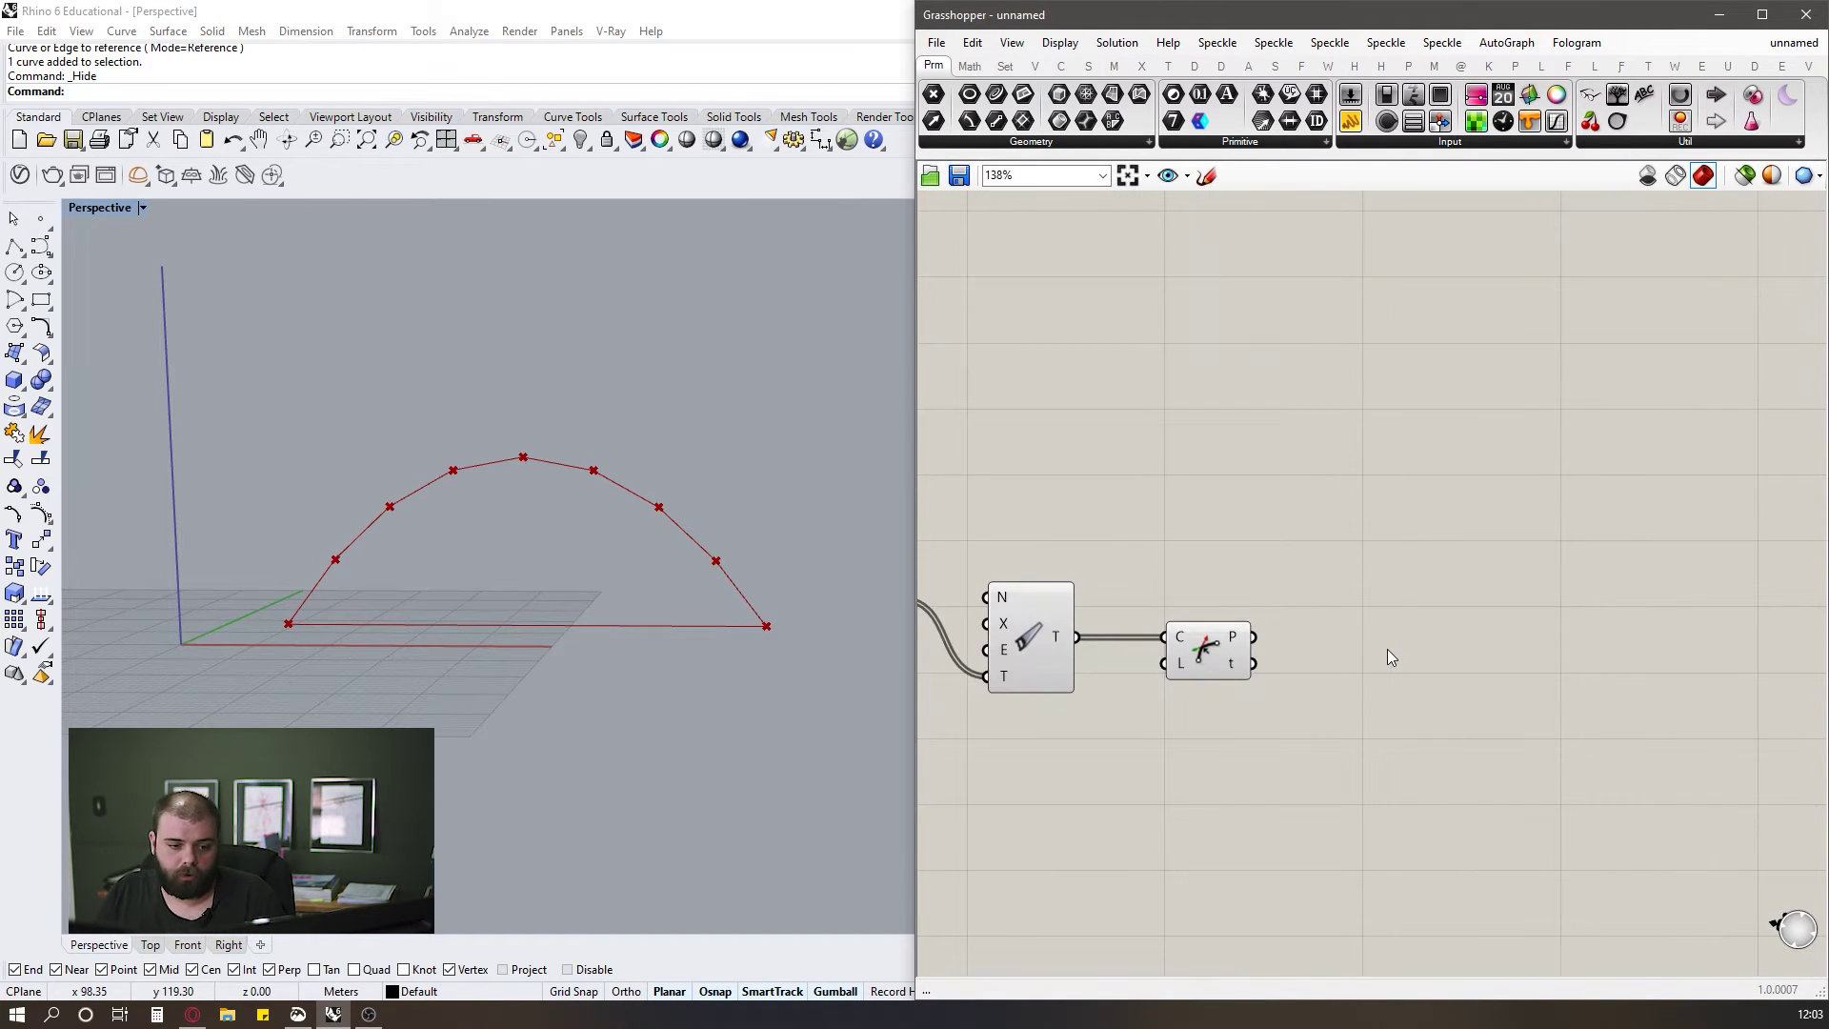
Add a Cull Duplicates component after Discontinuity, connect Discontinuity's P output to its P input, and flatten that output.
double_click(1389, 651)
type("cull du")
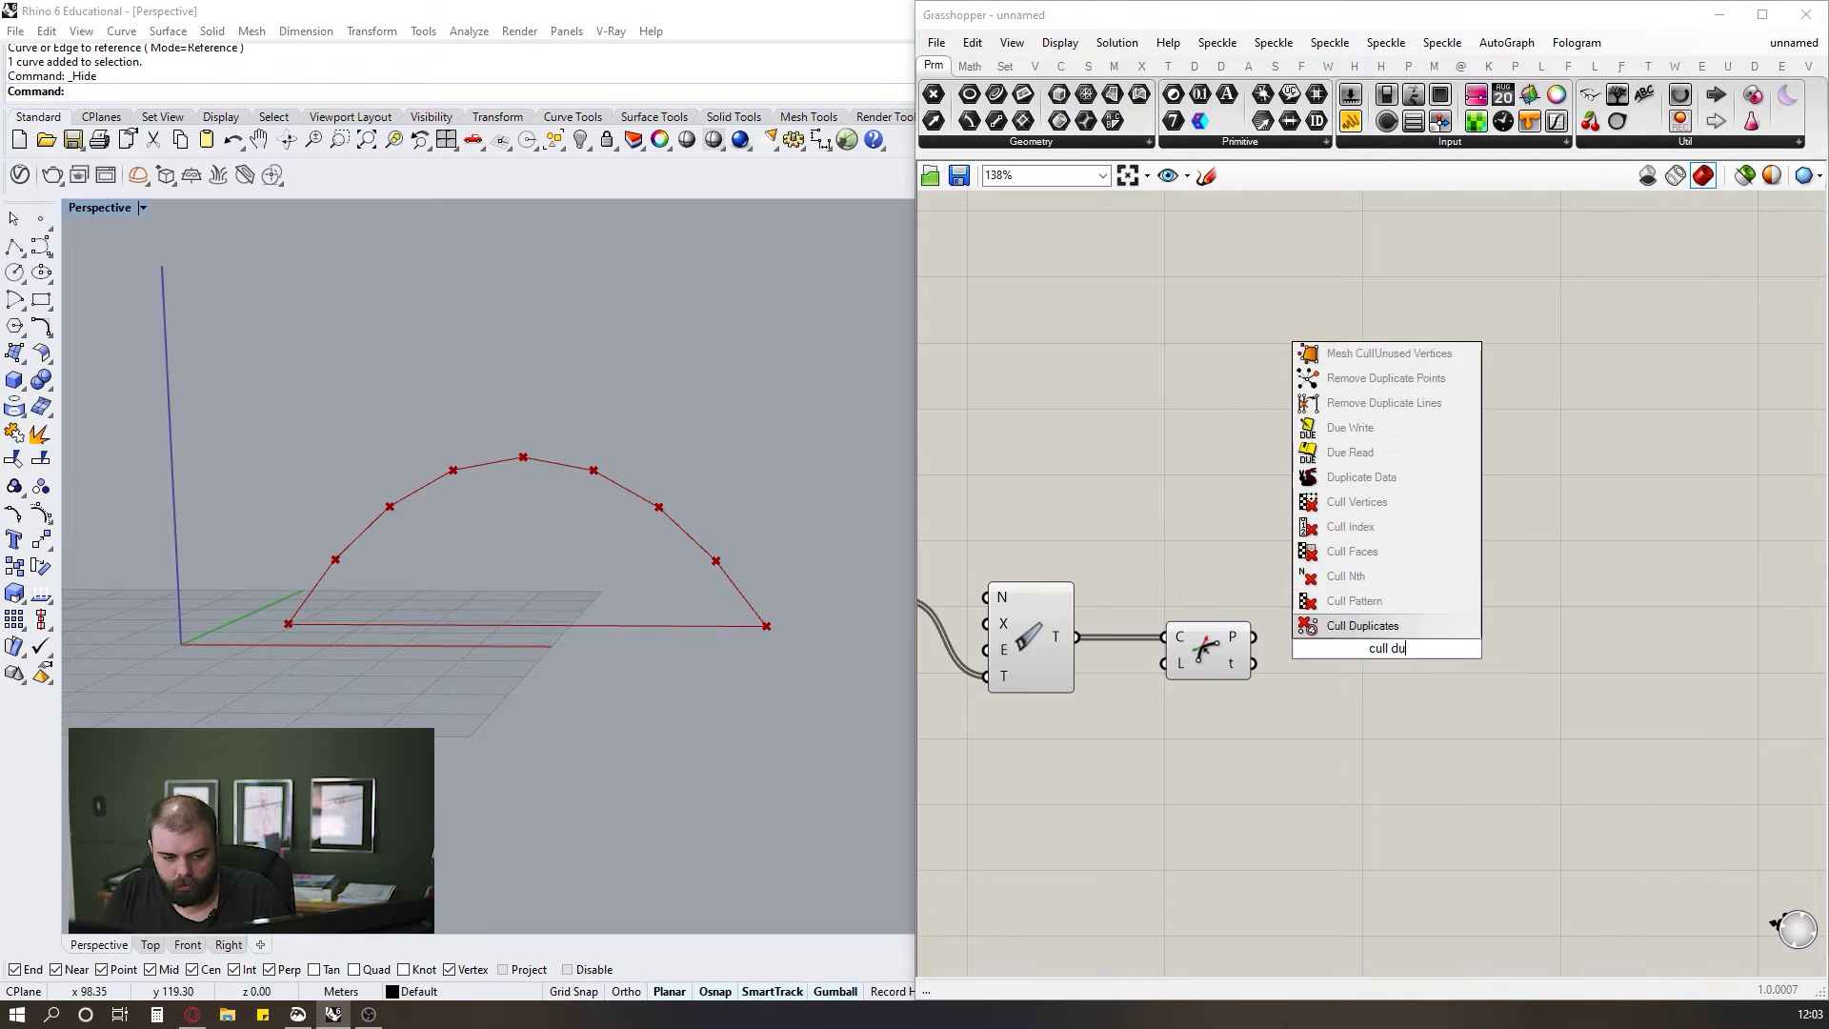
left_click(1347, 629)
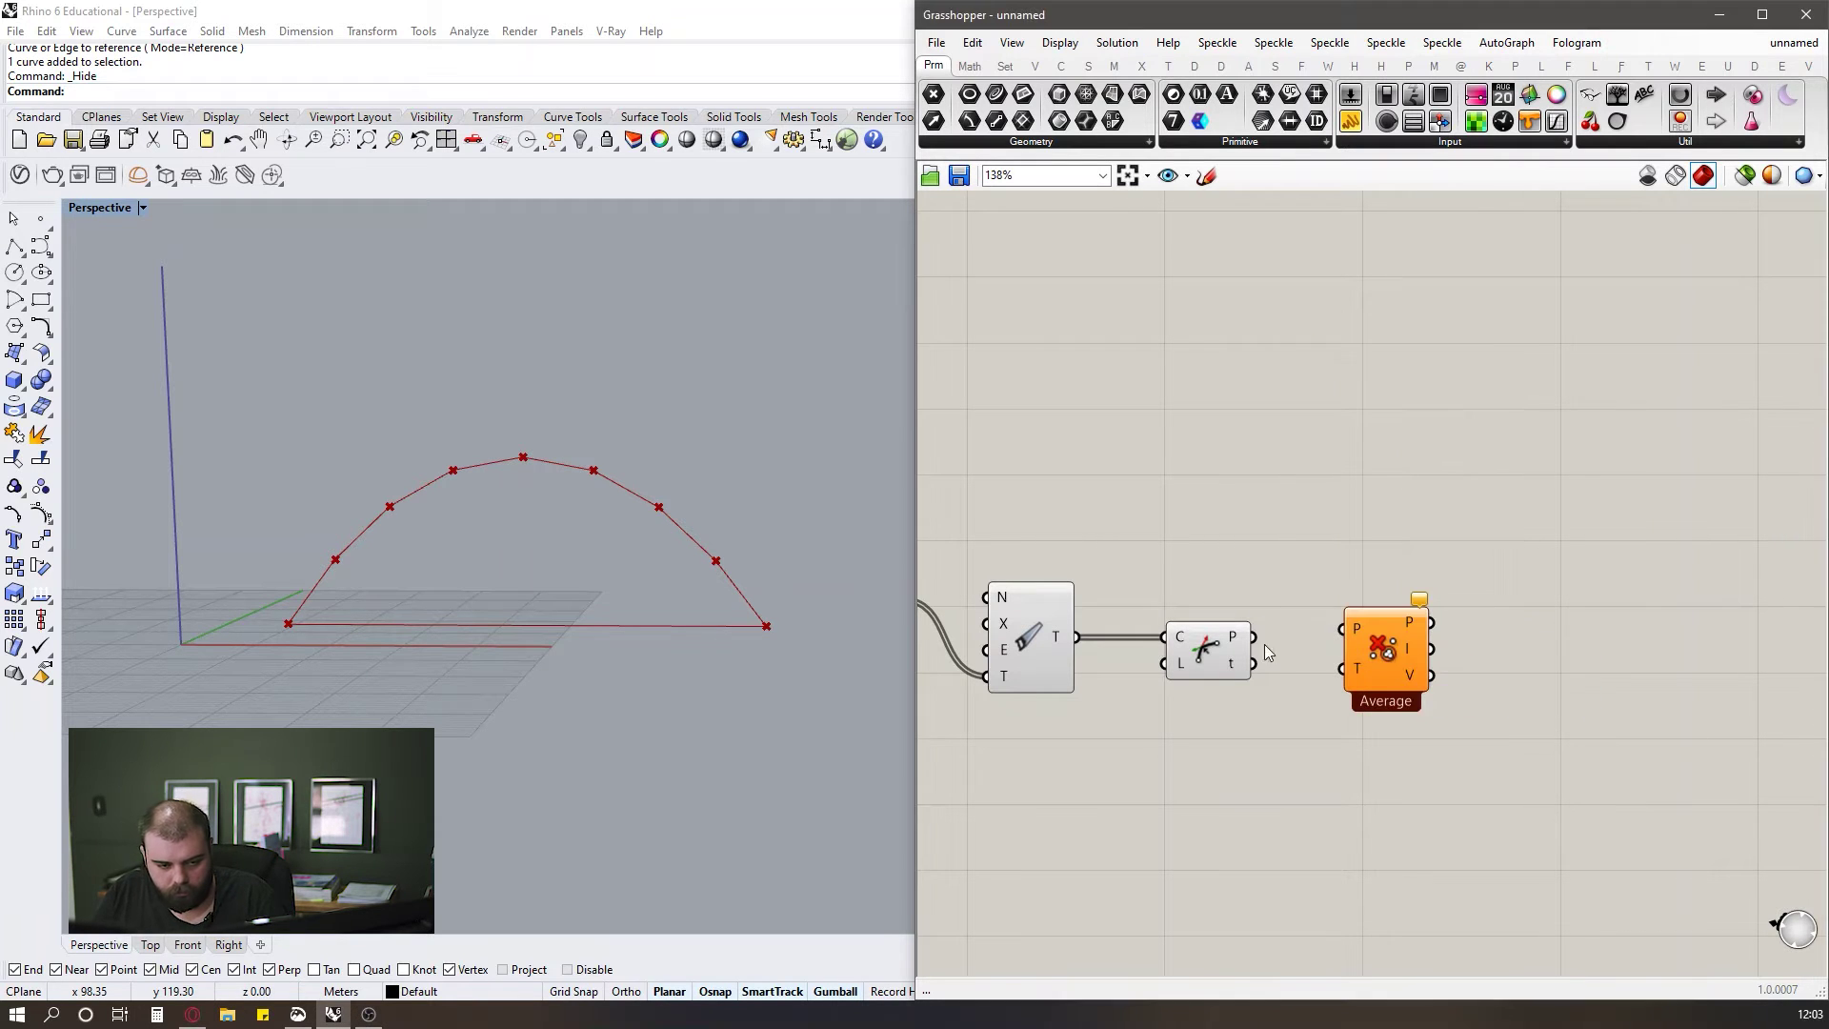
left_click_drag(1256, 638, 1357, 635)
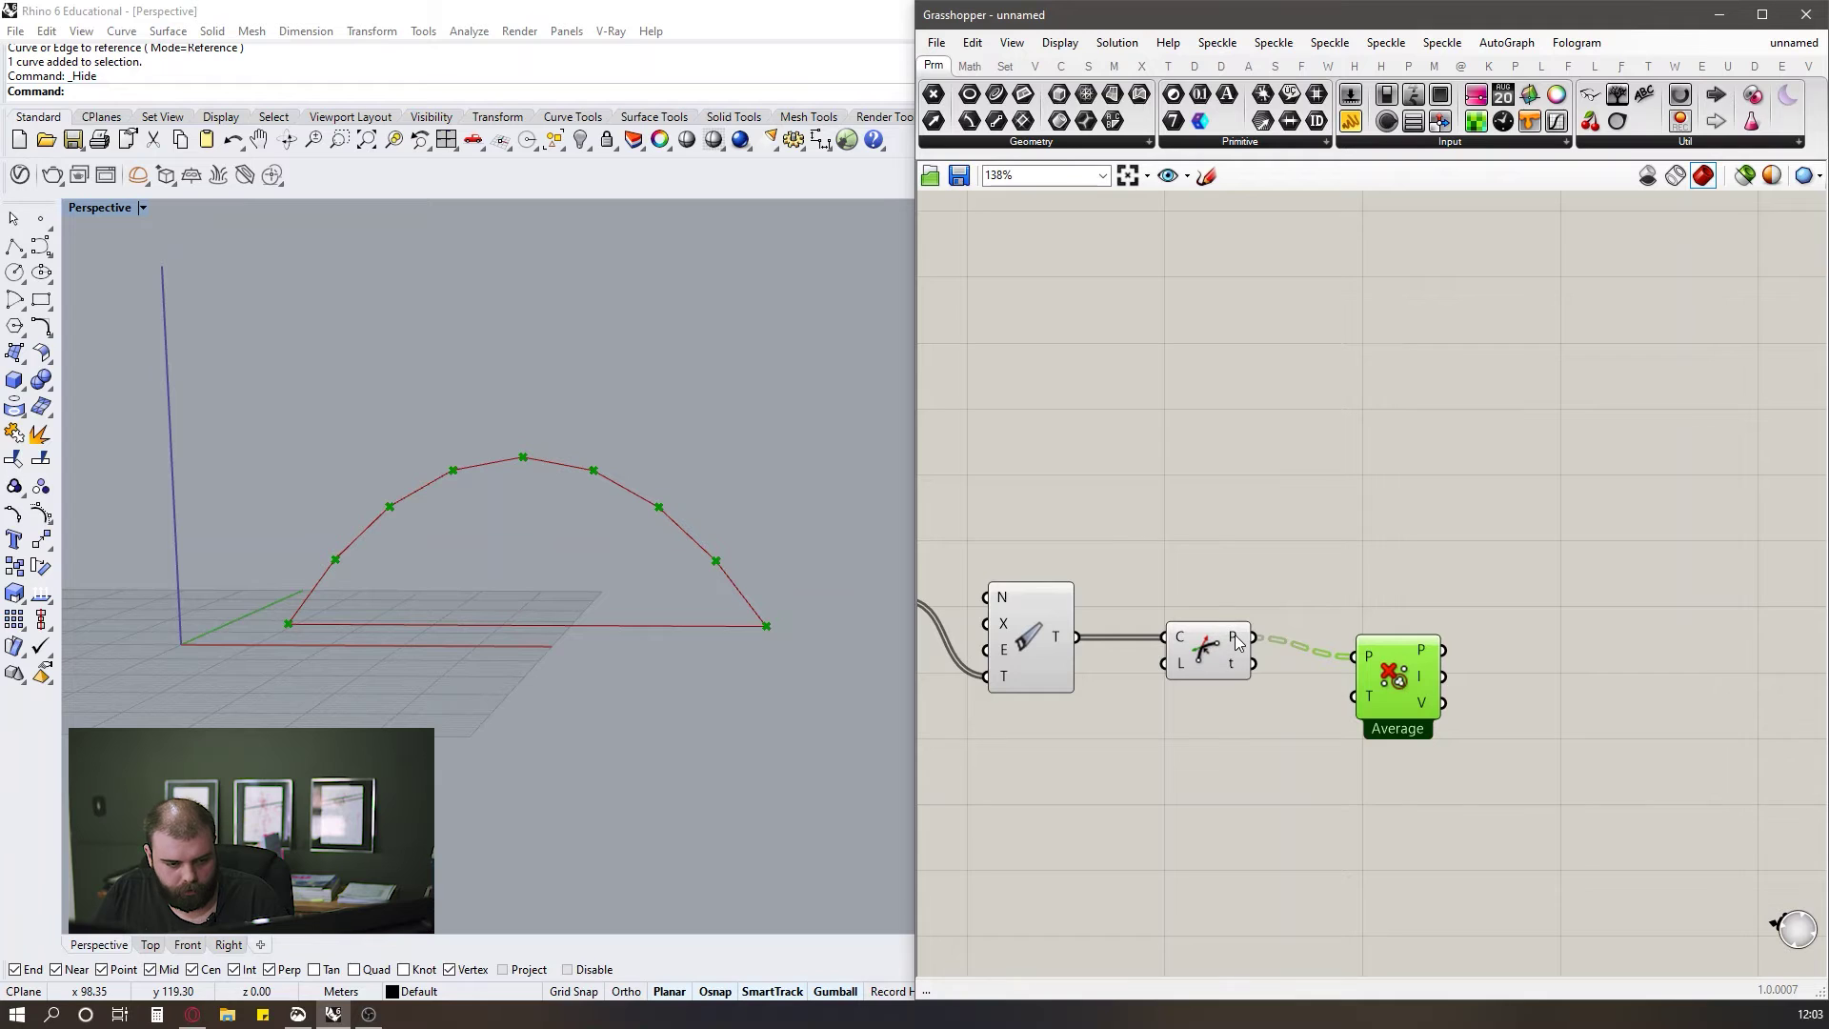
right_click(1238, 638)
left_click(1285, 739)
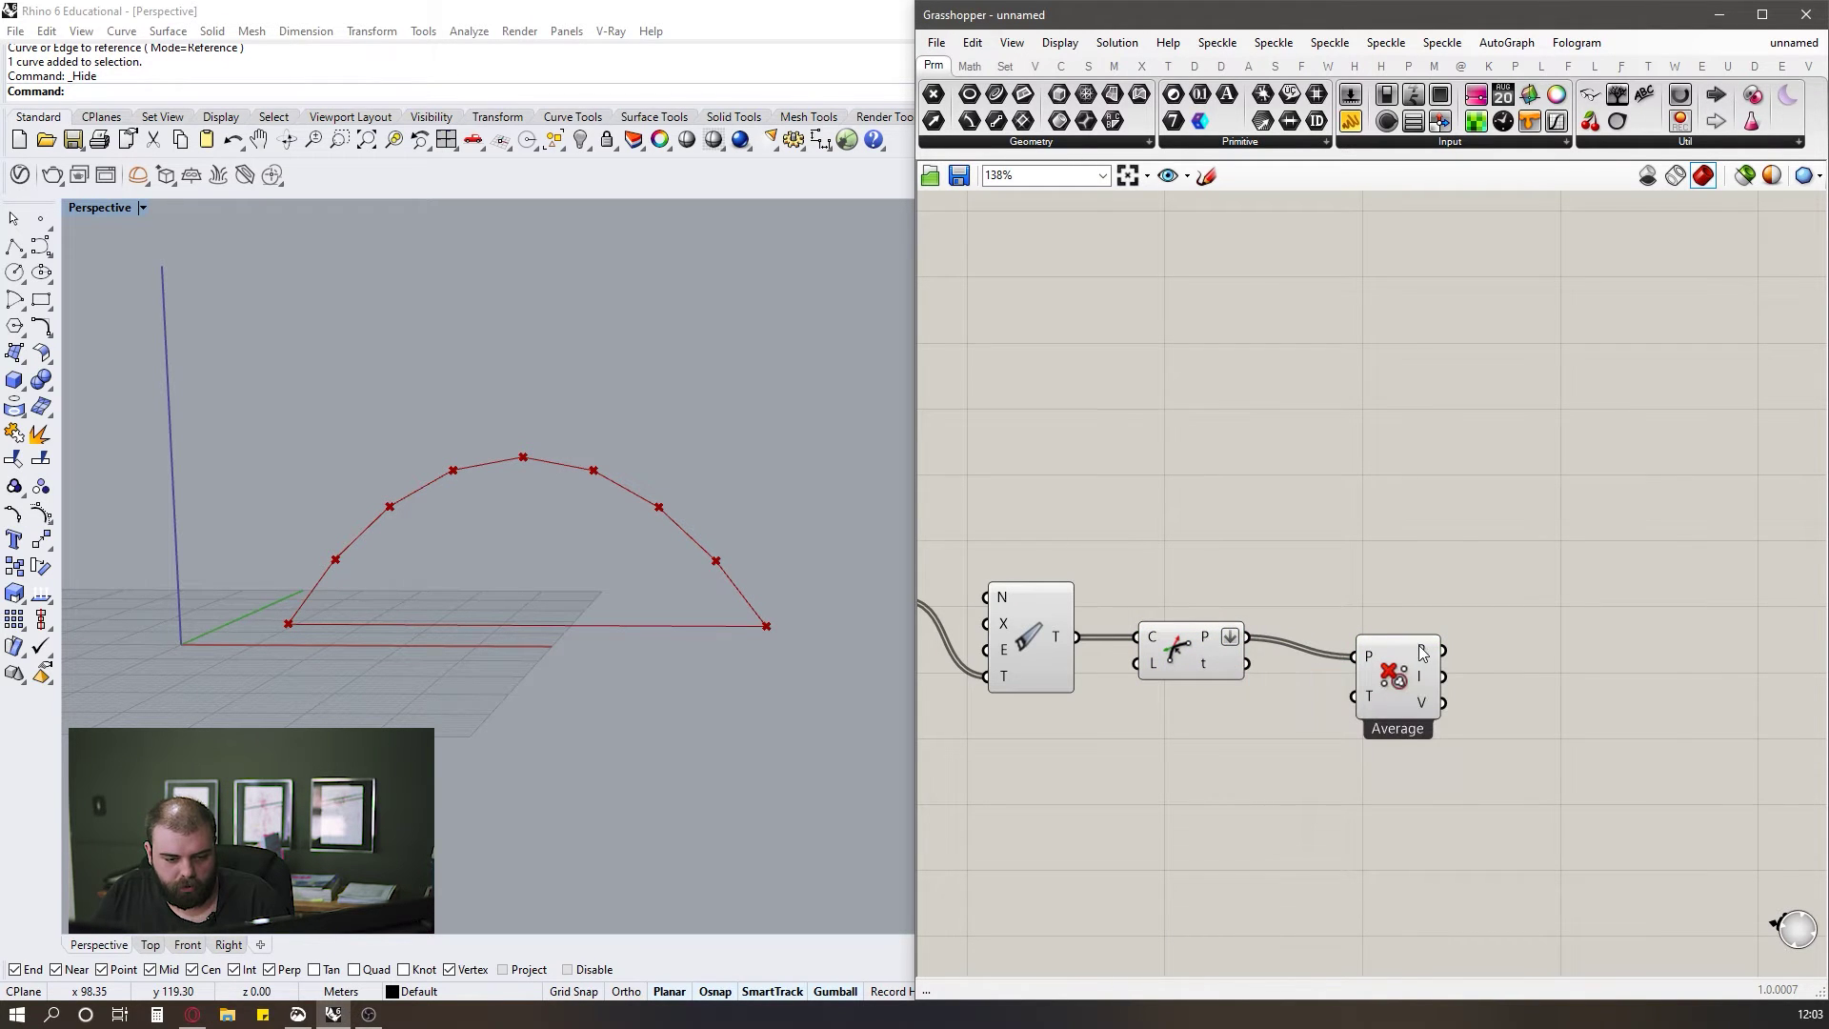
left_click_drag(1404, 677, 1361, 658)
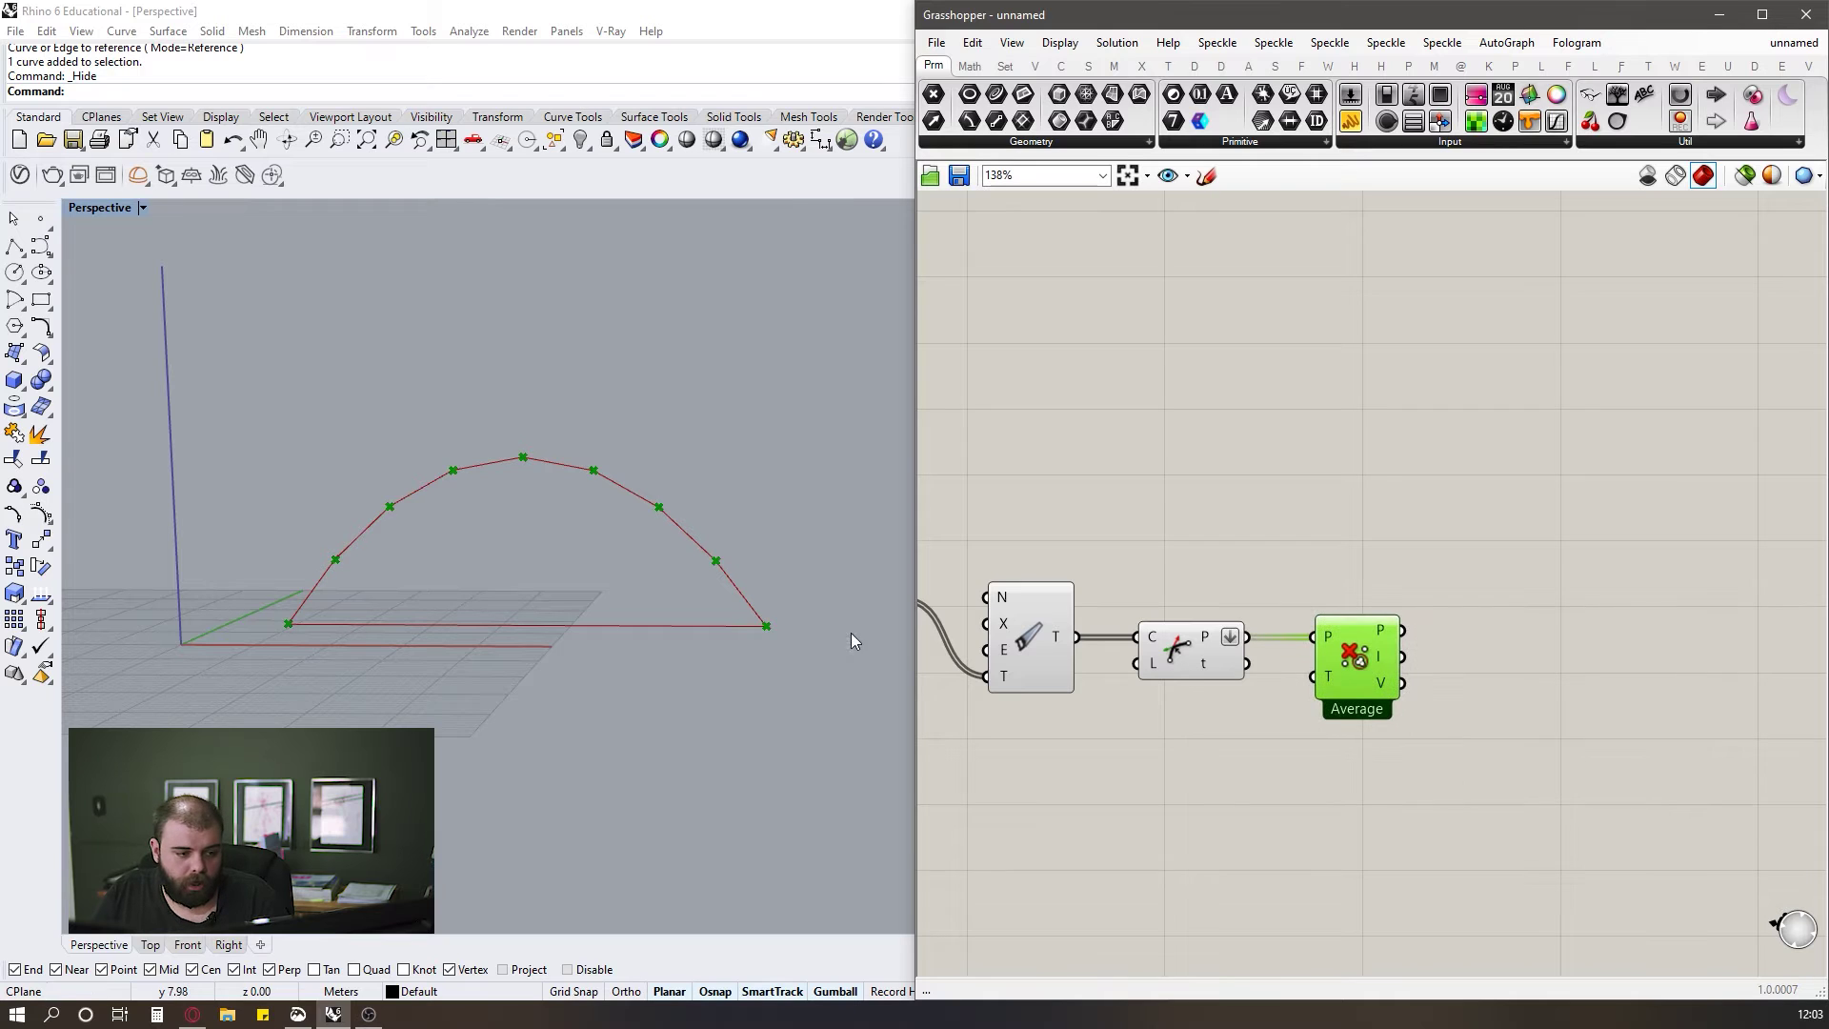
Inspect the points along the arch, especially near its end, in the Rhino viewport.
scroll(869, 631, "up", 2)
scroll(679, 553, "up", 3)
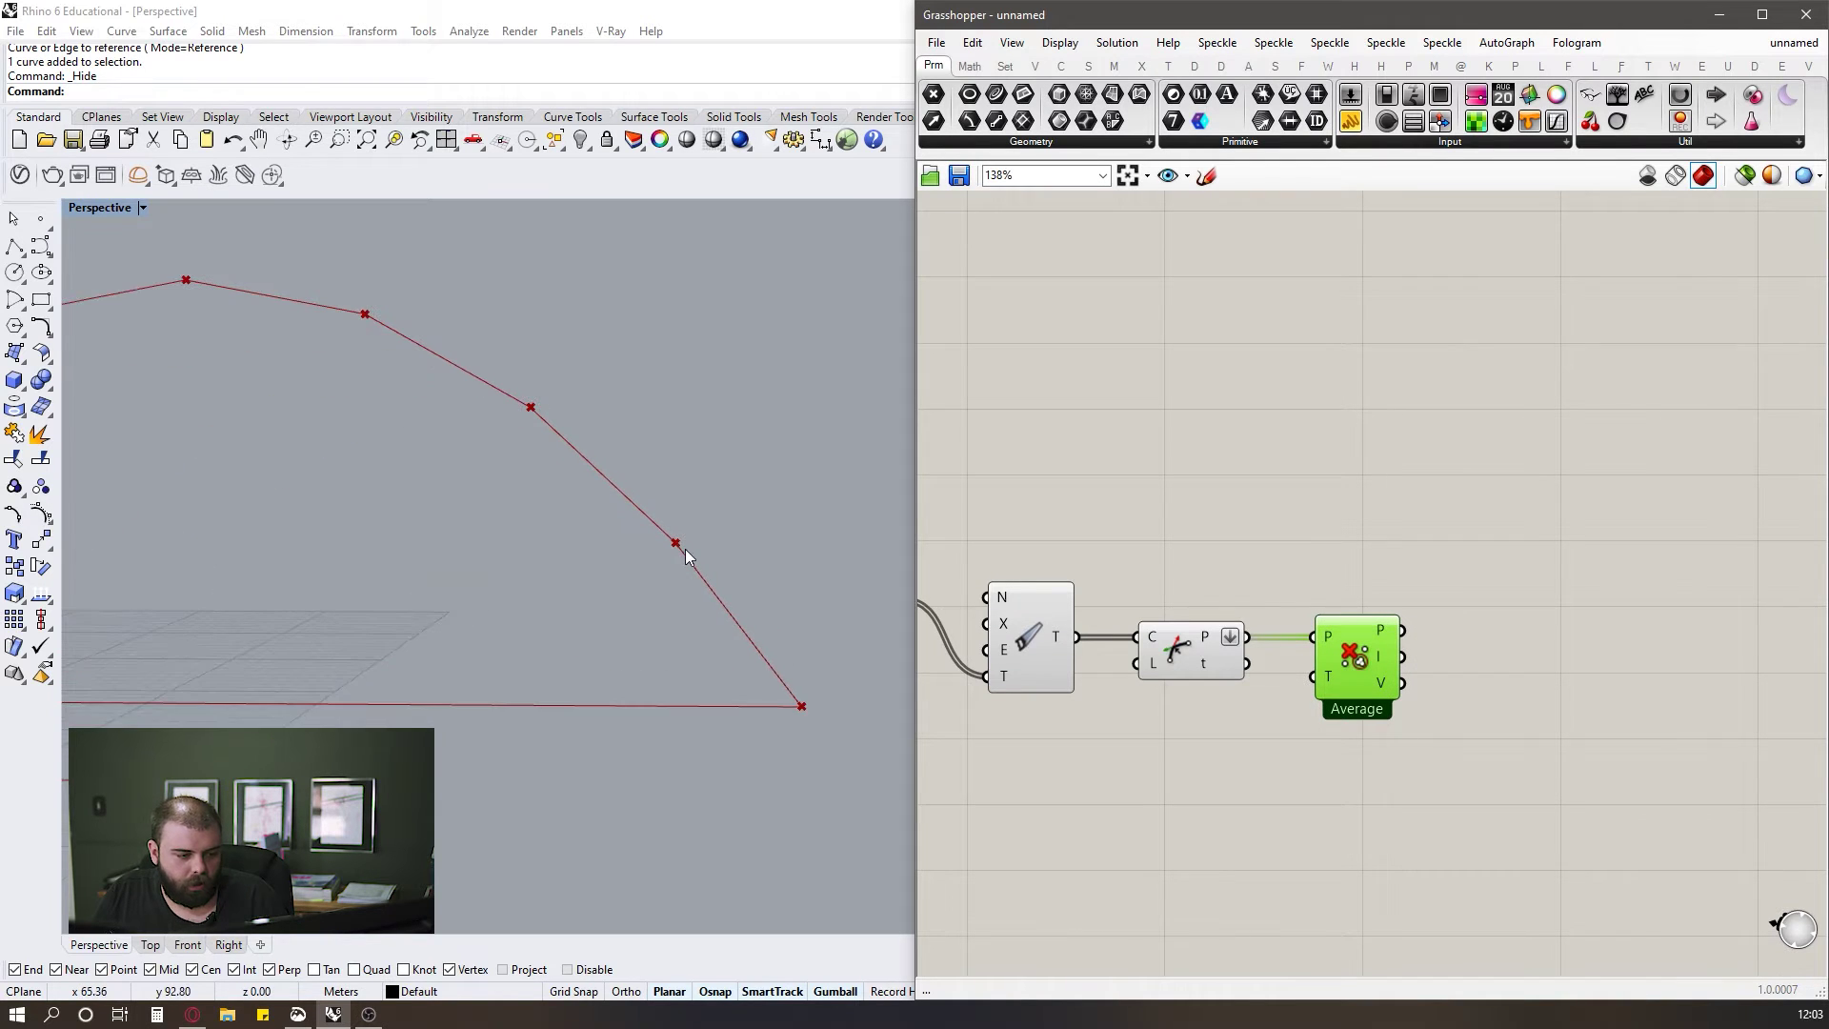
left_click_drag(845, 760, 796, 700)
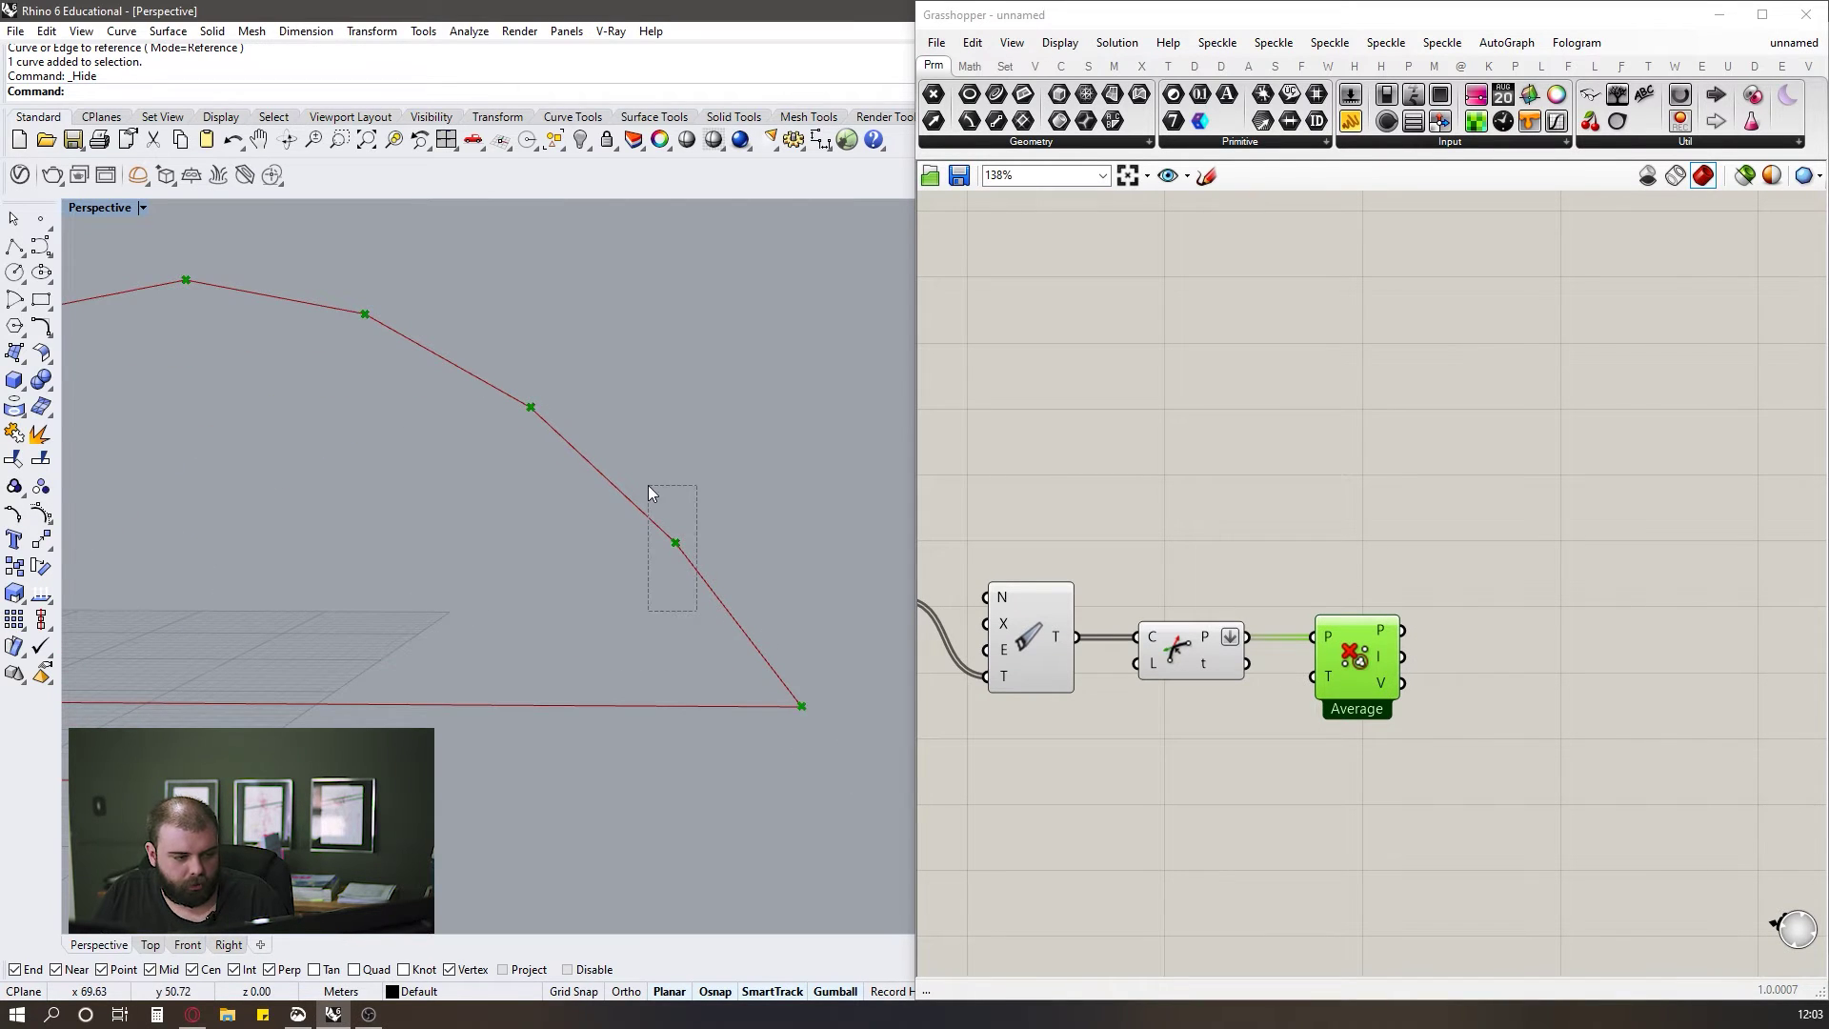
left_click_drag(661, 475, 734, 611)
left_click_drag(612, 435, 732, 606)
left_click_drag(654, 462, 705, 536)
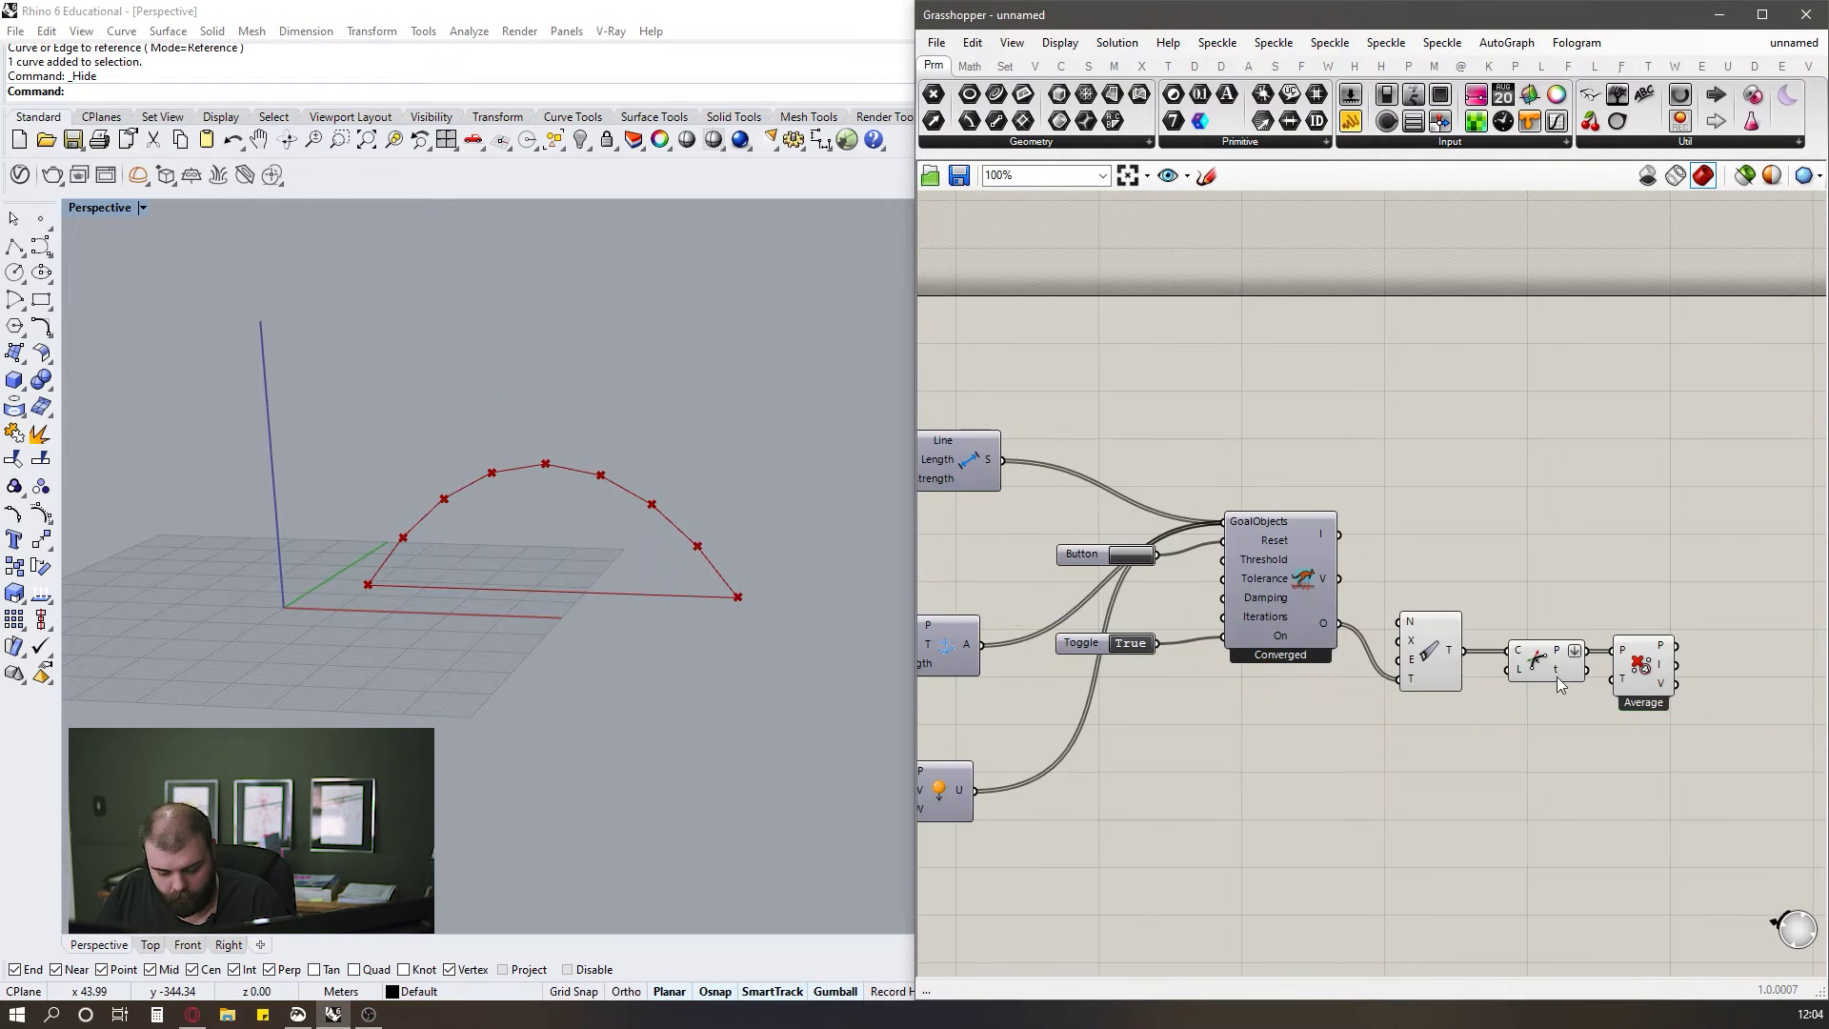
Review the definition from the base curve through the solver to the Cull Duplicates component.
mouse_move(1426, 653)
scroll(1348, 632, "down", 4)
scroll(1665, 684, "up", 4)
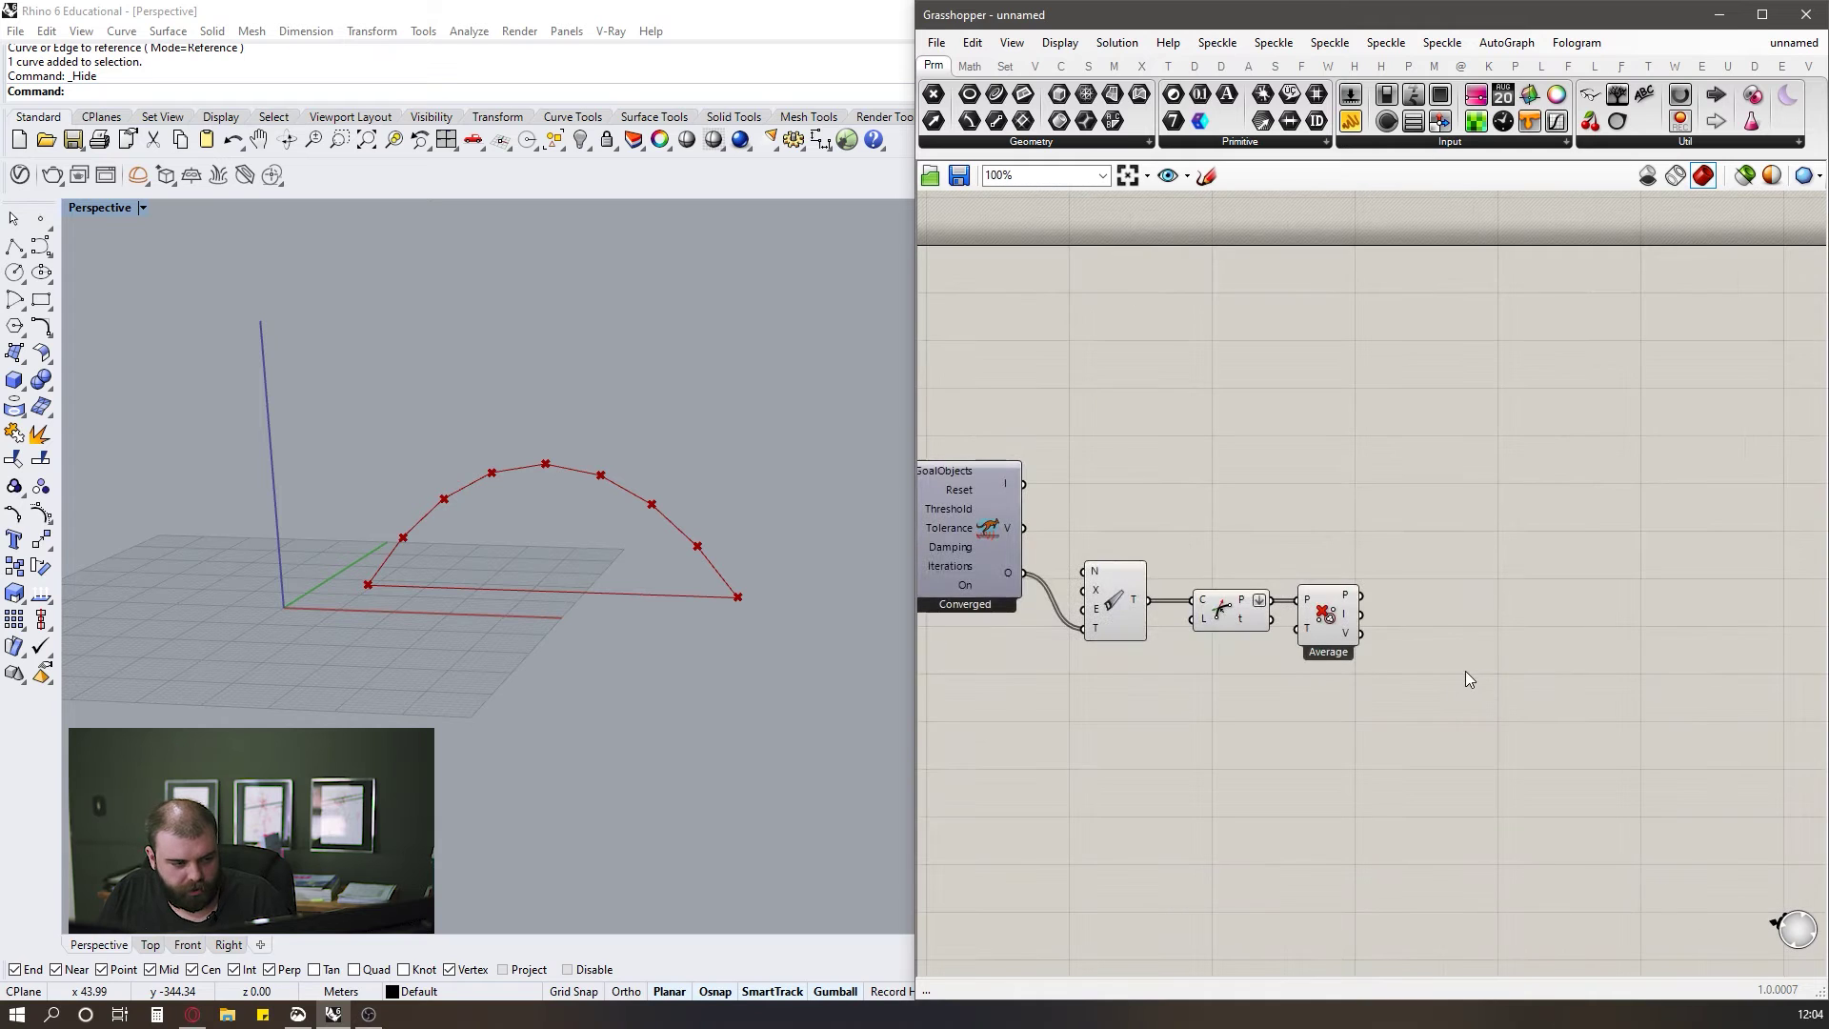
double_click(1466, 673)
scroll(1610, 600, "down", 4)
scroll(1540, 609, "up", 5)
left_click(1416, 608)
scroll(1484, 581, "down", 9)
scroll(1078, 531, "up", 5)
scroll(1591, 640, "down", 5)
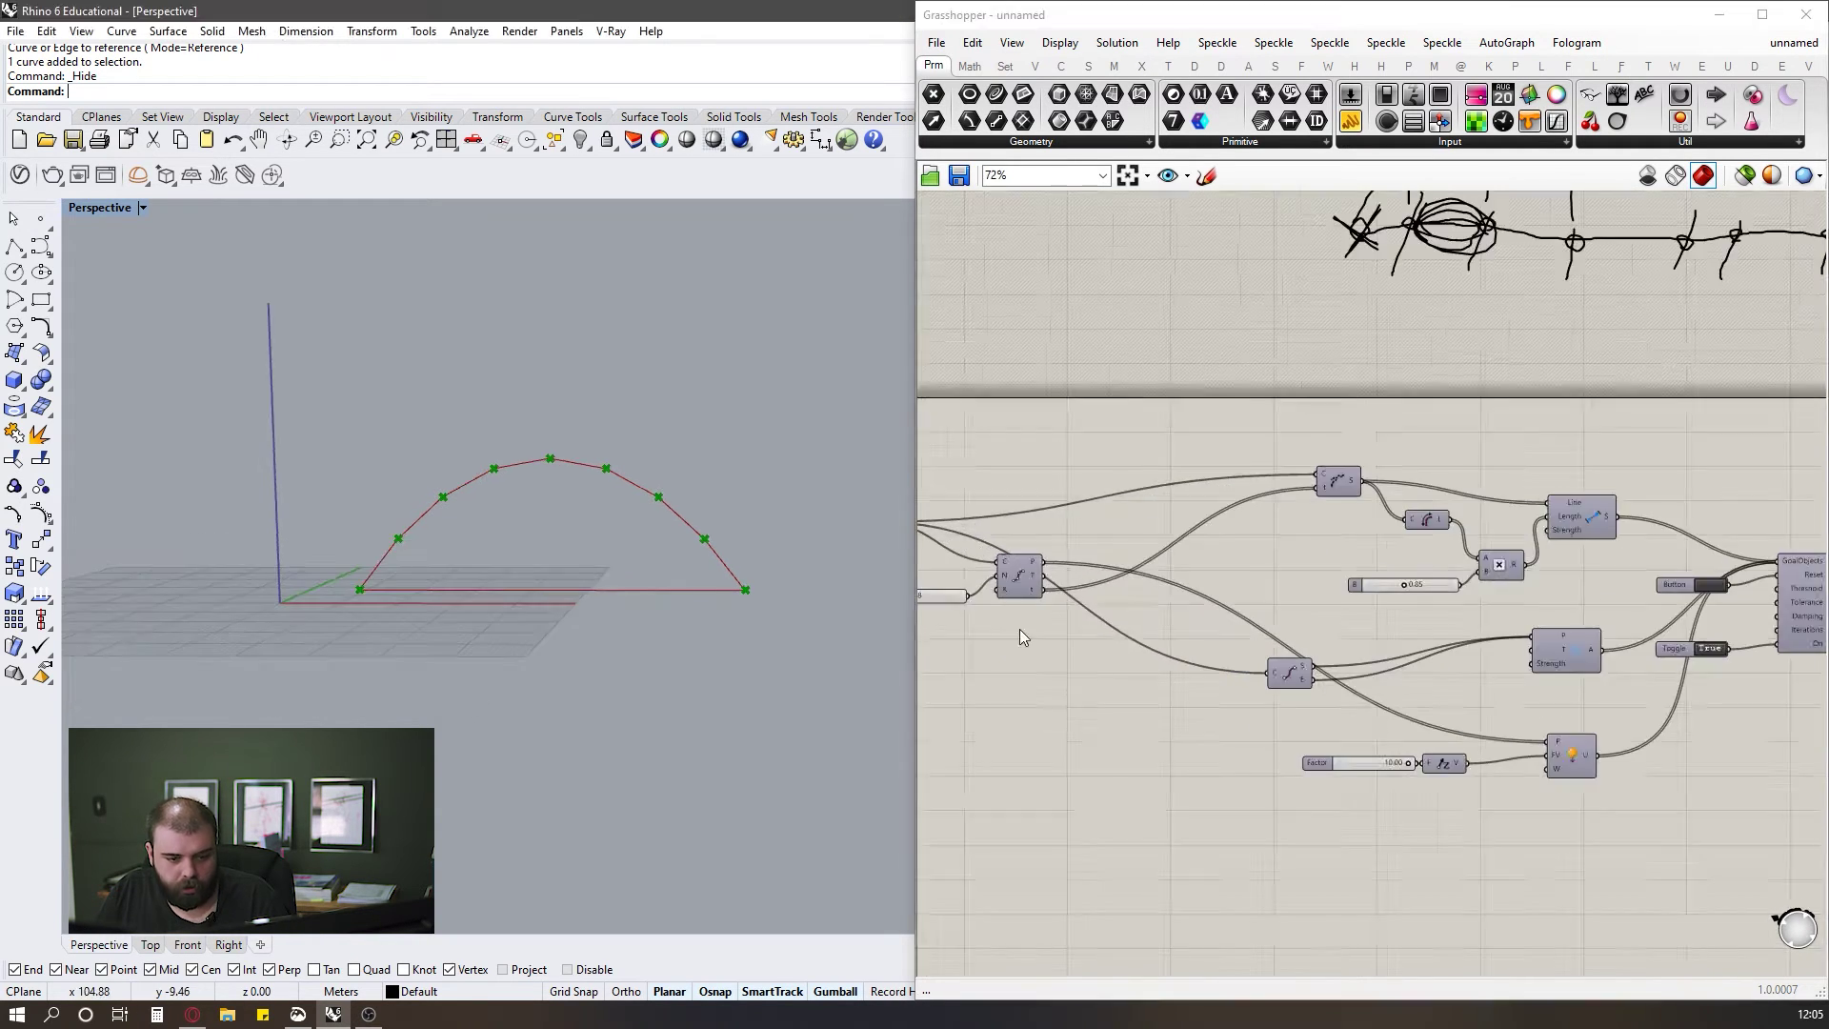
scroll(1224, 672, "up", 5)
scroll(1415, 650, "down", 3)
scroll(1536, 633, "up", 2)
scroll(1530, 634, "down", 1)
scroll(1489, 643, "down", 3)
scroll(1518, 639, "up", 5)
scroll(1534, 637, "up", 2)
Add a Pull Point component after Cull Duplicates.
double_click(1534, 636)
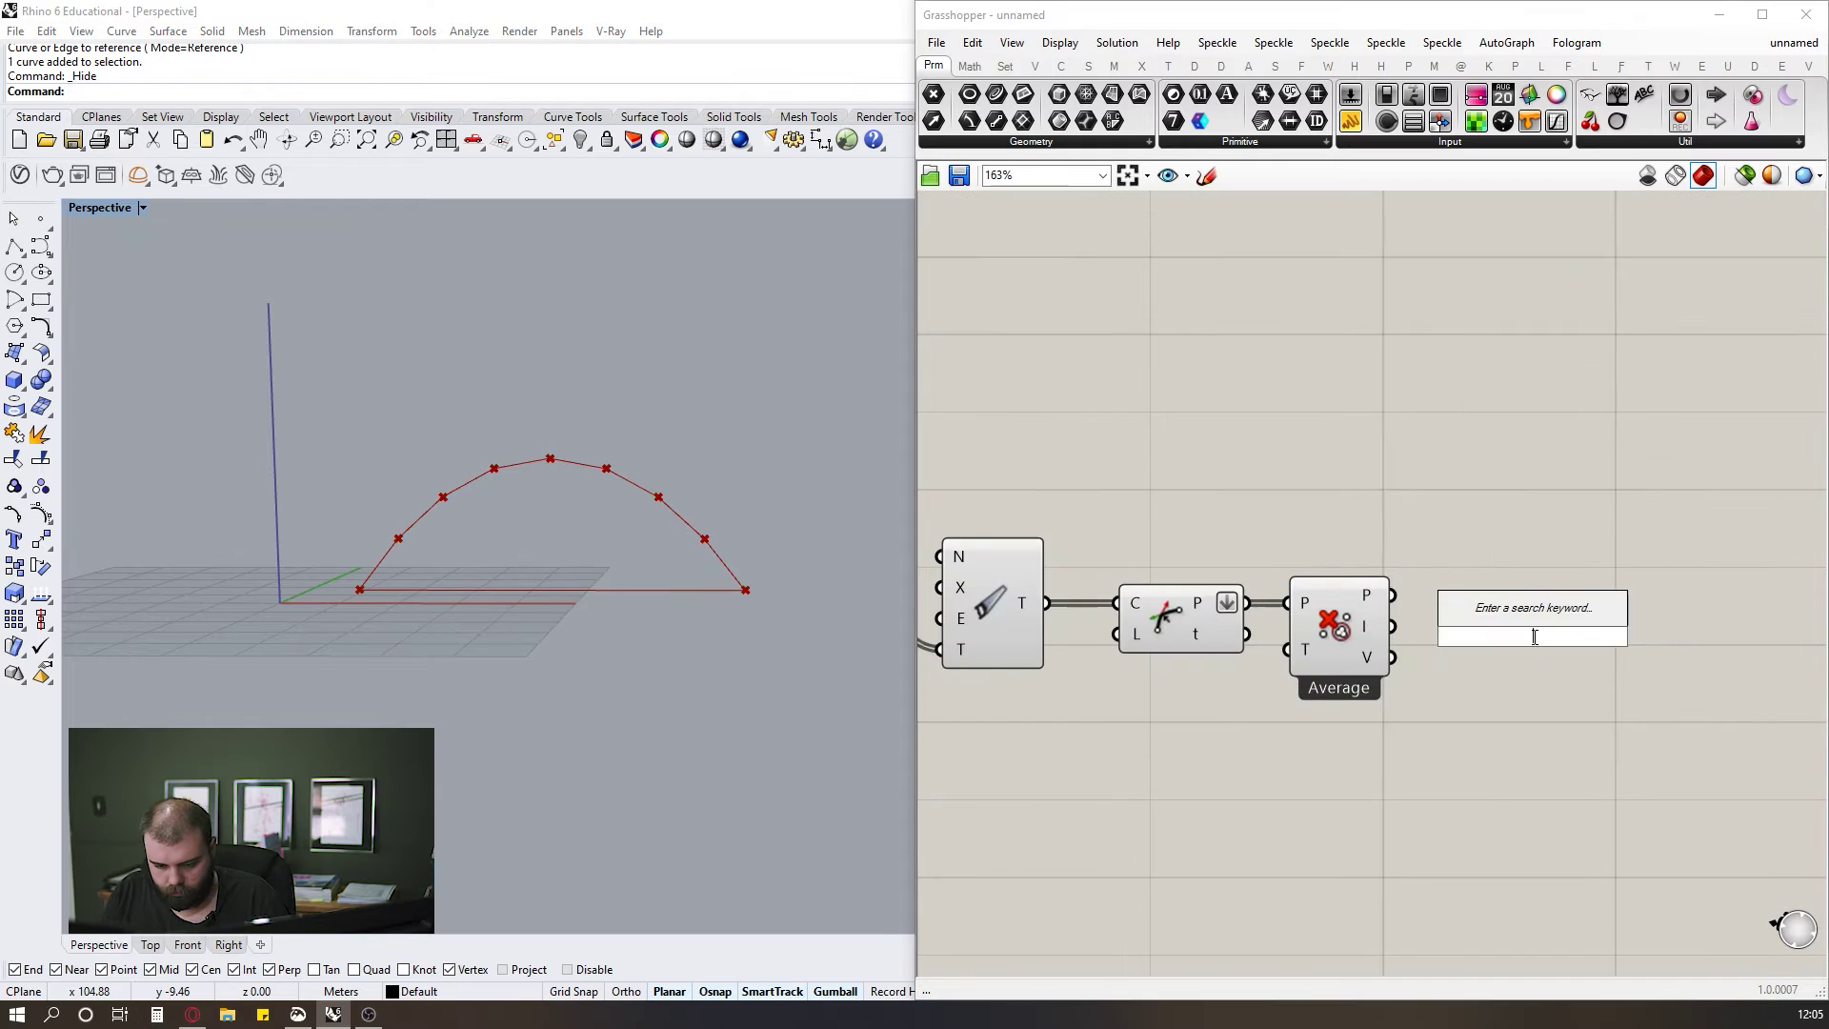
type("pull")
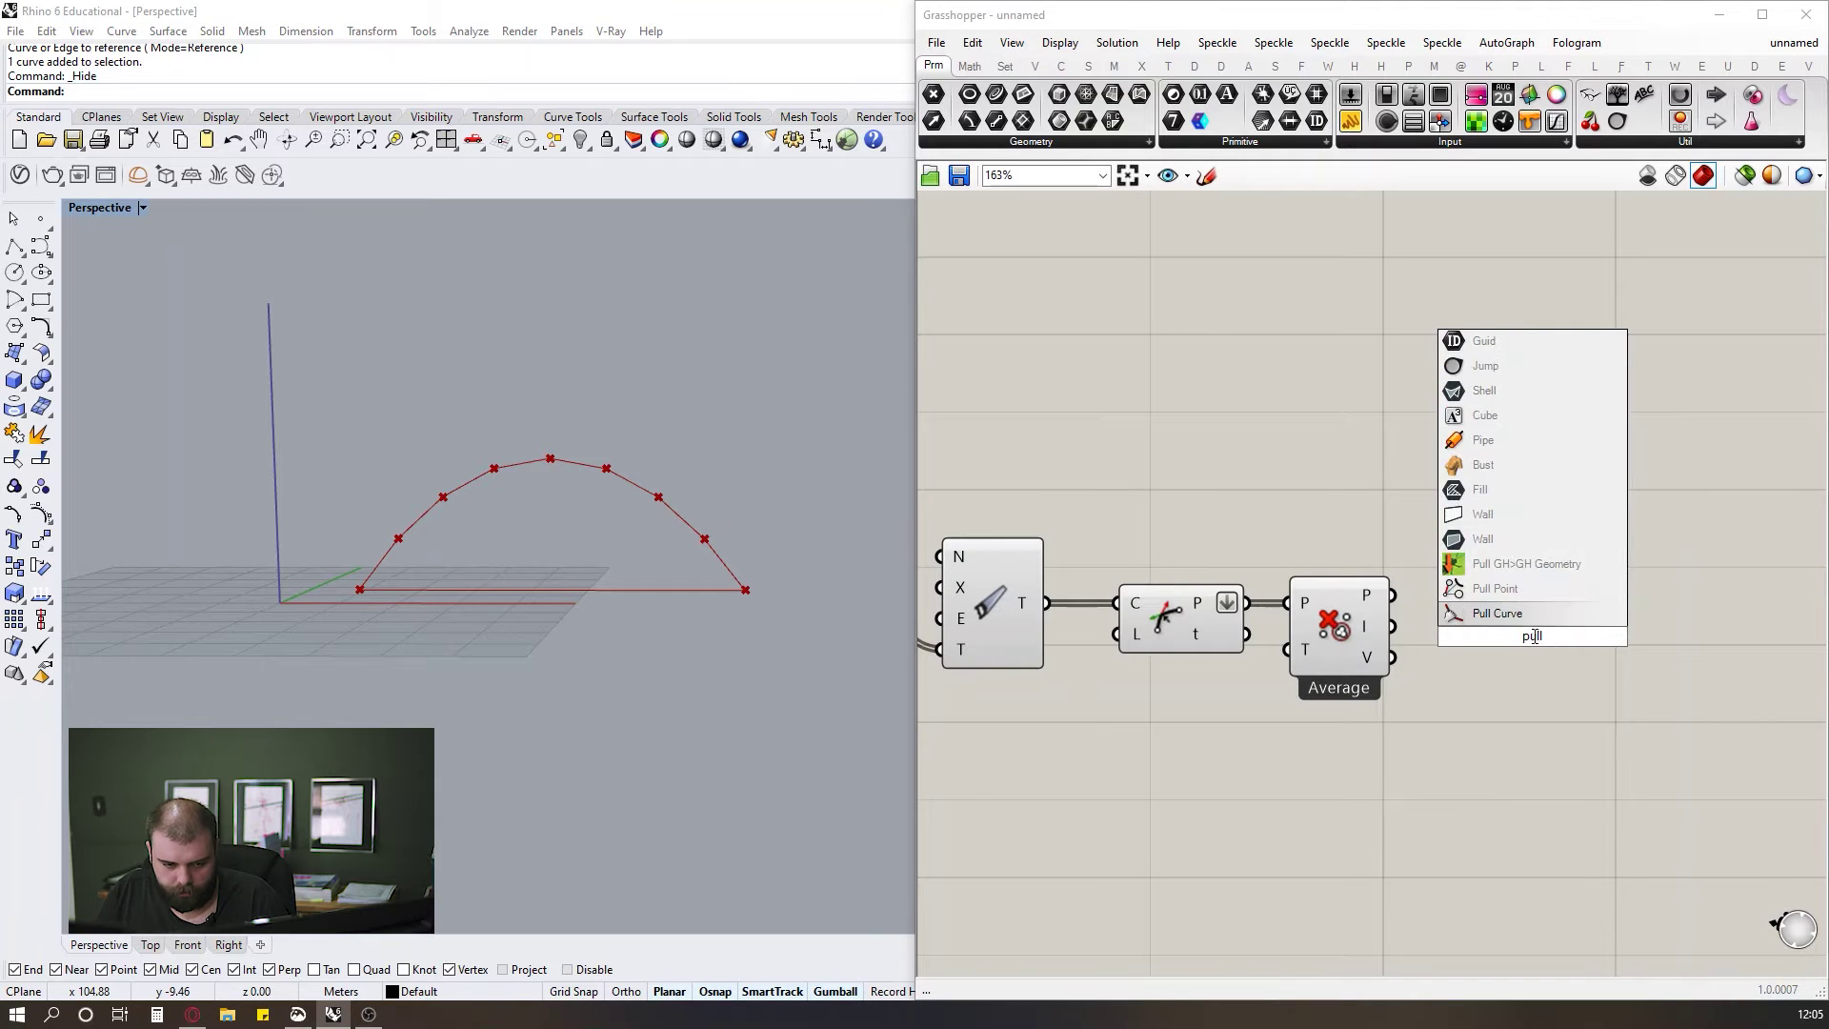
left_click(1511, 592)
Set the BouncySolver's On toggle to False and move the reset Button closer to the toggle.
scroll(1587, 631, "down", 2)
scroll(1587, 631, "down", 3)
scroll(1176, 579, "up", 6)
scroll(1448, 508, "down", 3)
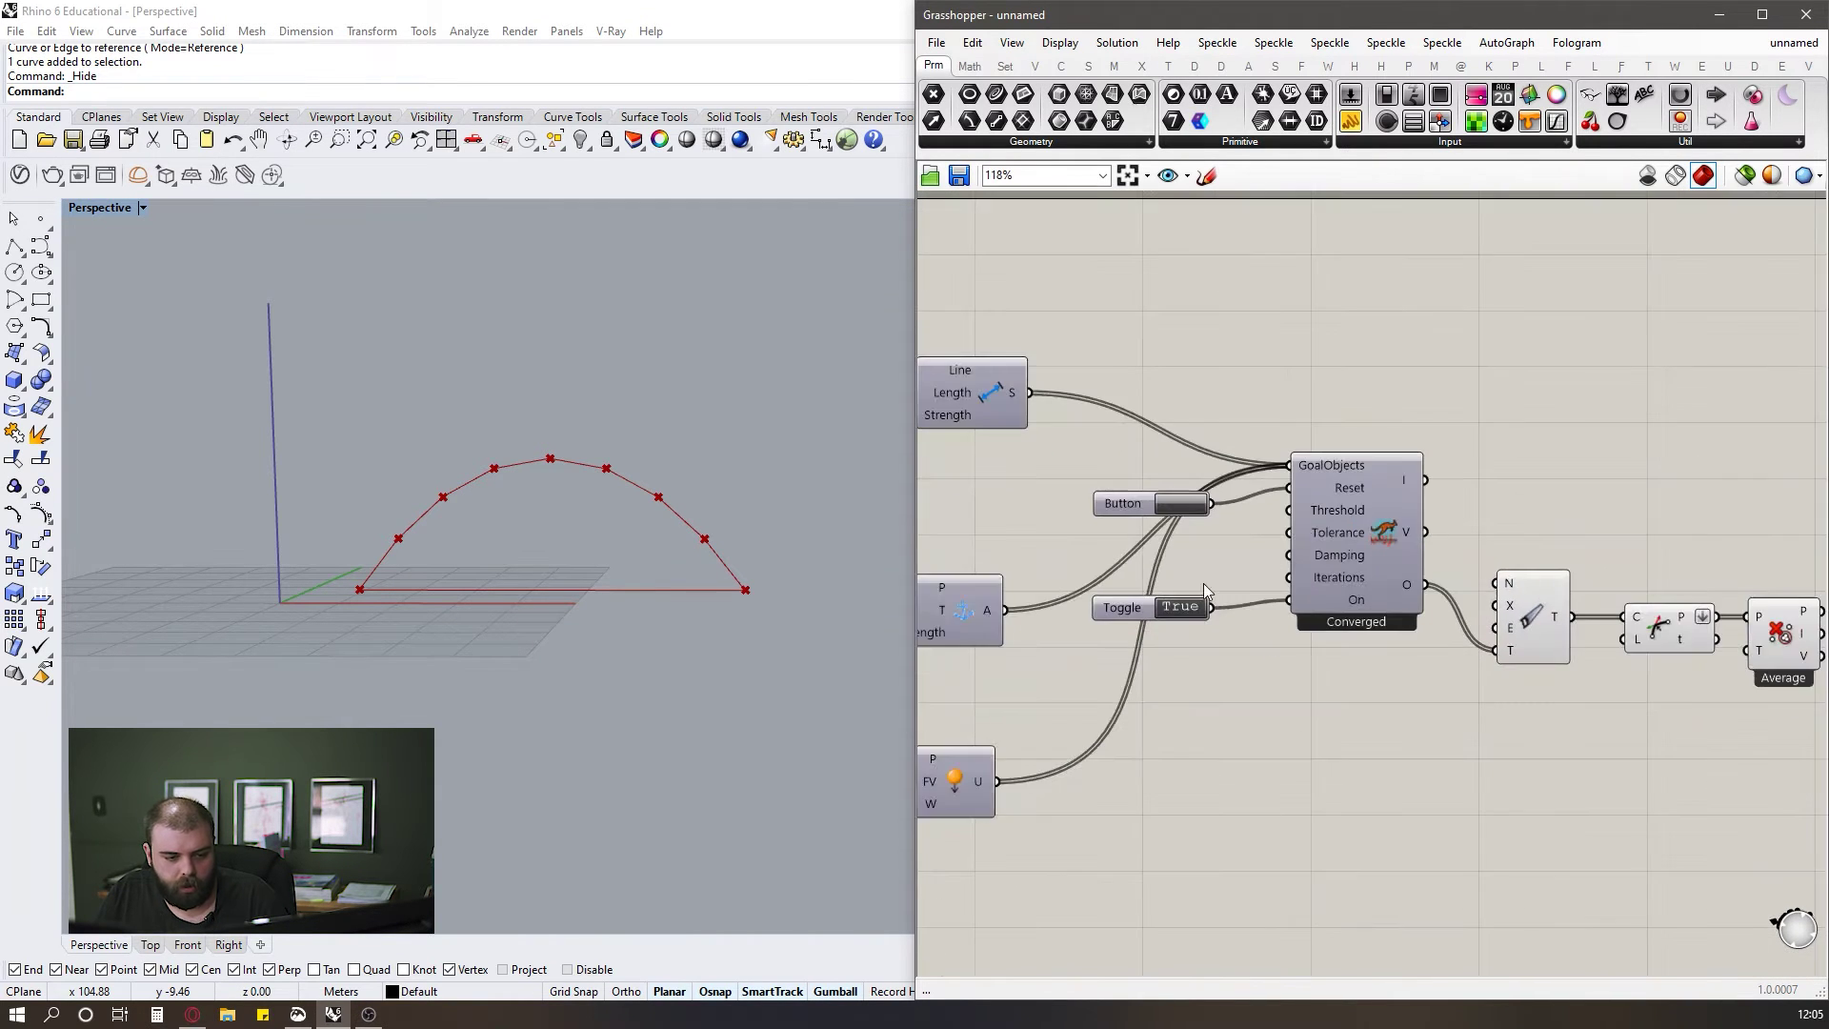
scroll(1200, 600, "up", 5)
double_click(1219, 621)
scroll(1220, 614, "down", 5)
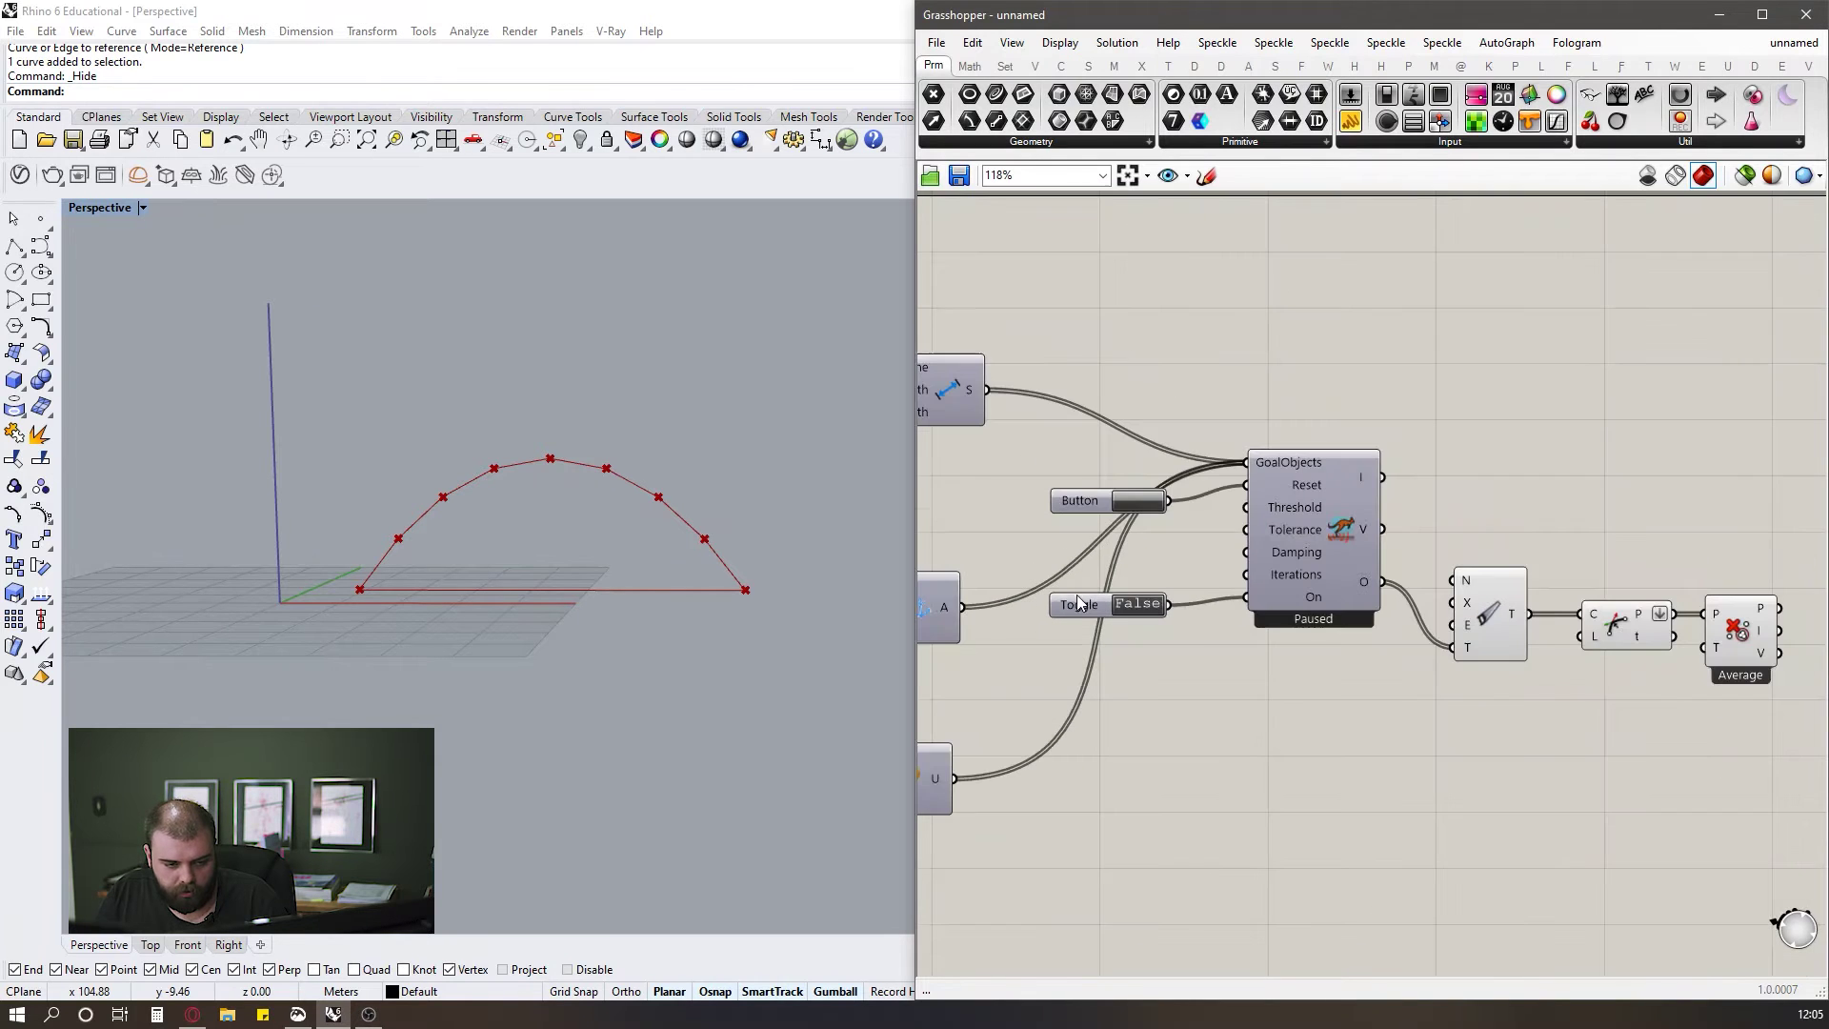
left_click_drag(1084, 513, 1090, 564)
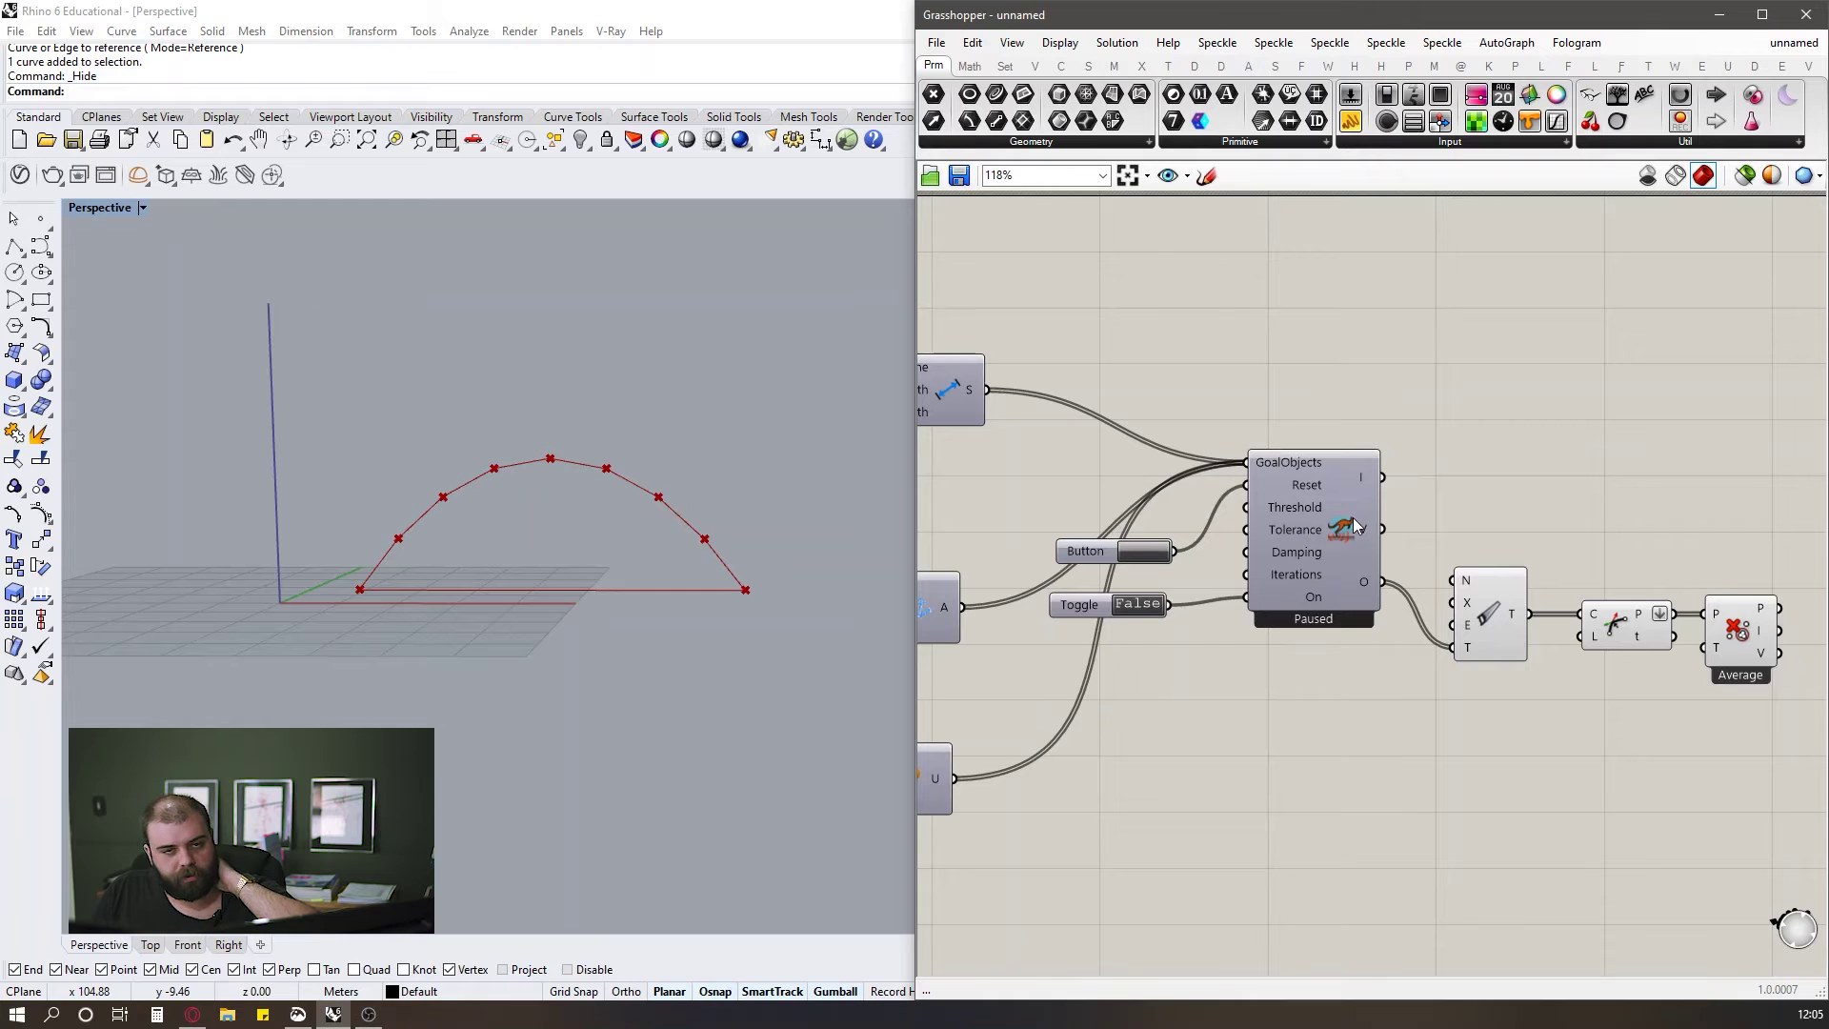
scroll(1198, 583, "up", 4)
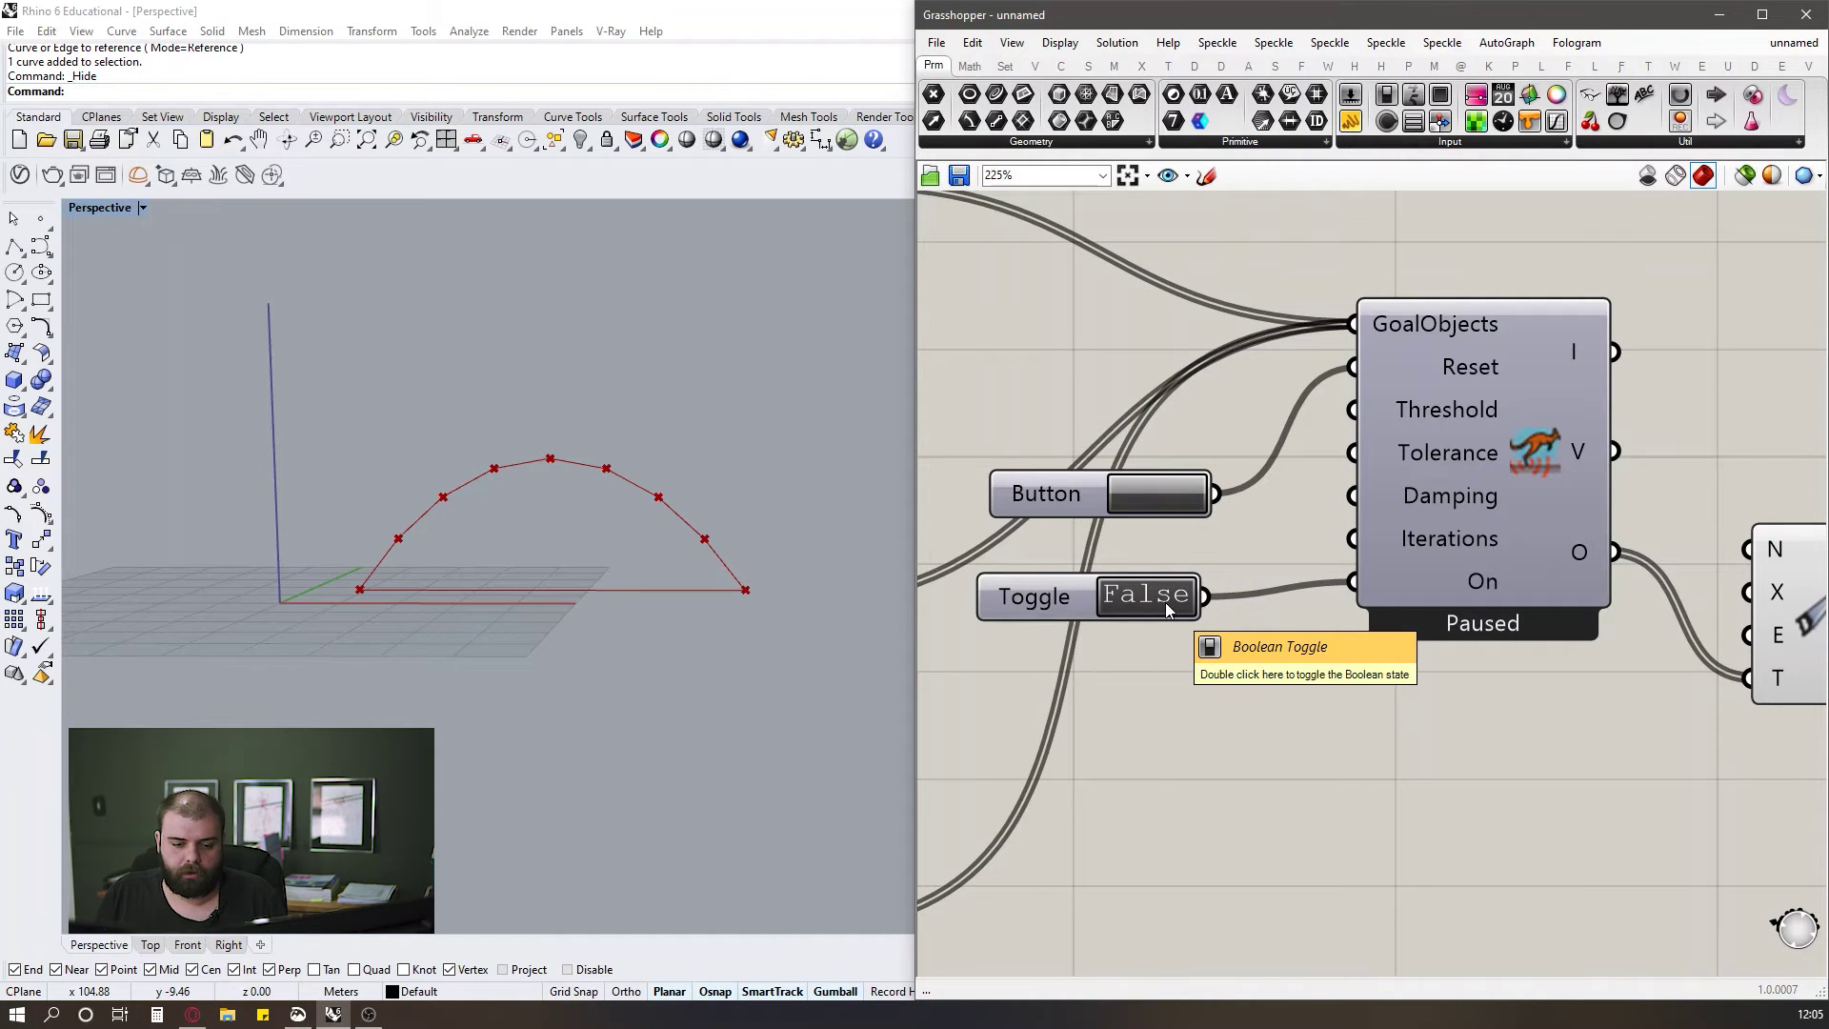
scroll(1029, 502, "down", 5)
scroll(1560, 545, "up", 4)
Position Pull Point beside Cull Duplicates and connect Cull Duplicates' P output to its P input.
left_click_drag(1516, 700, 1534, 614)
left_click(1334, 533)
left_click_drag(1351, 539, 1540, 606)
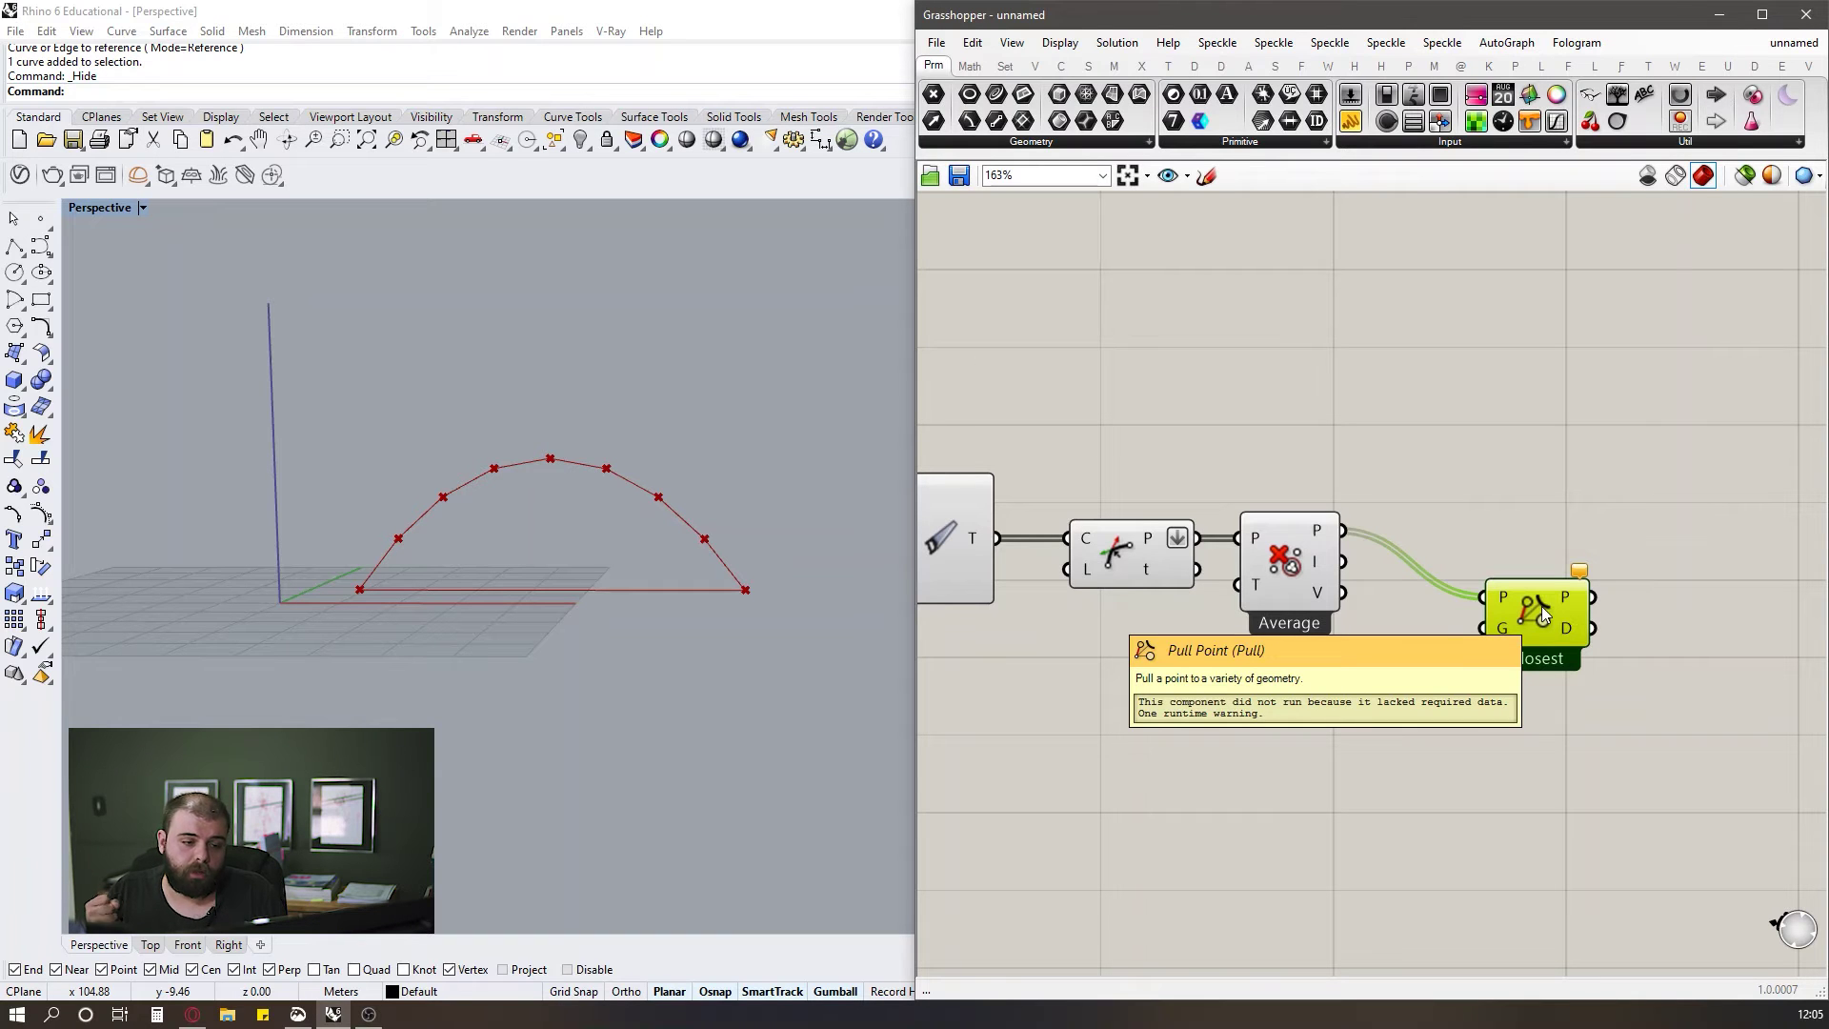
left_click(1574, 507)
Connect the base Curve parameter at the start of the definition to Pull Point's G input.
scroll(1682, 493, "down", 5)
scroll(1684, 495, "down", 3)
scroll(1084, 479, "up", 4)
scroll(1018, 429, "down", 1)
left_click_drag(1048, 416, 1044, 343)
scroll(1002, 437, "down", 3)
scroll(1491, 496, "up", 8)
left_click(1078, 344)
scroll(1459, 513, "down", 5)
scroll(1361, 429, "up", 5)
Add a Line component with Cull Duplicates' P output connected to A and Pull Point's P output connected to B.
double_click(1553, 507)
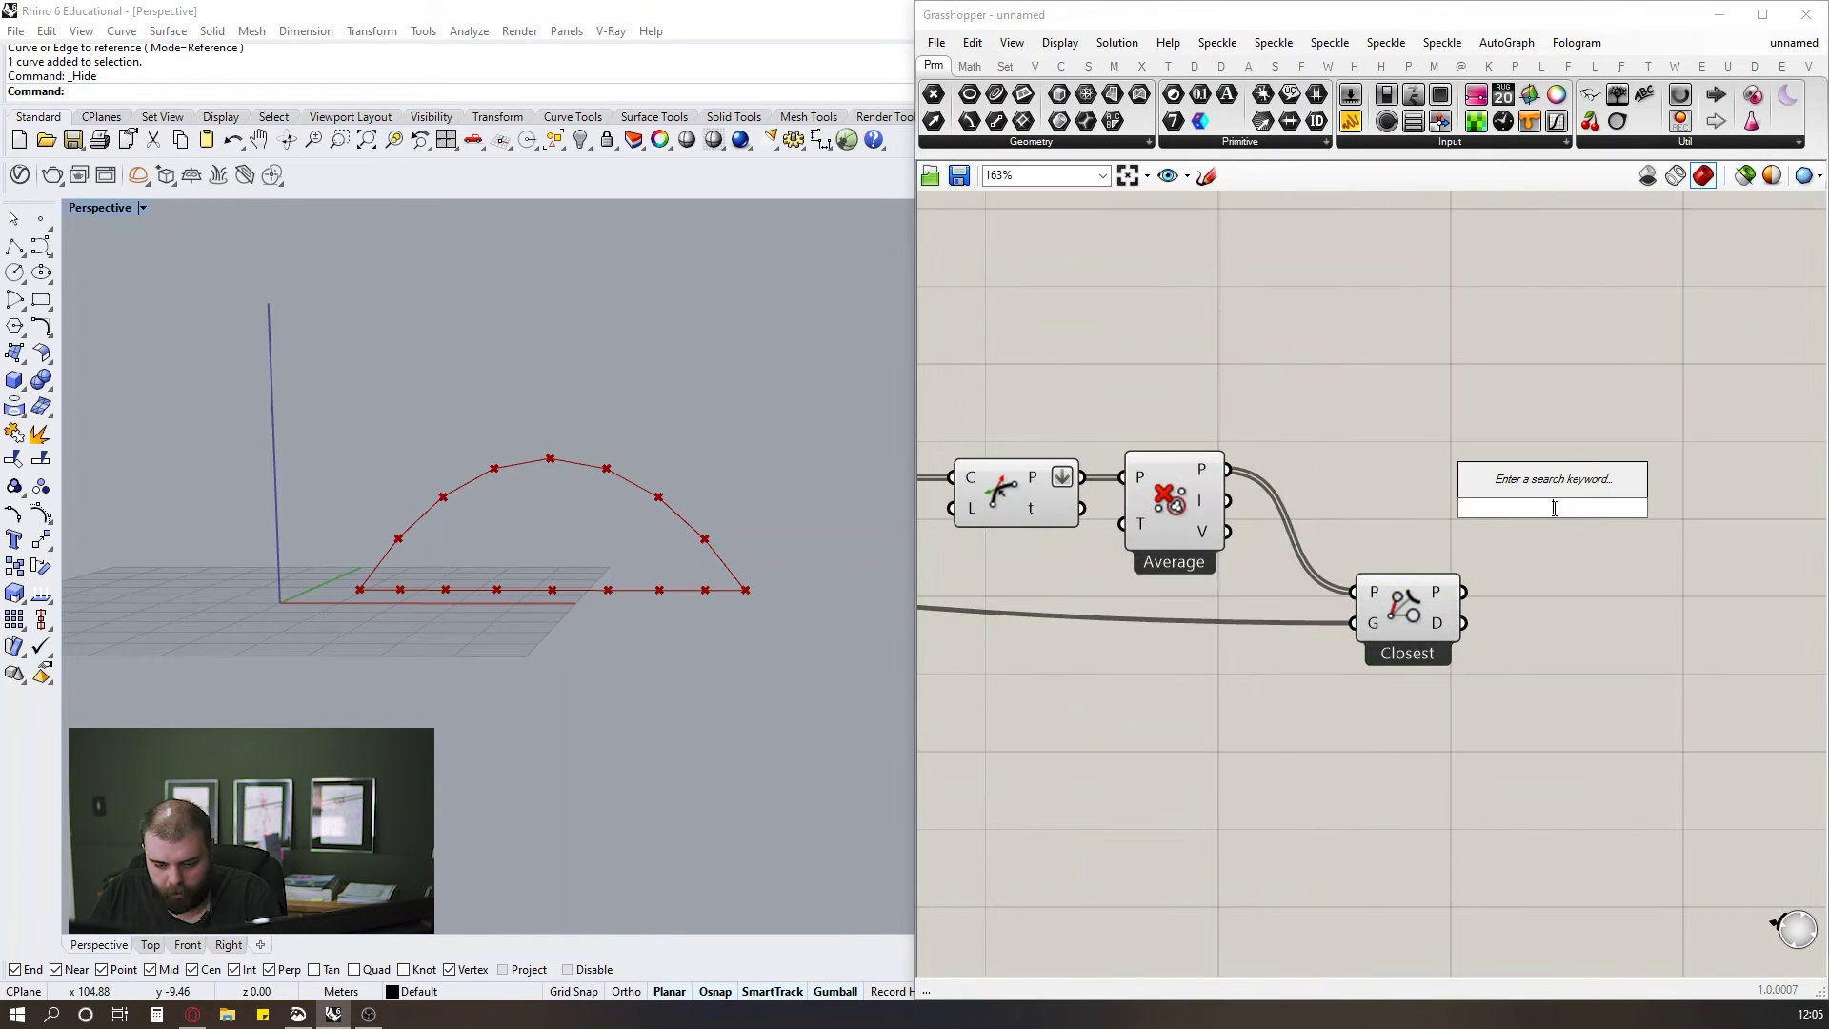
type("line")
left_click(1505, 478)
left_click_drag(1228, 469, 1503, 493)
left_click_drag(1464, 592, 1502, 537)
scroll(642, 533, "up", 3)
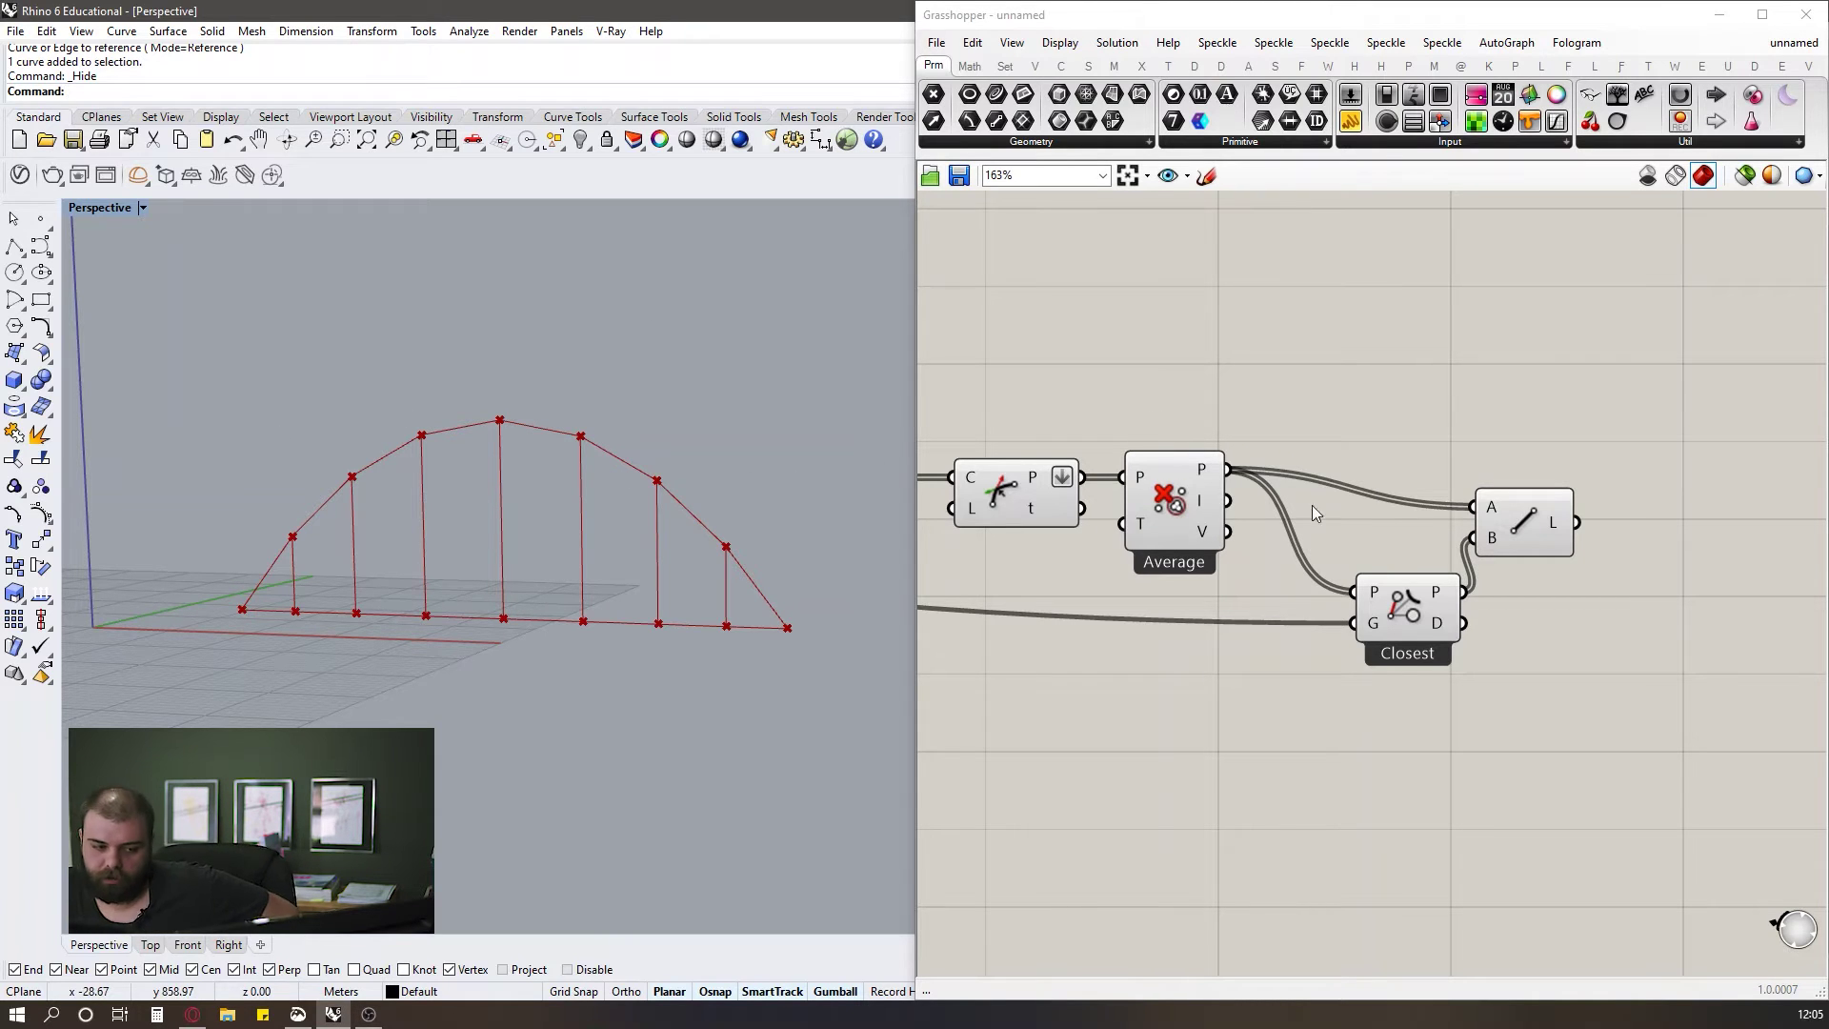
left_click(1525, 526)
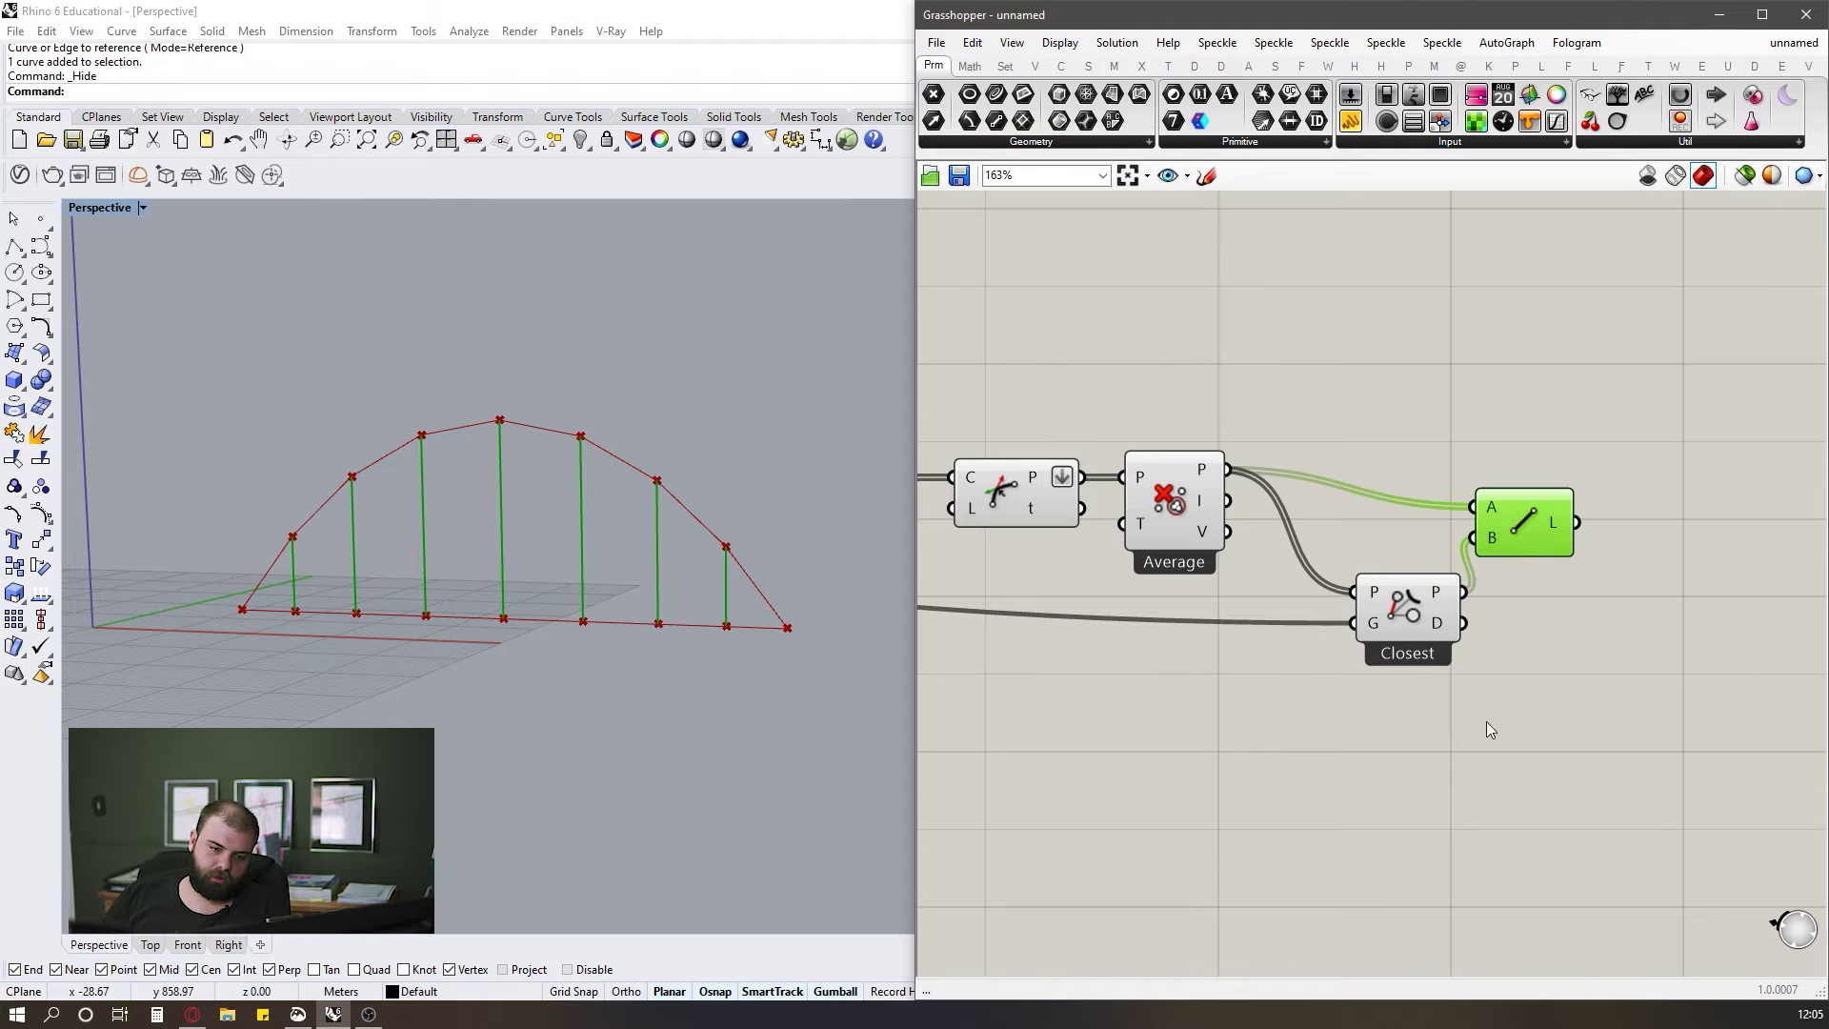
Turn off the preview of Discontinuity, Cull Duplicates and Pull Point, and tidy the positions of Pull Point and Line.
left_click_drag(1395, 623, 1307, 678)
left_click_drag(1381, 843, 1014, 419)
key("space")
left_click(1202, 390)
left_click_drag(1522, 528, 1511, 608)
left_click(1496, 450)
left_click(1515, 602)
Add a Curve parameter fed by the base Curve parameter and place it below Pull Point.
scroll(1537, 583, "down", 3)
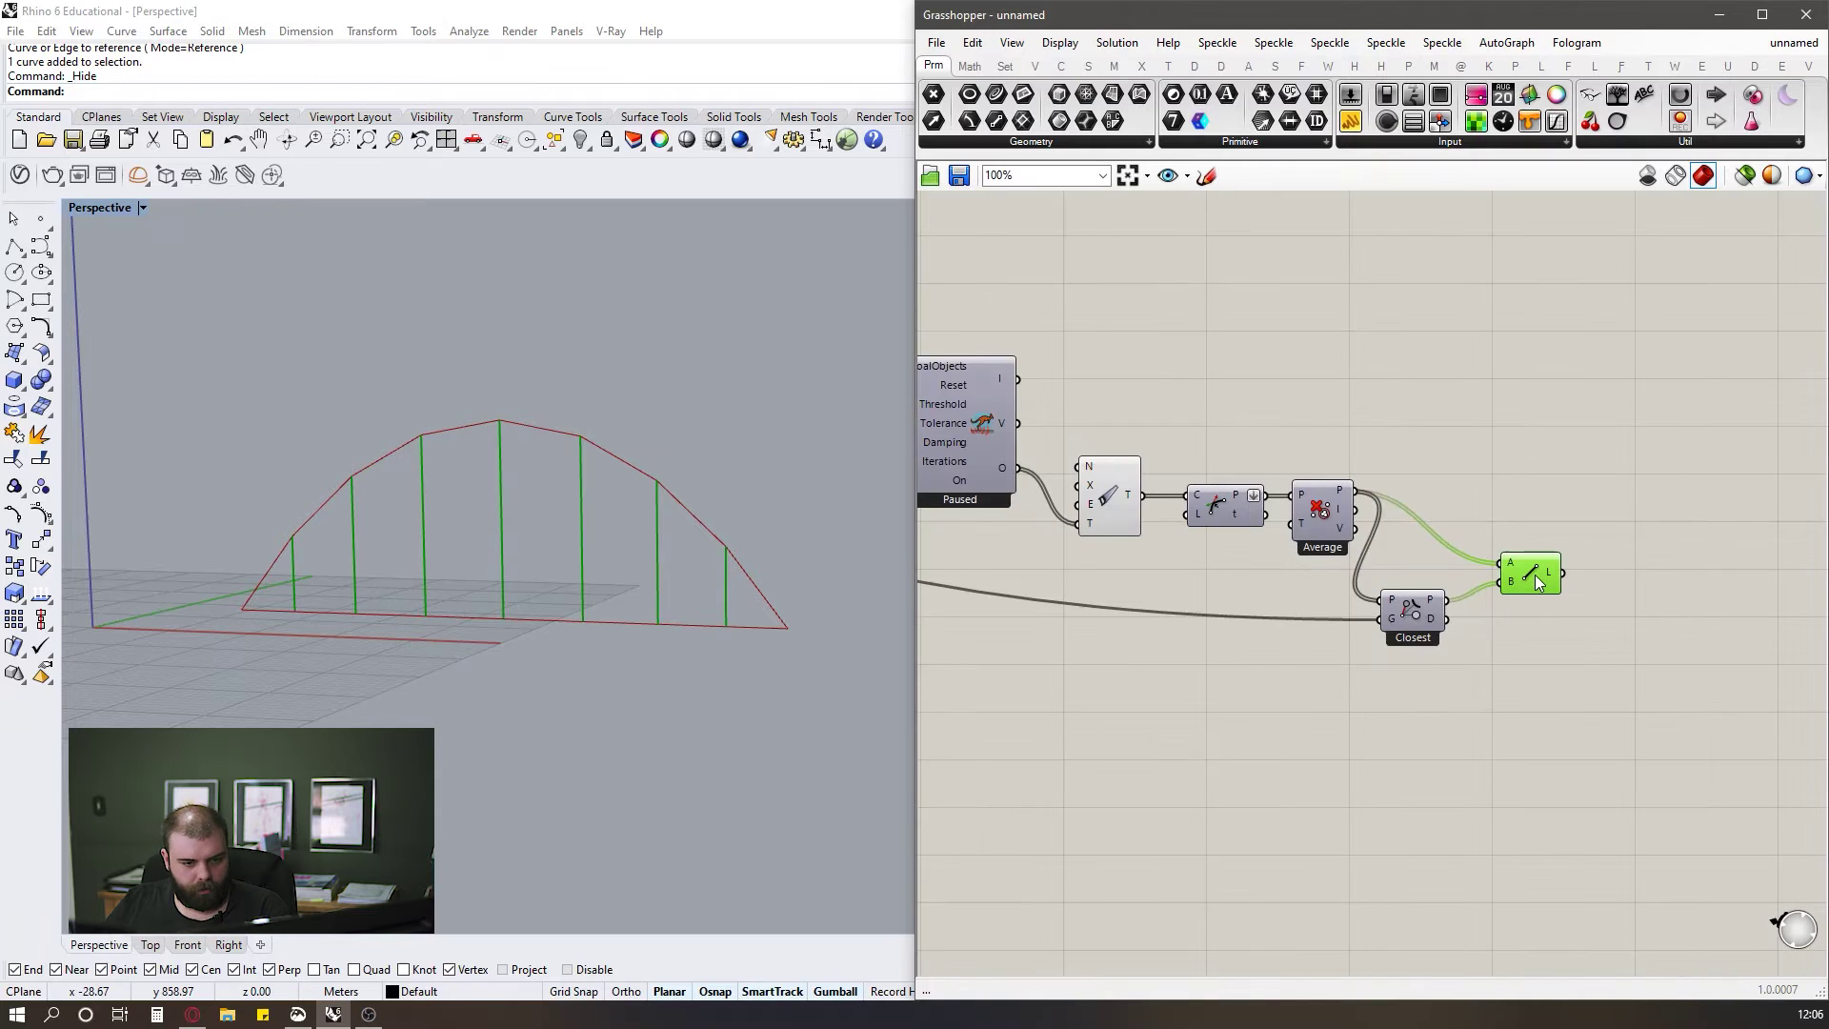
left_click(1101, 517)
scroll(1724, 602, "down", 7)
scroll(1068, 535, "up", 5)
left_click(985, 453)
double_click(1163, 730)
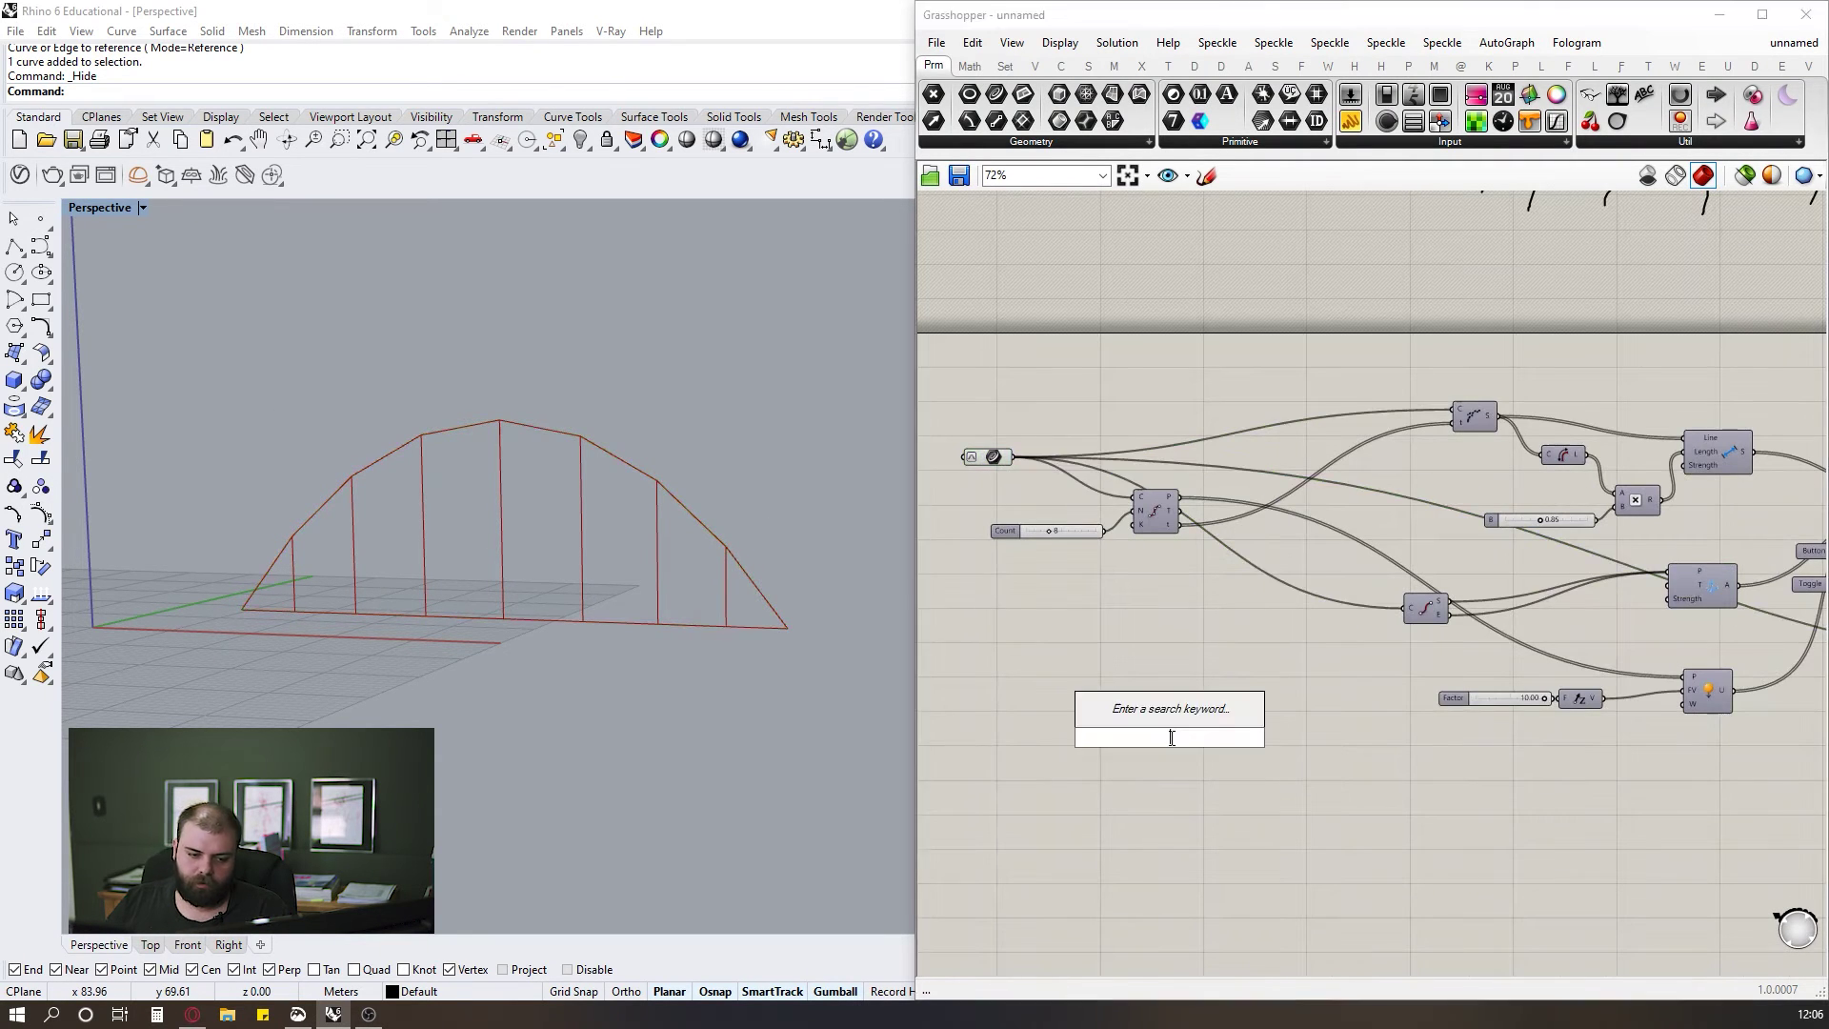
type("curve")
left_click(1149, 716)
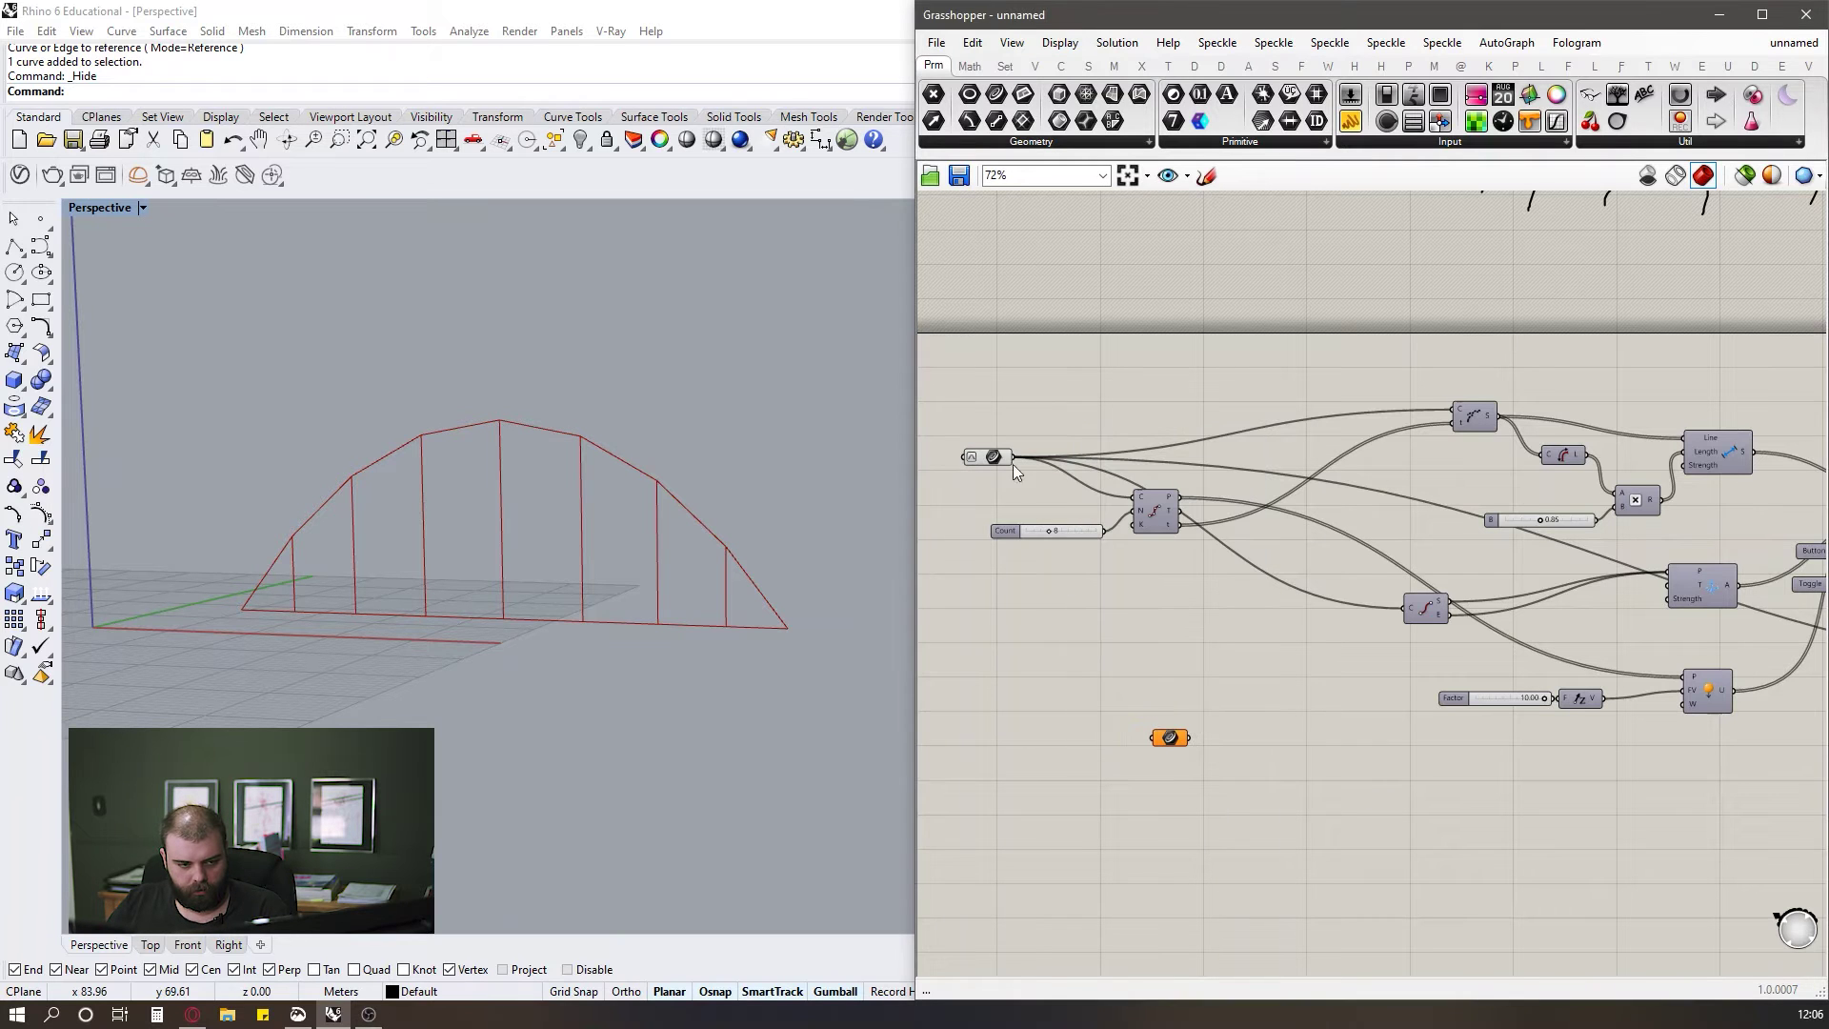
left_click_drag(1014, 458, 1313, 744)
scroll(1029, 682, "down", 3)
scroll(1471, 637, "up", 3)
scroll(1313, 583, "up", 4)
scroll(1468, 750, "down", 2)
scroll(1468, 748, "down", 4)
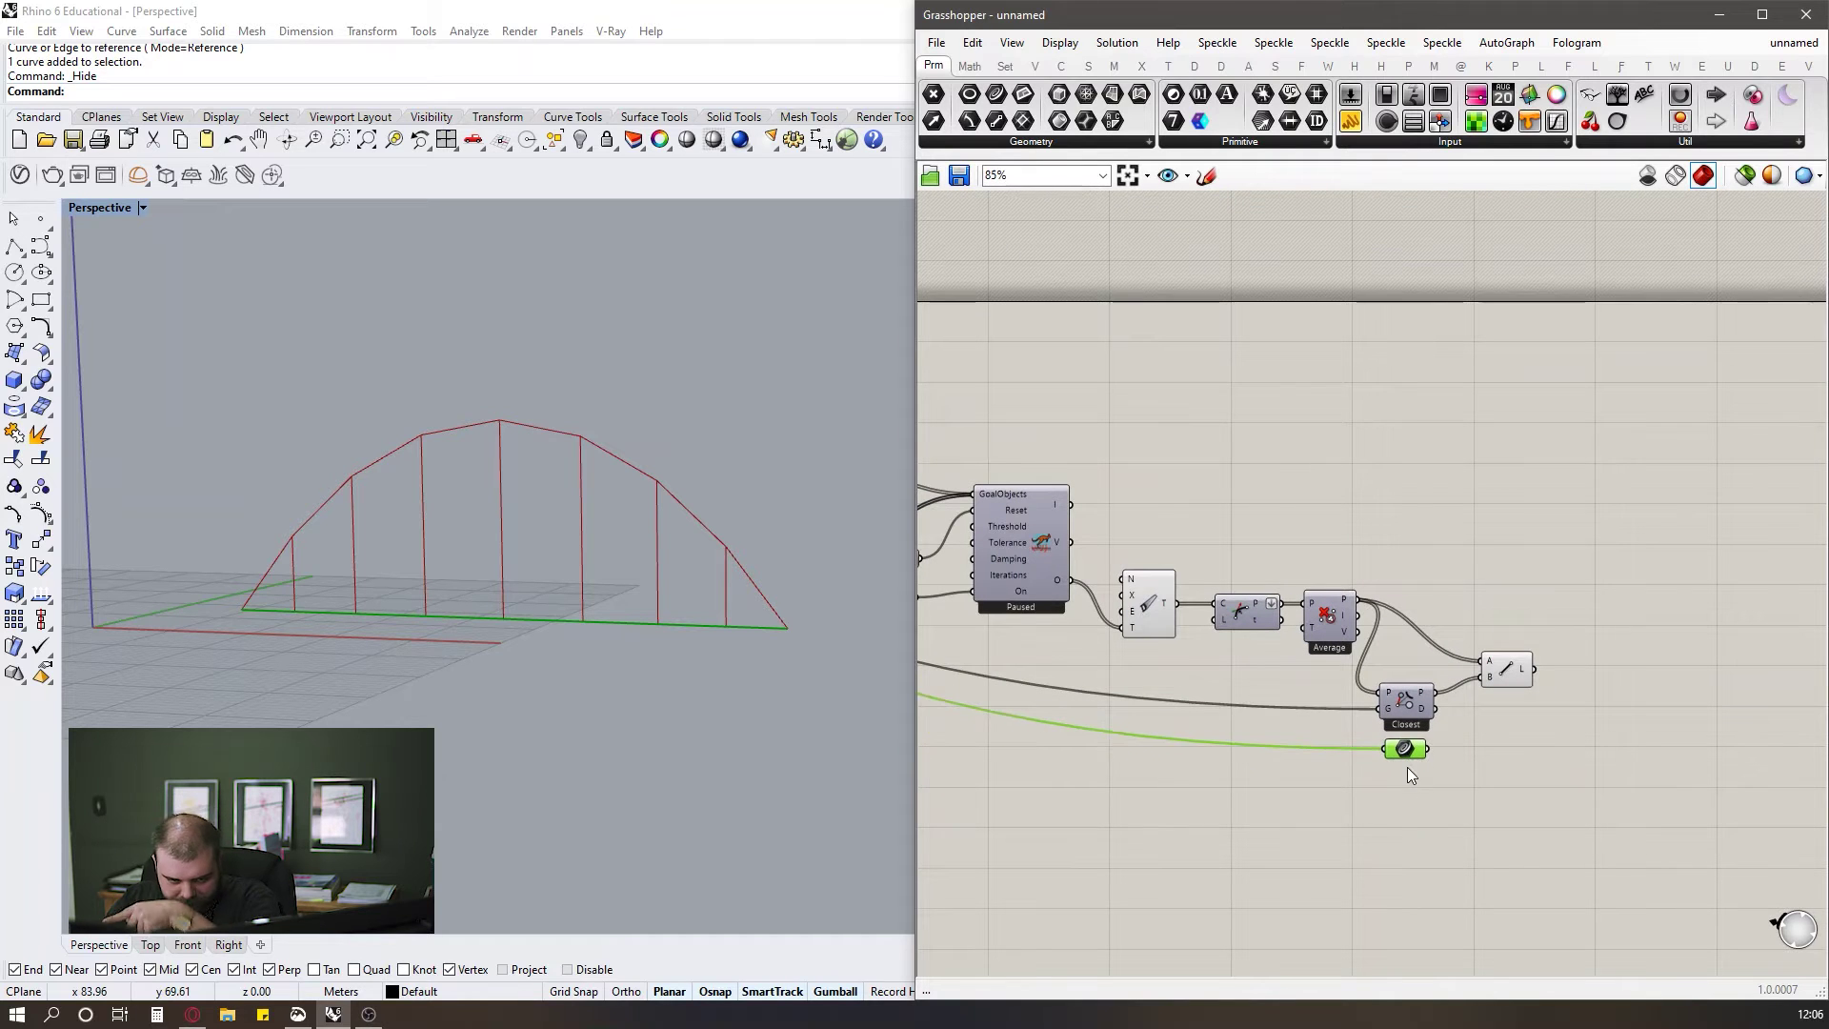
Examine the Clean Tree arch segments, the vertical lines and the base curve from several angles in the Rhino viewport.
left_click(1411, 775)
left_click(1148, 606)
scroll(1398, 550, "up", 2)
left_click(1399, 551)
left_click(1110, 619)
left_click(1525, 692)
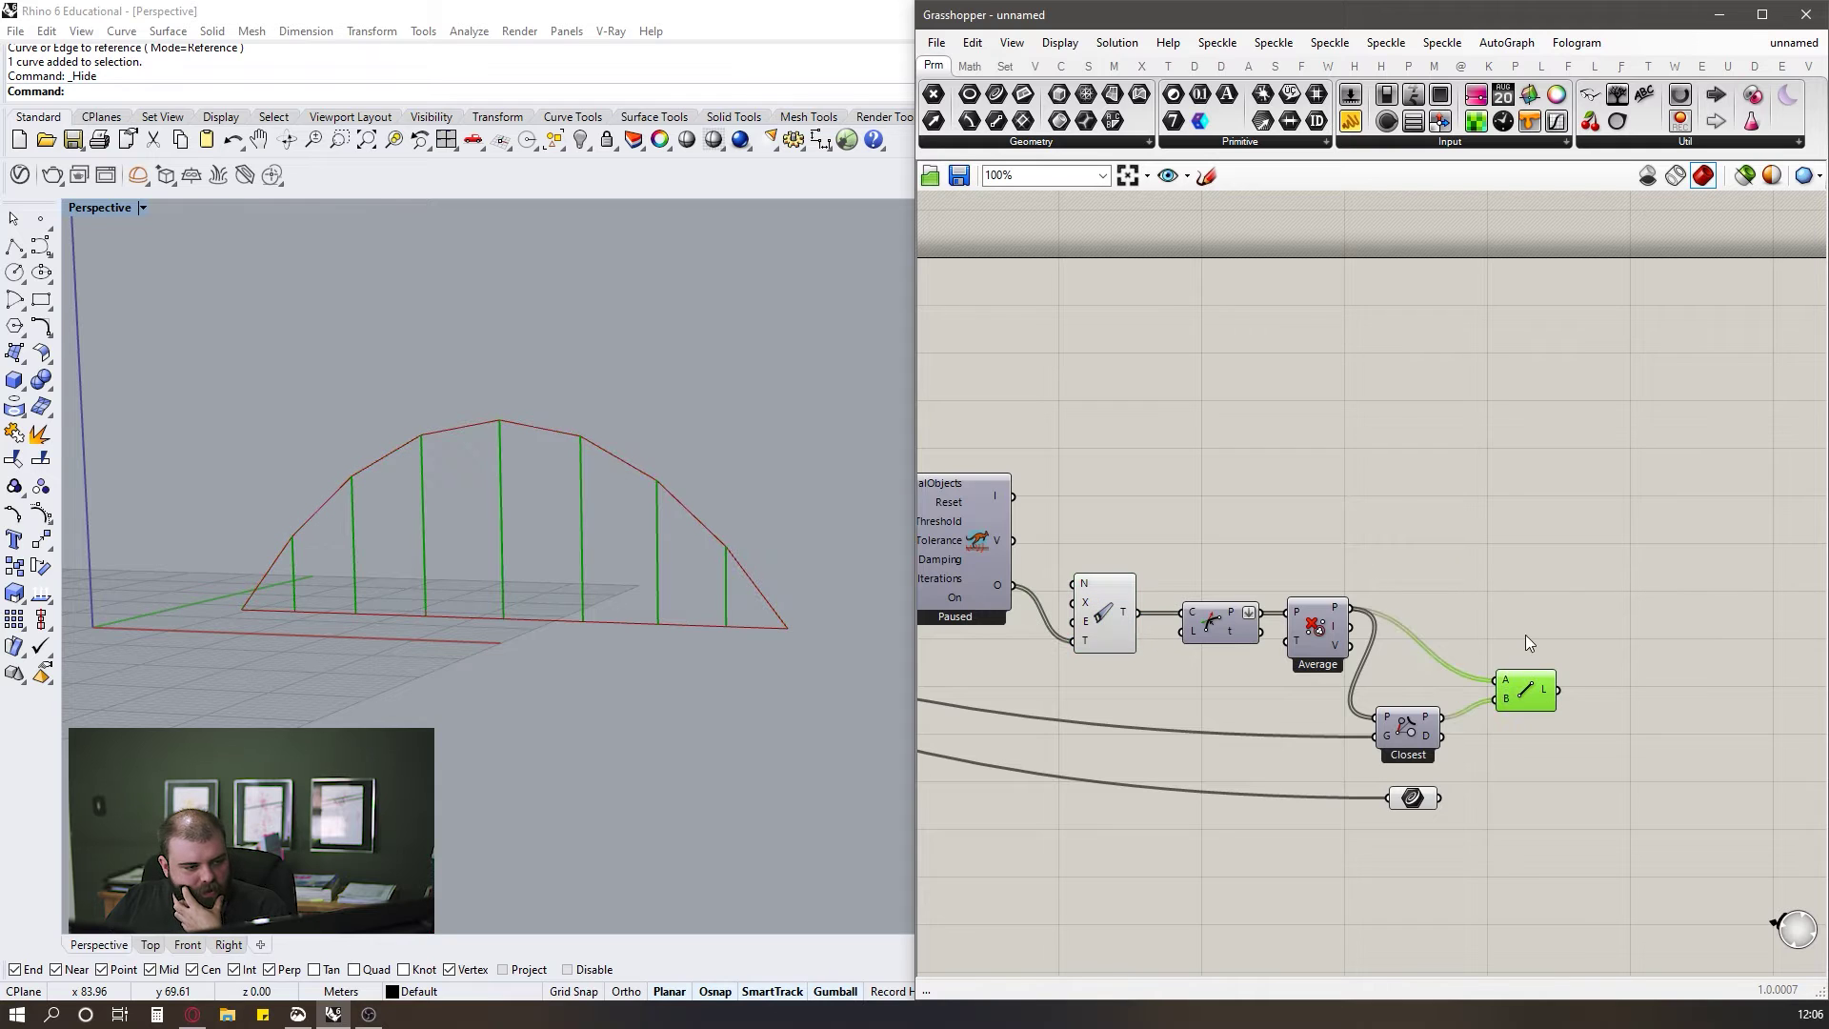
left_click(1413, 799)
scroll(1258, 667, "down", 2)
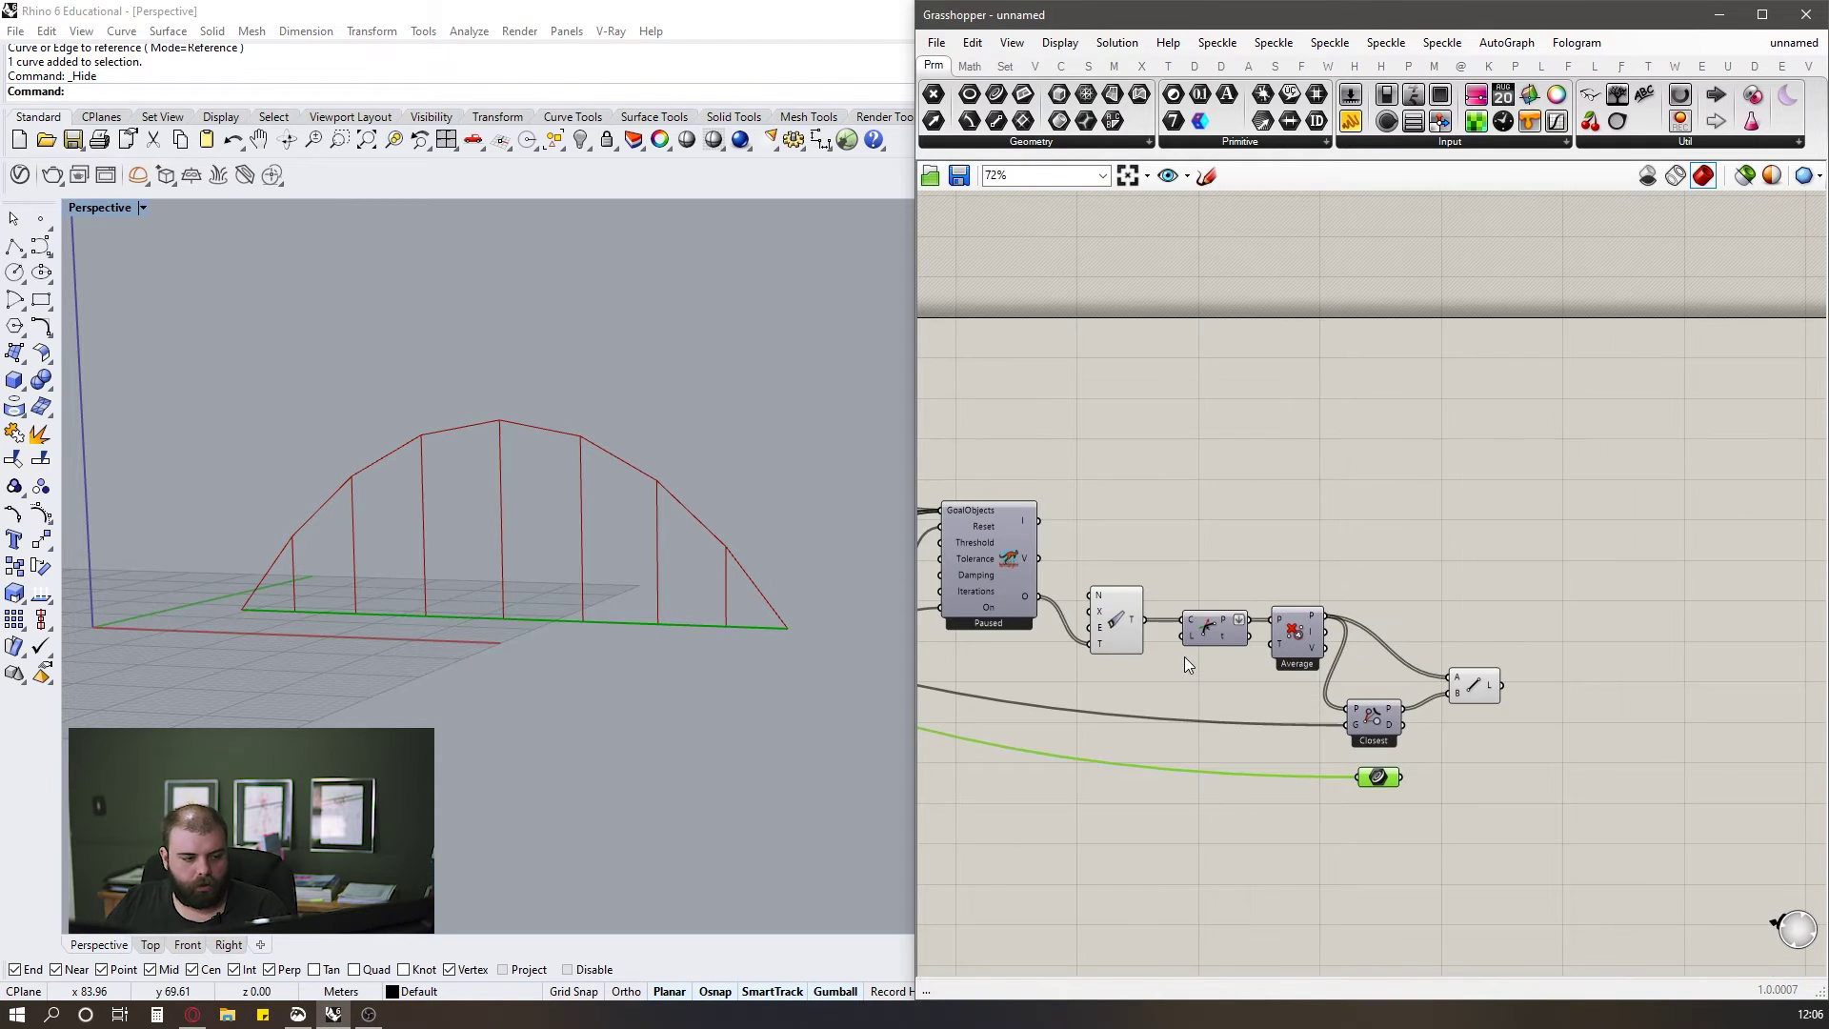
right_click_drag(563, 613, 463, 572)
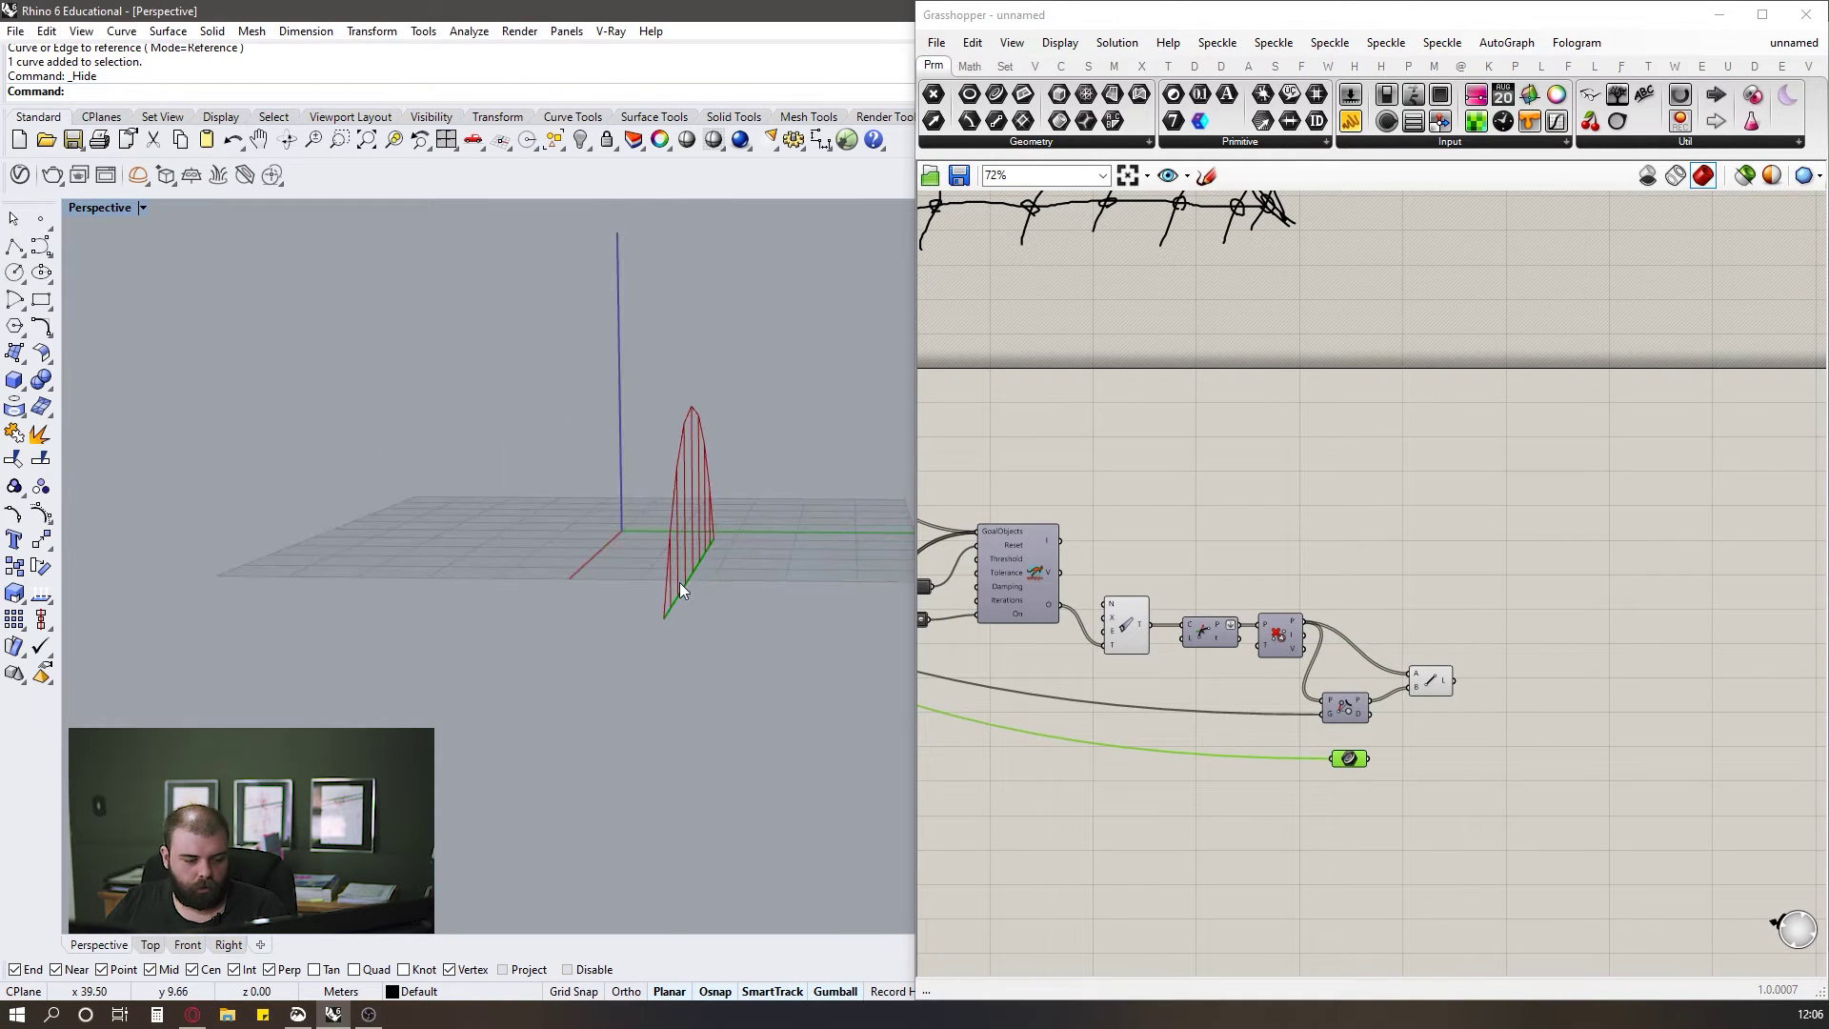
right_click_drag(679, 585, 758, 548)
scroll(1777, 655, "down", 1)
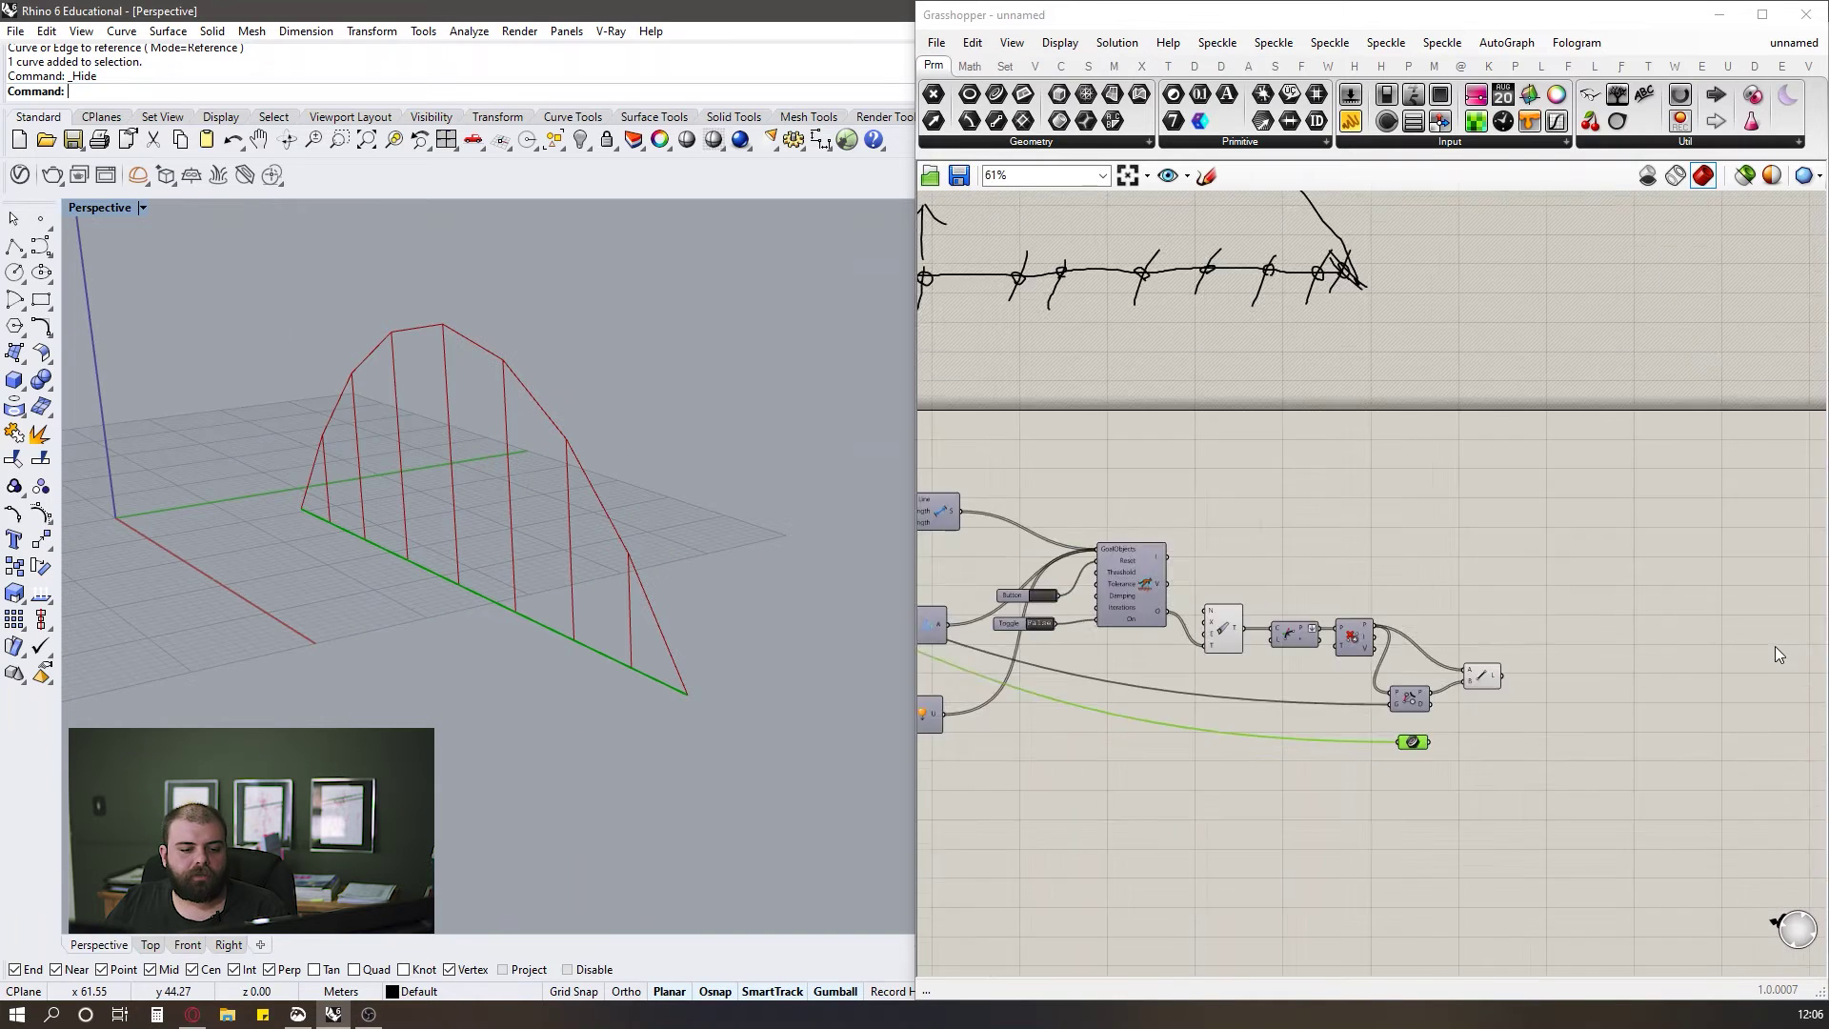
Add a Move component and position it after the Line component.
scroll(1777, 655, "down", 3)
scroll(1672, 692, "up", 5)
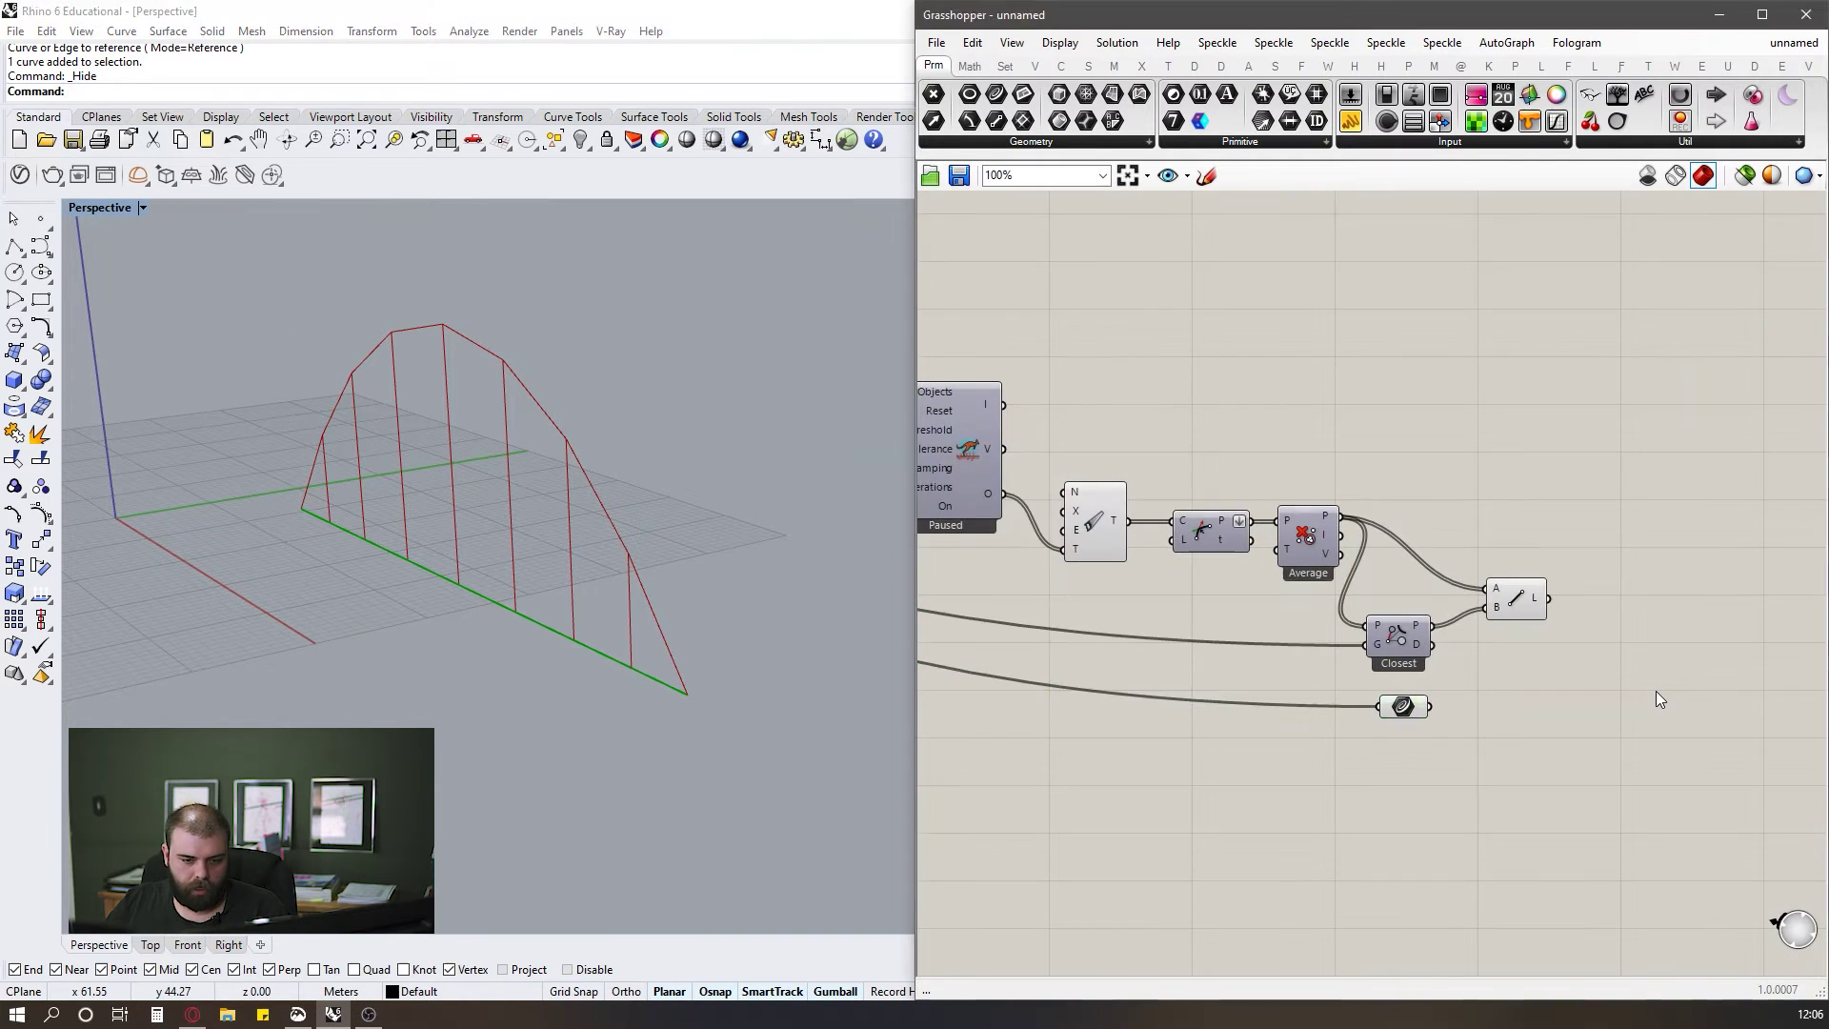
double_click(1655, 691)
type("move")
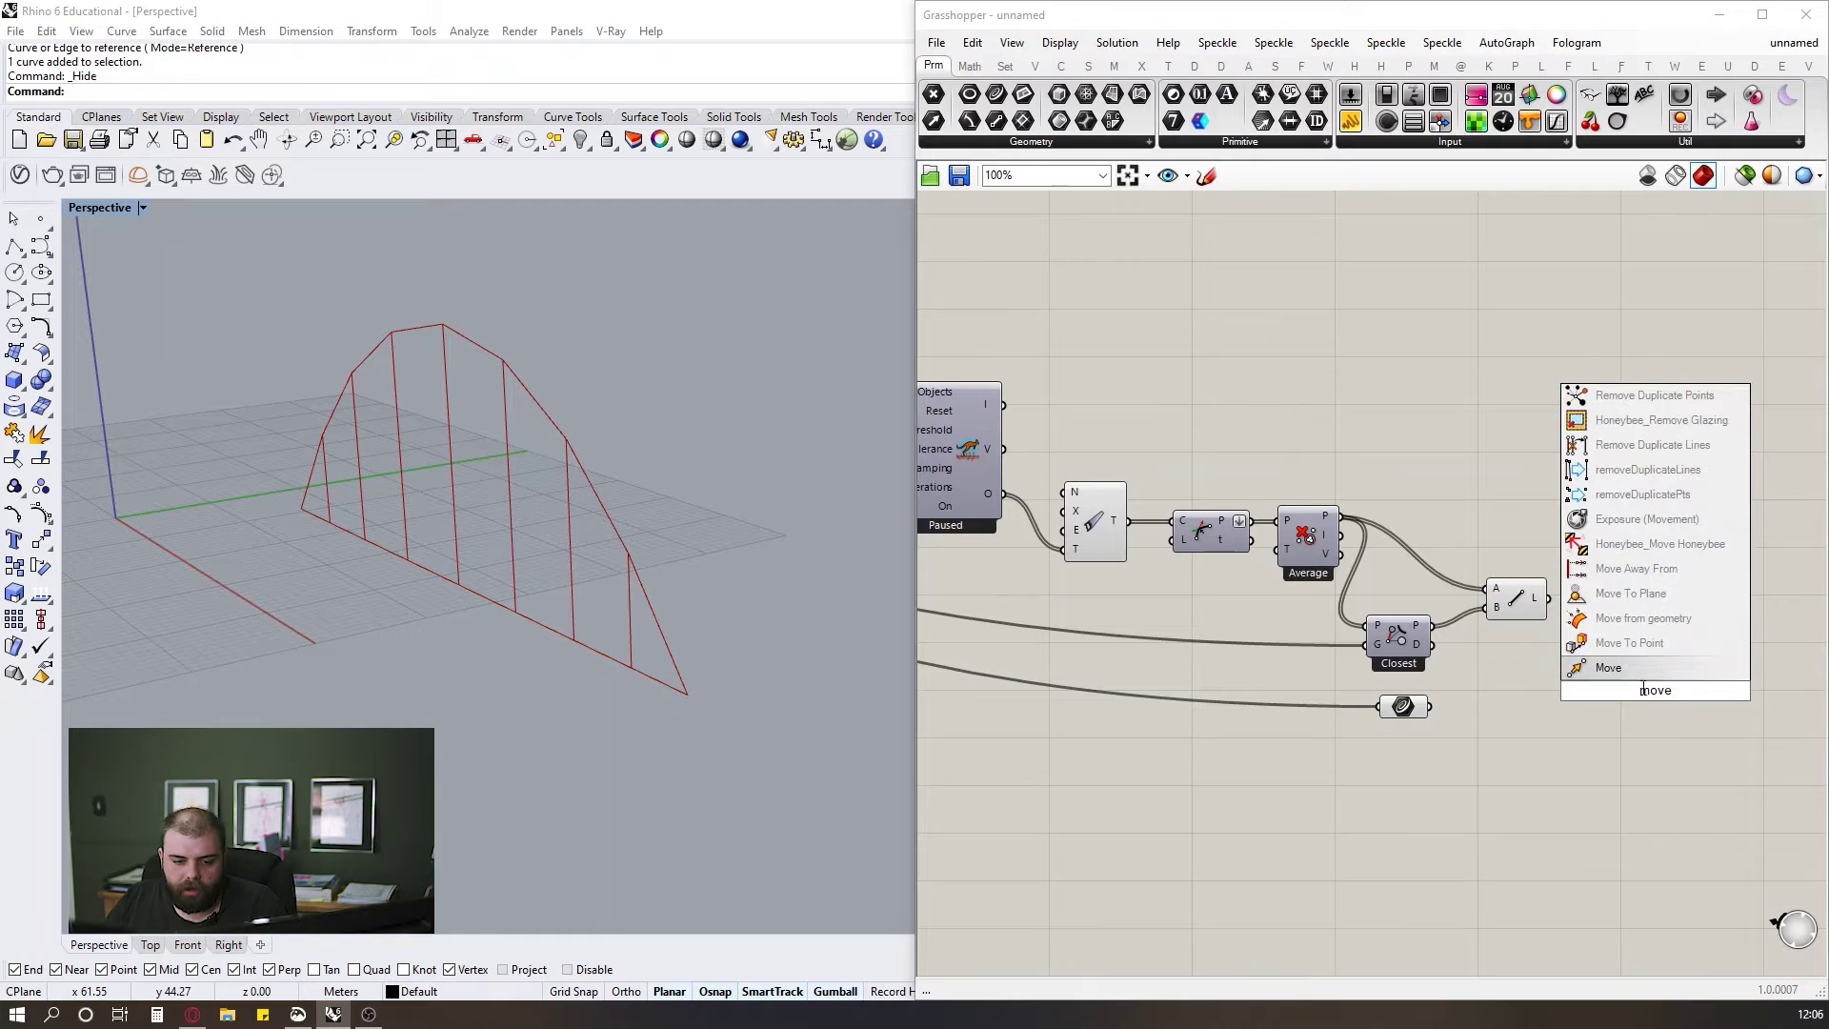
left_click(1619, 671)
left_click_drag(1651, 683, 1668, 652)
scroll(1622, 585, "down", 3)
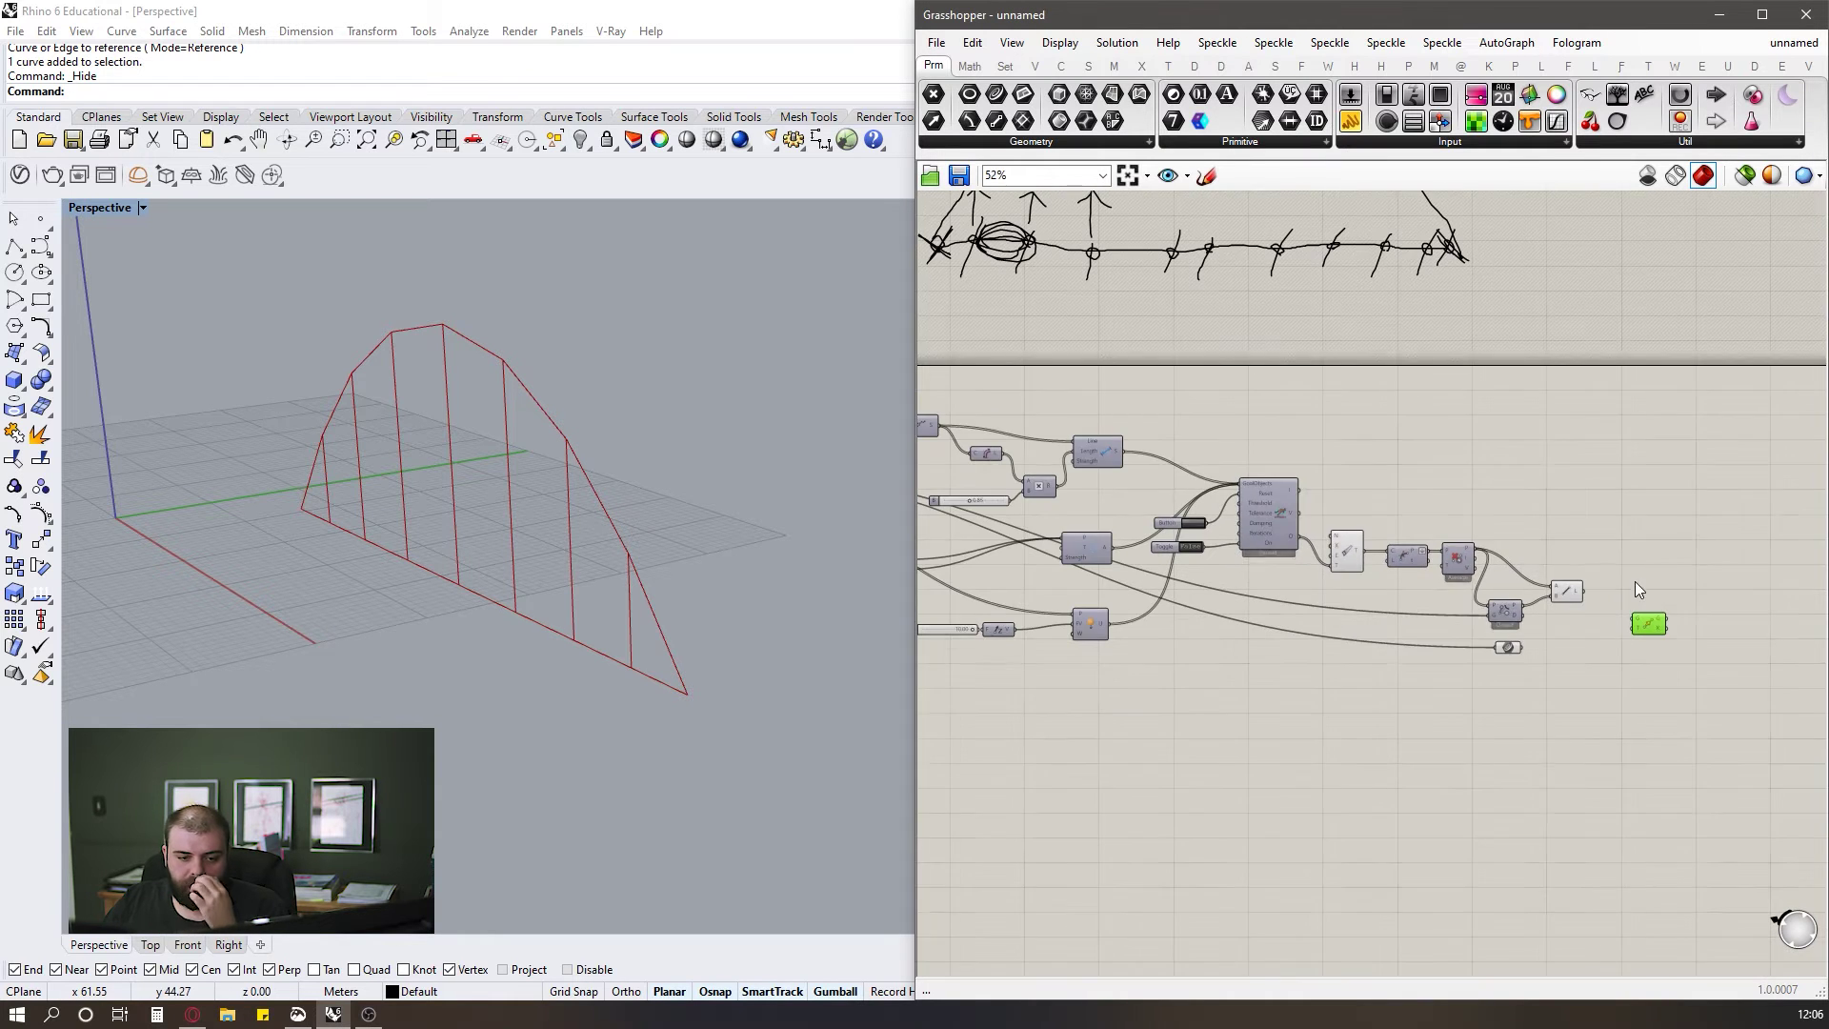
scroll(1581, 538, "up", 2)
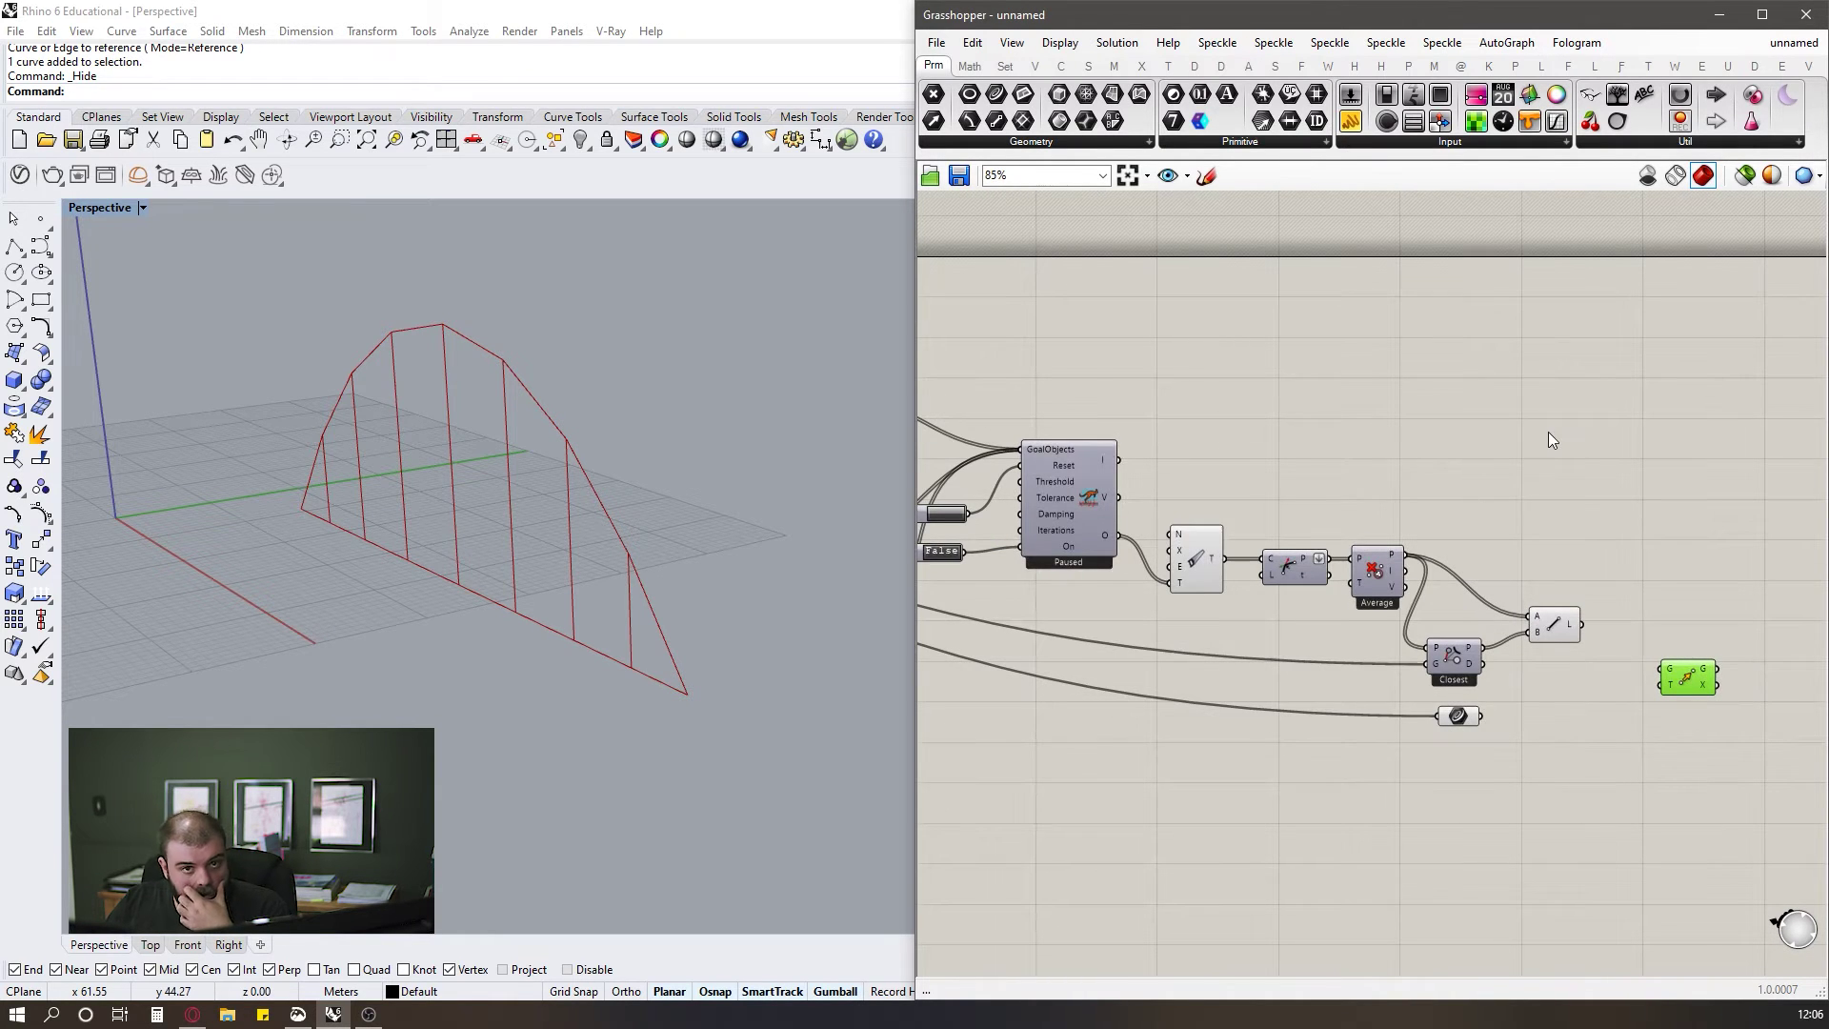
scroll(1548, 432, "down", 2)
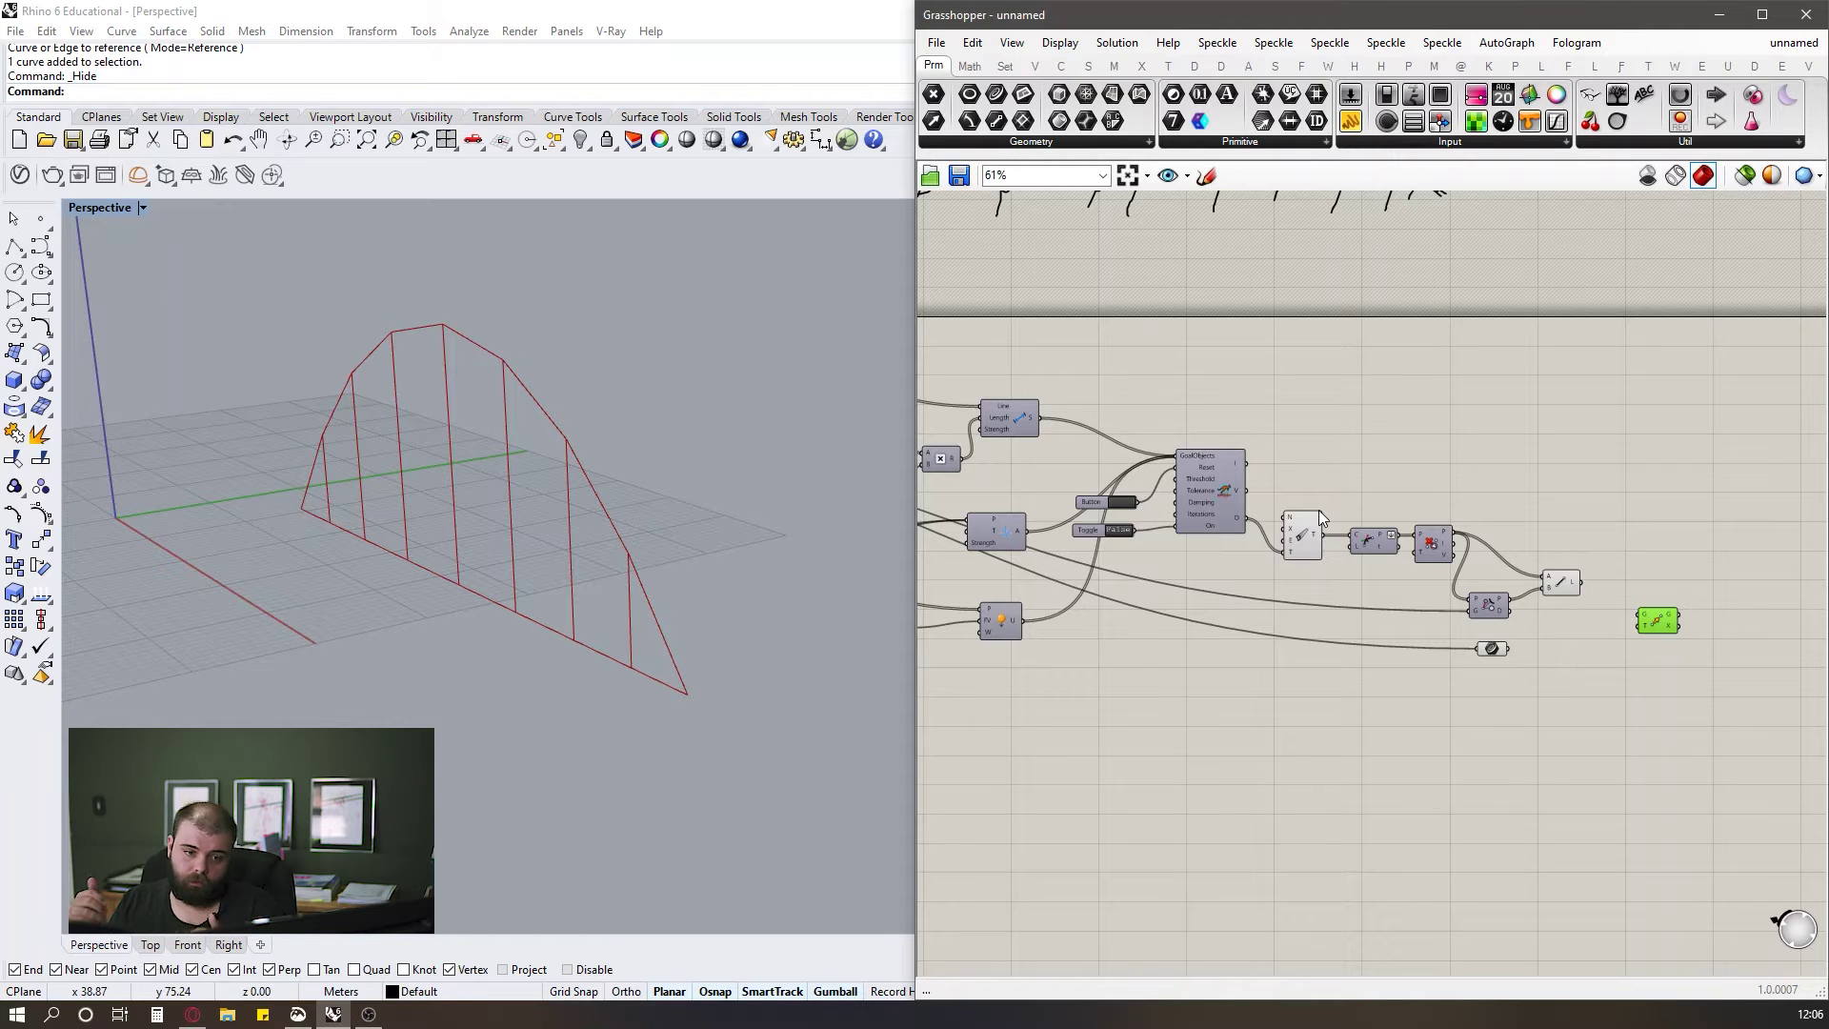
scroll(1743, 533, "up", 4)
left_click_drag(1599, 703, 1573, 648)
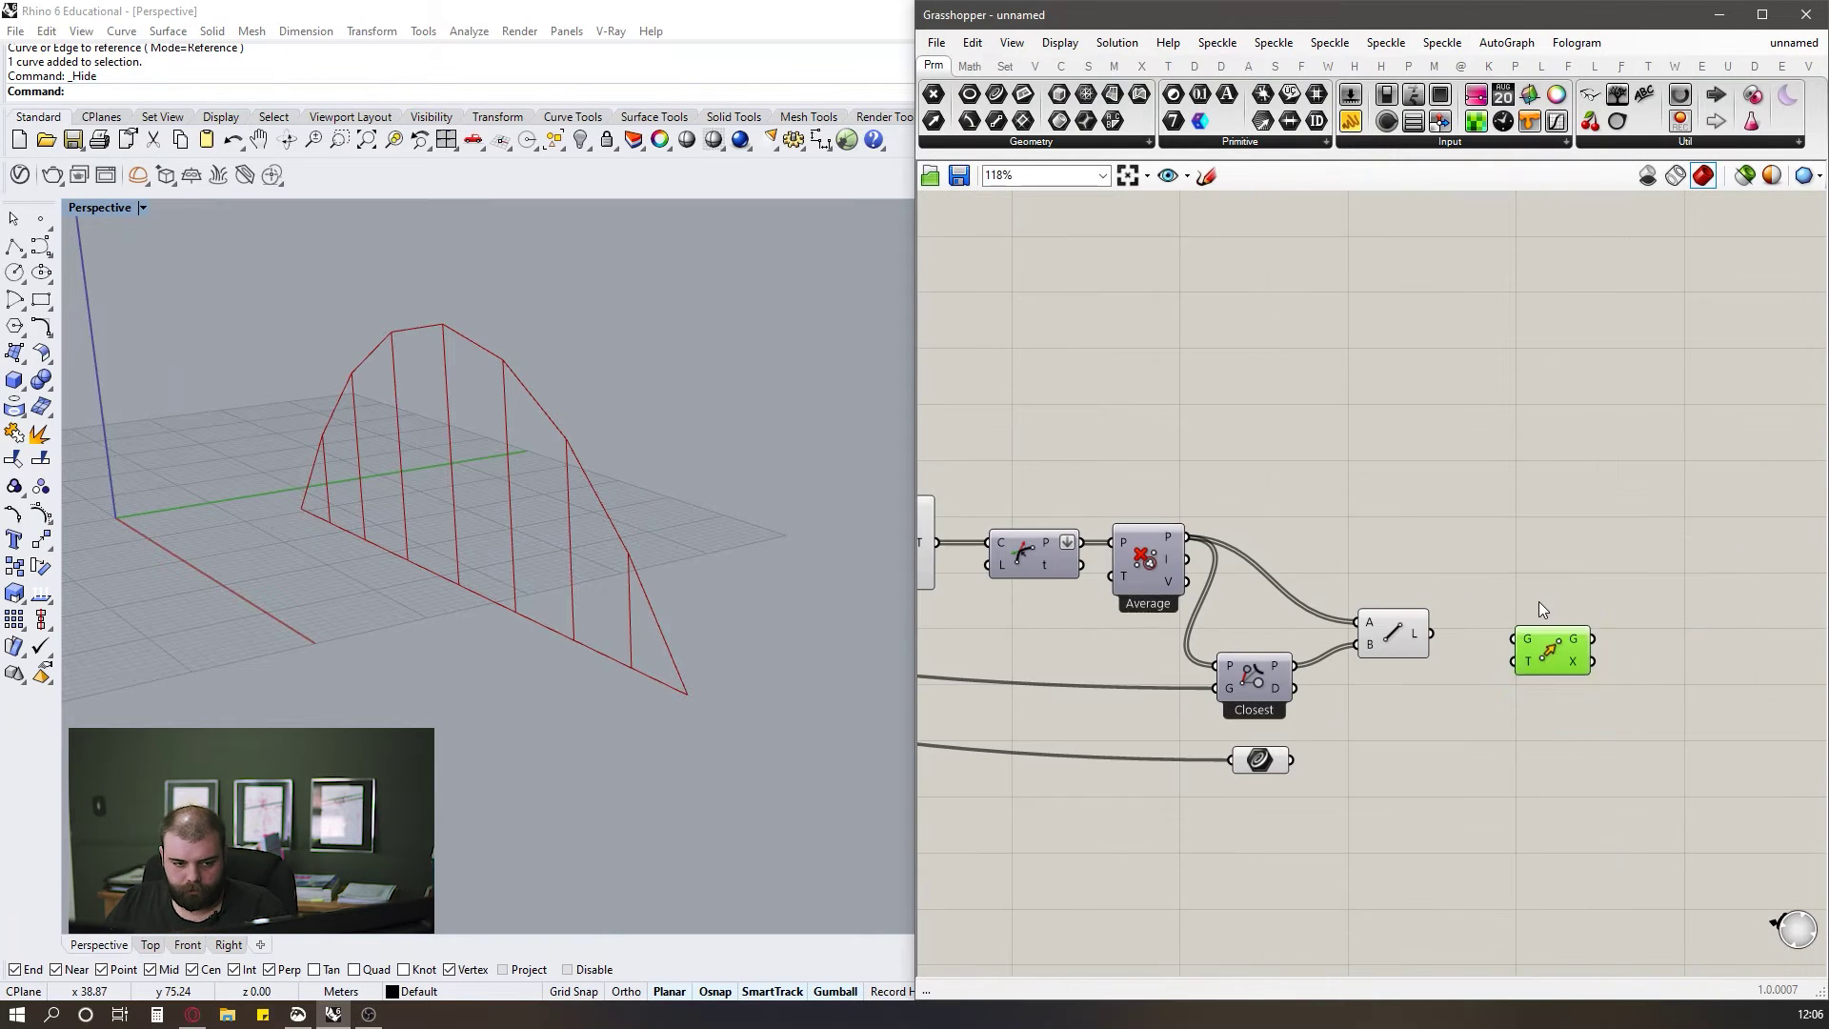
left_click(1540, 600)
scroll(1545, 586, "down", 2)
scroll(1271, 590, "up", 1)
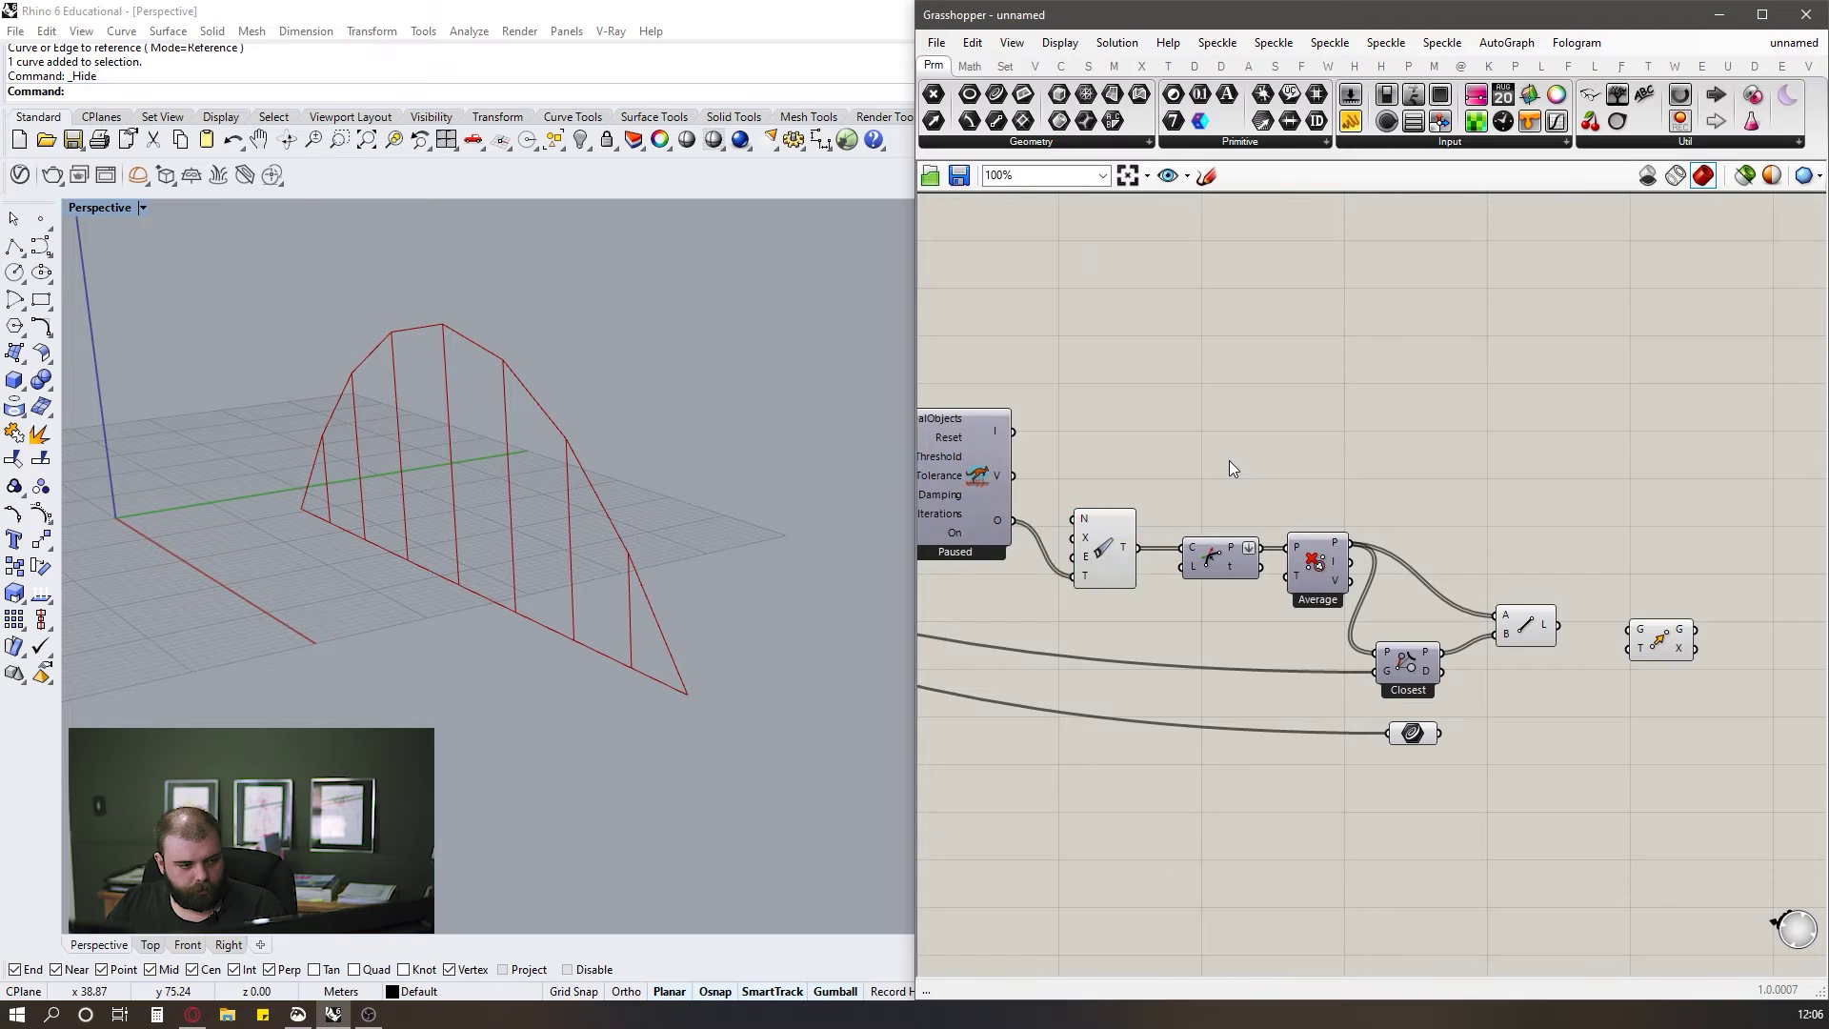
Reposition the Move component above the chain and feed its geometry input with the Clean Tree output.
scroll(1233, 461, "down", 2)
scroll(1327, 429, "up", 3)
left_click_drag(1667, 691, 1568, 467)
left_click(1513, 389)
left_click(1002, 593)
left_click_drag(1057, 584, 1536, 456)
Add a Unit Y vector component and connect it to the Move component's translation input.
double_click(1444, 541)
type("y")
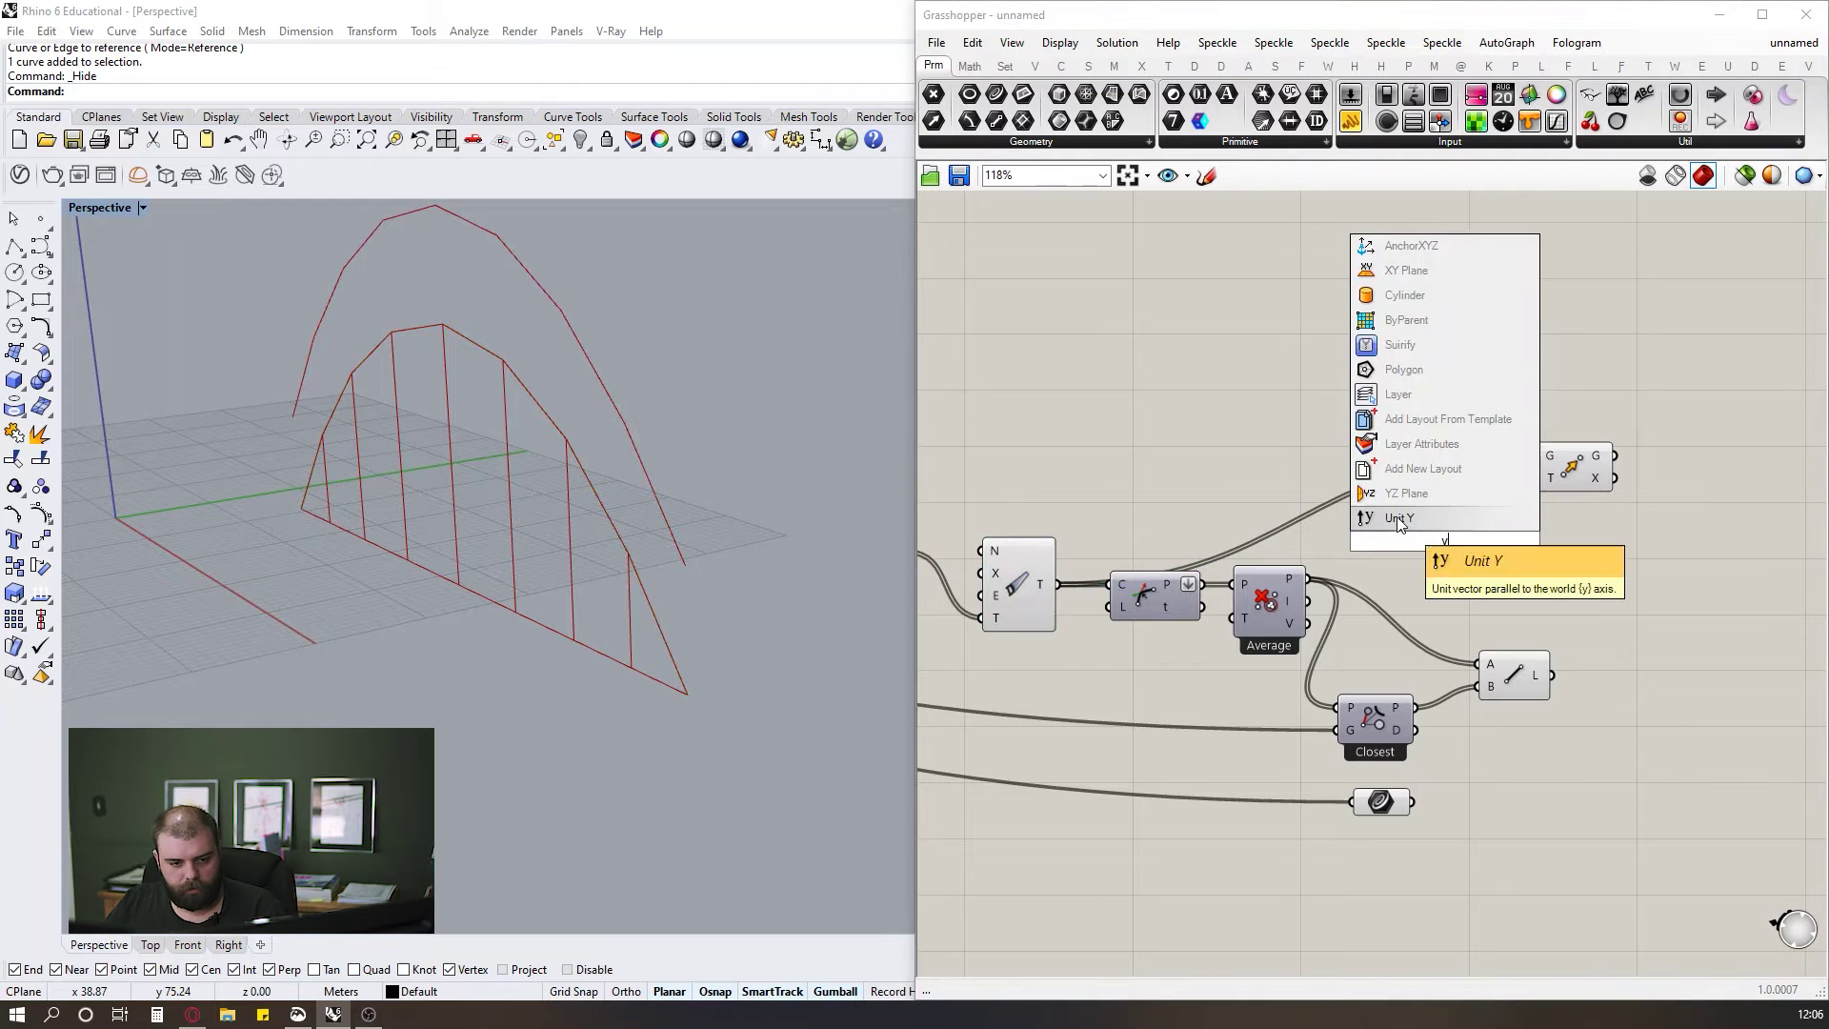
left_click(1403, 522)
left_click_drag(1485, 541, 1446, 507)
right_click_drag(593, 530, 295, 587)
Add a number slider from 0 to 10.00, connect it to Unit Y's factor and set it to 10.00.
left_click(1083, 480)
double_click(1082, 480)
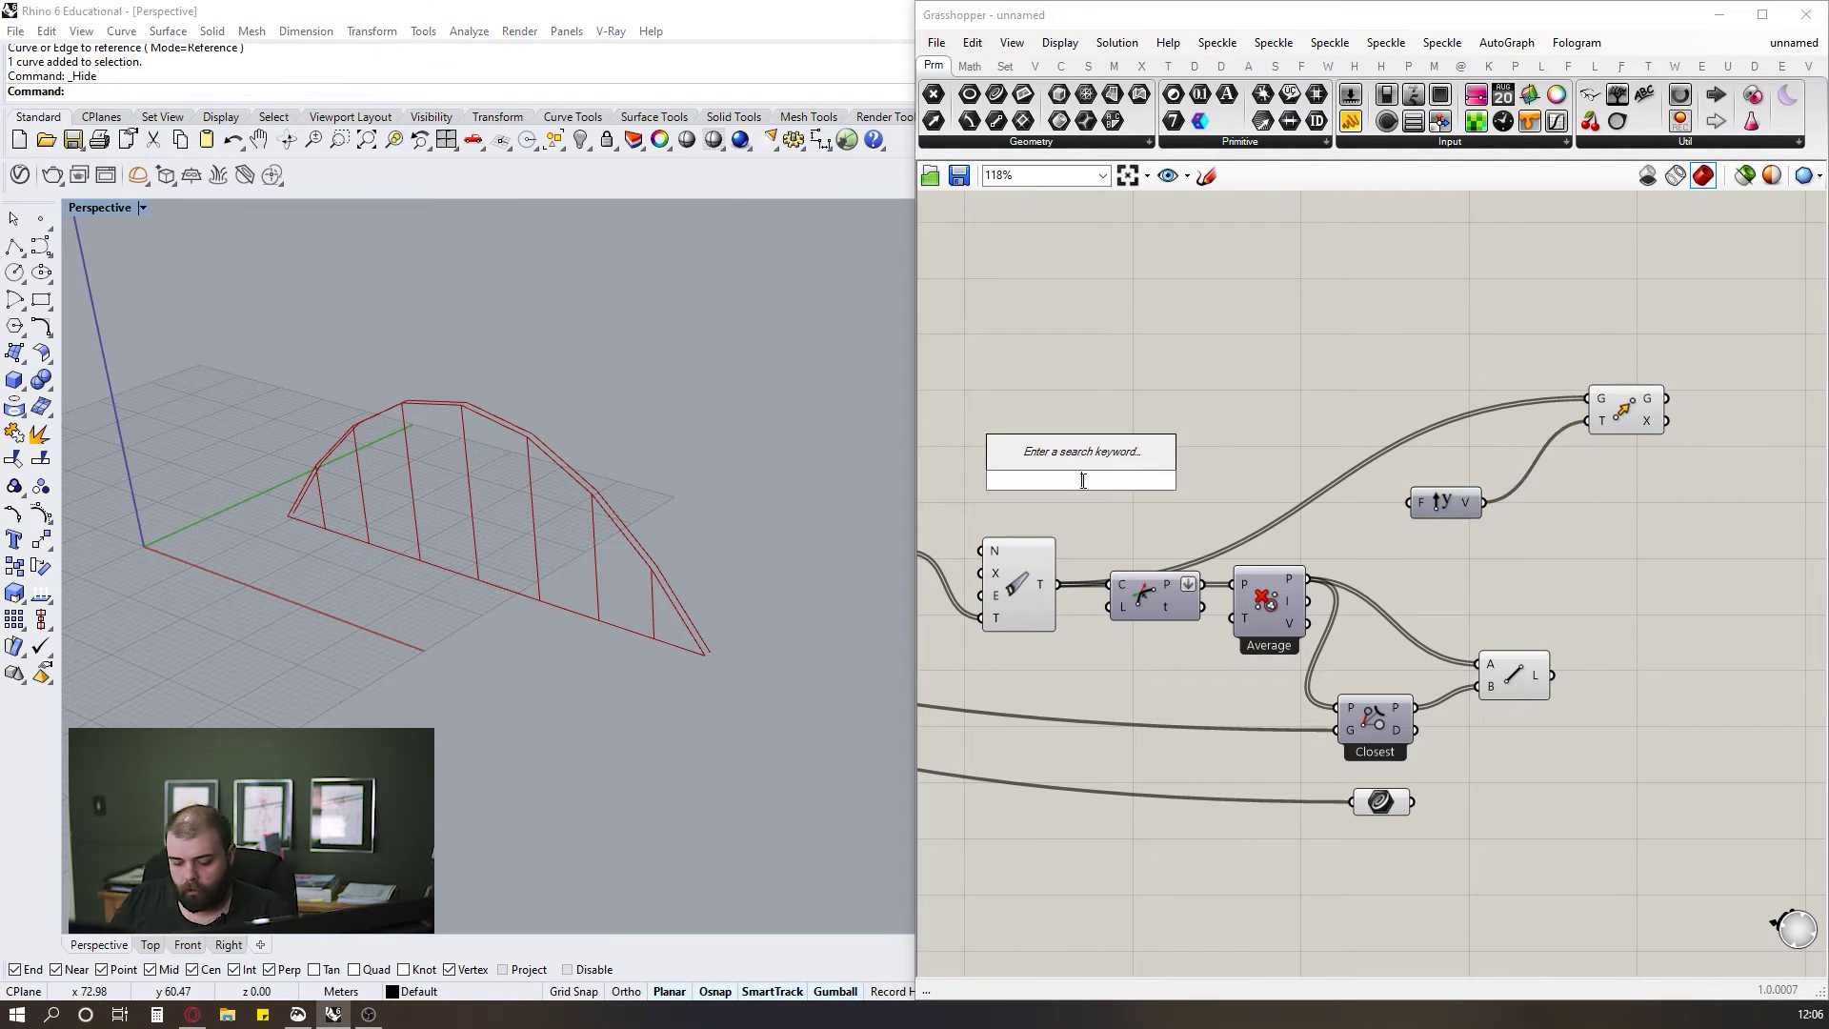
type("0")
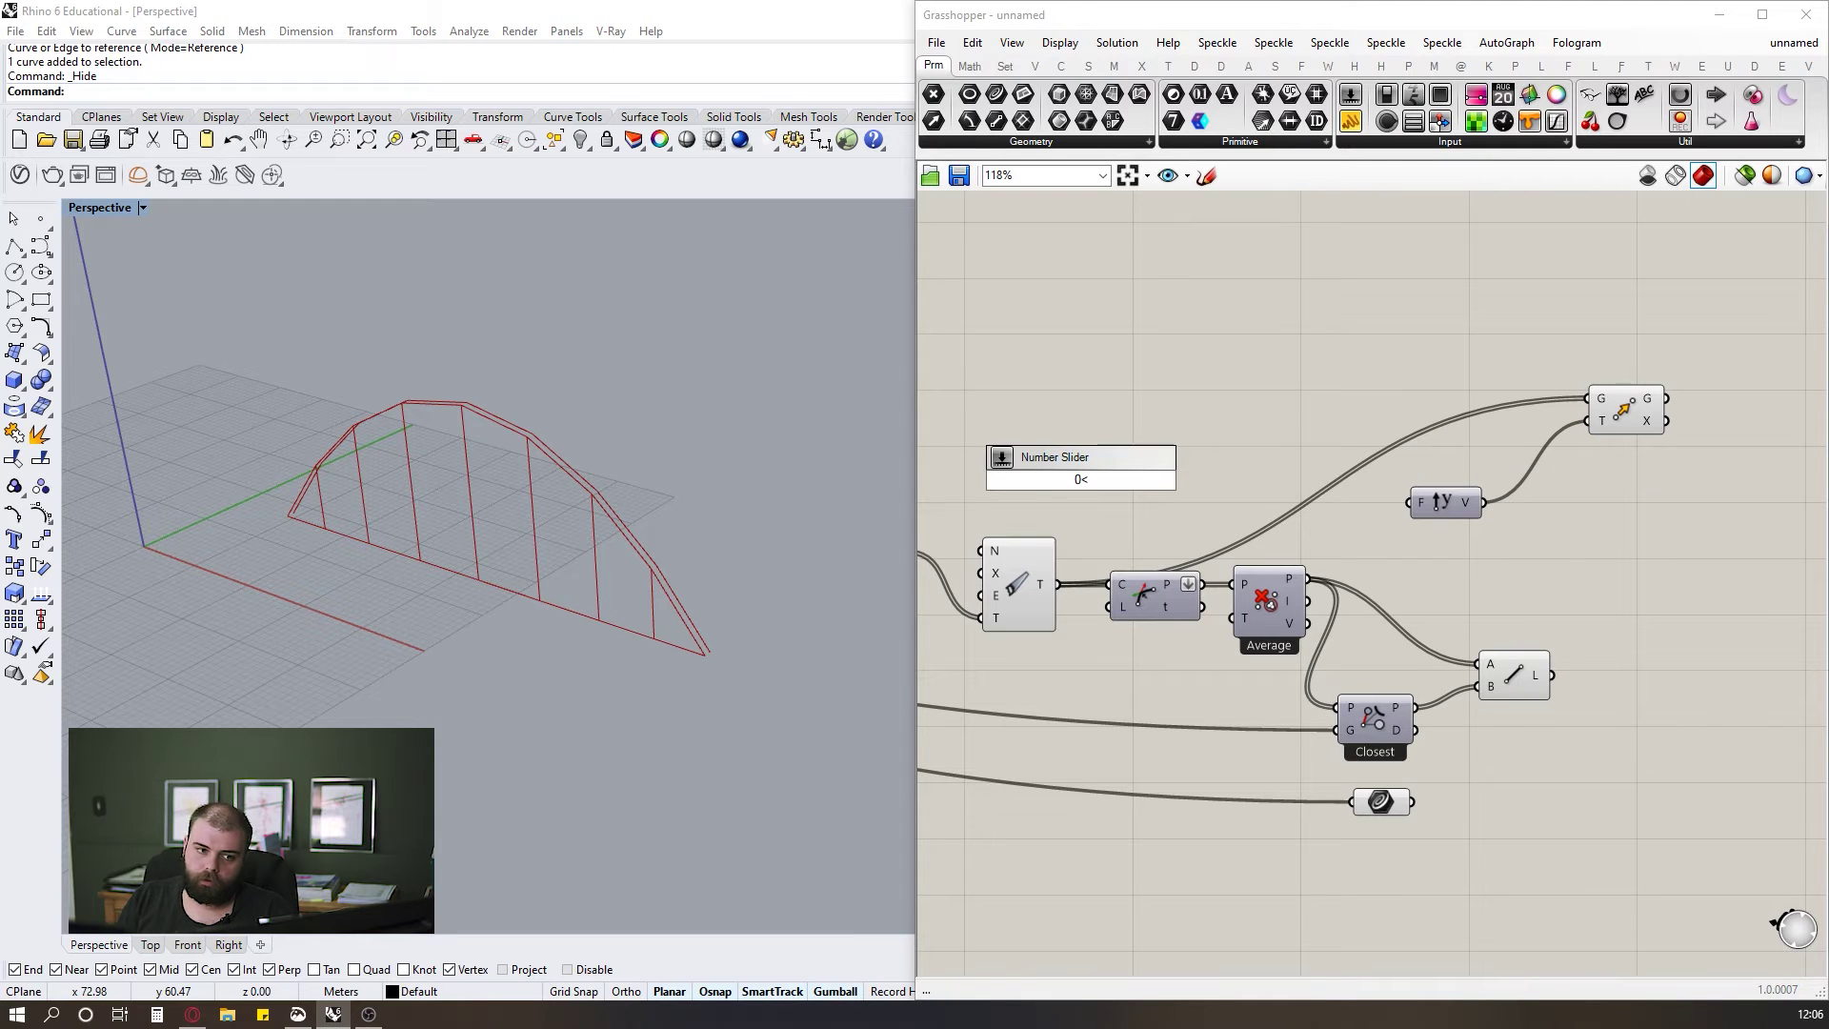
type("<10.00")
key("Return")
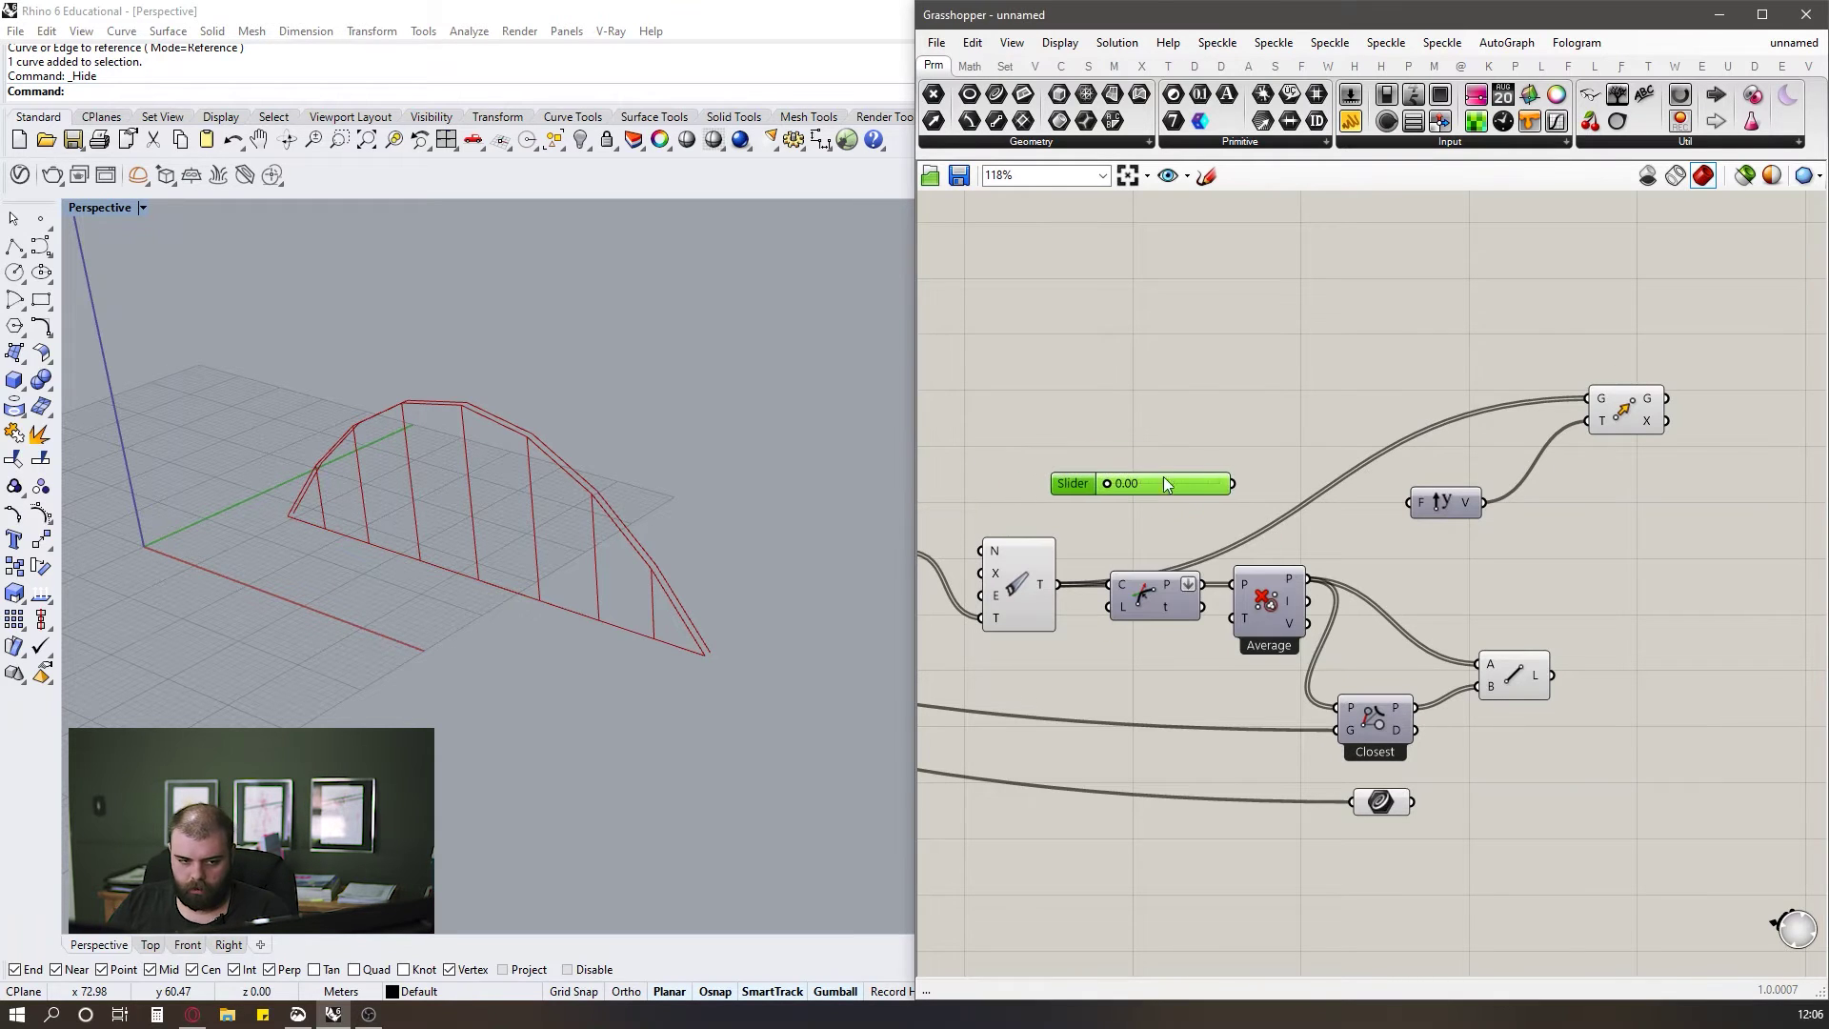
left_click_drag(1408, 520, 1404, 511)
scroll(1266, 451, "up", 2)
left_click(1088, 459)
left_click_drag(1050, 497, 1242, 466)
right_click_drag(735, 495, 699, 408)
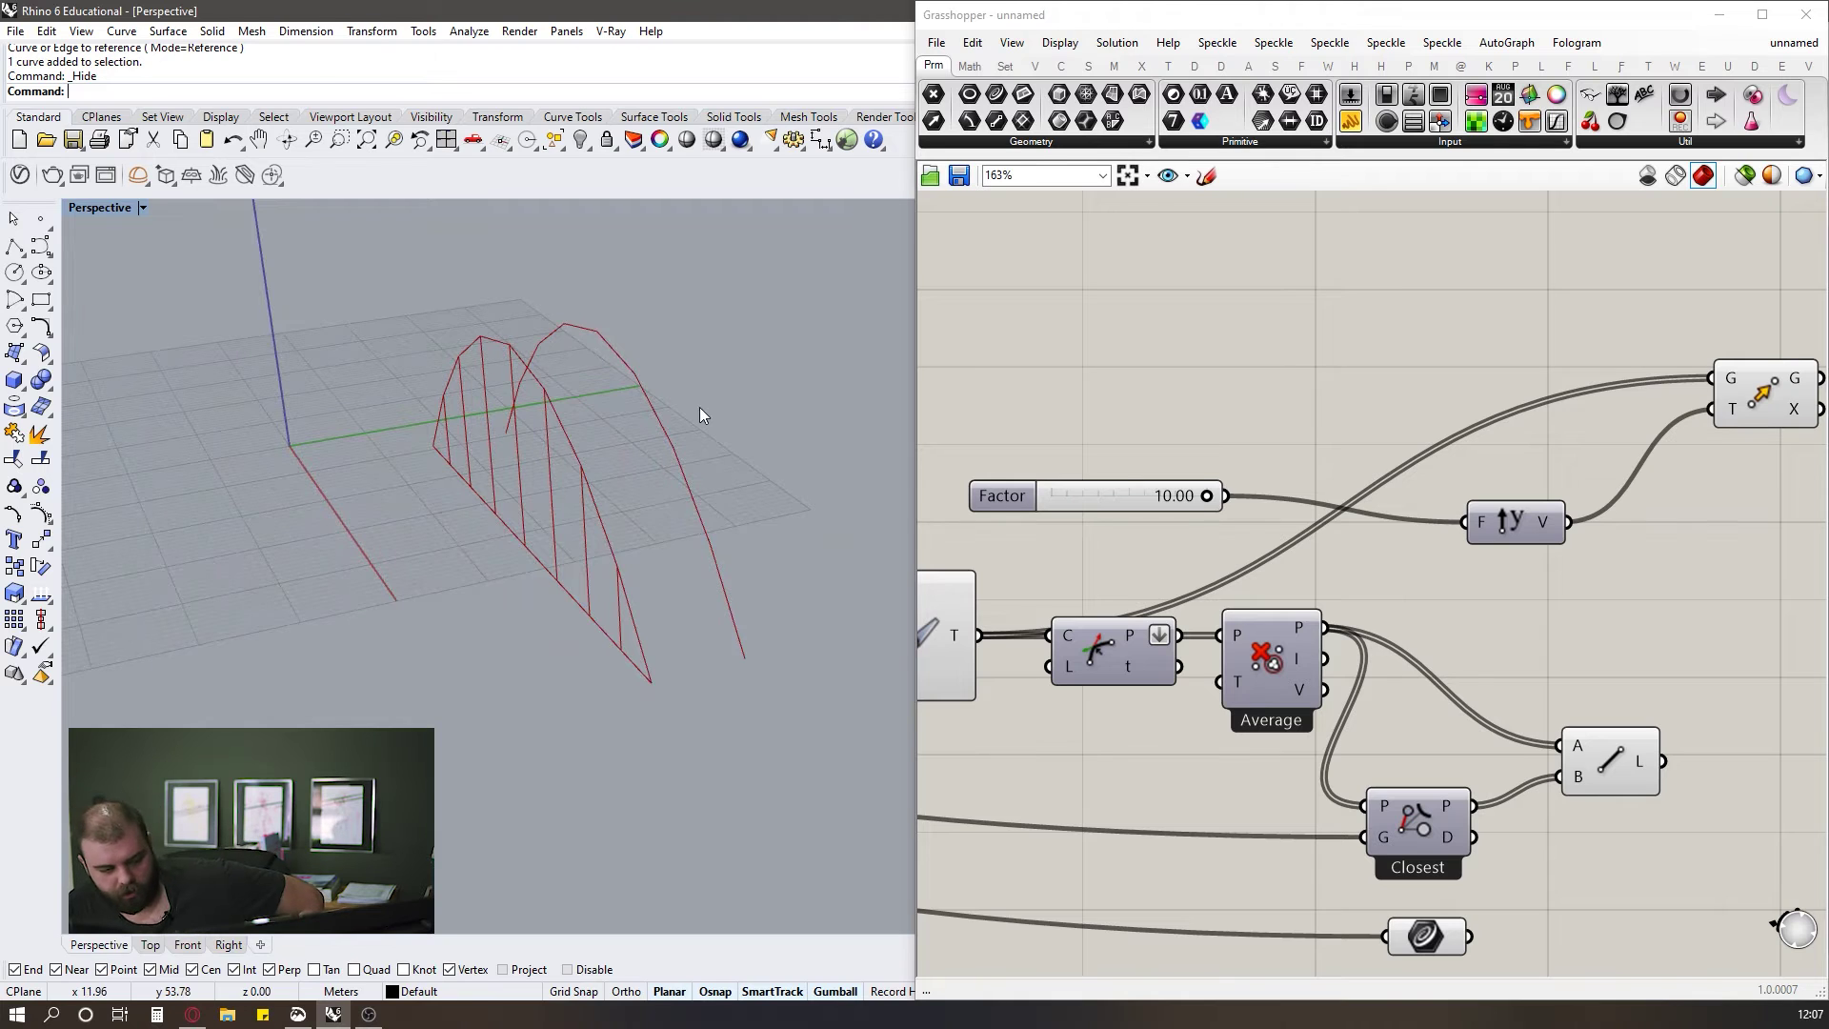
Duplicate the Move component below the first and feed it the Line output so the vertical lines shift along Unit Y.
scroll(1227, 410, "down", 2)
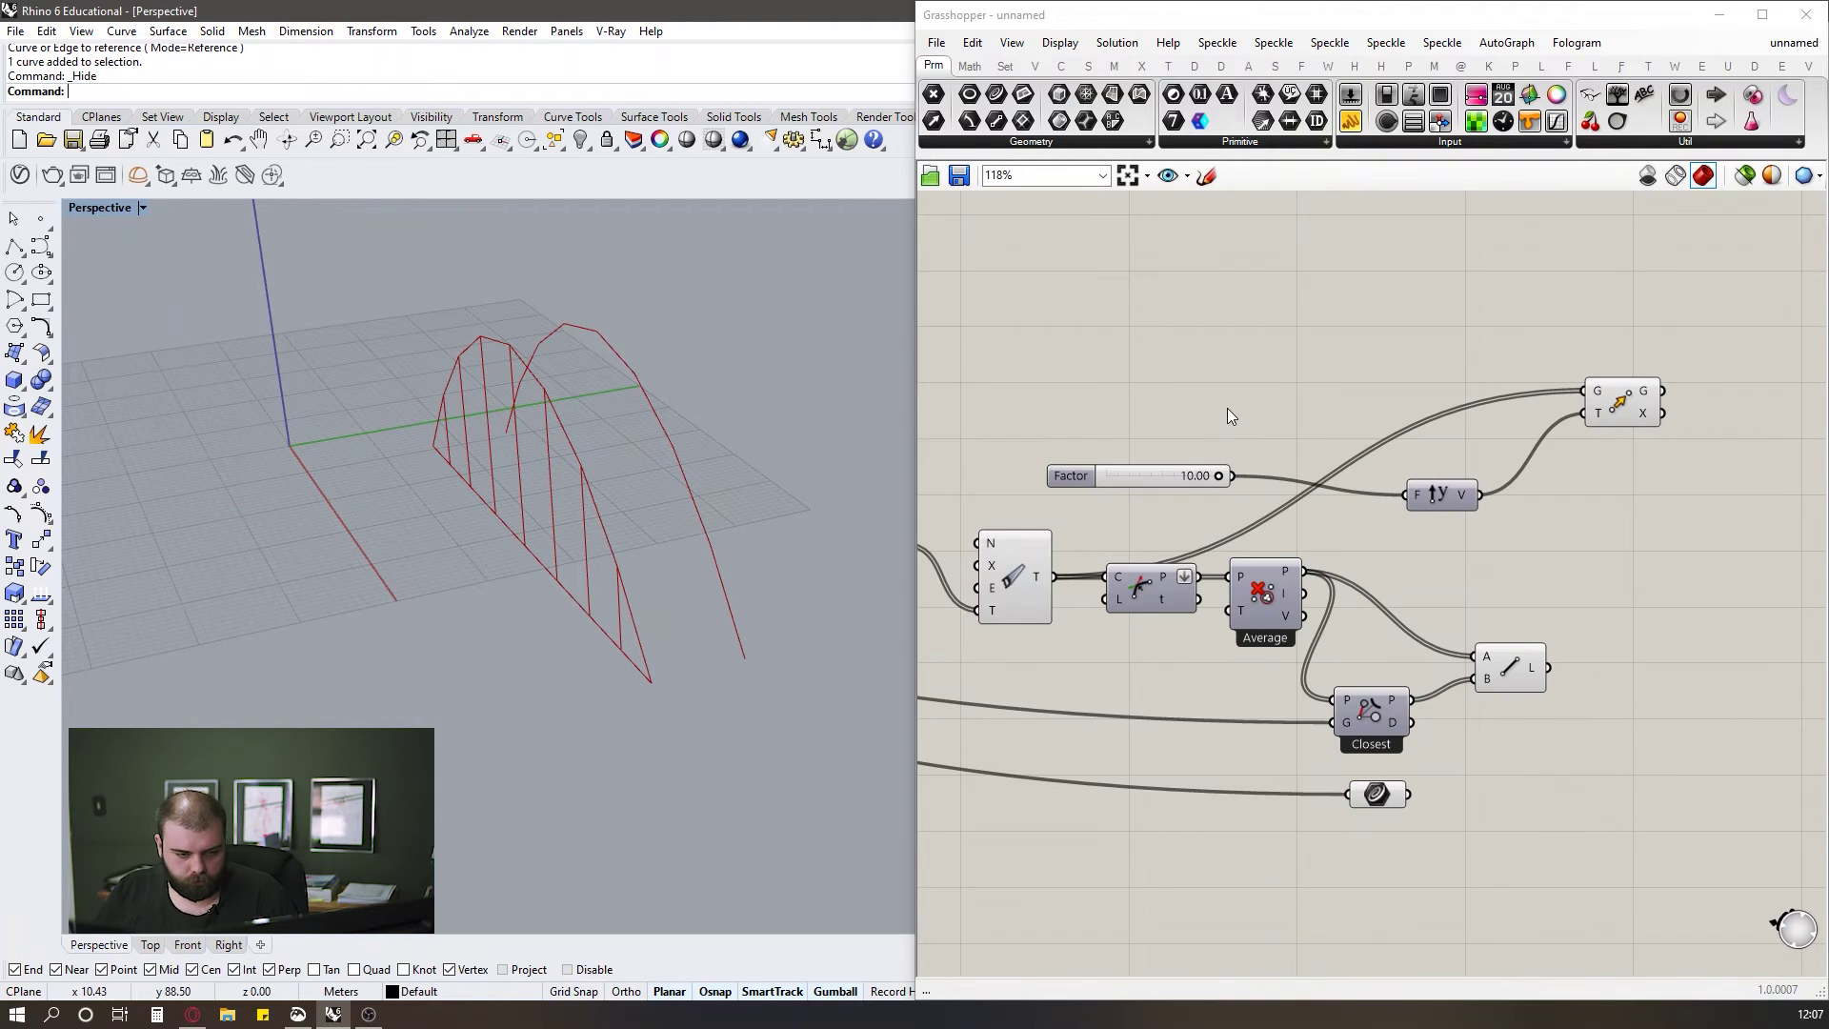
left_click(1162, 482)
left_click(1626, 414)
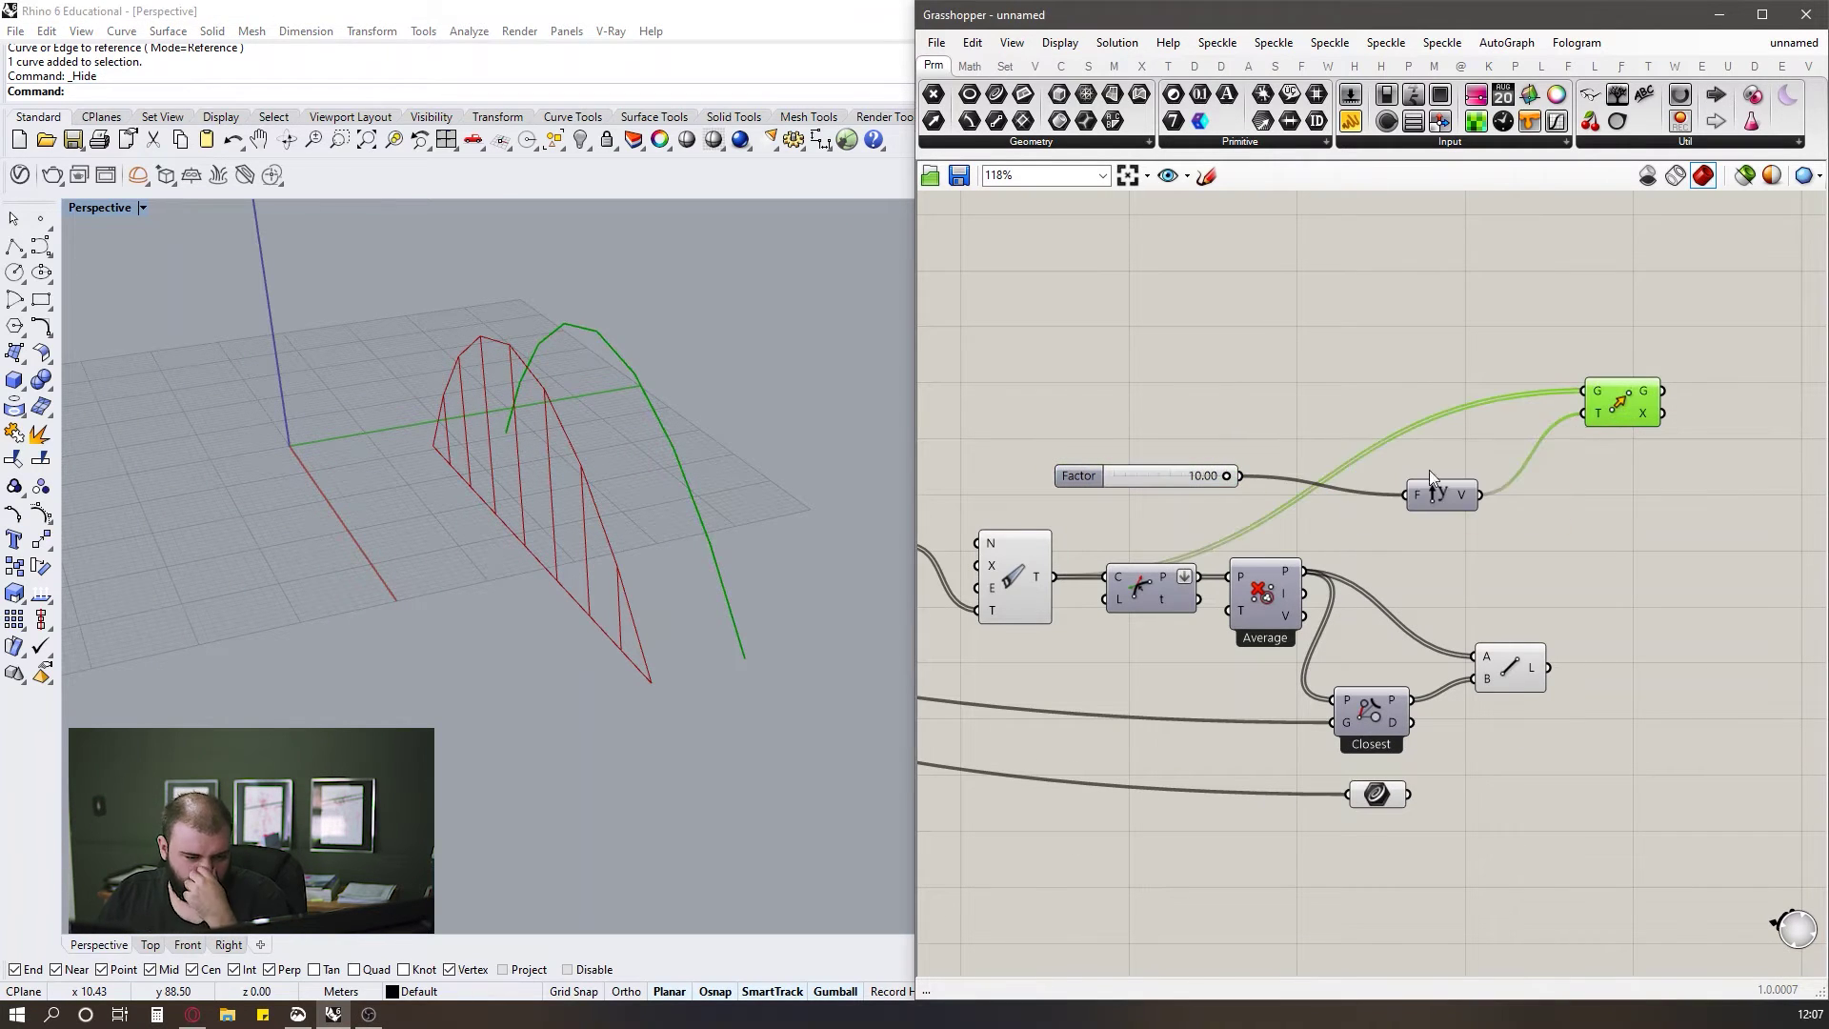
left_click(1523, 671)
scroll(1475, 557, "down", 2)
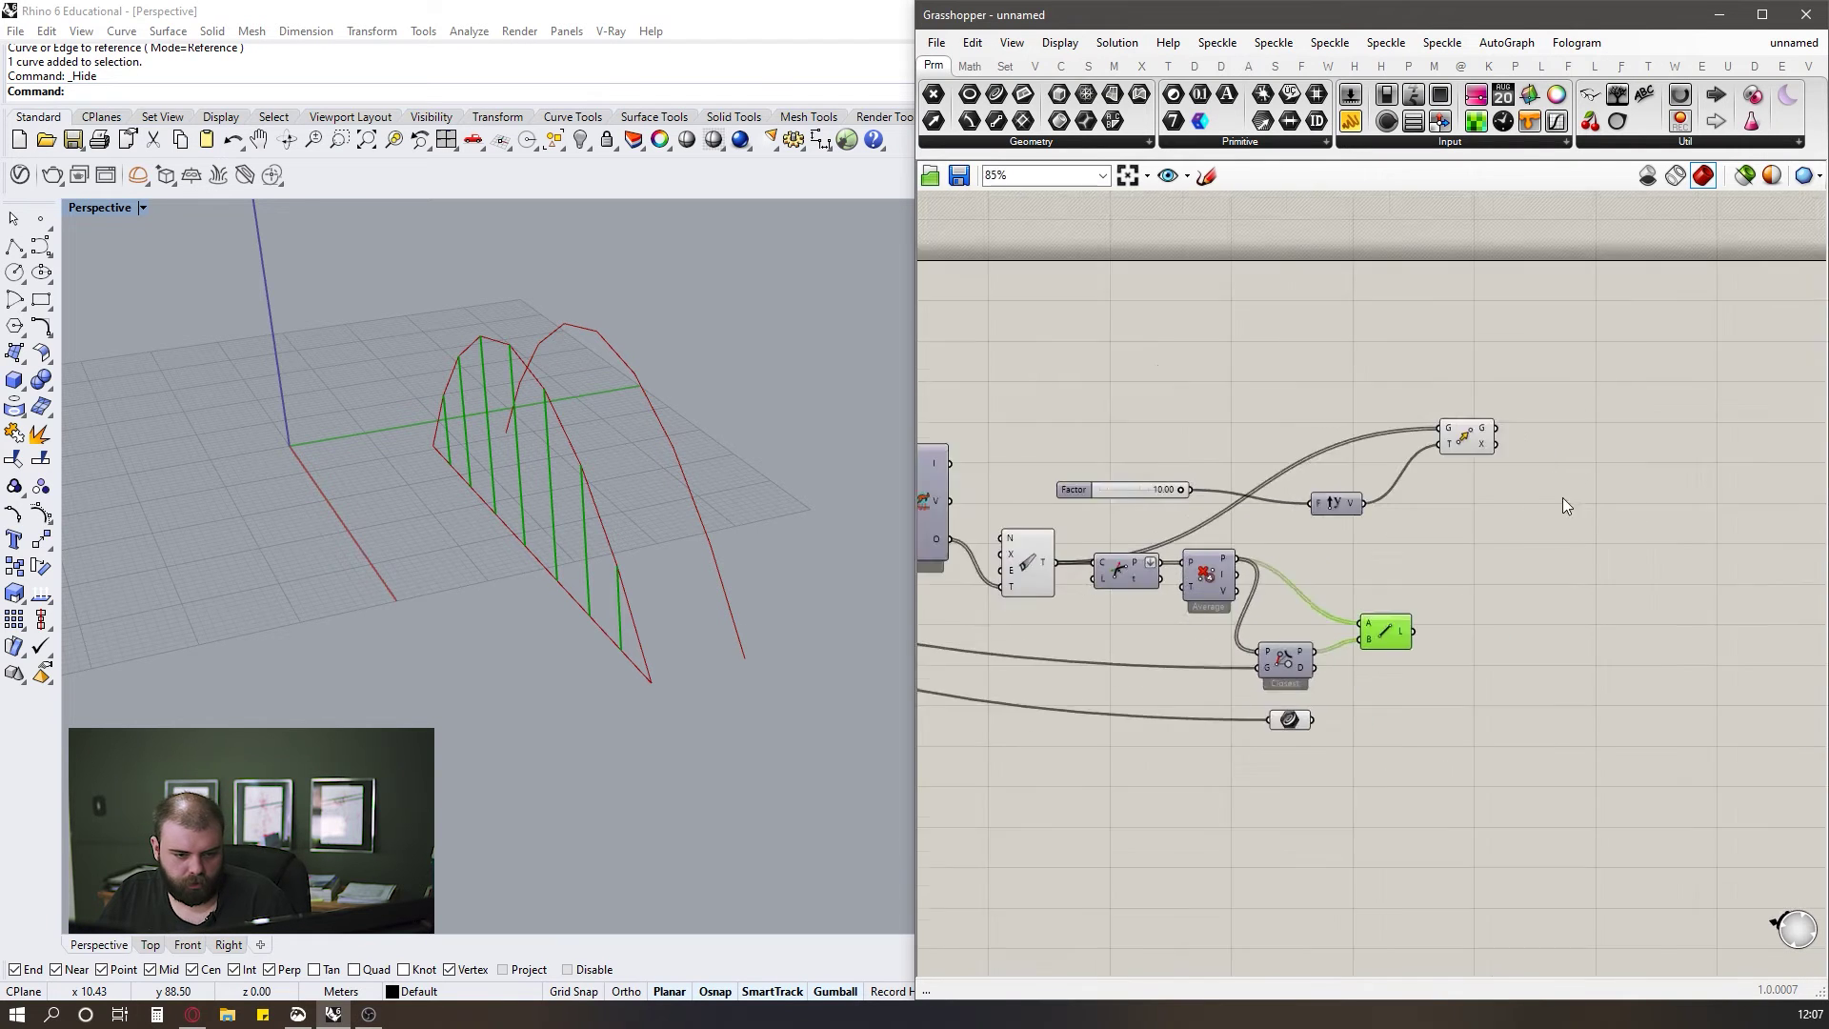
scroll(1581, 520, "up", 2)
left_click(1446, 424)
key("ctrl+c")
key("ctrl+v")
left_click_drag(1455, 437, 1472, 606)
left_click(1469, 520)
left_click_drag(1349, 675, 1420, 580)
left_click_drag(1460, 590, 1473, 780)
left_click(1471, 557)
scroll(1458, 591, "up", 1)
Copy the second Move component and feed the copy's geometry input with the base Curve parameter.
left_click(1461, 593)
key("ctrl+c")
key("ctrl+v")
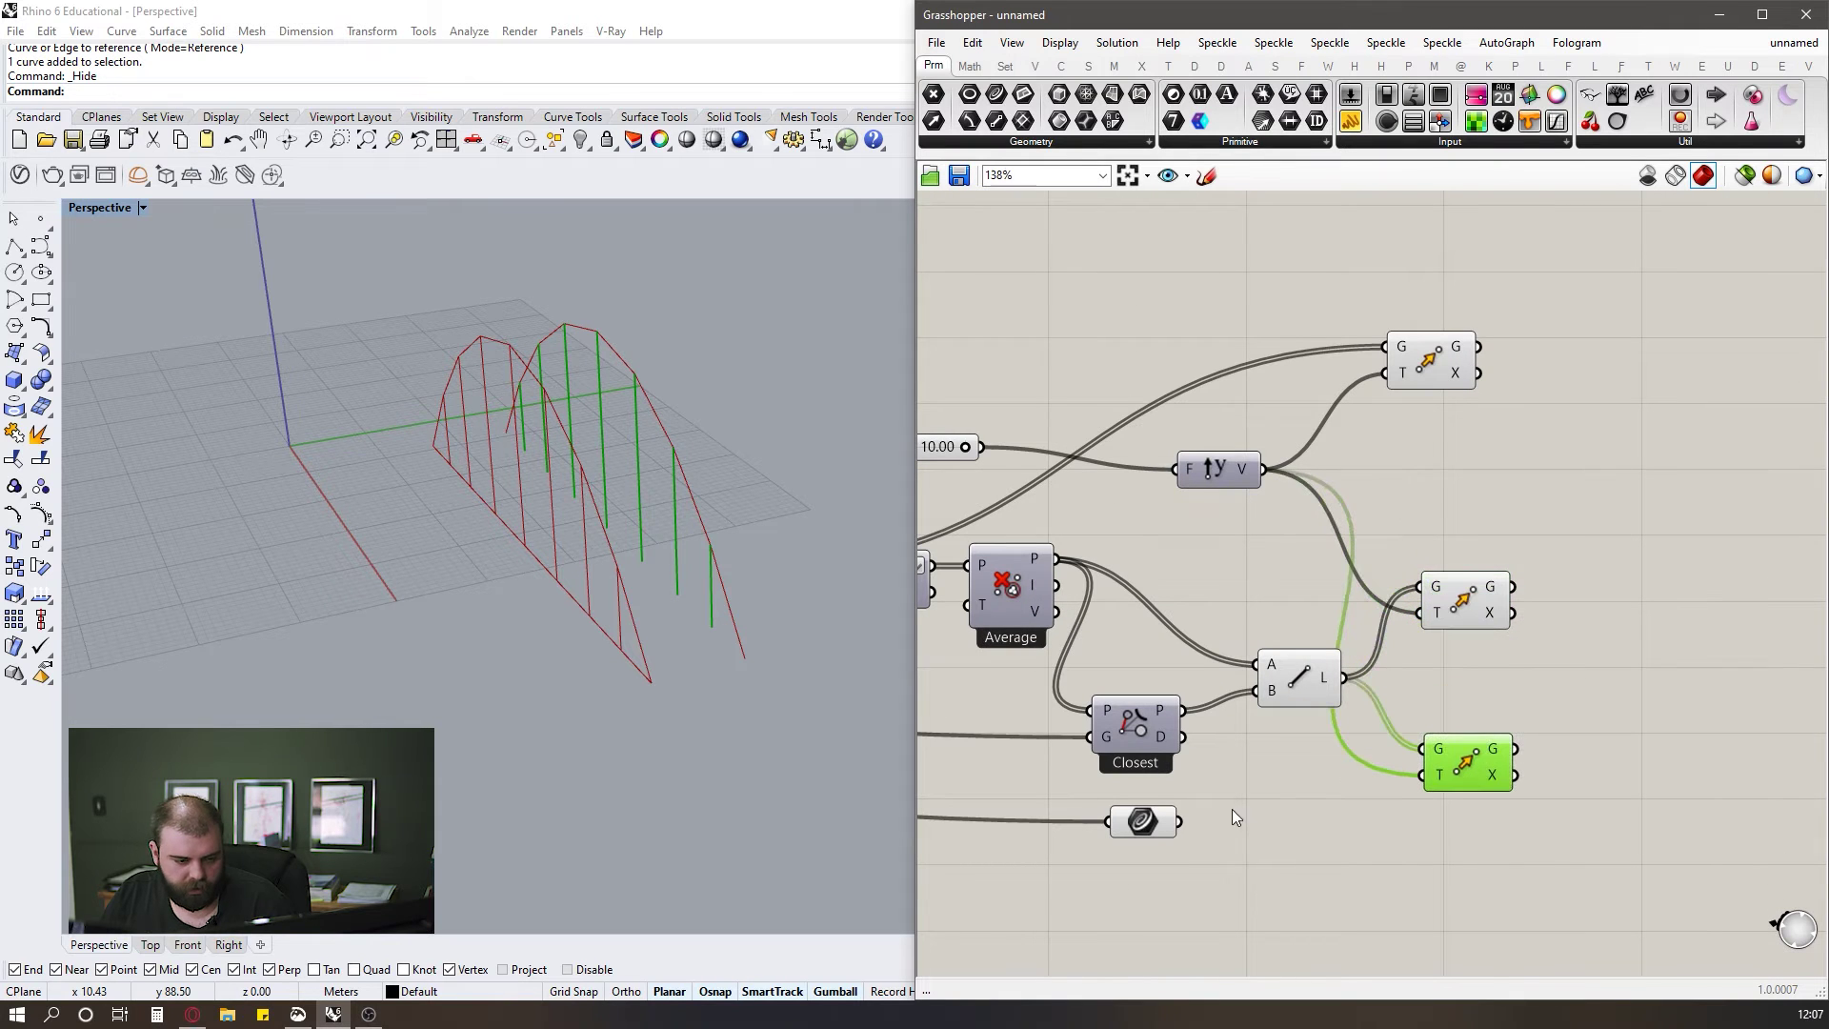
left_click_drag(1181, 822, 1432, 757)
left_click(1466, 484)
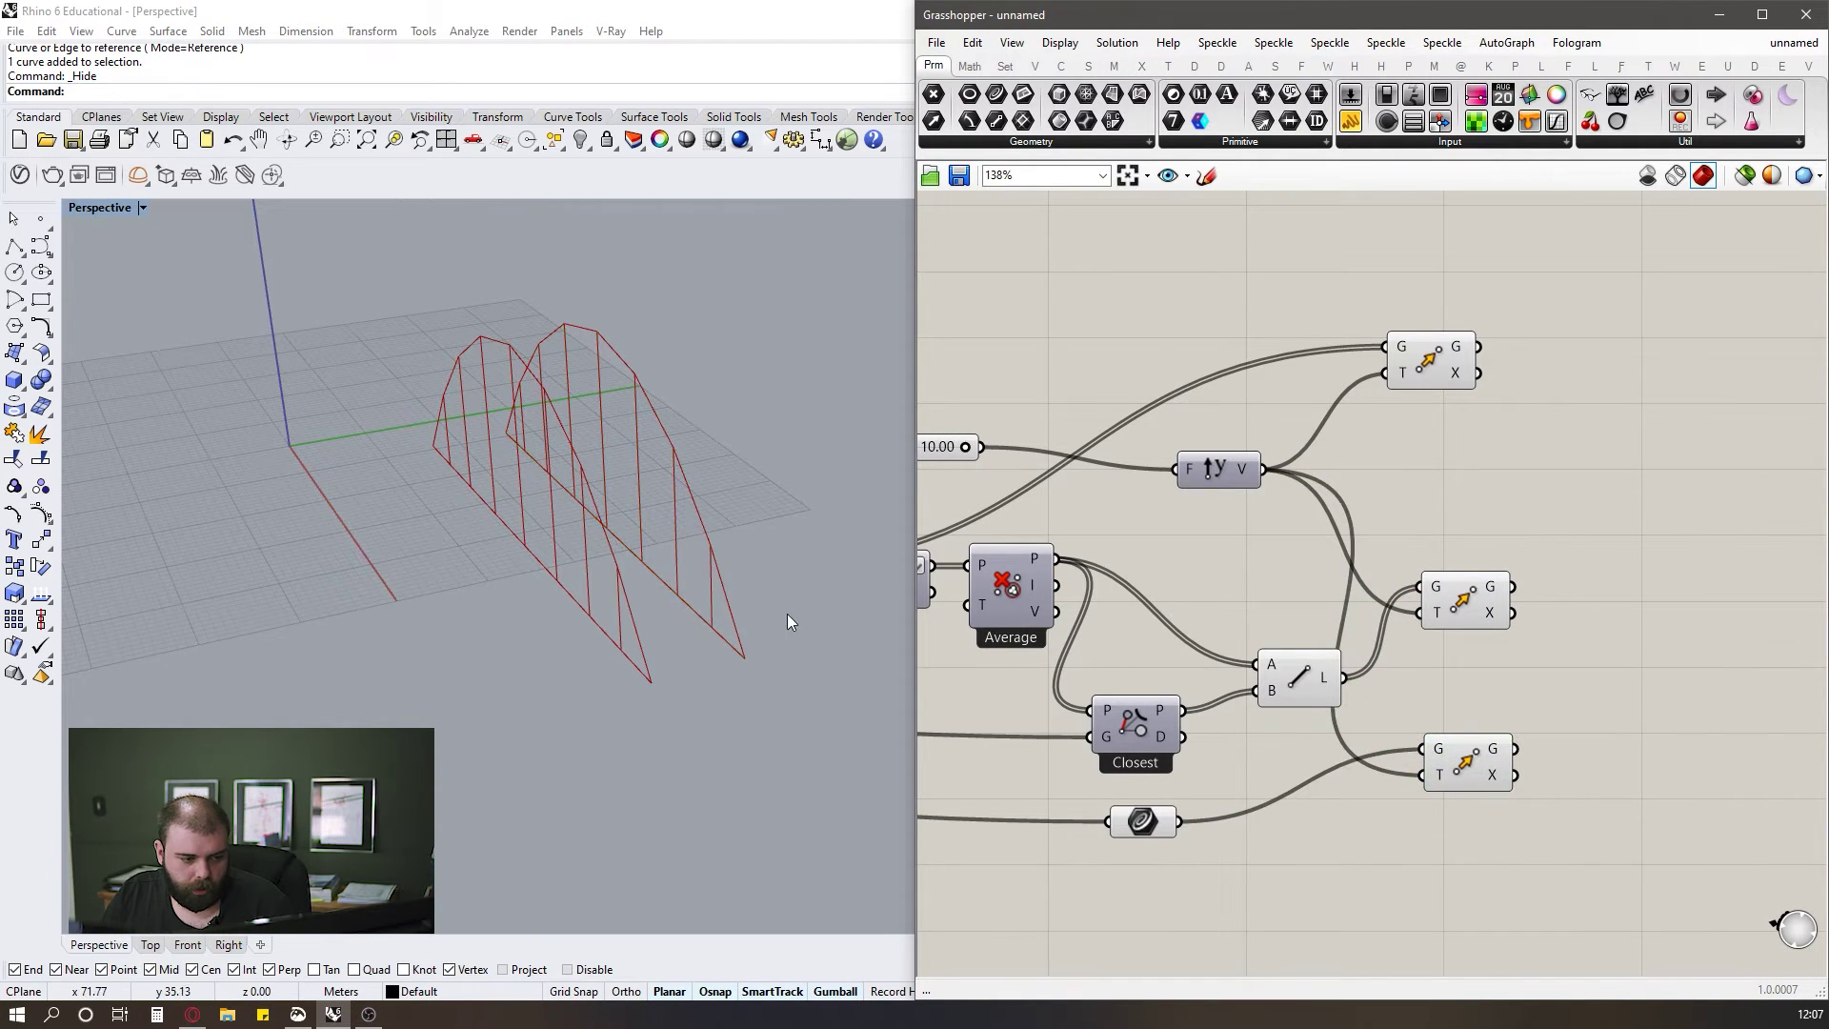
right_click_drag(791, 613, 727, 560)
scroll(1637, 415, "down", 2)
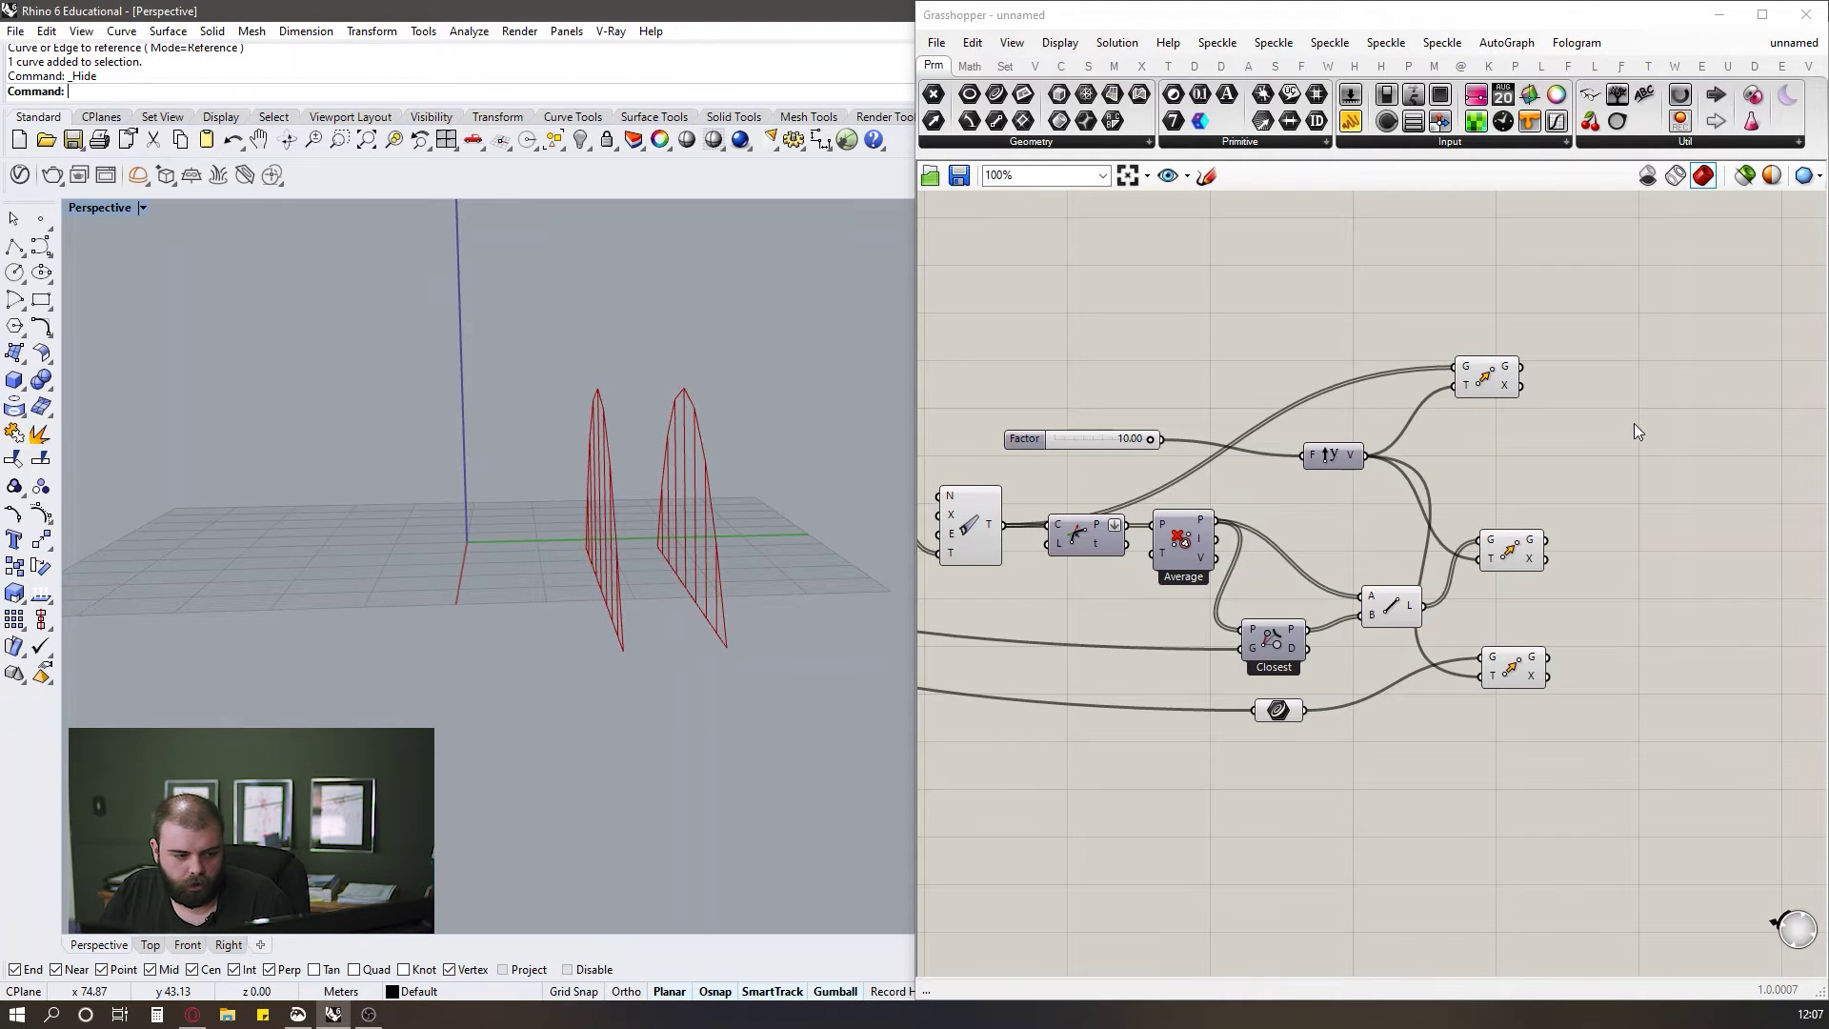
scroll(1633, 423, "down", 1)
Add a Curve parameter that collects both the moved arch segments and the original Clean Tree segments.
left_click(1503, 425)
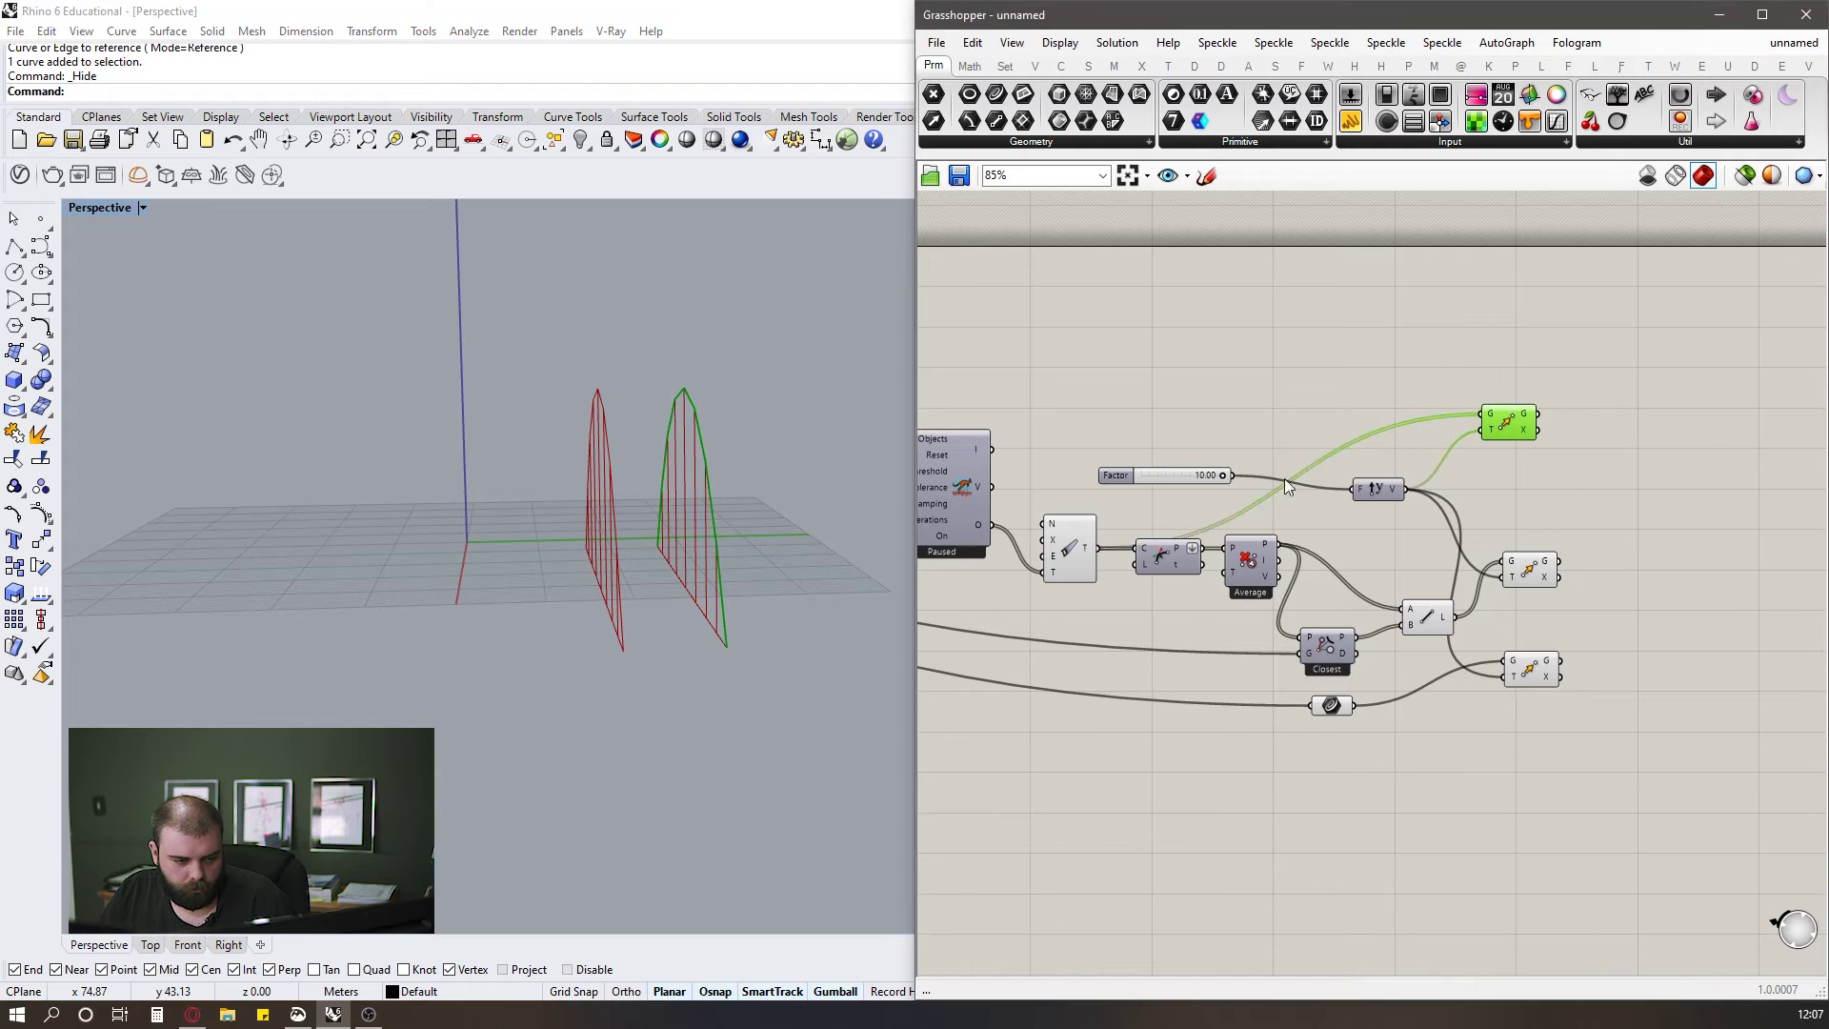
left_click(1077, 547)
left_click(1683, 476)
double_click(1684, 468)
type("curve")
left_click(1636, 442)
left_click_drag(1537, 414, 1665, 467)
left_click_drag(1098, 550, 1666, 468, "shift")
scroll(1586, 489, "up", 4)
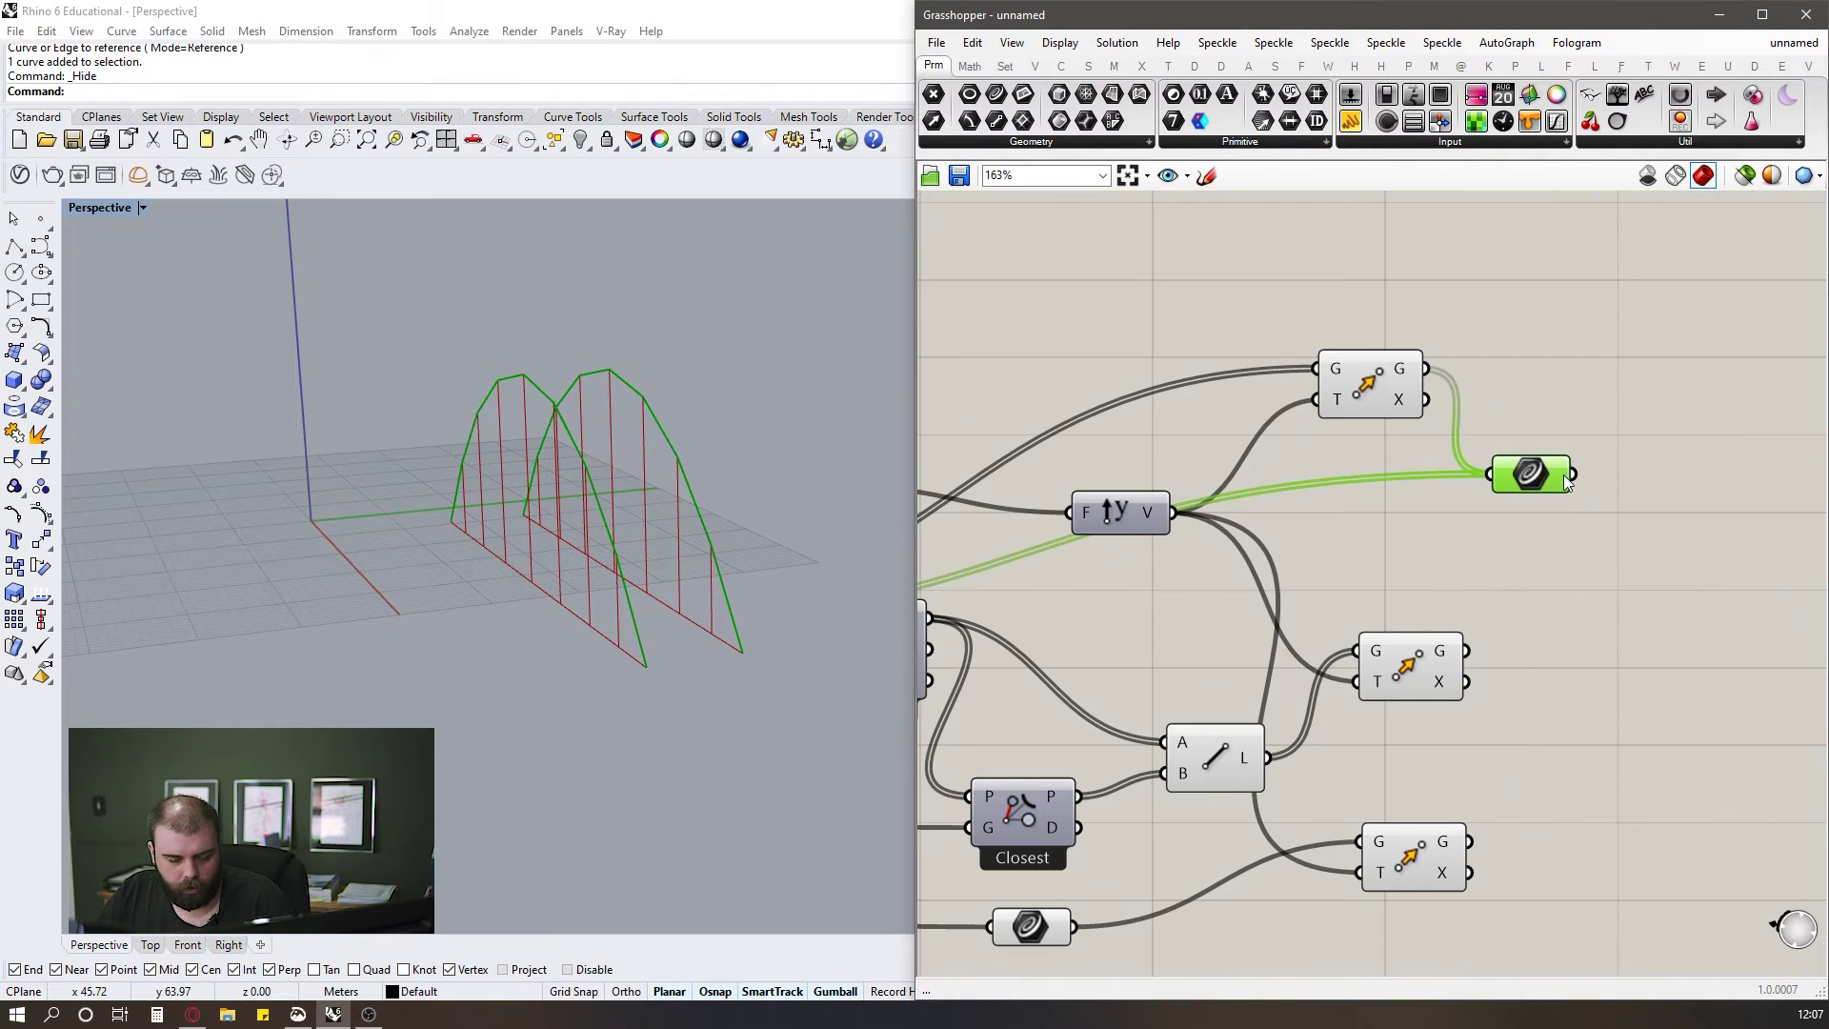
mouse_move(1565, 481)
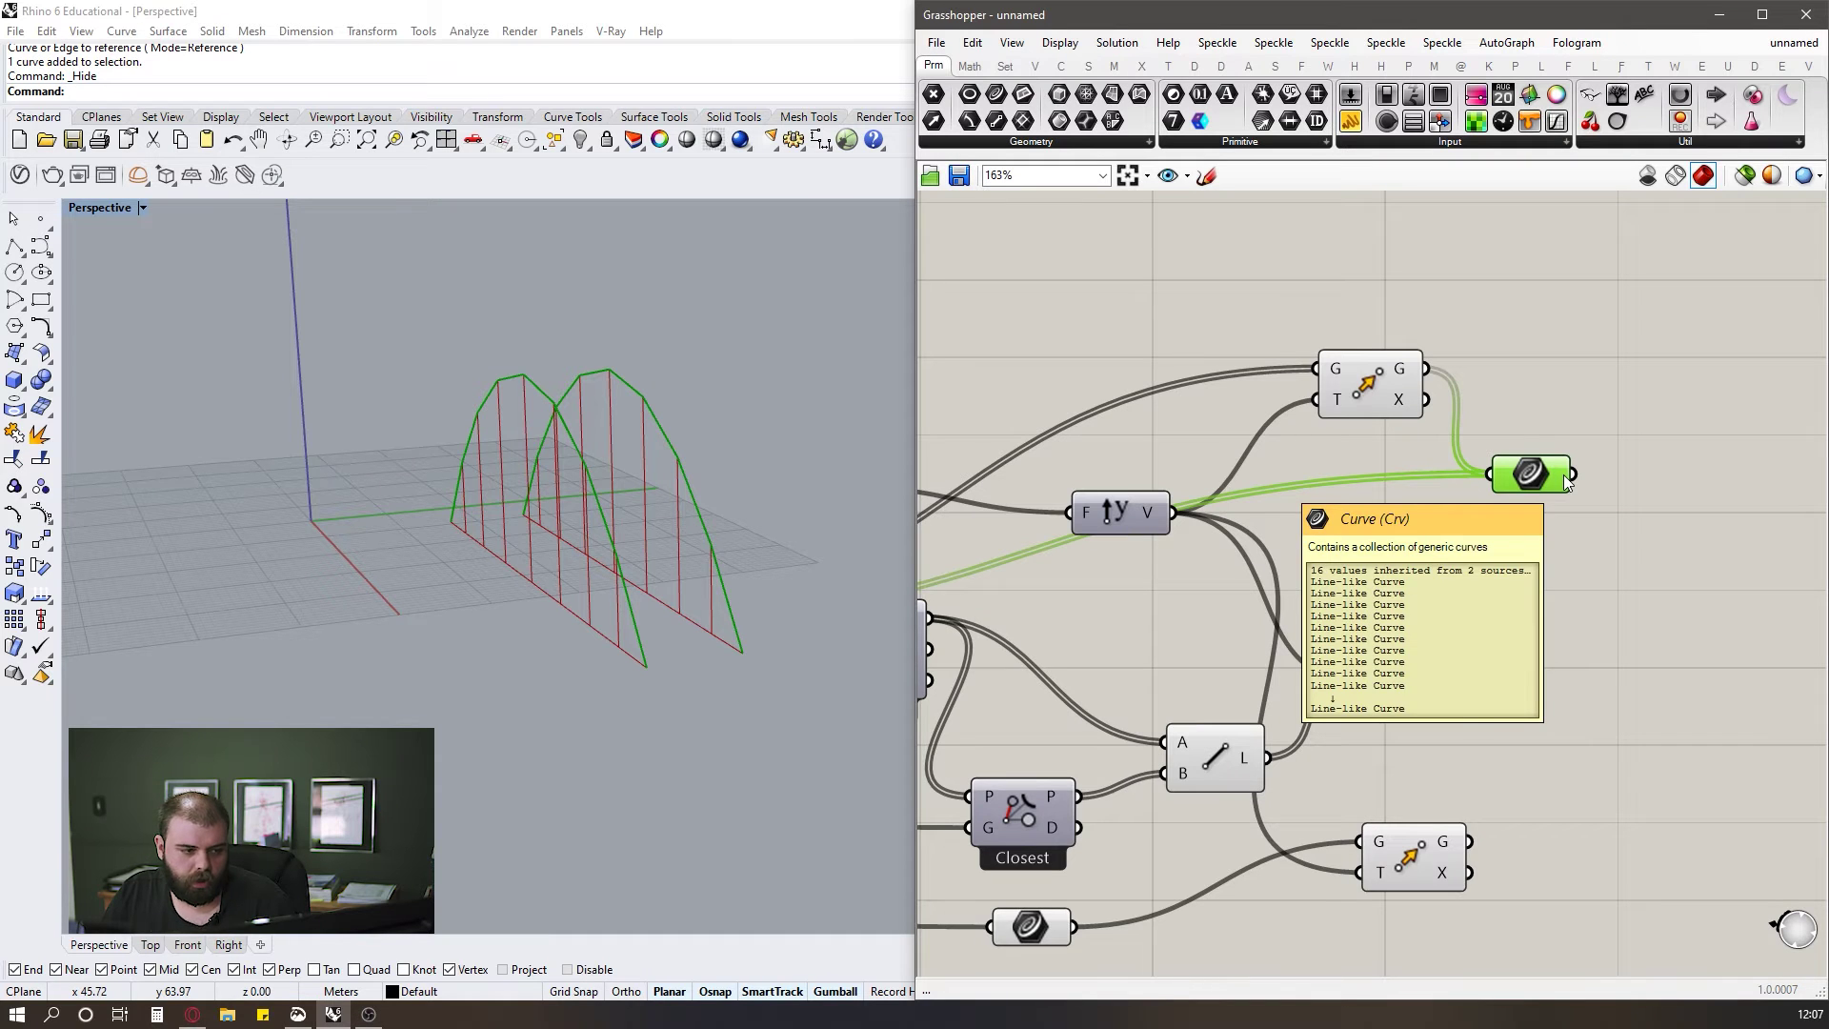
scroll(1414, 491, "down", 4)
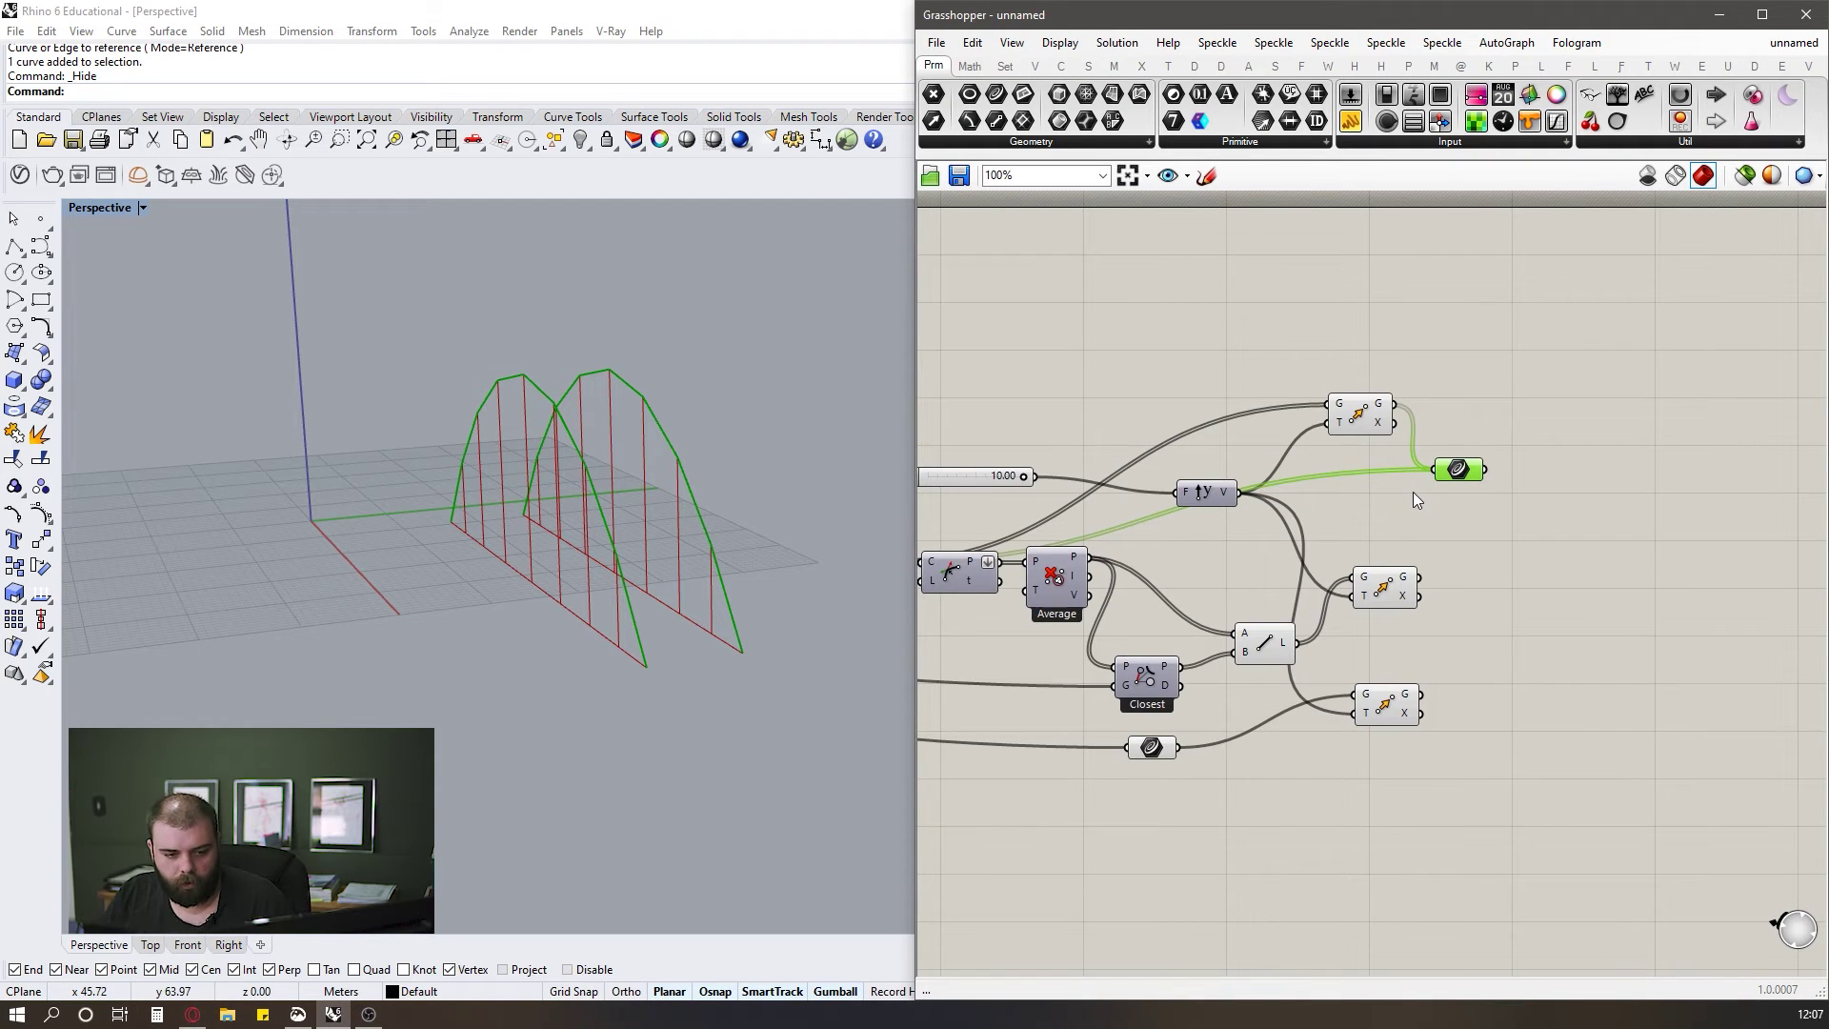
Add a second Curve parameter that collects the moved vertical lines and the original Line output.
double_click(1482, 552)
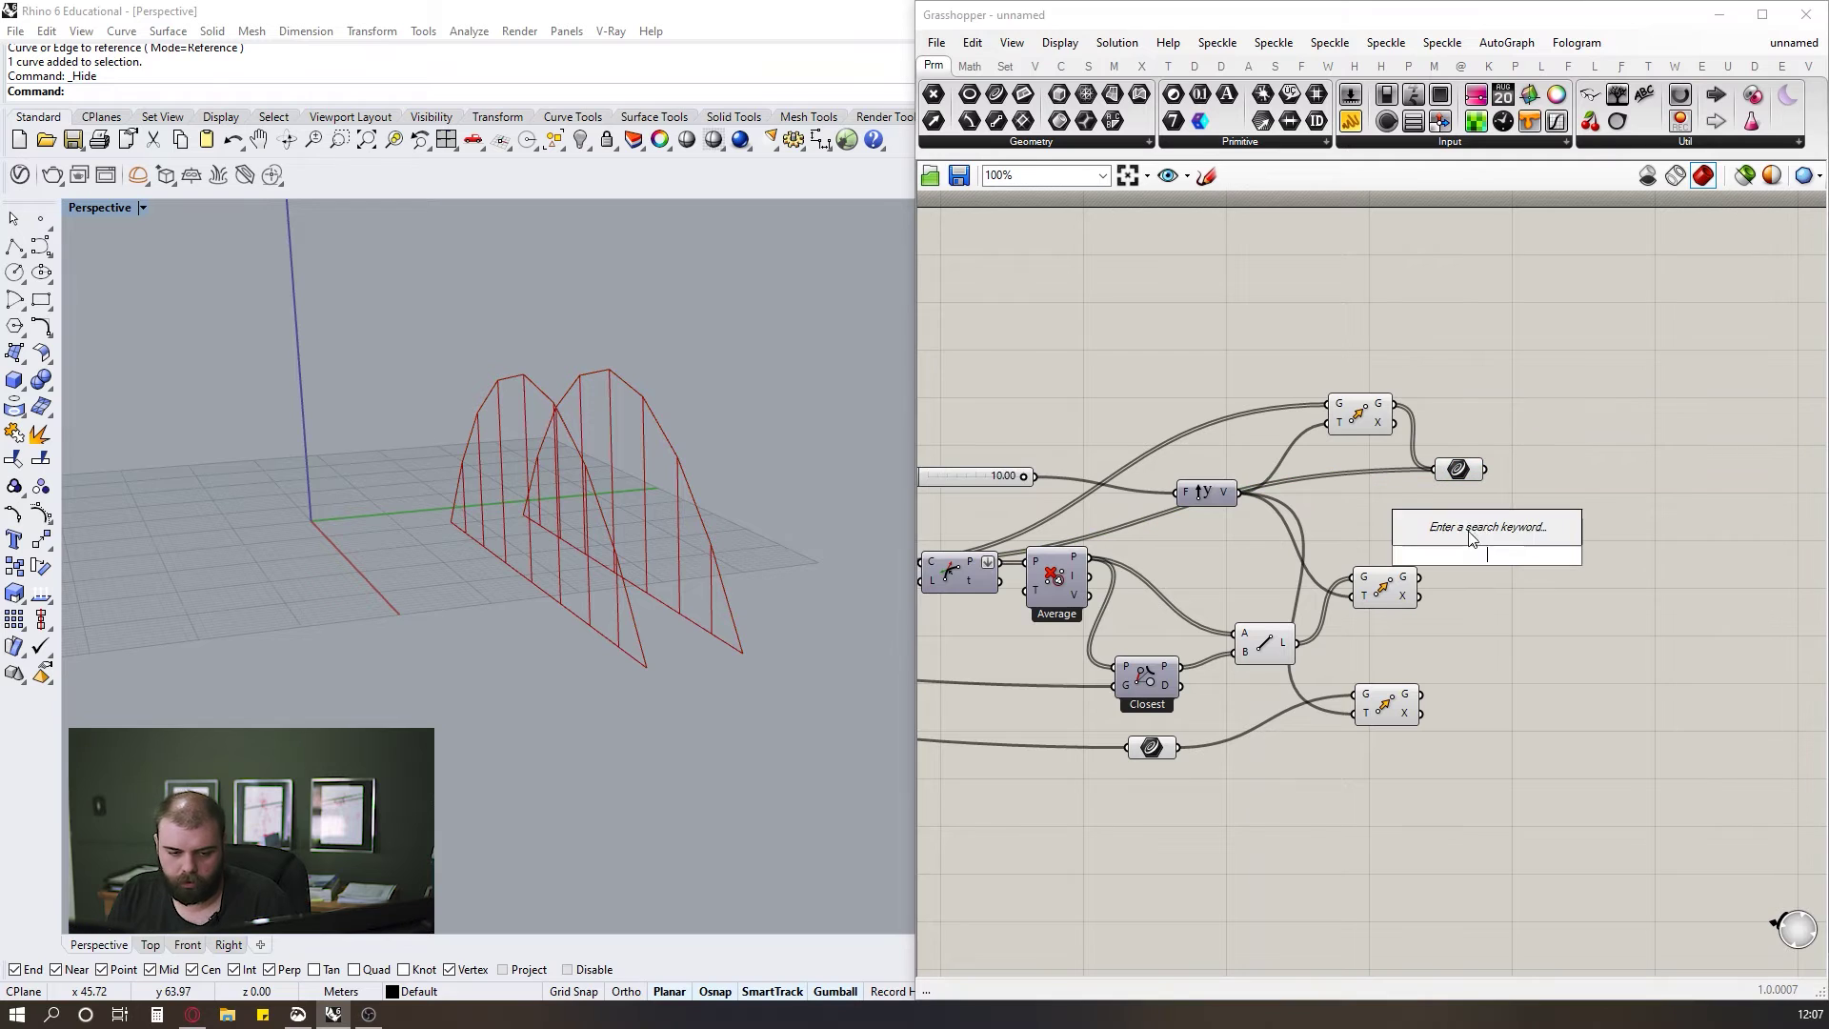
type("curve")
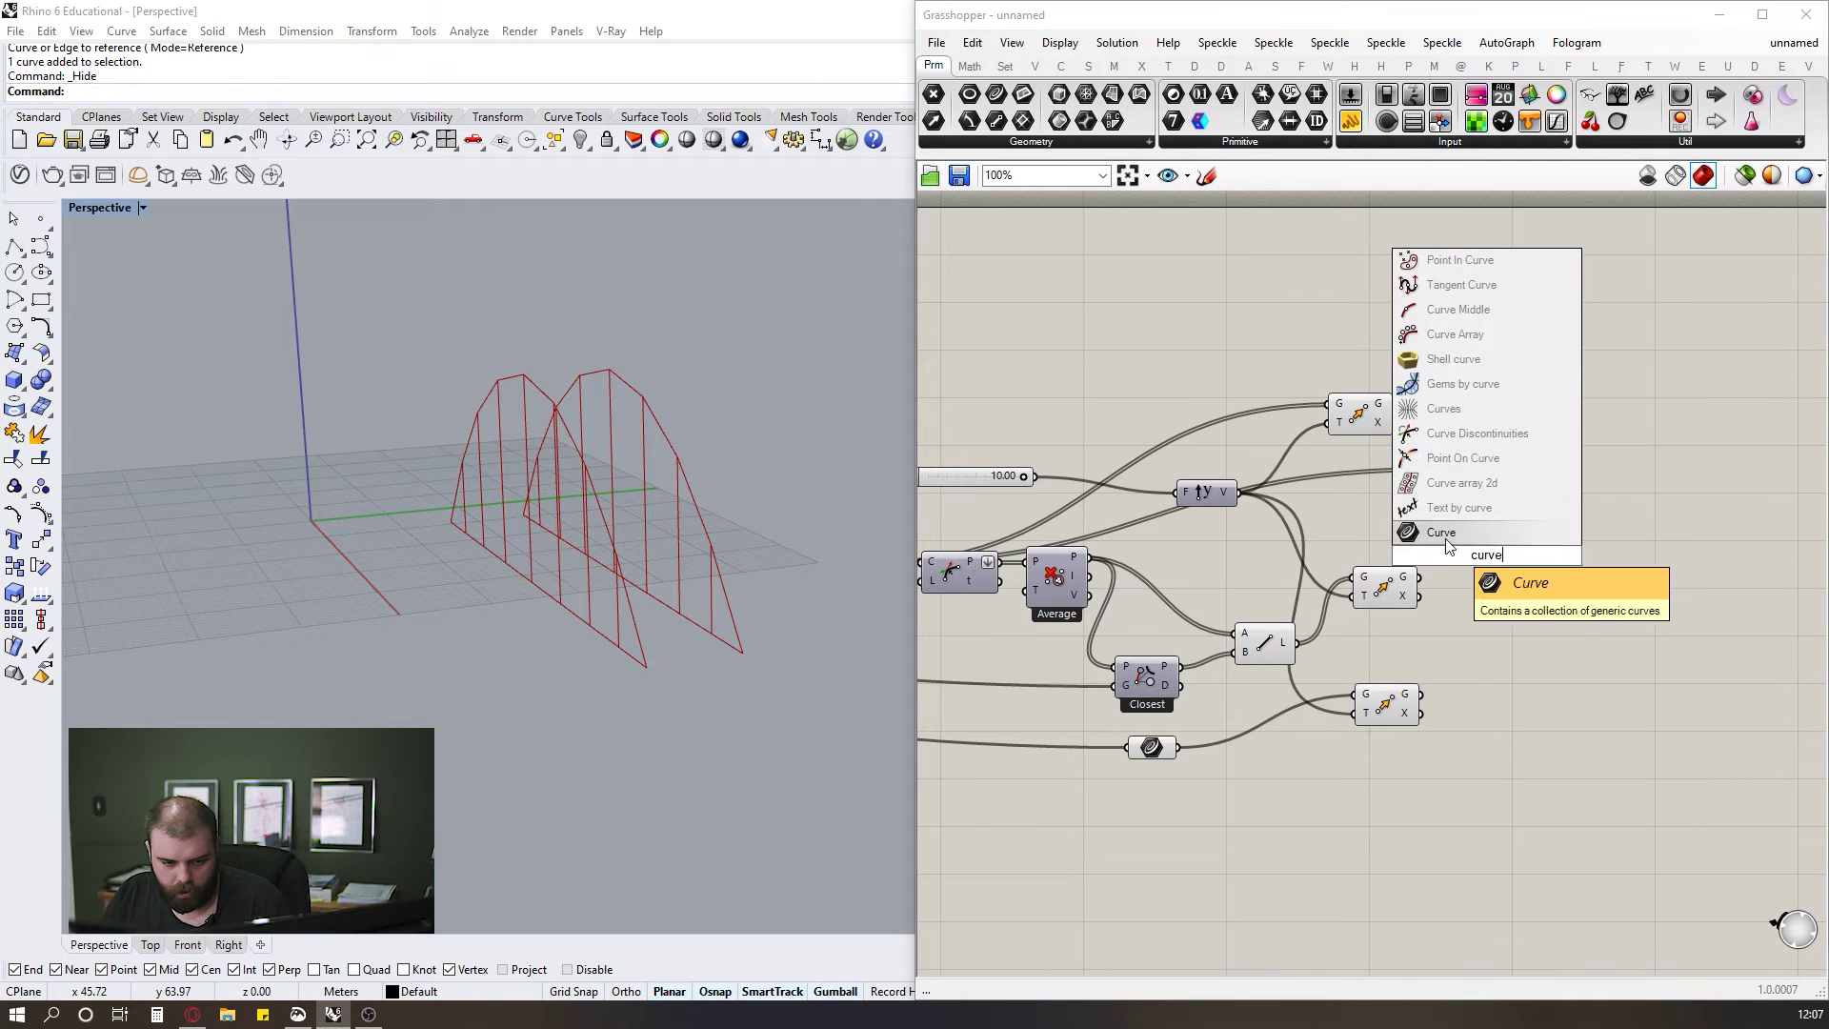
left_click(1442, 534)
scroll(1467, 581, "up", 2)
left_click(1376, 610)
left_click_drag(1393, 612, 1586, 511)
left_click(1601, 515)
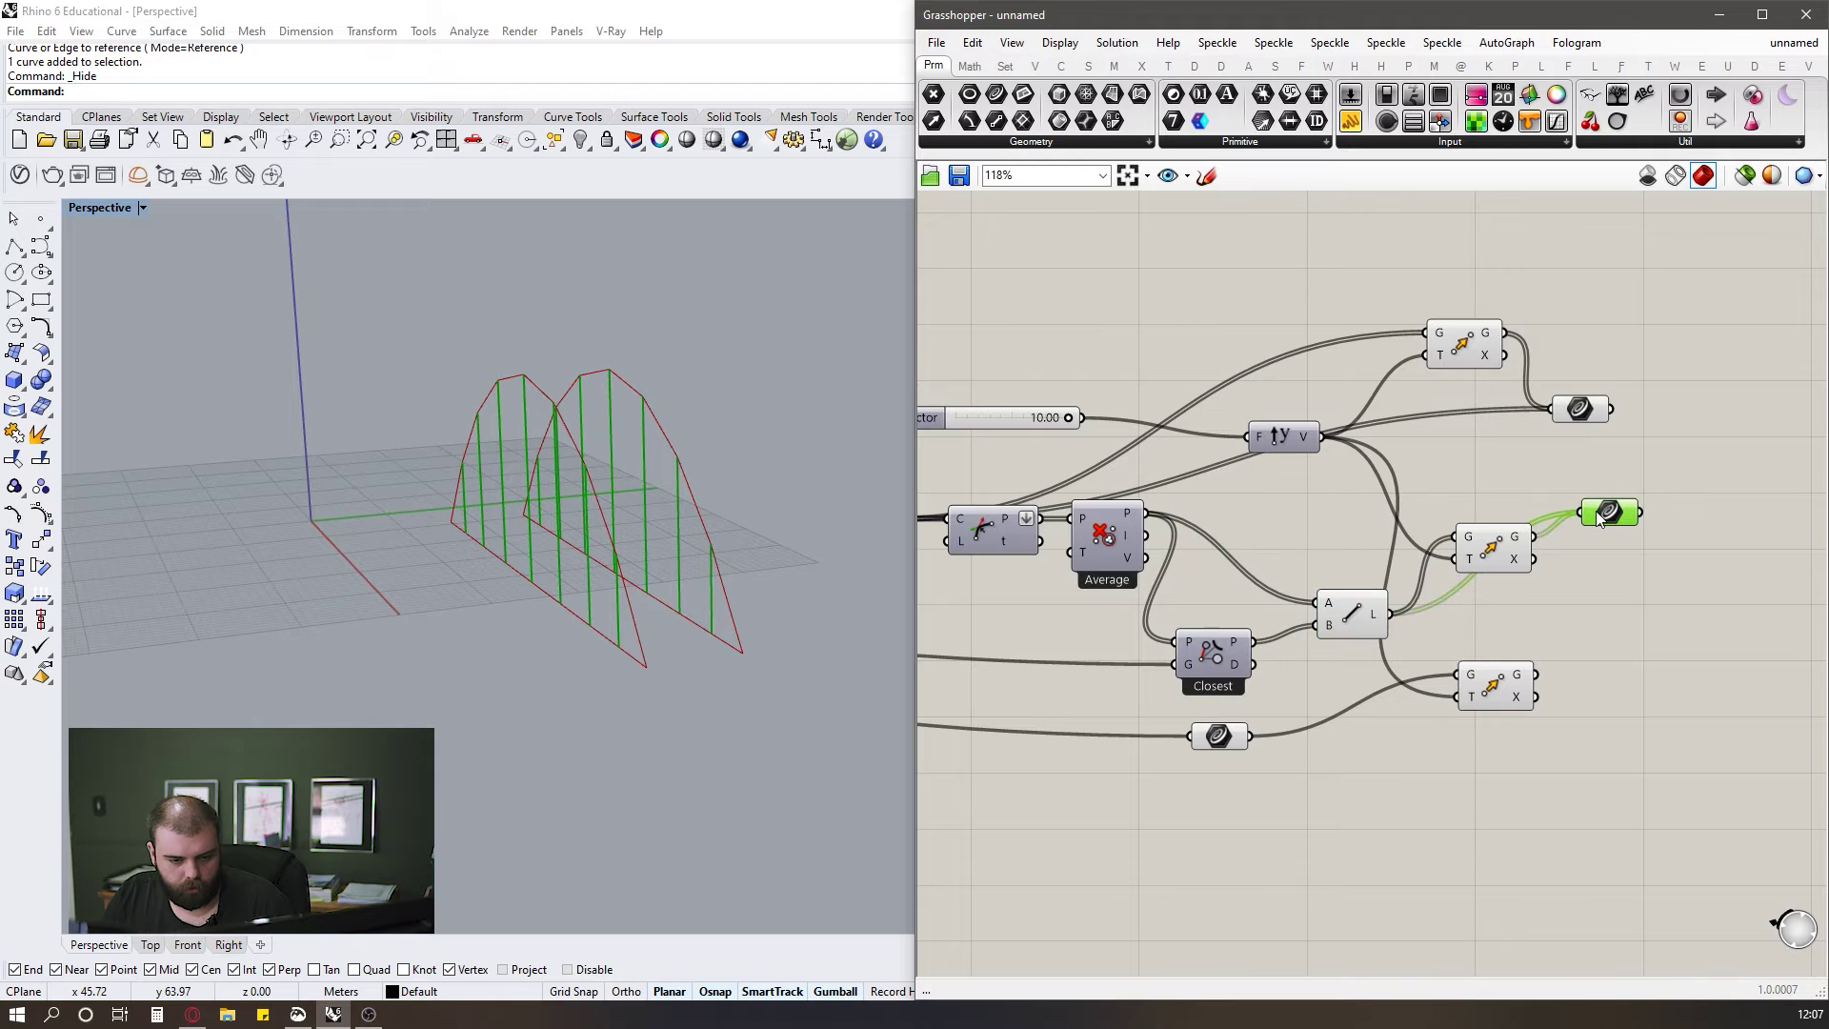
Add a third Curve parameter that collects the moved base curve and the original base Curve parameter.
scroll(1477, 590, "up", 1)
double_click(1523, 620)
type("curve")
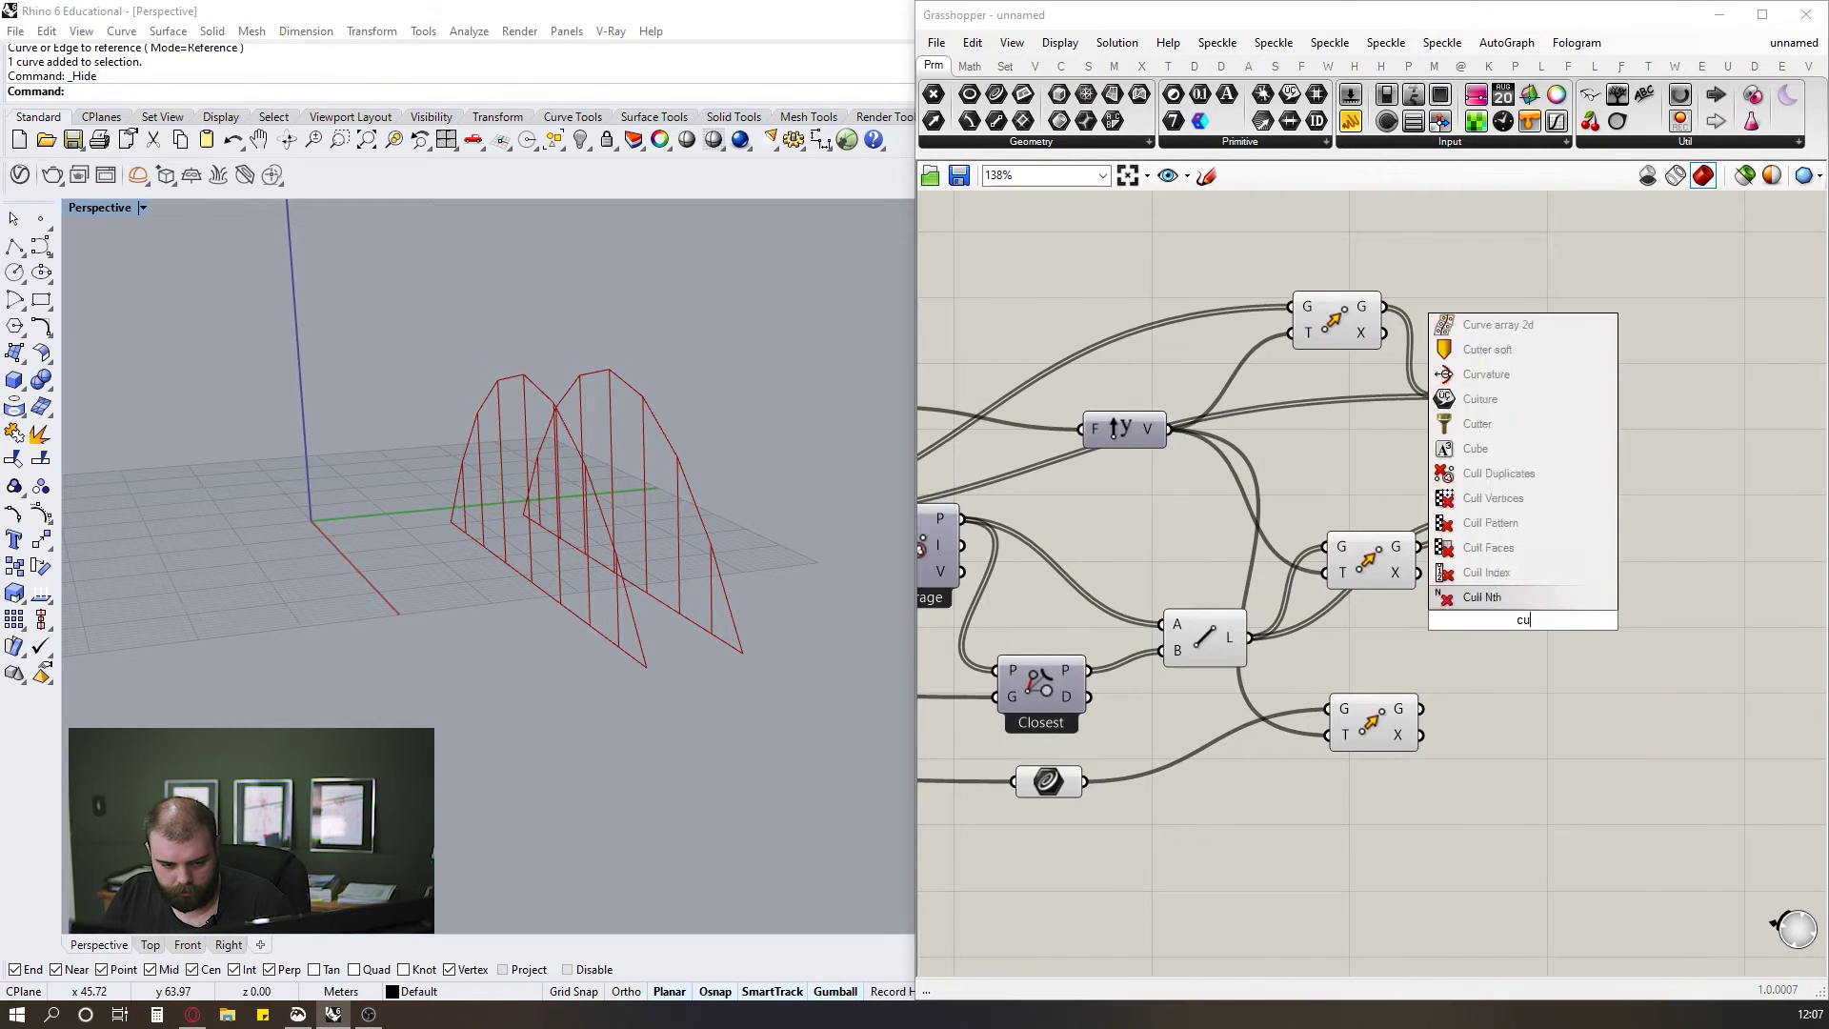
left_click(1482, 597)
left_click_drag(1420, 709, 1512, 676)
left_click_drag(1085, 781, 1533, 792, "shift")
left_click(1541, 655)
scroll(1422, 741, "up", 3)
left_click(1419, 745)
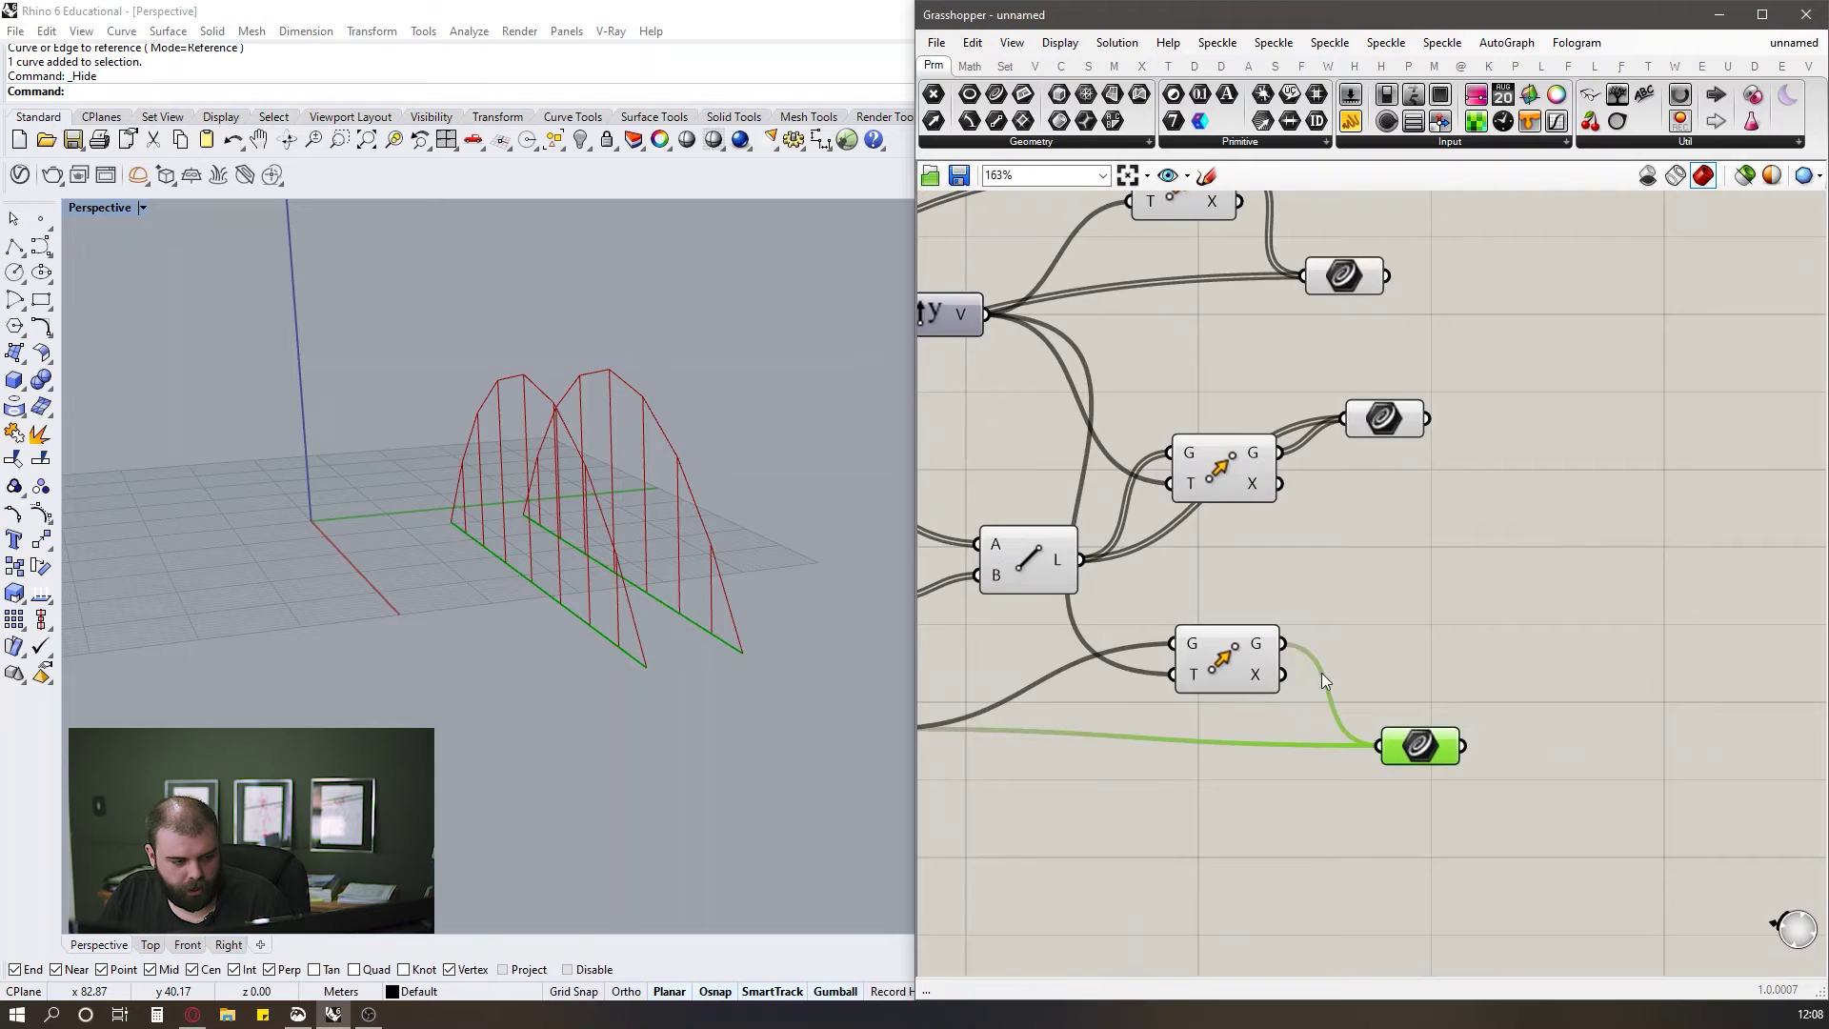
Add a Loft component fed by the collected base curves to create the deck surface between the two arches.
scroll(1334, 695, "down", 2)
right_click_drag(717, 569, 603, 597)
scroll(735, 621, "up", 4)
double_click(1465, 716)
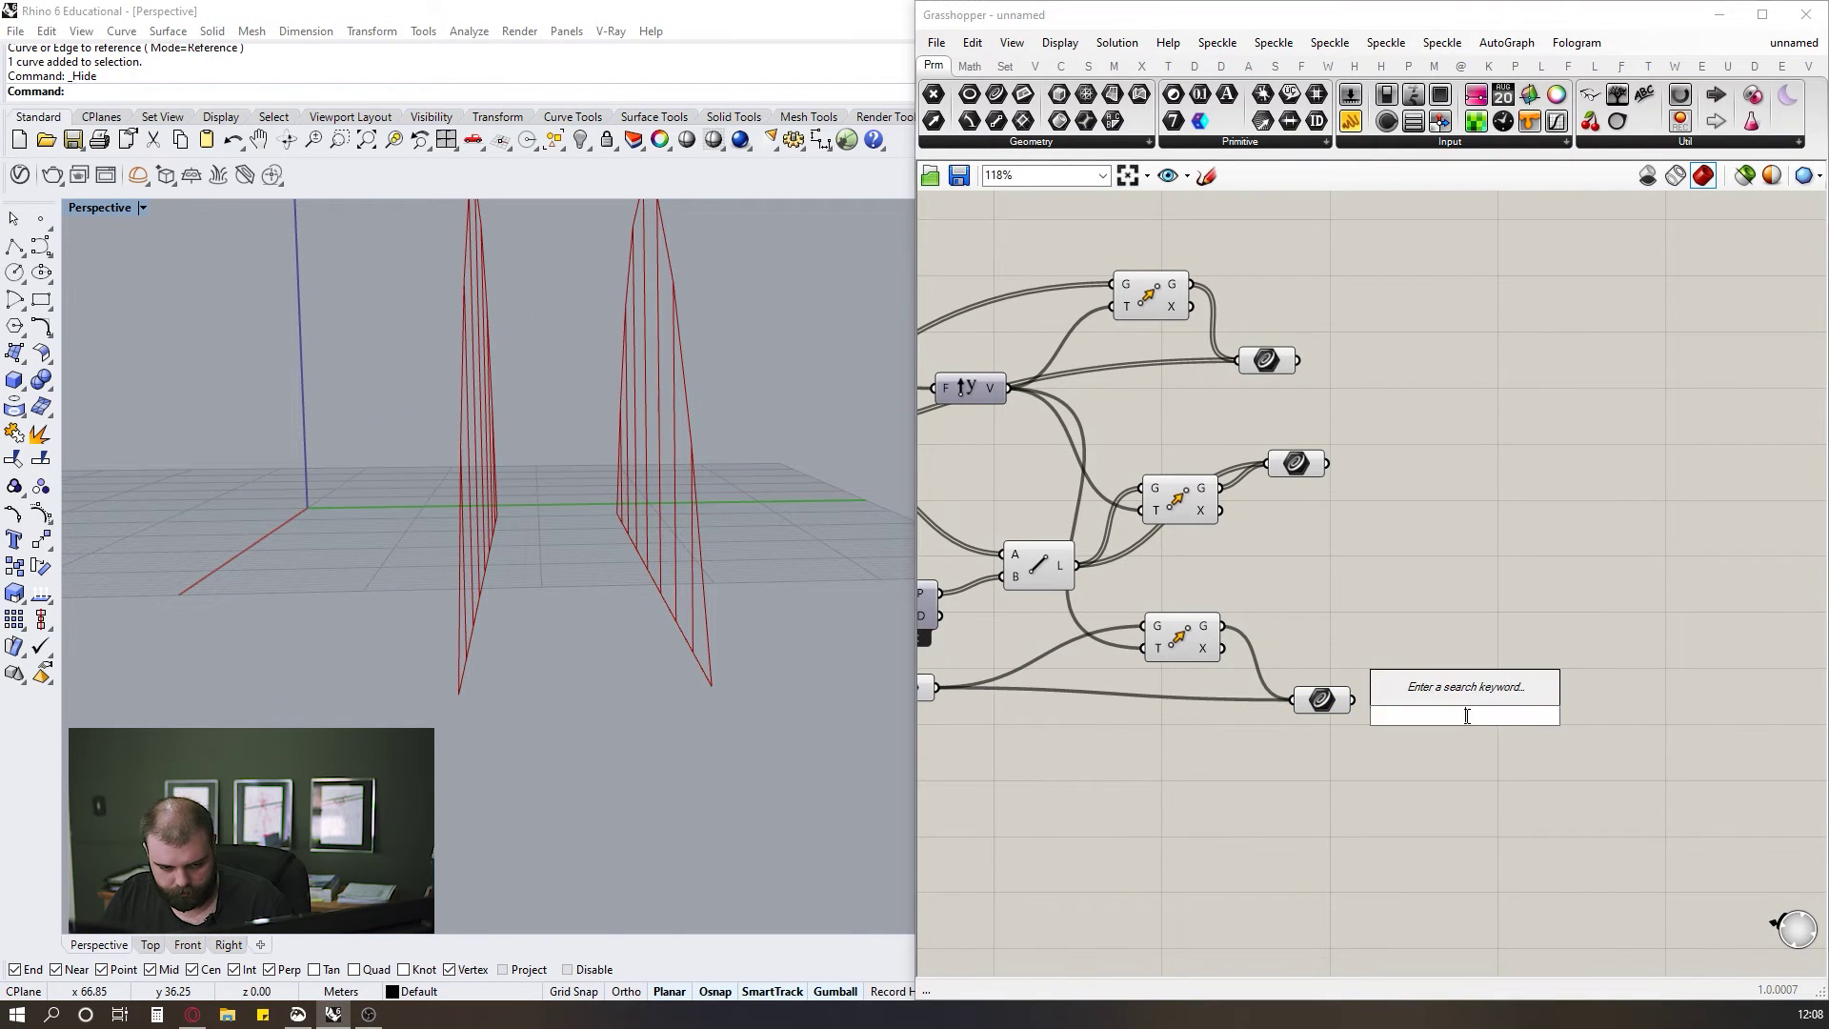
type("loft")
left_click(1441, 693)
left_click_drag(1424, 710, 1426, 709)
left_click_drag(1454, 724, 1421, 748)
right_click_drag(655, 661, 692, 644)
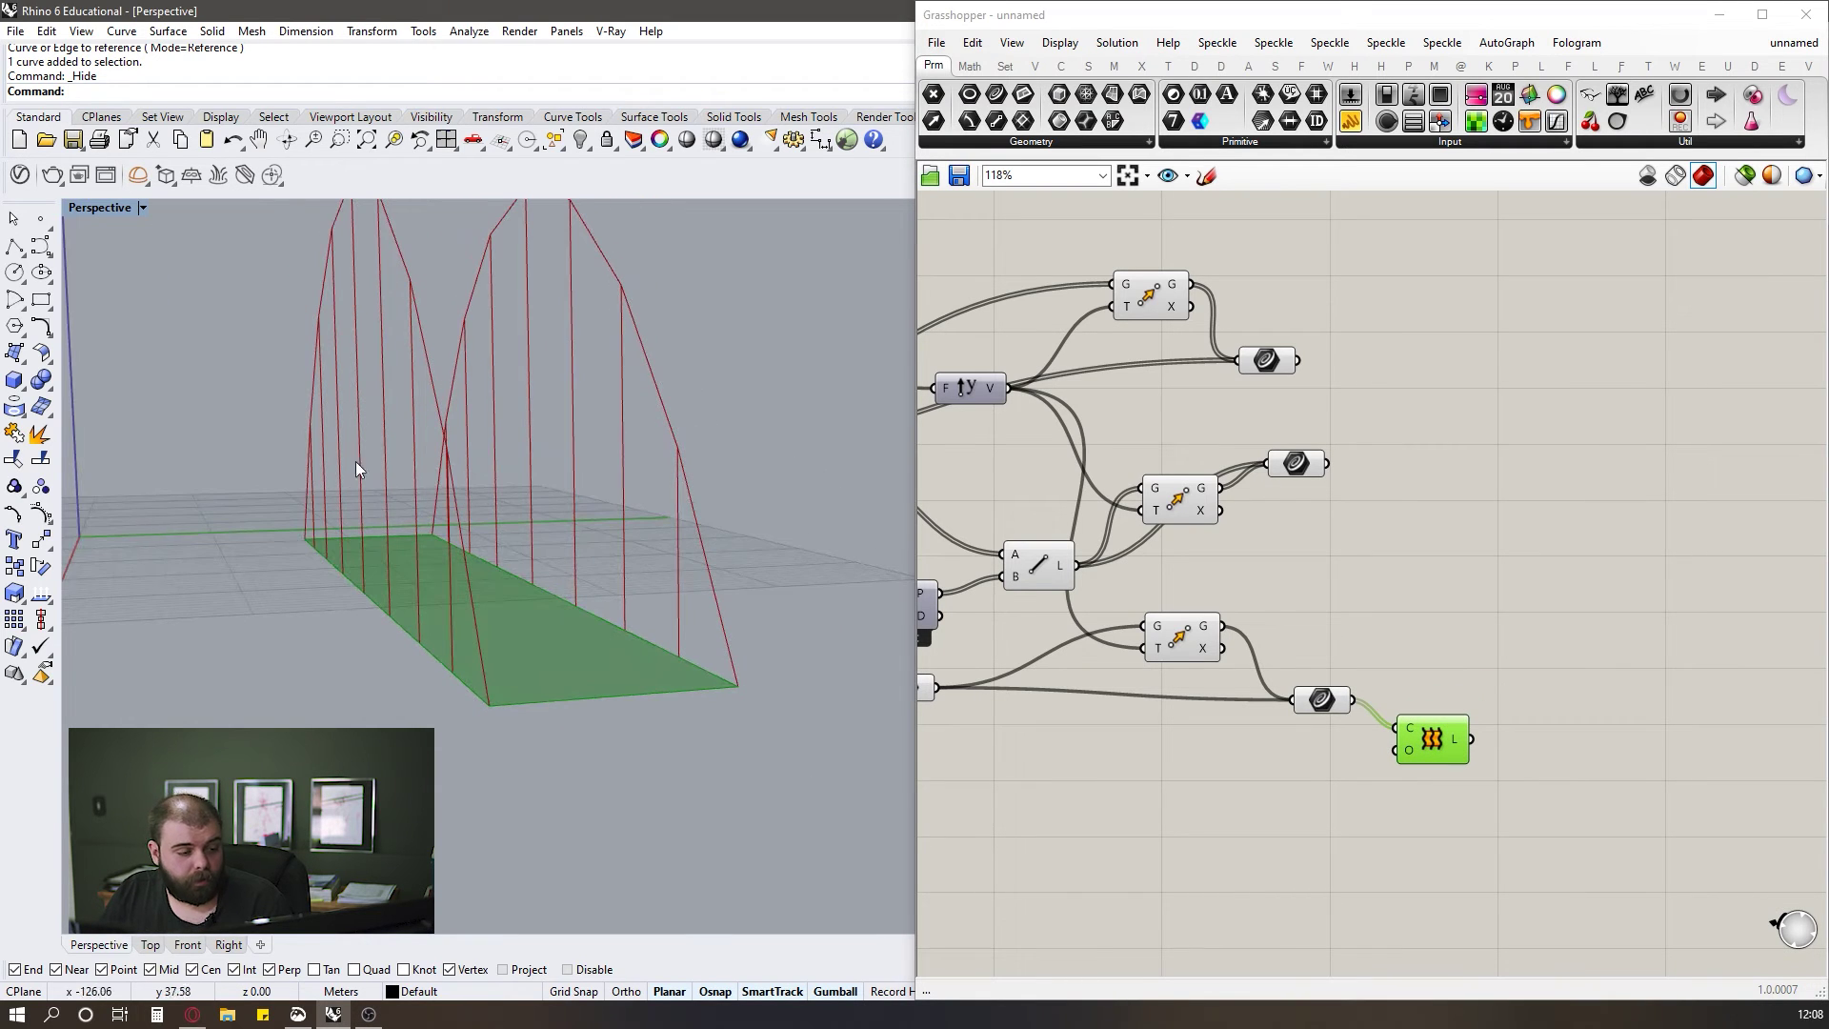
right_click_drag(511, 577, 594, 454)
right_click_drag(637, 796, 432, 432)
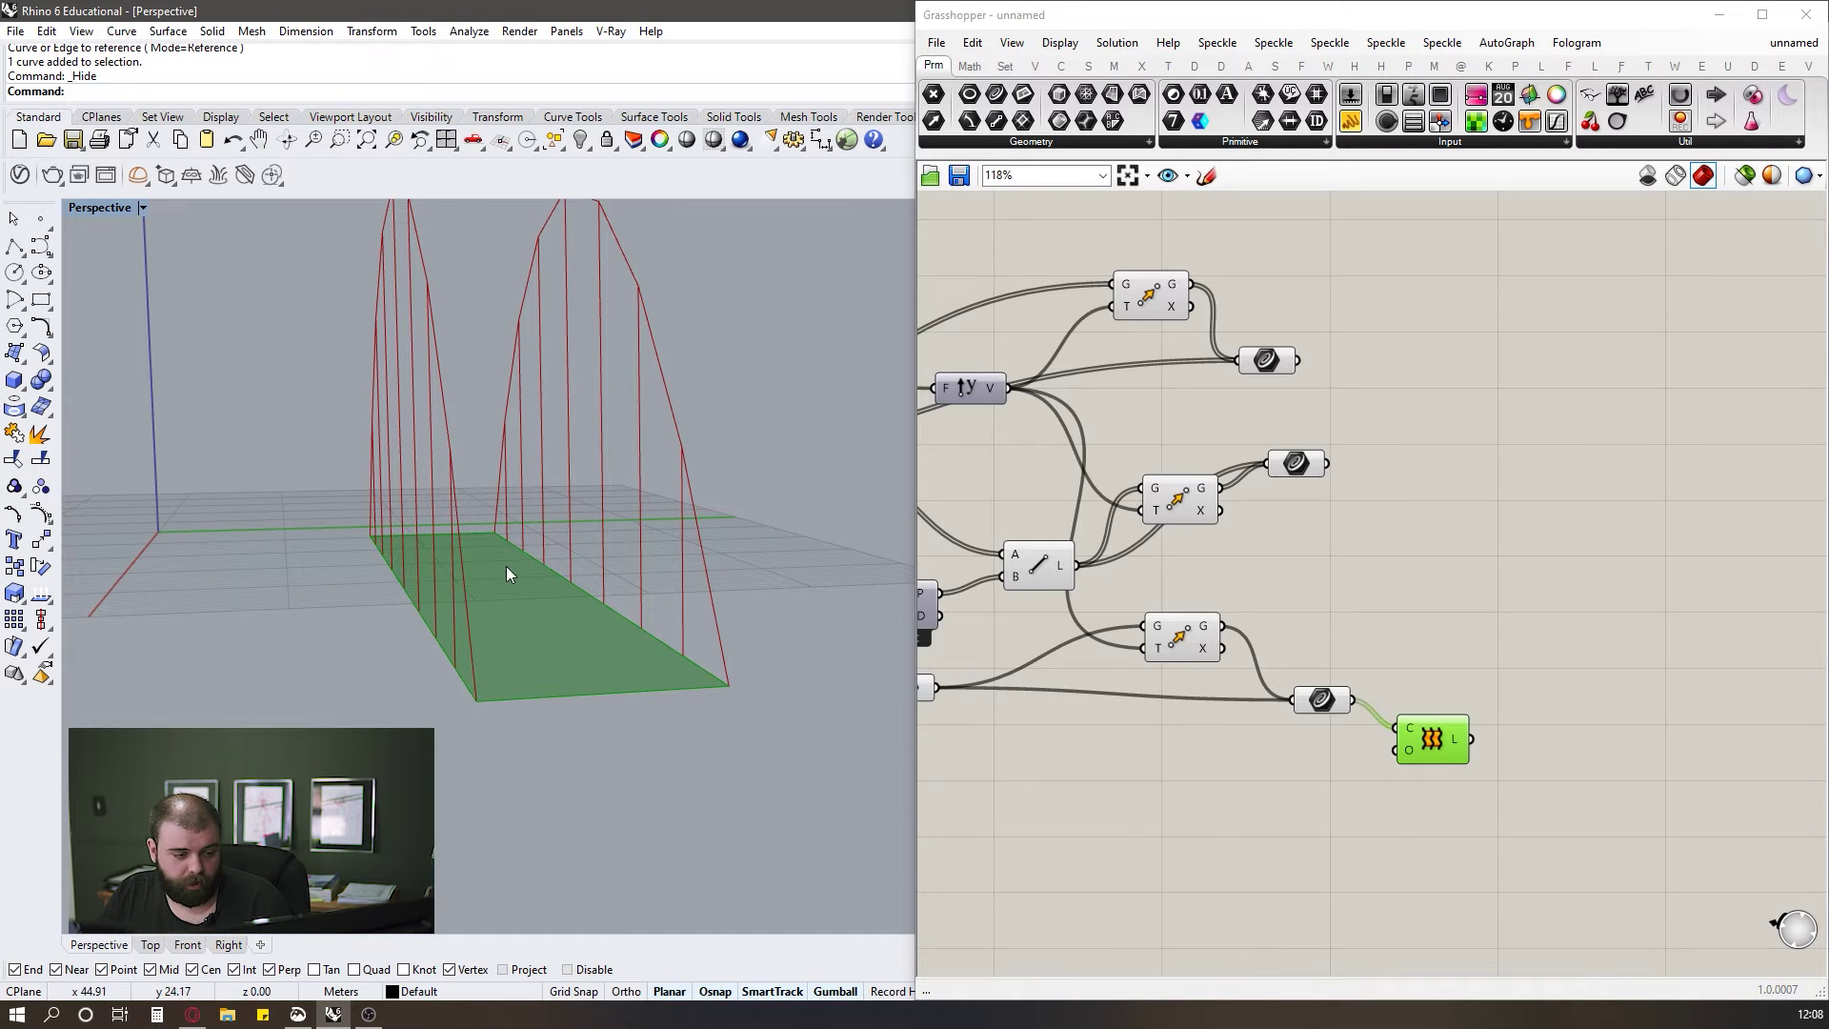
right_click_drag(506, 565, 294, 351)
Reposition the vertical lines' Curve parameter lower, beside its Move component, and view the two arches with the deck.
left_click_drag(1295, 463, 1301, 488)
left_click_drag(1326, 513, 1327, 515)
right_click_drag(610, 548, 688, 570)
scroll(760, 632, "down", 5)
right_click_drag(760, 633, 731, 630)
left_click(1355, 591)
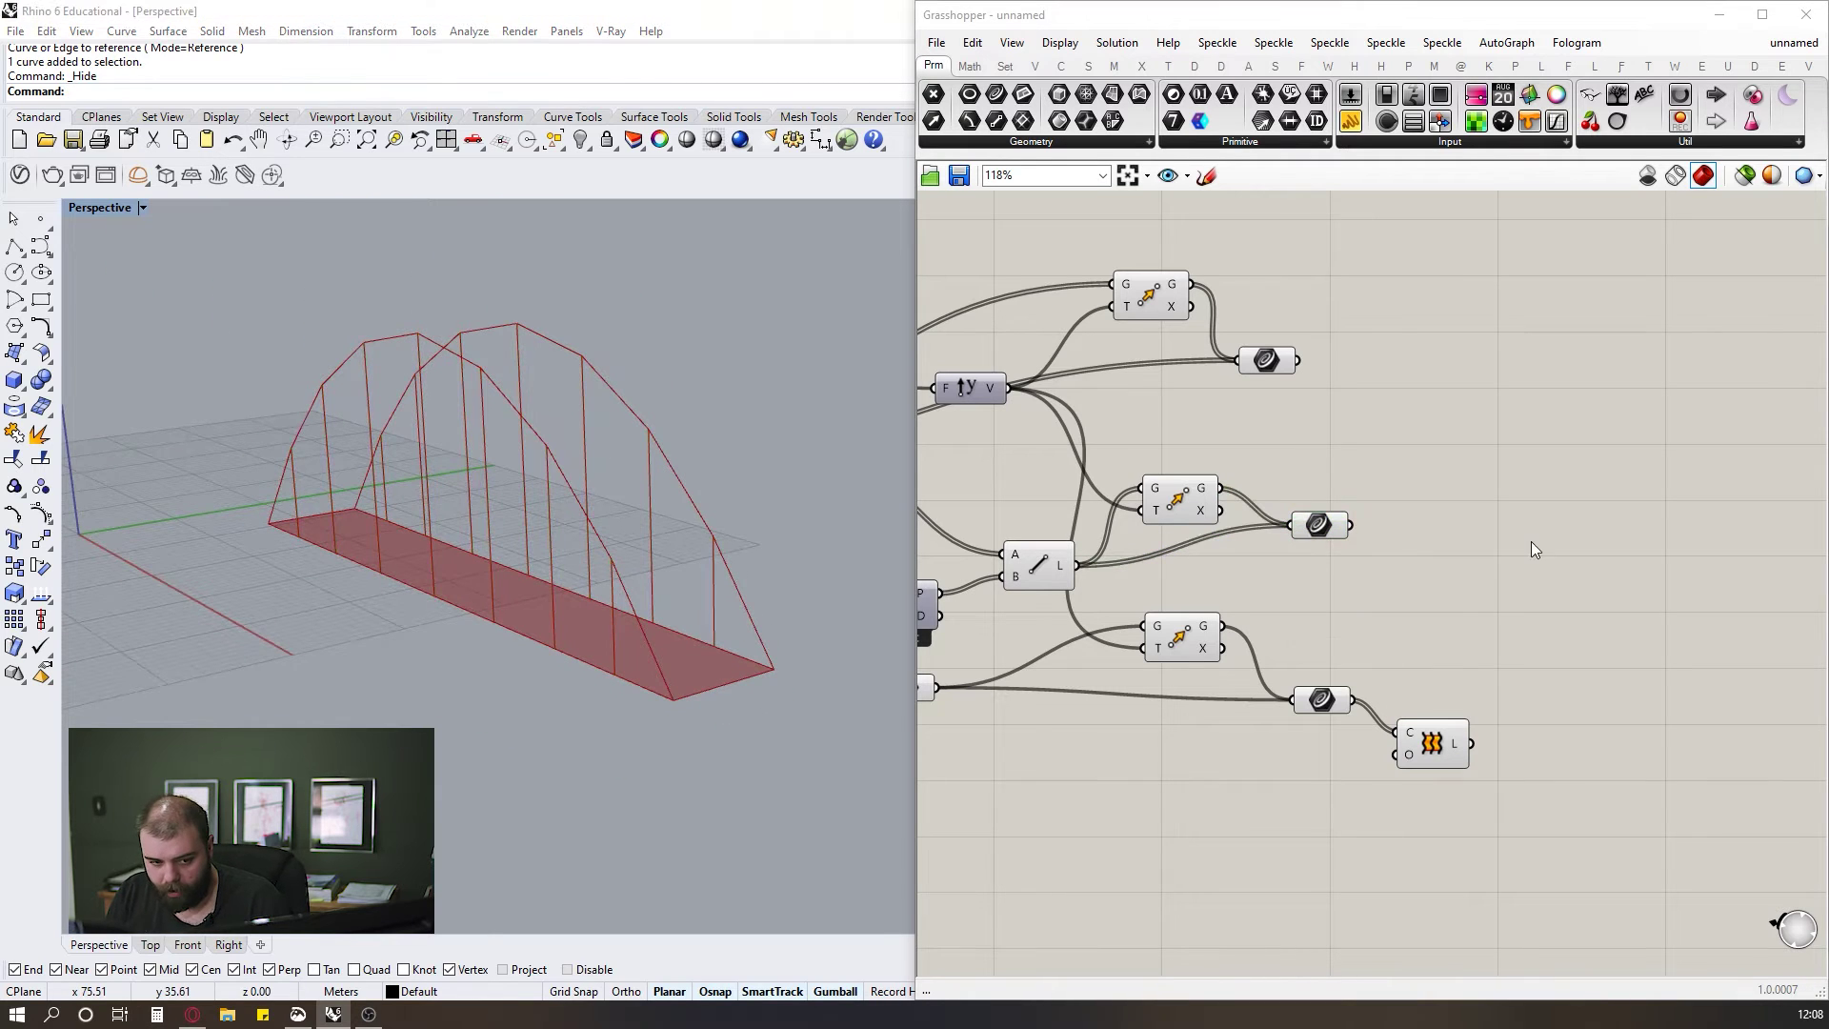
Add a Pipe component and feed its curve input with the collected vertical lines.
double_click(1531, 541)
type("pi")
left_click(1500, 520)
scroll(1334, 545, "up", 2)
left_click_drag(1280, 540, 1455, 511)
right_click_drag(597, 477, 583, 397)
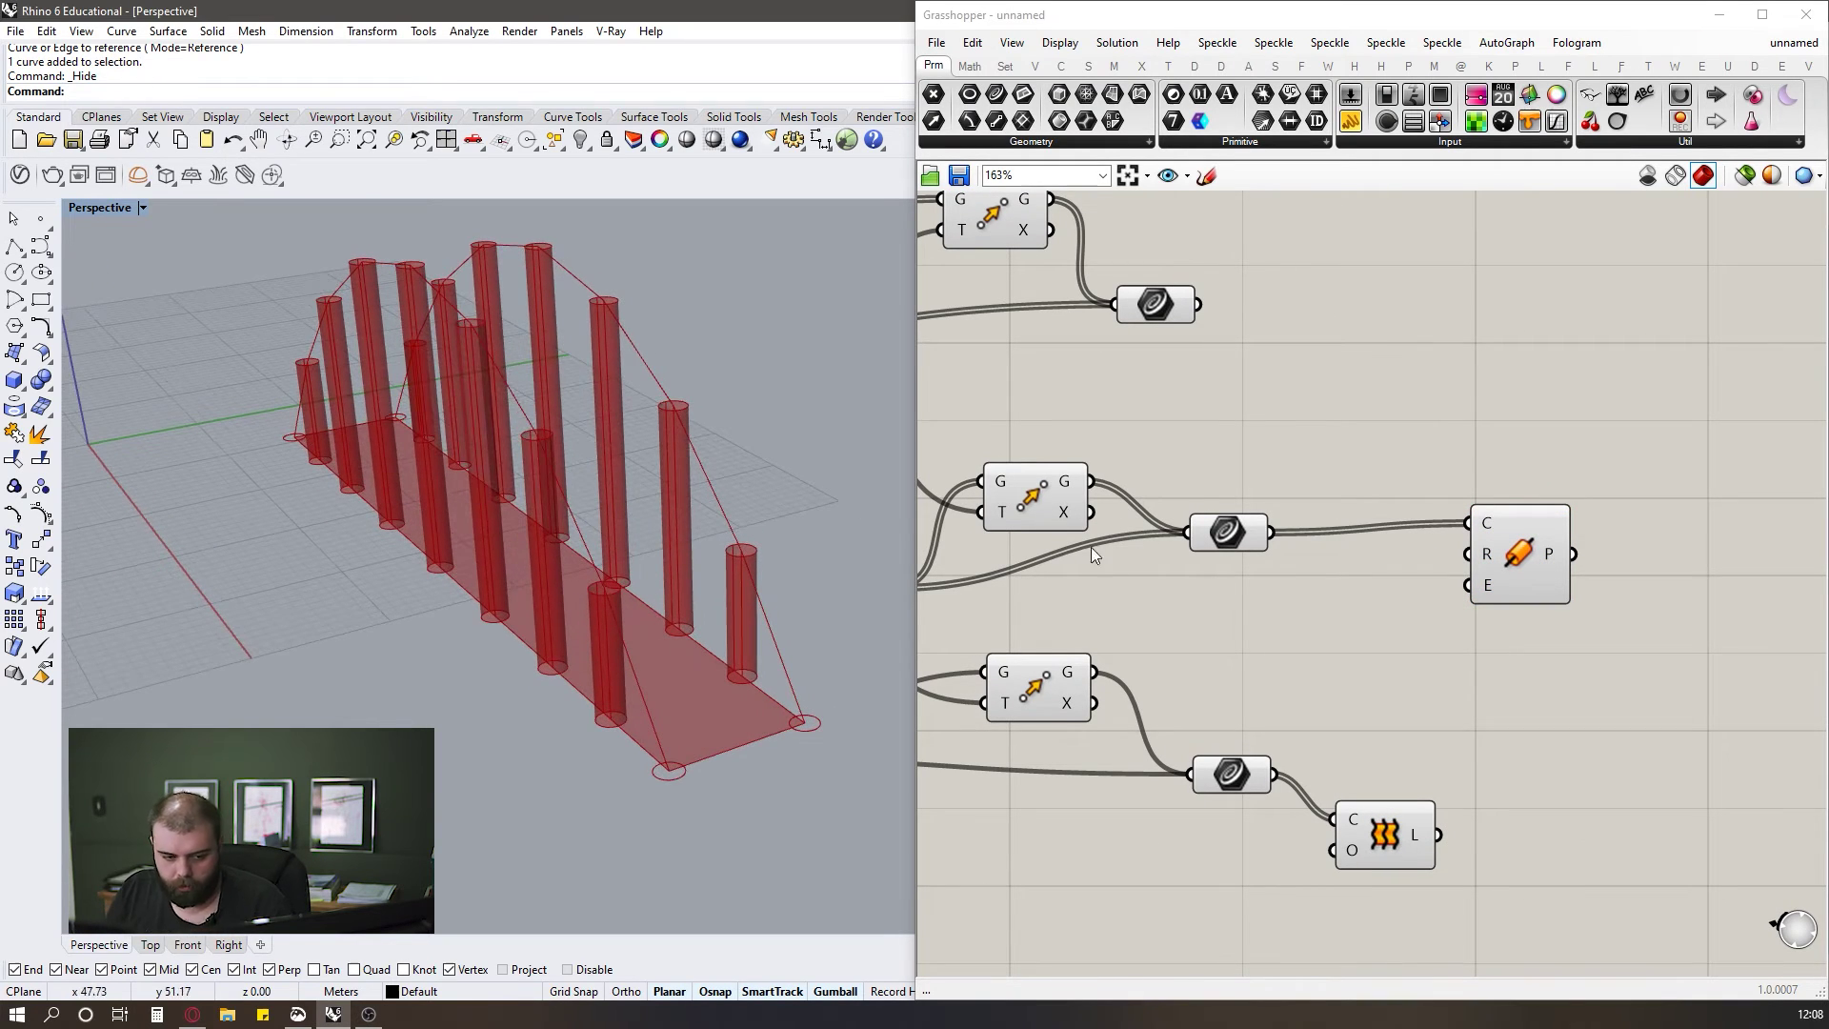
Add a number slider from 0 to 0.100 and connect it to the Pipe component's radius.
left_click(1225, 671)
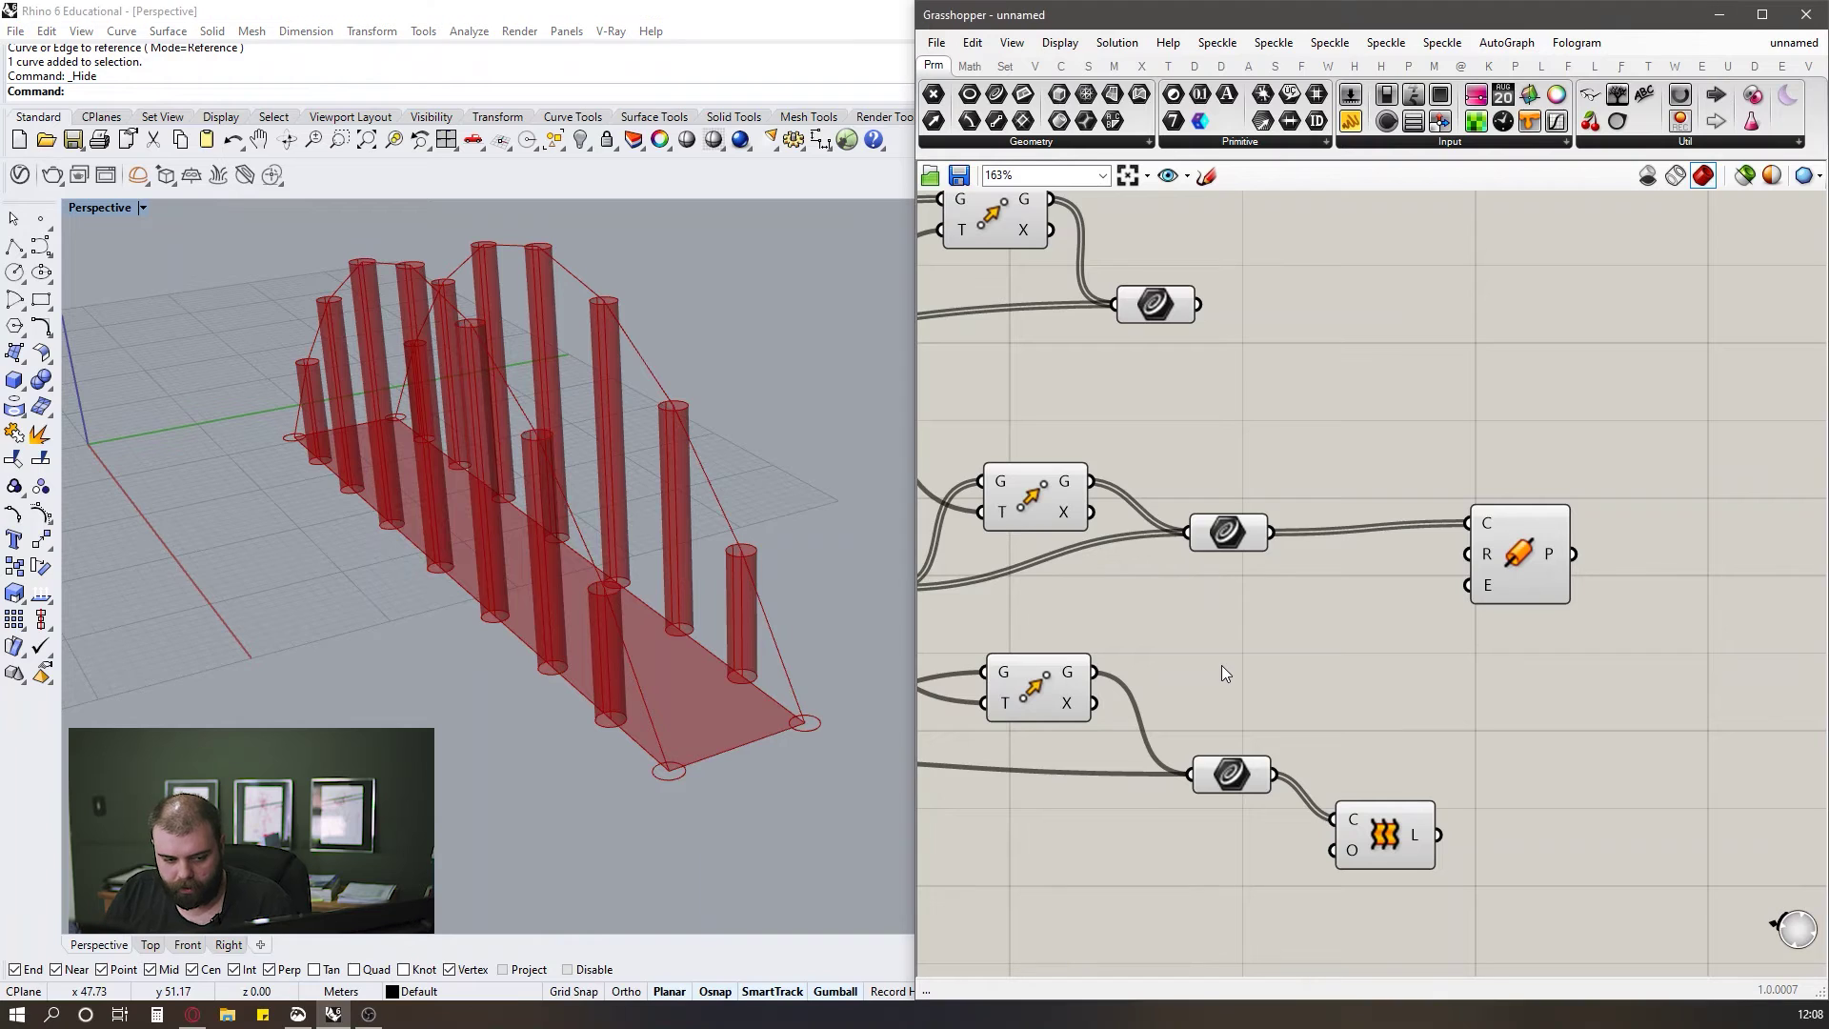
double_click(1238, 608)
type("0")
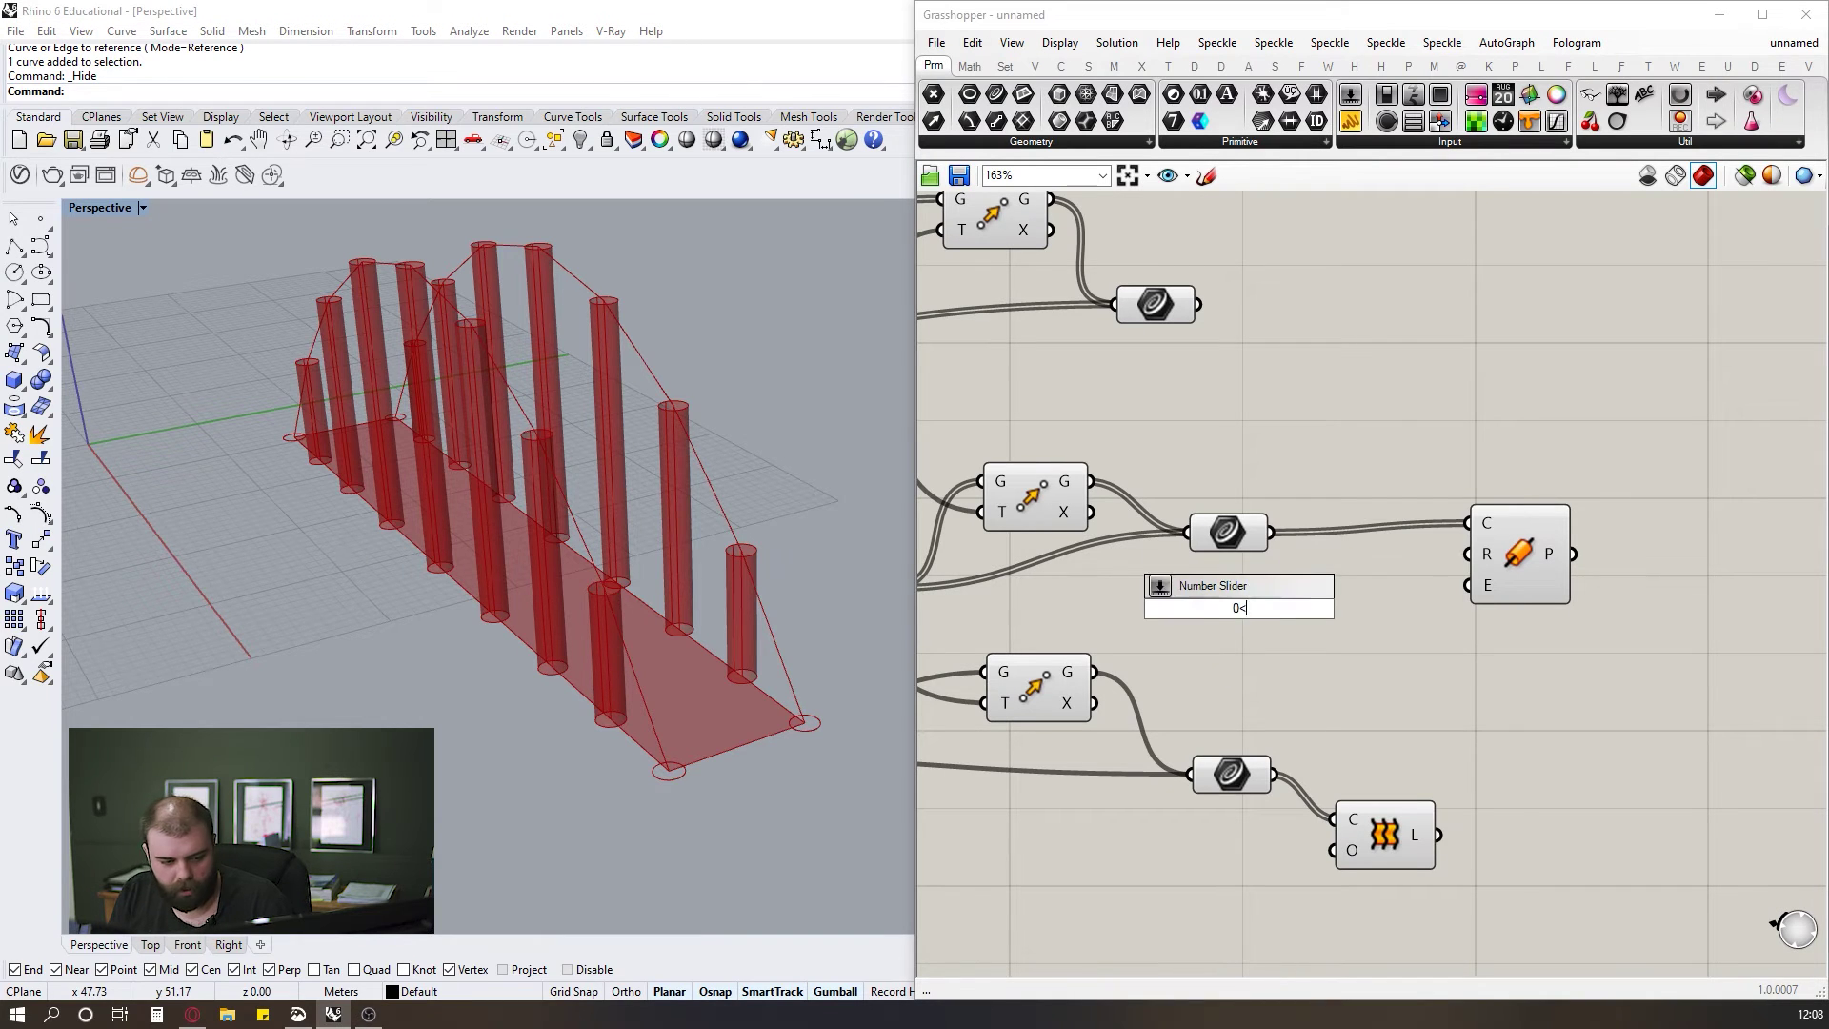
type("<.100")
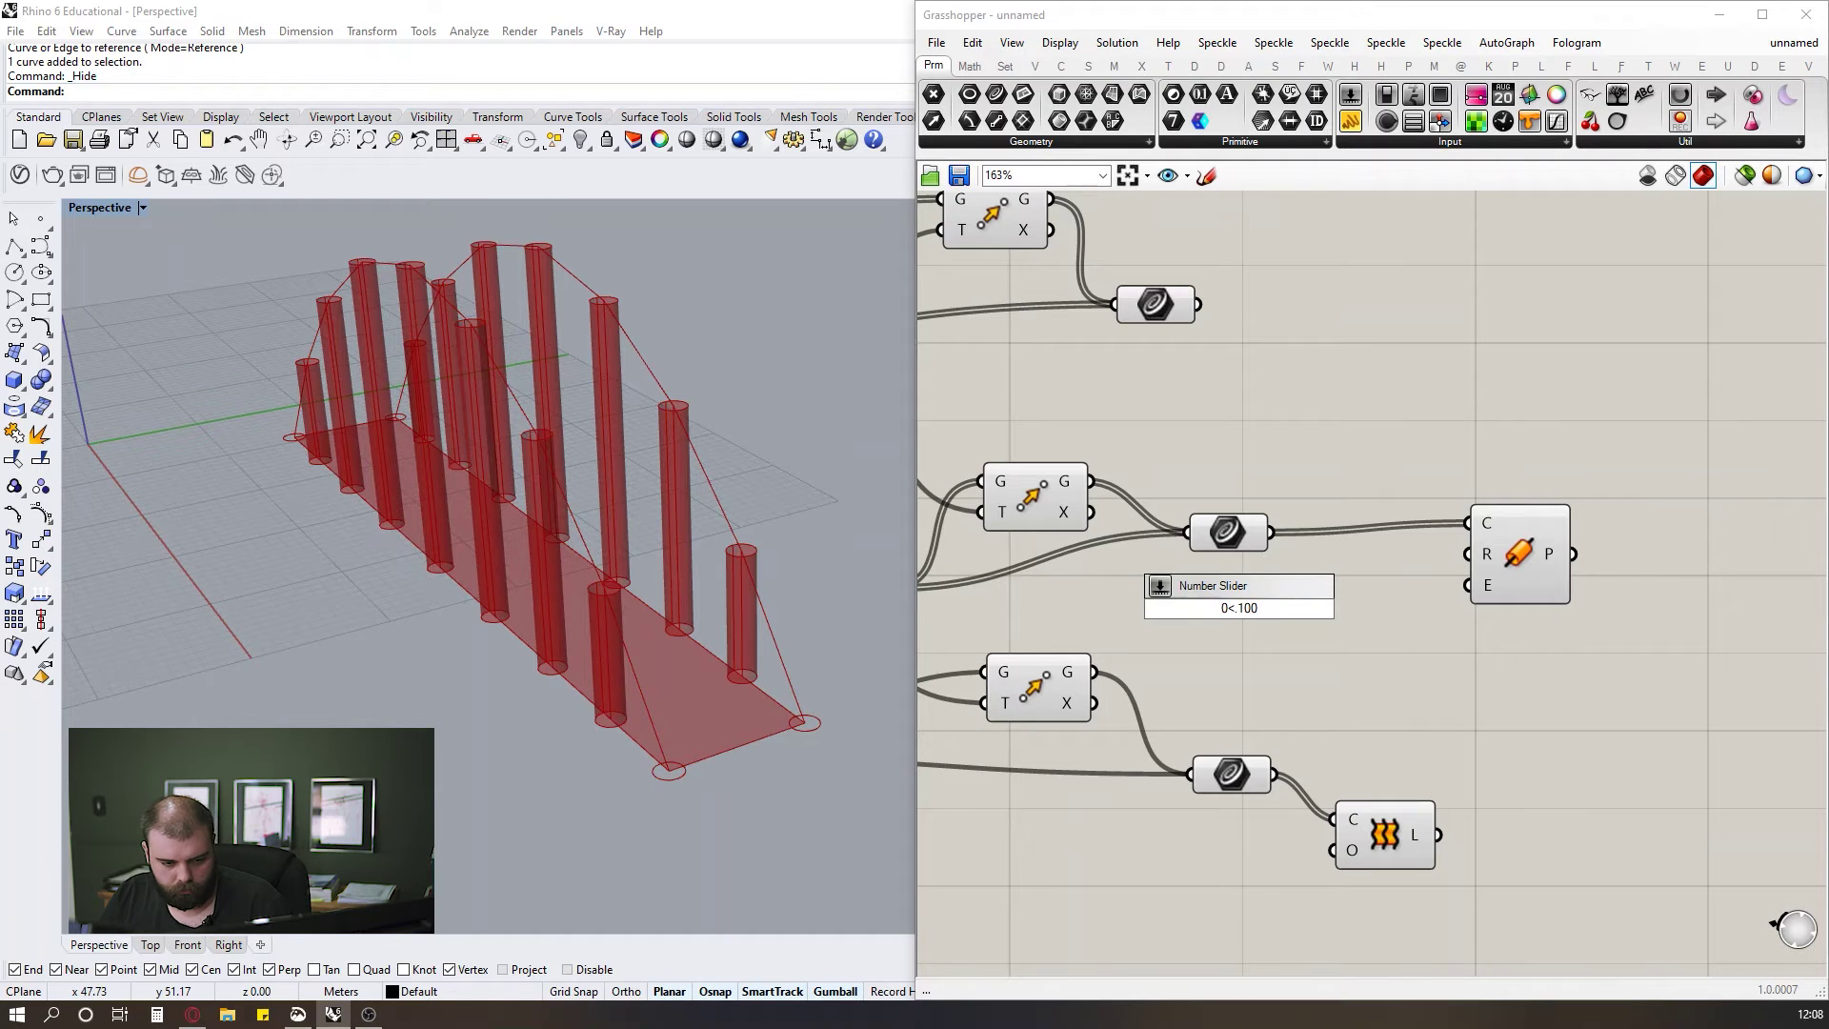
key("Return")
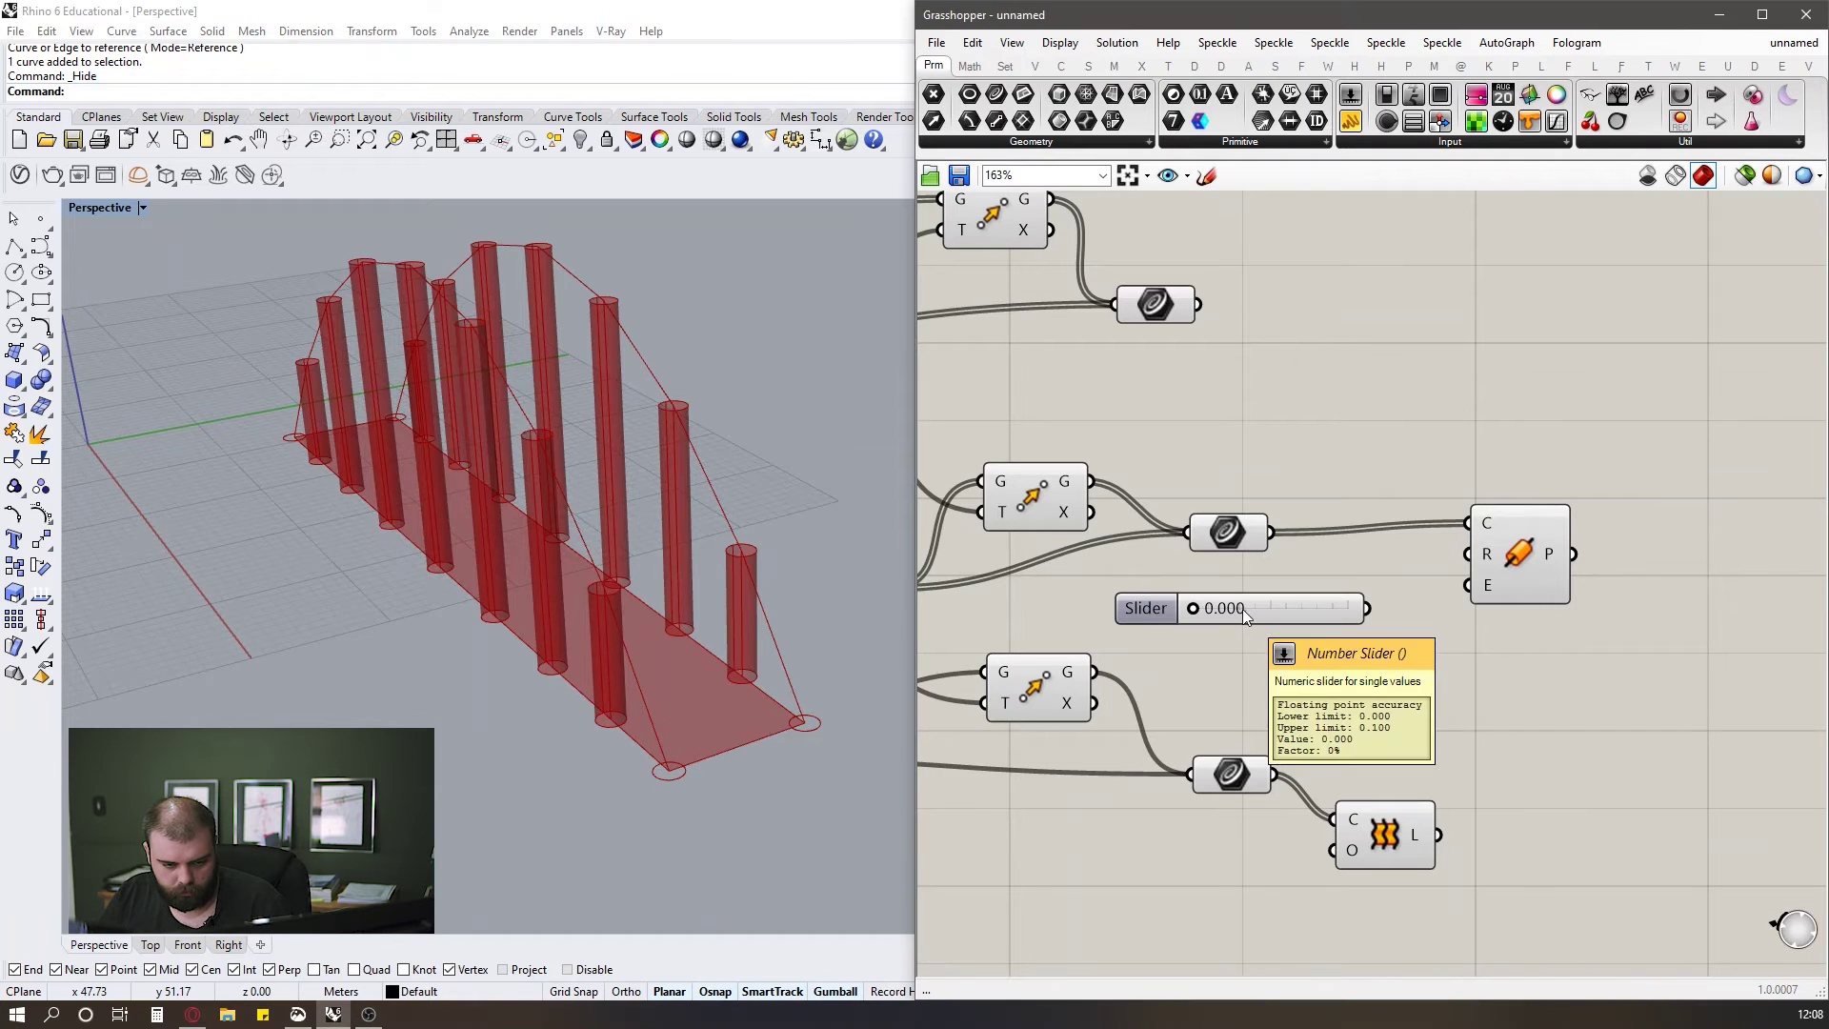
left_click_drag(1366, 608, 1463, 554)
Set the vertical lines' pipe radius to 0.056, checking the thickness close up in the Rhino viewport.
scroll(1248, 623, "up", 2)
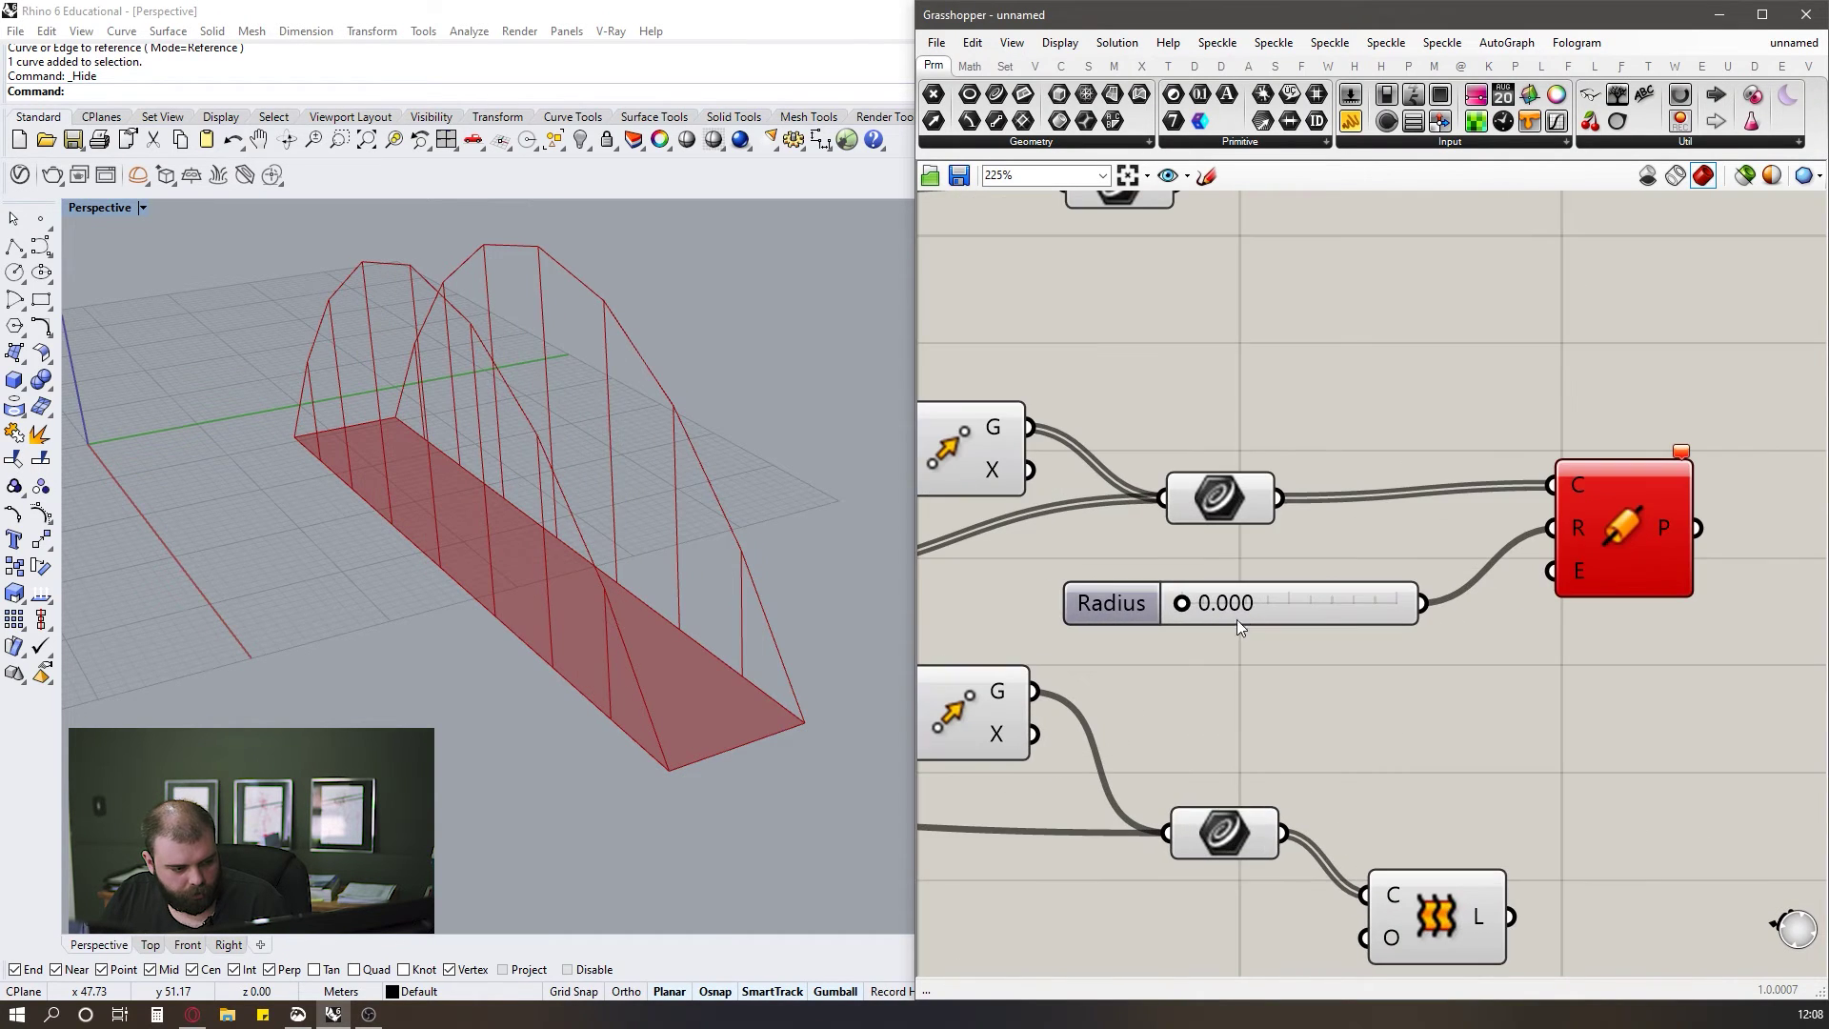
left_click_drag(1183, 602, 1274, 606)
scroll(408, 249, "up", 6)
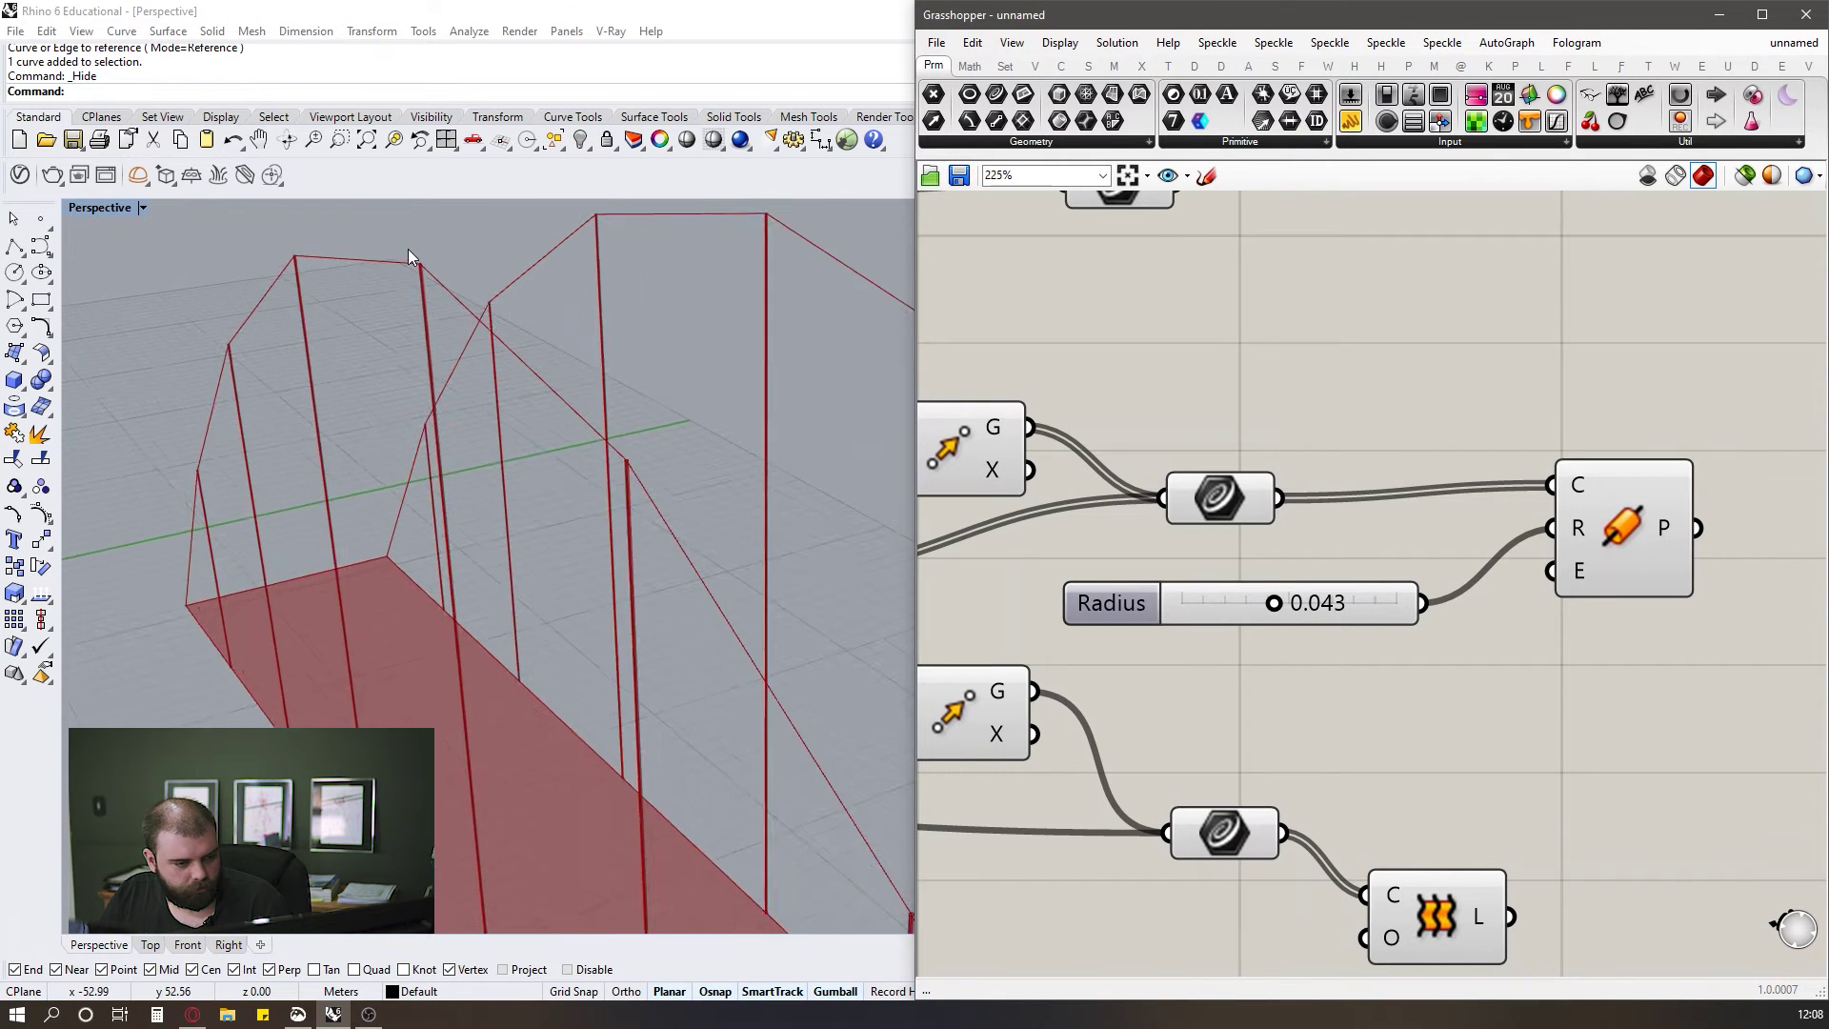
mouse_move(1273, 606)
left_mouse_down()
mouse_move(1318, 606)
mouse_move(1267, 606)
mouse_move(1296, 606)
left_mouse_up()
scroll(1292, 612, "down", 4)
scroll(556, 311, "down", 2)
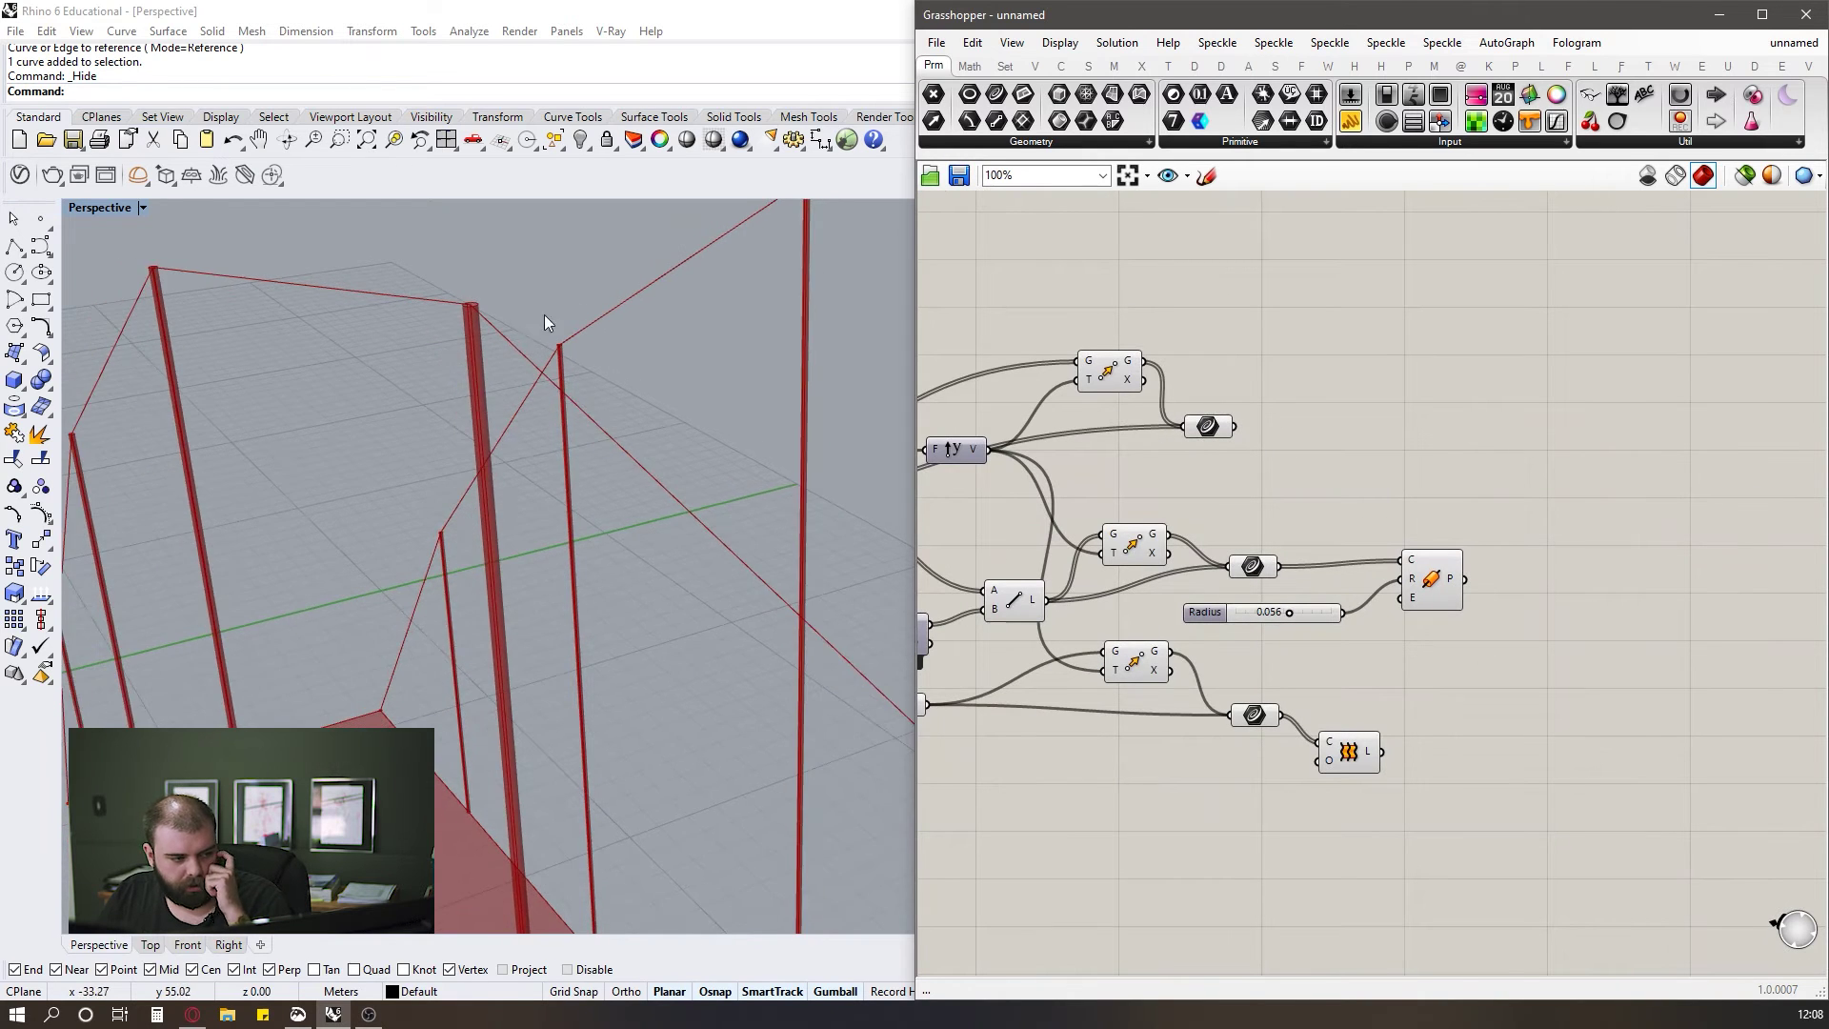
Duplicate the Pipe component together with its Radius slider and place the copies above the originals.
scroll(359, 298, "down", 3)
scroll(358, 295, "down", 3)
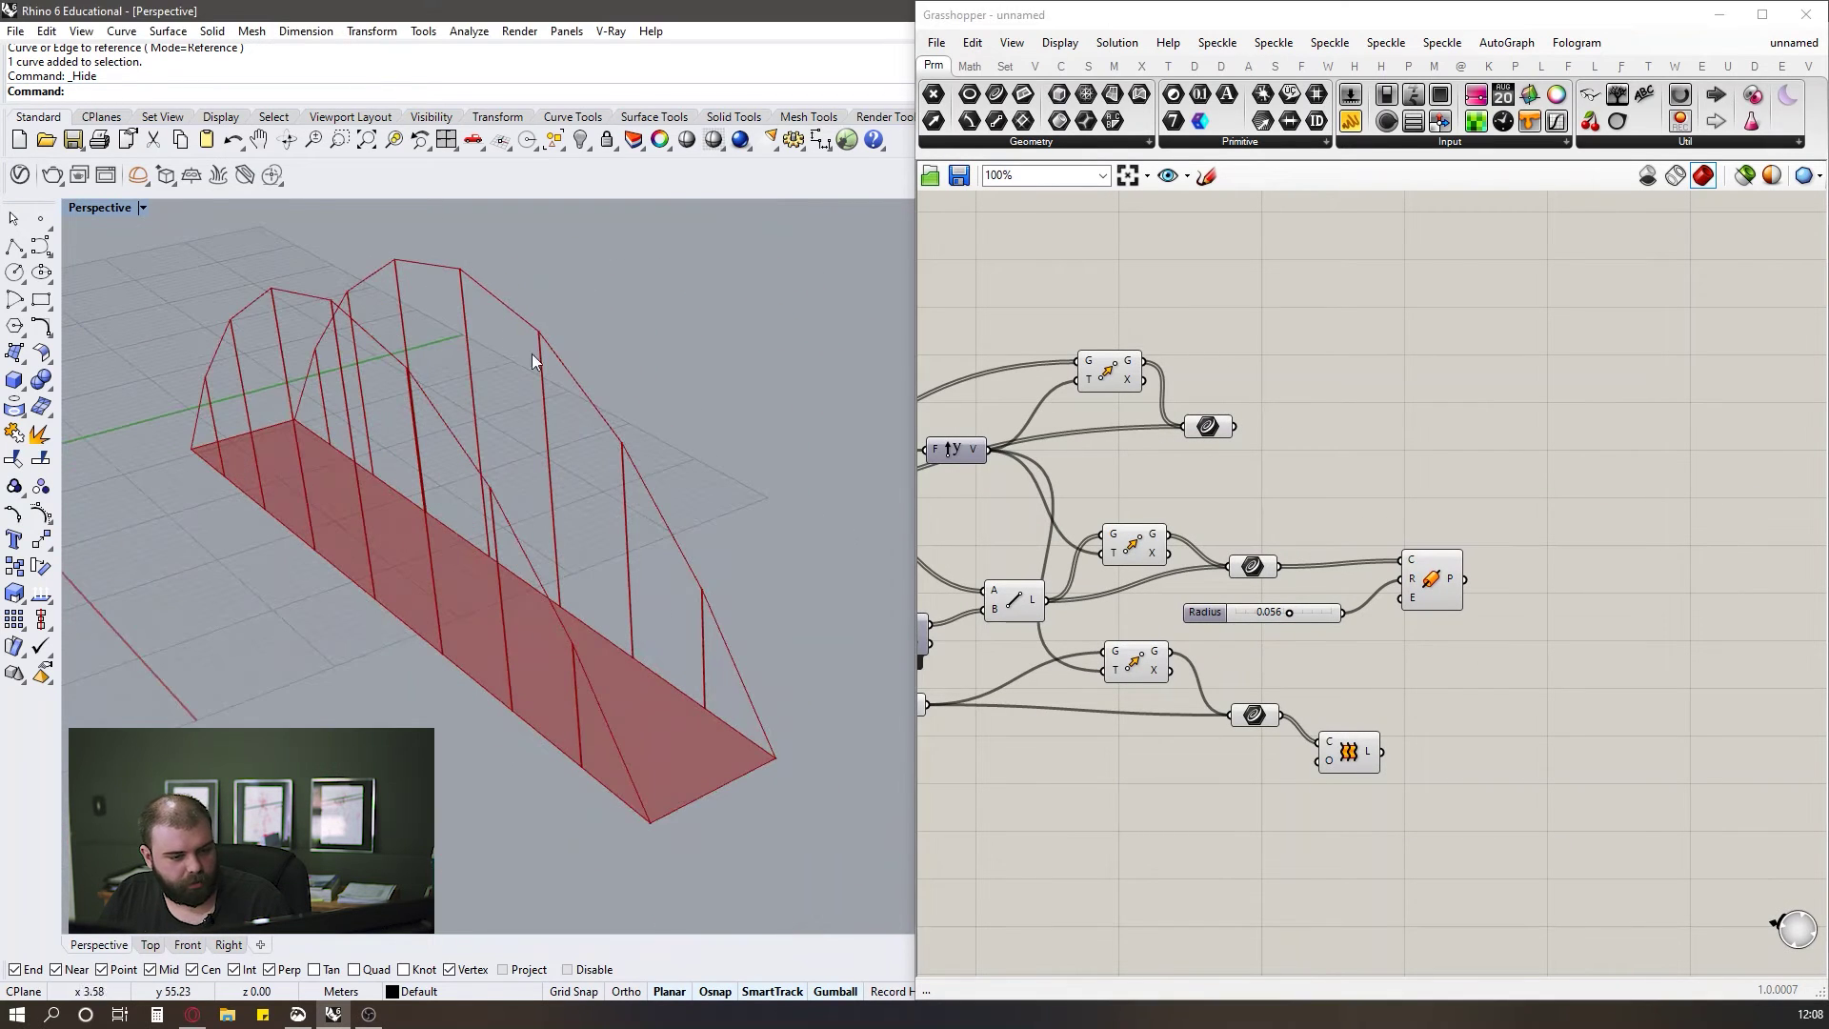
left_click_drag(1536, 694, 1303, 526)
left_click_drag(1444, 583, 1439, 465, "alt")
left_click(1321, 387)
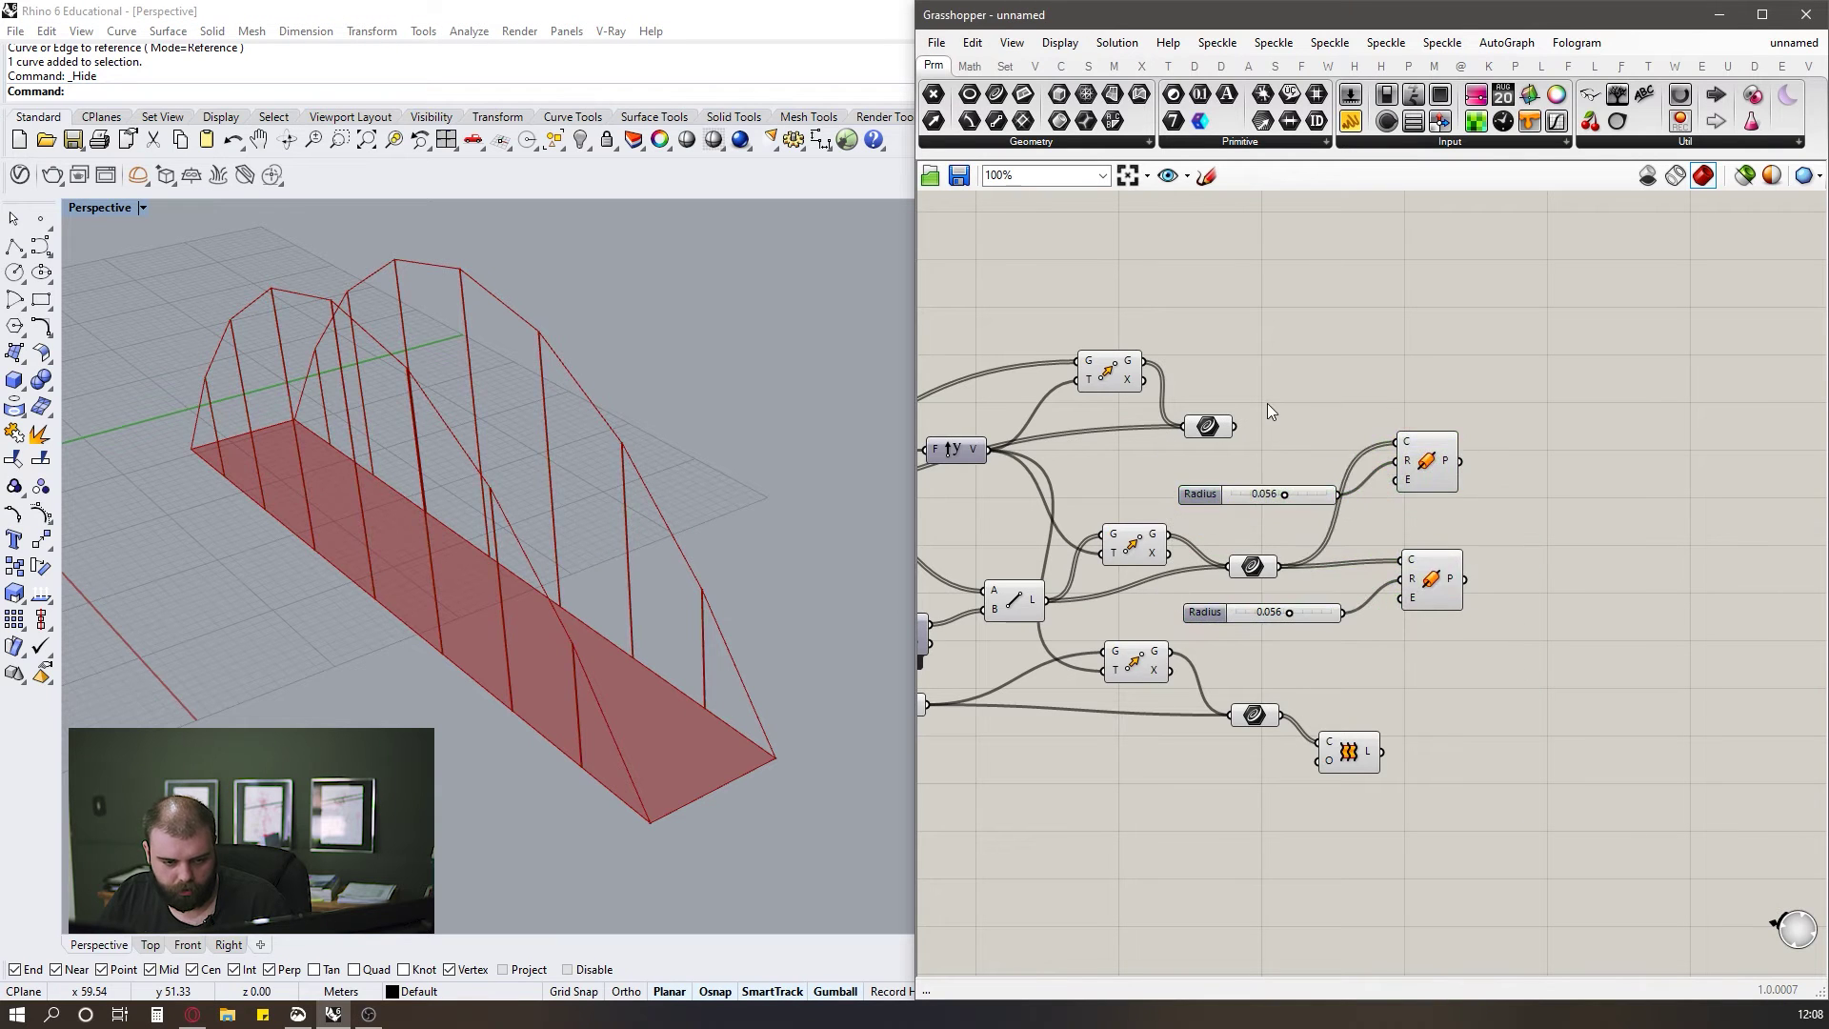
Feed the duplicated Pipe with the collected arch segments and set its radius to 0.100.
scroll(1265, 404, "up", 4)
left_click_drag(1210, 448, 1536, 486)
left_click_drag(1348, 574, 1395, 590)
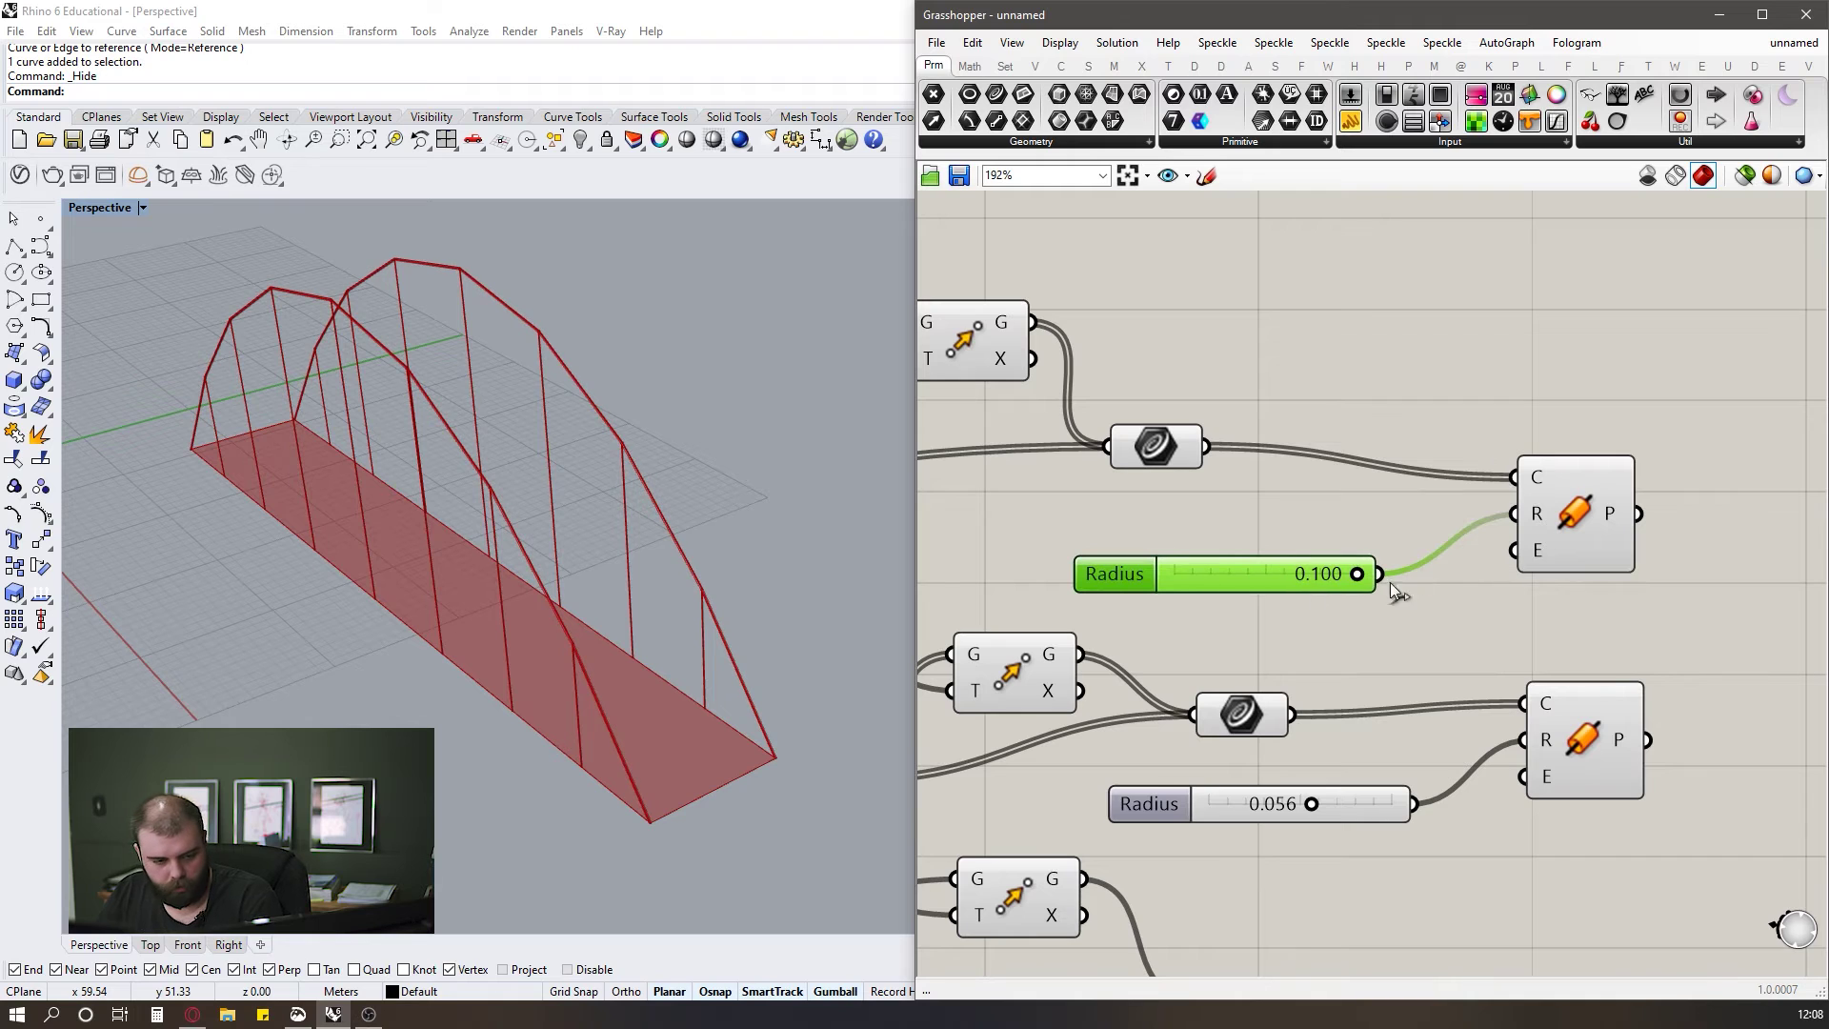
Replace the arch Pipe's radius slider with a new number slider from 0 to 3.00 and connect it to the radius.
key("Delete")
double_click(1243, 568)
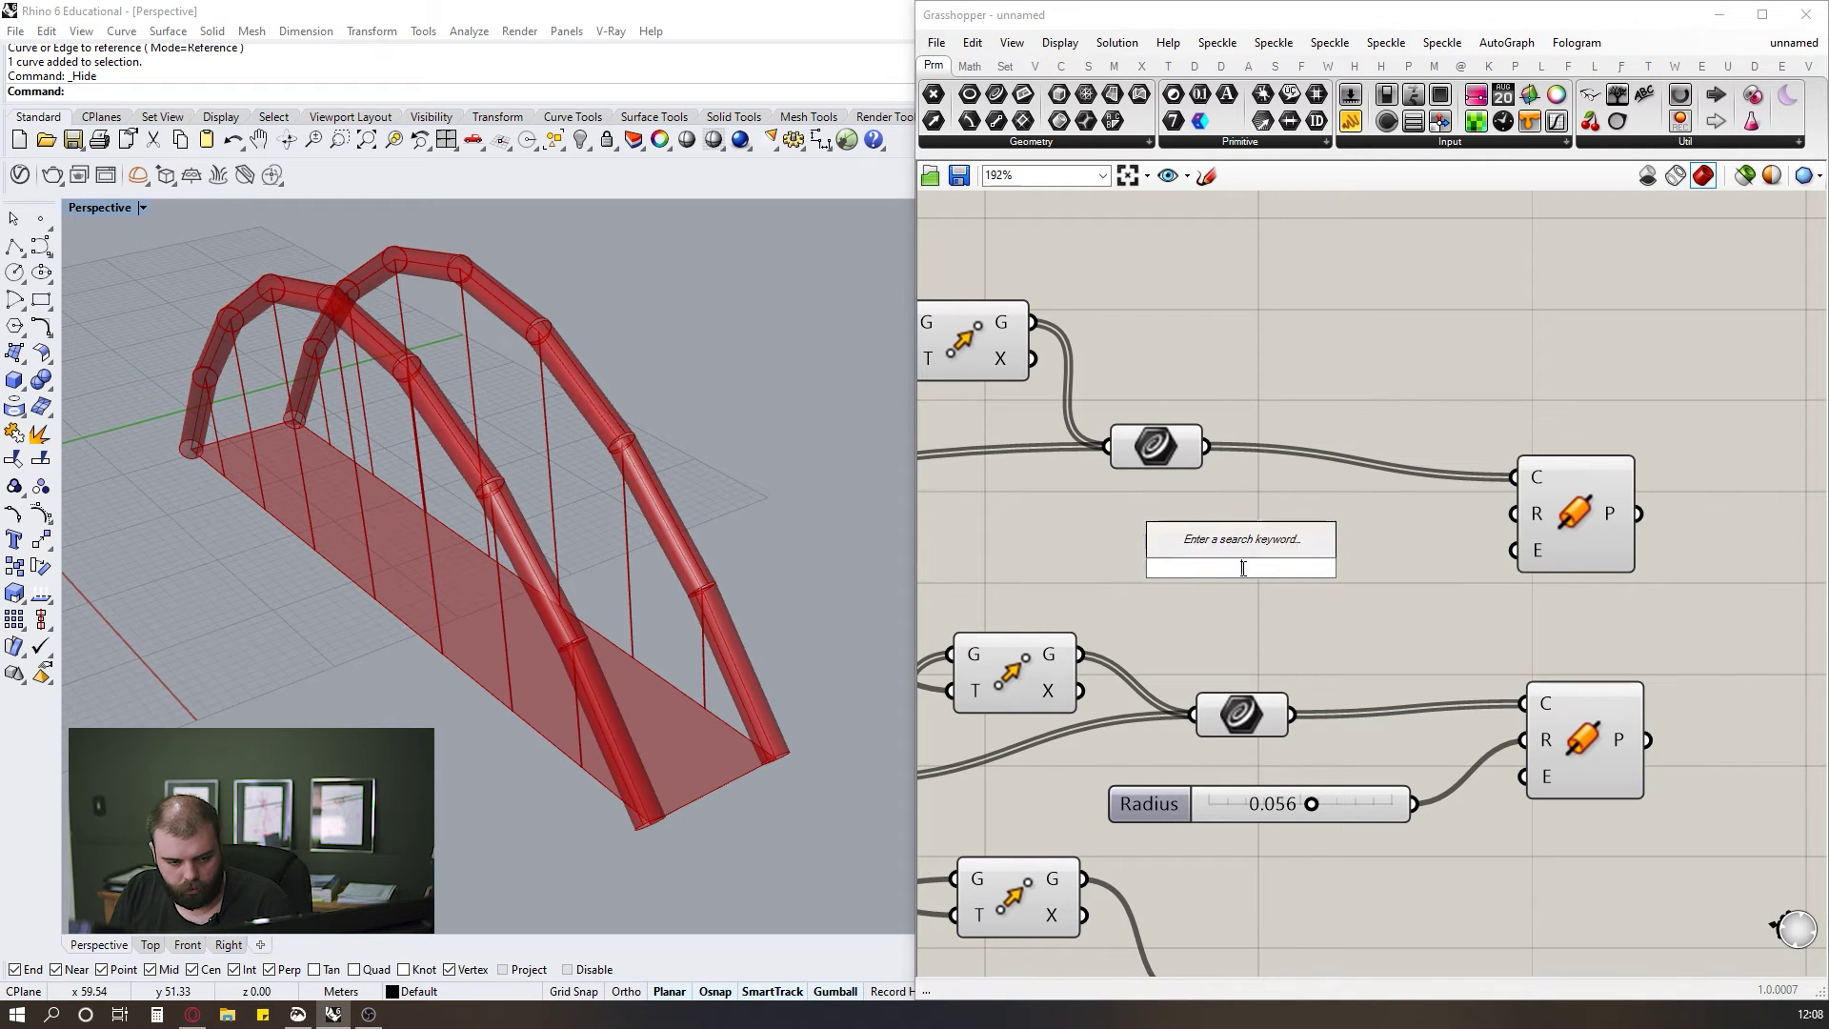
type("0<1.")
key("BackSpace")
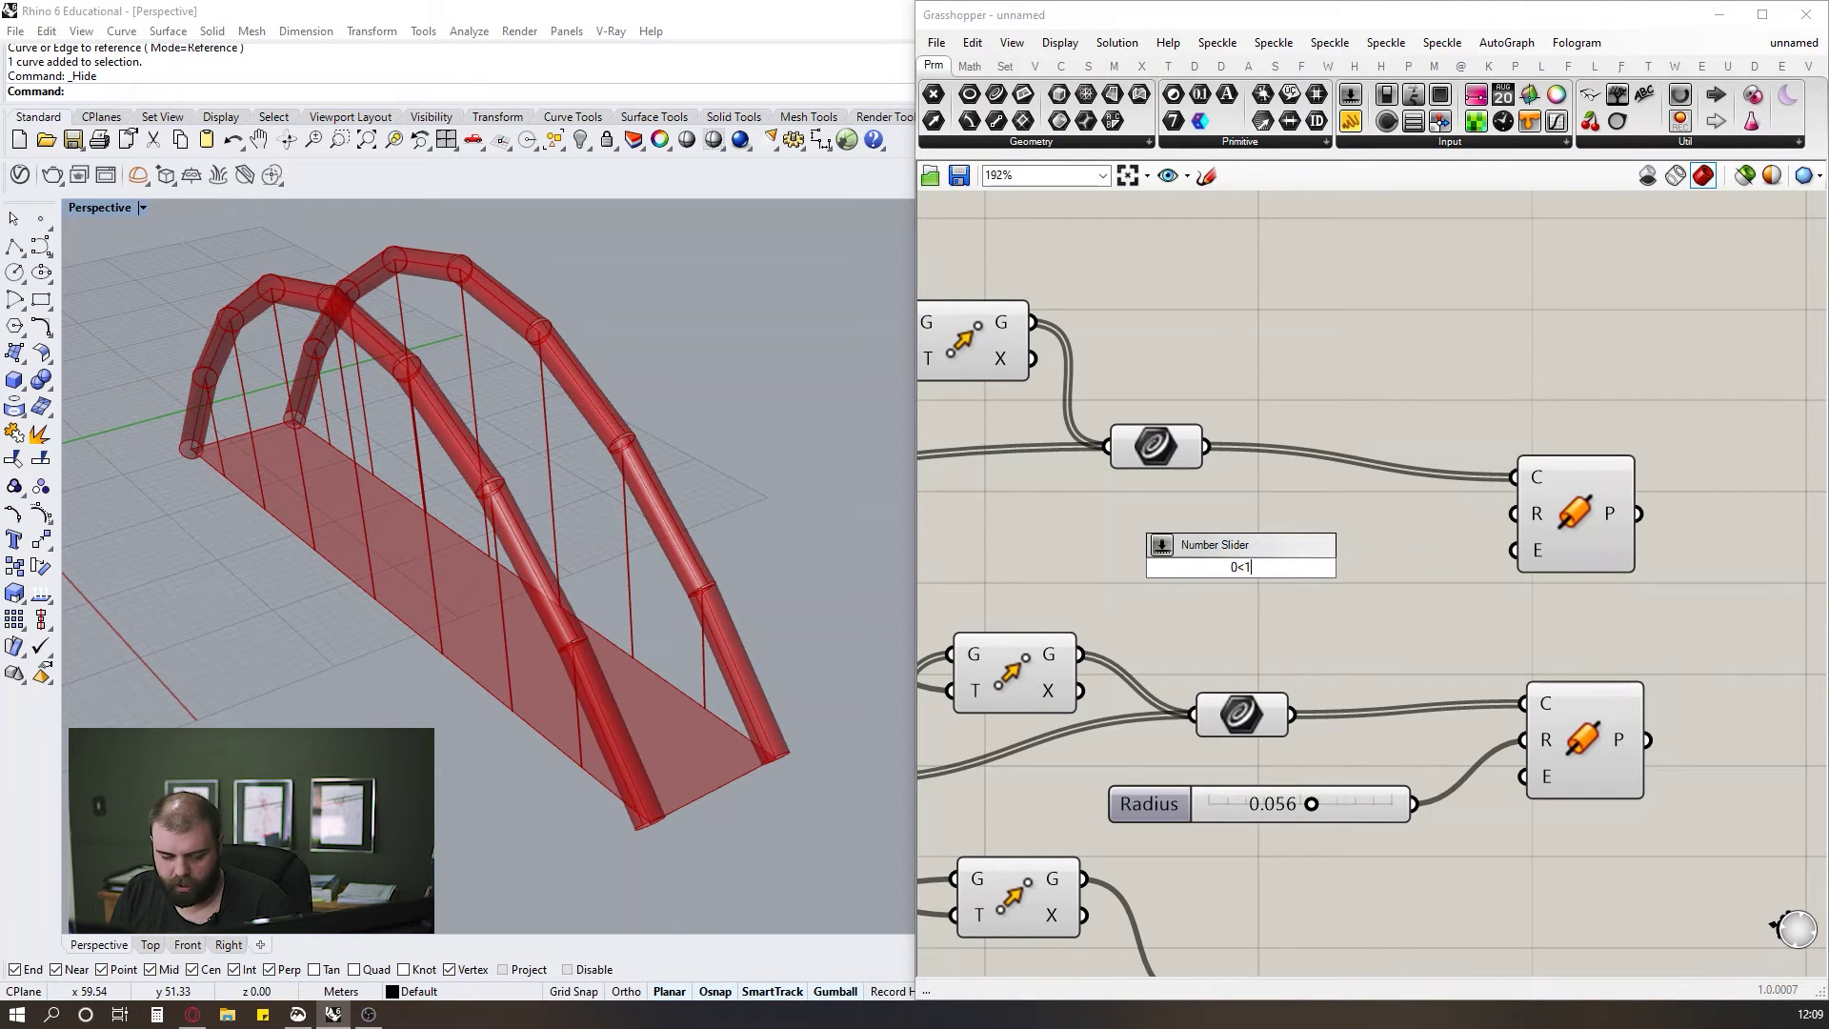
type("1.00")
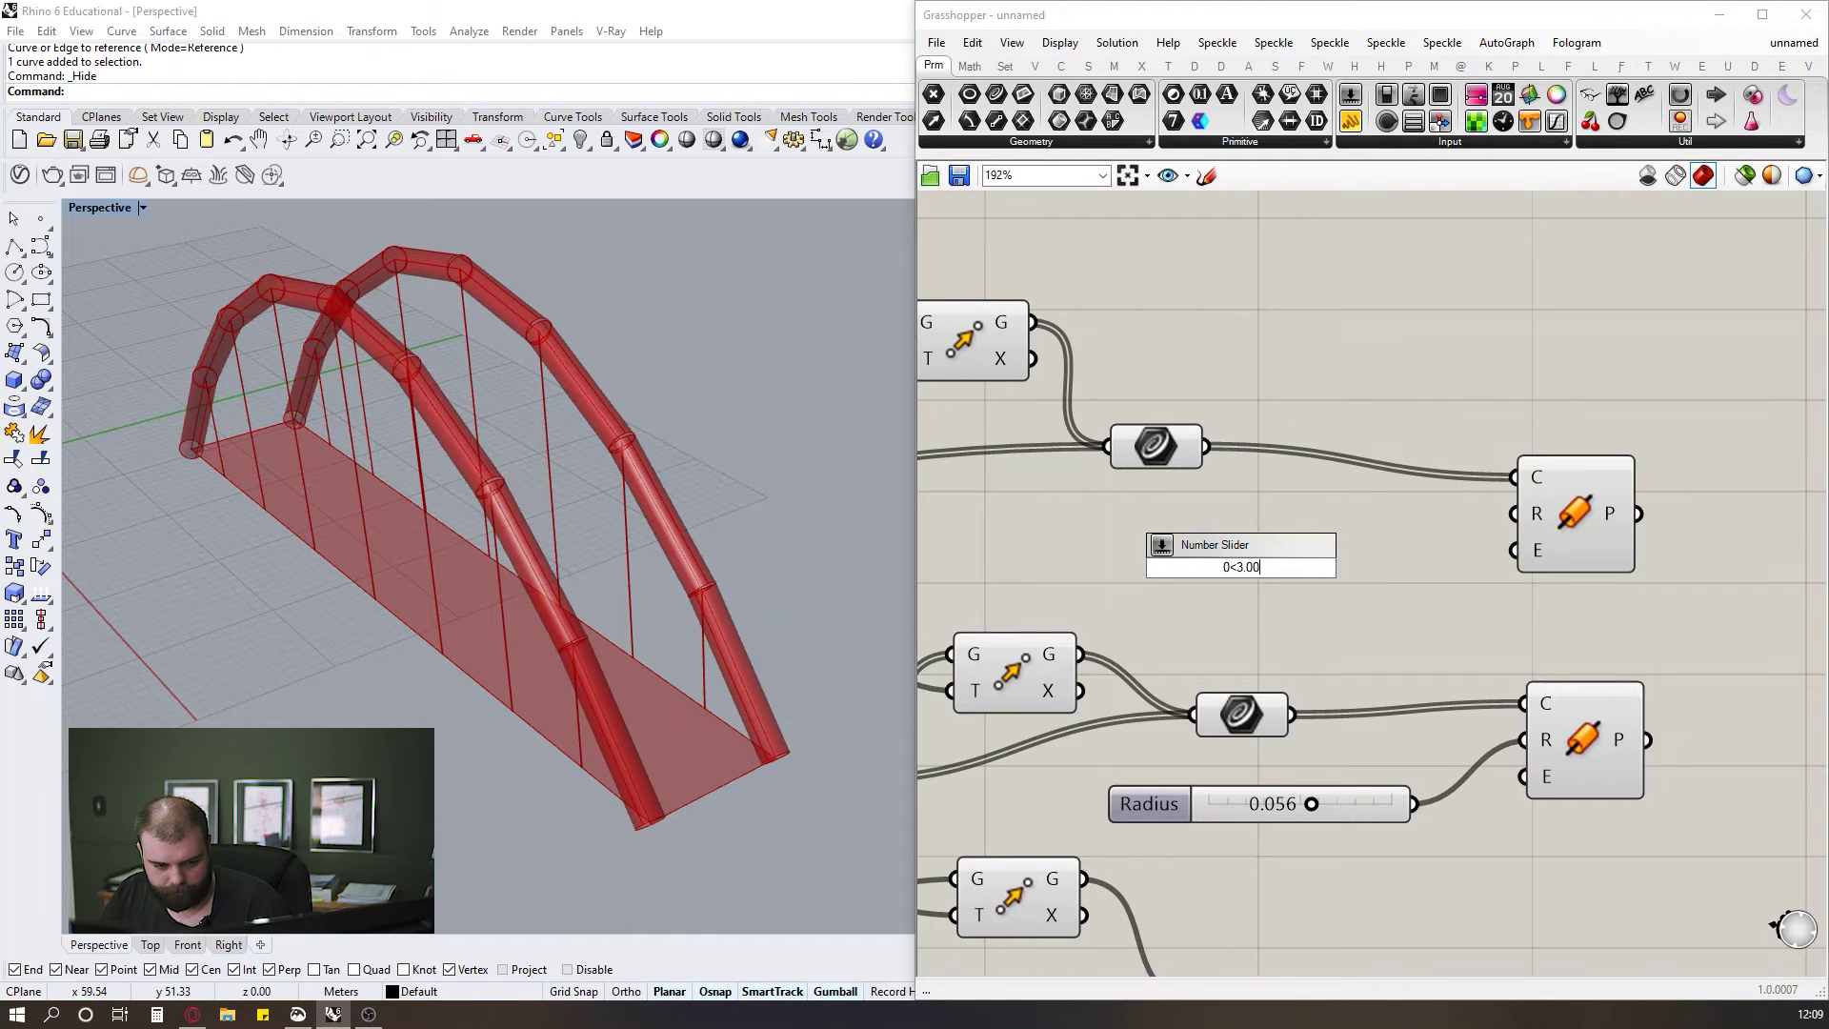
key("Return")
left_click_drag(1390, 567, 1514, 514)
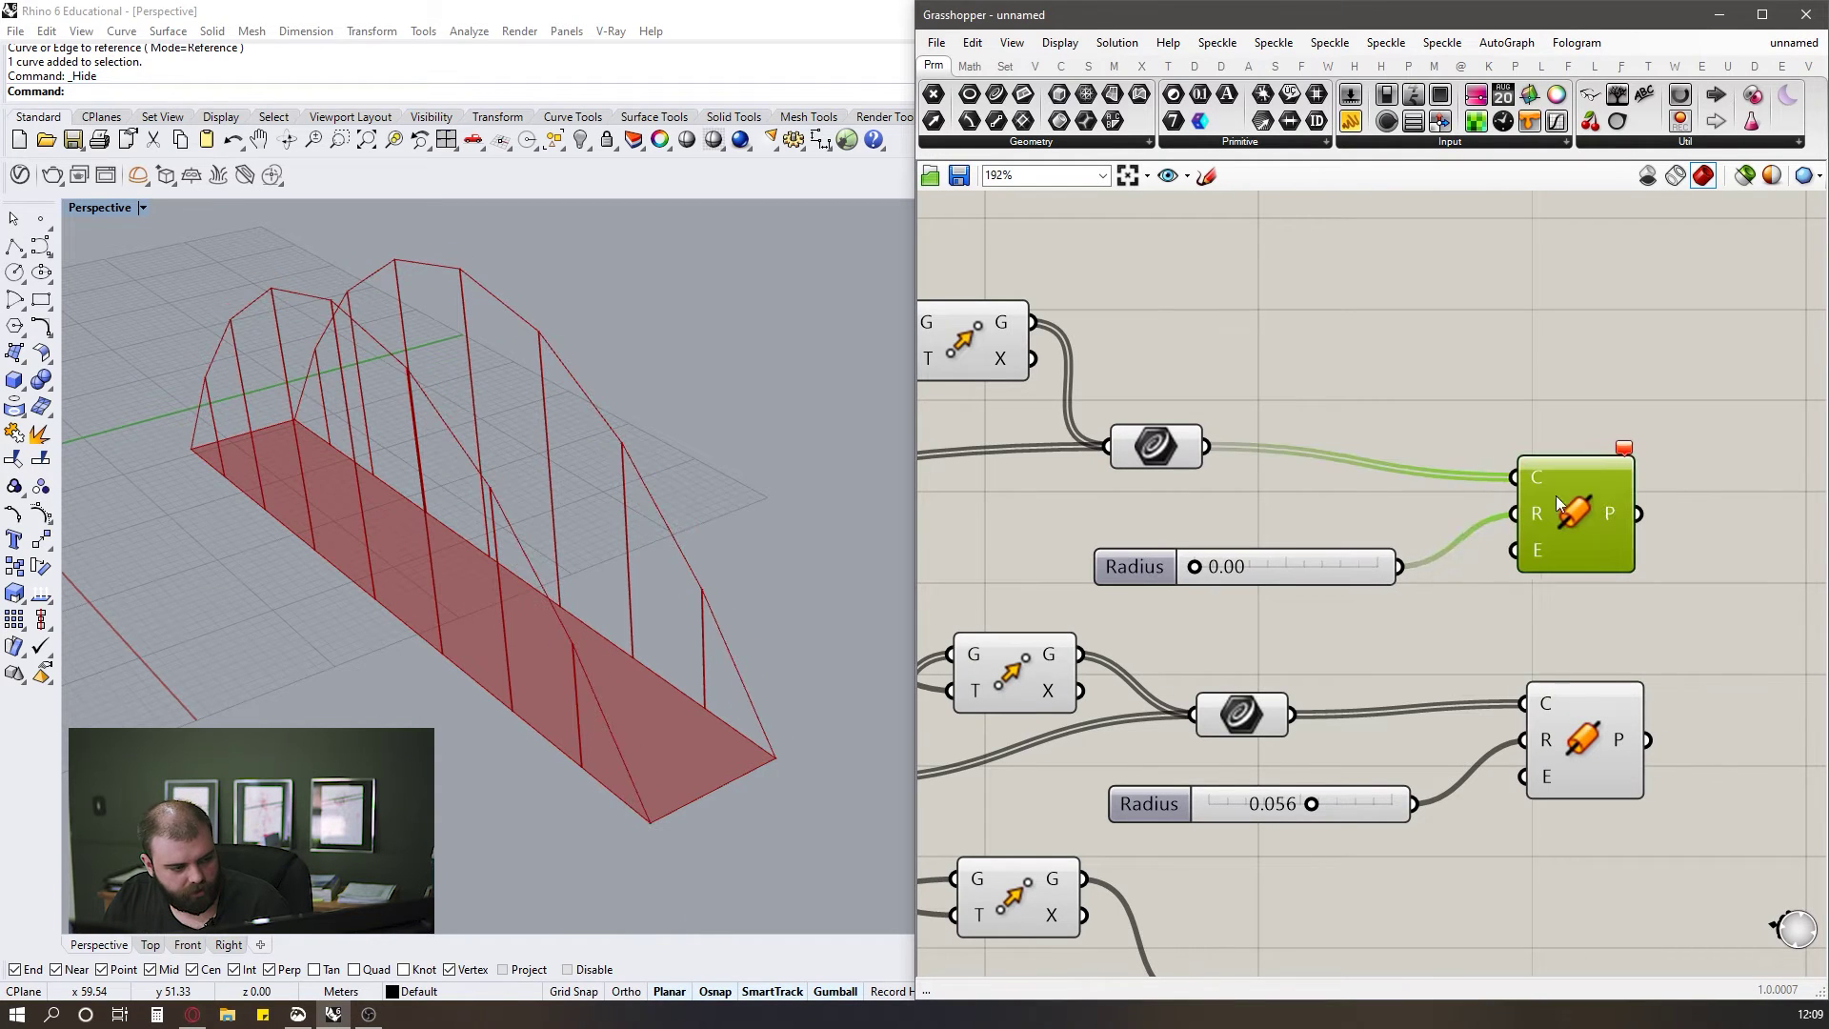
Set the arch pipe radius to 0.36 and check the thickness from the side in the Rhino viewport.
left_click_drag(1185, 568, 1222, 568)
left_click(1223, 484)
right_click_drag(599, 560, 313, 560)
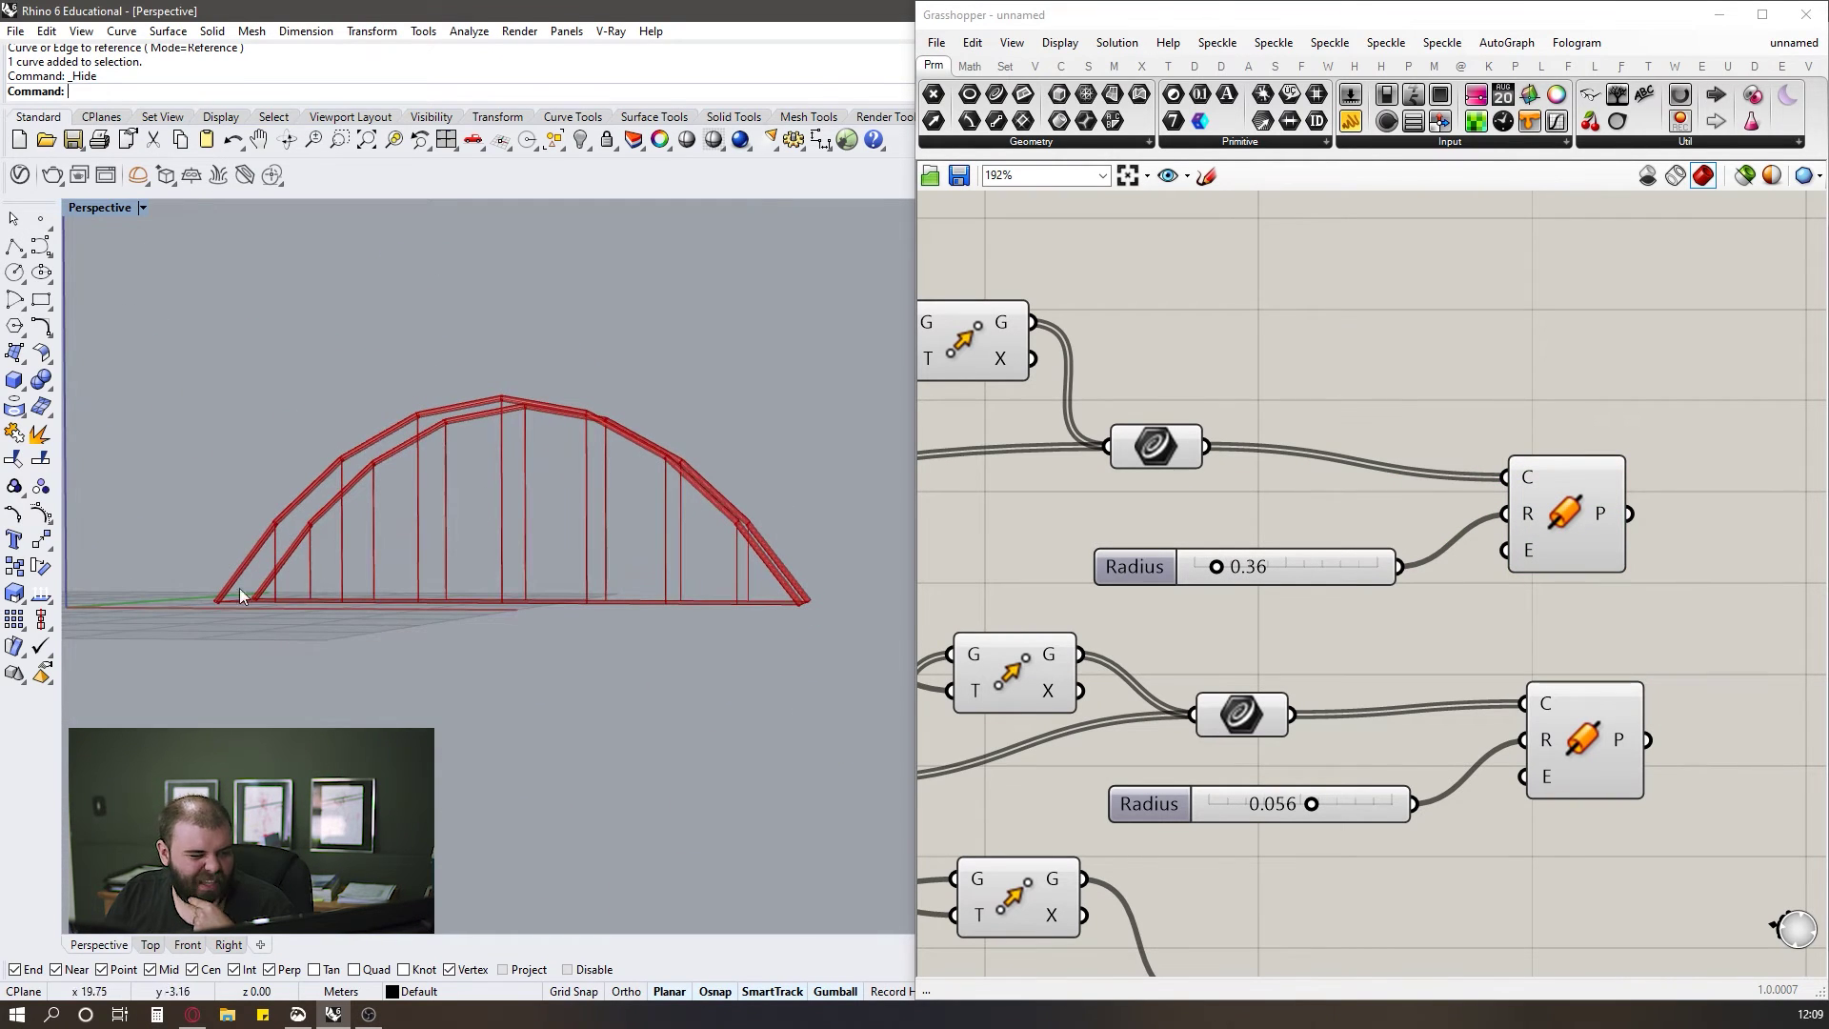
right_click_drag(673, 477, 688, 497)
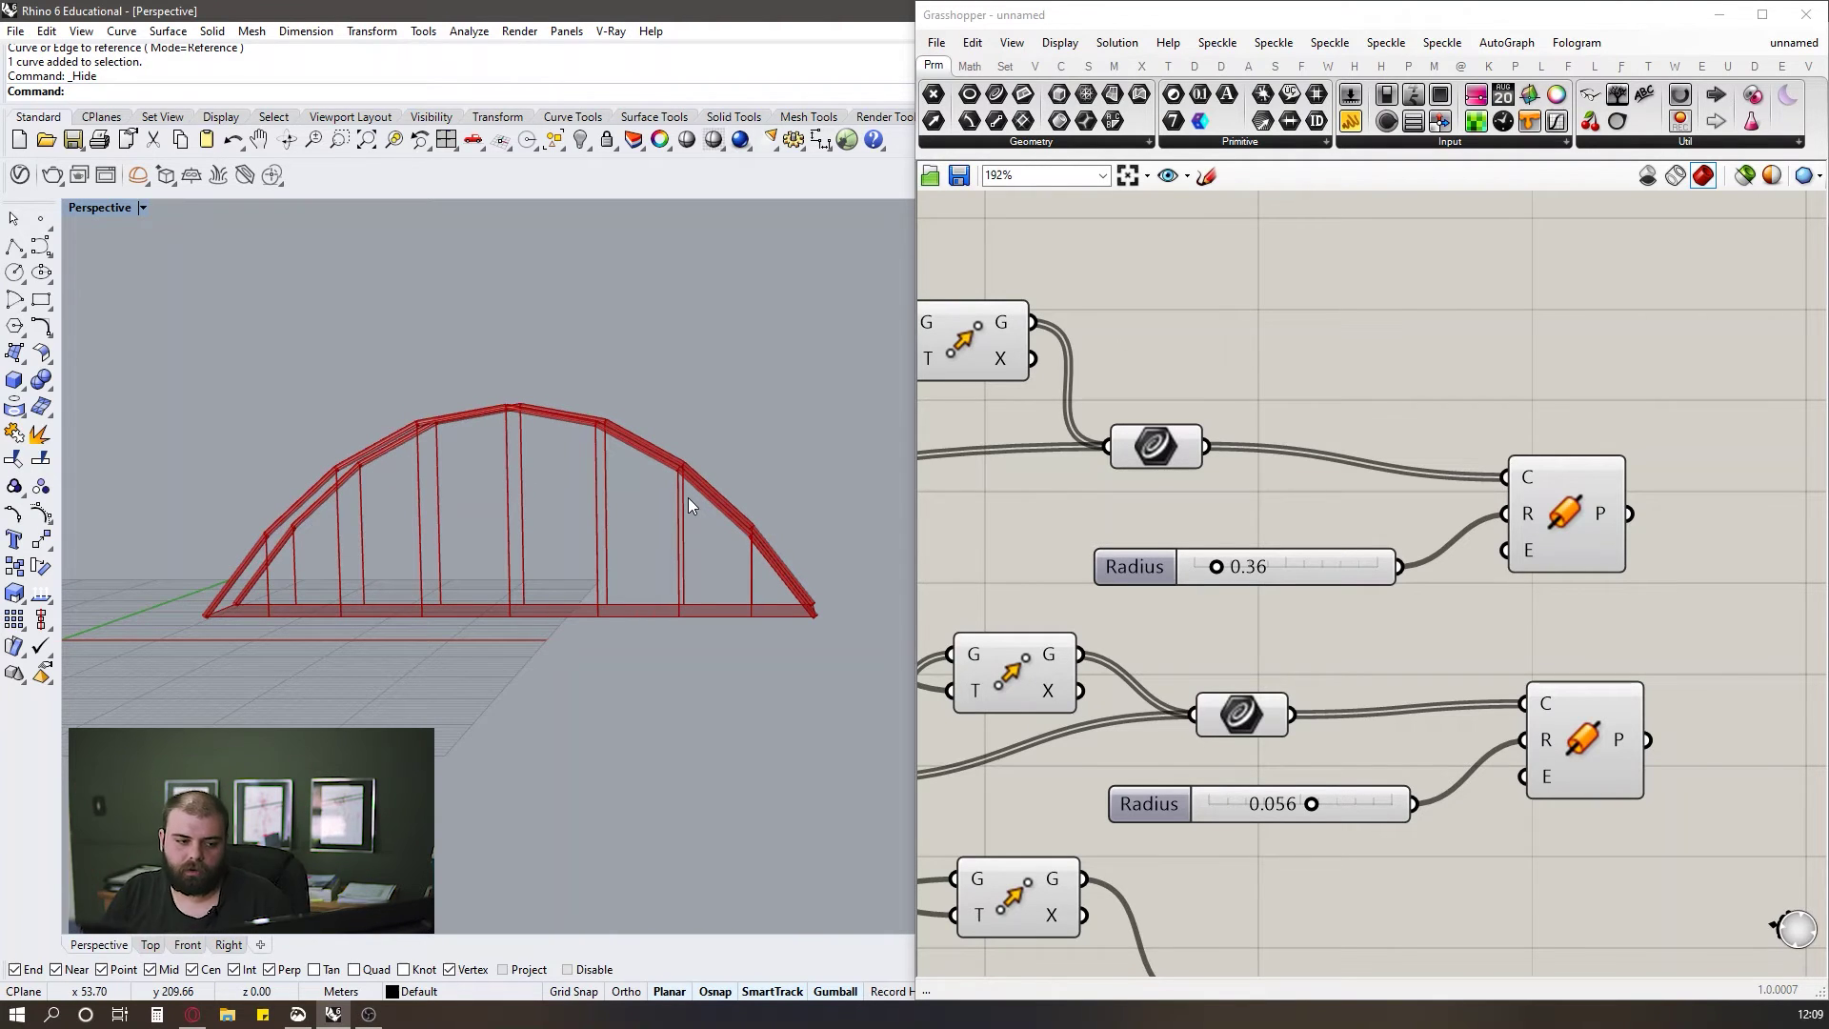
scroll(1140, 500, "down", 2)
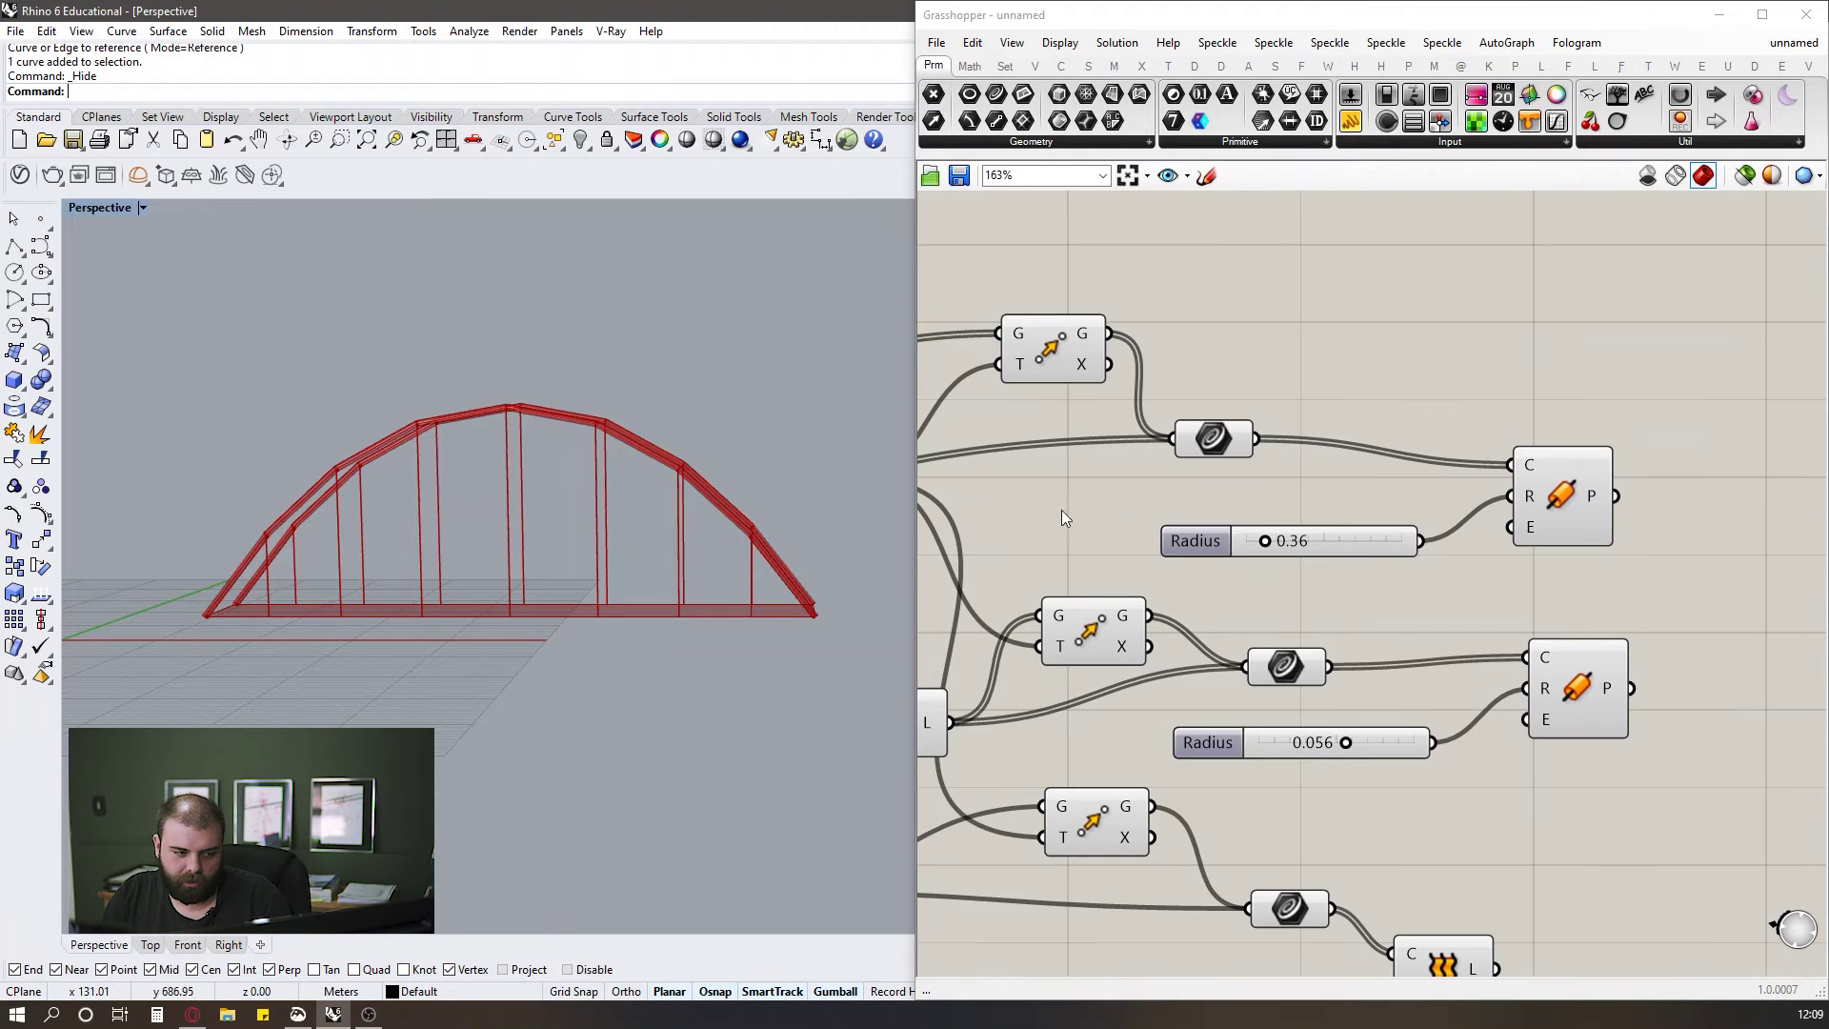
scroll(760, 512, "down", 1)
right_click_drag(761, 512, 664, 541)
scroll(1387, 541, "down", 2)
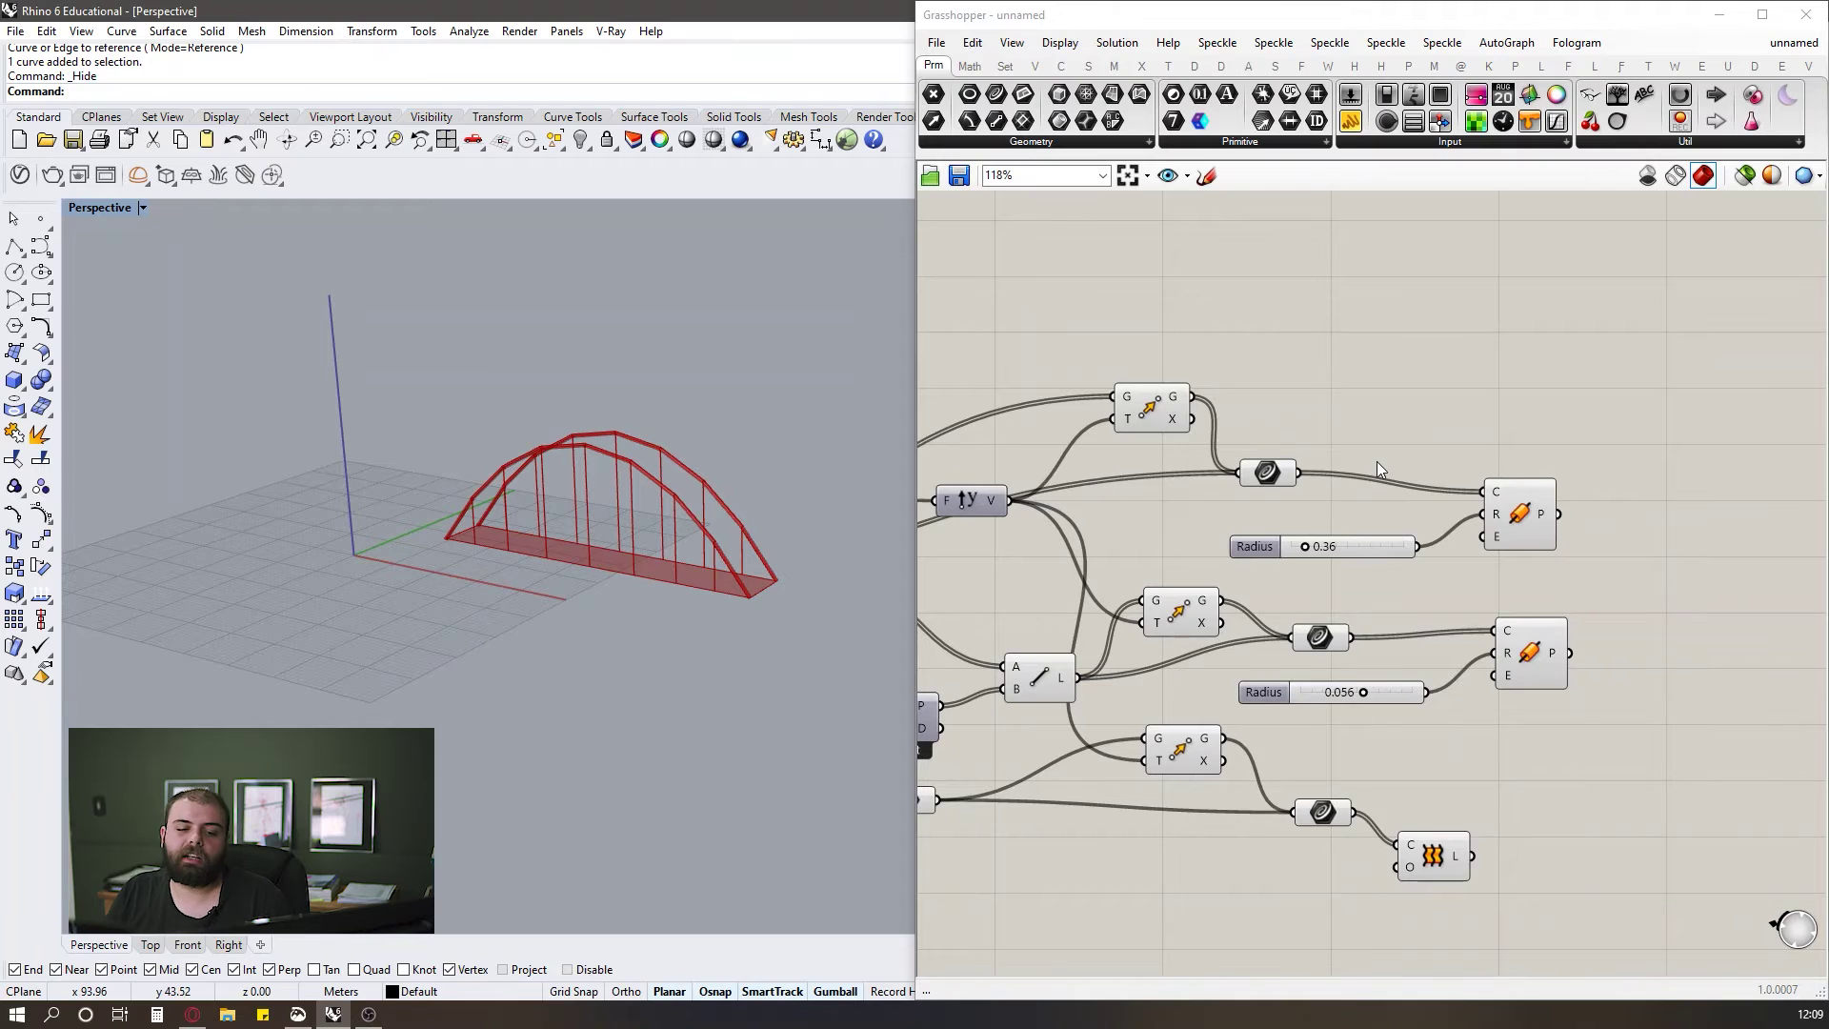
Examine in the viewport which geometry the arch's Move component and the hangers' Line component produce.
scroll(1376, 461, "down", 3)
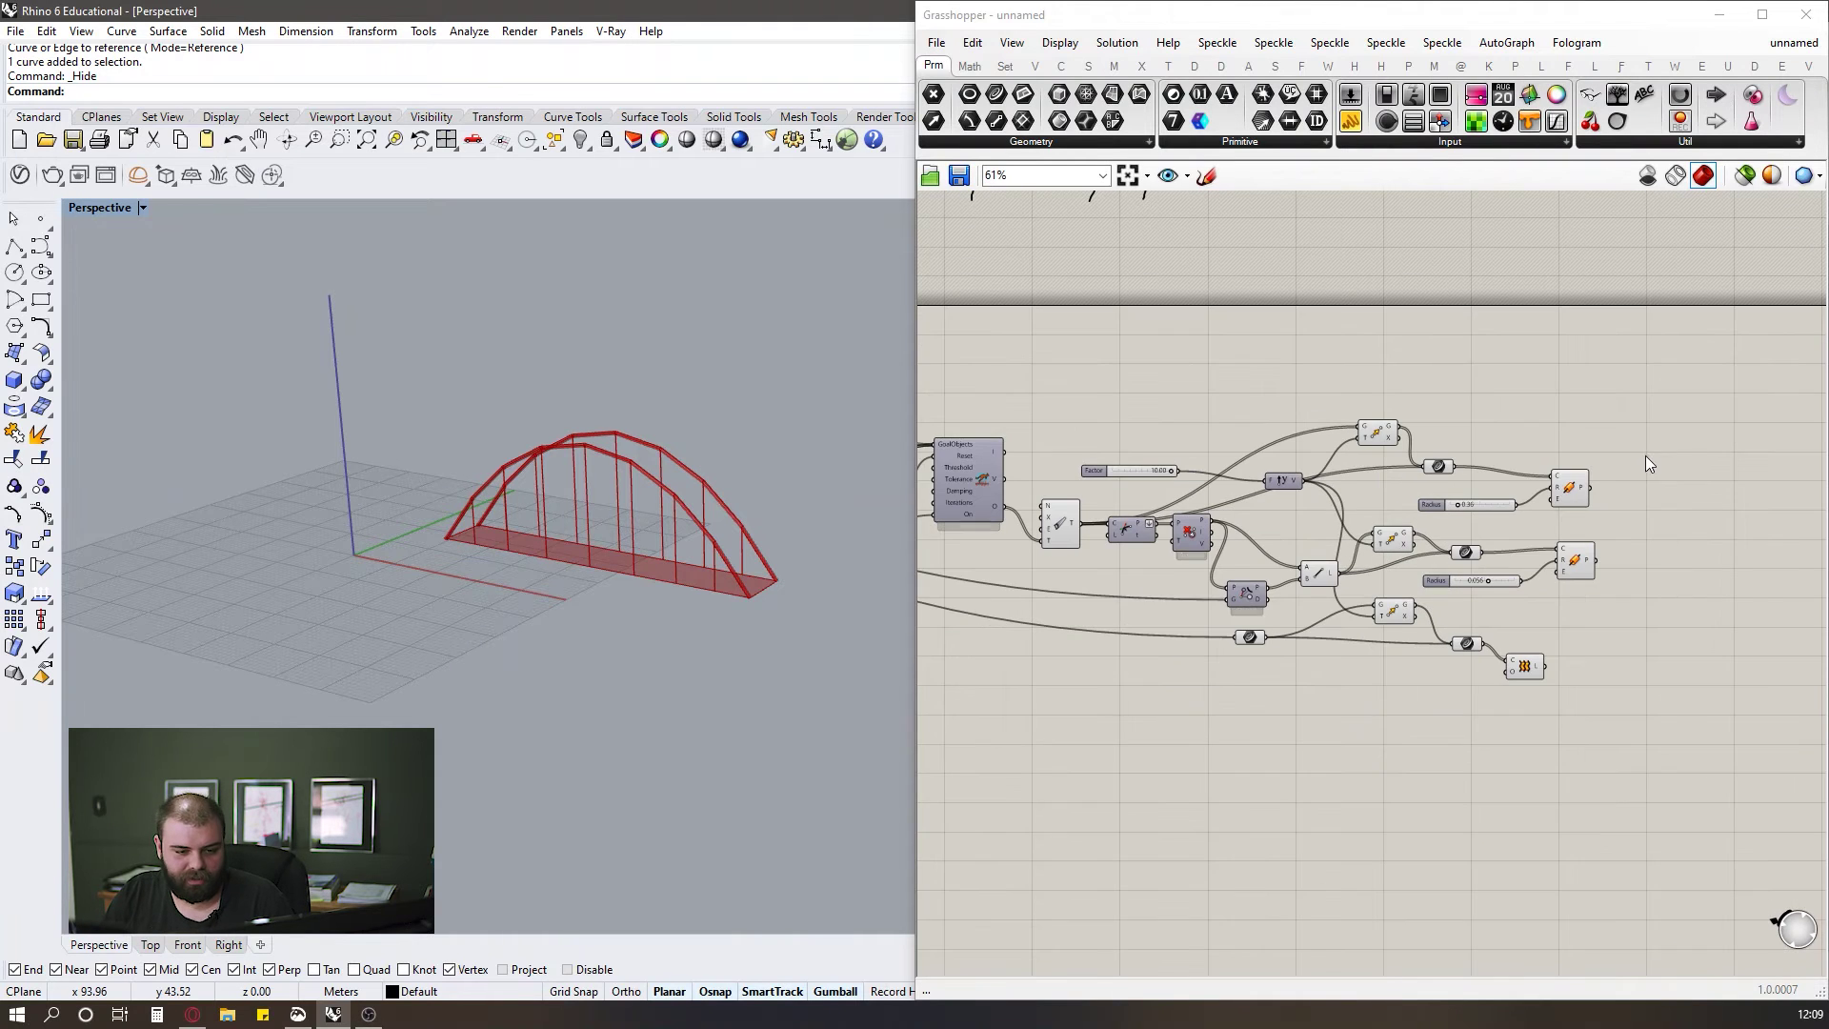
scroll(1414, 425, "up", 1)
left_click(1399, 386)
left_click(1465, 347)
left_click_drag(1389, 393, 1367, 388)
scroll(1444, 369, "up", 3)
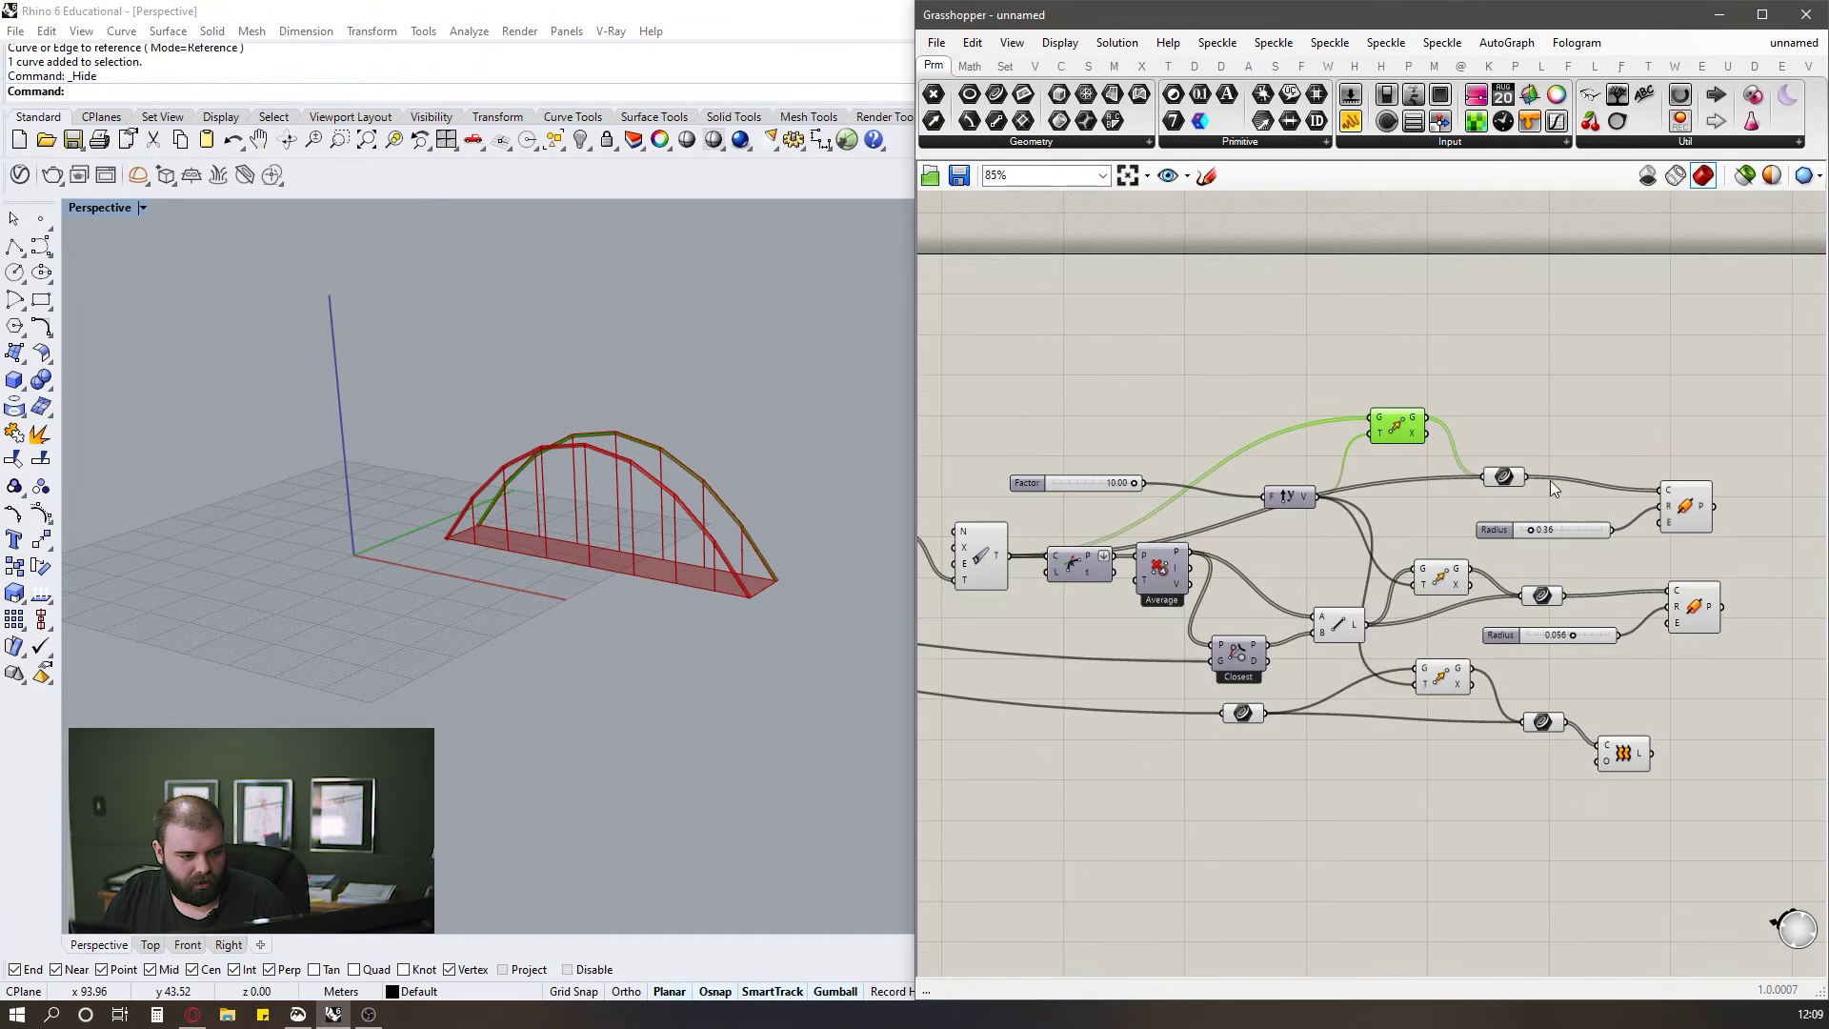
left_click(1358, 677)
scroll(1164, 568, "down", 3)
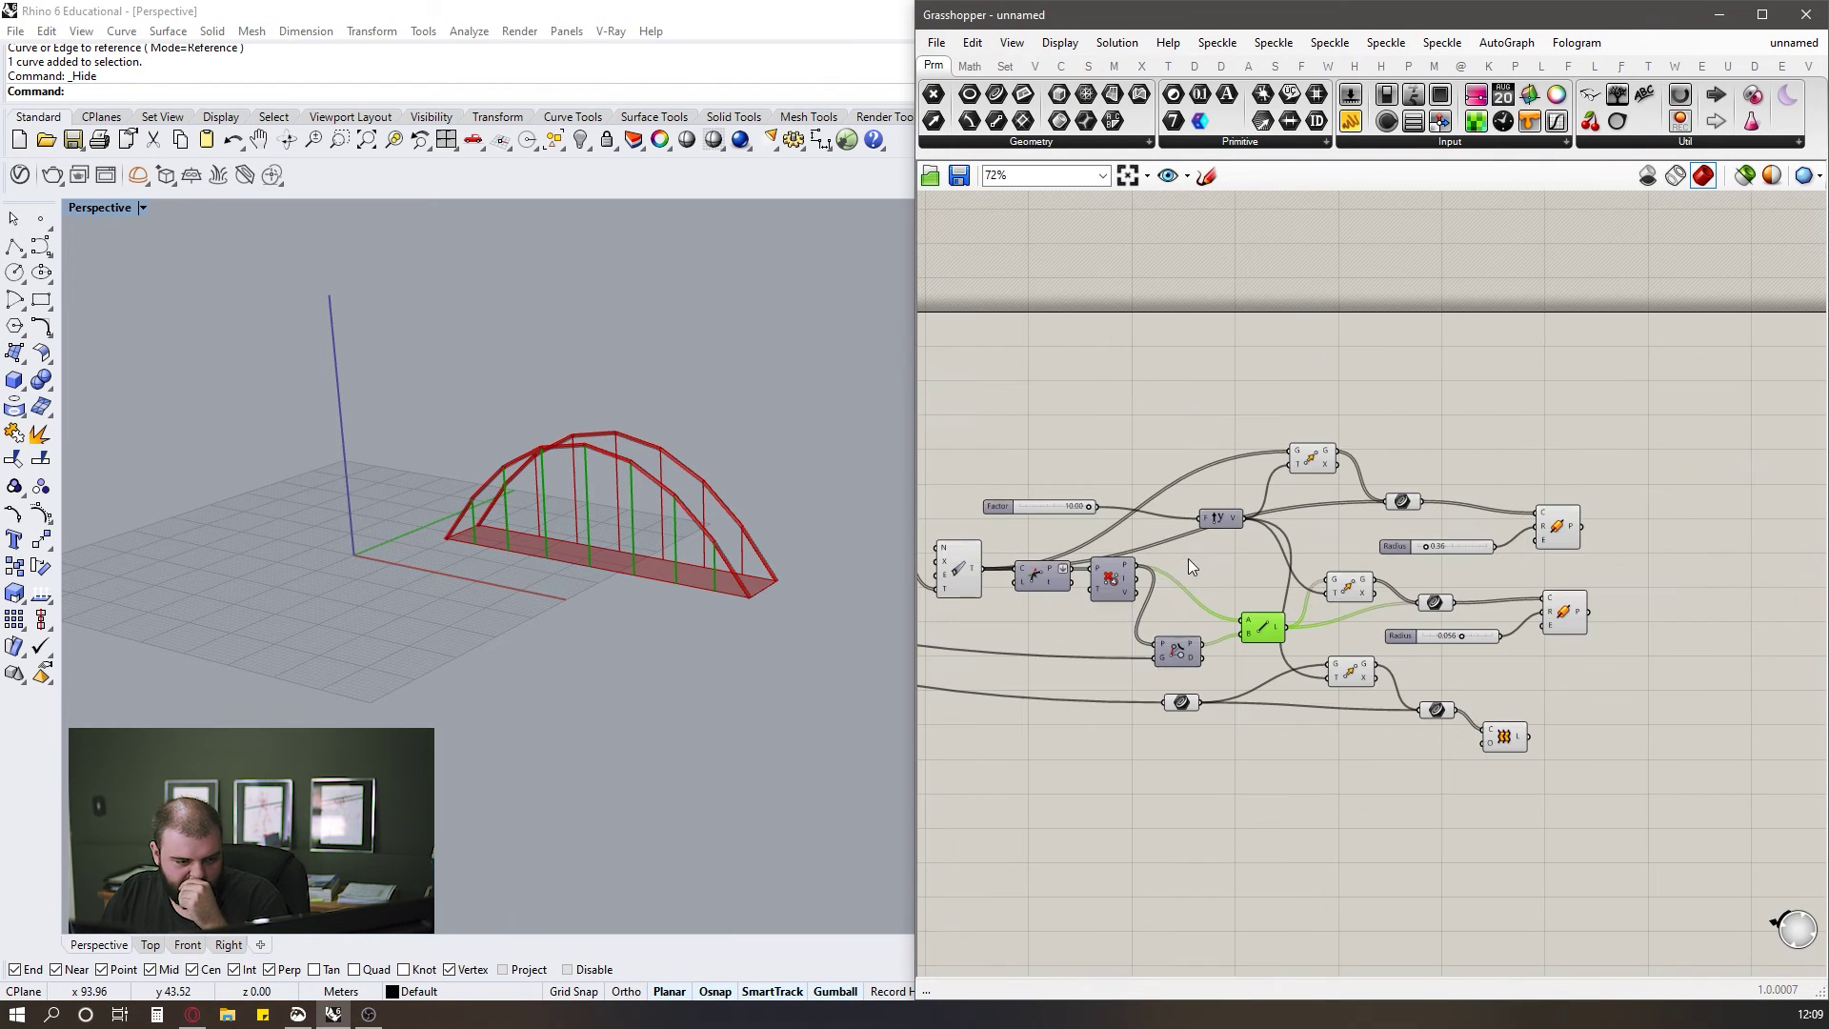
Show the preview of the Cull Duplicates points and hide the previews of the two components feeding it.
scroll(1096, 606, "up", 3)
left_click_drag(1042, 569, 1036, 592)
middle_click(1038, 591)
left_click(1077, 561)
right_click_drag(624, 524, 659, 513)
left_click(1168, 610)
middle_click(1168, 604)
scroll(1110, 662, "down", 3)
left_click_drag(1084, 686, 967, 591)
middle_click(1013, 584)
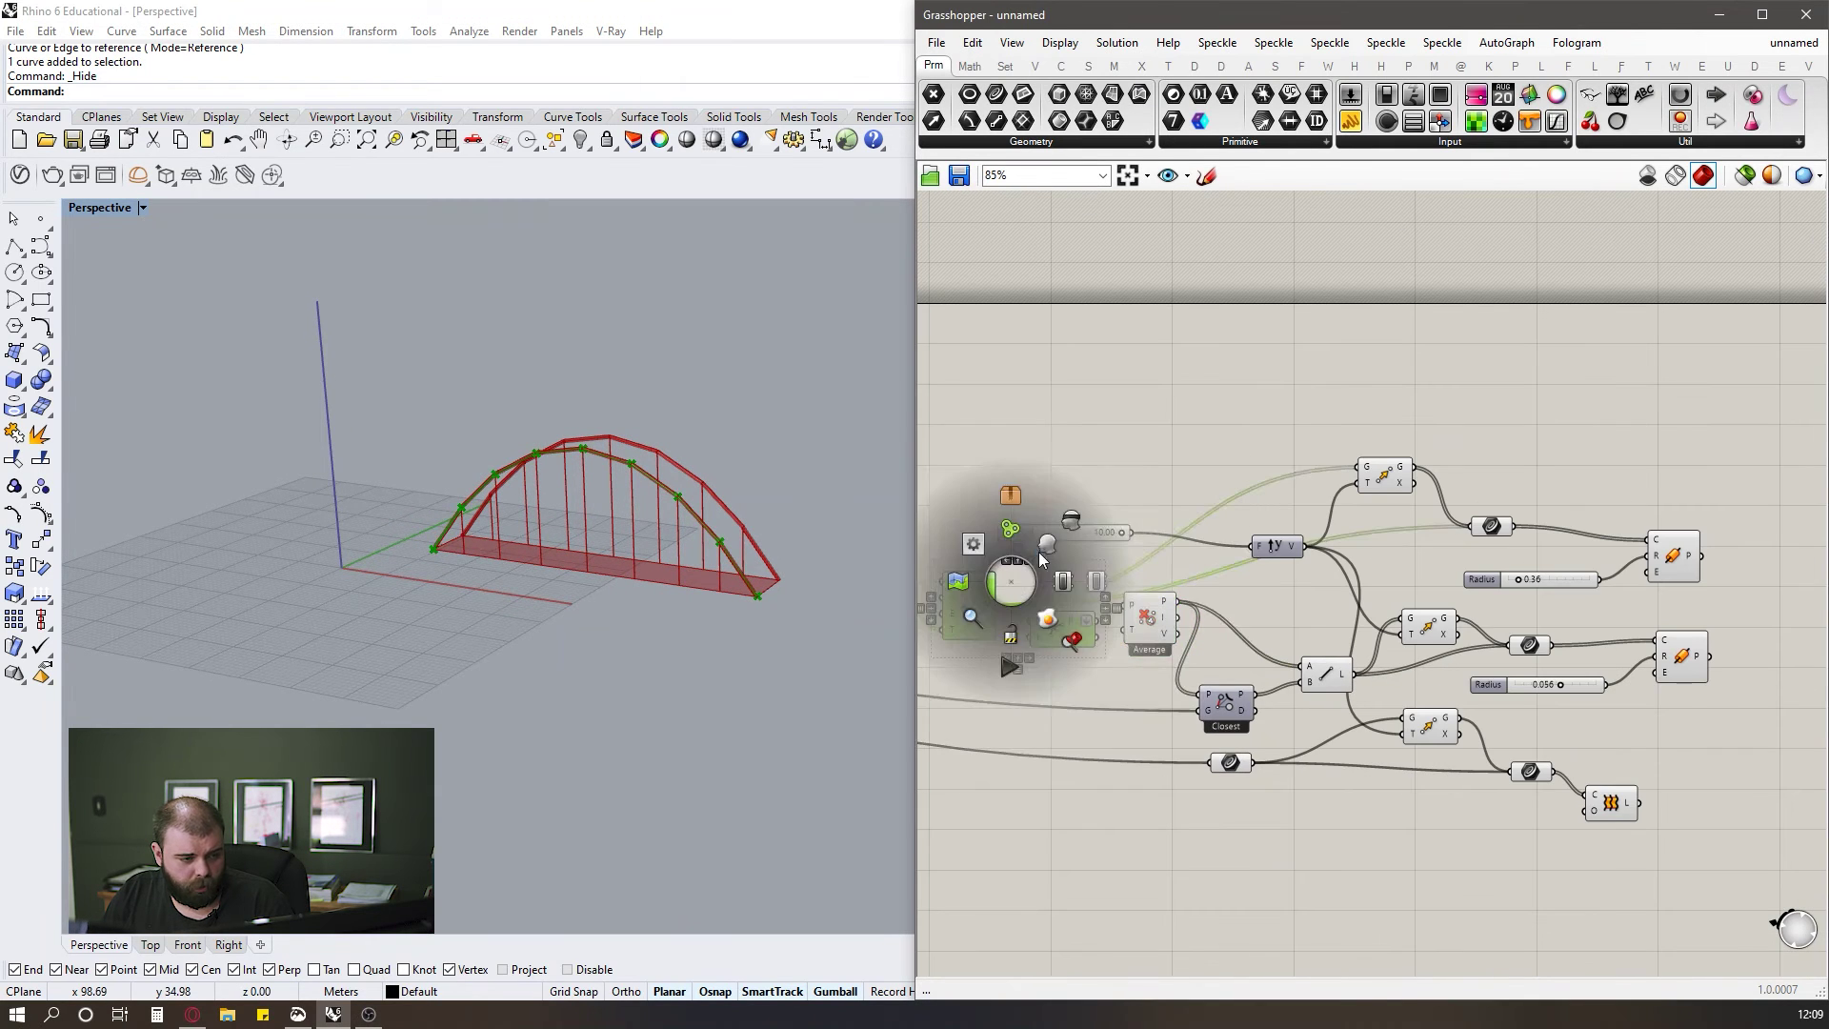
left_click(1069, 525)
scroll(1148, 592, "up", 3)
left_click(1150, 614)
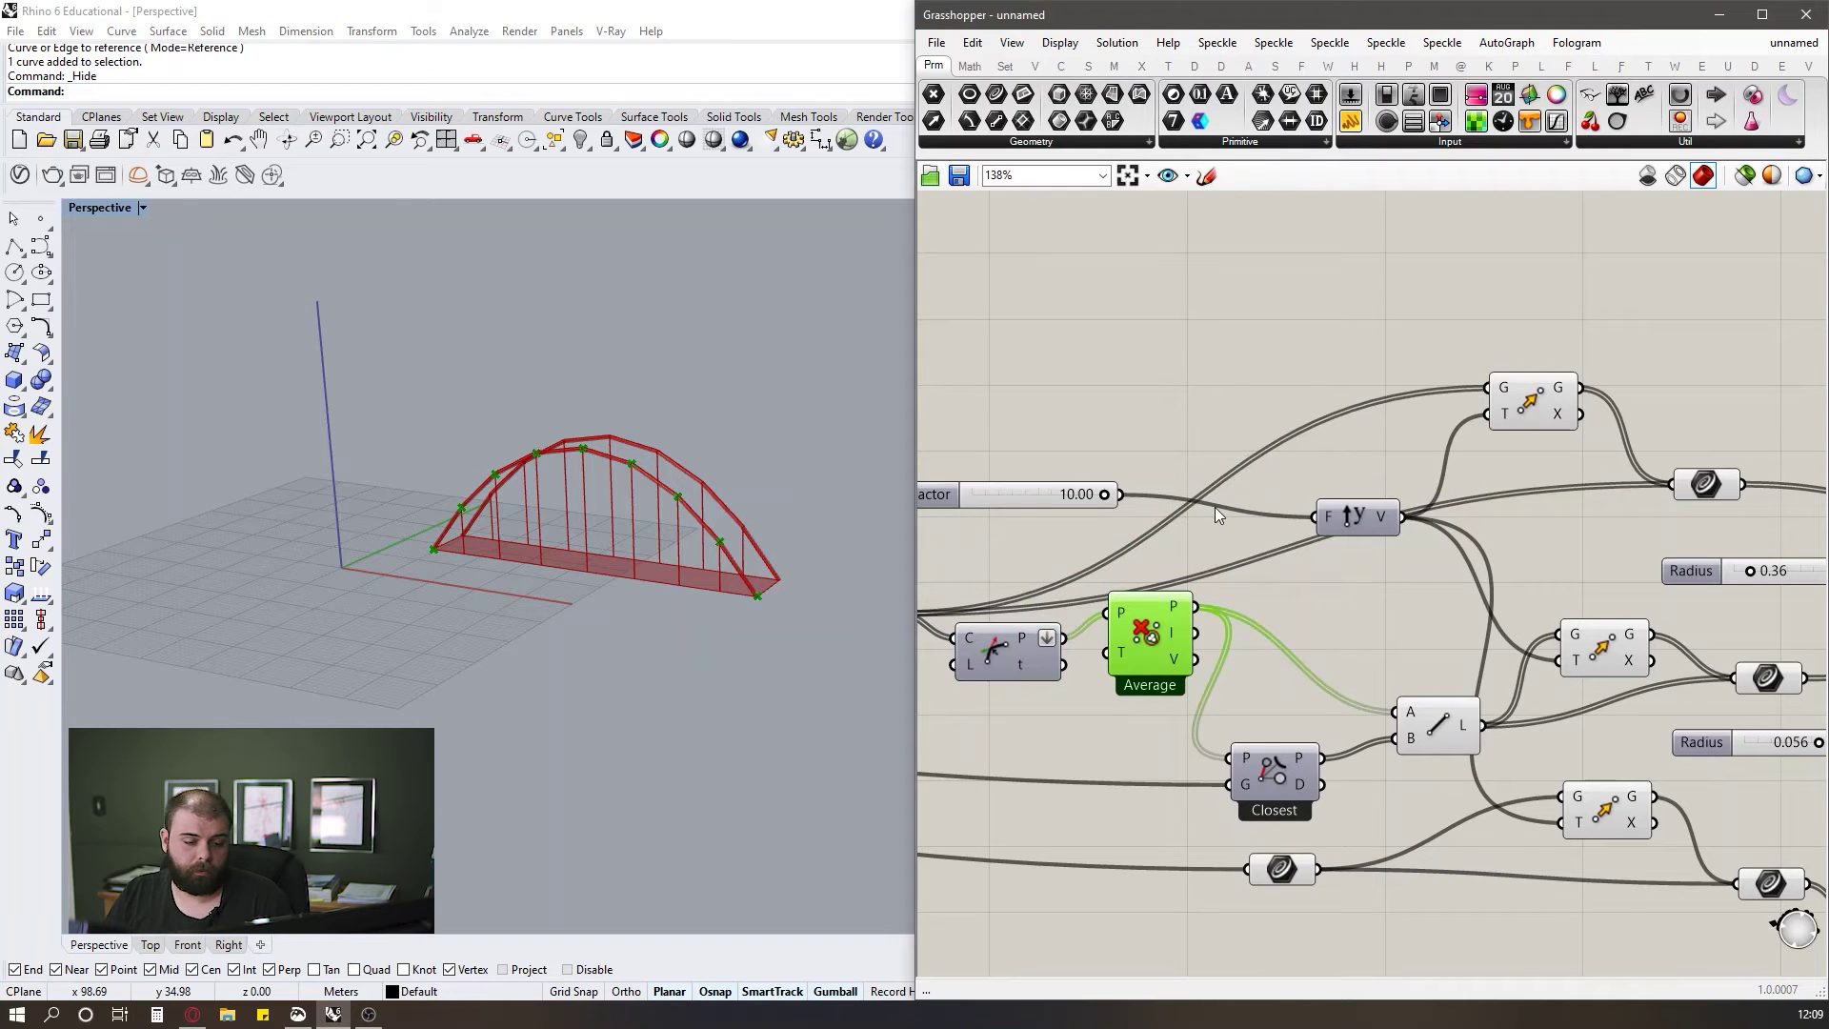
Move the deck's Curve, Move and Loft components further down the canvas, away from the hanger components.
scroll(1170, 506, "down", 5)
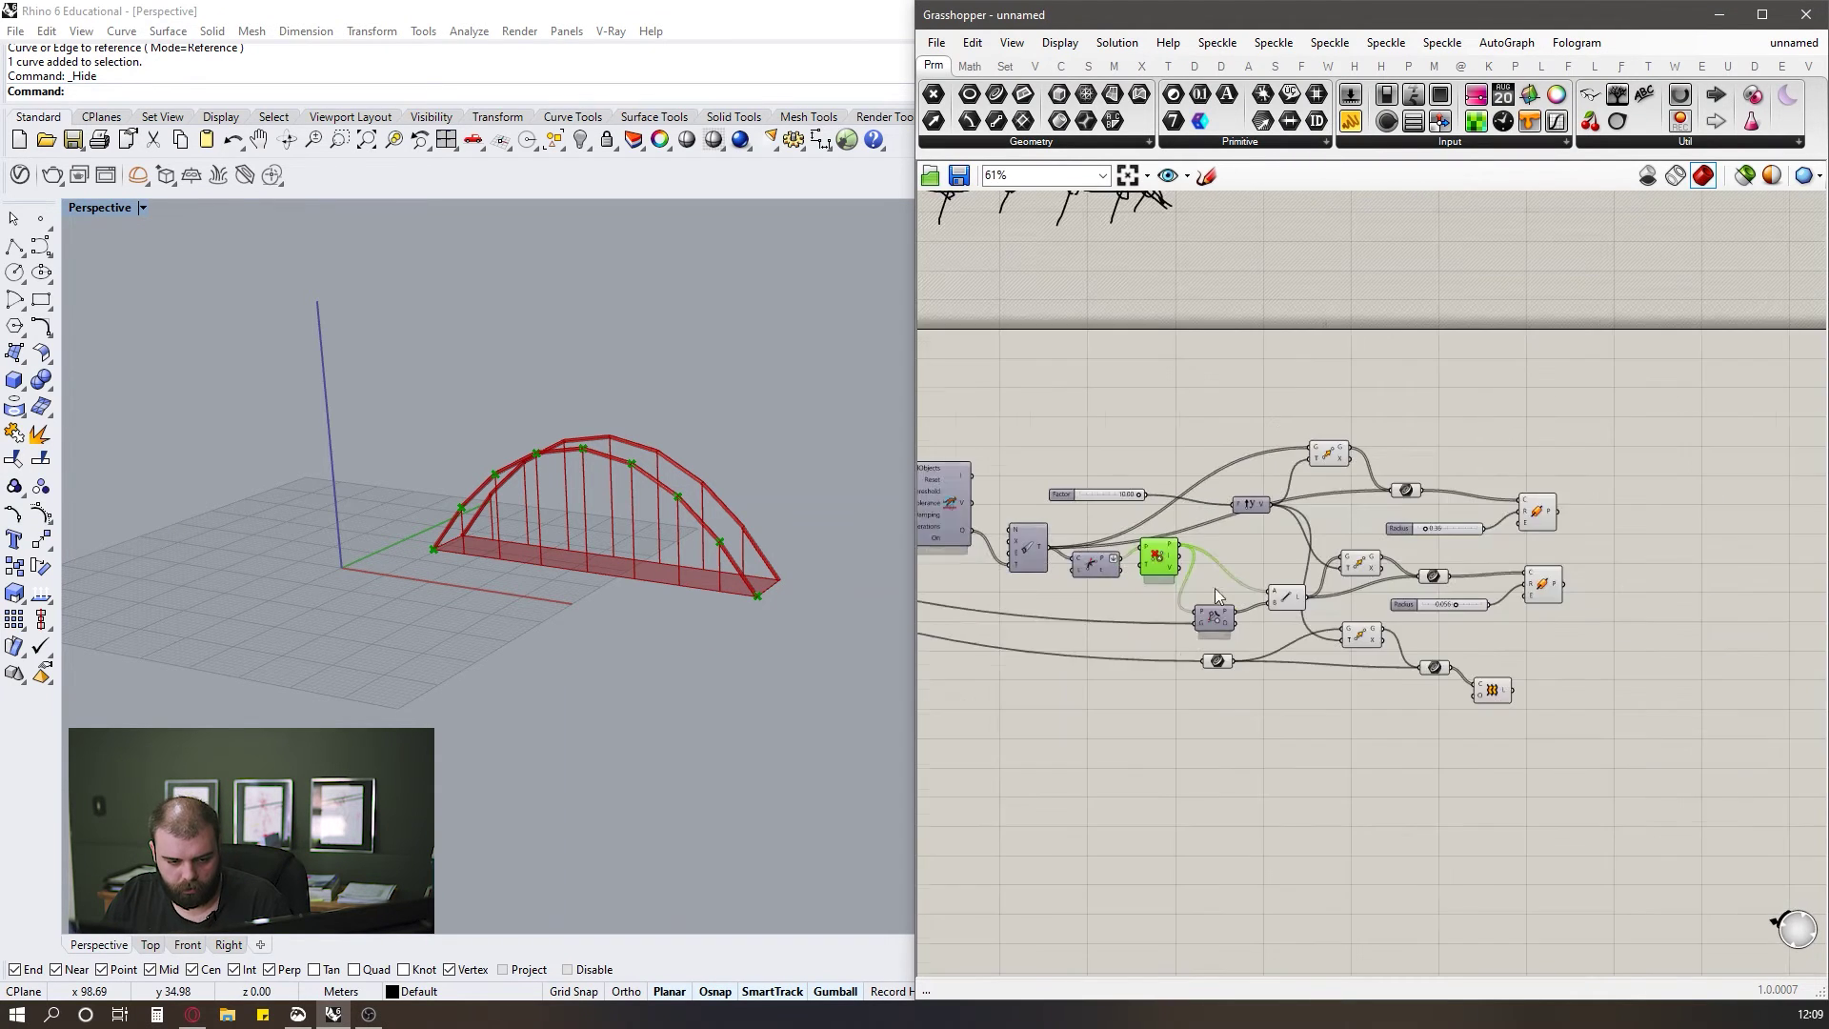
scroll(1176, 694, "up", 3)
left_click_drag(1714, 808, 1214, 610)
left_click_drag(1484, 602, 1510, 857)
left_click(1239, 685)
scroll(1235, 682, "down", 4)
scroll(1583, 686, "up", 3)
Move the hanger components and the Closest point component down to make room below the arch group.
left_click_drag(1583, 686, 1109, 500)
left_click_drag(1220, 522, 1278, 586)
left_click(1248, 549)
left_click_drag(1023, 593, 1031, 674)
Move the arch's Move, Curve and Pipe components and the Factor slider up, clearing space beside Cull Duplicates.
left_click_drag(1571, 515, 1077, 321)
left_click_drag(1067, 436, 1059, 383)
left_click(1314, 490)
scroll(1524, 601, "down", 3)
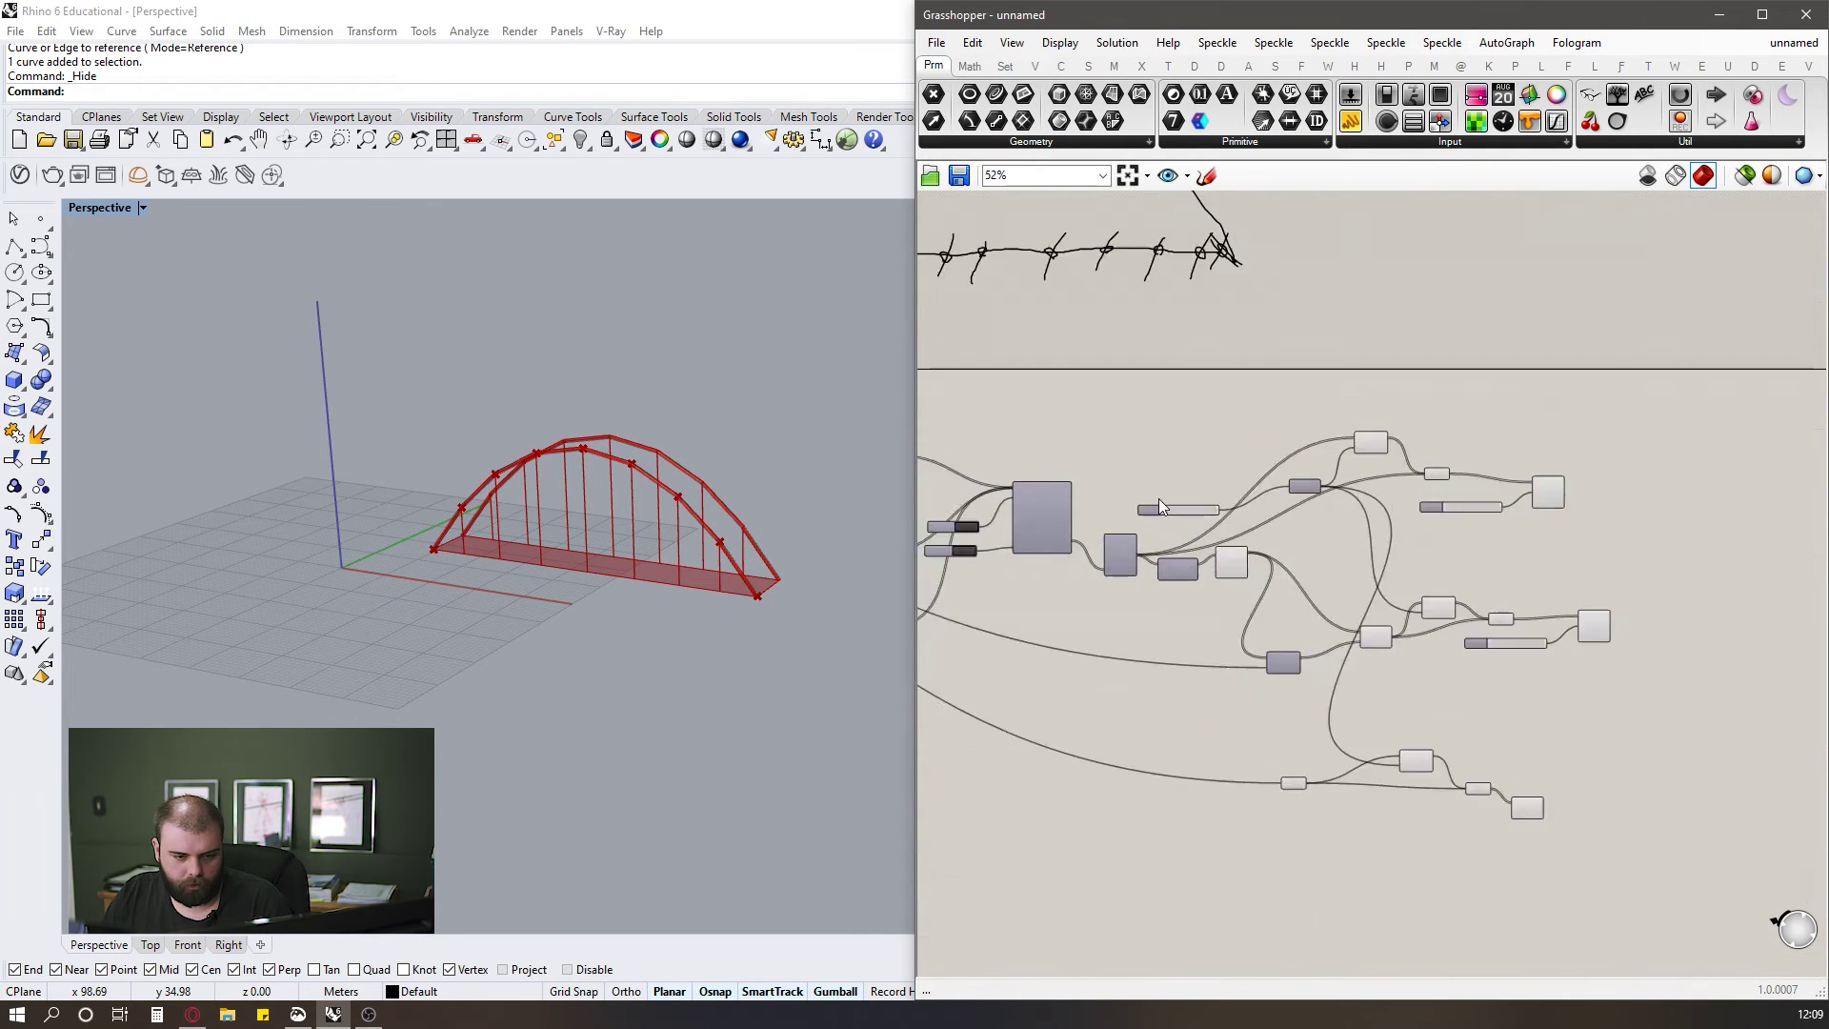
scroll(1172, 499, "up", 5)
left_click_drag(1206, 528, 1174, 503)
left_click(1173, 505)
scroll(1174, 505, "down", 3)
scroll(1314, 583, "up", 3)
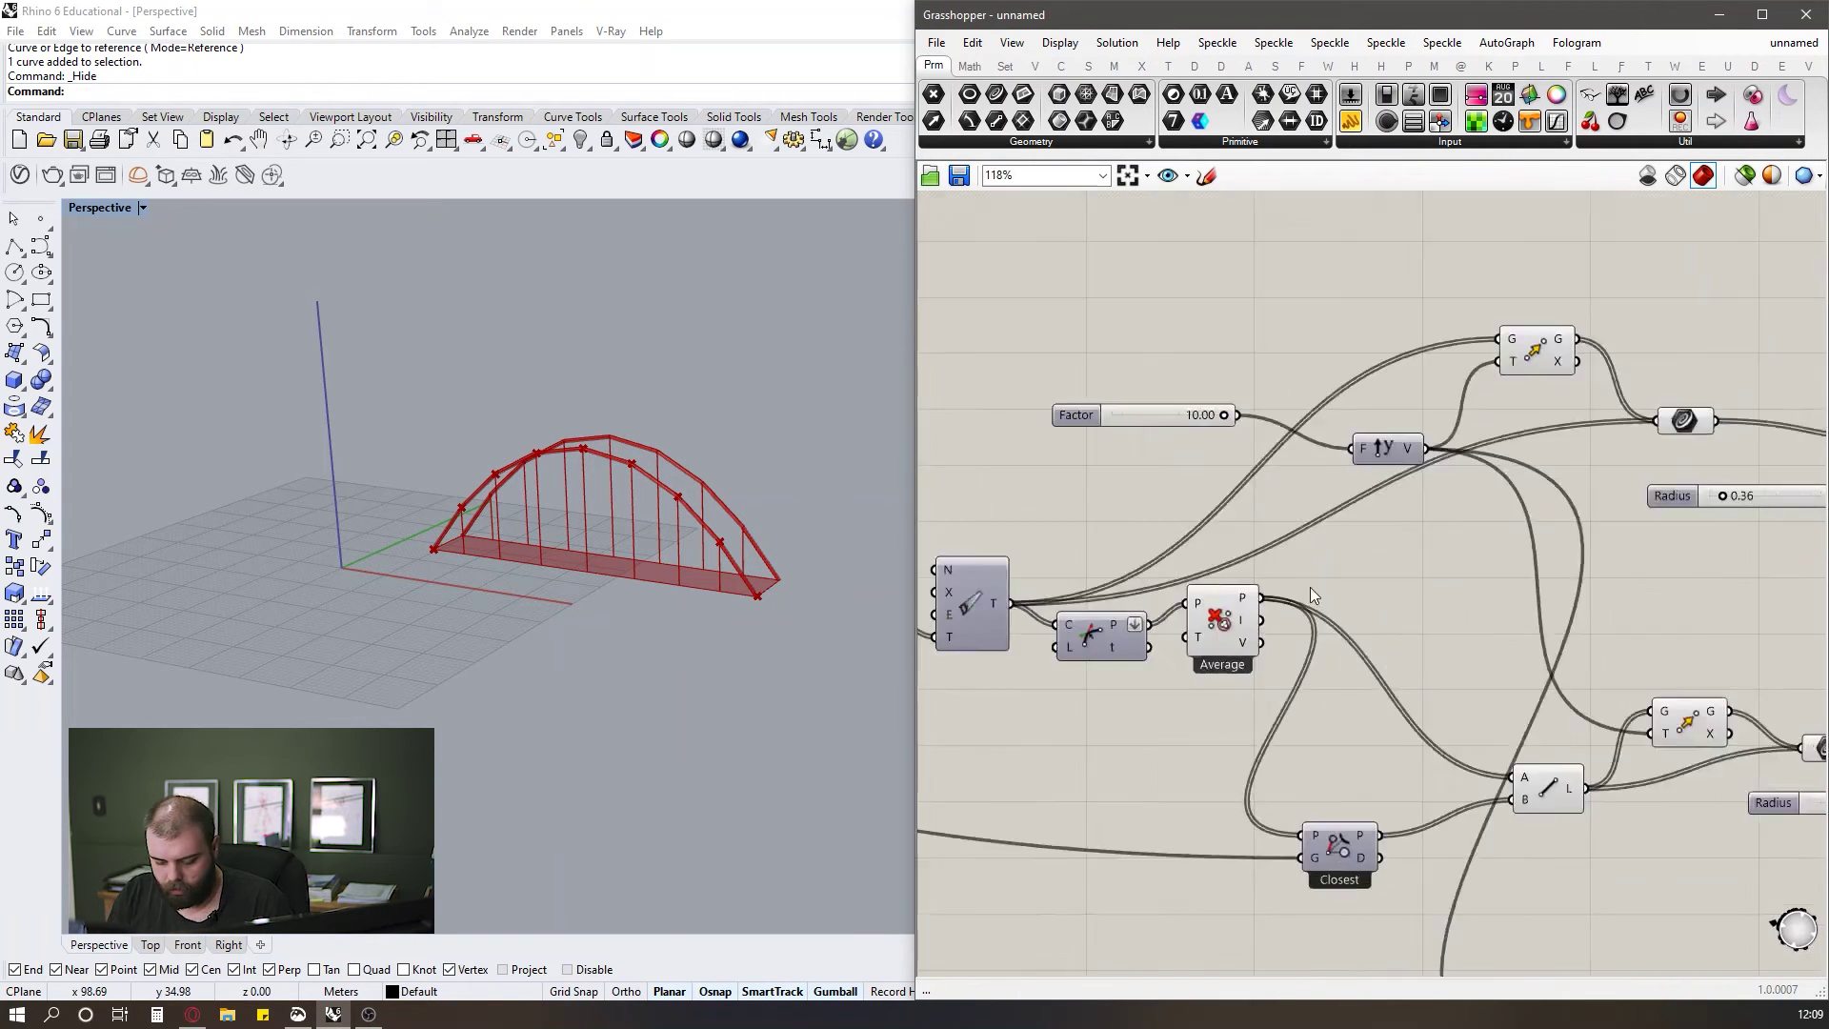
Add an Interpolate curve component and feed its vertices with the Cull Duplicates points.
double_click(1399, 542)
type("interola")
key("Return")
left_click_drag(1277, 578, 1405, 598)
scroll(682, 483, "up", 6)
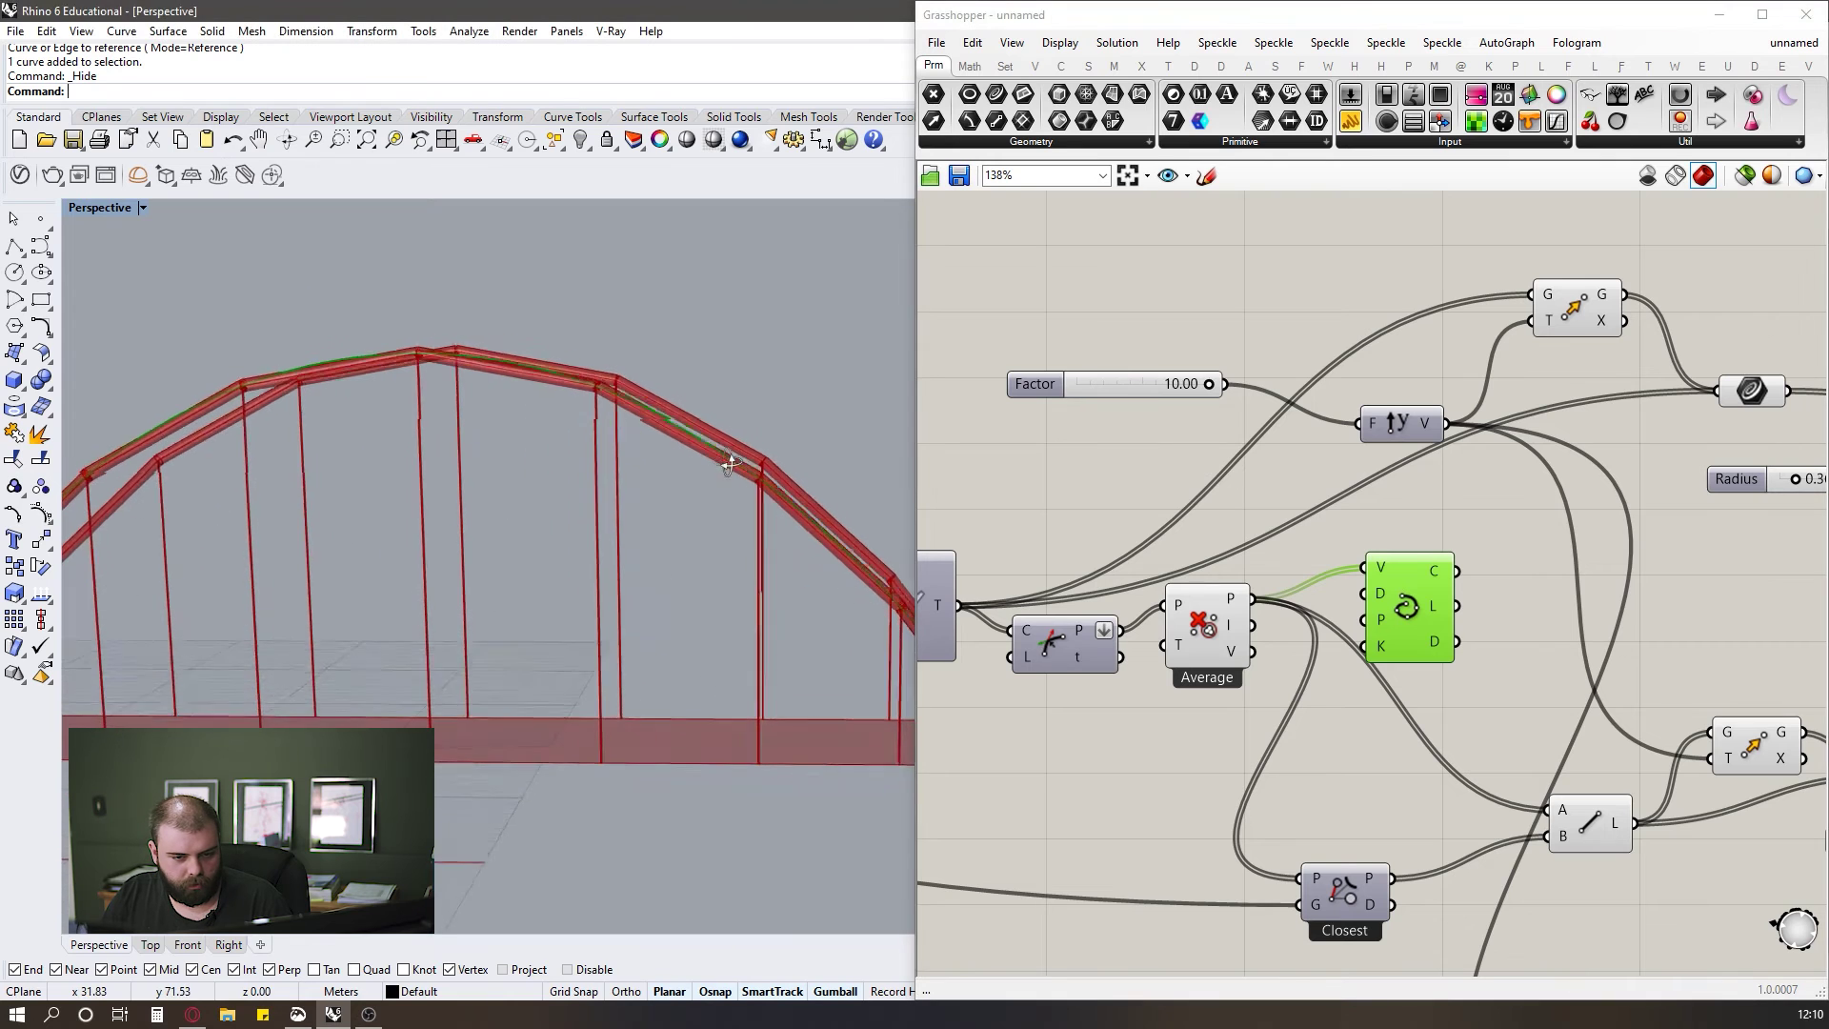
Hide the previews of the arch's Move, Curve and Pipe components.
scroll(1082, 581, "down", 2)
right_click_drag(1524, 553, 1209, 593)
left_click_drag(1600, 585, 1111, 347)
middle_click(1180, 352)
left_click(1234, 296)
scroll(627, 423, "down", 6)
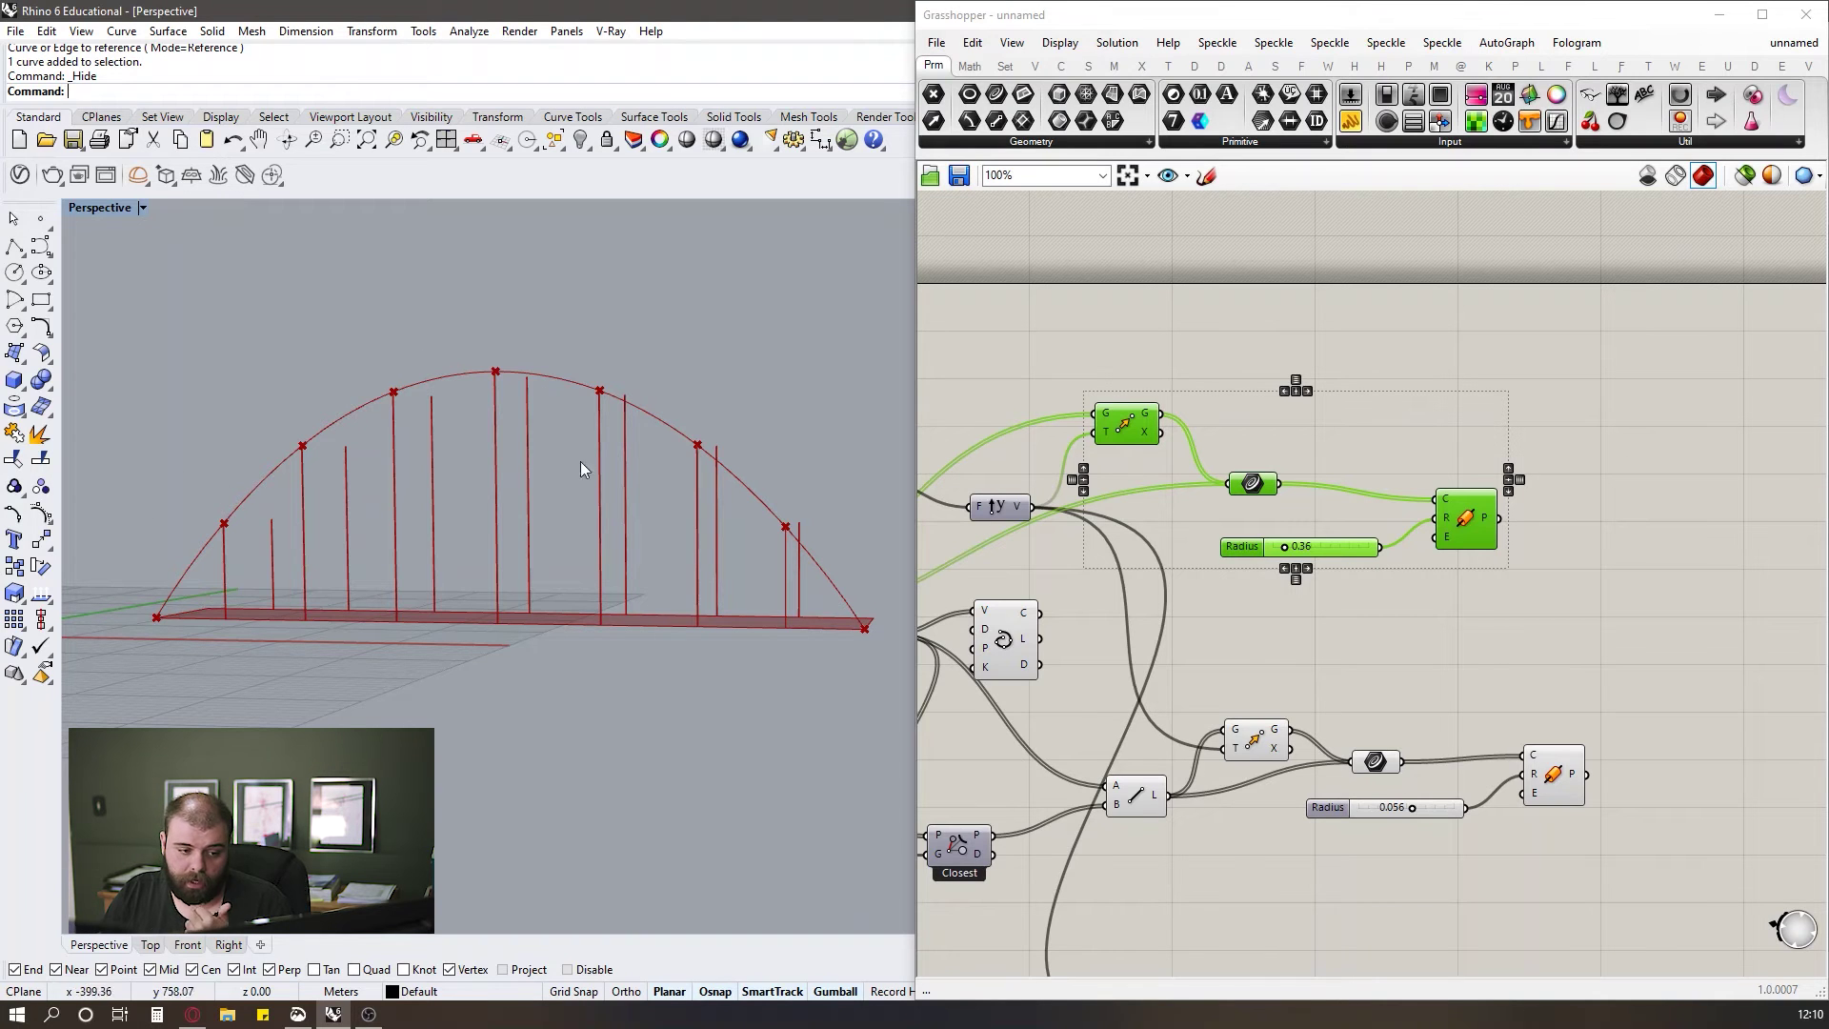
Connect the interpolated curve to the arch Move's geometry and add it as an extra input to the arch's Curve container.
left_click(1453, 673)
scroll(1048, 641, "down", 2)
right_click_drag(1001, 638, 1364, 631)
scroll(1257, 632, "up", 5)
left_click(1364, 631)
scroll(1173, 528, "down", 5)
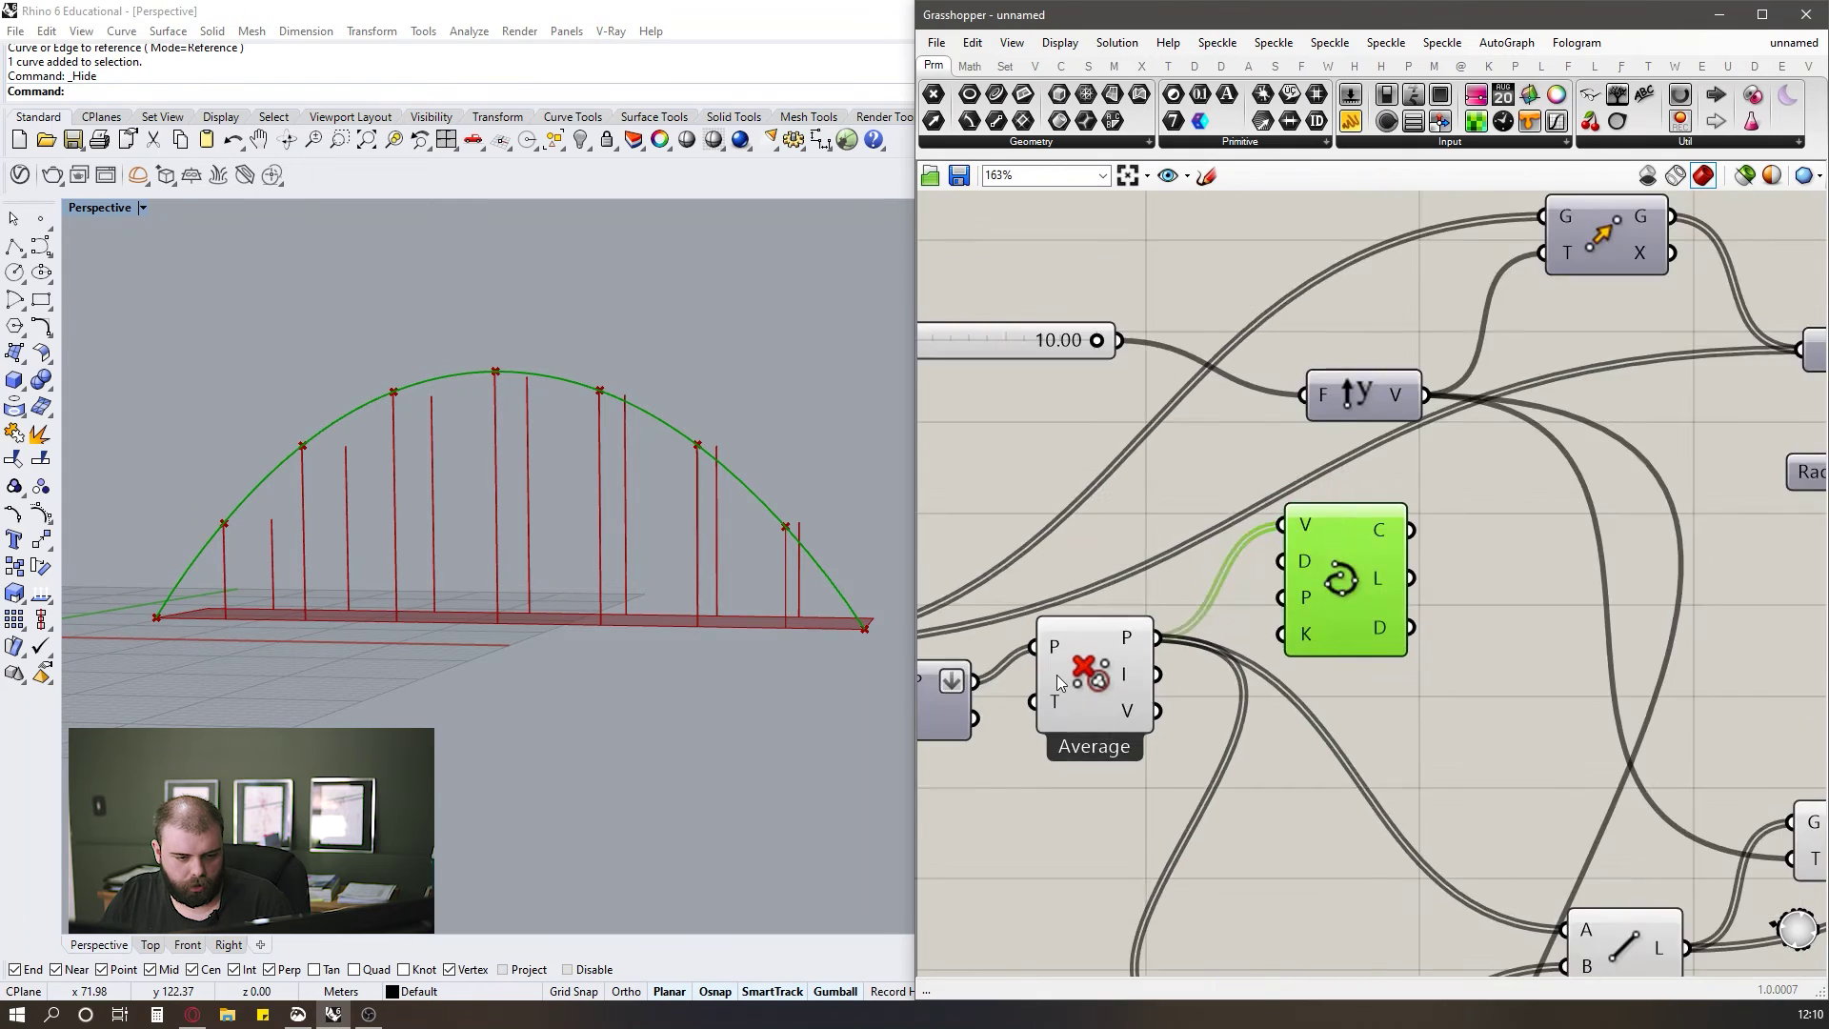
scroll(1173, 528, "up", 3)
left_click_drag(1197, 693, 1305, 472)
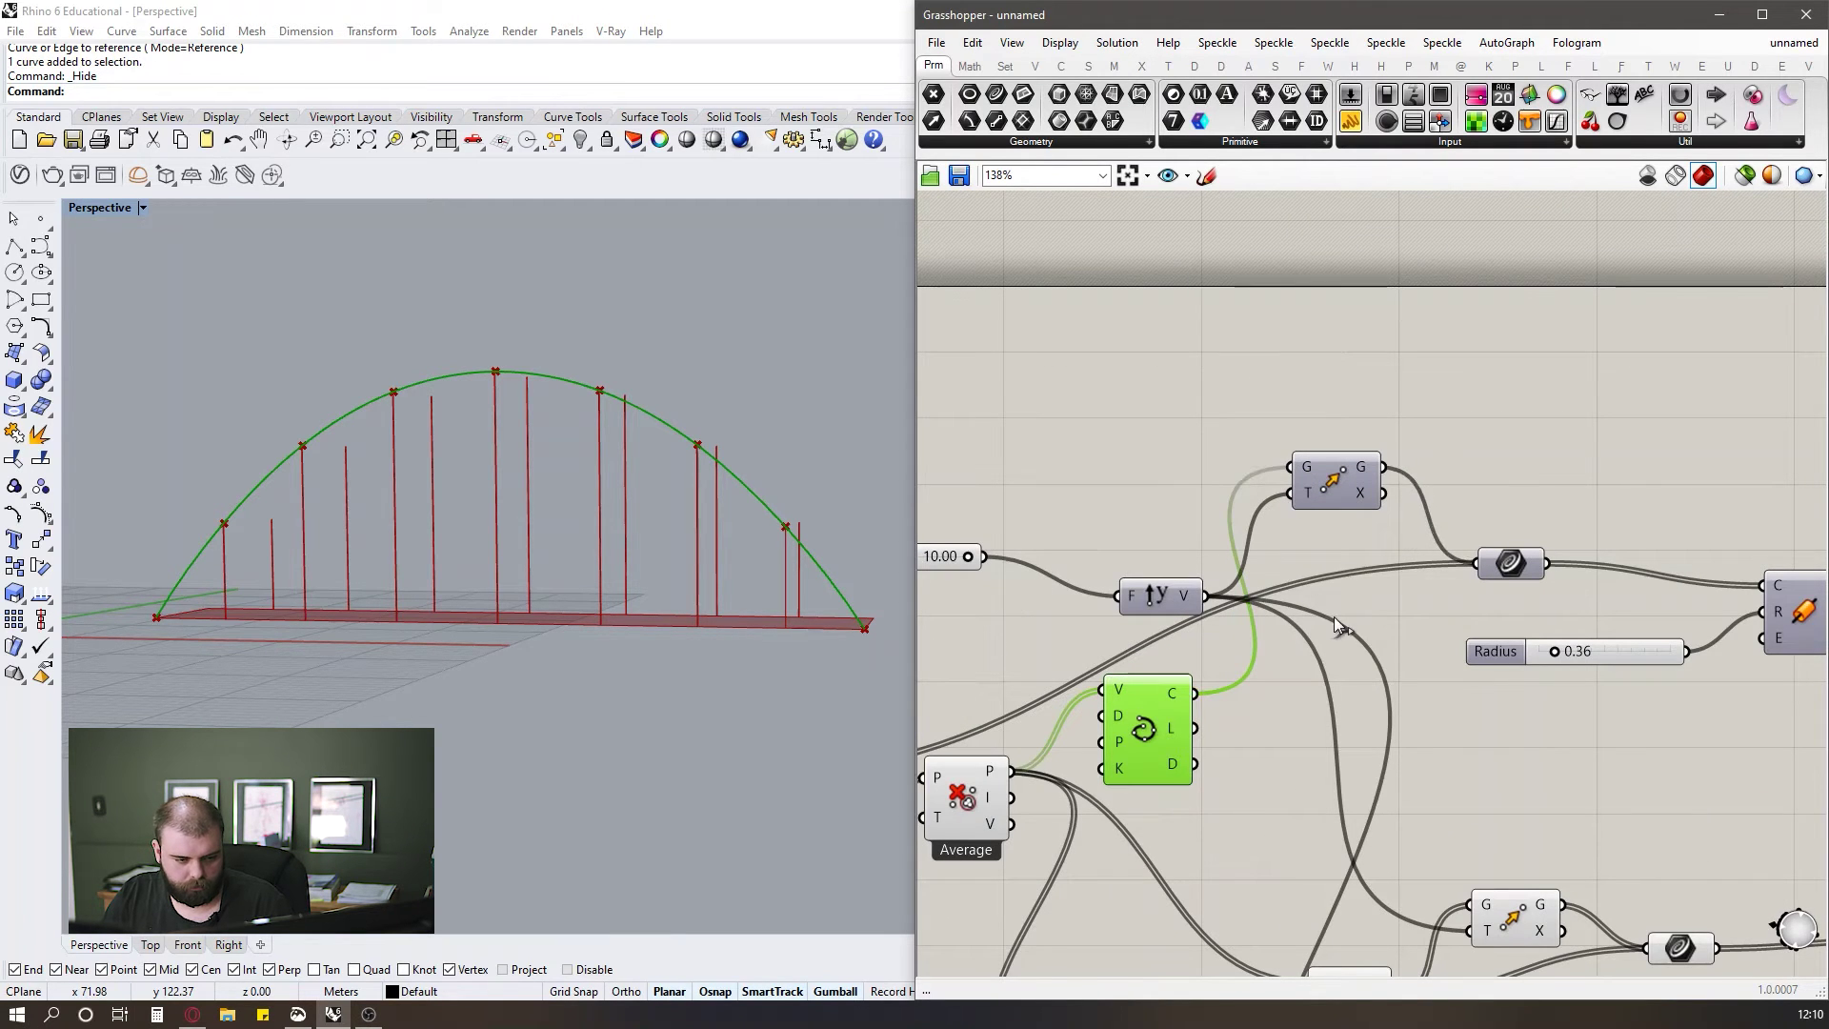
left_click_drag(1196, 693, 1476, 566, "shift")
left_click(1128, 484)
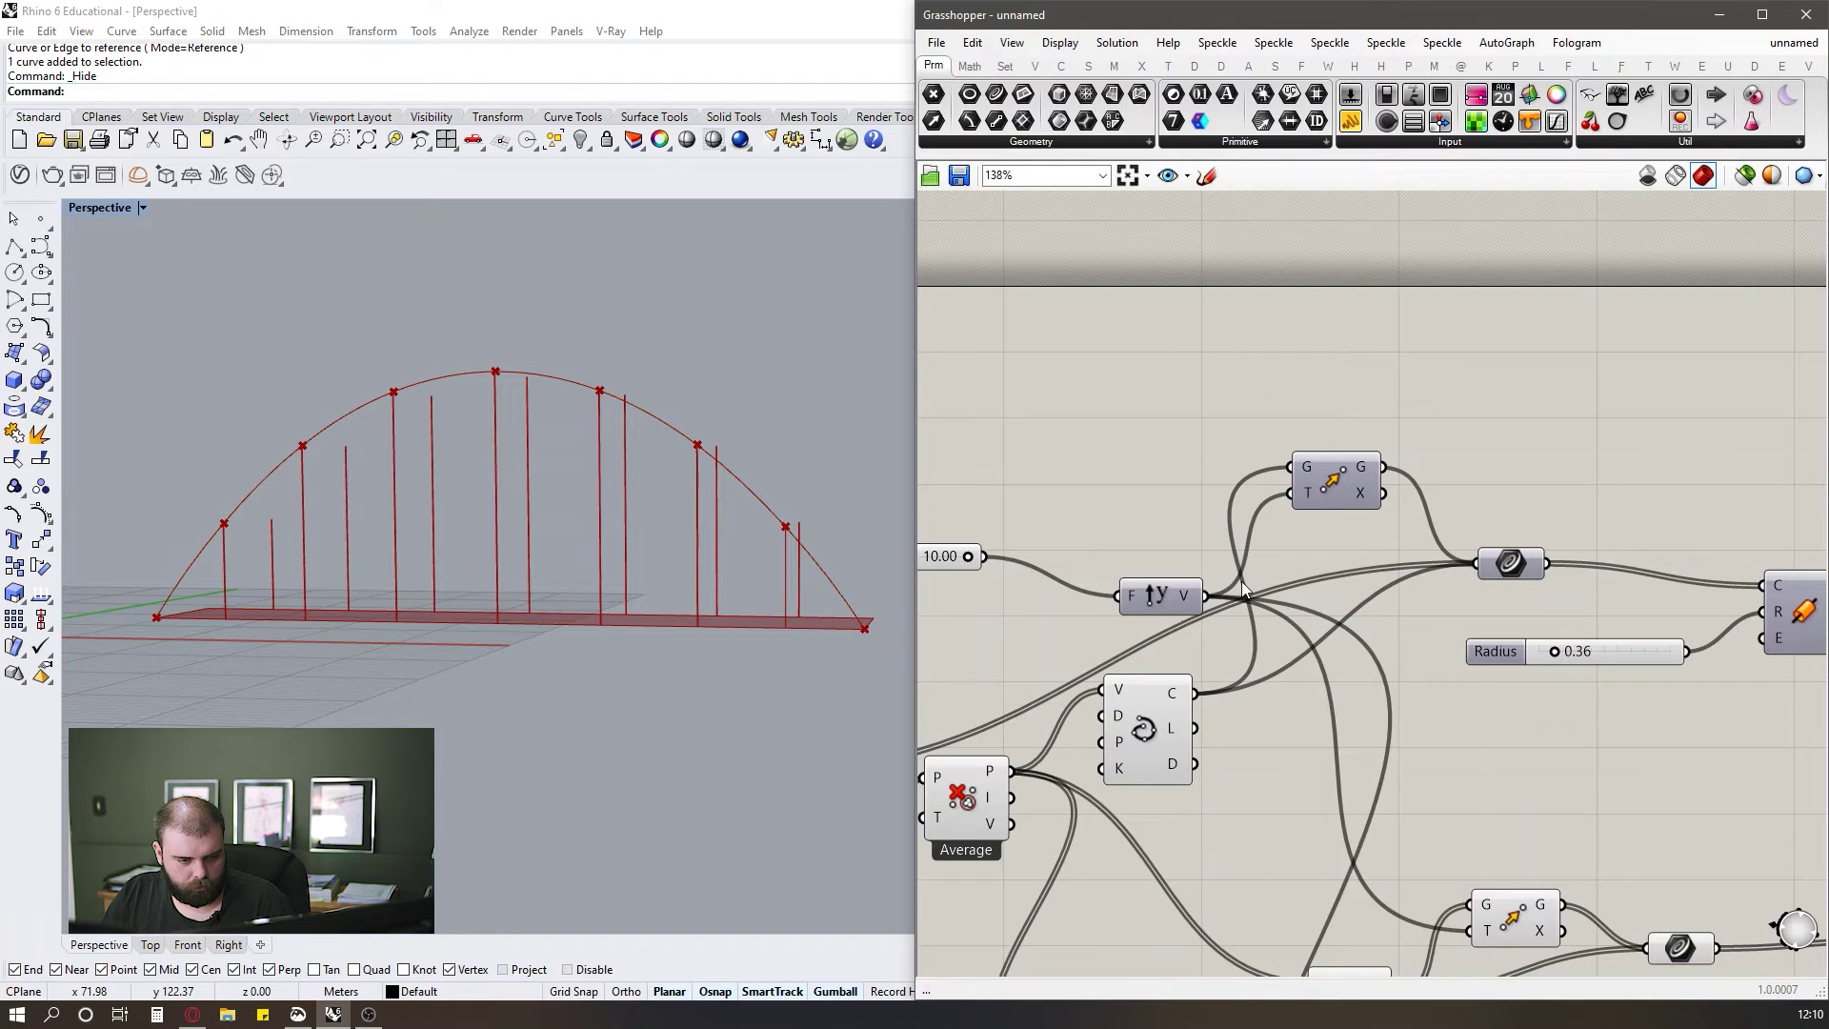
Hide the Cull Duplicates point preview and show only the previews of the interpolated arch curve and its moved copy.
scroll(1242, 581, "down", 2)
left_click_drag(1067, 705, 1065, 703)
middle_click(1061, 634)
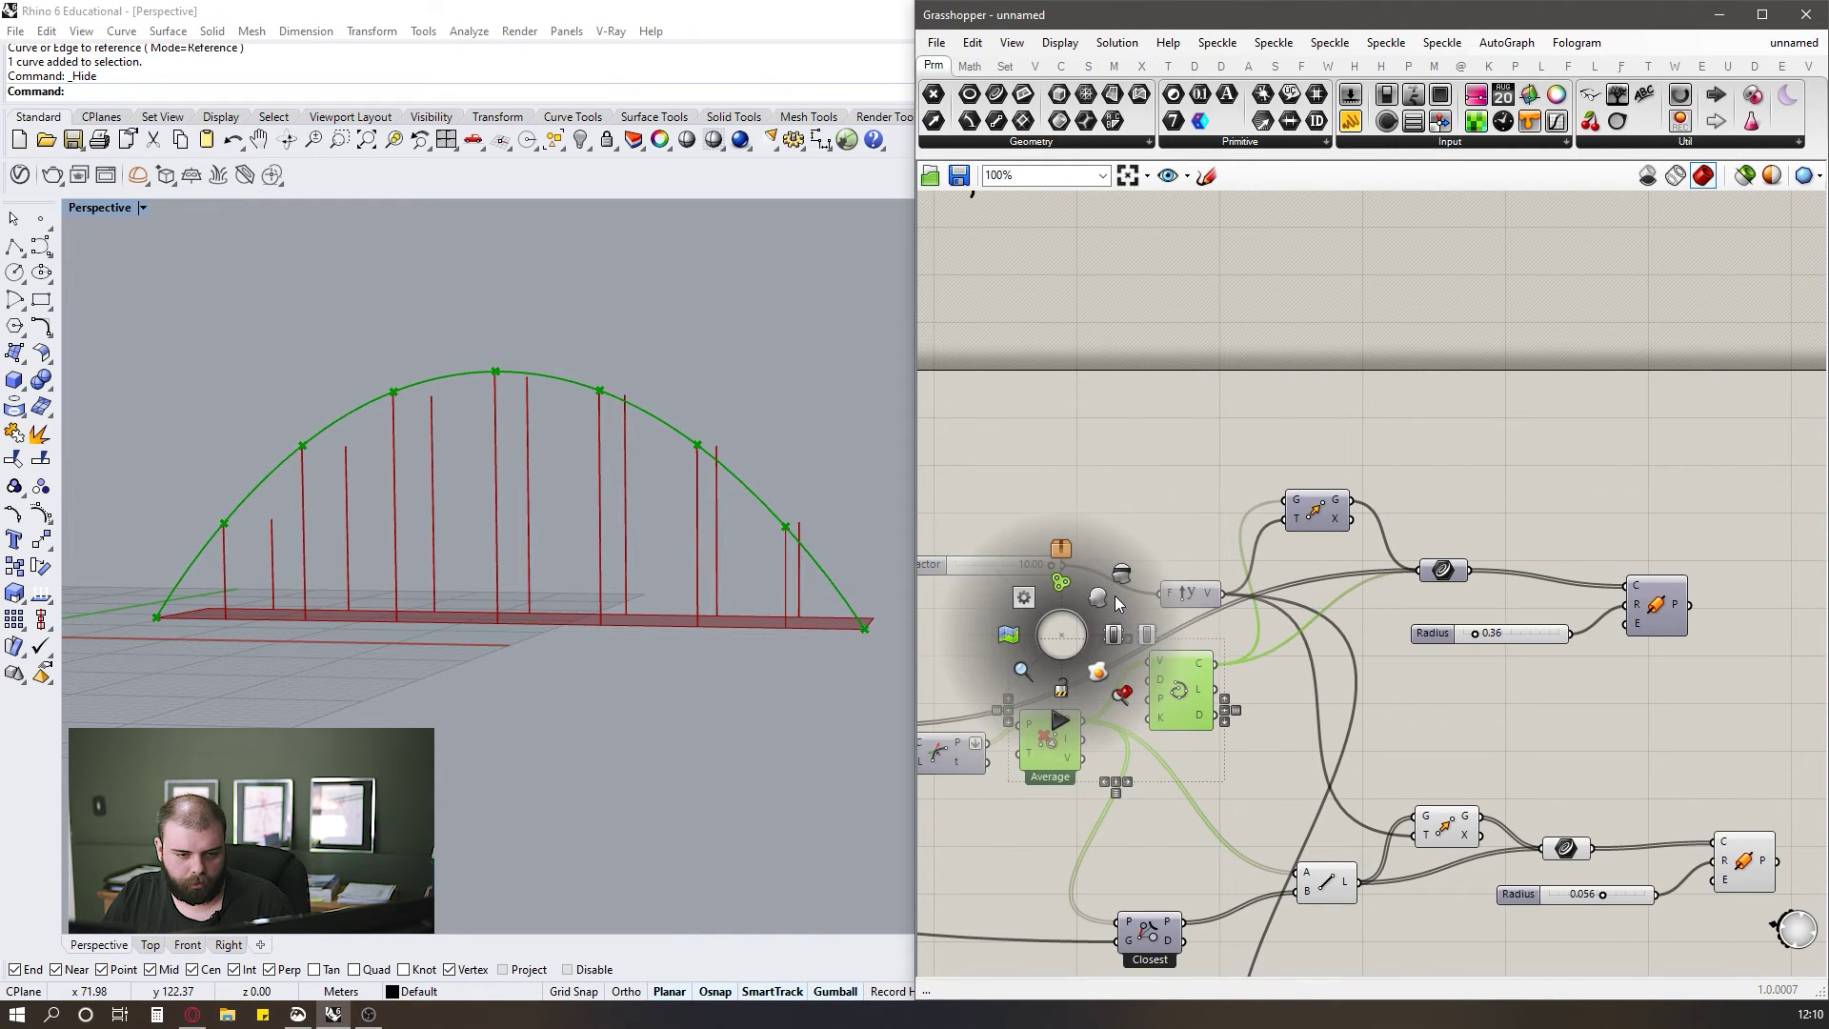
left_click(1121, 603)
scroll(1248, 528, "up", 1)
left_click(1319, 516)
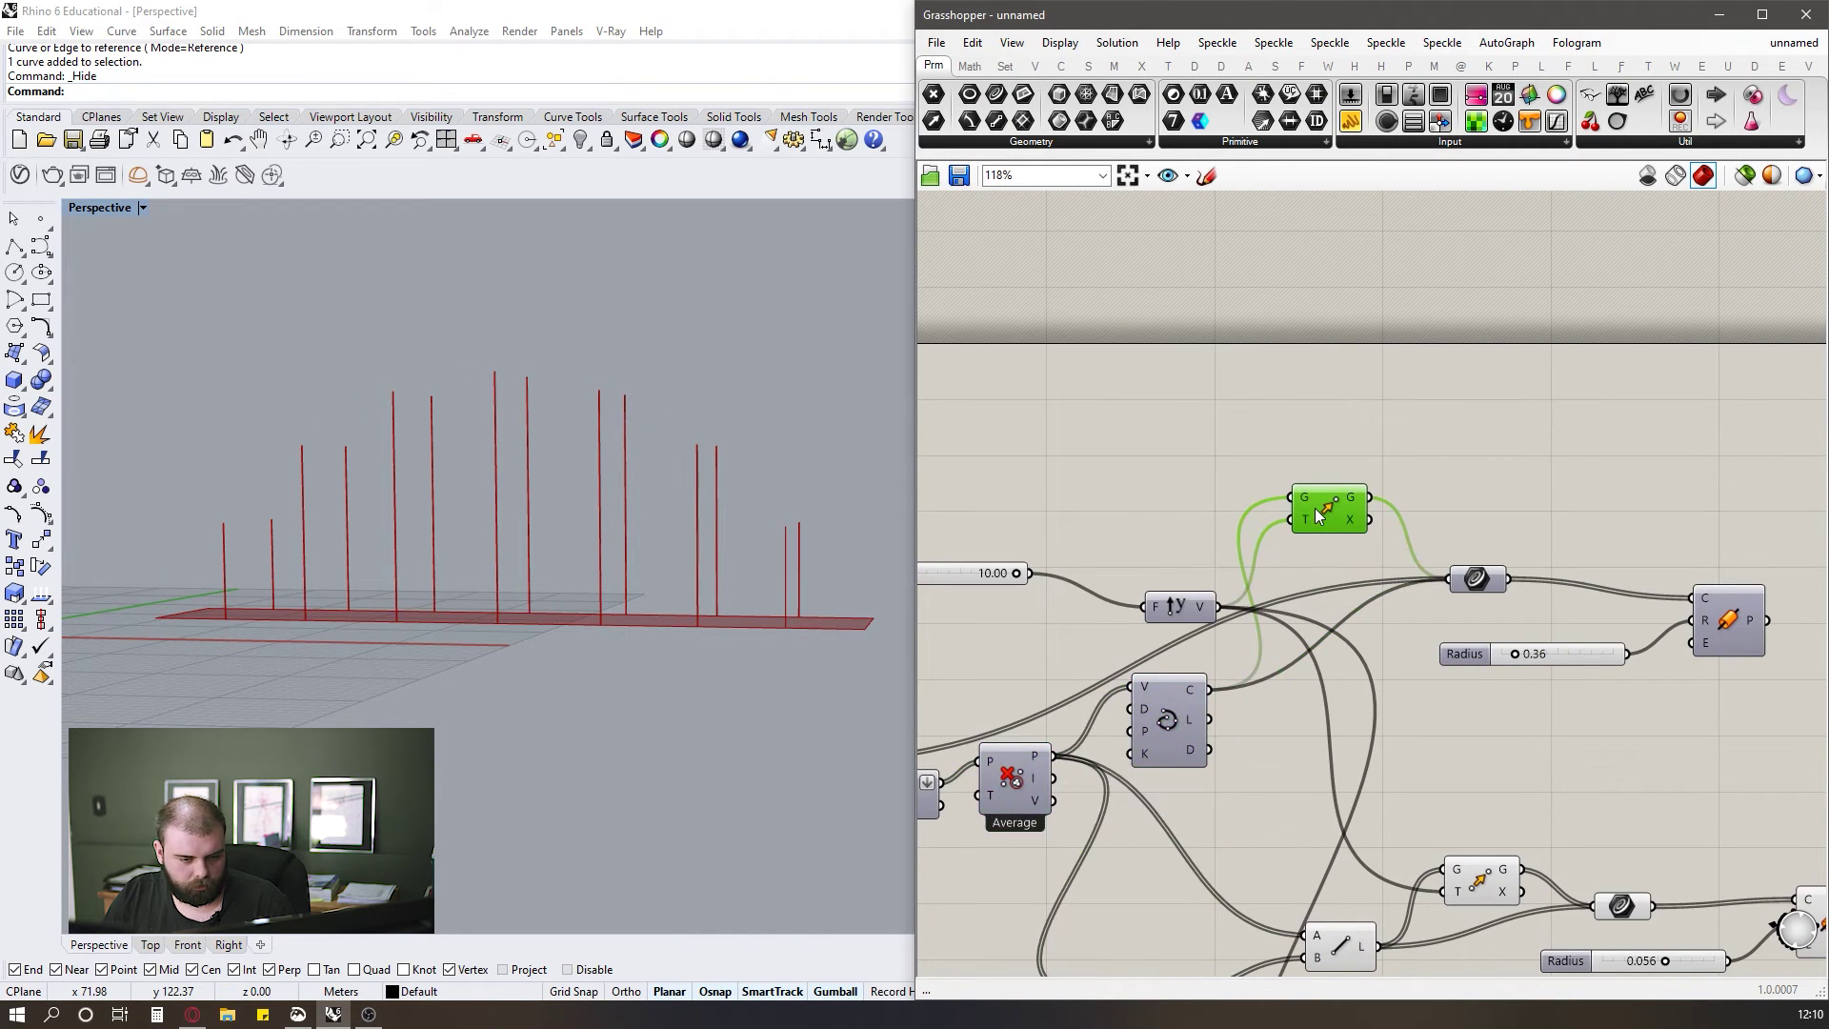
left_click_drag(1319, 516, 1310, 513)
left_click(1167, 713)
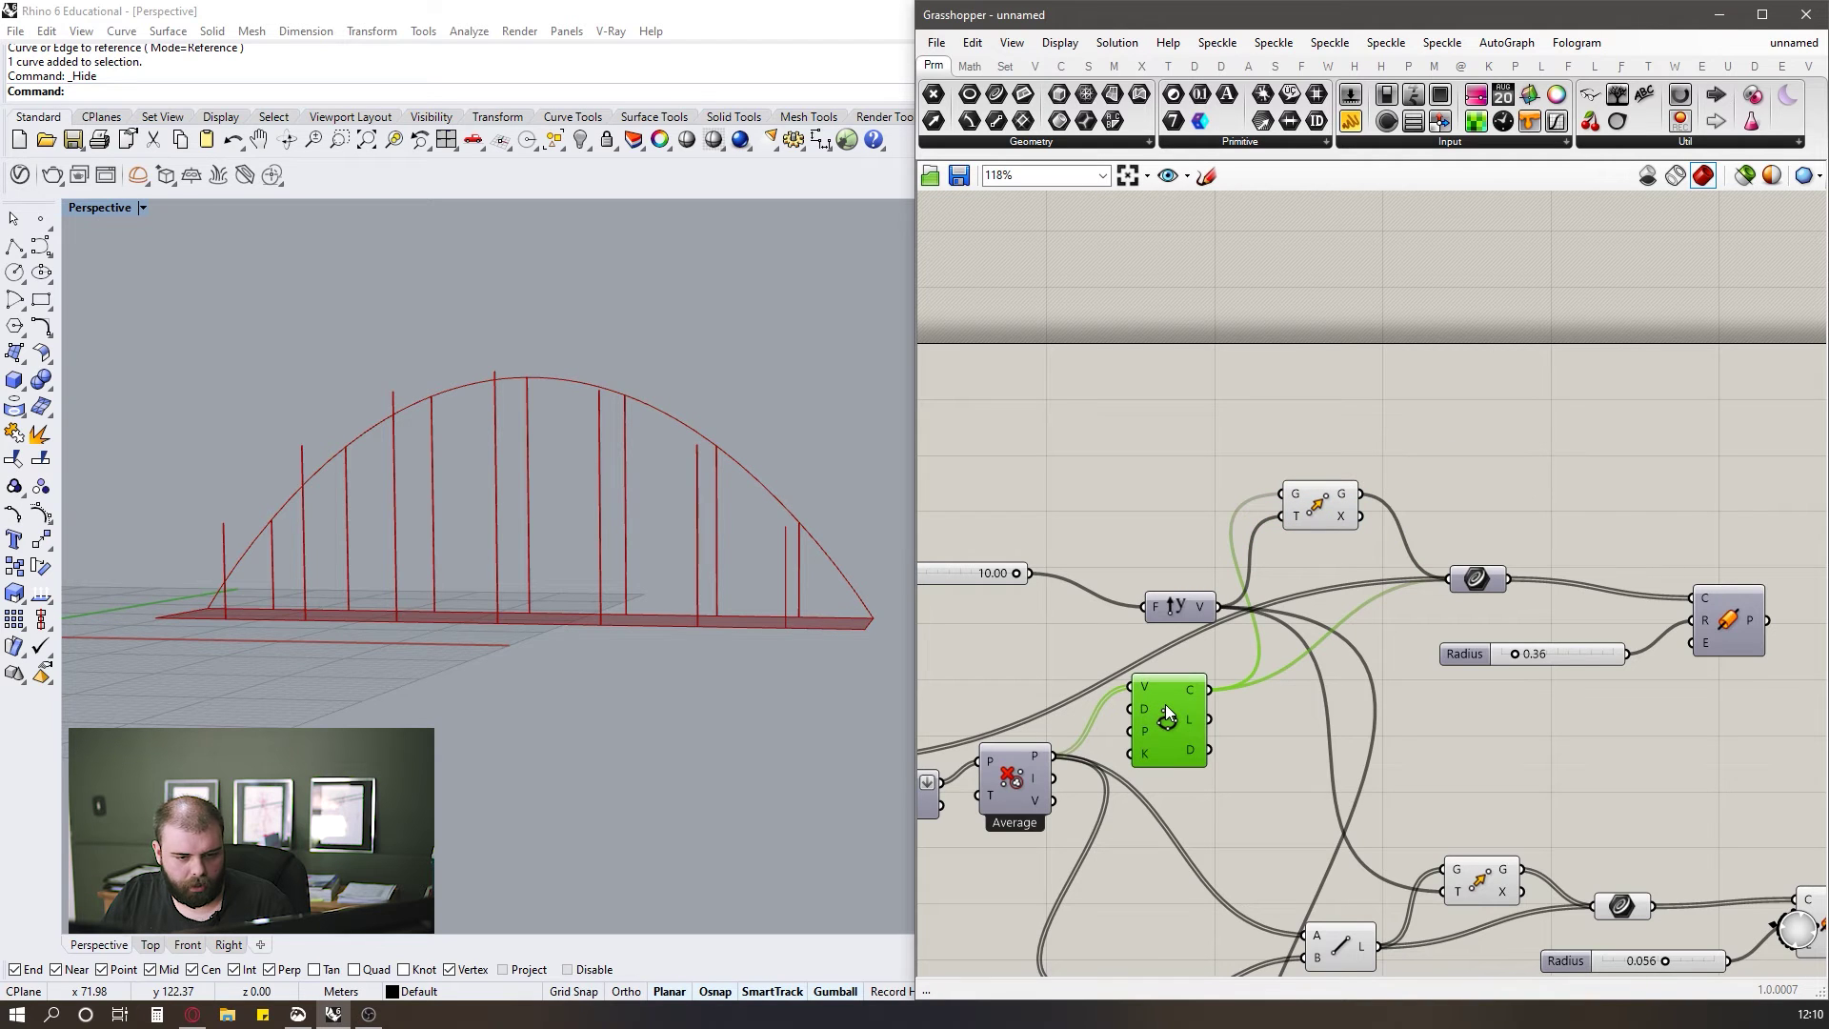
key("ctrl+q")
right_click_drag(641, 568, 809, 500)
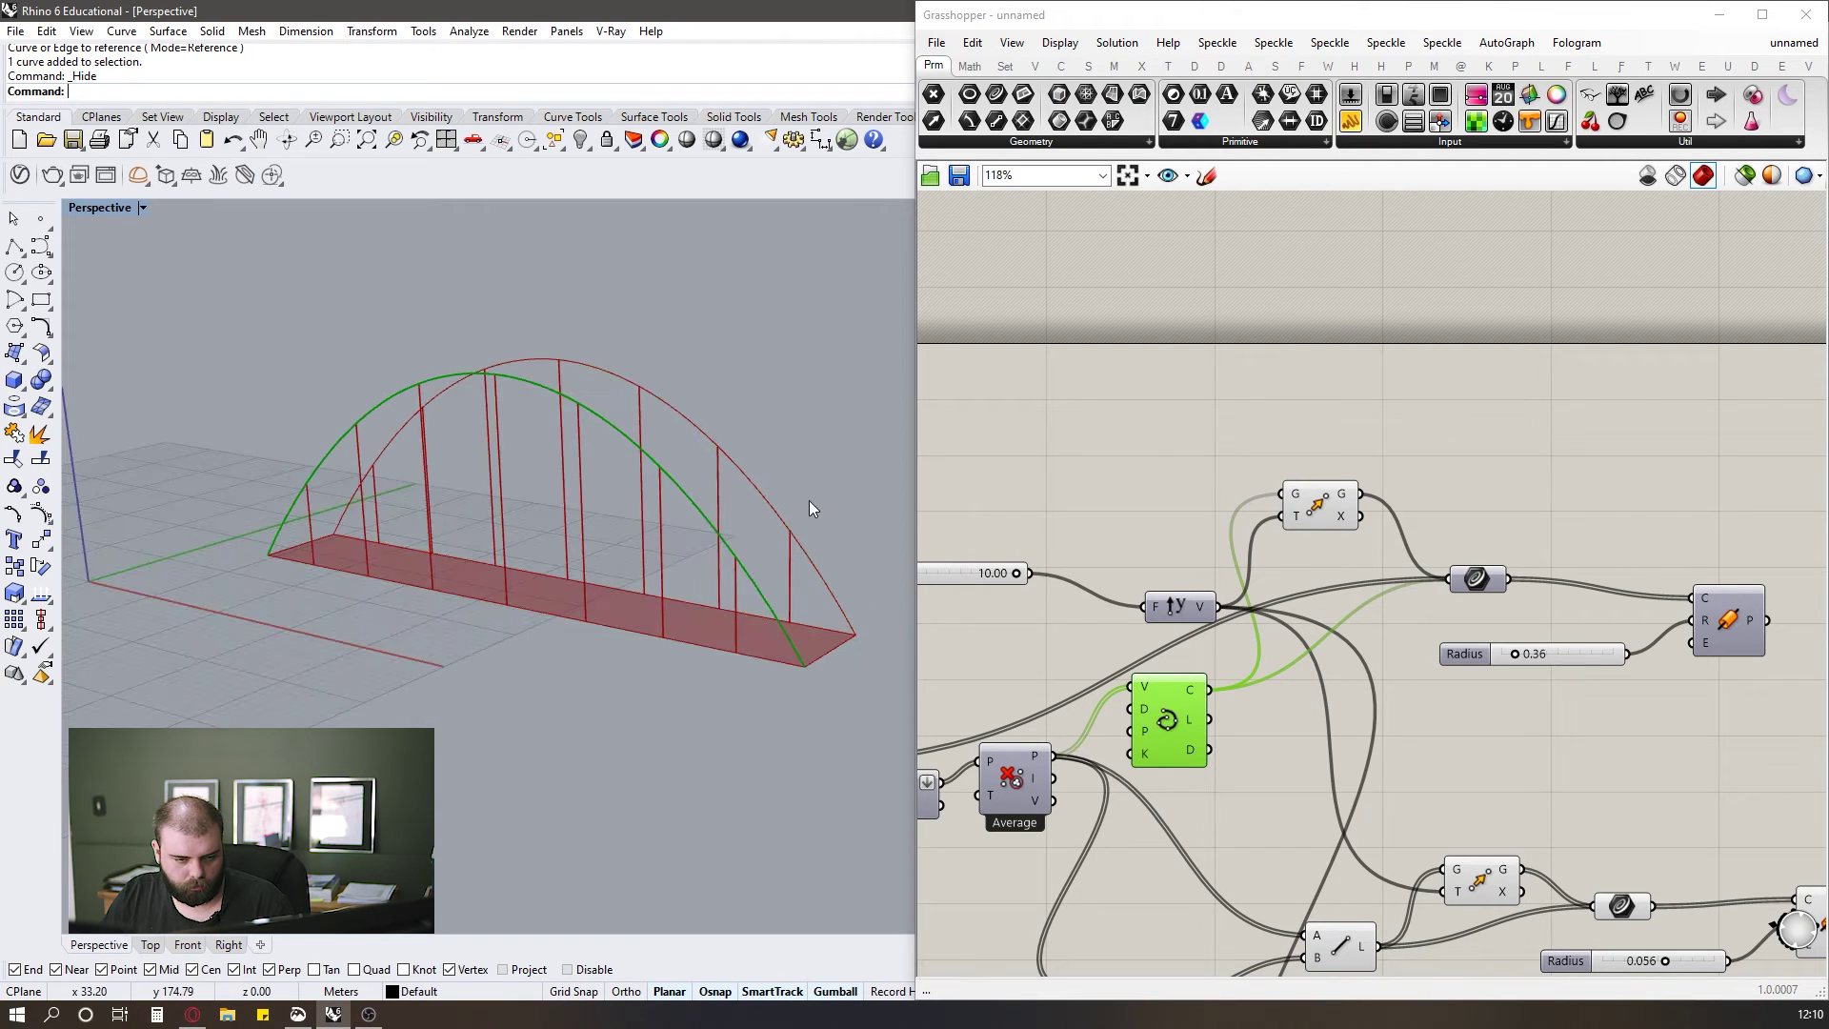
Show the arch Curve container's preview and disconnect the old Clean Tree segments from that container.
middle_click(1466, 580)
left_click(1477, 579)
middle_click(1478, 580)
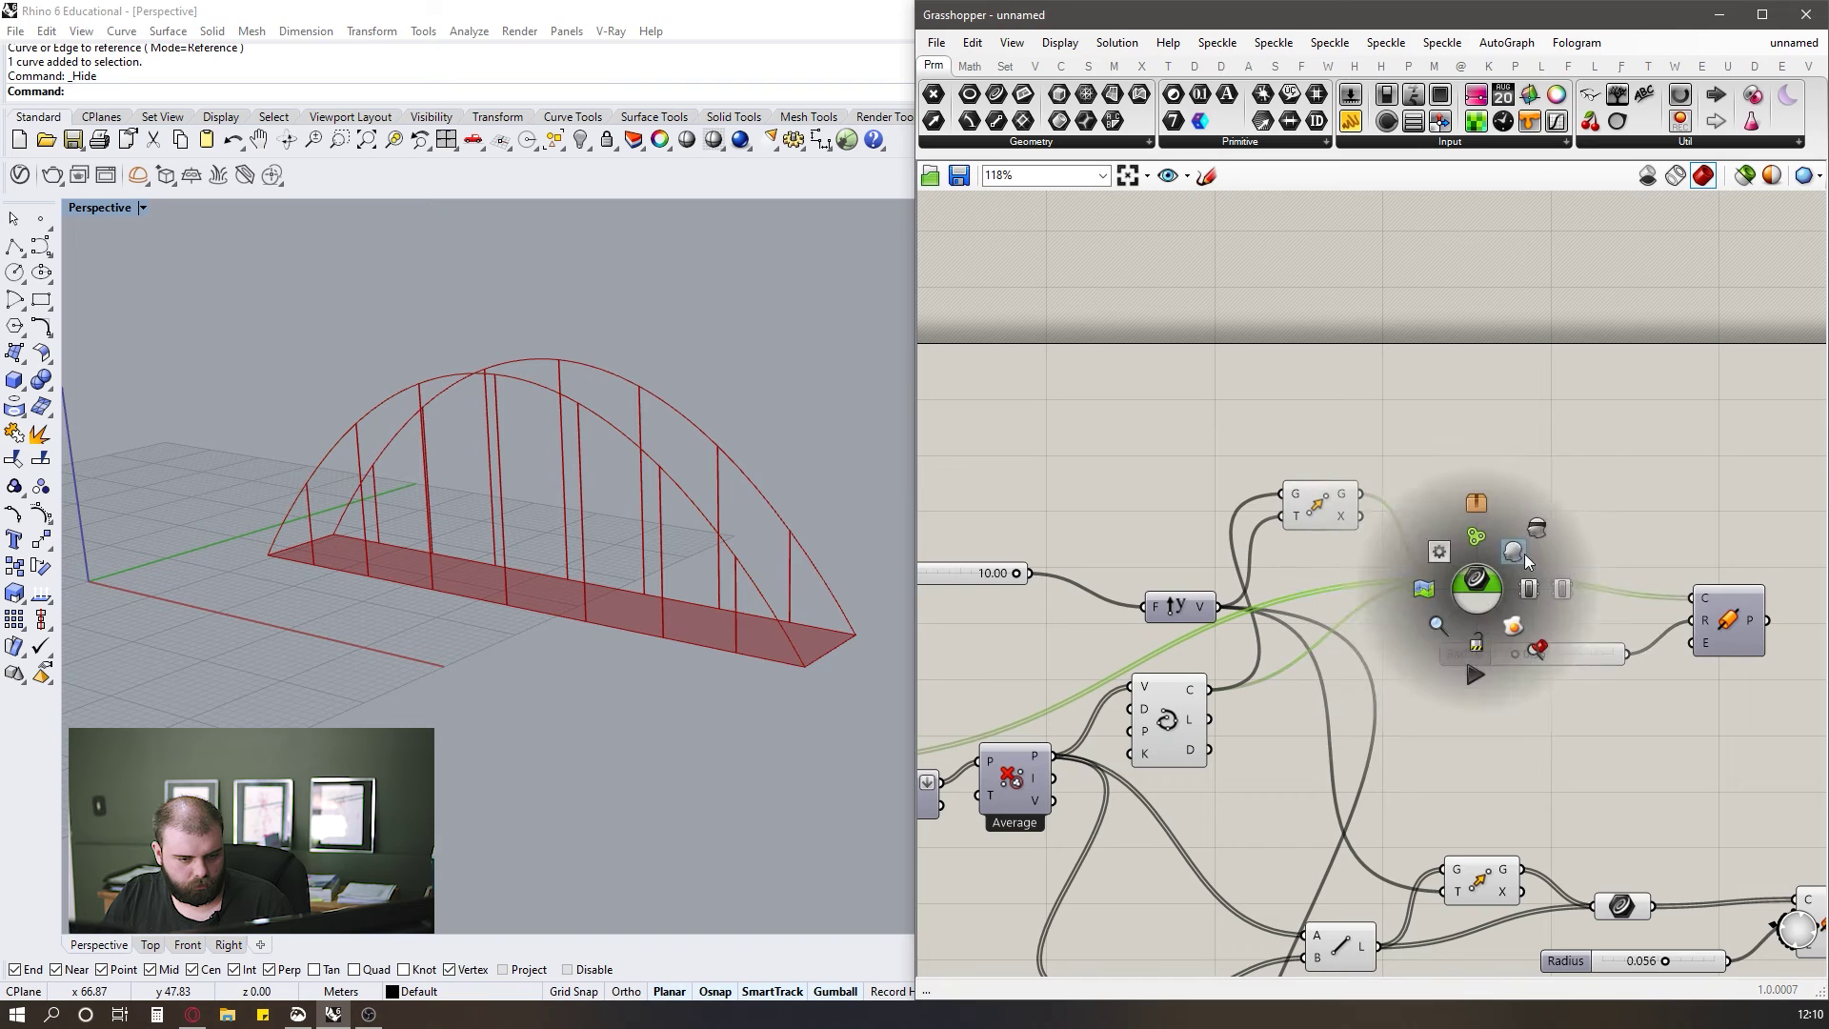
left_click(1515, 543)
left_click(1536, 480)
scroll(1488, 552, "down", 3)
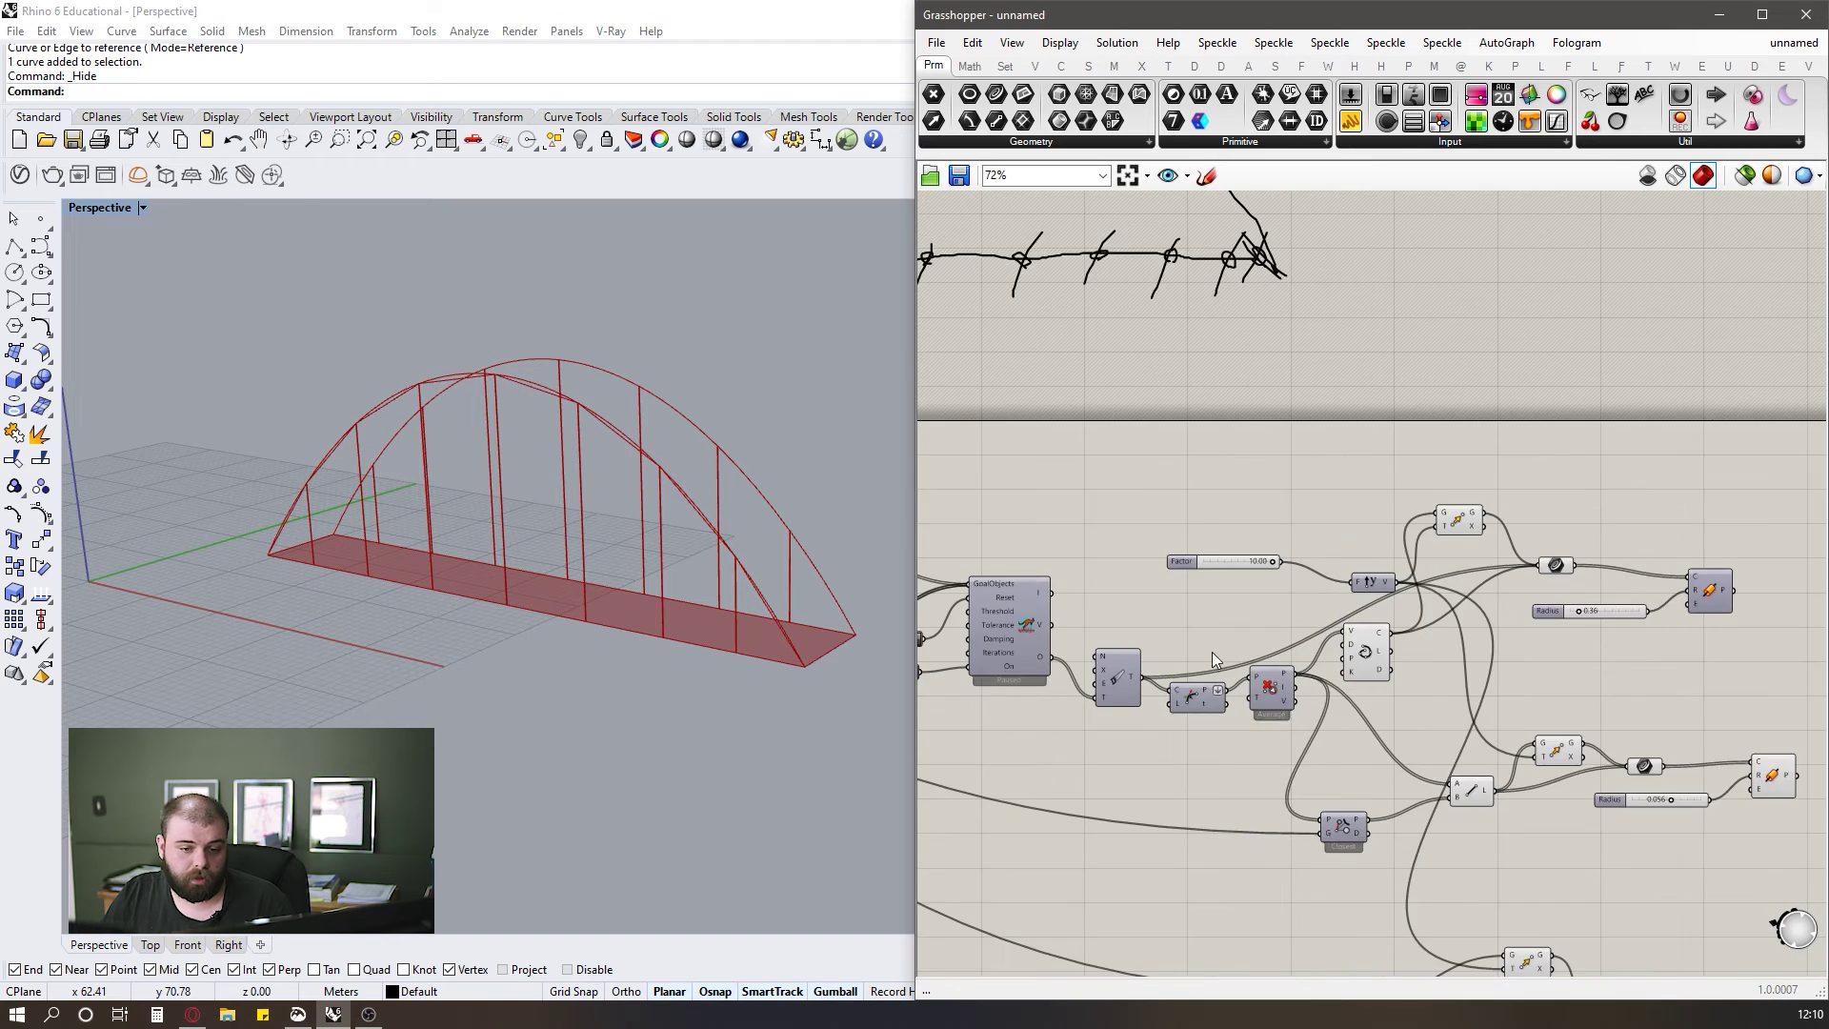
scroll(1186, 667, "up", 2)
left_click_drag(1113, 682, 1664, 530)
Show the arch Pipe's preview and hide the previews of the Interpolate, Move and Curve components feeding it.
right_click_drag(768, 522, 837, 410)
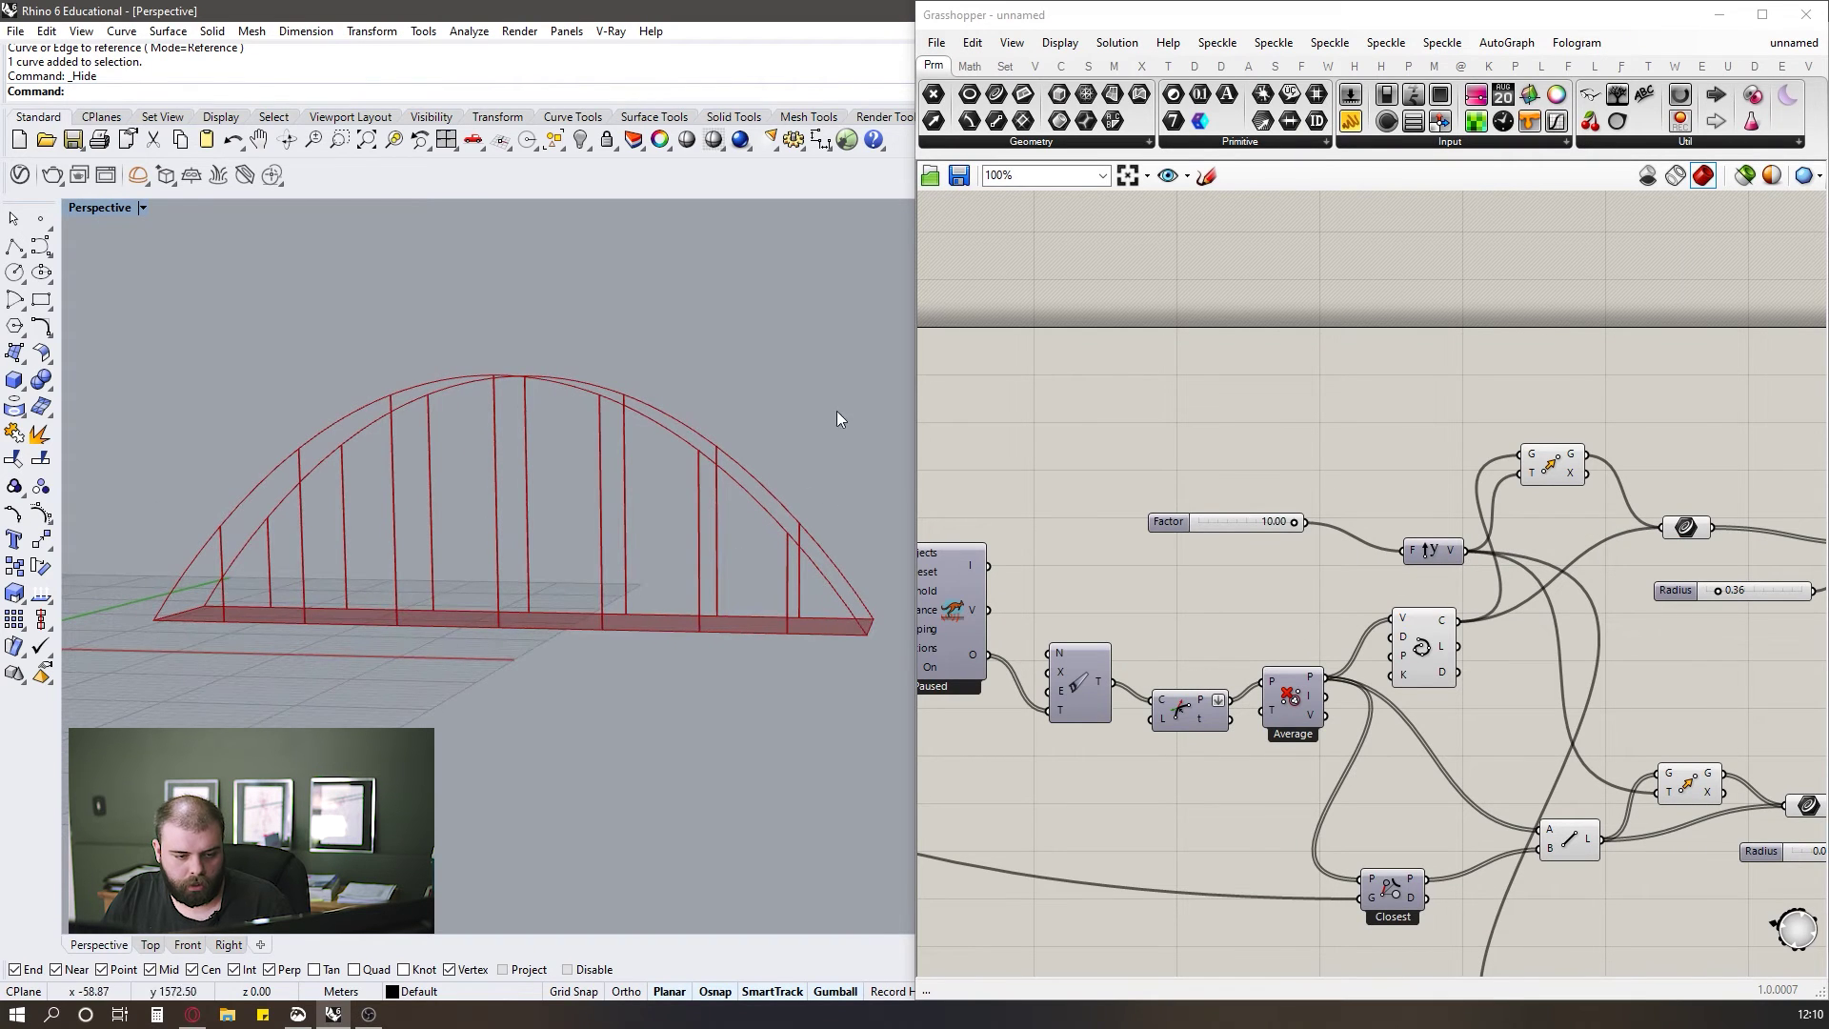
scroll(1134, 538, "down", 5)
scroll(1512, 534, "up", 5)
left_click(1378, 571)
middle_click(1377, 572)
left_click(1375, 572)
scroll(1294, 591, "down", 2)
left_click_drag(1372, 678, 1073, 427)
middle_click(1072, 427)
left_click(1138, 371)
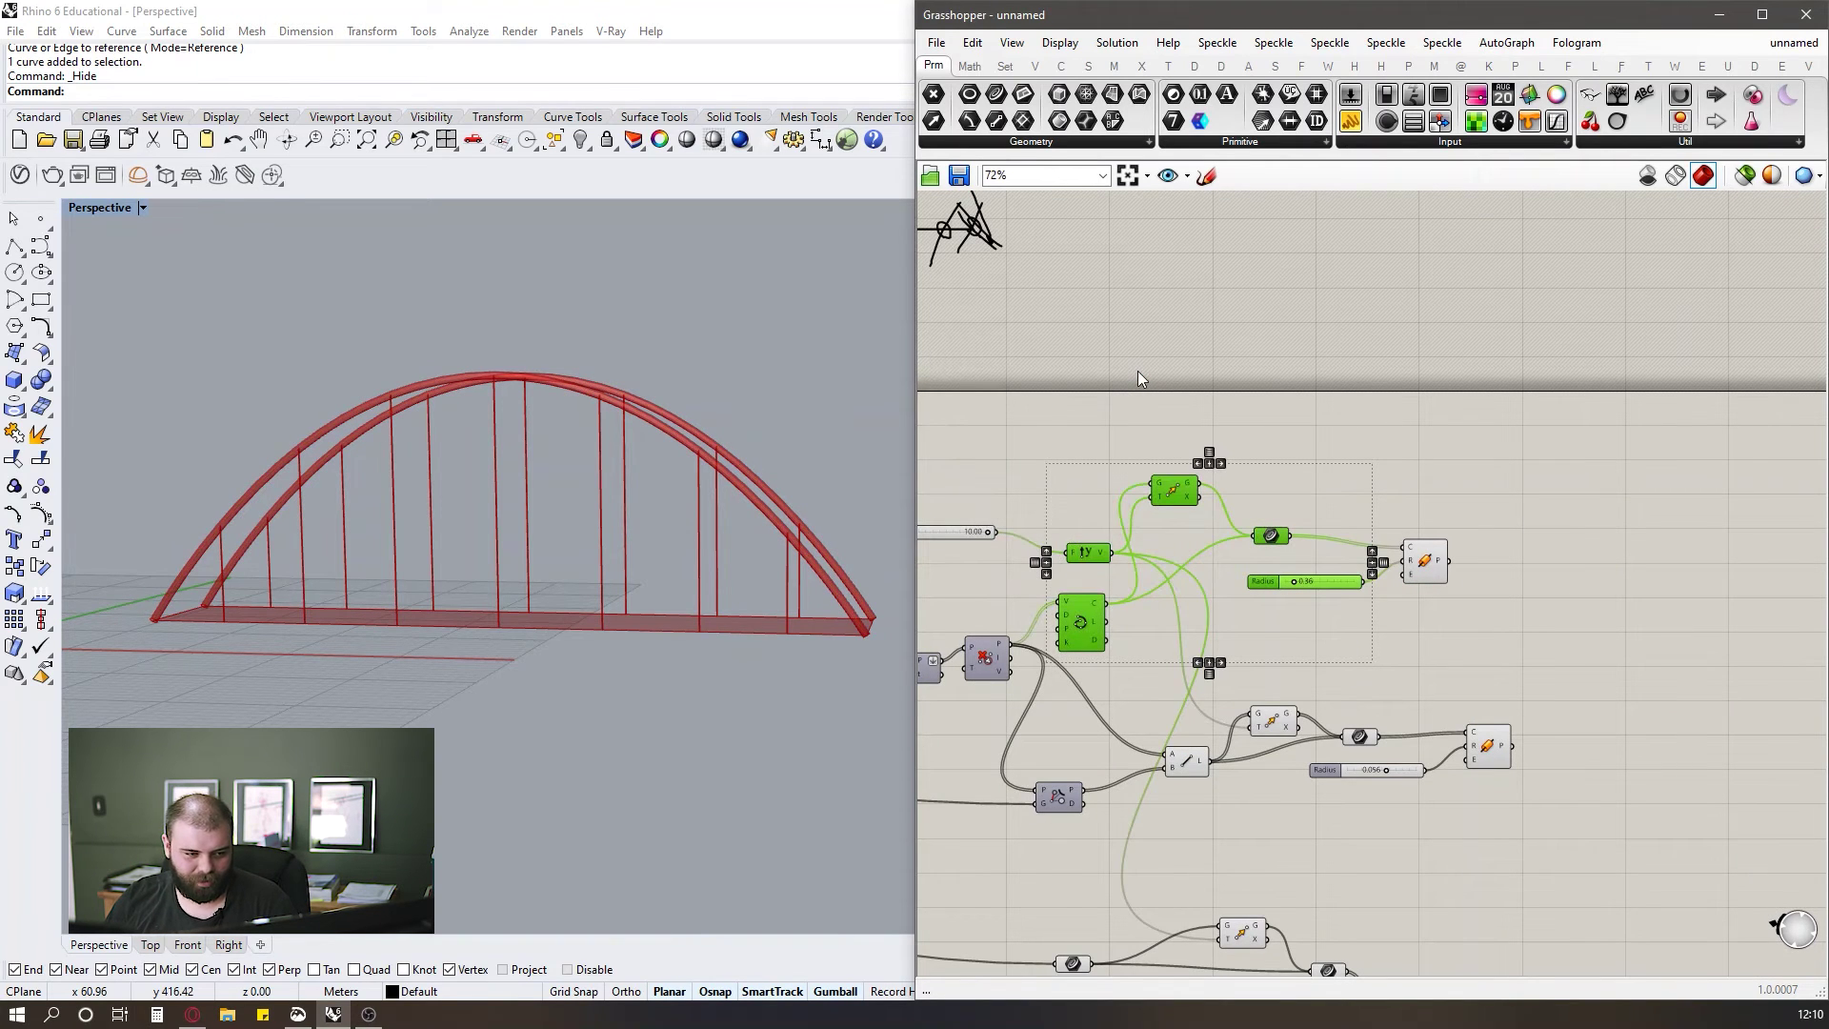
Examine the piped arches as a whole and the end of the arch pipe close up where it meets the deck.
scroll(686, 427, "up", 6)
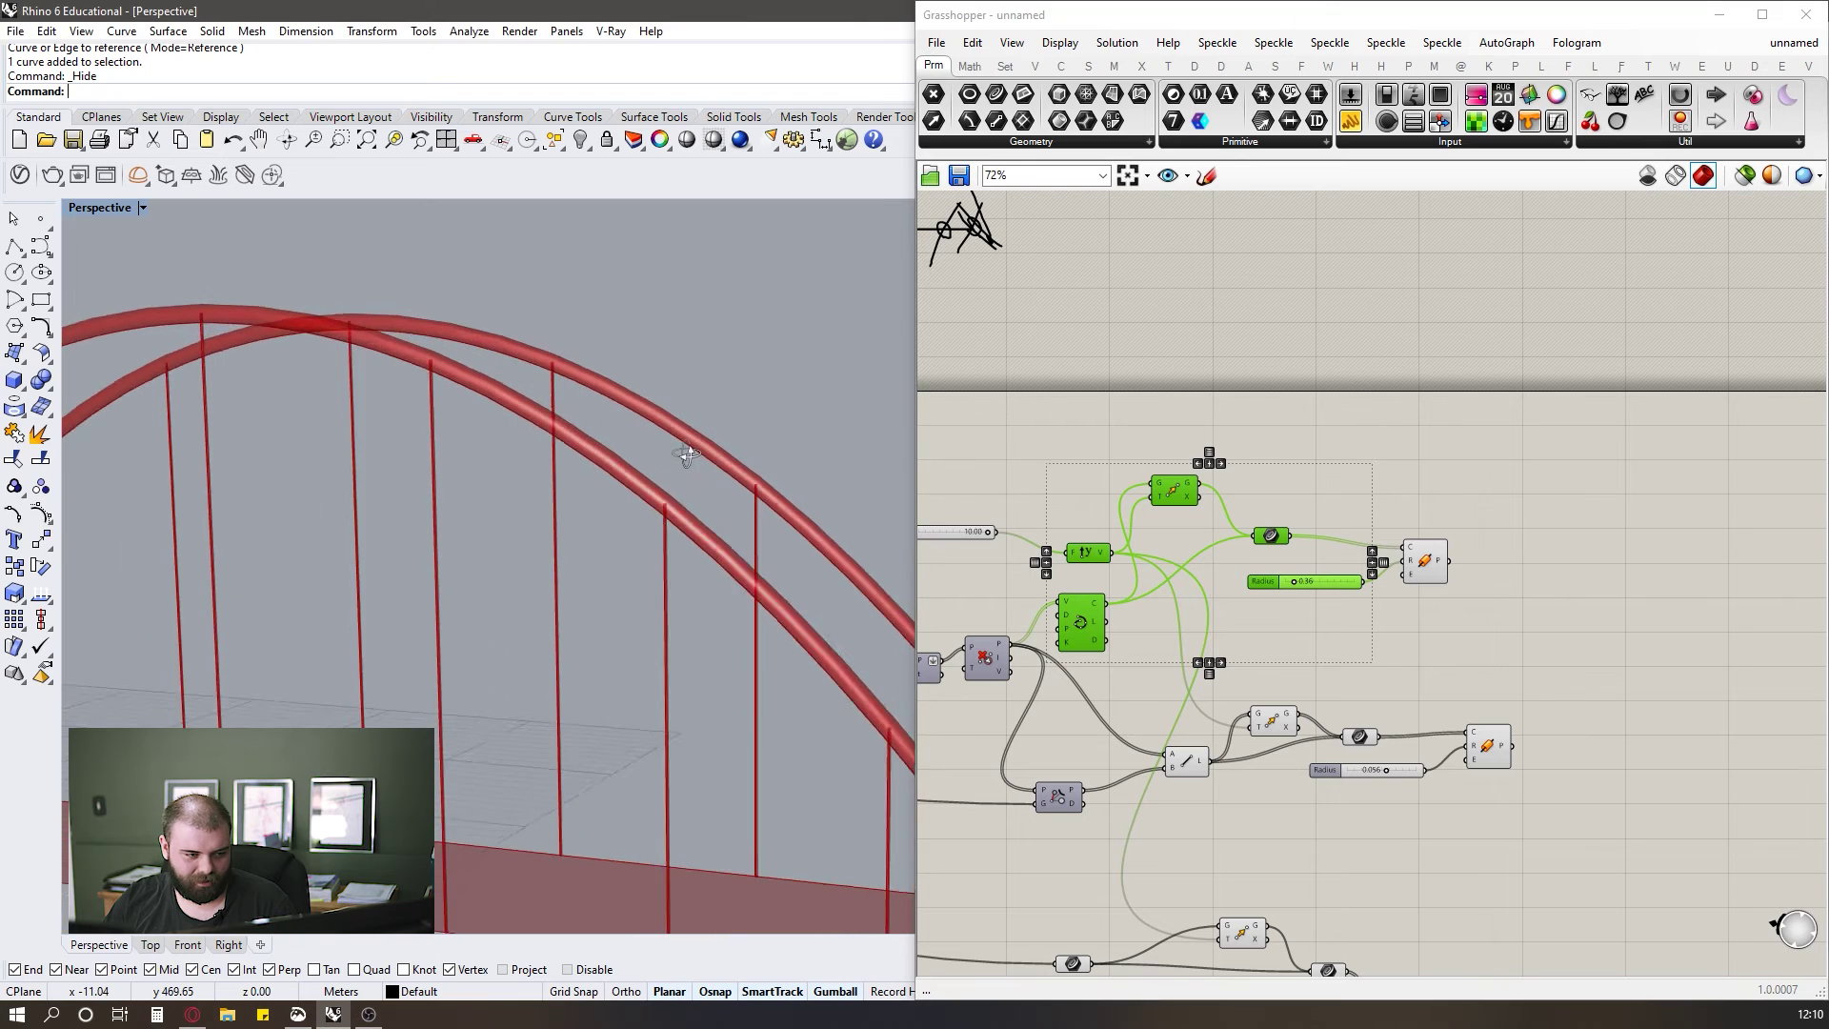
scroll(692, 453, "down", 5)
right_click_drag(627, 415, 726, 576)
scroll(719, 564, "down", 5)
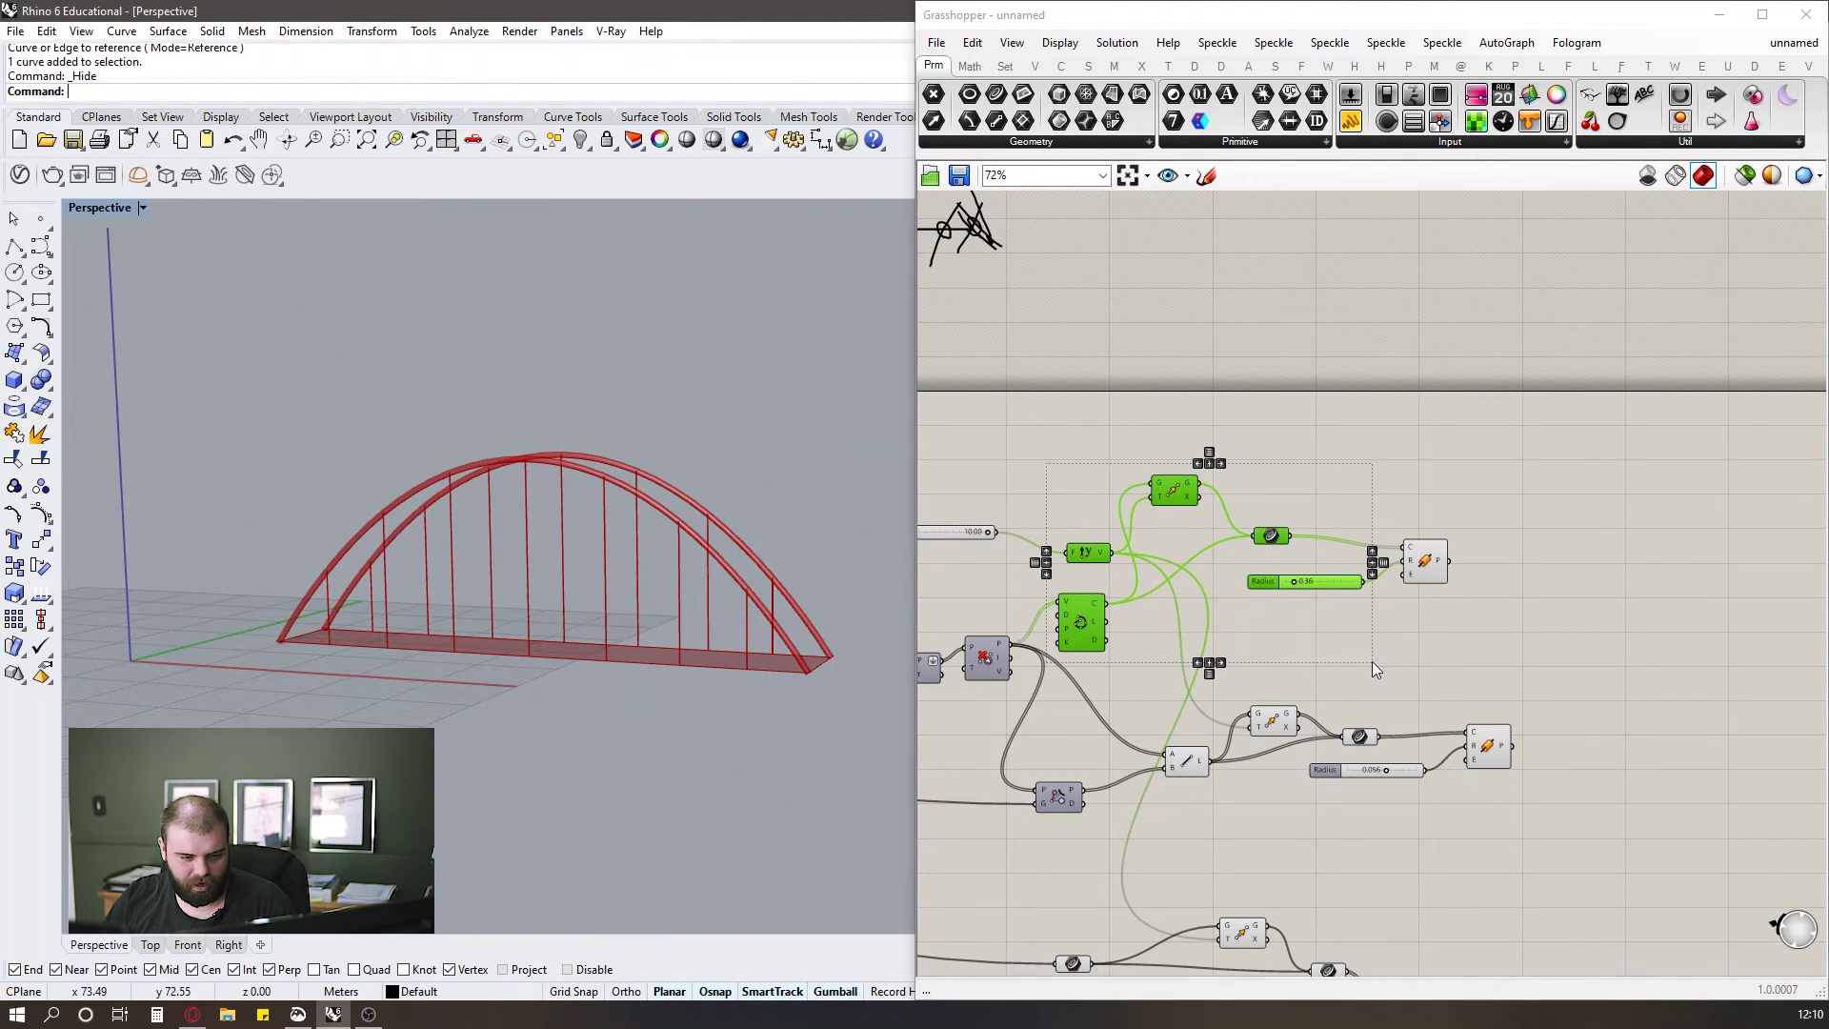
scroll(1374, 664, "down", 1)
left_click(1349, 640)
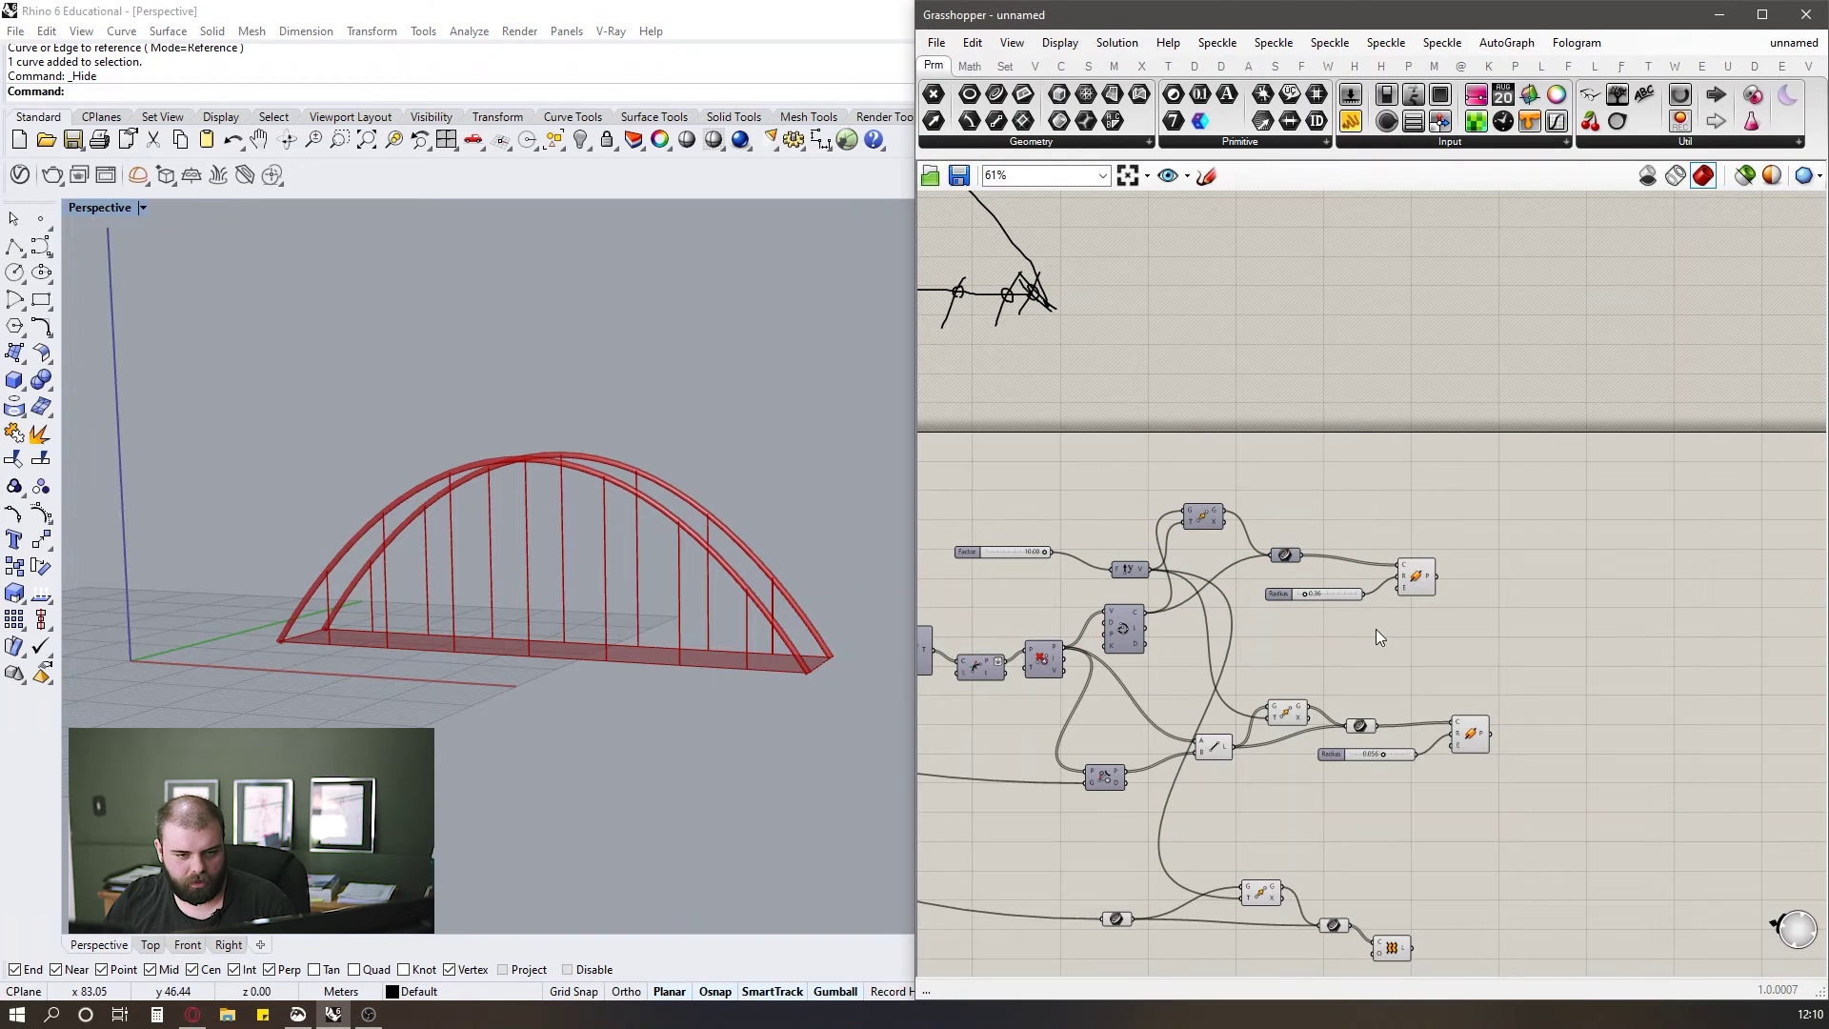
scroll(1403, 808, "up", 3)
left_click(1441, 400)
scroll(826, 697, "up", 5)
scroll(829, 634, "up", 6)
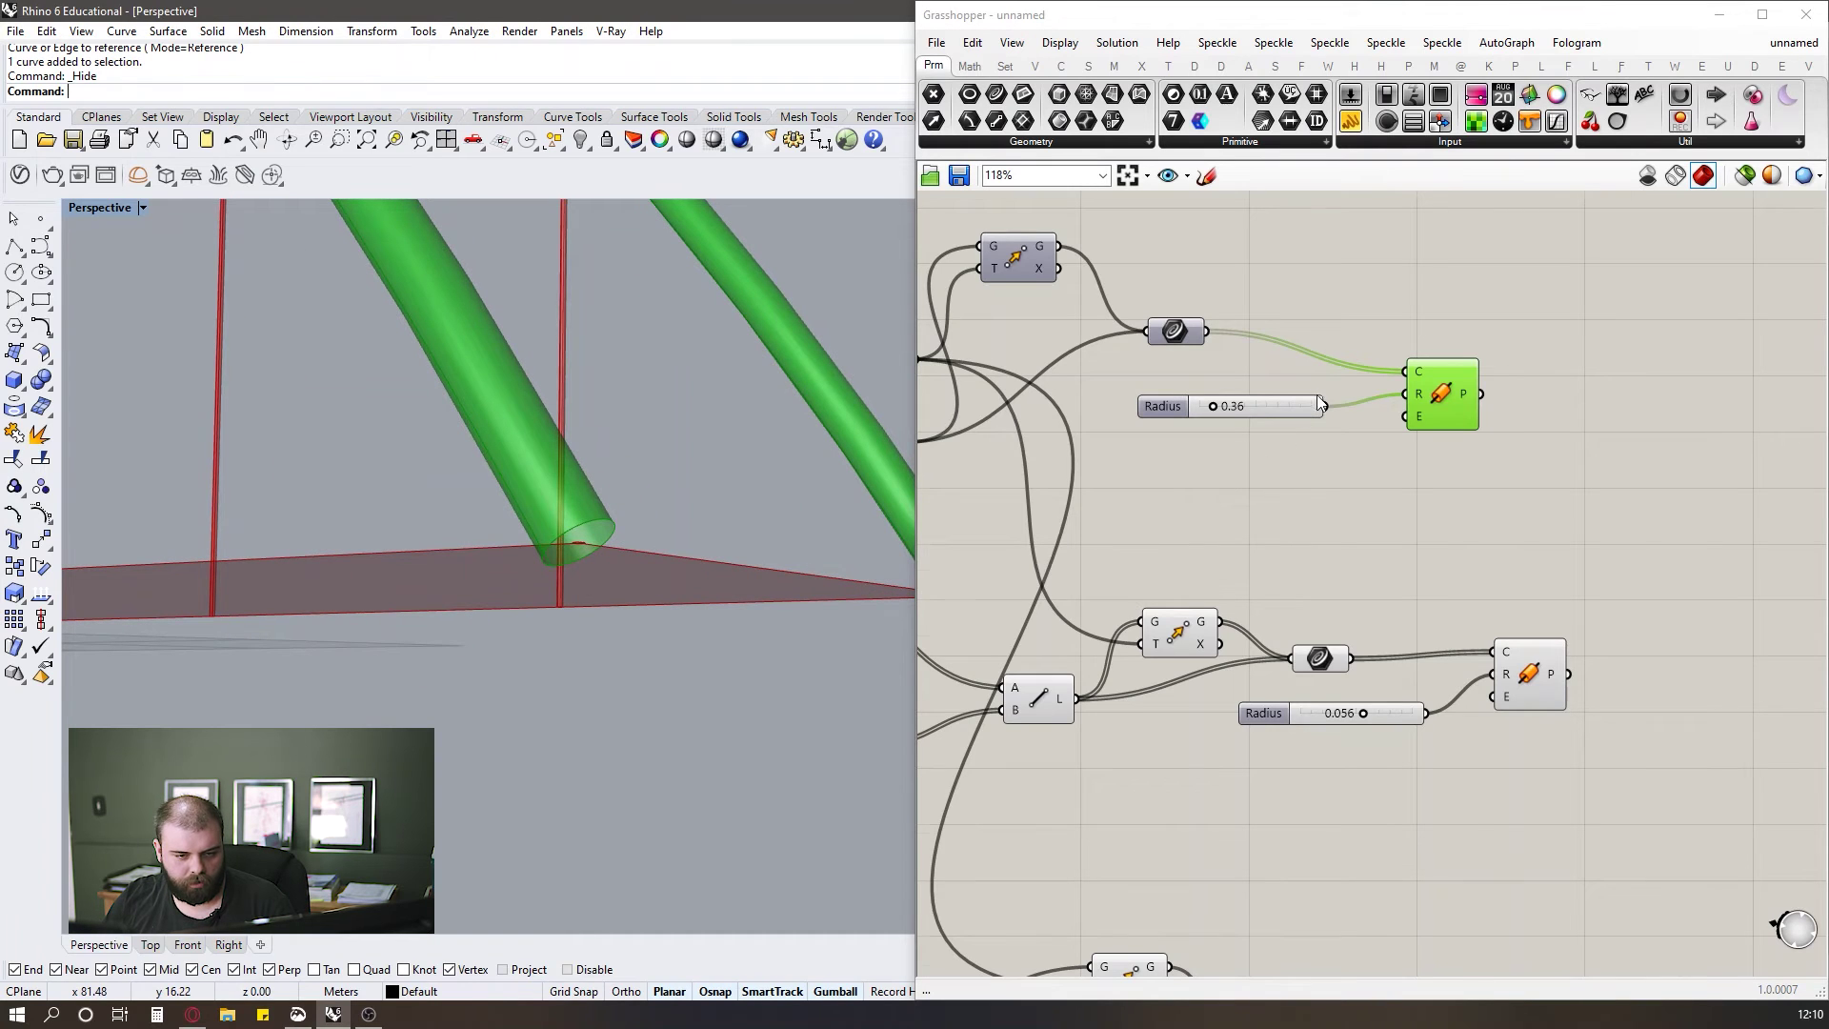
scroll(1329, 408, "up", 2)
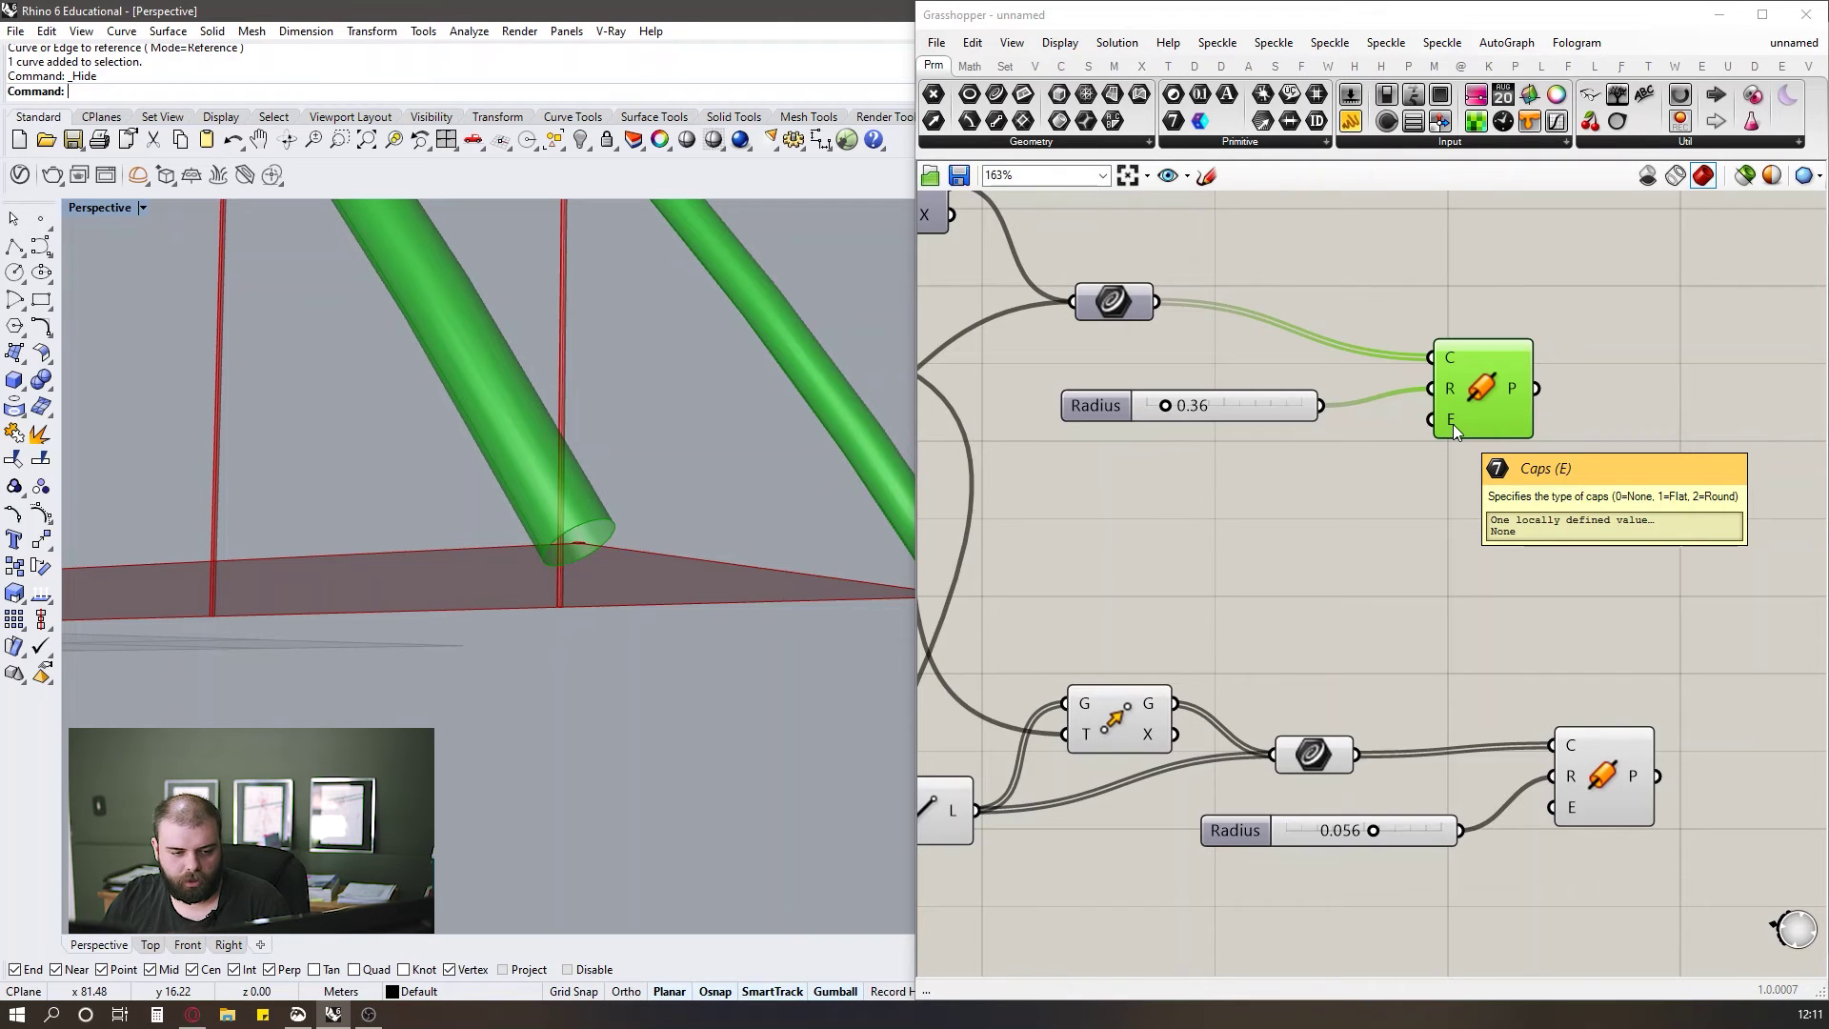
Add an integer slider from 0 to 2 and connect it to the arch Pipe's caps input.
double_click(1243, 497)
type("0<2")
key("Return")
left_click_drag(1369, 498, 1431, 420)
left_click(1490, 374)
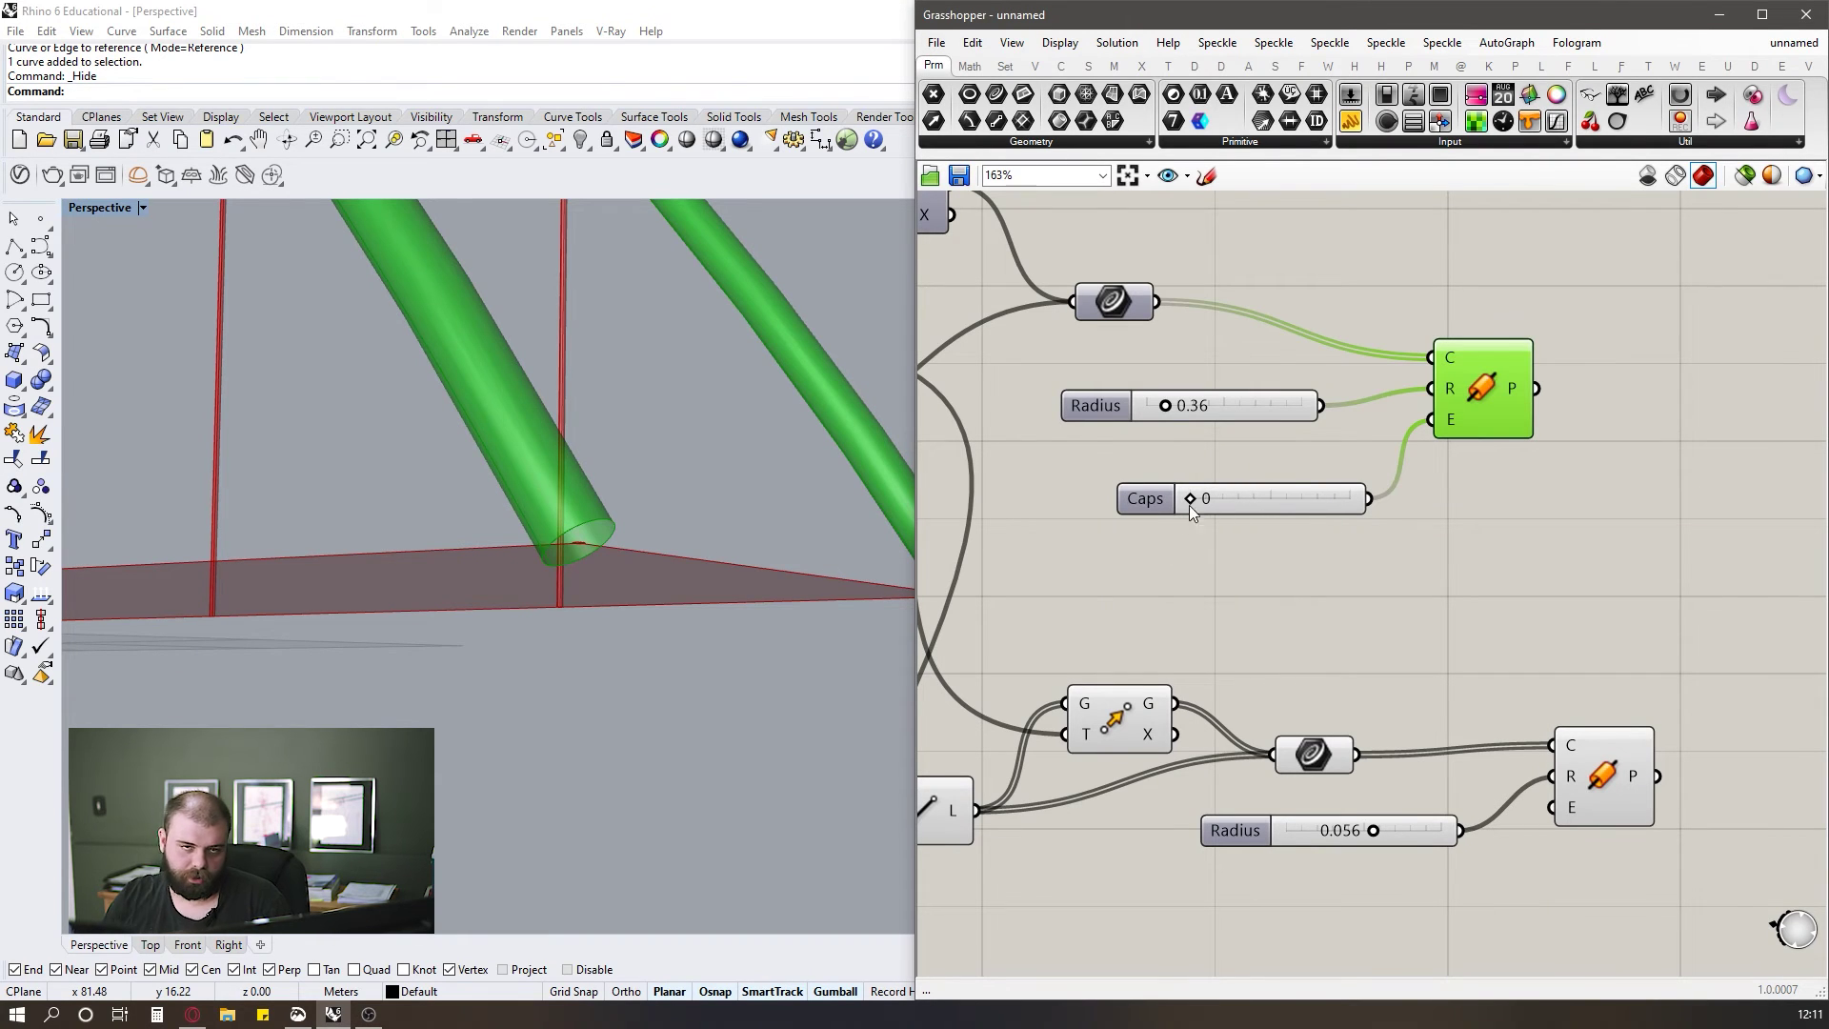
Set the Caps slider to 2 and inspect the ends of the arch pipes at the deck.
left_click_drag(1190, 496, 1398, 491)
left_click(1475, 397)
right_click_drag(890, 503, 669, 694)
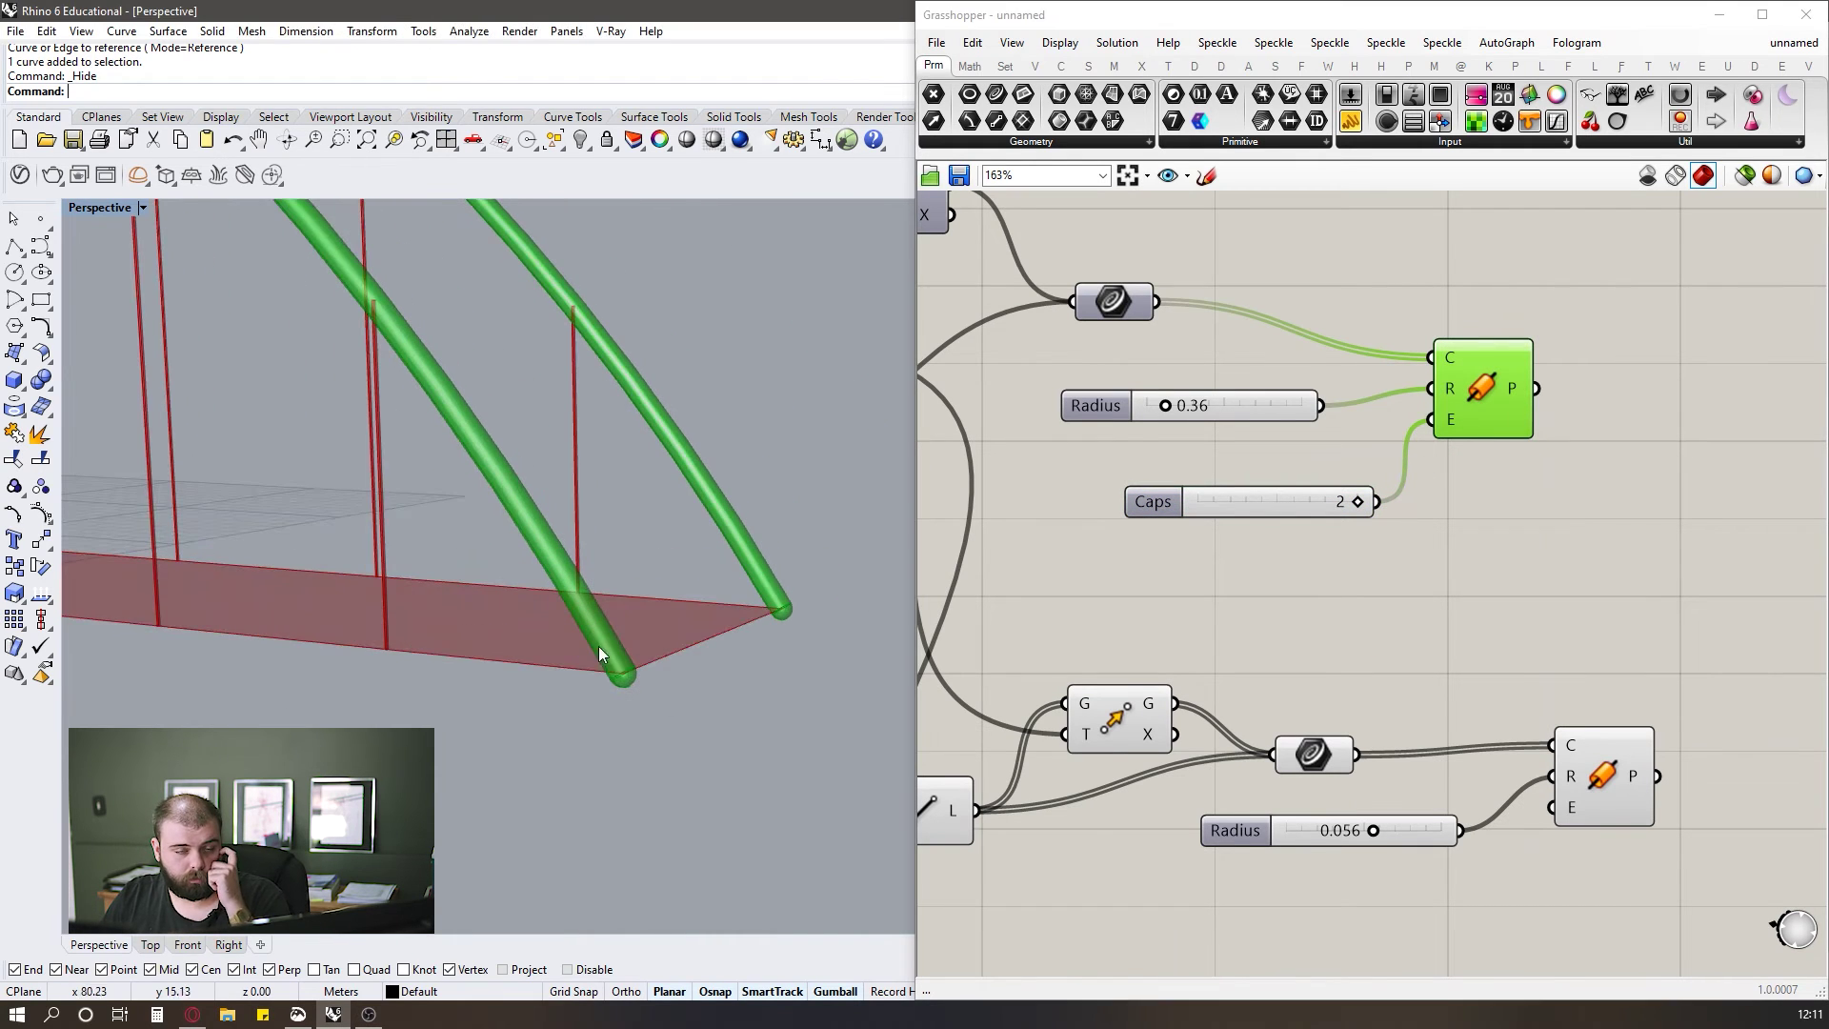
left_click(1113, 634)
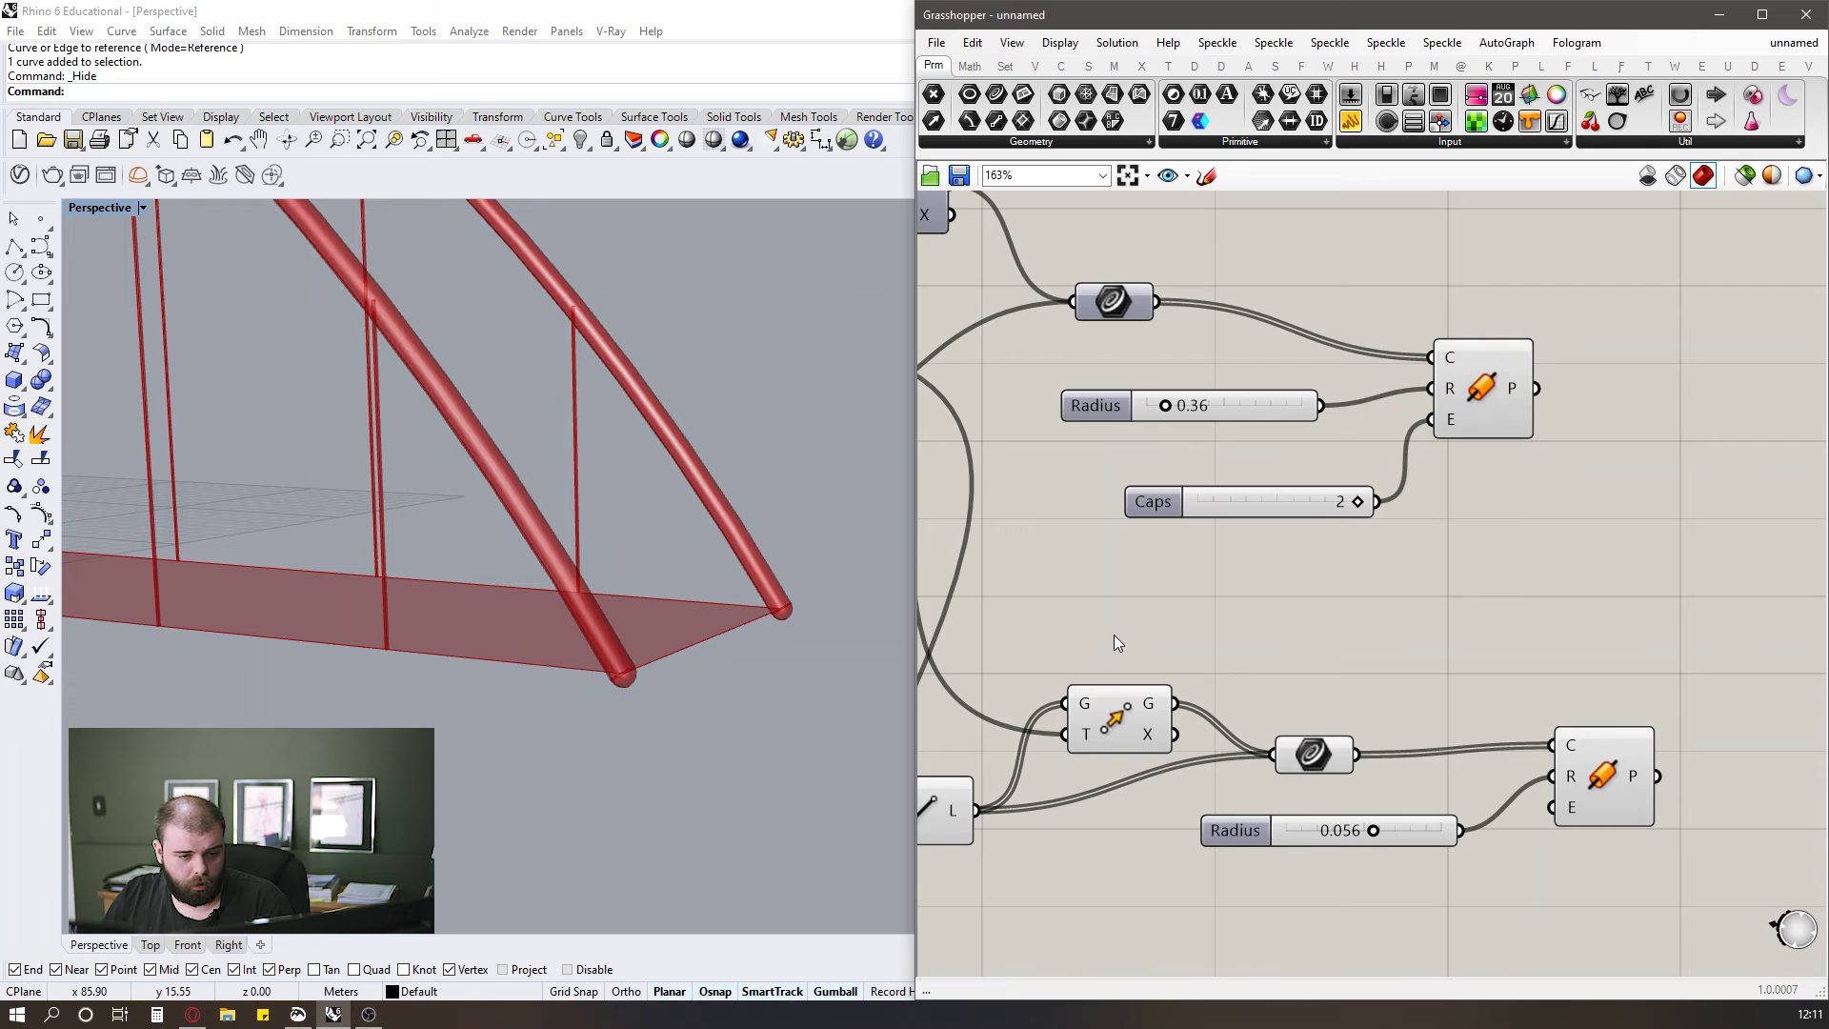
Set the Caps slider to 1 and connect it to the hanger Pipe's caps input as well.
scroll(1259, 547, "down", 1)
left_click(1302, 521)
left_click_drag(1277, 517, 1520, 716)
left_click(1290, 566)
scroll(680, 727, "down", 3)
right_click_drag(680, 728, 641, 662)
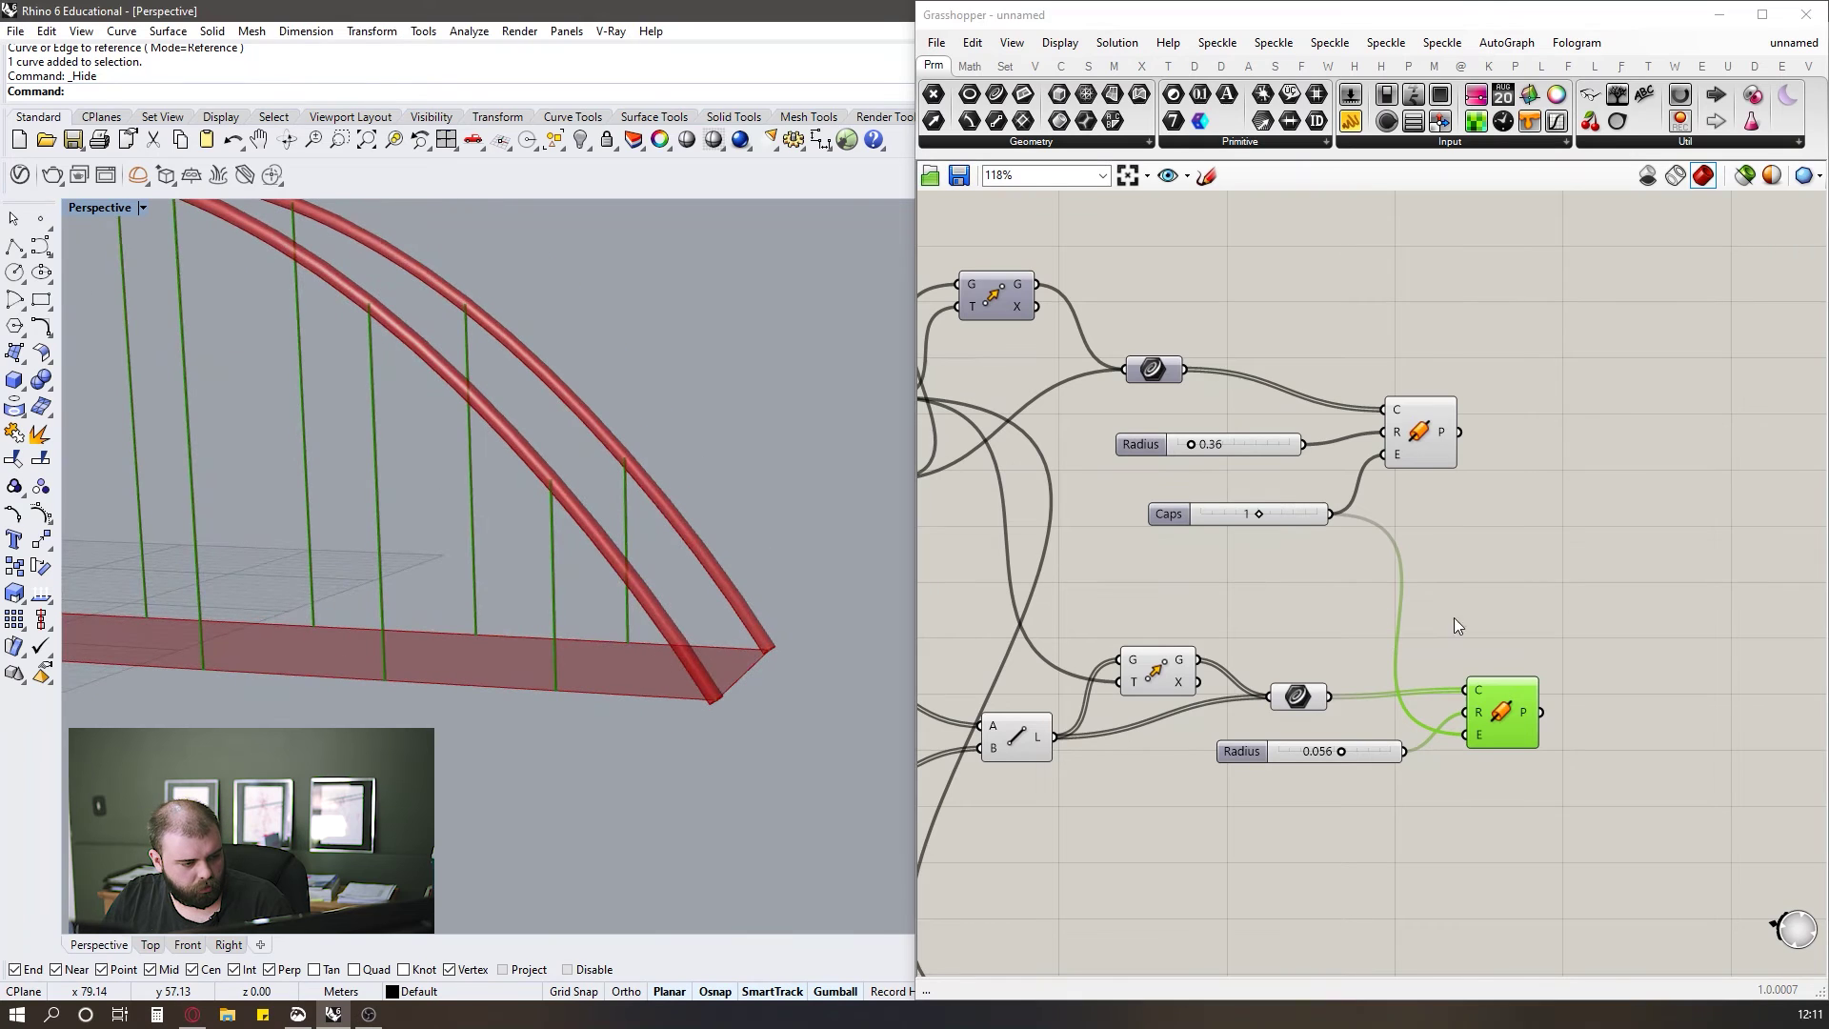
Set the hanger Pipe's Radius slider to 0.085 and check the whole bridge.
left_click(1383, 618)
scroll(1317, 751, "up", 3)
left_click_drag(1349, 752, 1395, 762)
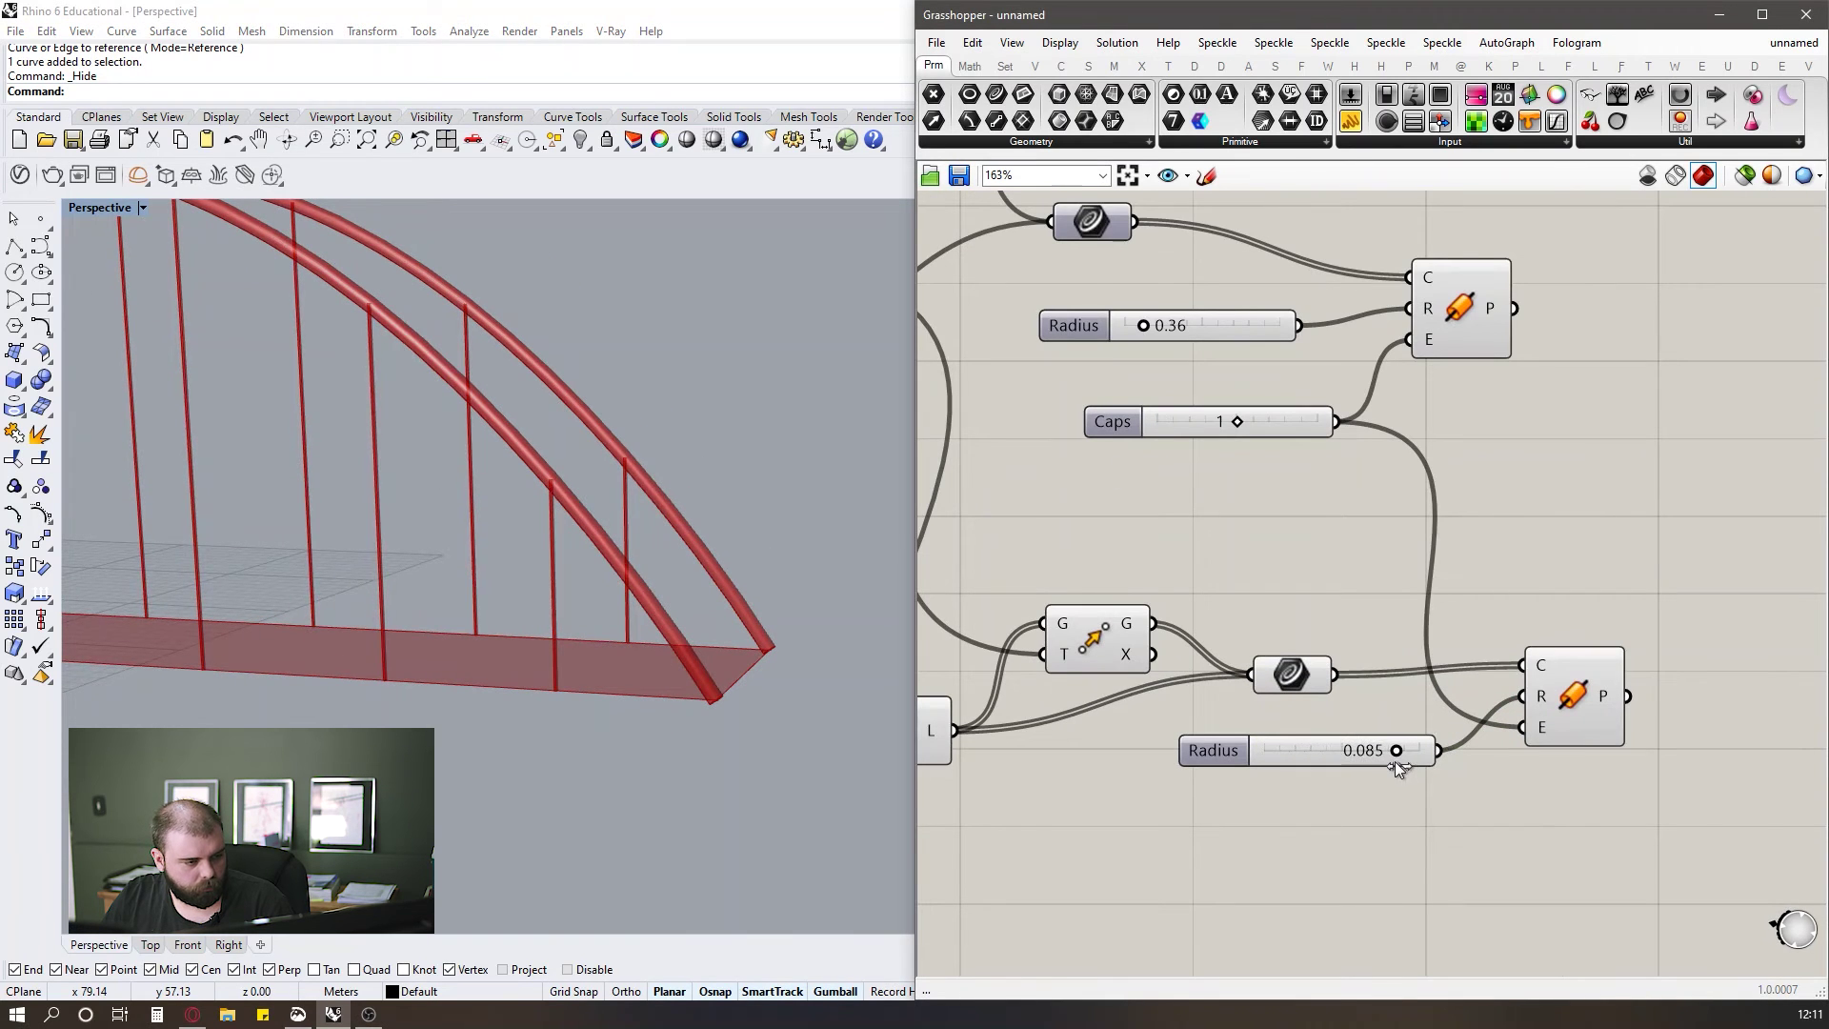
scroll(752, 614, "down", 8)
right_click_drag(727, 620, 762, 547)
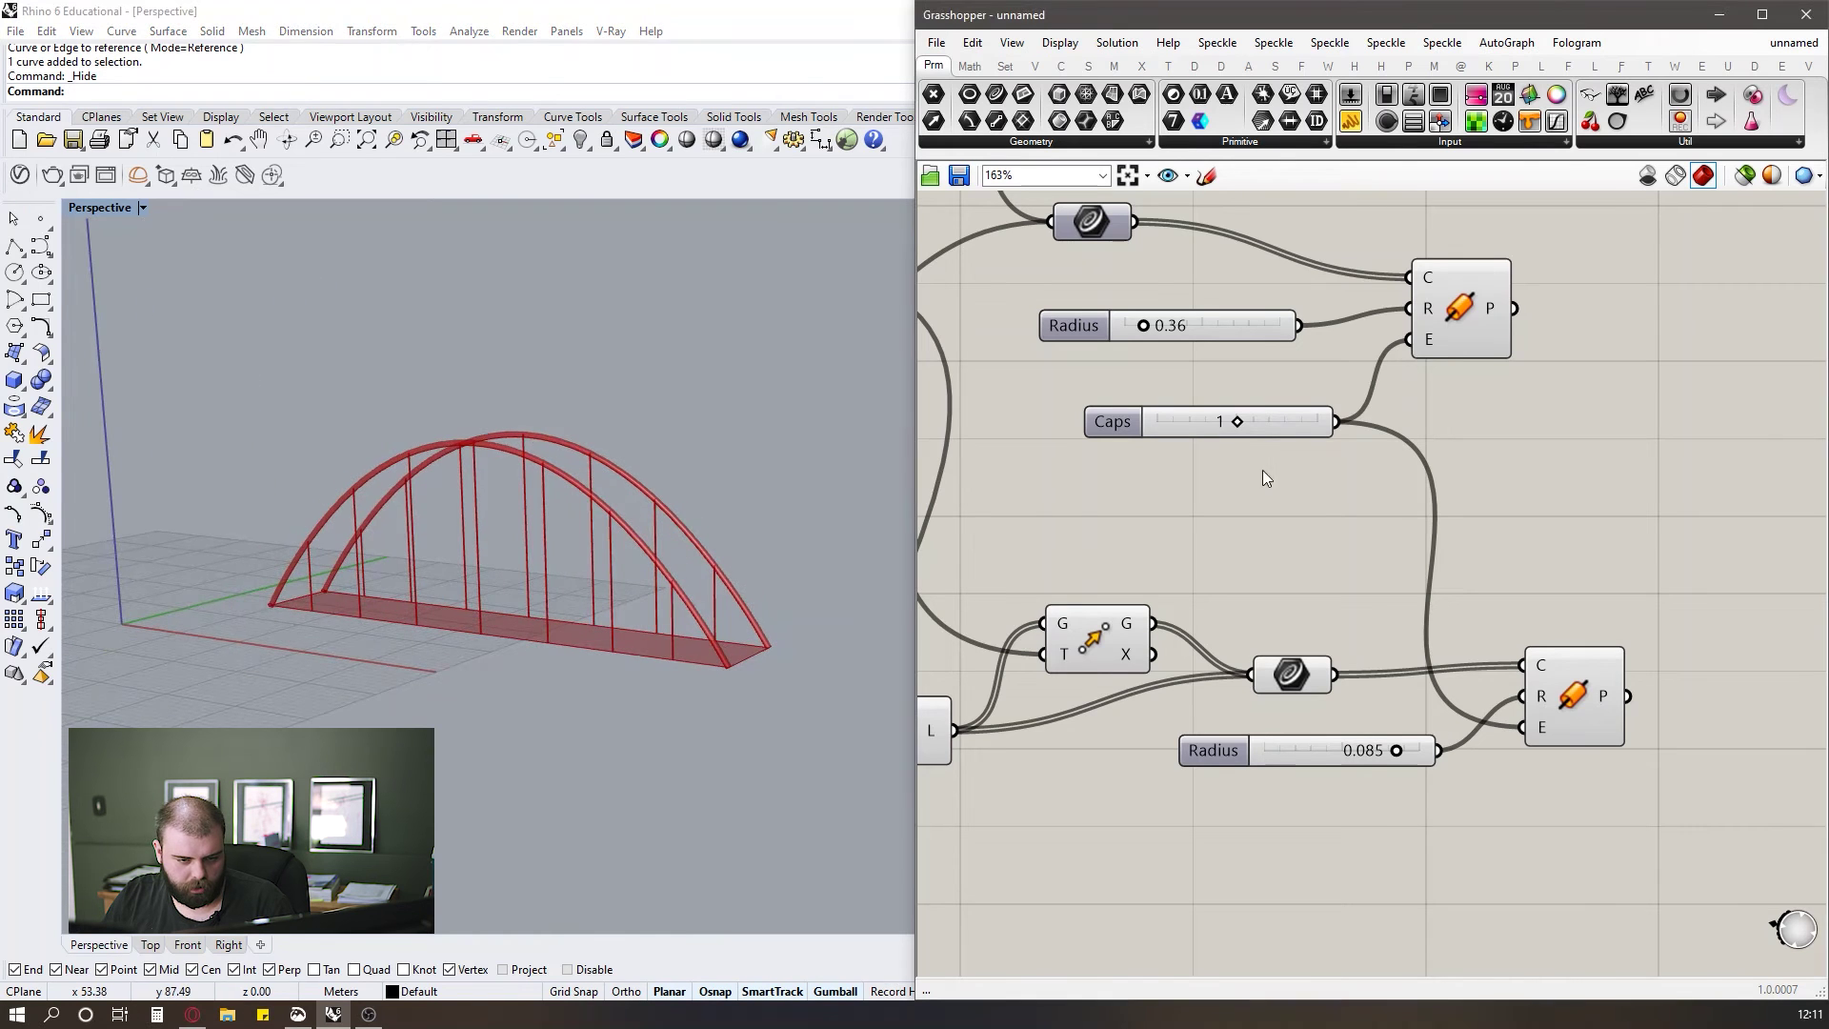
Hide the previews of the components between the solver and the final Pipes and Loft, including the hanger Curve container.
scroll(1736, 478, "down", 5)
scroll(1645, 701, "up", 2)
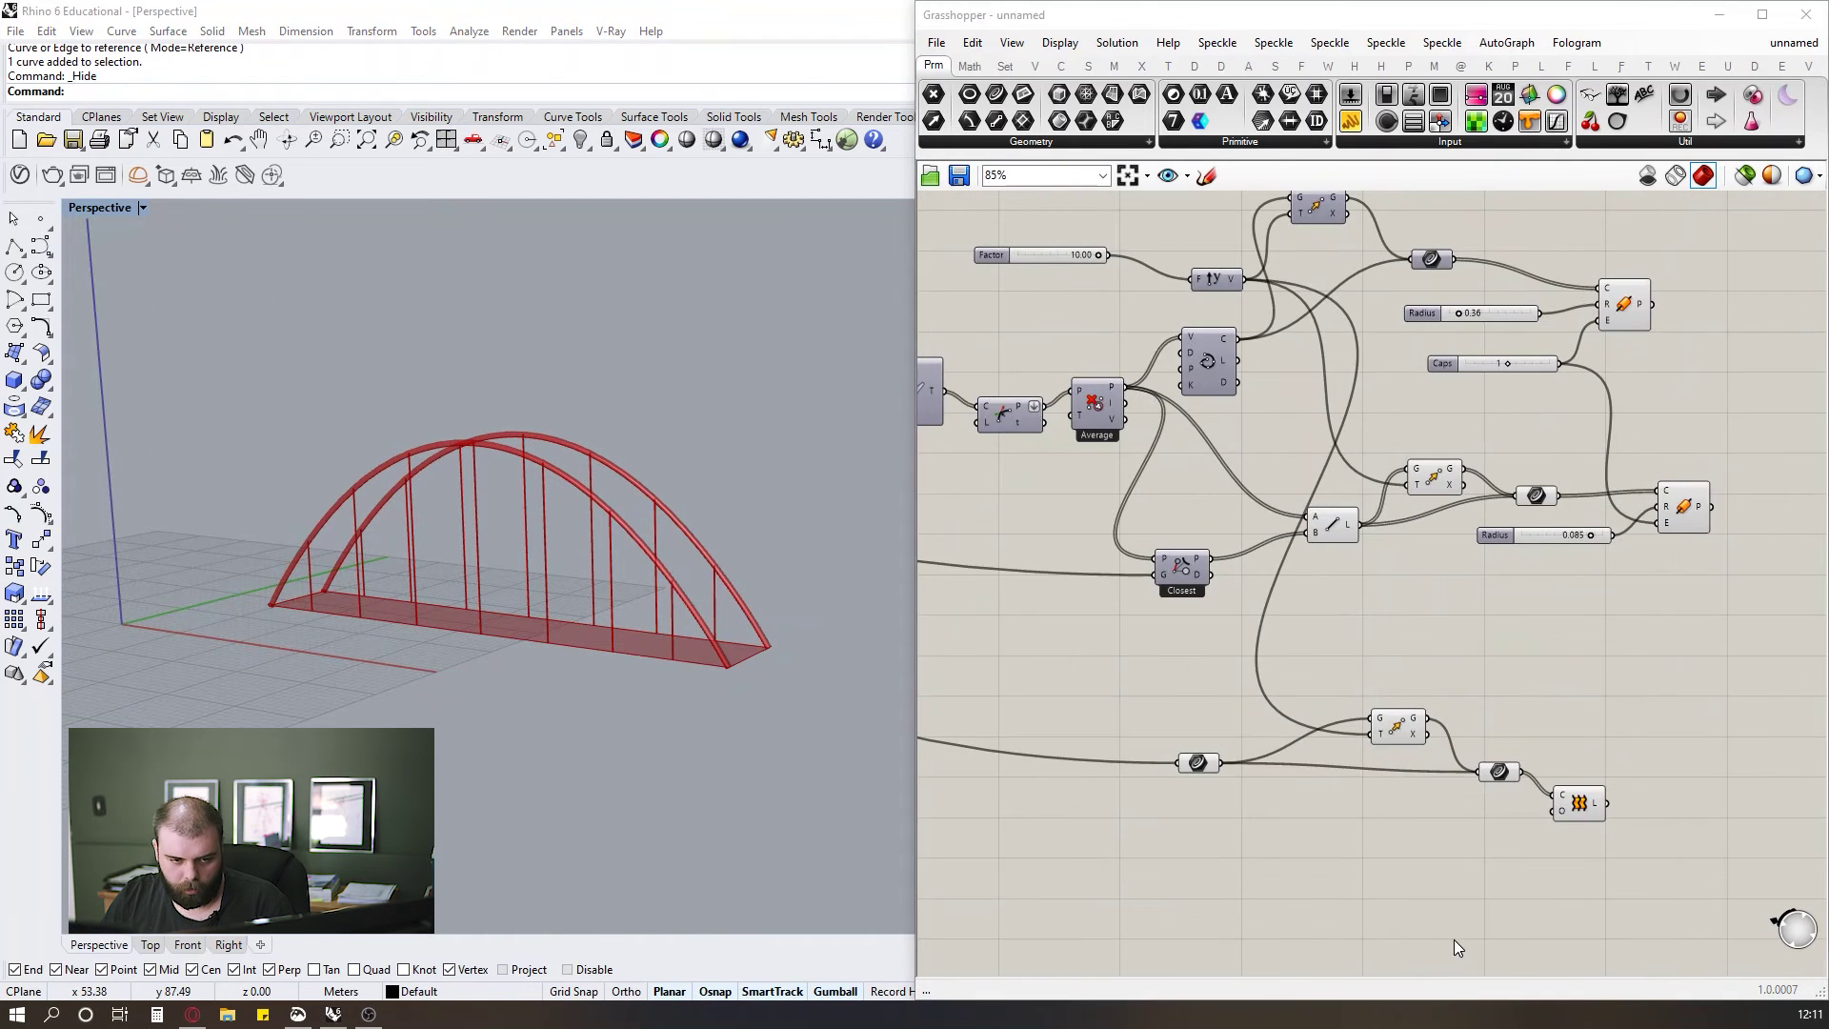
scroll(1369, 777, "down", 1)
left_click_drag(1484, 876, 1205, 324)
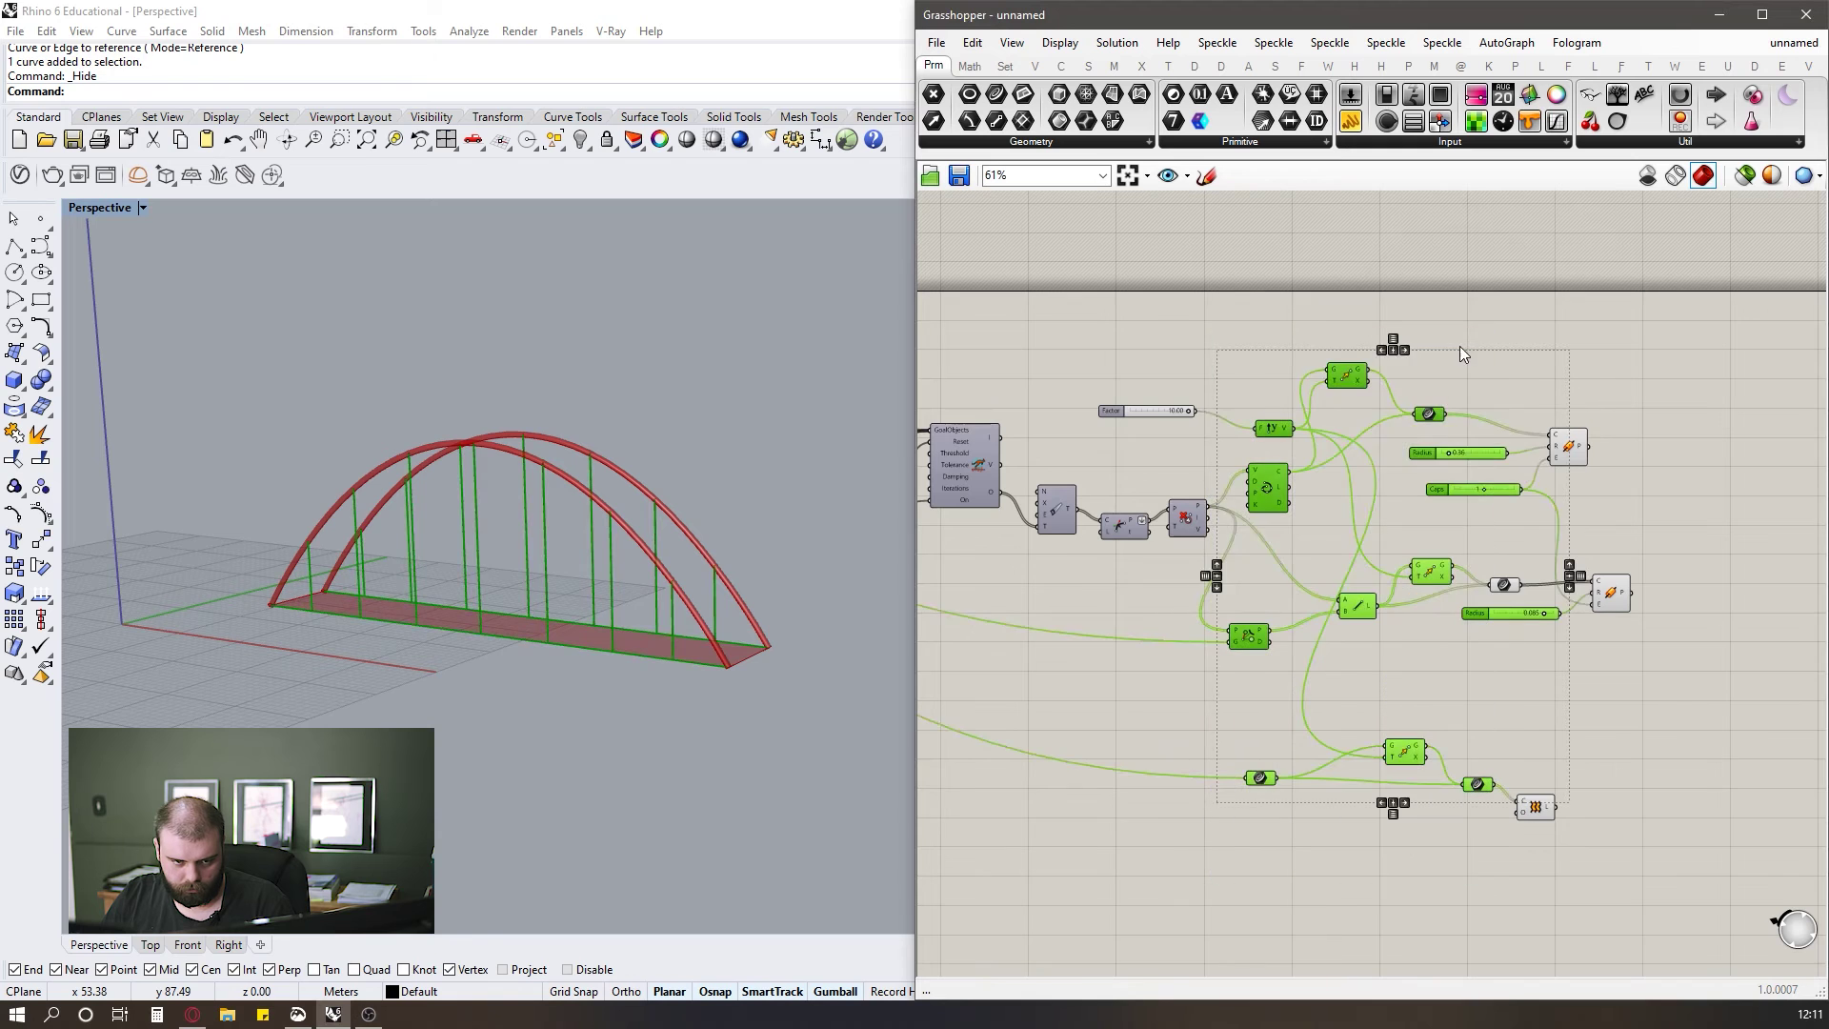
middle_click(1459, 346)
left_click(1522, 284)
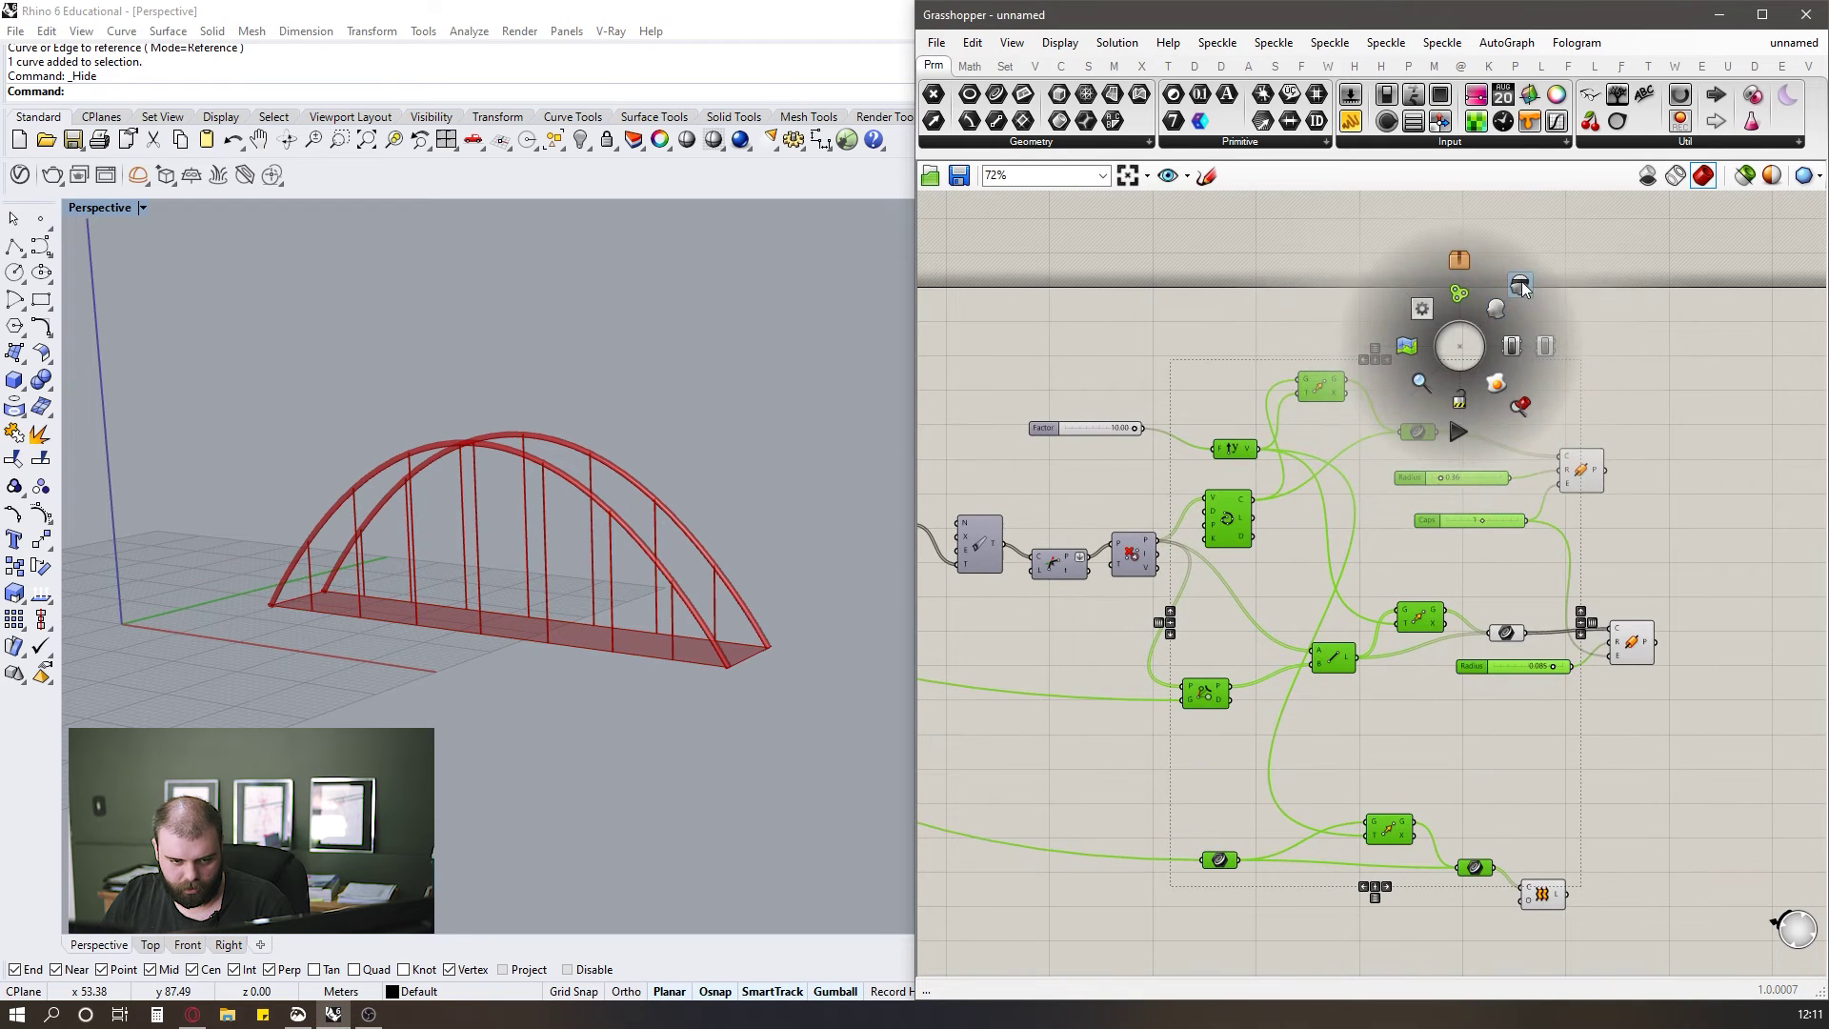
scroll(1510, 633, "up", 3)
left_click(1509, 634)
middle_click(1509, 636)
left_click(1586, 580)
scroll(1646, 502, "down", 9)
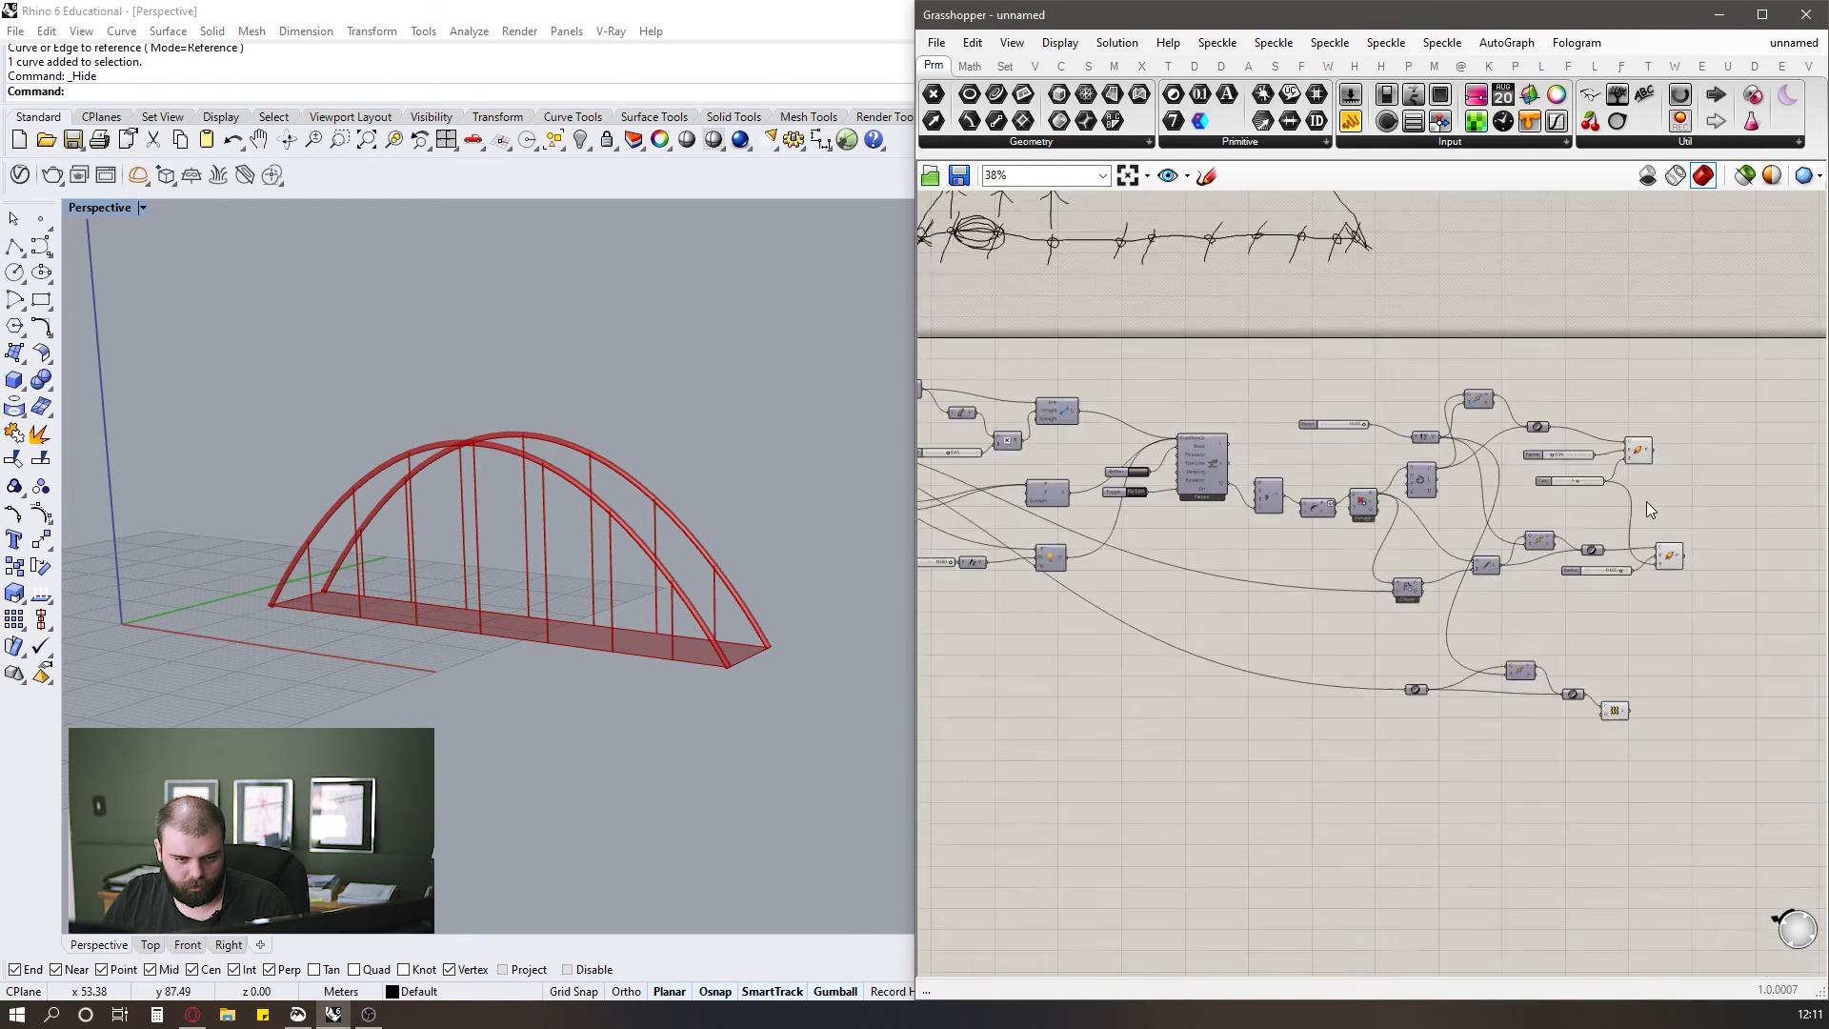
Reset the Kangaroo solver, set its toggle to True and watch the bridge form from different angles.
scroll(1406, 474, "up", 9)
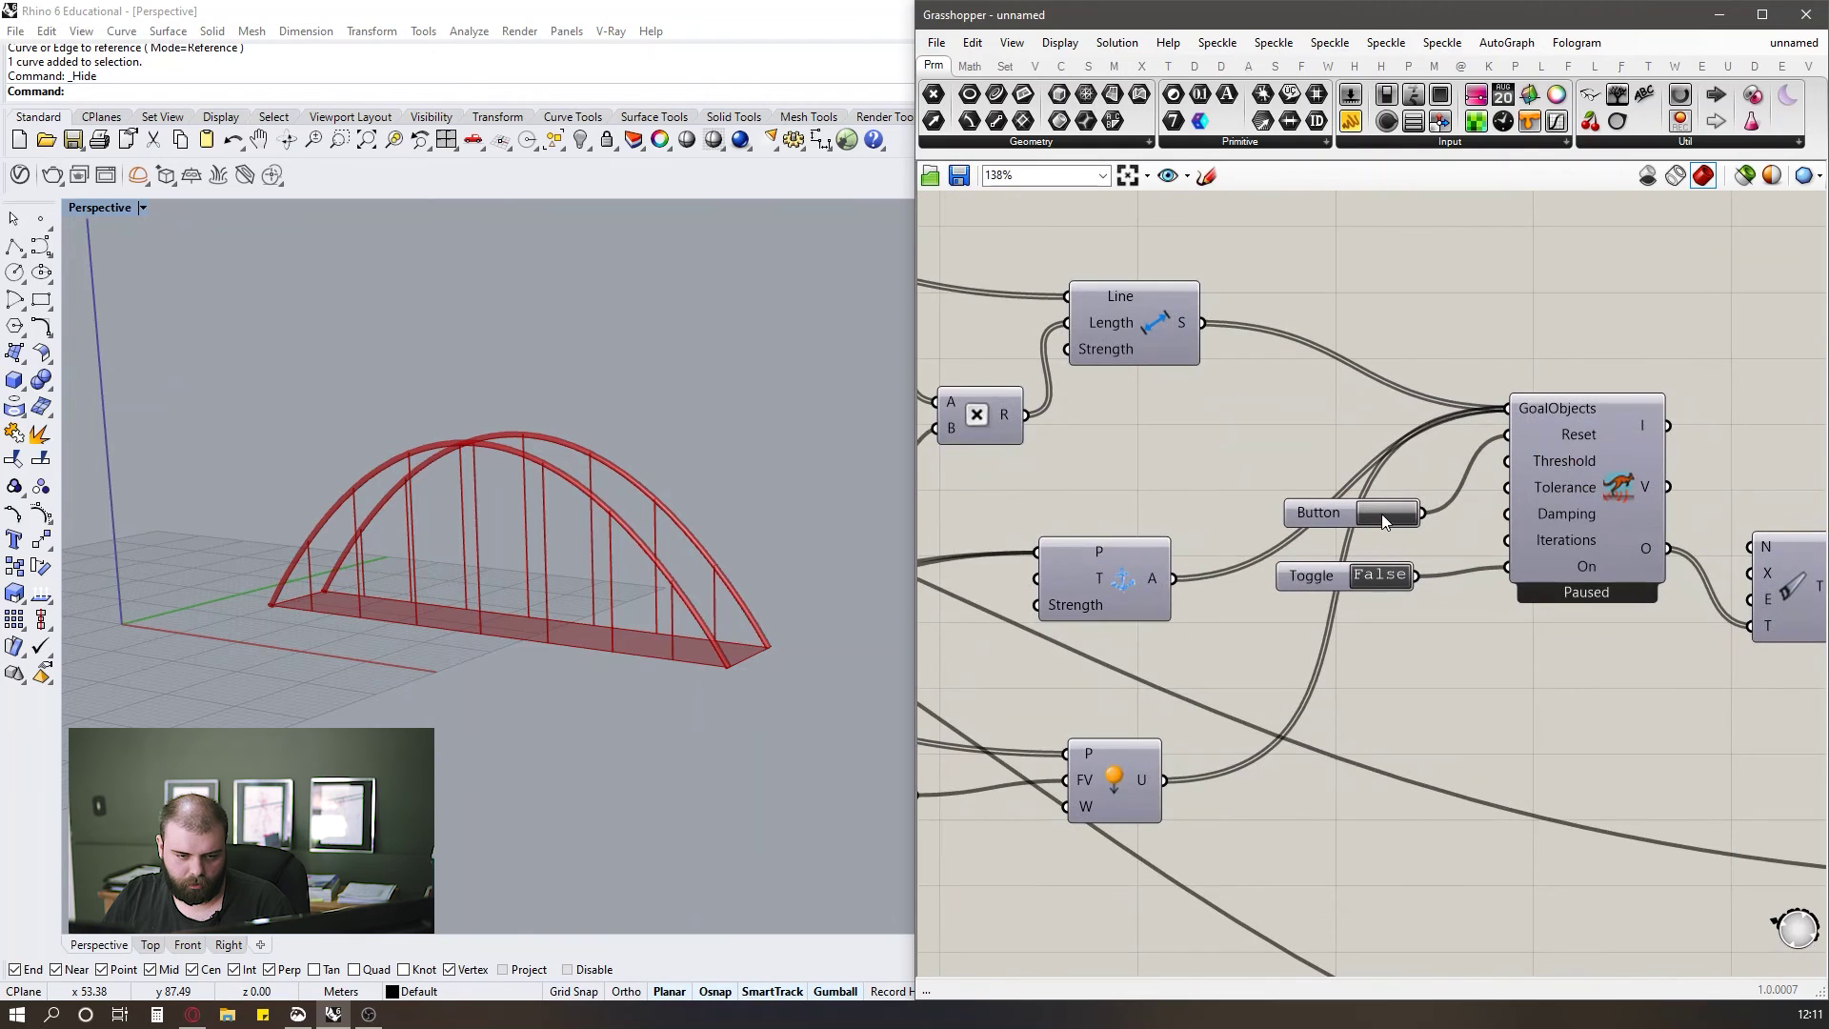
left_click(1383, 513)
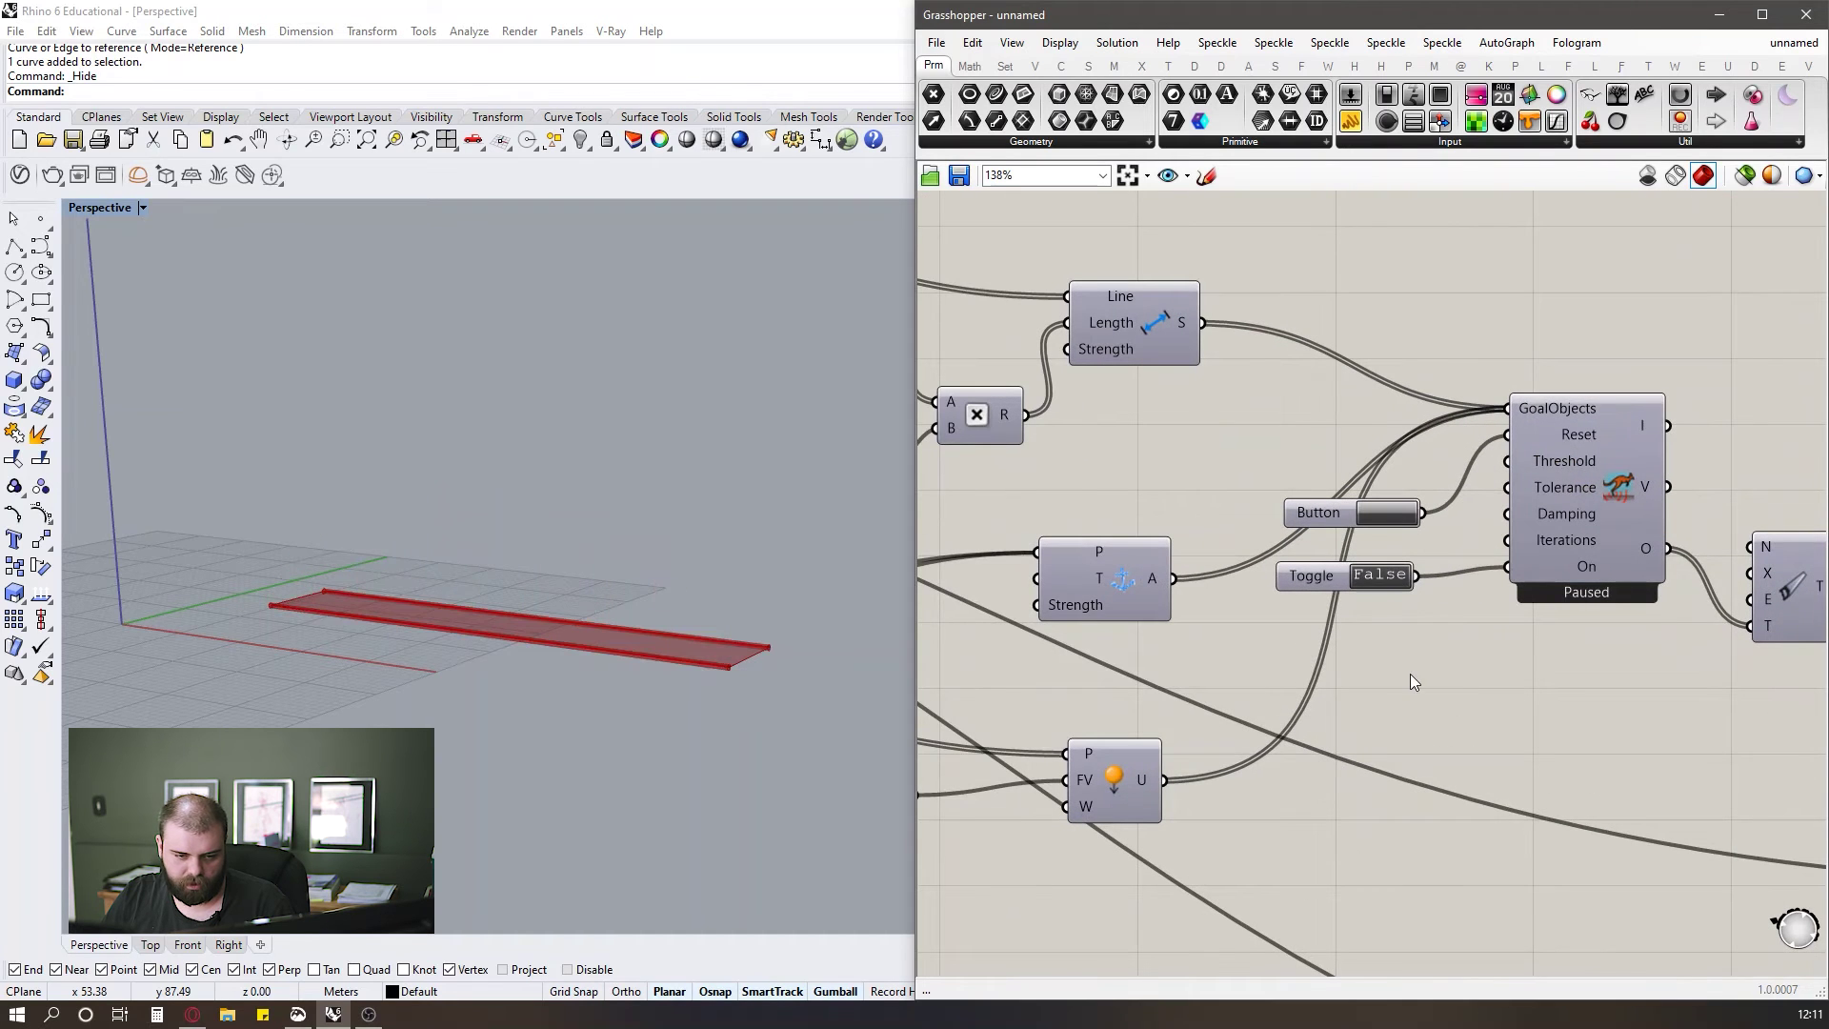
double_click(1383, 575)
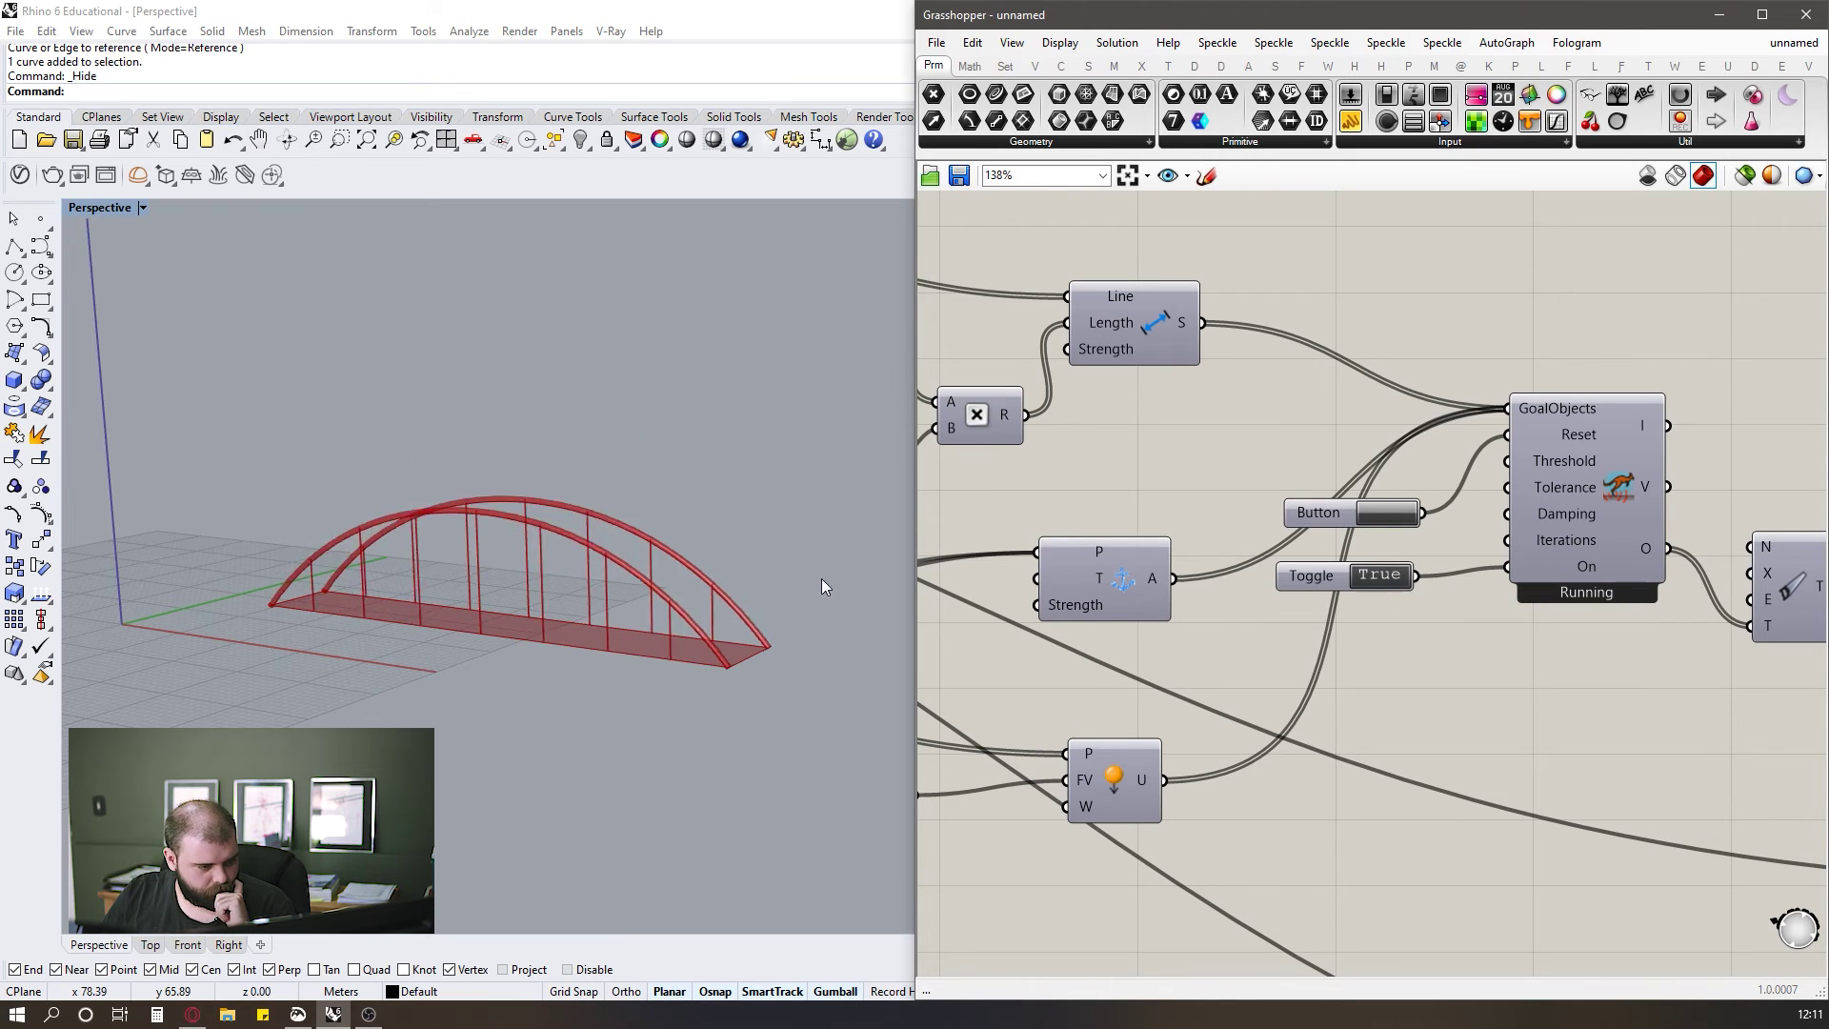
right_click_drag(650, 598, 715, 568)
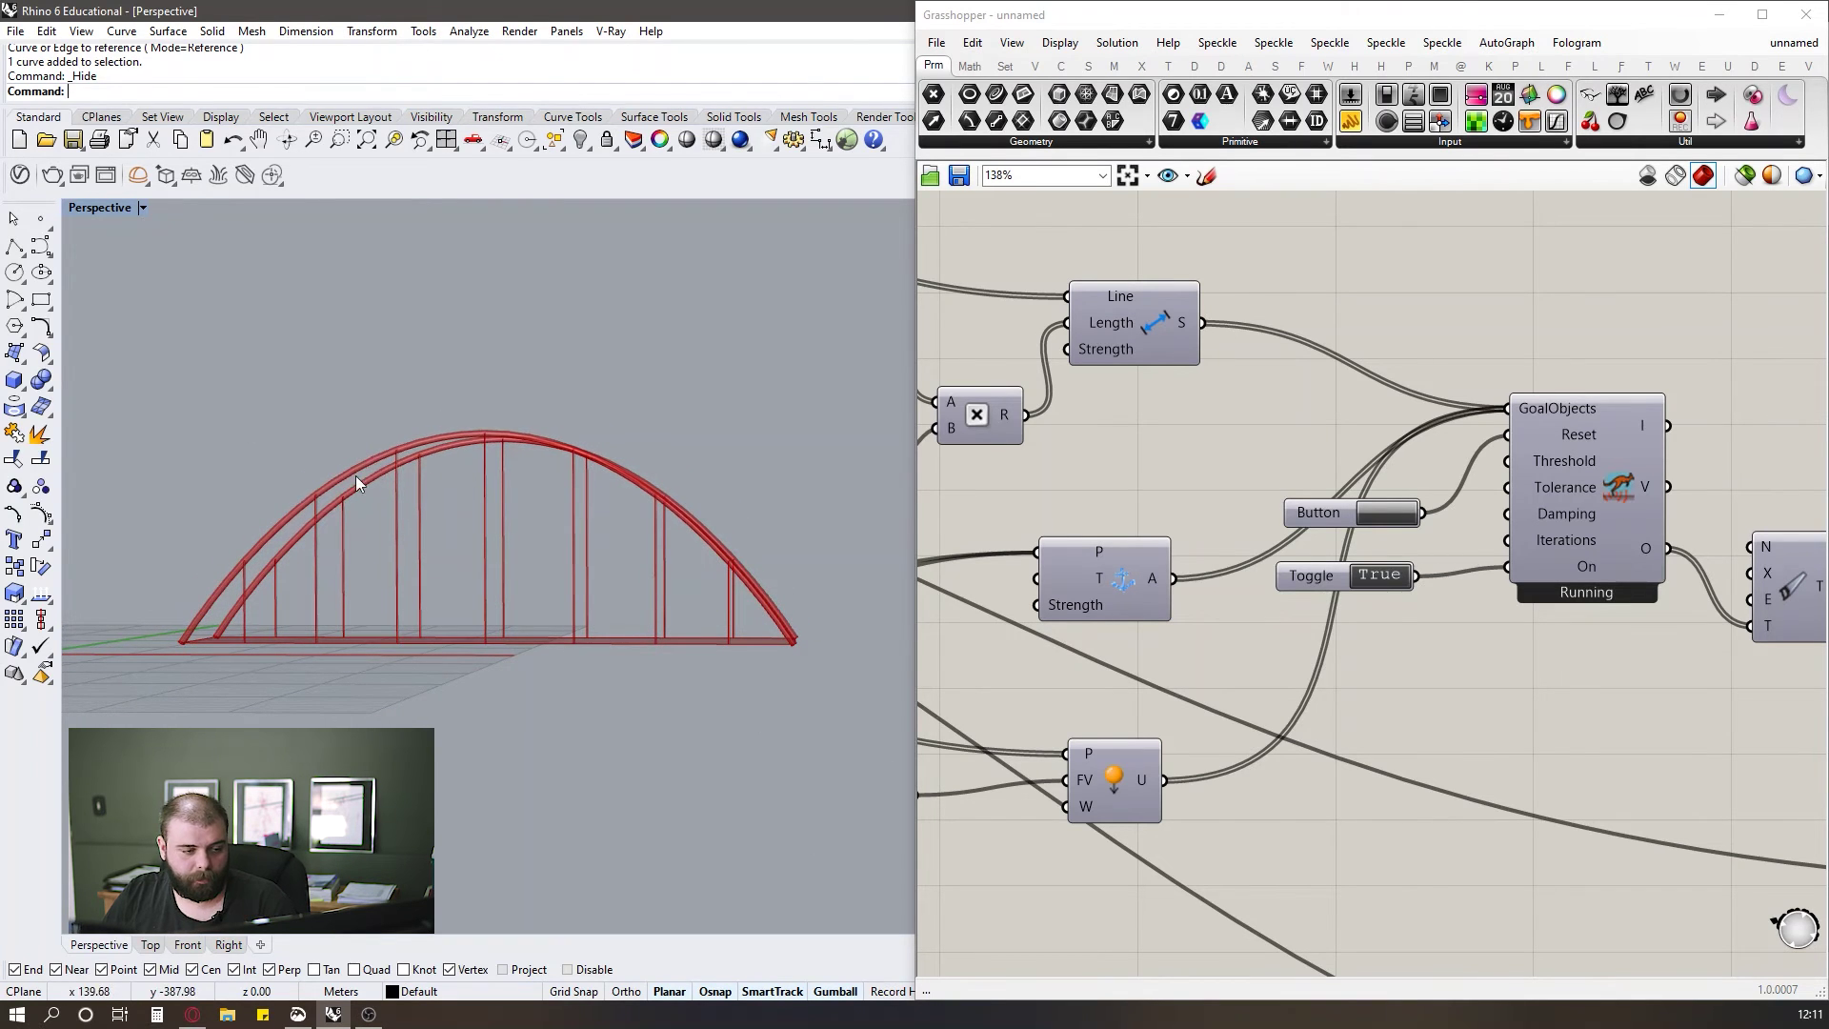
right_click_drag(356, 476, 366, 475)
Set the line length multiplier slider B to 0.48 and try a lower Factor for the vertical load.
scroll(1495, 512, "down", 5)
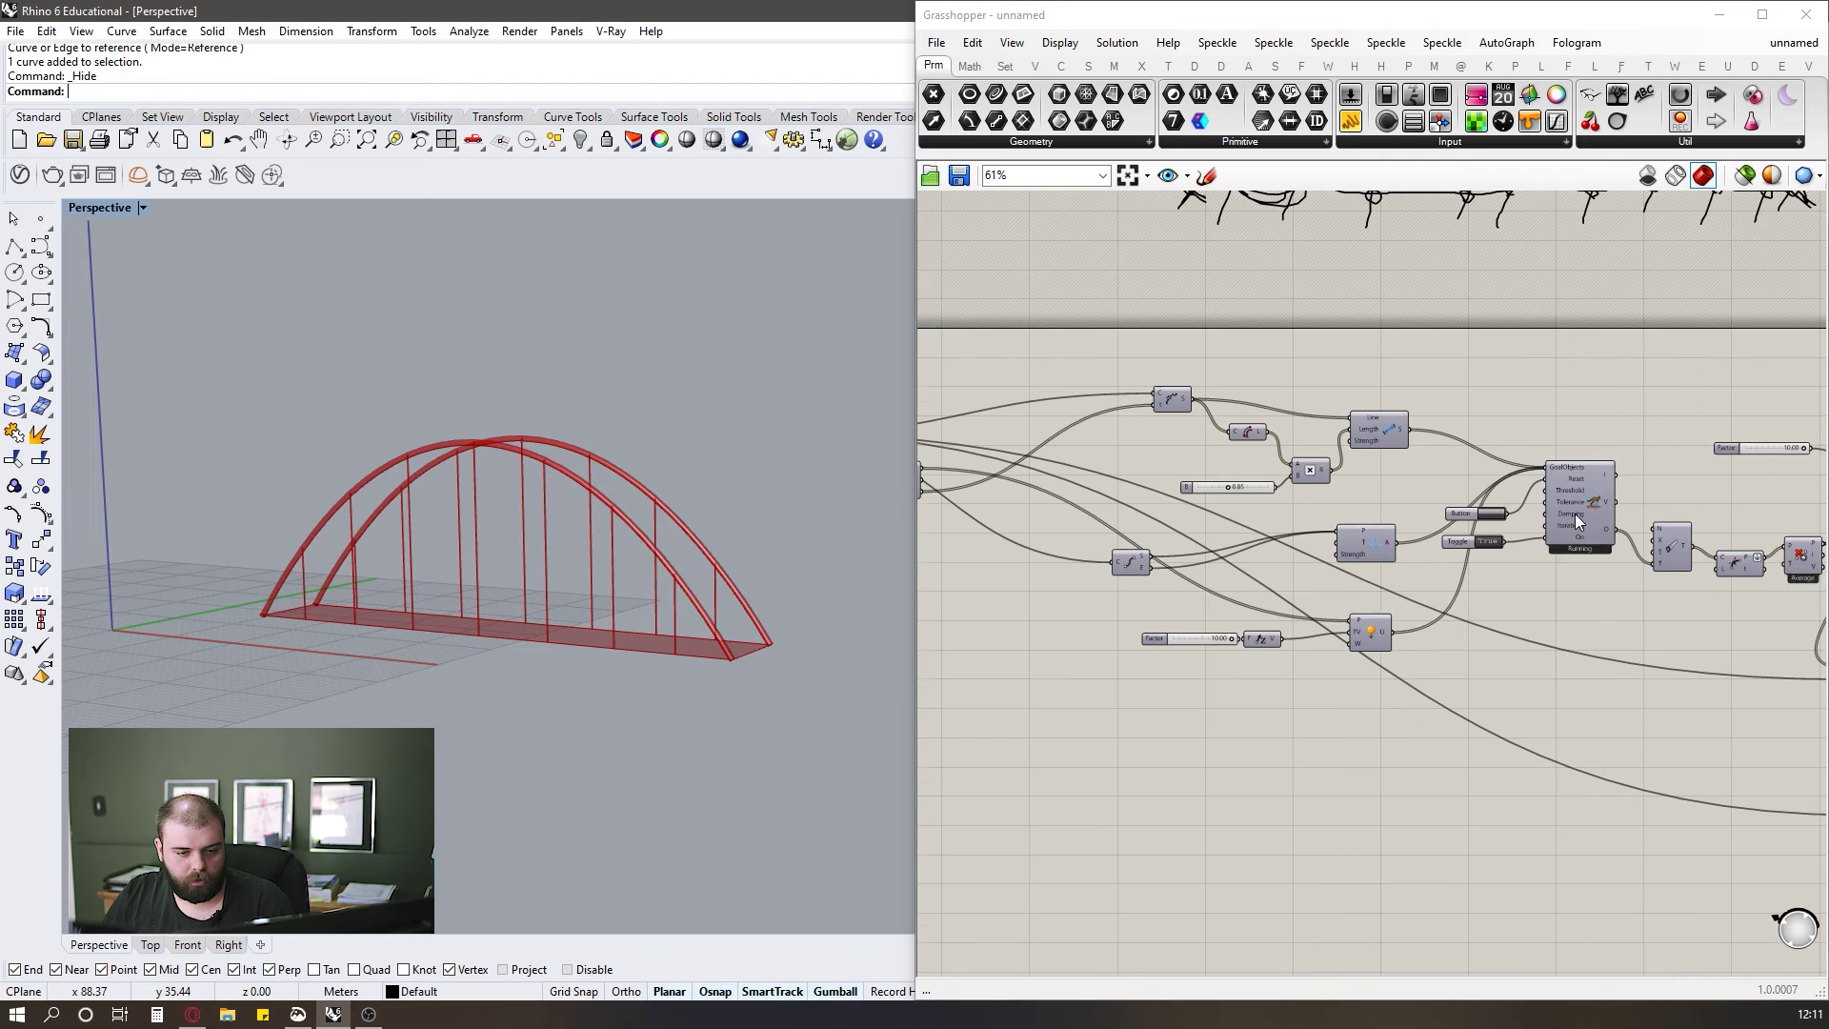
scroll(1384, 489, "up", 3)
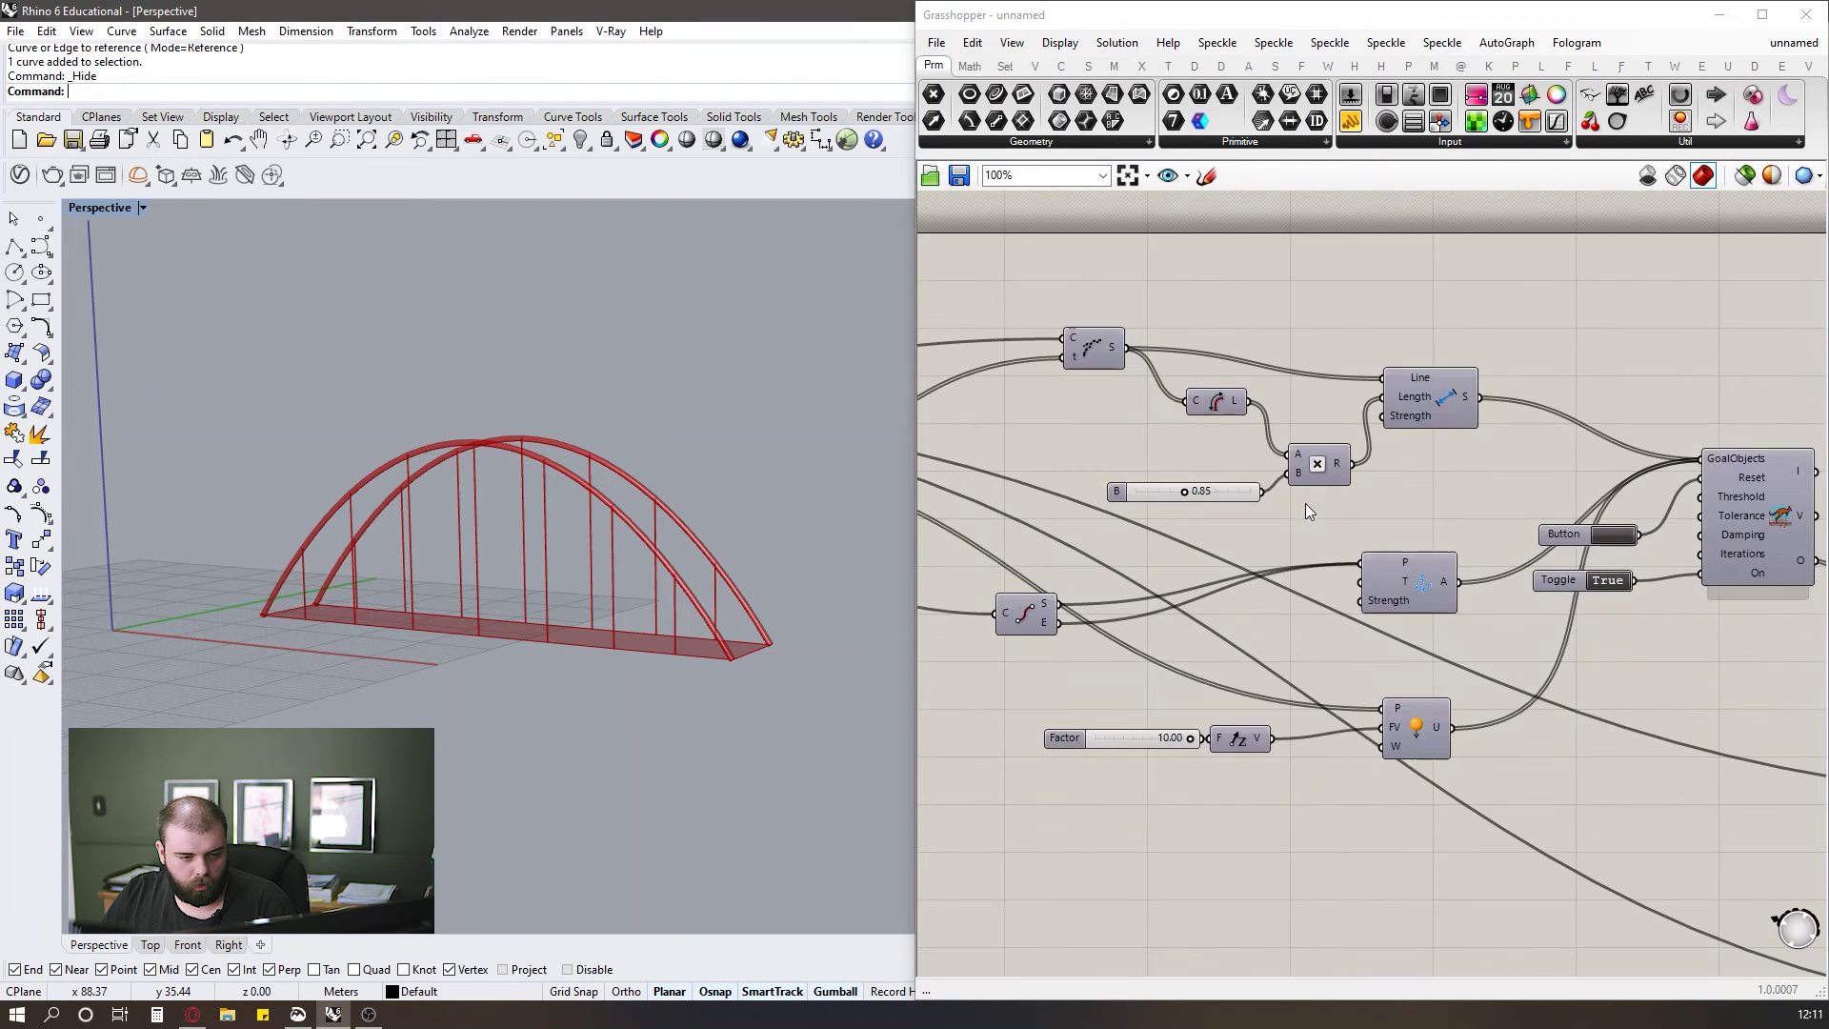
left_click_drag(1180, 490, 1150, 487)
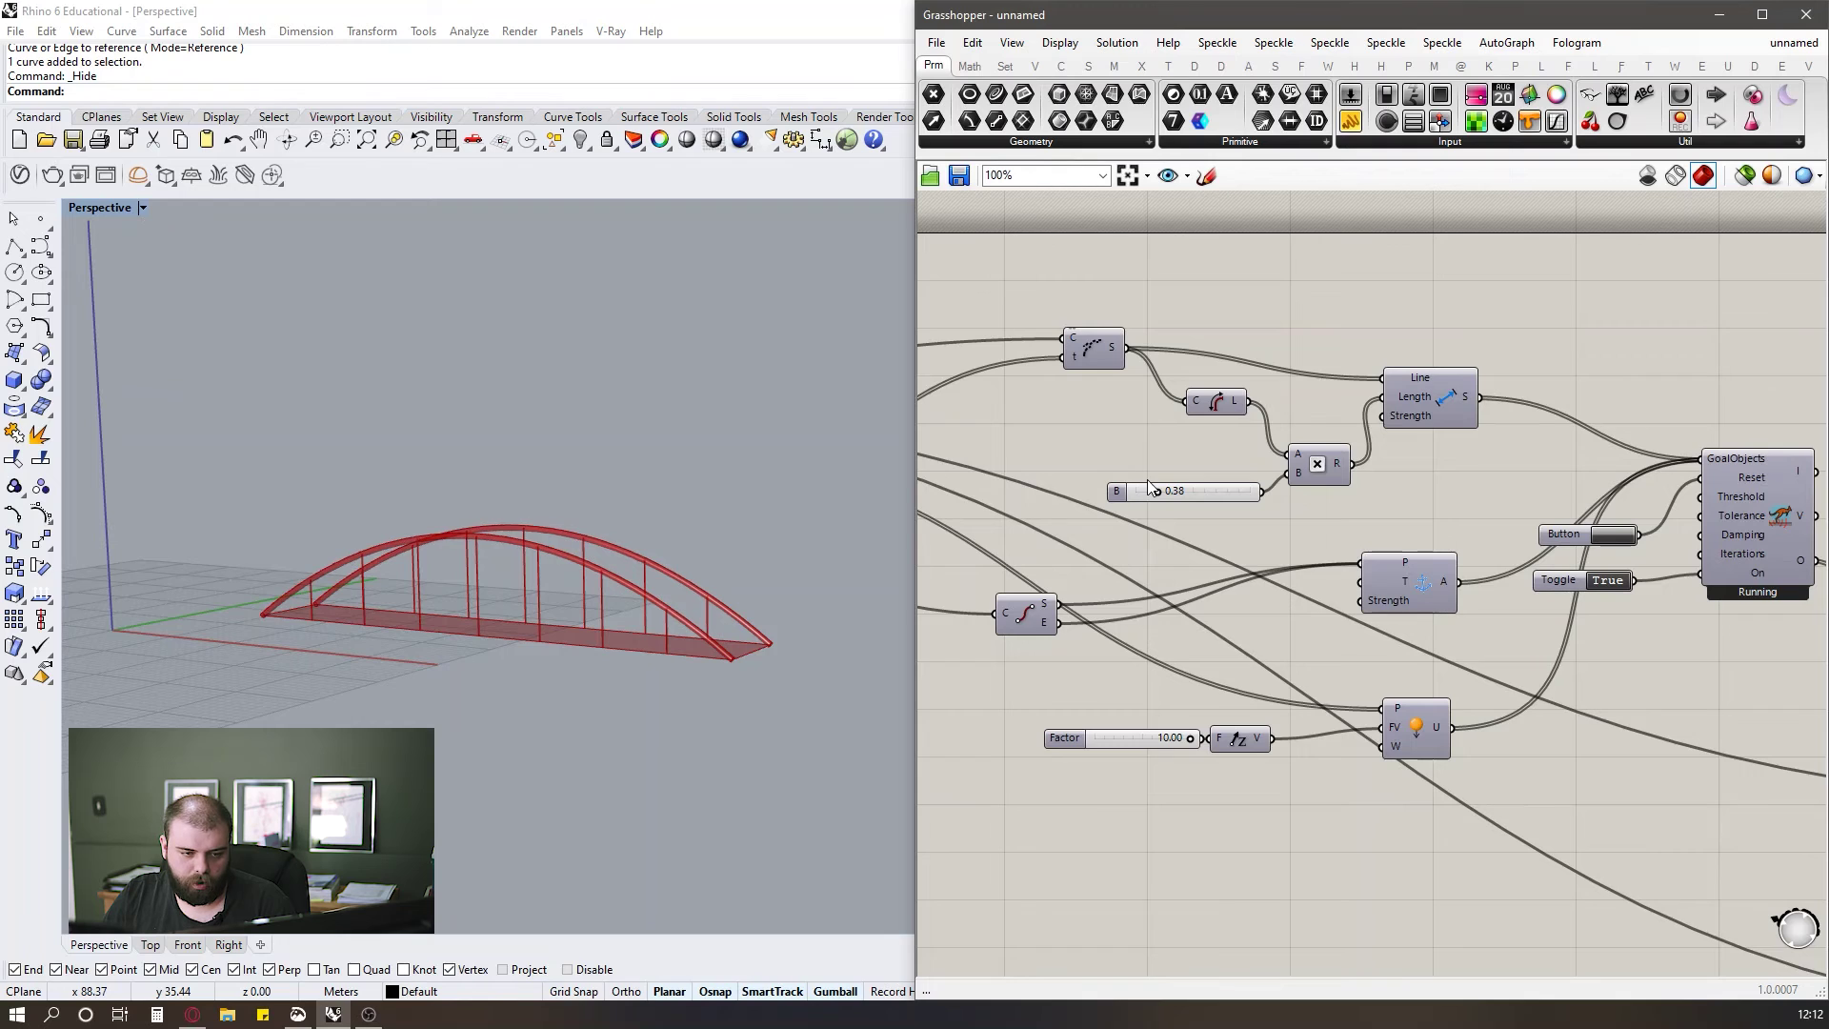
left_click_drag(1185, 488, 1162, 491)
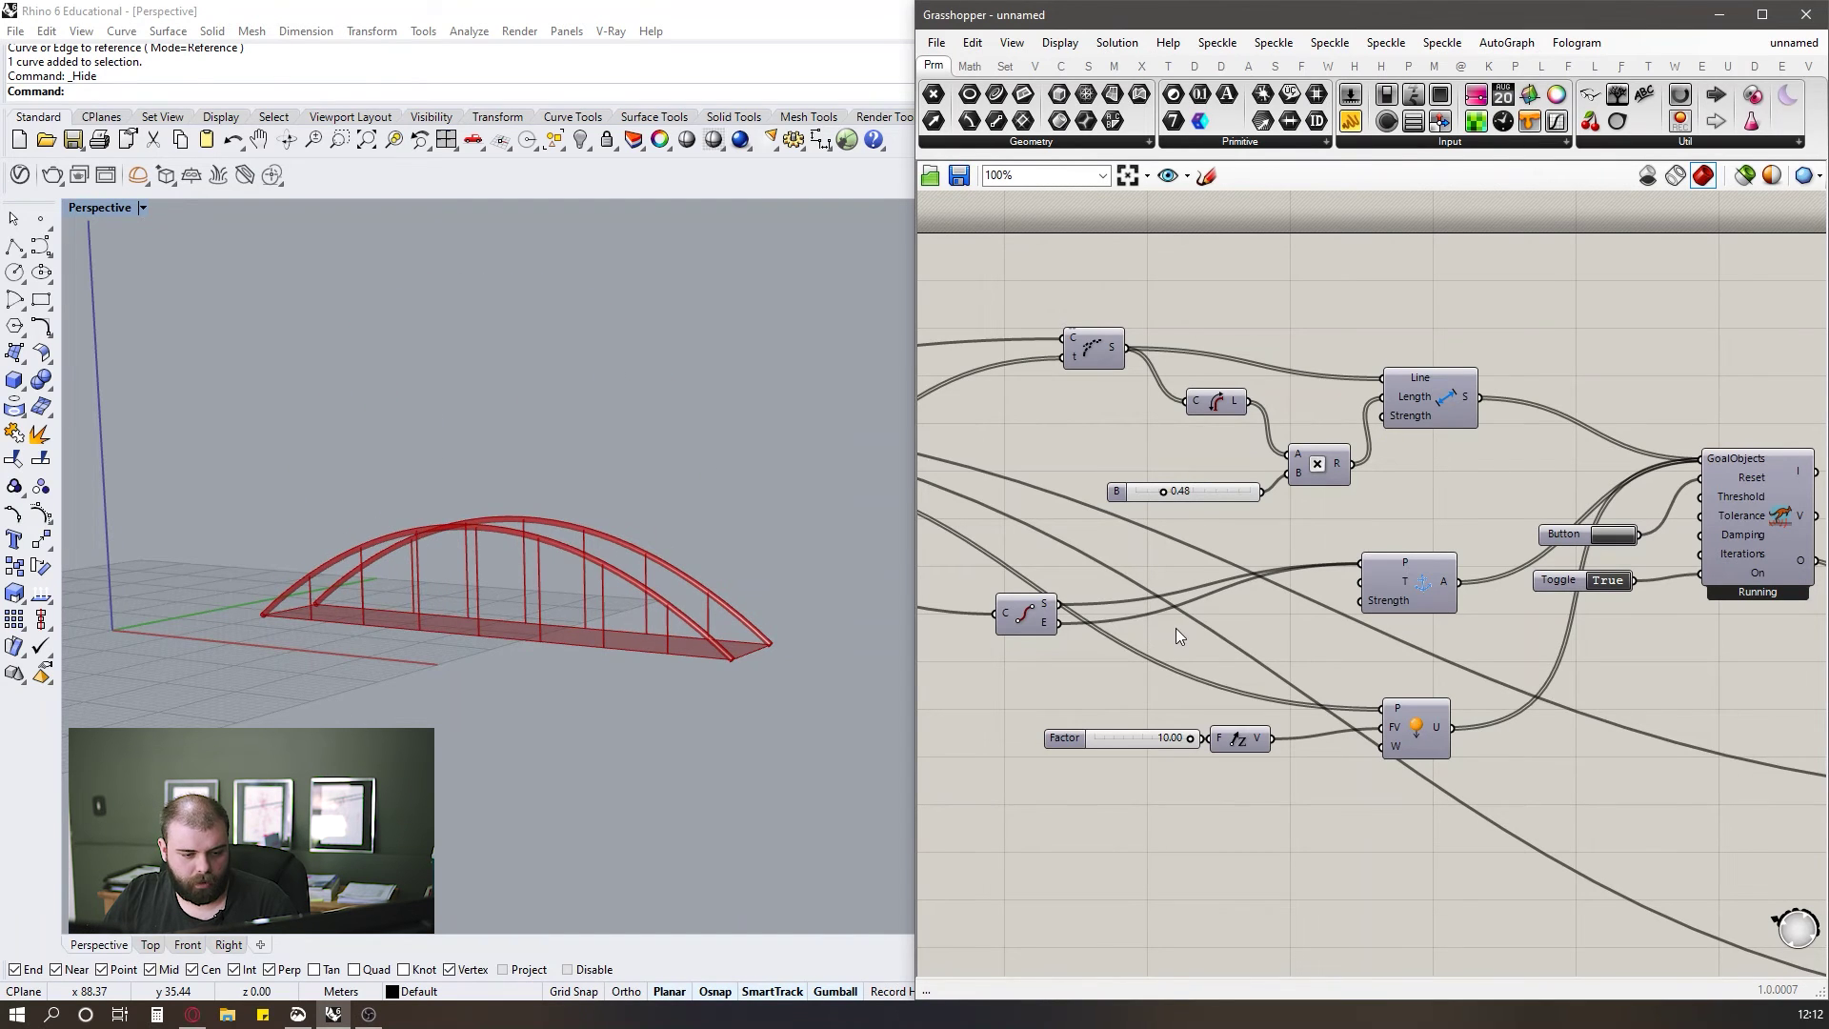
left_click_drag(1194, 739, 1125, 738)
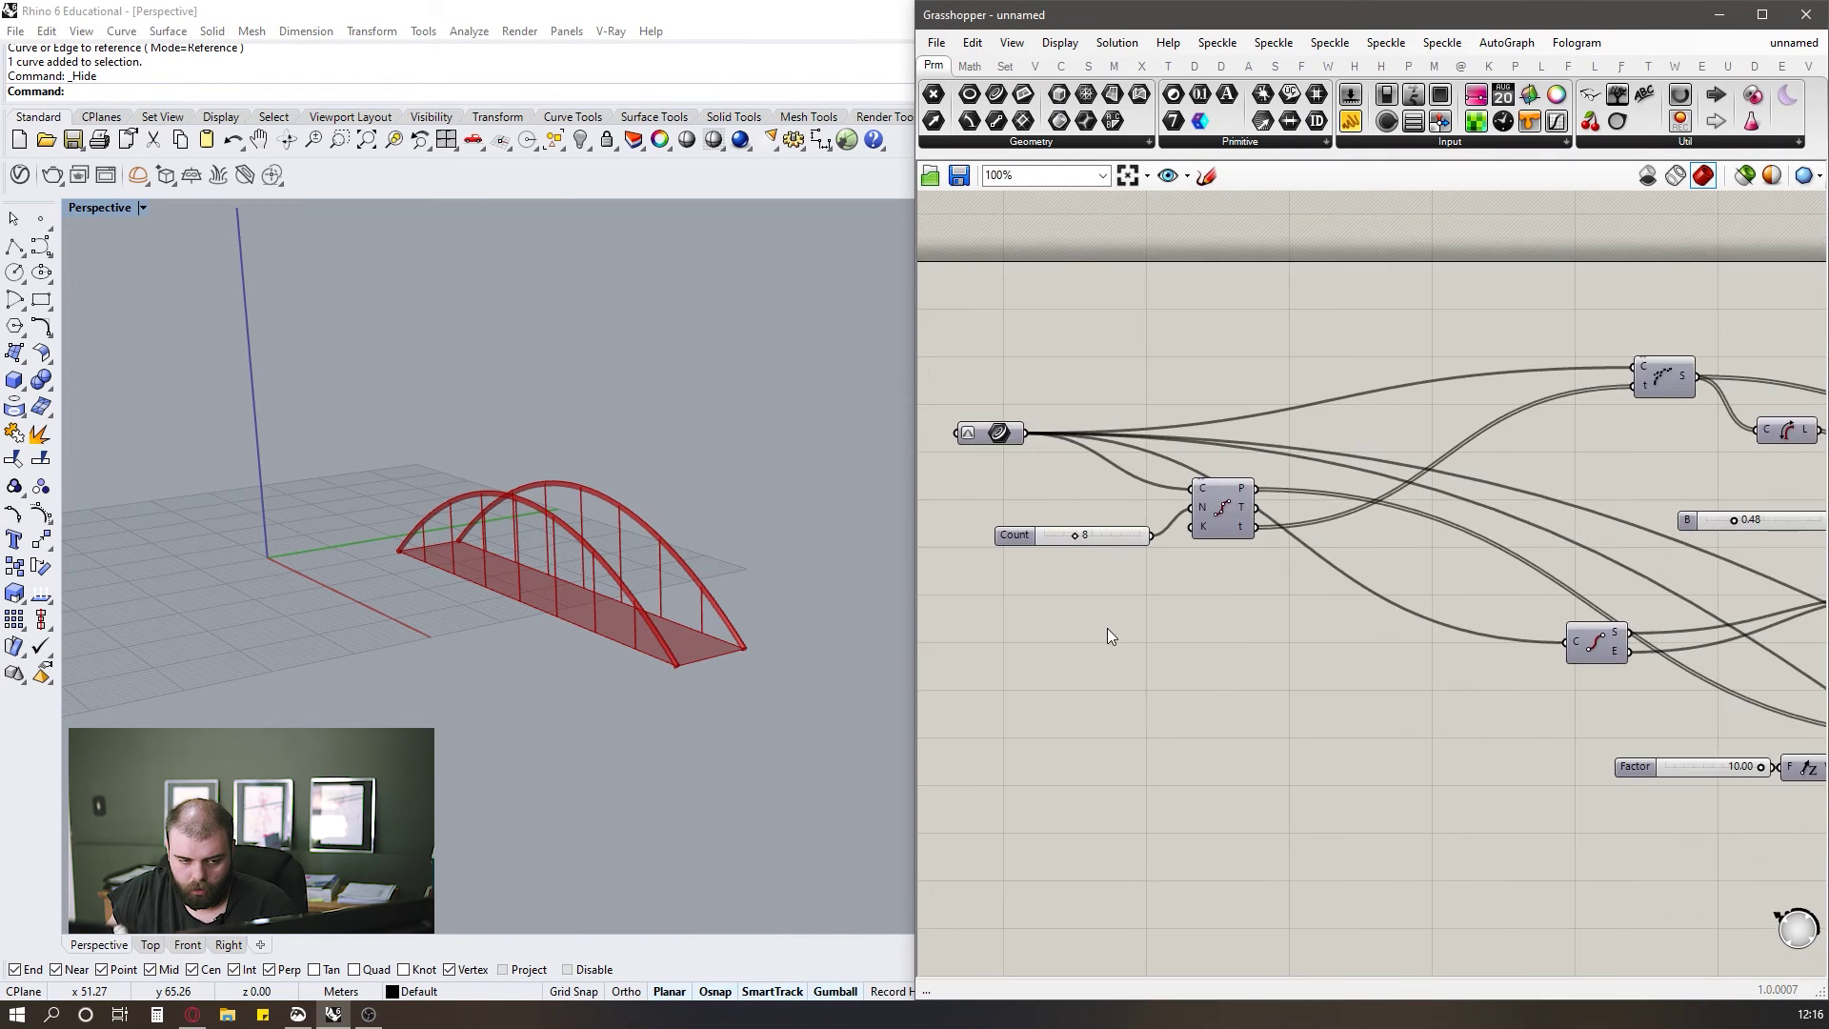
Set the Count slider of the curve division to 15.
scroll(1059, 524, "down", 5)
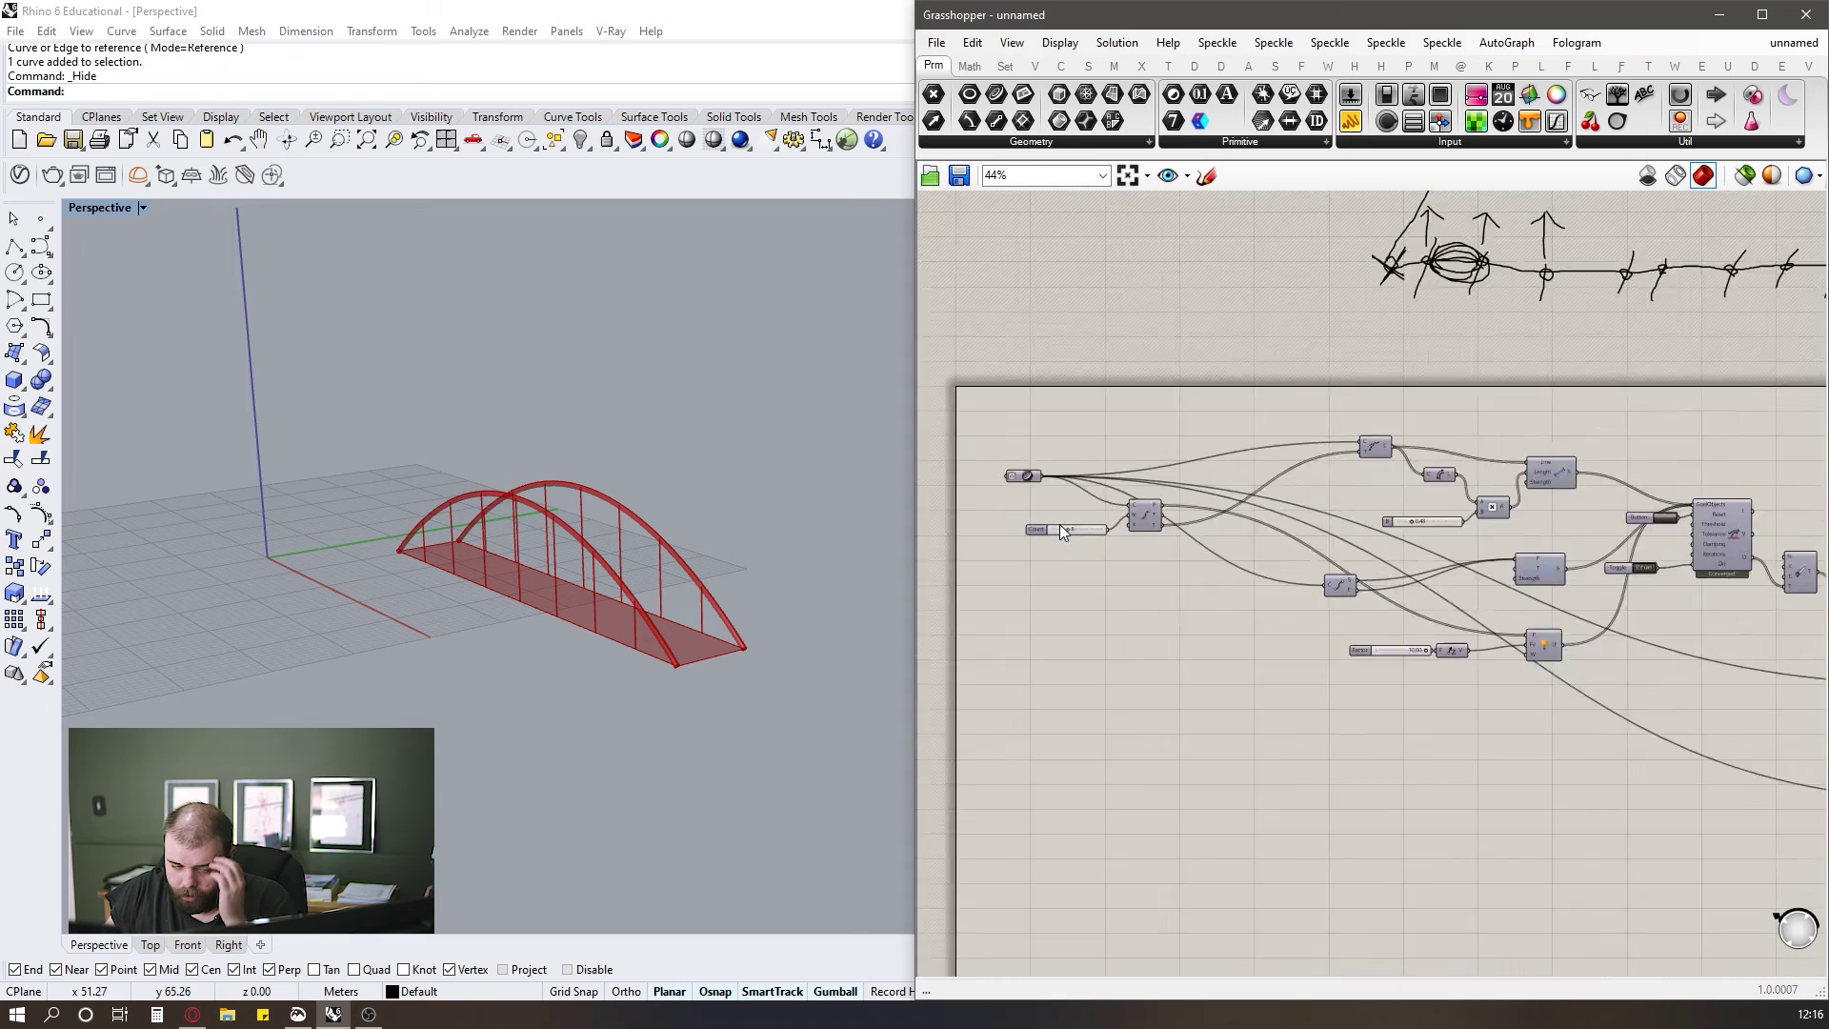
scroll(1075, 532, "up", 4)
scroll(1249, 545, "down", 2)
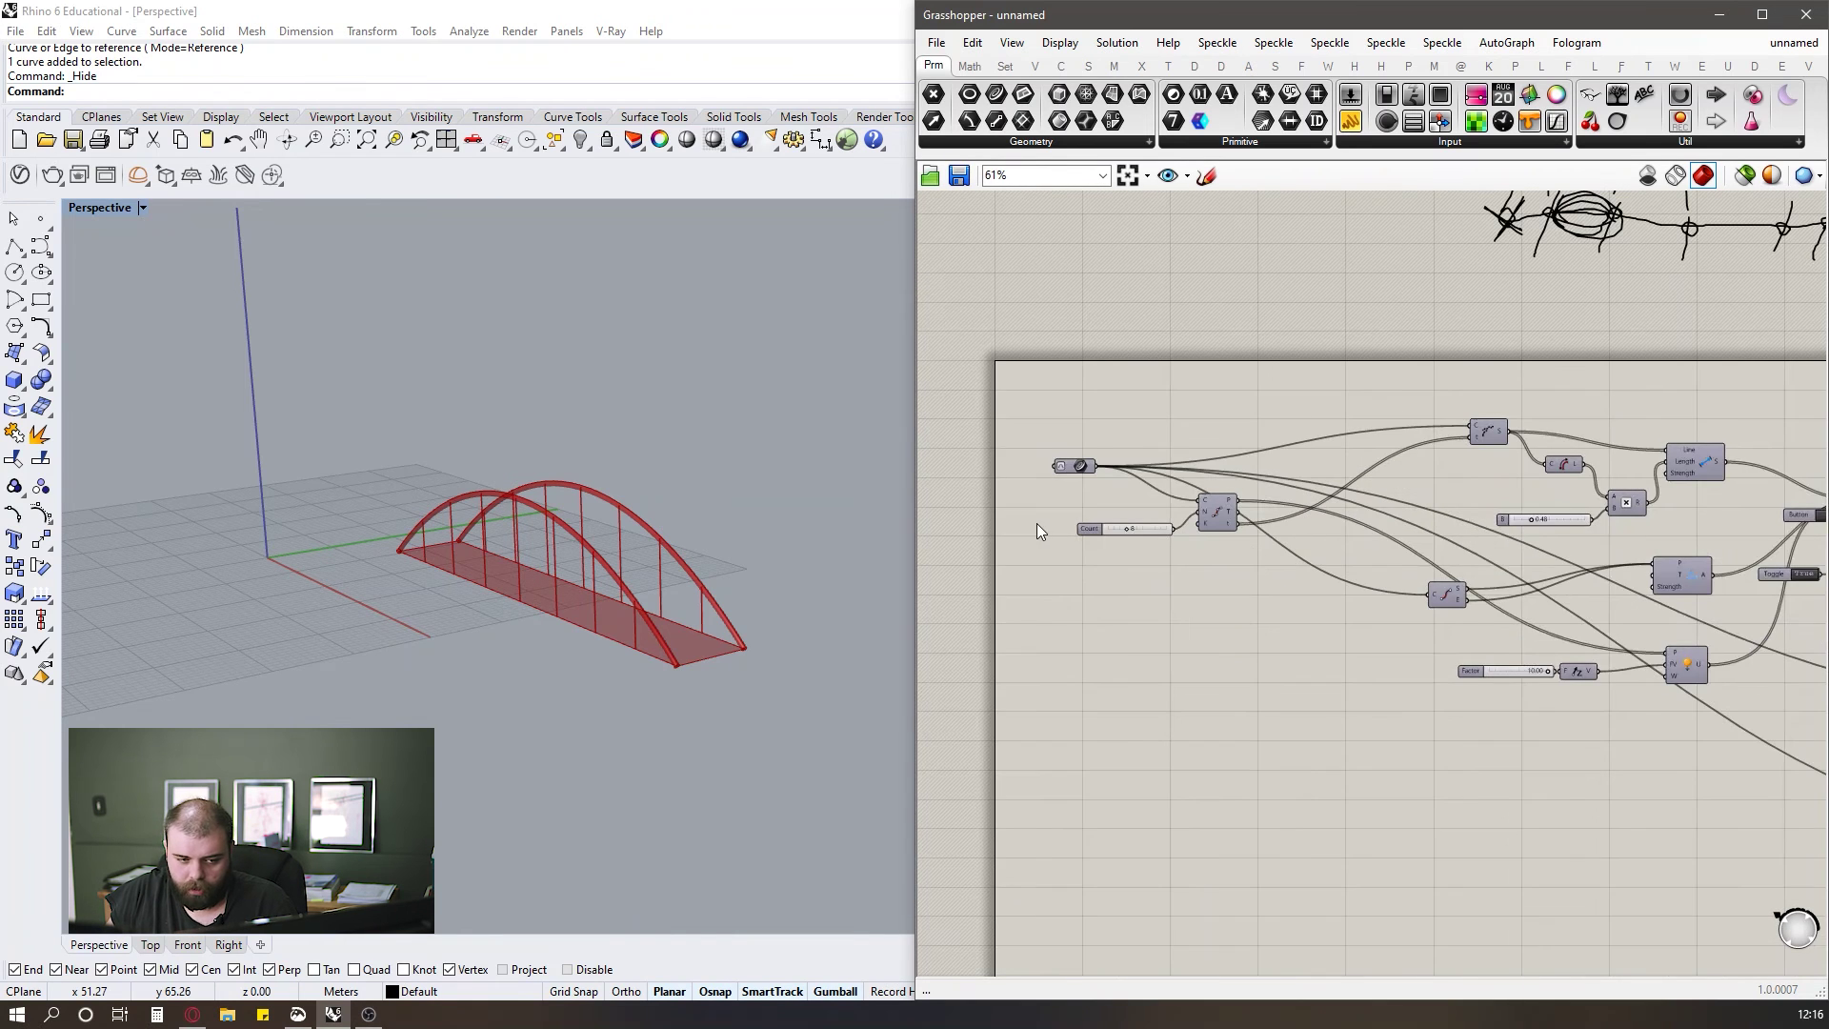
scroll(1124, 514, "up", 3)
scroll(1084, 529, "up", 2)
double_click(1225, 559)
type("15")
key("Return")
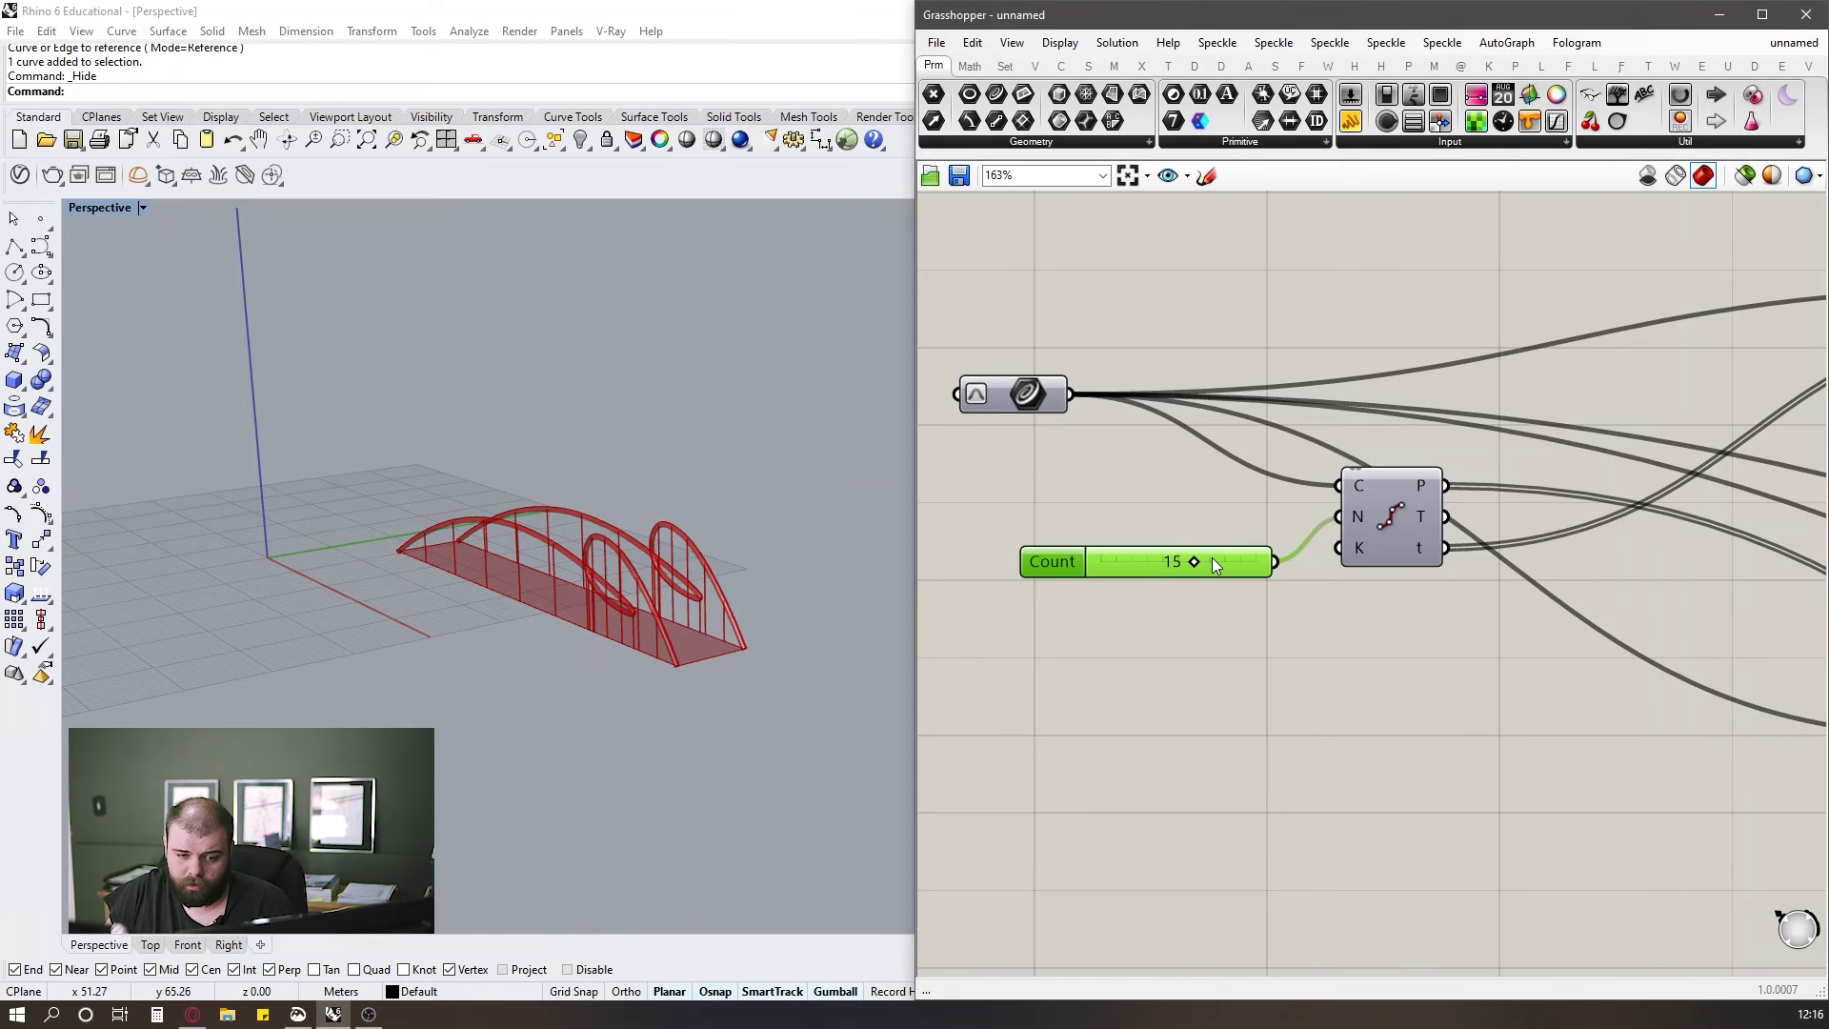
Reset the Kangaroo solver and inspect the arches with the increased number of hangers.
scroll(1012, 482, "down", 5)
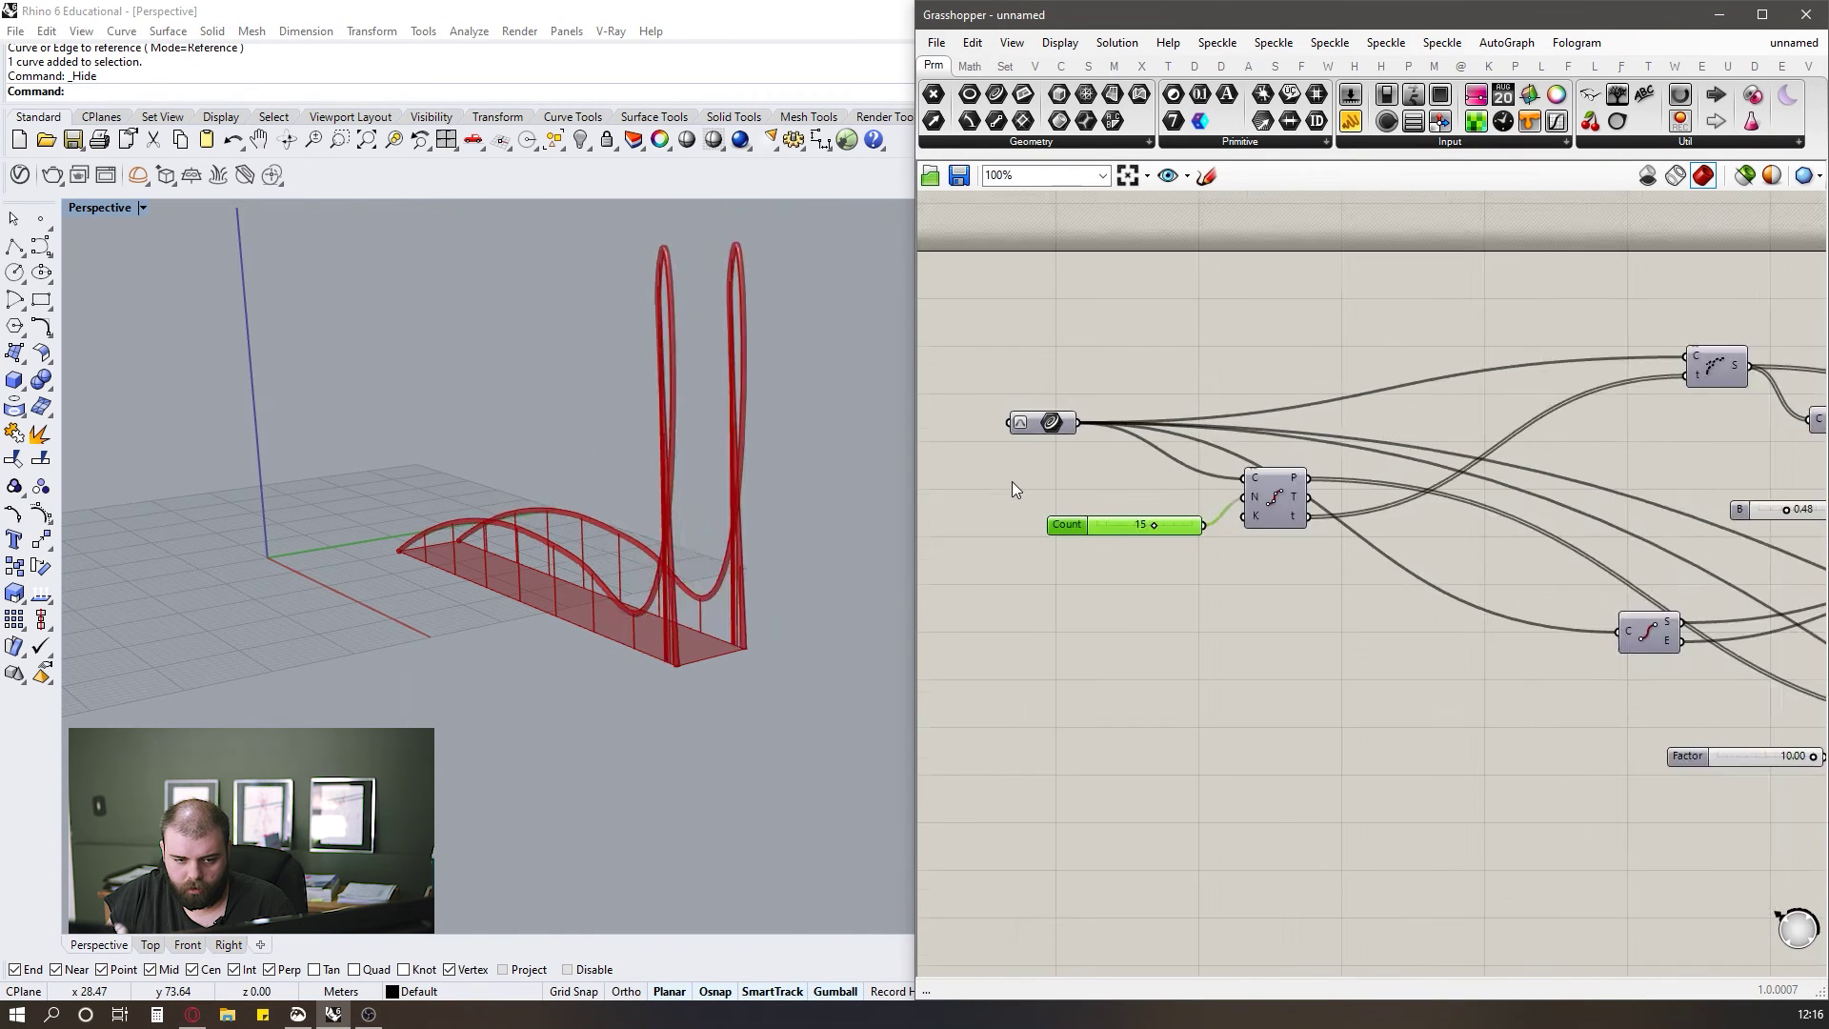
scroll(1547, 510, "up", 4)
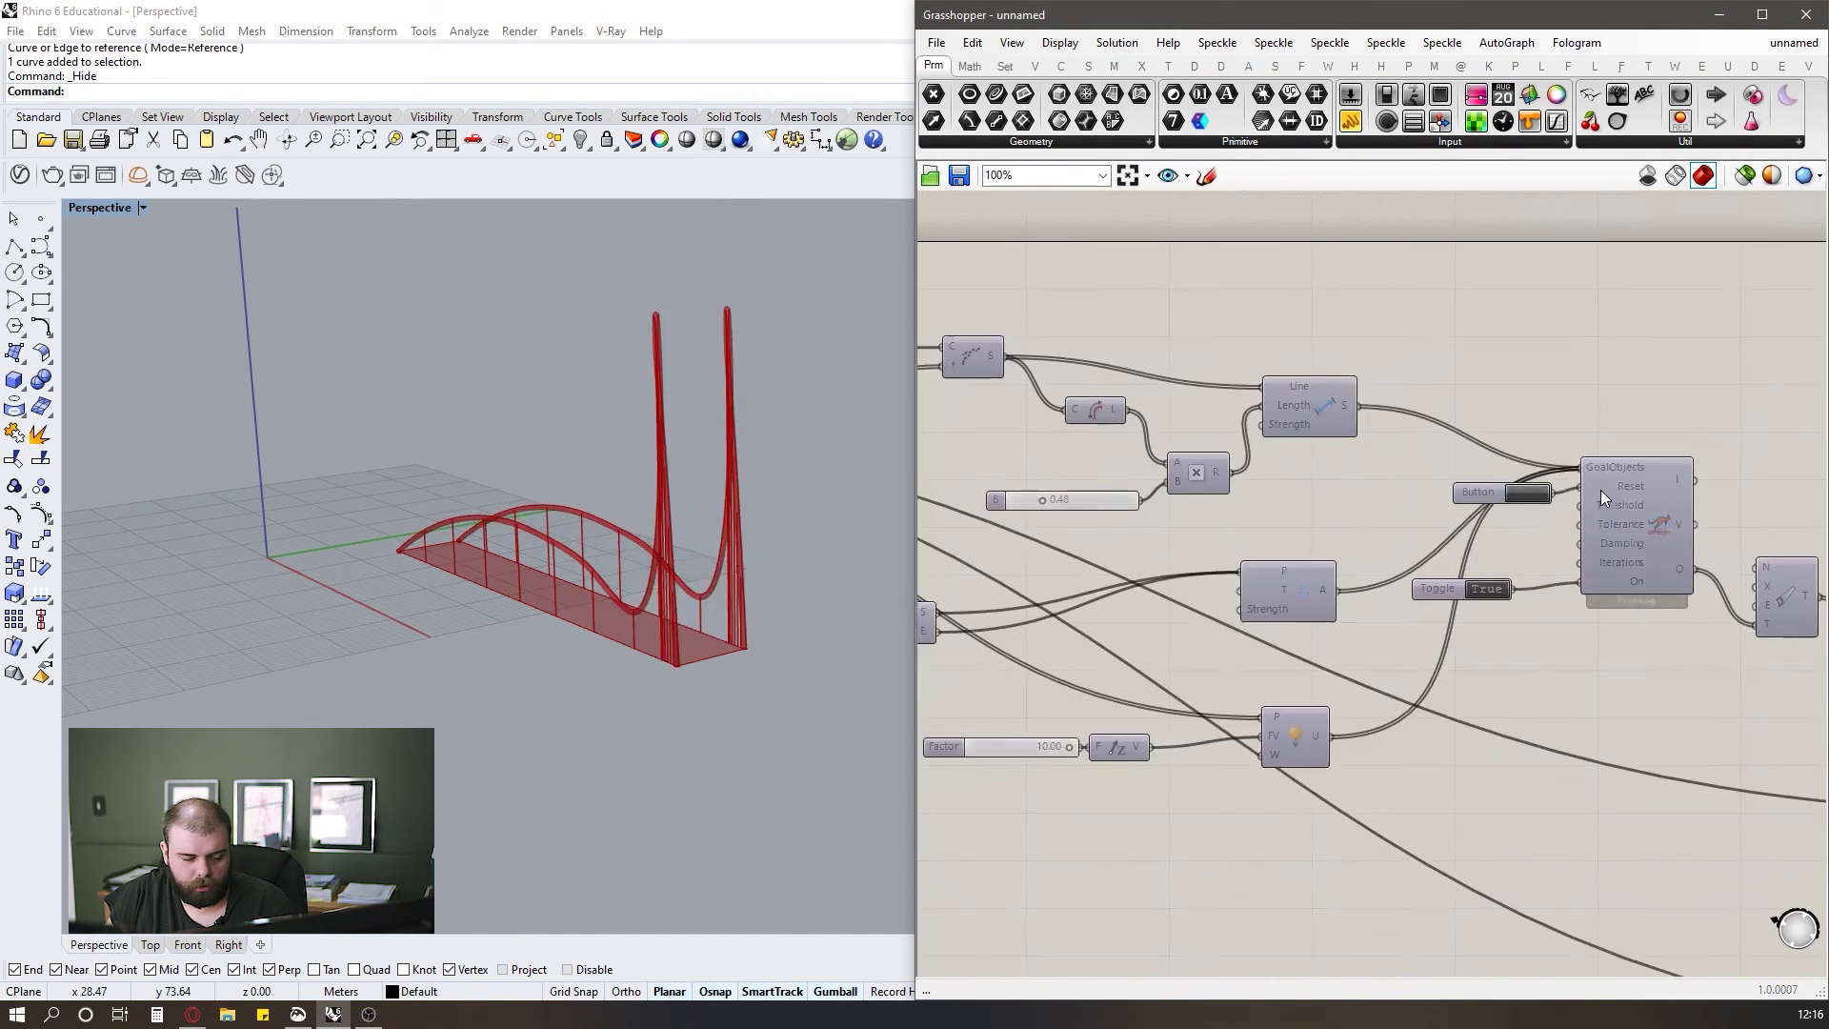
left_click(1503, 497)
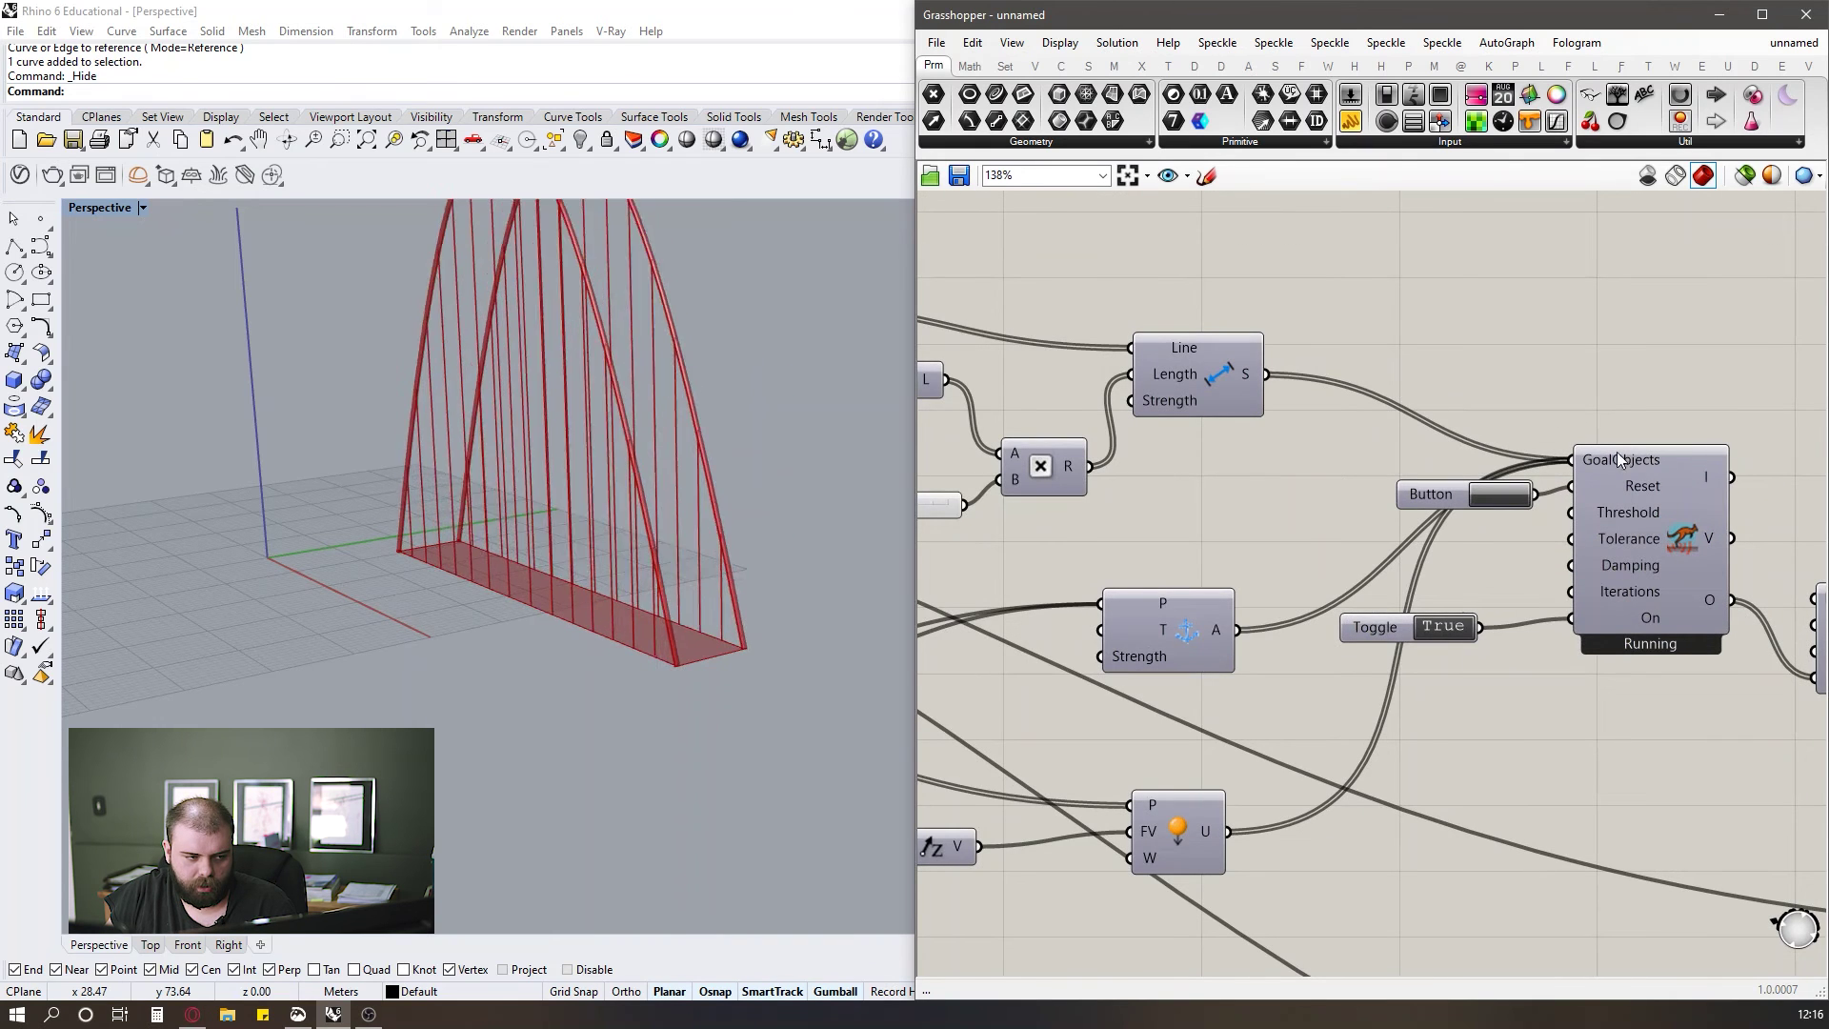
scroll(1653, 483, "down", 4)
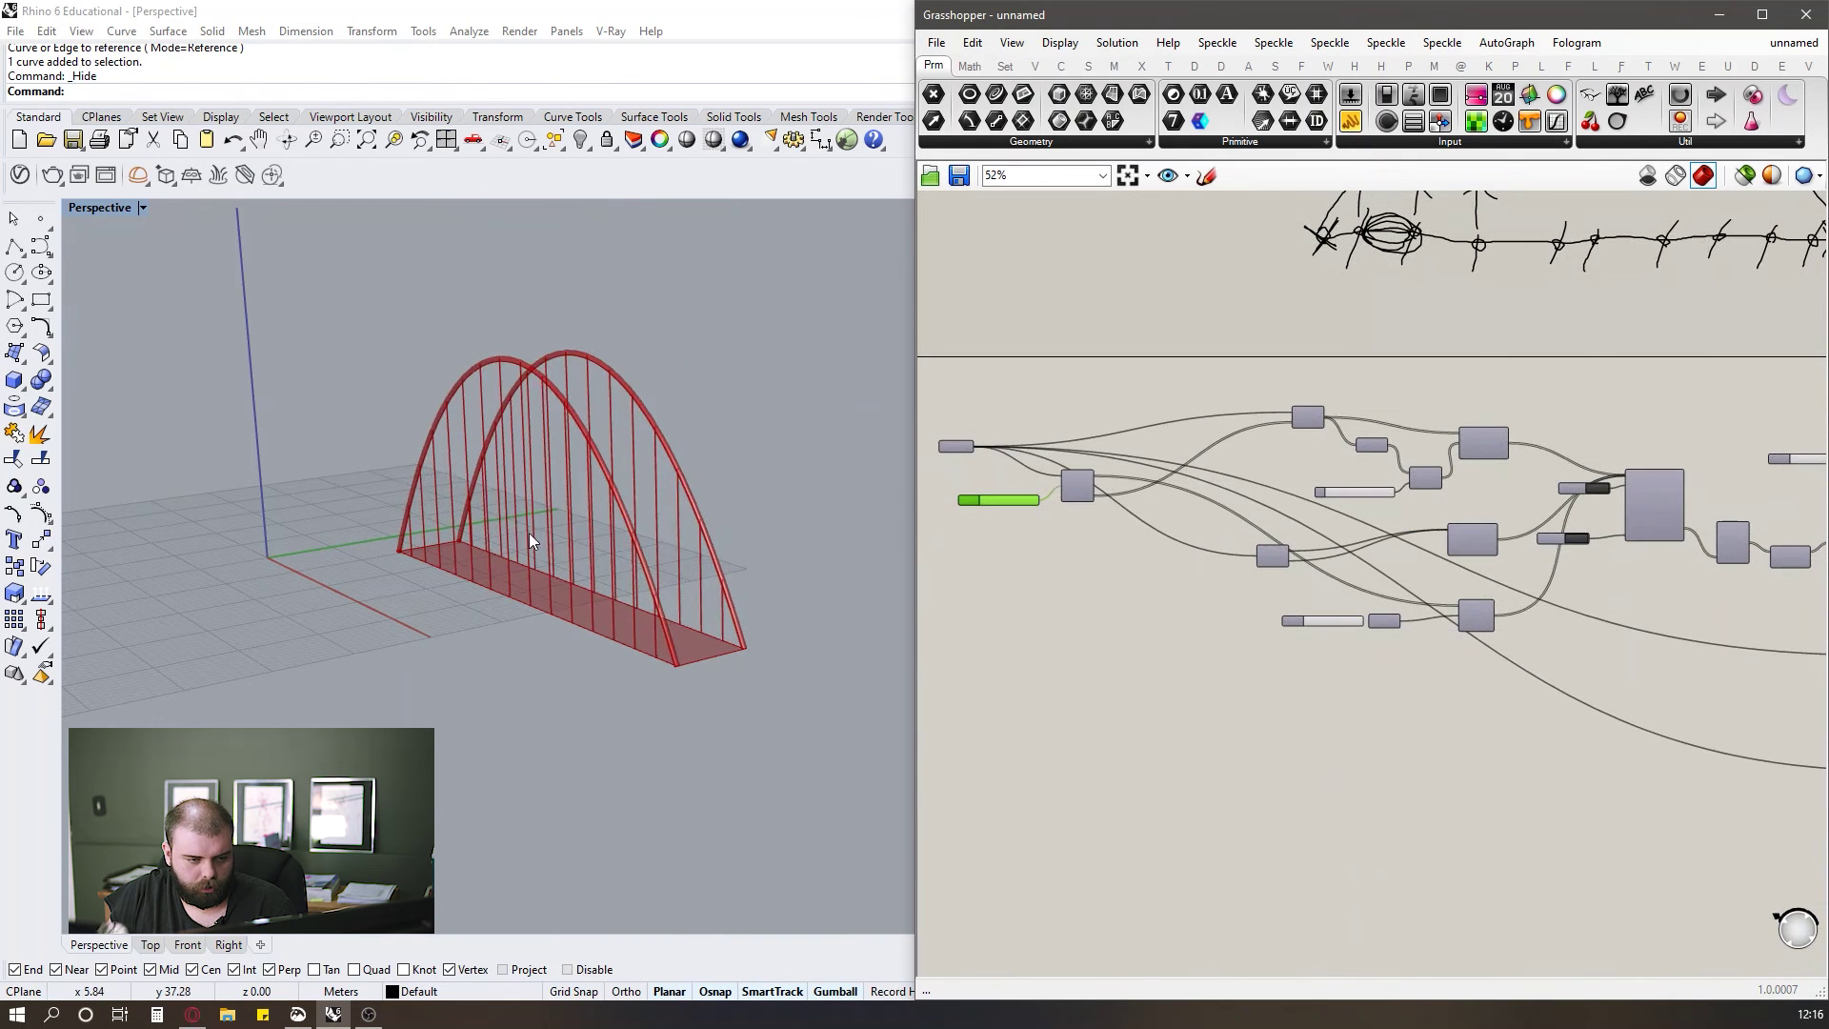
right_click_drag(596, 518, 639, 506)
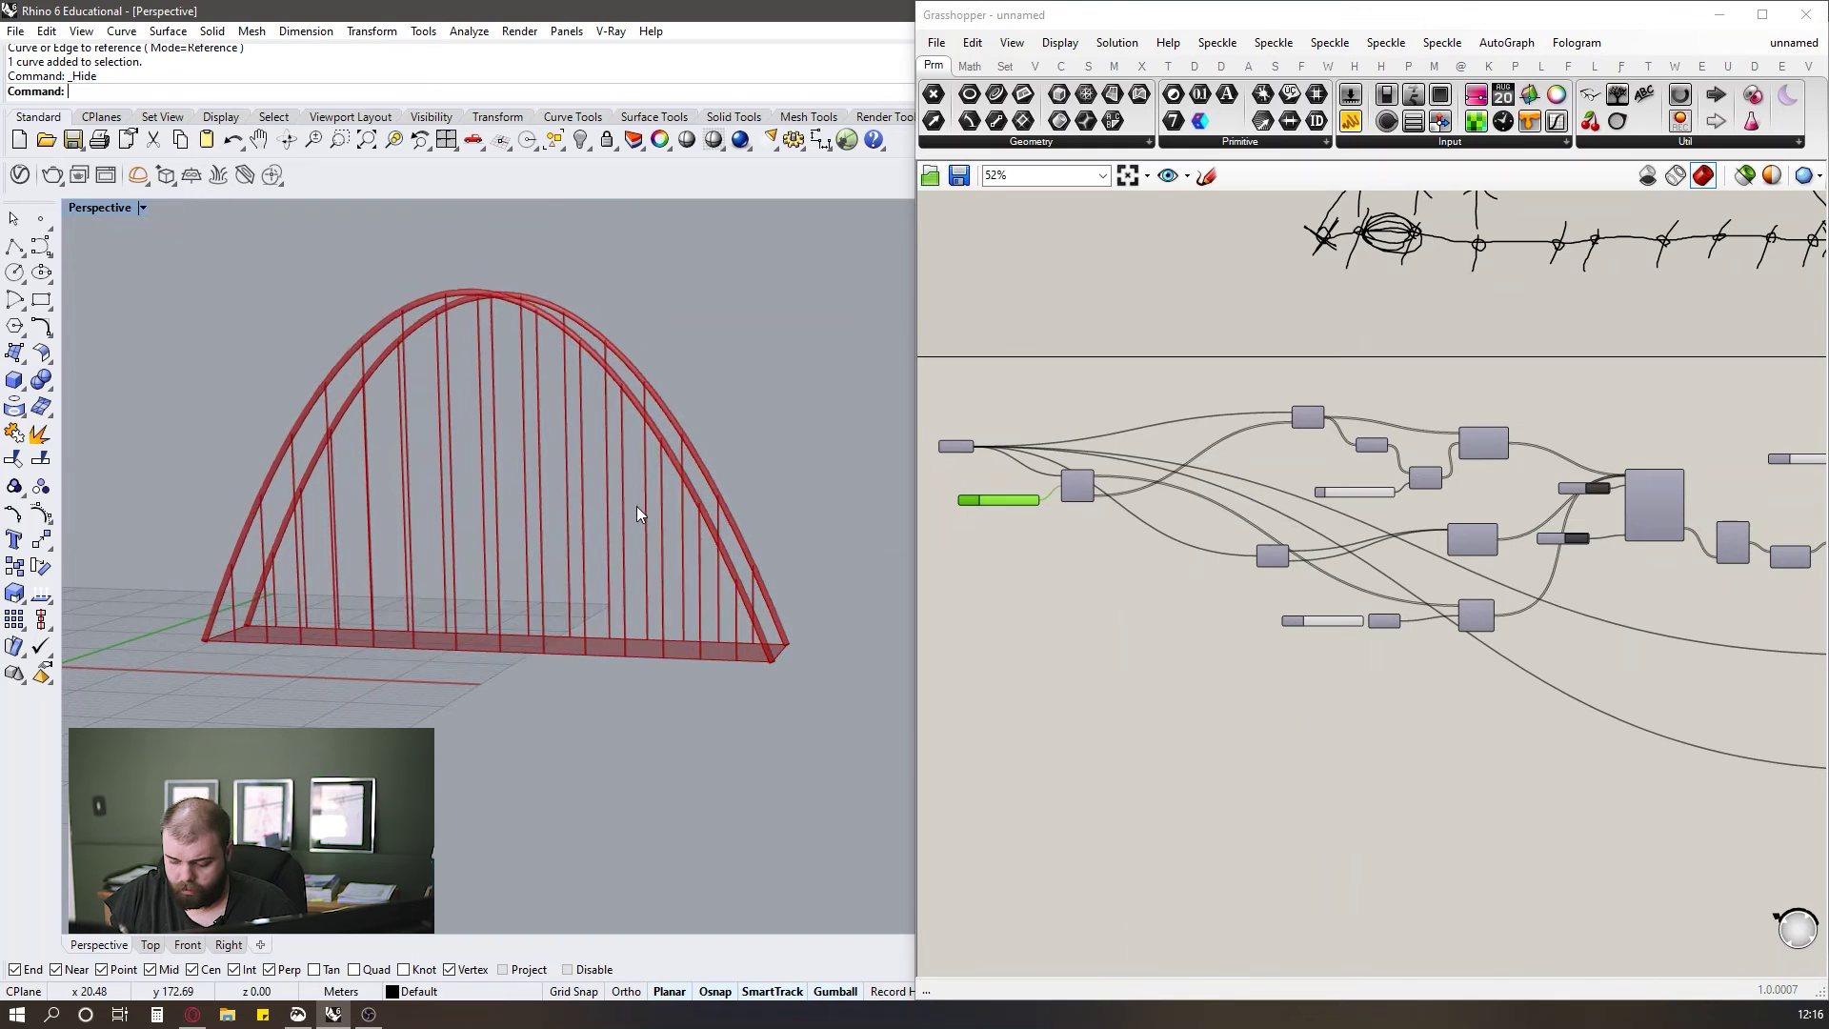
Set the curve division's Count slider back to 8.
scroll(1000, 500, "up", 1)
double_click(994, 500)
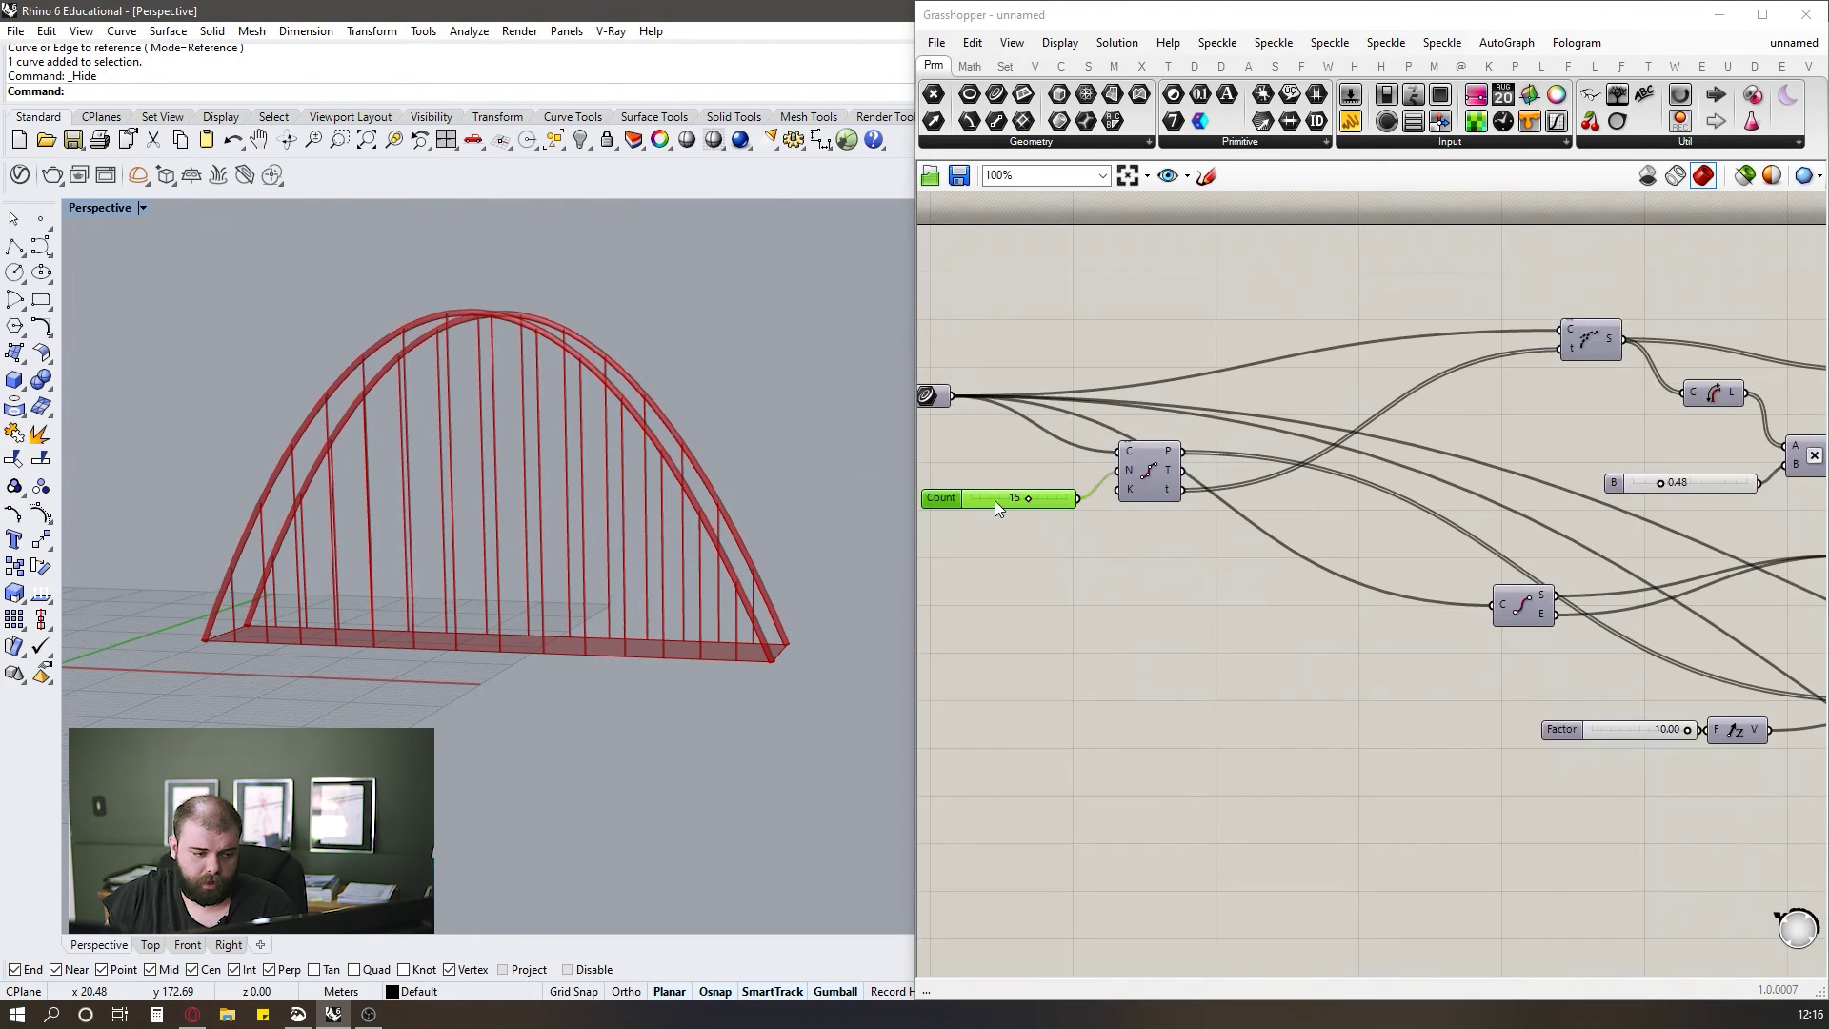
type("8")
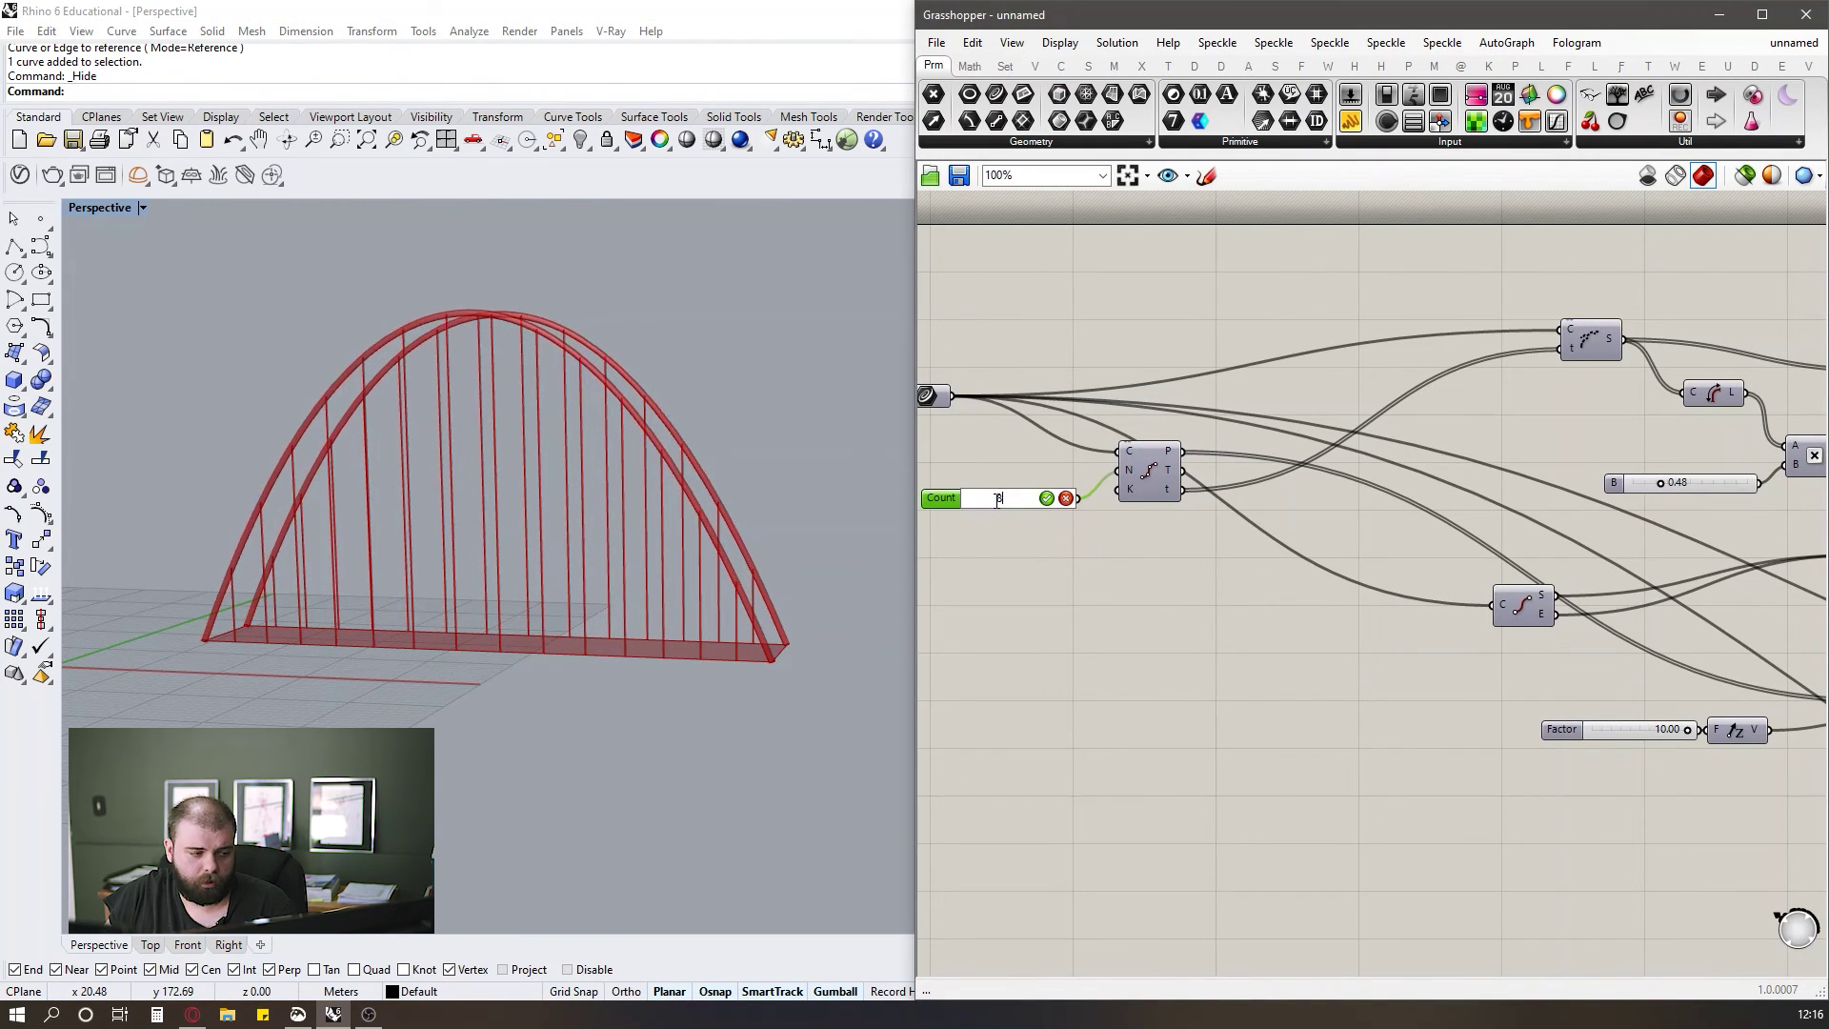
key("Return")
scroll(994, 460, "down", 4)
scroll(991, 455, "down", 2)
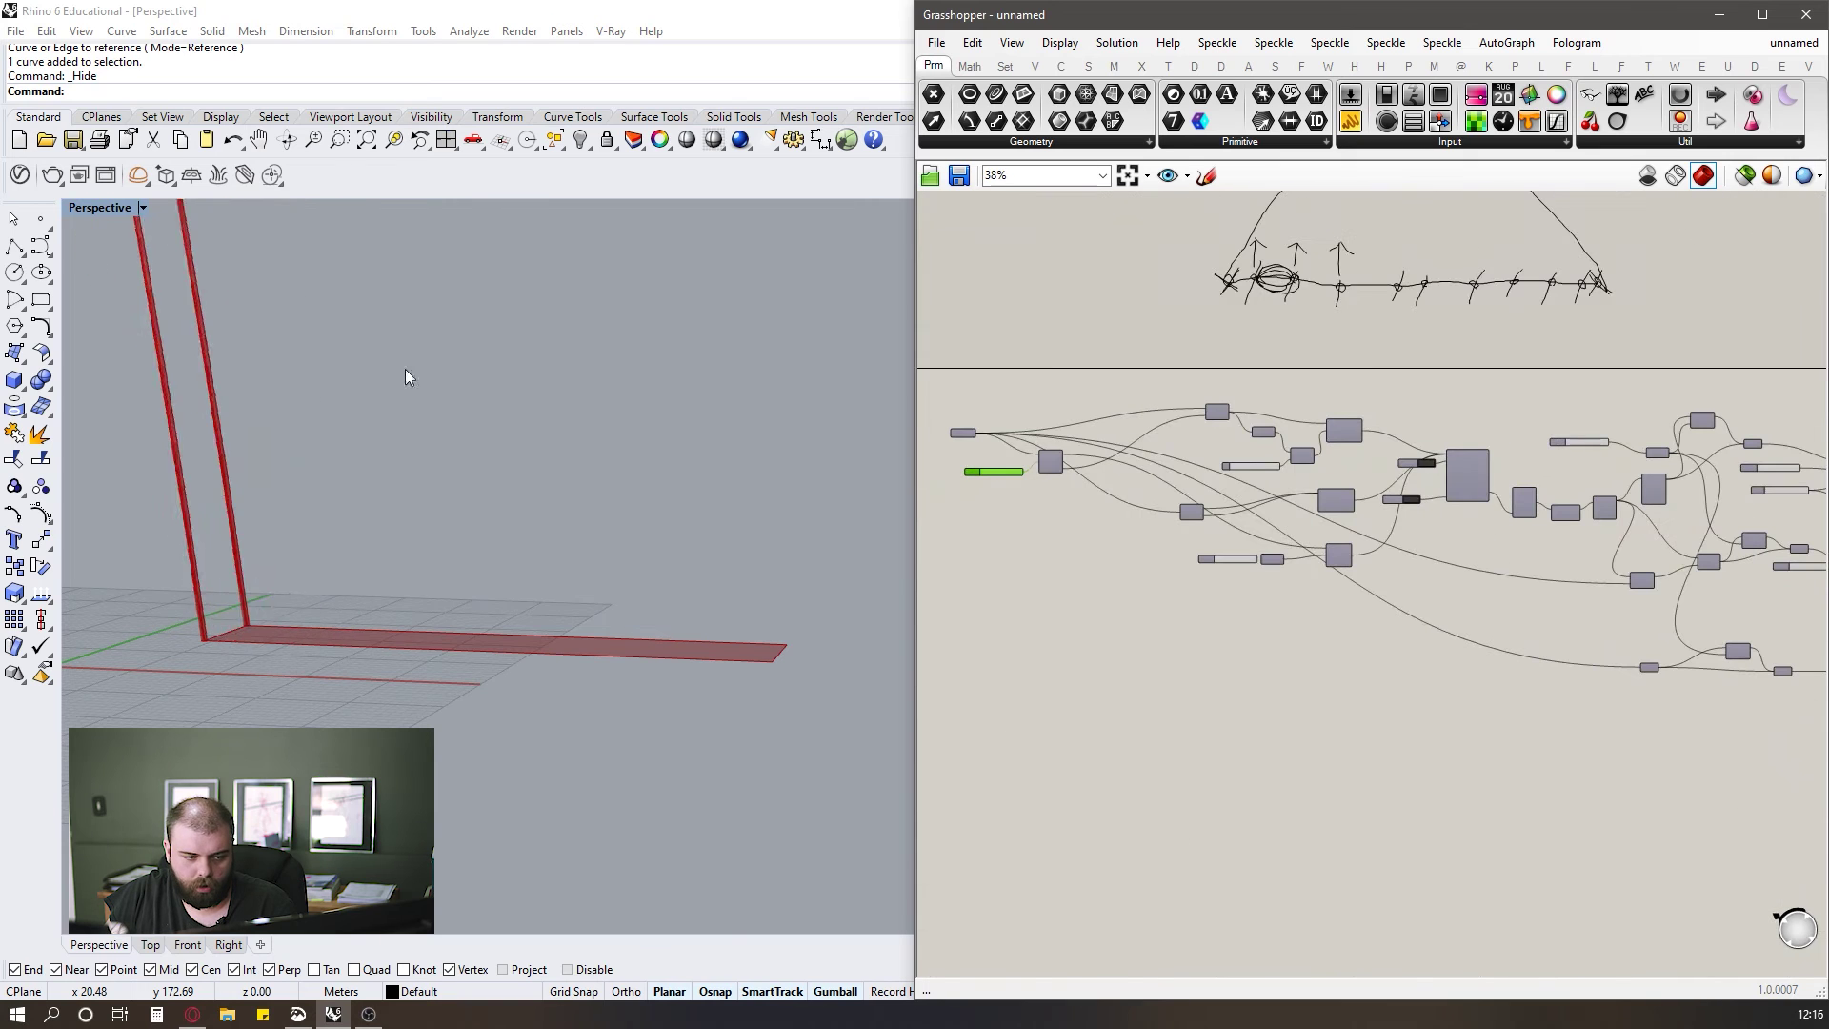
Pause the Kangaroo solver by setting its toggle to False.
scroll(1650, 446, "up", 6)
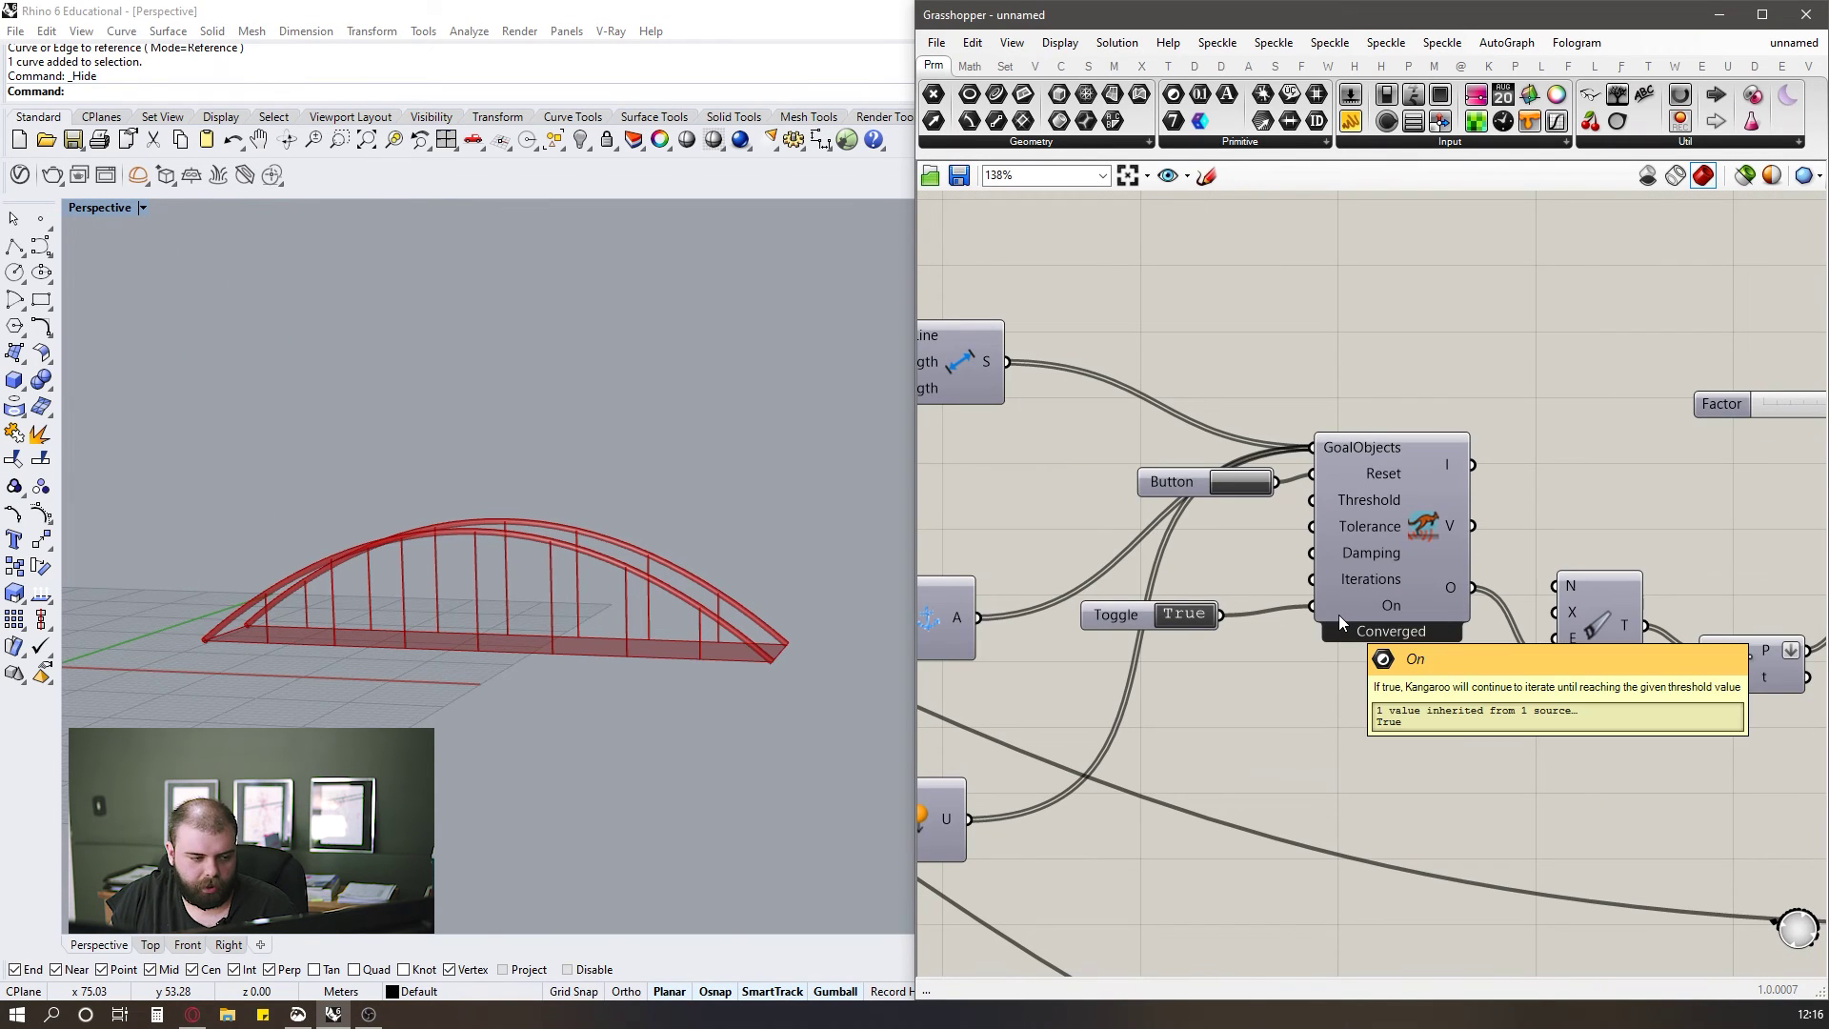
mouse_move(1256, 564)
left_mouse_down()
mouse_move(1457, 682)
mouse_move(1545, 698)
mouse_move(1259, 548)
mouse_move(1545, 696)
mouse_move(1263, 568)
left_mouse_up()
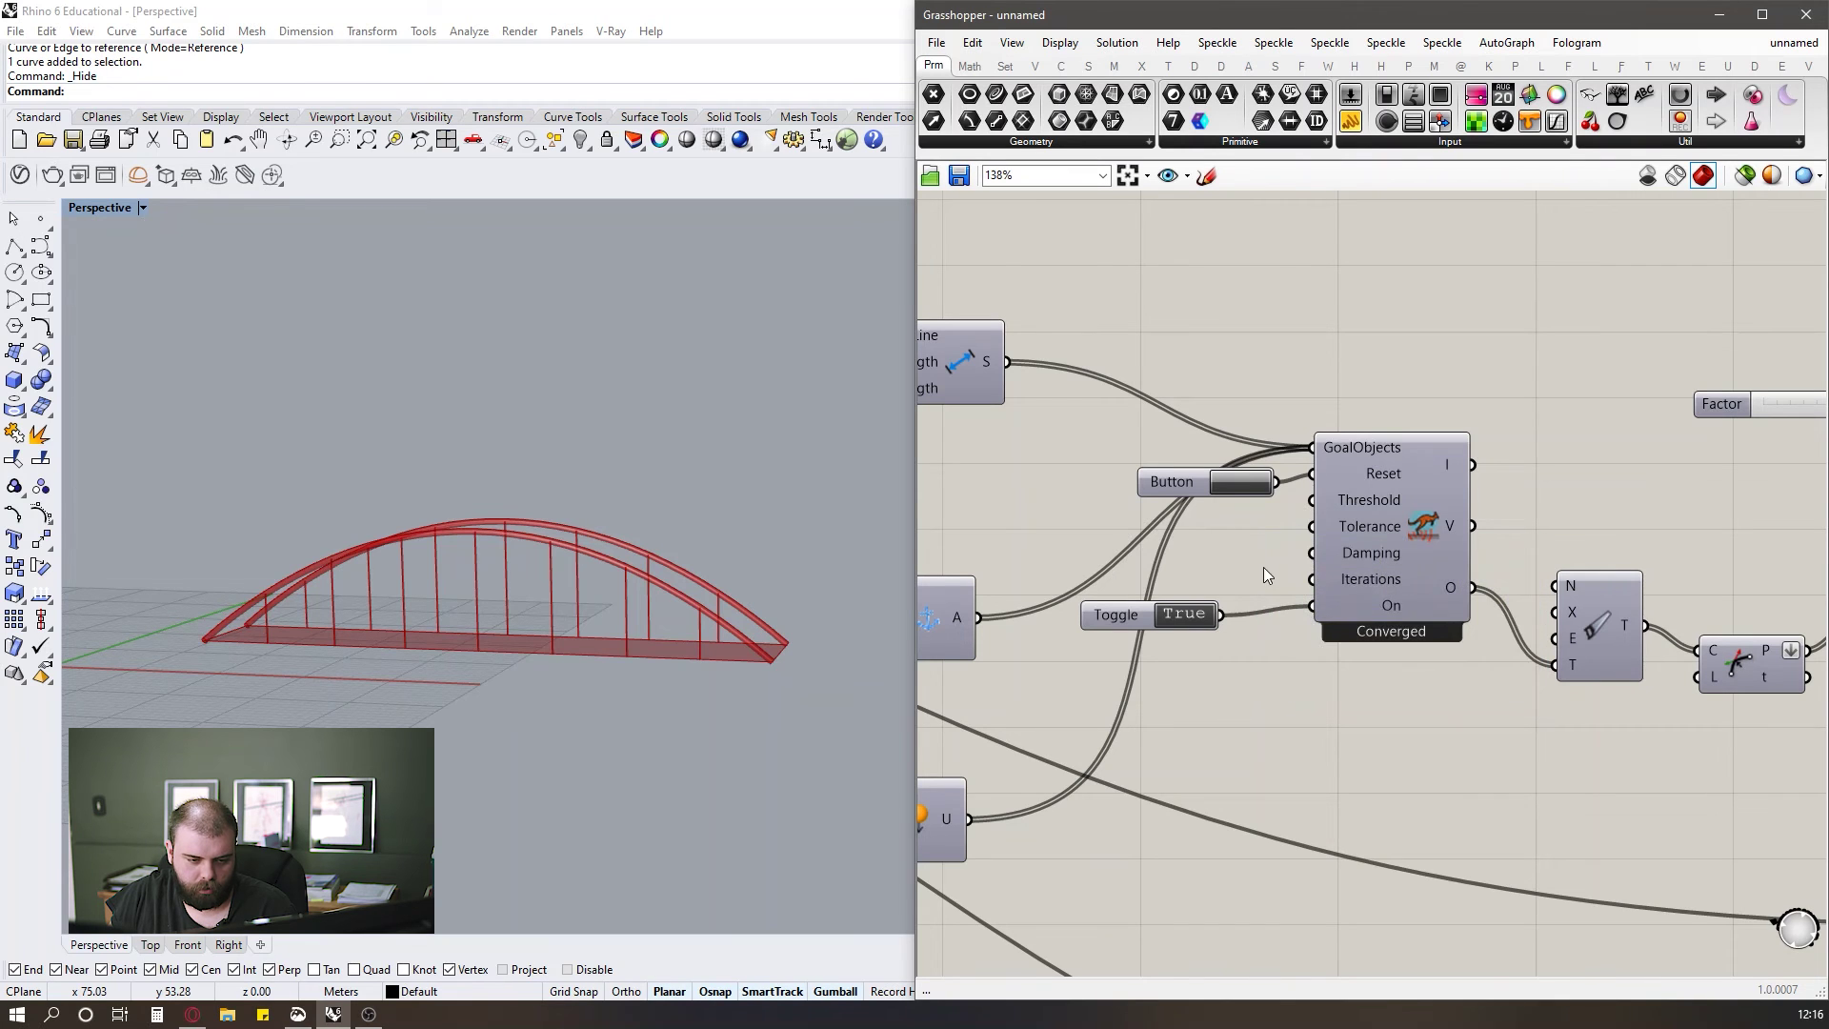
double_click(1184, 615)
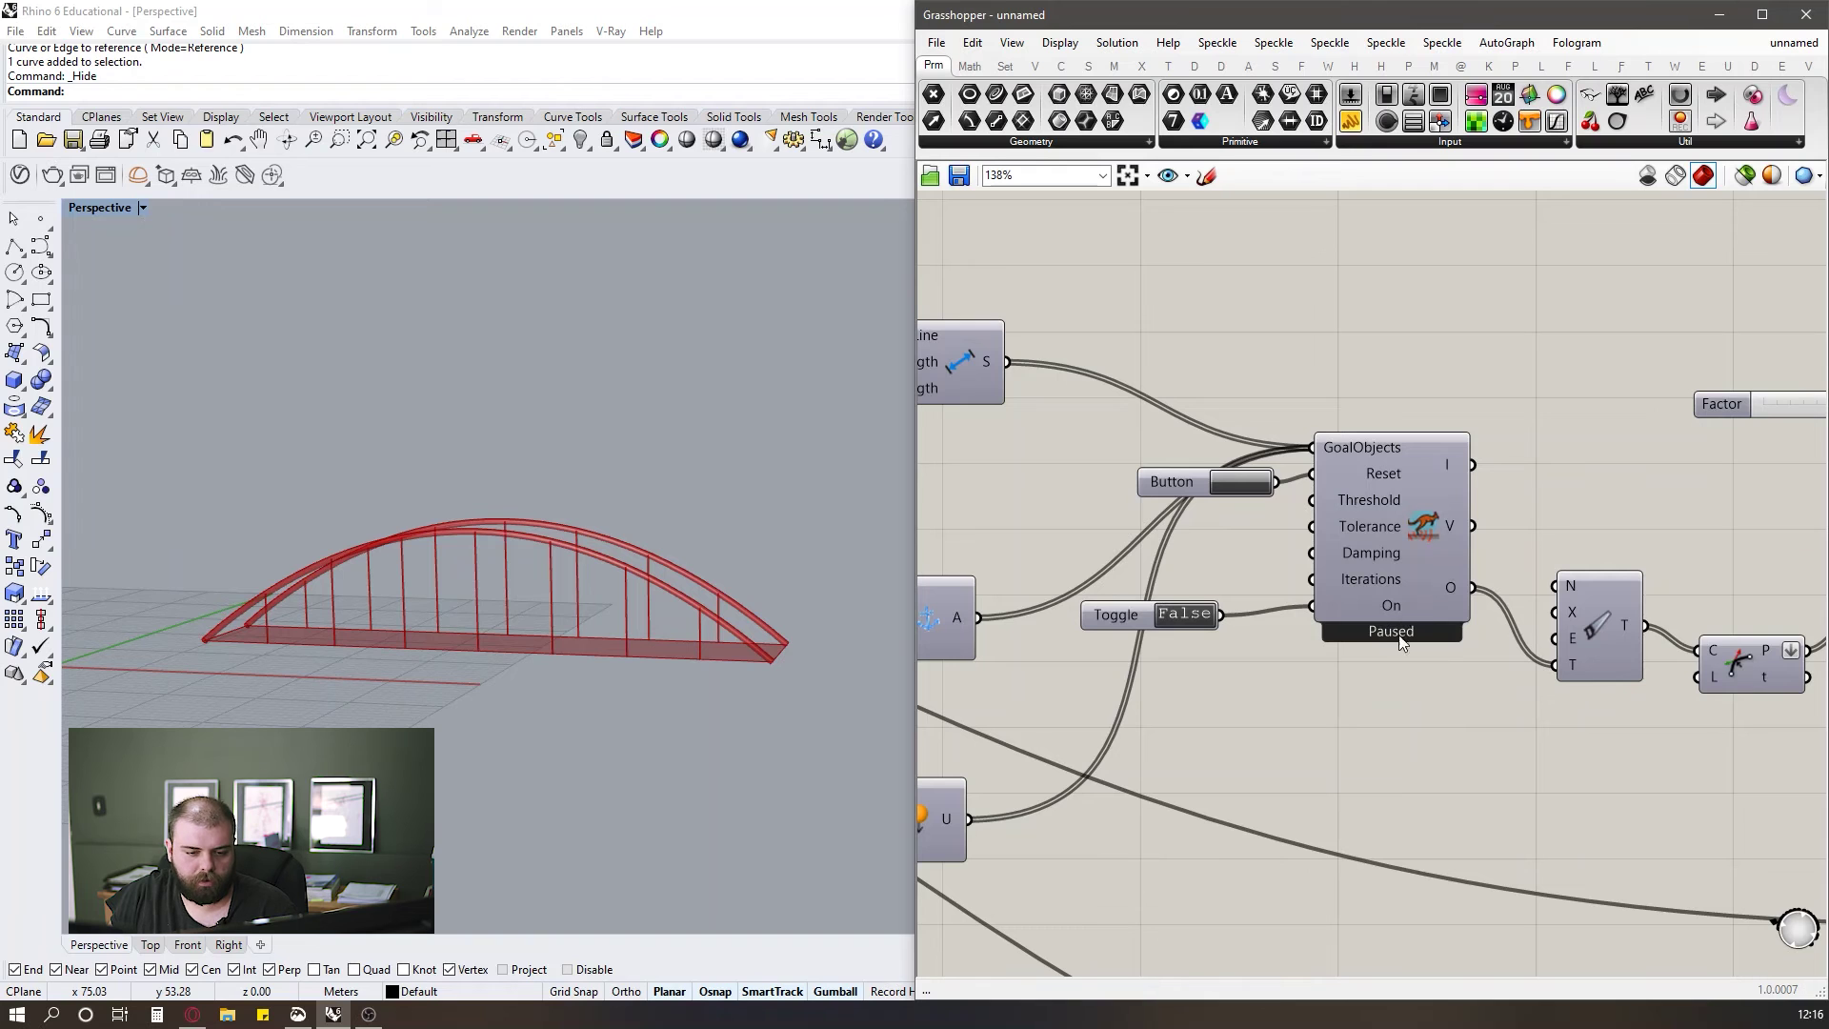
Examine the overall definition and the paused Kangaroo solver with its connections to the neighbouring components.
scroll(1402, 633, "down", 5)
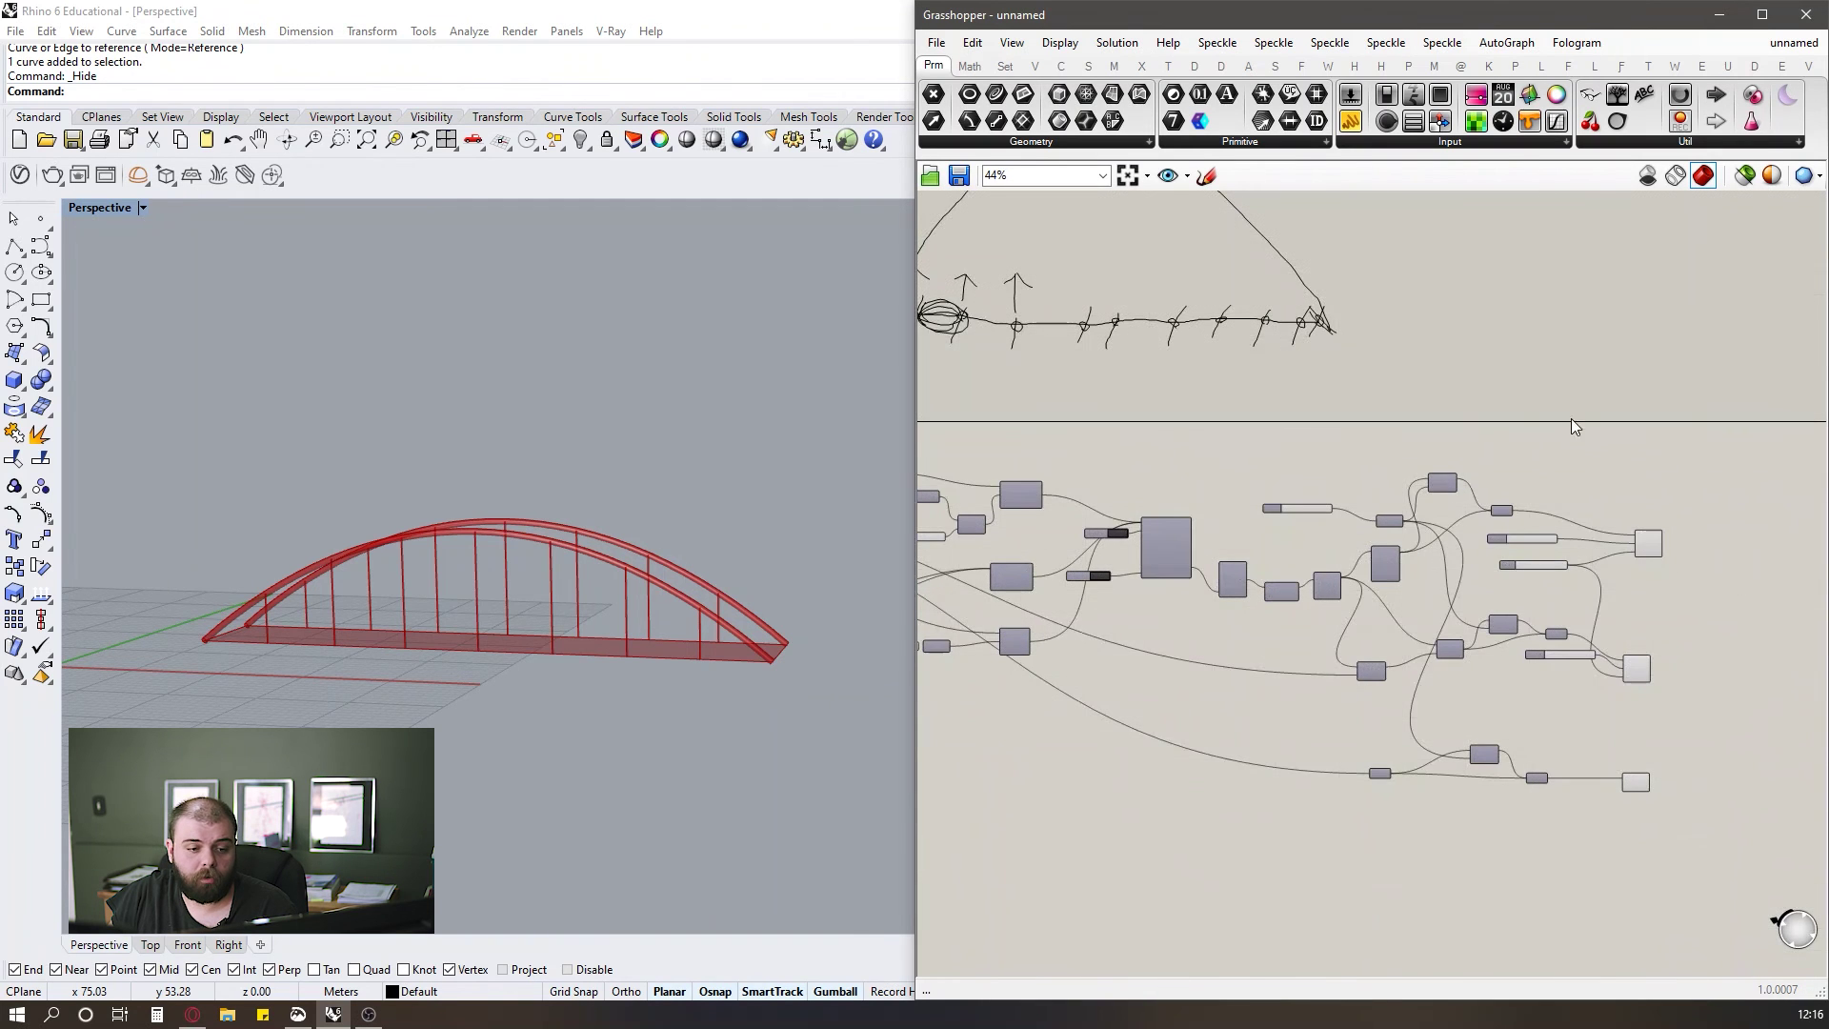
scroll(1732, 681, "up", 2)
scroll(1656, 499, "down", 2)
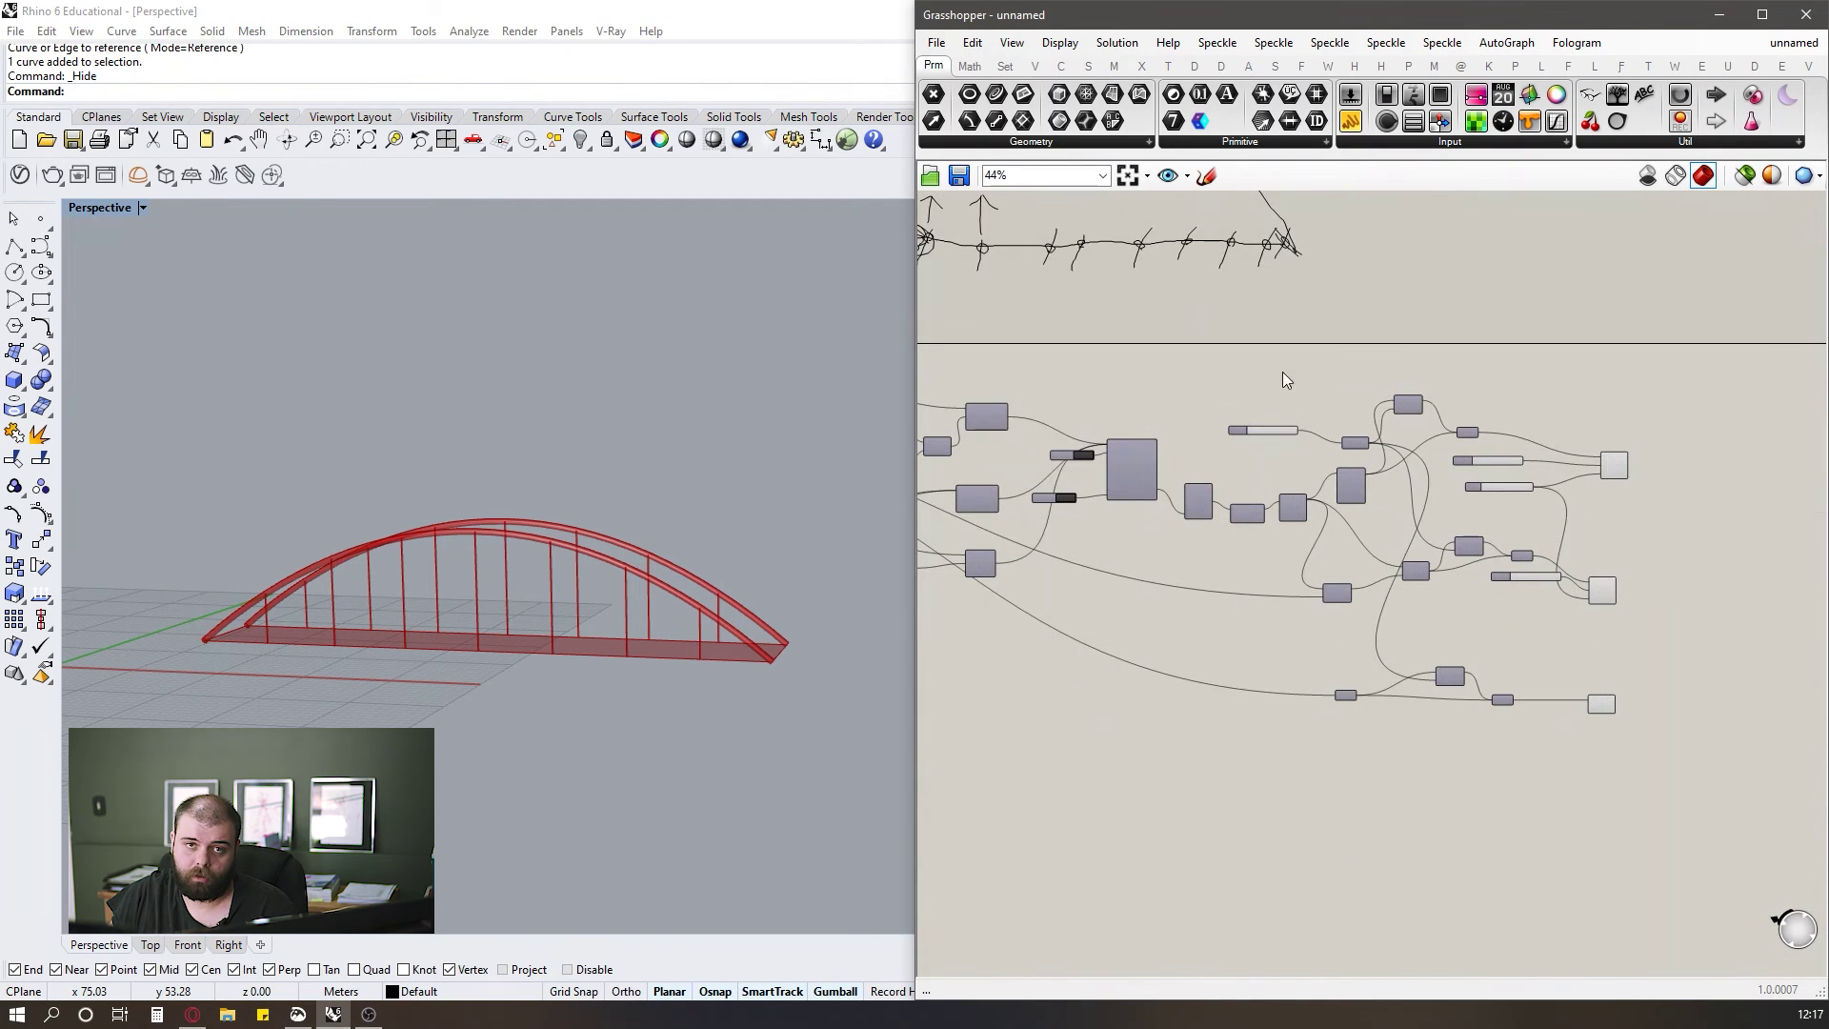
scroll(1125, 474, "up", 6)
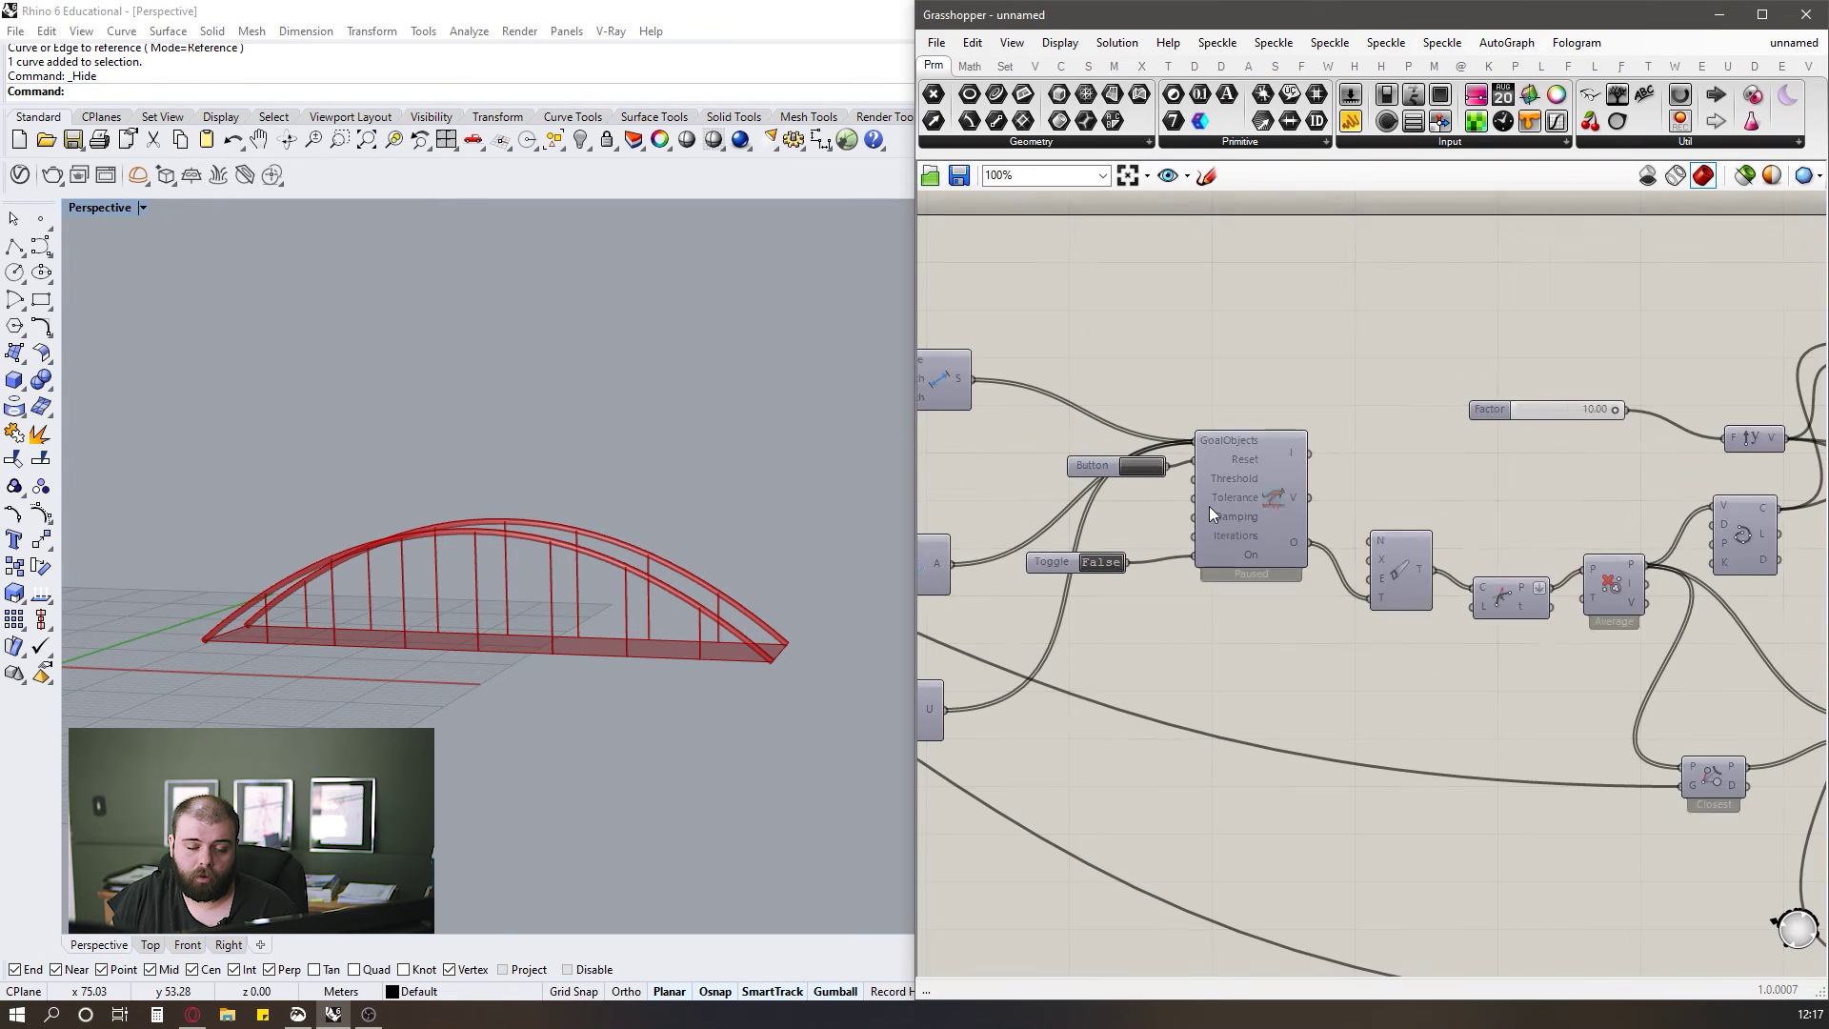
left_click_drag(1069, 536, 1454, 717)
left_click_drag(1086, 545, 1423, 682)
left_click_drag(1087, 550, 1425, 711)
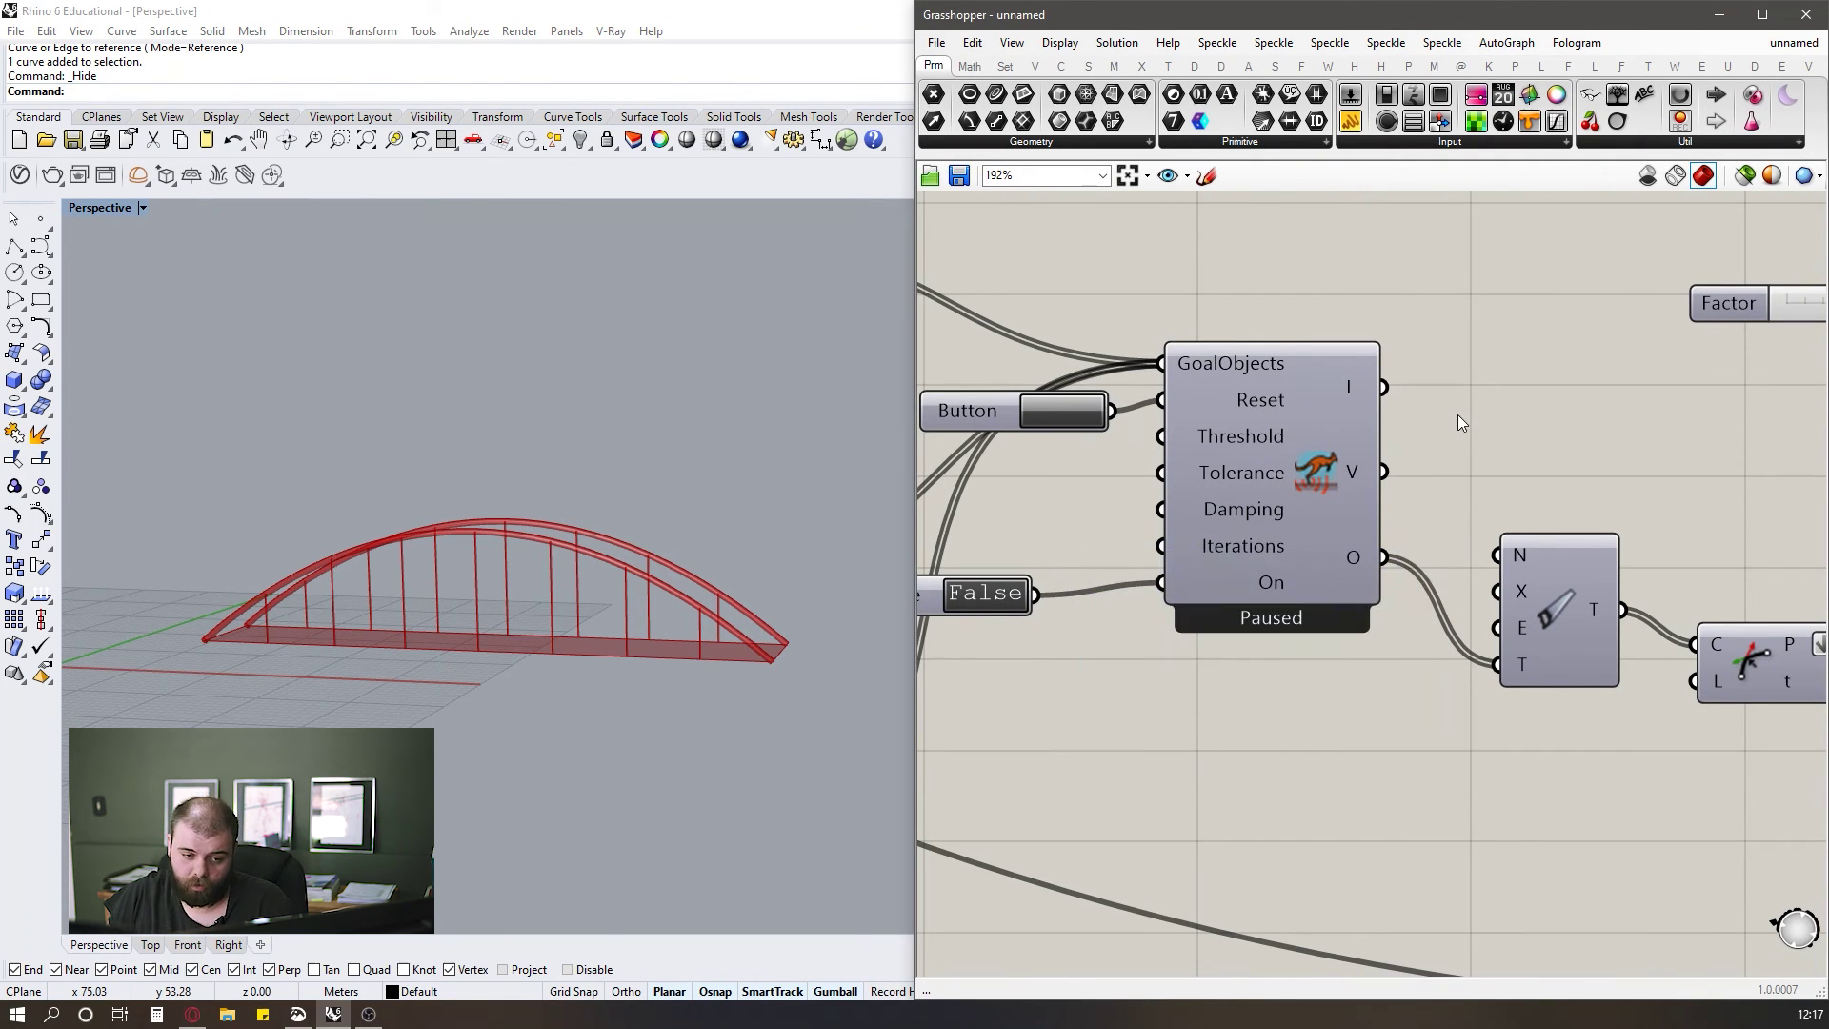
left_click_drag(1303, 653, 1398, 703)
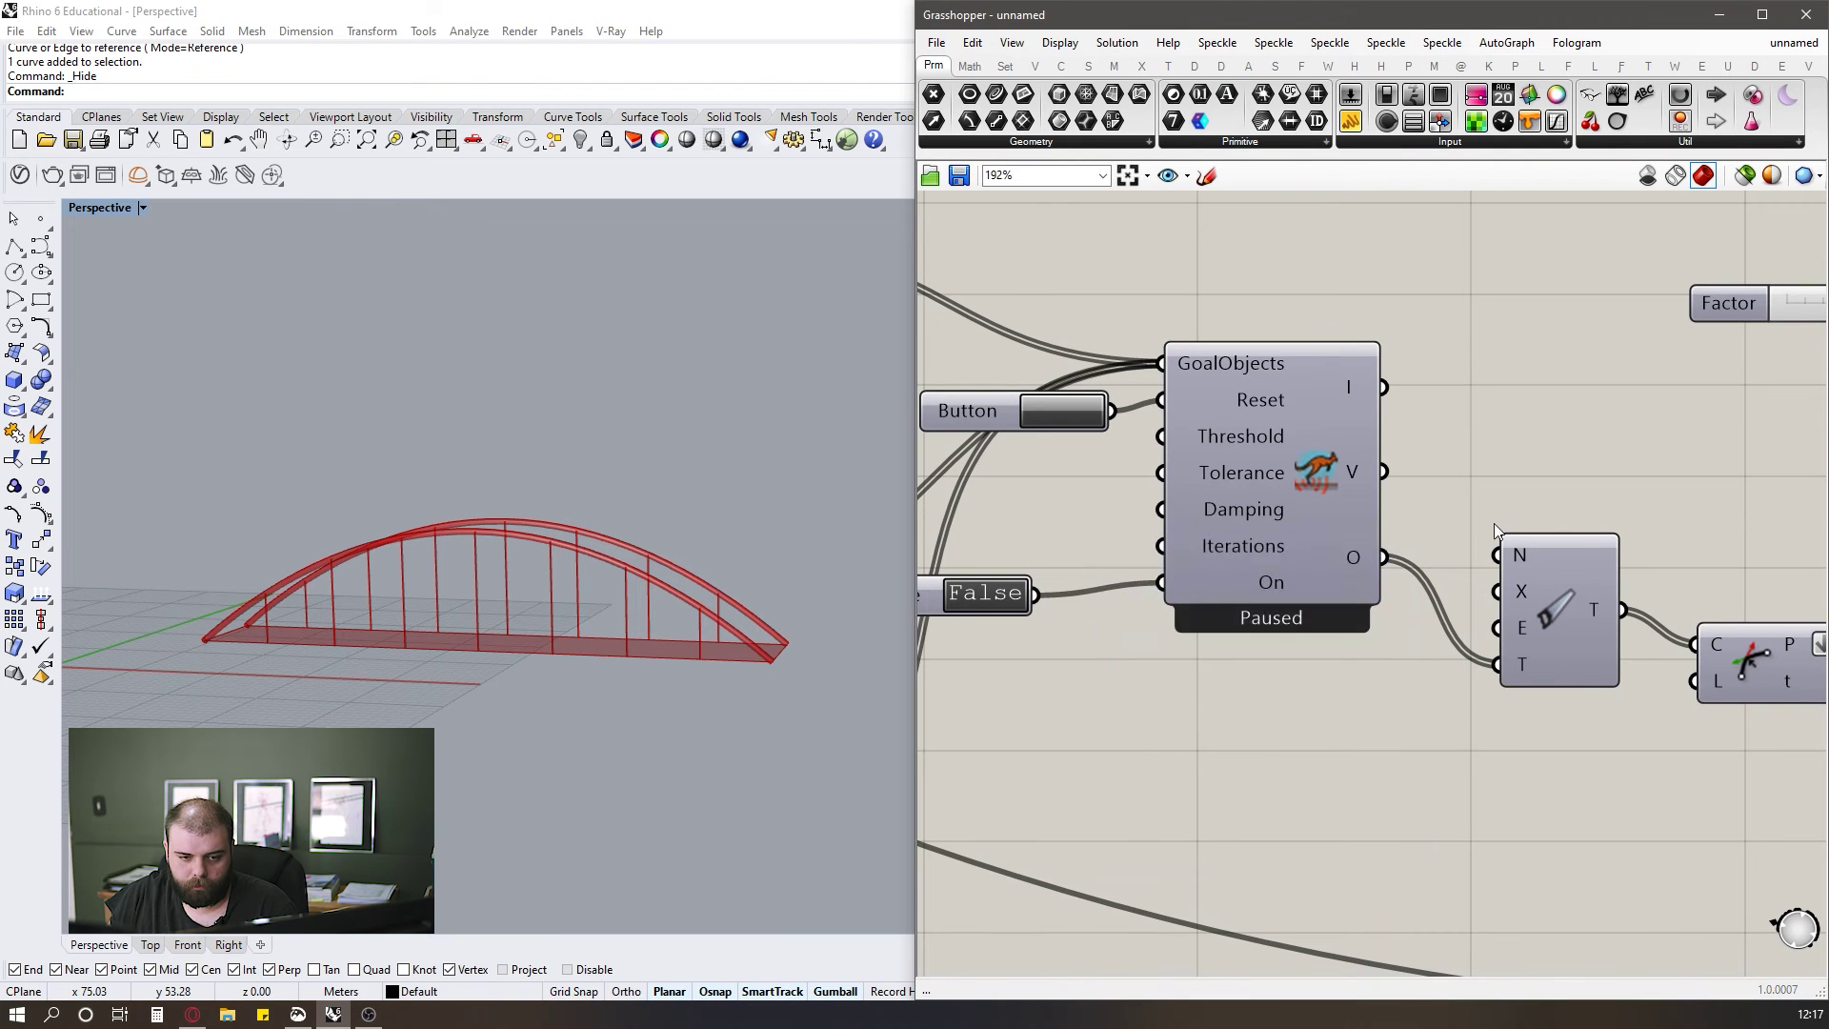
scroll(1061, 505, "down", 5)
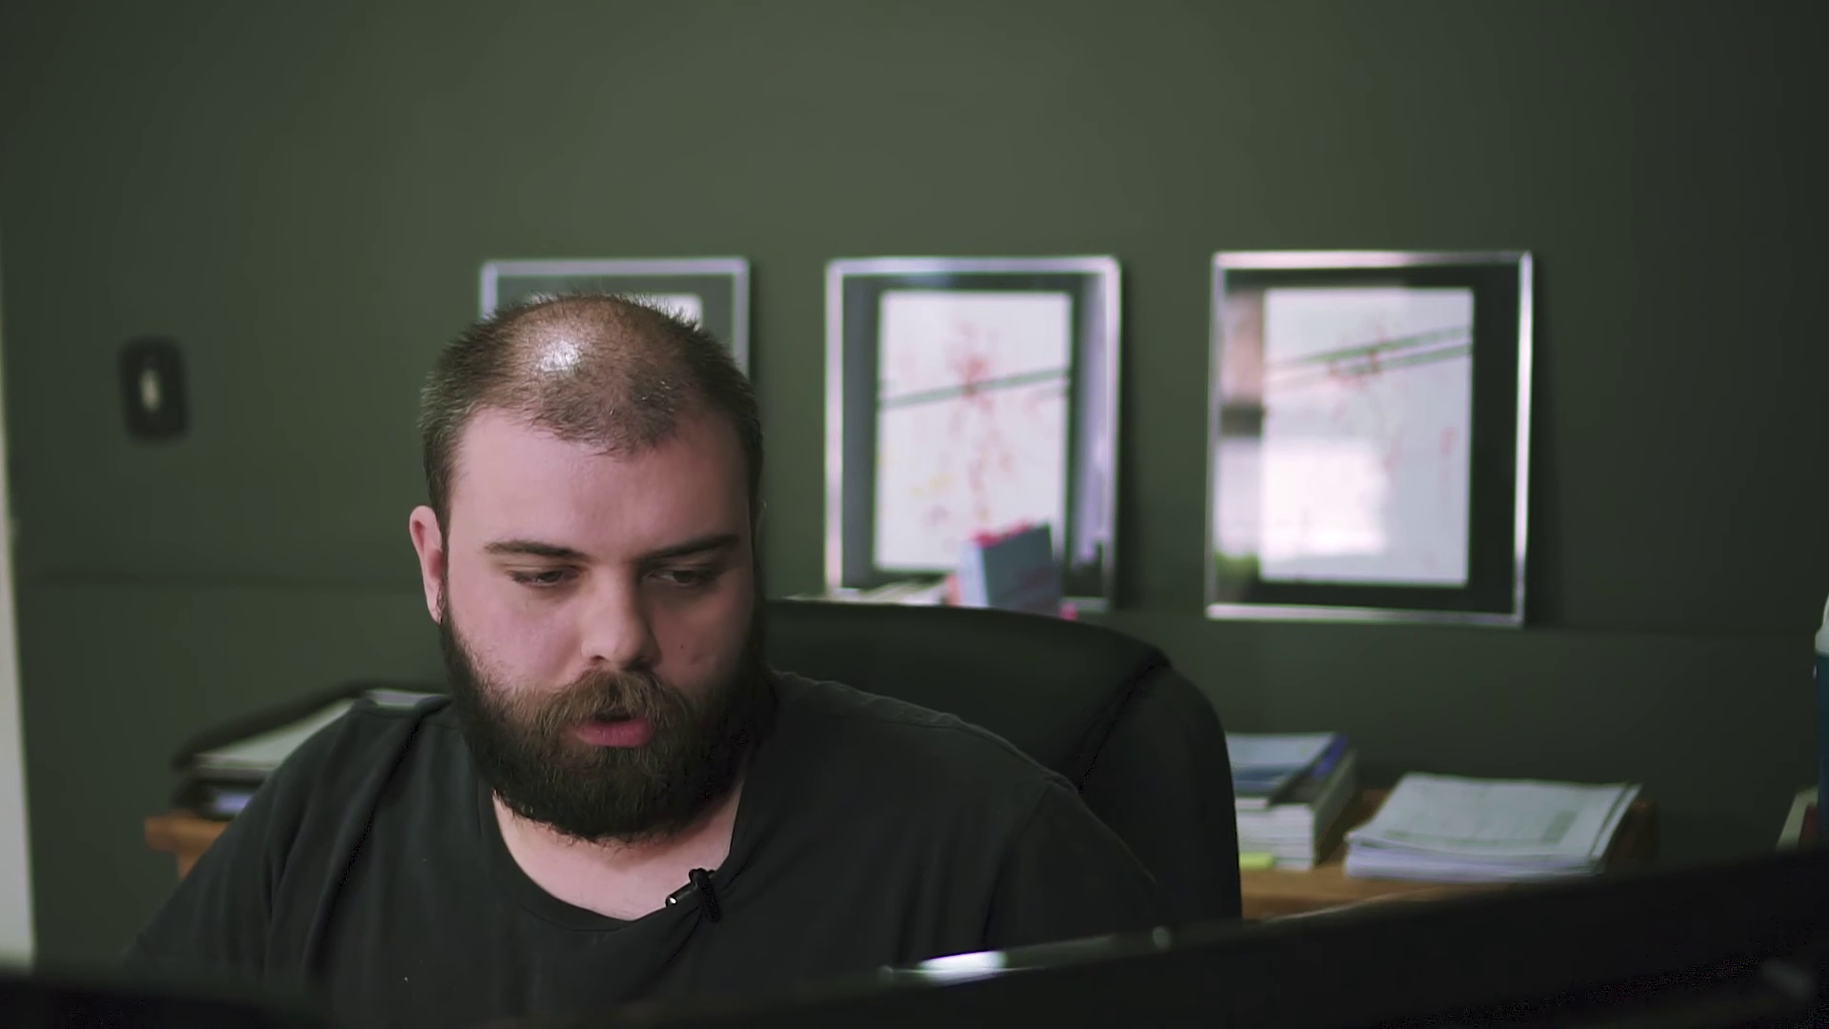